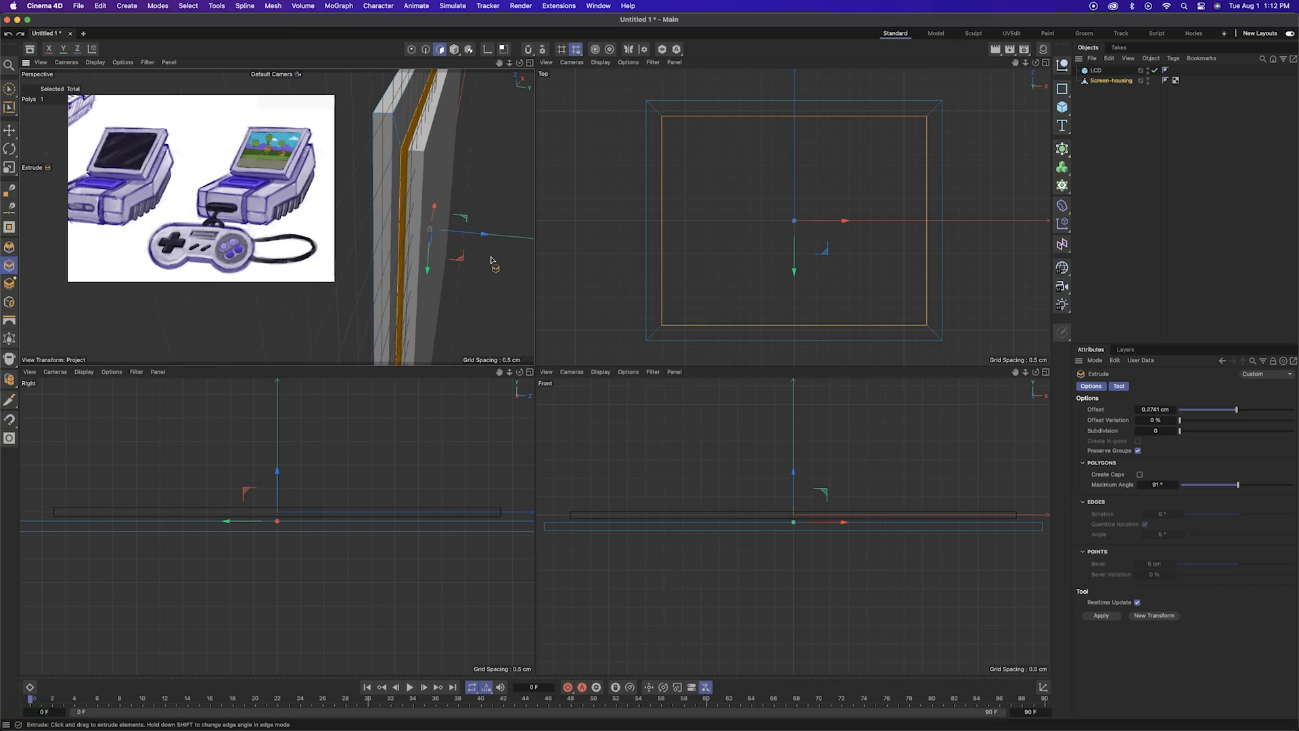
Select the polygon loop forming the screen housing's front rim and raise it so the frame surrounds the LCD
key(u)
key(l)
alt+drag(447, 223, 496, 218)
key(9)
click(379, 197)
key(u)
key(l)
click(412, 193)
key(e)
alt+drag(497, 218, 444, 280)
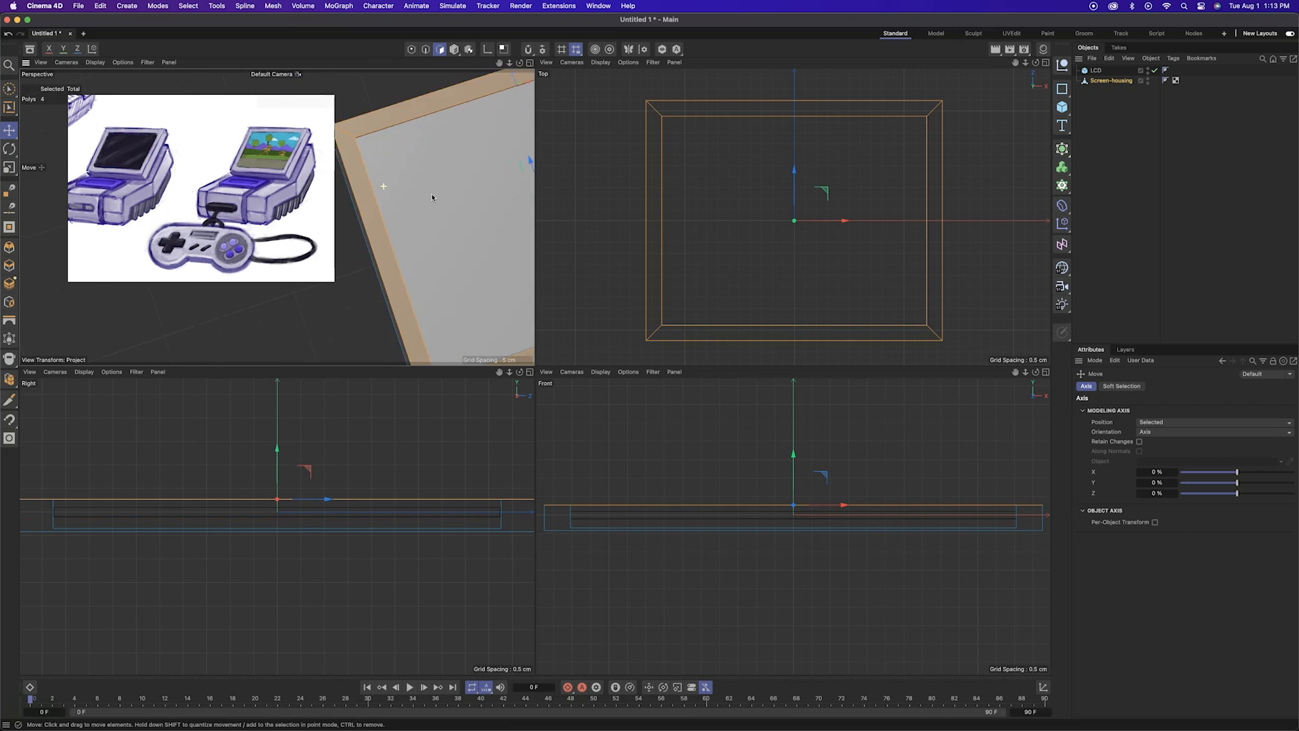
middle_click(443, 281)
alt+drag(635, 415, 577, 252)
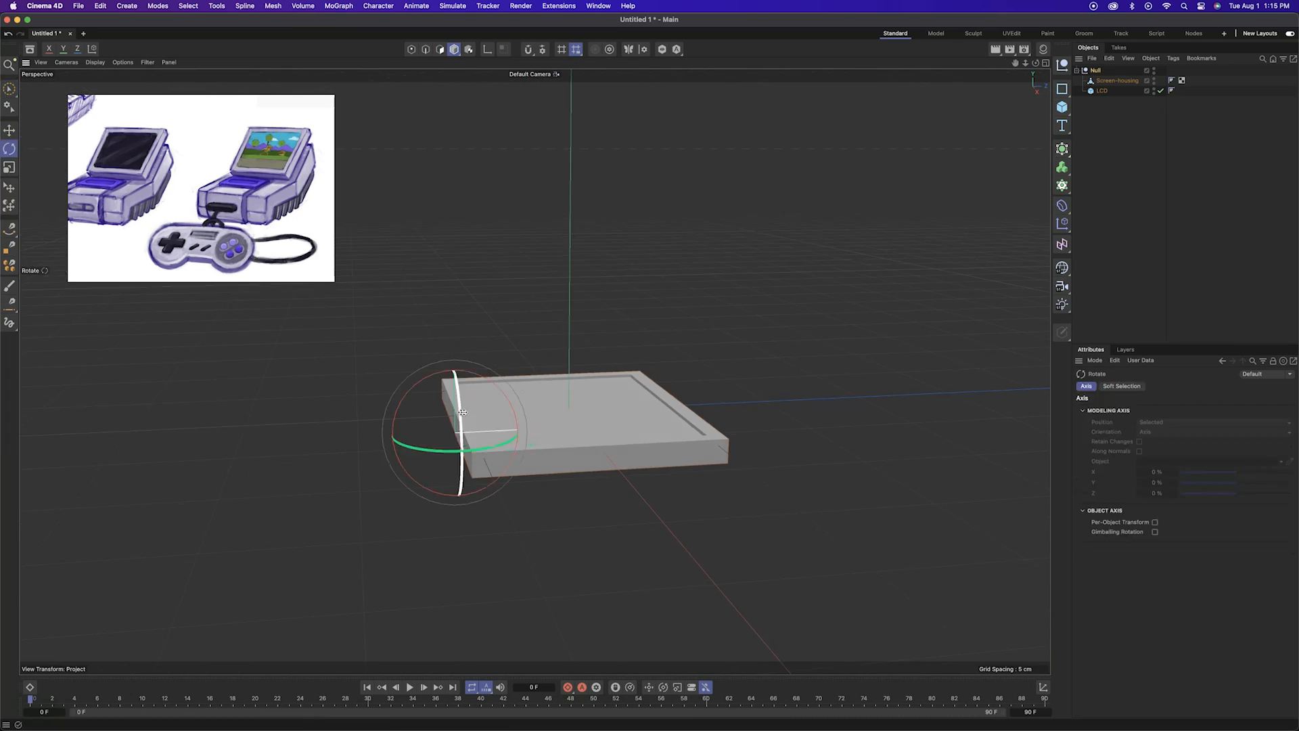
Tilt the grouped screen housing and LCD back around the group's pivot at the housing's edge
drag(462, 412, 460, 460)
alt+drag(582, 406, 482, 379)
click(683, 338)
alt+drag(684, 339, 487, 352)
Enlarge the reference image window and zoom in on the console sketch with the coloured screen
drag(229, 165, 233, 178)
scroll(284, 115, up, 5)
middle_drag(176, 270, 271, 112)
drag(334, 282, 388, 442)
Add a cube for the console body, scale it down and flatten its height
click(1117, 81)
click(440, 49)
key(e)
alt+drag(638, 482, 670, 417)
click(1062, 107)
key(t)
drag(905, 256, 679, 433)
drag(677, 334, 676, 385)
Position the cube just below and in front of the tilted screen
scroll(270, 271, down, 3)
middle_drag(270, 291, 271, 226)
mouse_move(704, 325)
alt+mouse_down()
mouse_move(773, 360)
mouse_move(704, 318)
alt+mouse_up()
key(e)
drag(670, 295, 670, 358)
alt+drag(751, 406, 704, 423)
drag(802, 417, 783, 424)
alt+drag(703, 423, 793, 522)
alt+drag(718, 555, 727, 464)
Make the cube editable and extrude its rear face backward
key(c)
click(440, 49)
click(758, 450)
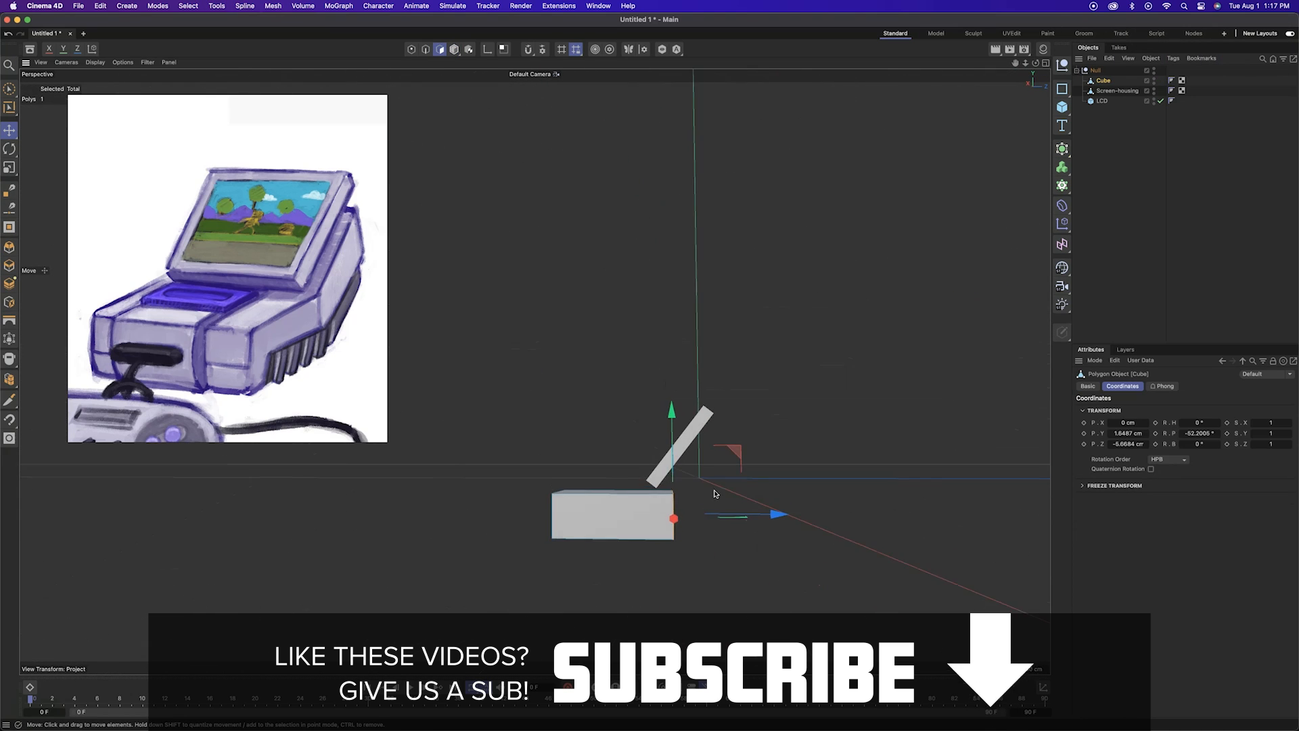
key(d)
drag(683, 508, 701, 504)
Raise the extruded rear face behind the screen and rotate it to follow the screen's slant
key(e)
drag(709, 409, 719, 348)
middle_click(534, 371)
middle_click(388, 531)
key(r)
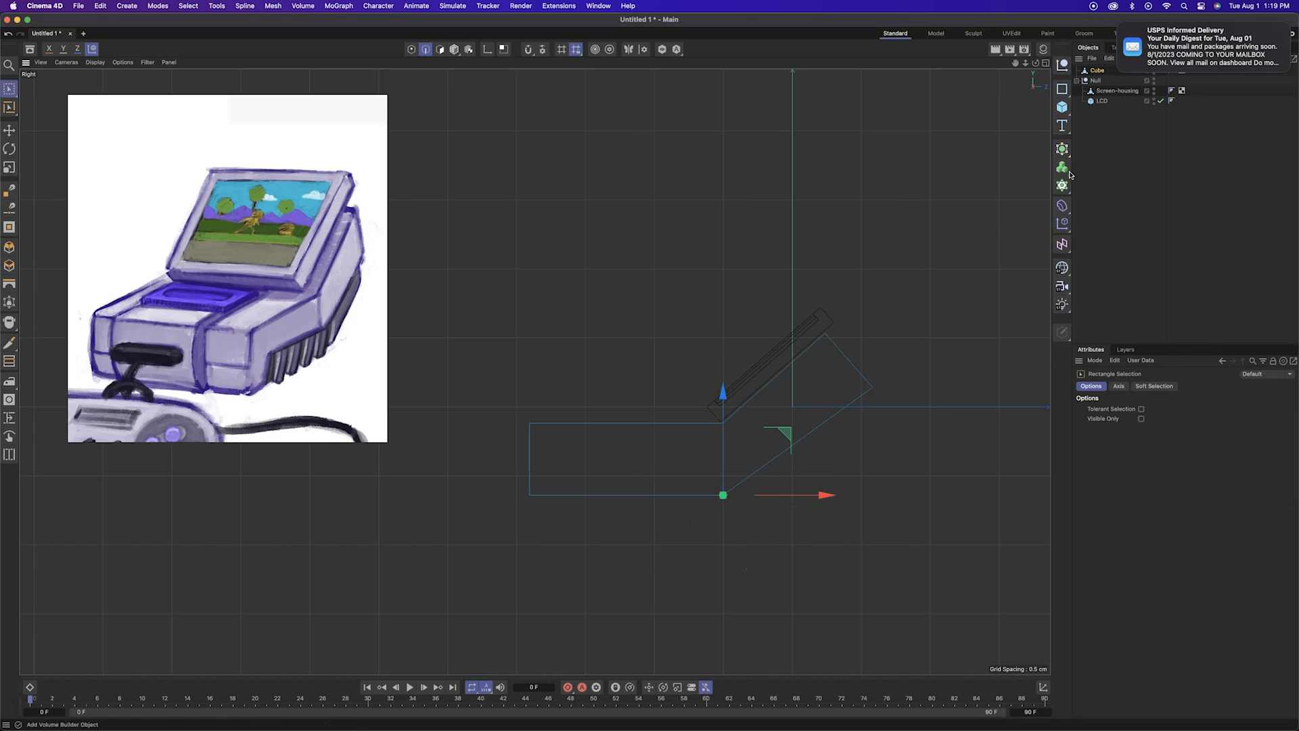
Move the lower bend edge of the body backward in the side view
click(1239, 35)
click(969, 377)
middle_click(968, 377)
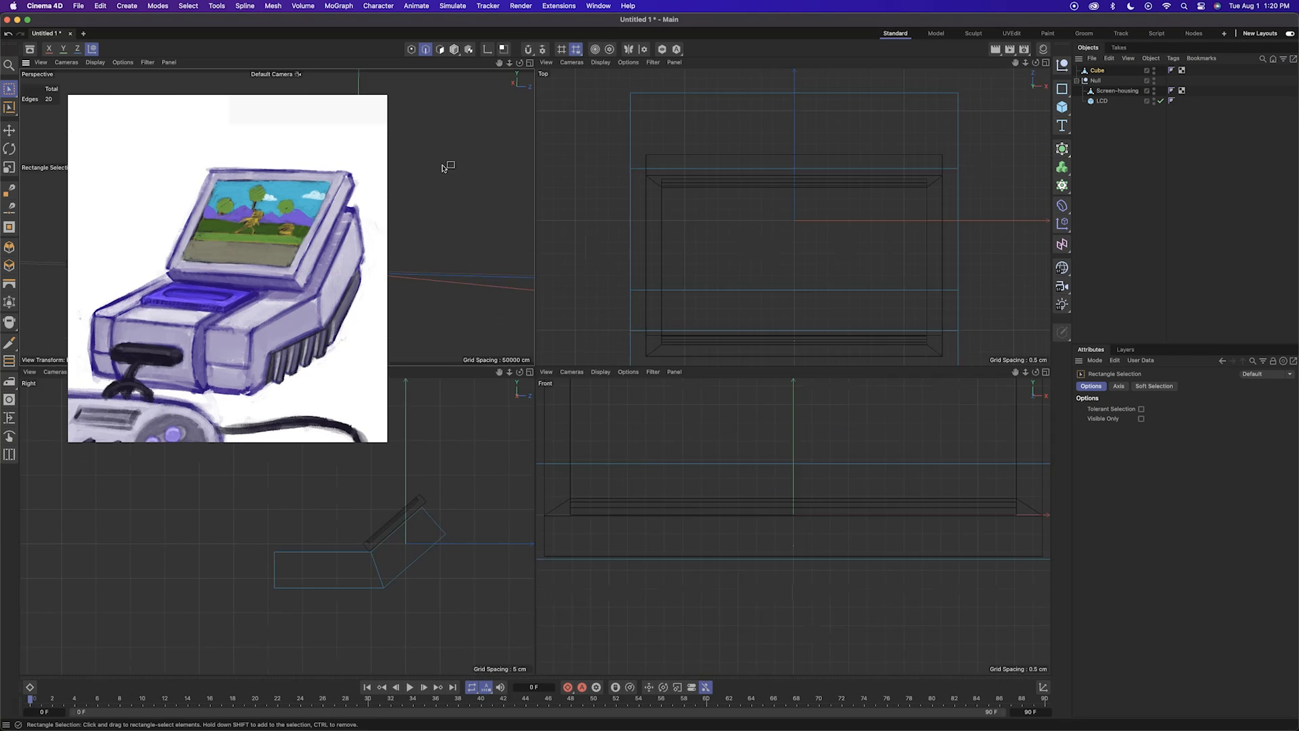
middle_click(447, 165)
alt+drag(447, 165, 467, 393)
Rename the cube object as Console
double_click(1097, 70)
text(Console)
key(Return)
Cut and bevel the console's lengthwise edges so two parallel loops run around the body from front to back
key(m)
key(l)
key(m)
key(s)
key(u)
key(l)
key(Return)
key(Return)
click(510, 392)
key(m)
key(s)
key(u)
key(l)
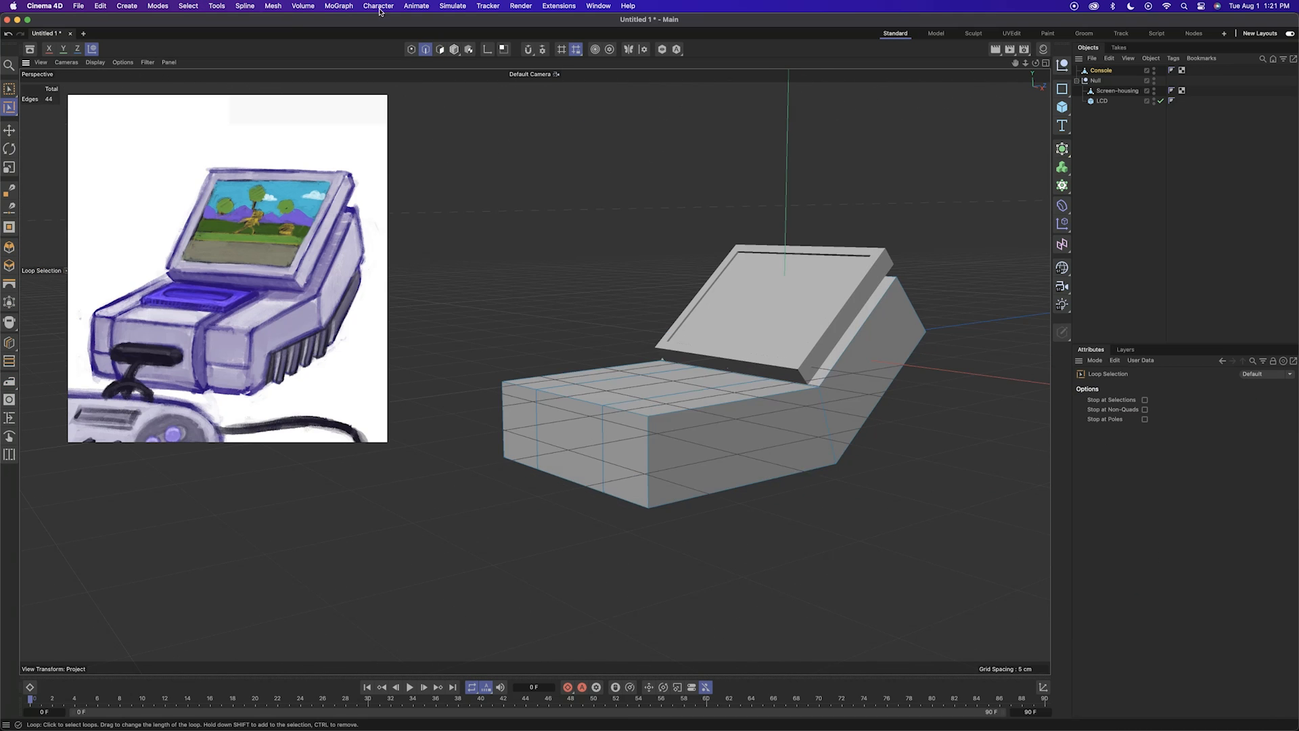
key(Return)
Select the lengthwise polygon strip bounded by the loops on the console and extrude it
key(0)
alt+drag(588, 386, 575, 455)
key(9)
key(d)
alt+drag(676, 376, 537, 484)
key(9)
alt+right_drag(537, 485, 719, 359)
click(719, 360)
alt+drag(530, 135, 609, 163)
Select an edge on the console body and nudge it slightly downward
click(426, 50)
alt+drag(703, 298, 798, 421)
click(754, 412)
alt+drag(666, 422, 538, 422)
drag(586, 326, 587, 337)
alt+drag(586, 337, 557, 408)
click(551, 337)
Cut a horizontal edge loop around the console body at mid height
key(k)
key(l)
click(10, 89)
alt+drag(609, 269, 548, 273)
key(Return)
Cut an edge loop across the front part of the console body
mouse_move(622, 434)
alt+mouse_down()
mouse_move(598, 438)
mouse_move(568, 406)
mouse_move(517, 520)
mouse_move(510, 413)
mouse_move(670, 470)
mouse_move(645, 517)
alt+mouse_up()
click(545, 424)
scroll(646, 517, down, 5)
key(k)
key(l)
click(655, 507)
click(9, 89)
Scale the front loop's points along the console's depth so the loop stands vertical in the side view
middle_click(677, 474)
middle_click(343, 580)
click(412, 50)
click(9, 89)
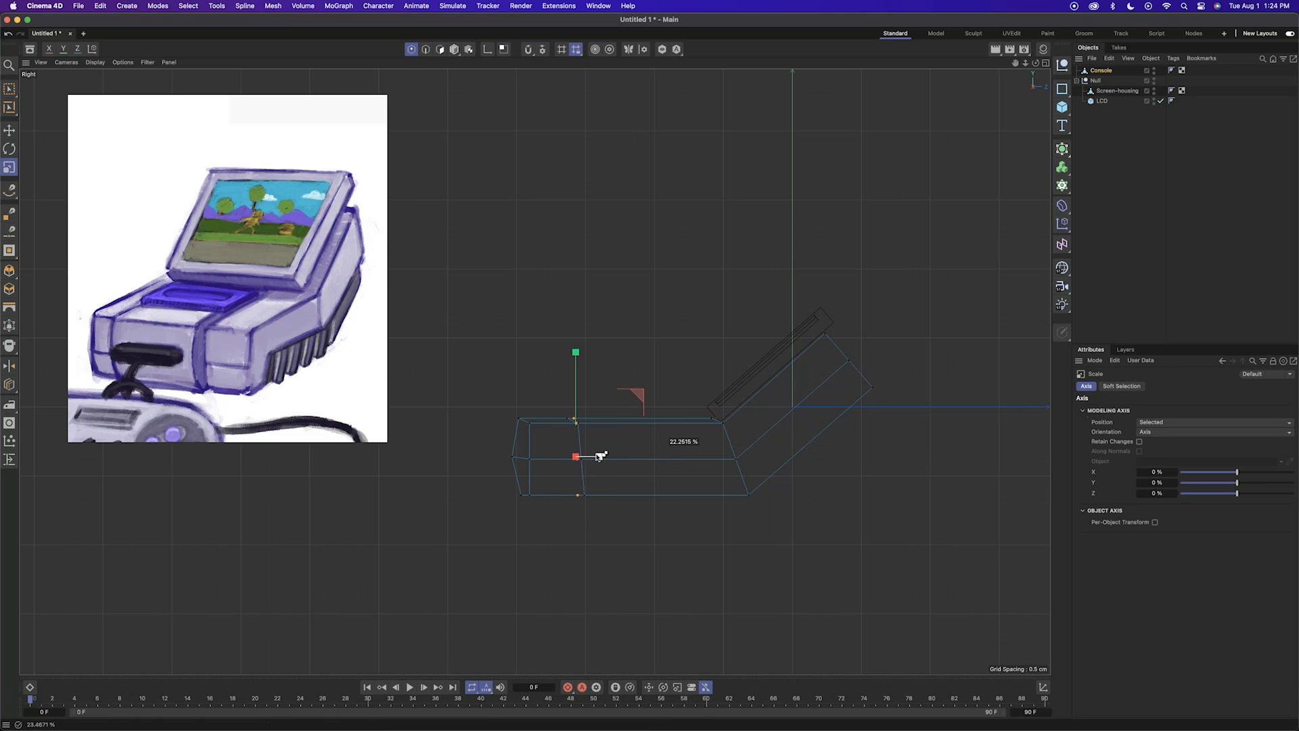
drag(555, 461, 557, 461)
middle_click(557, 441)
middle_click(487, 332)
mouse_move(542, 406)
alt+mouse_down()
mouse_move(696, 539)
mouse_move(534, 371)
mouse_move(508, 319)
alt+mouse_up()
Select the polygons on the console's lower sides and rear behind the front section and extrude them inward
click(10, 88)
click(38, 109)
click(440, 49)
mouse_move(683, 413)
mouse_down()
mouse_move(734, 450)
mouse_move(812, 365)
mouse_up()
mouse_move(812, 365)
alt+mouse_down()
mouse_move(824, 316)
mouse_move(780, 387)
mouse_move(683, 325)
mouse_move(589, 223)
alt+mouse_up()
key(d)
click(10, 89)
click(542, 169)
mouse_move(541, 169)
alt+mouse_down()
mouse_move(688, 222)
mouse_move(693, 280)
alt+mouse_up()
Move the console's front section backward to shorten the body in front of the screen
key(F3)
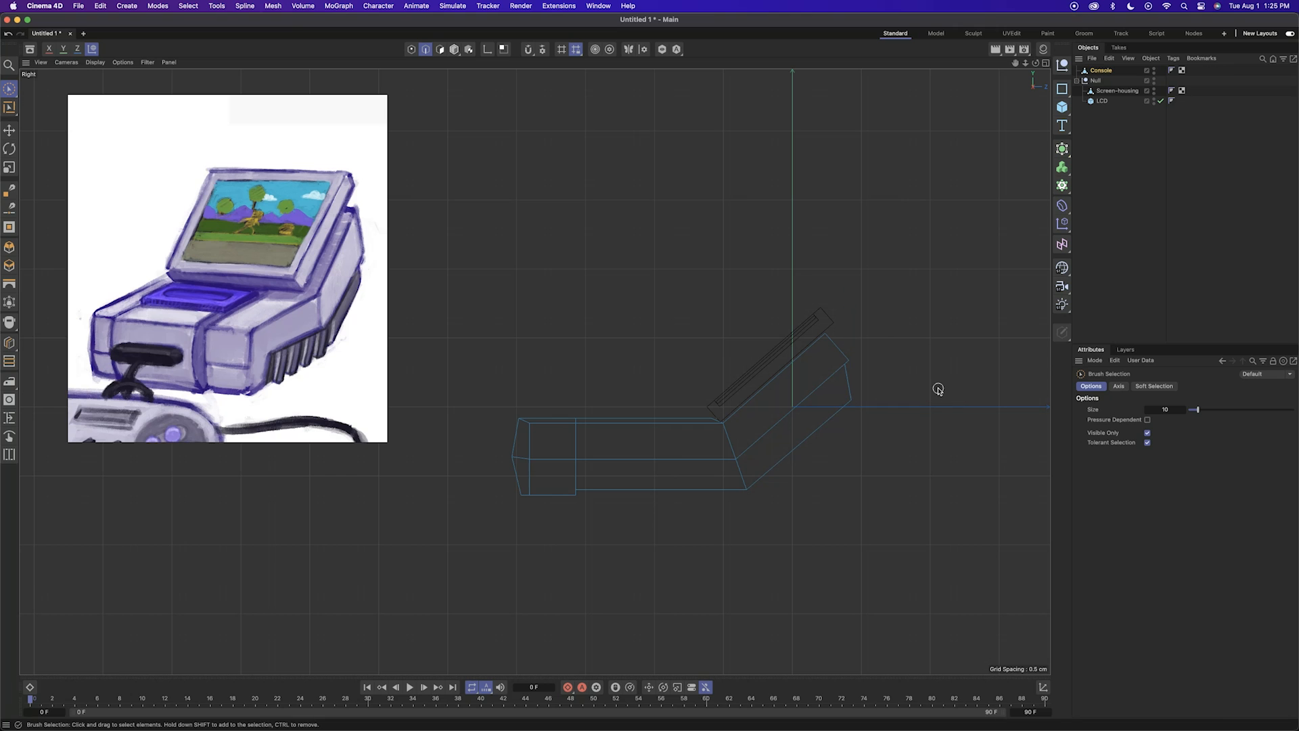
middle_click(888, 378)
middle_click(478, 243)
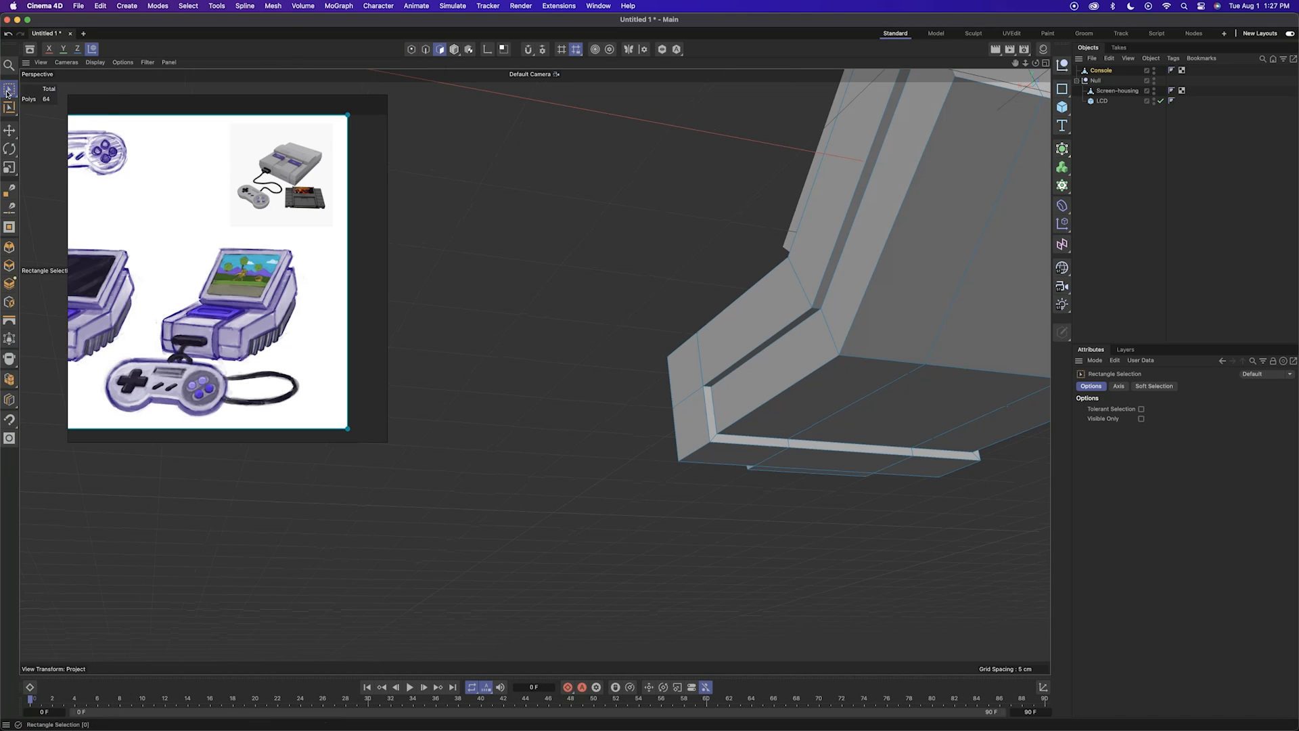
alt+drag(811, 448, 661, 580)
key(F3)
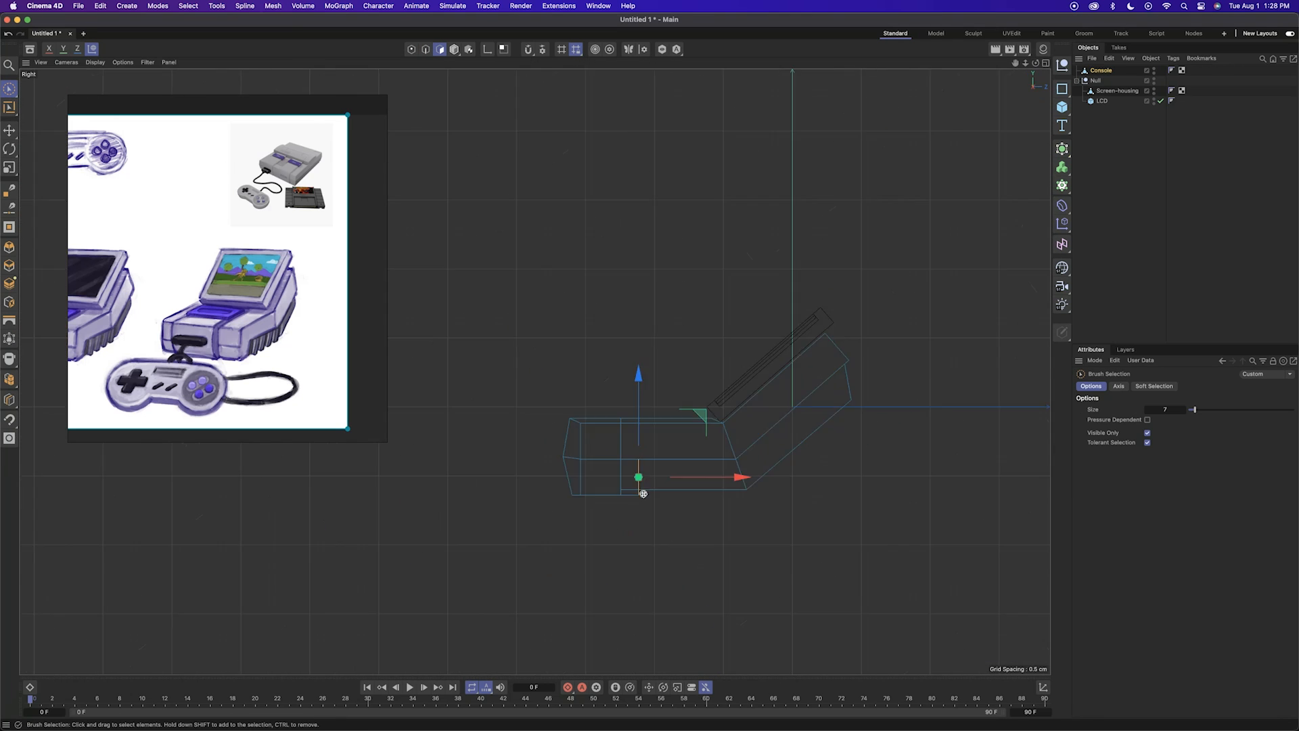
Disconnect the selected wall polygons at the front of the lower side recess and move them rearward
key(super+z)
middle_click(643, 496)
middle_click(518, 342)
scroll(607, 429, up, 8)
alt+drag(607, 429, 587, 448)
right_click(539, 439)
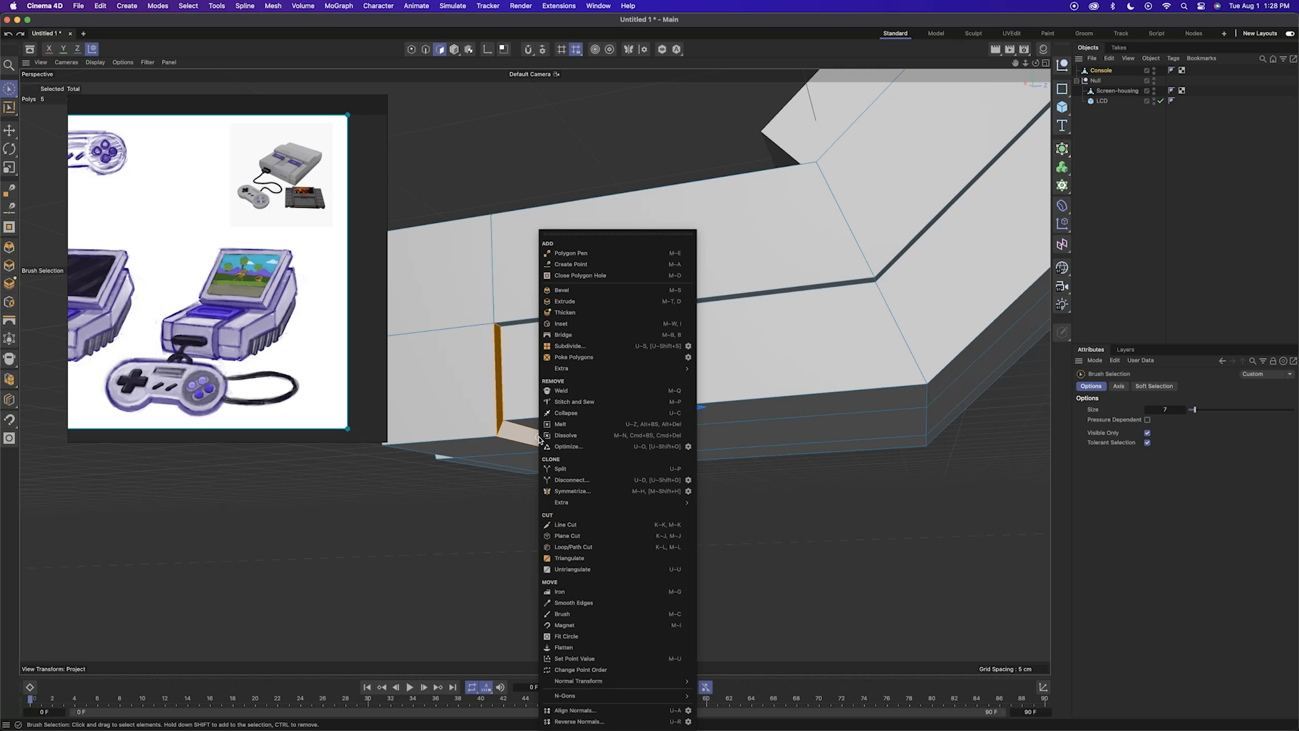
click(590, 481)
alt+drag(633, 442, 751, 444)
drag(607, 392, 645, 380)
Select the strip polygons in the lower recess and extrude them into a solid vent fin with Create Caps enabled
click(534, 473)
alt+drag(534, 473, 542, 443)
click(540, 465)
key(u)
key(l)
alt+drag(542, 548, 609, 338)
key(u)
key(l)
key(u)
key(w)
key(m)
key(t)
click(1143, 473)
key(space)
Reverse the normals of the whole connected vent fin
key(u)
key(w)
alt+drag(535, 447, 474, 507)
right_click(474, 507)
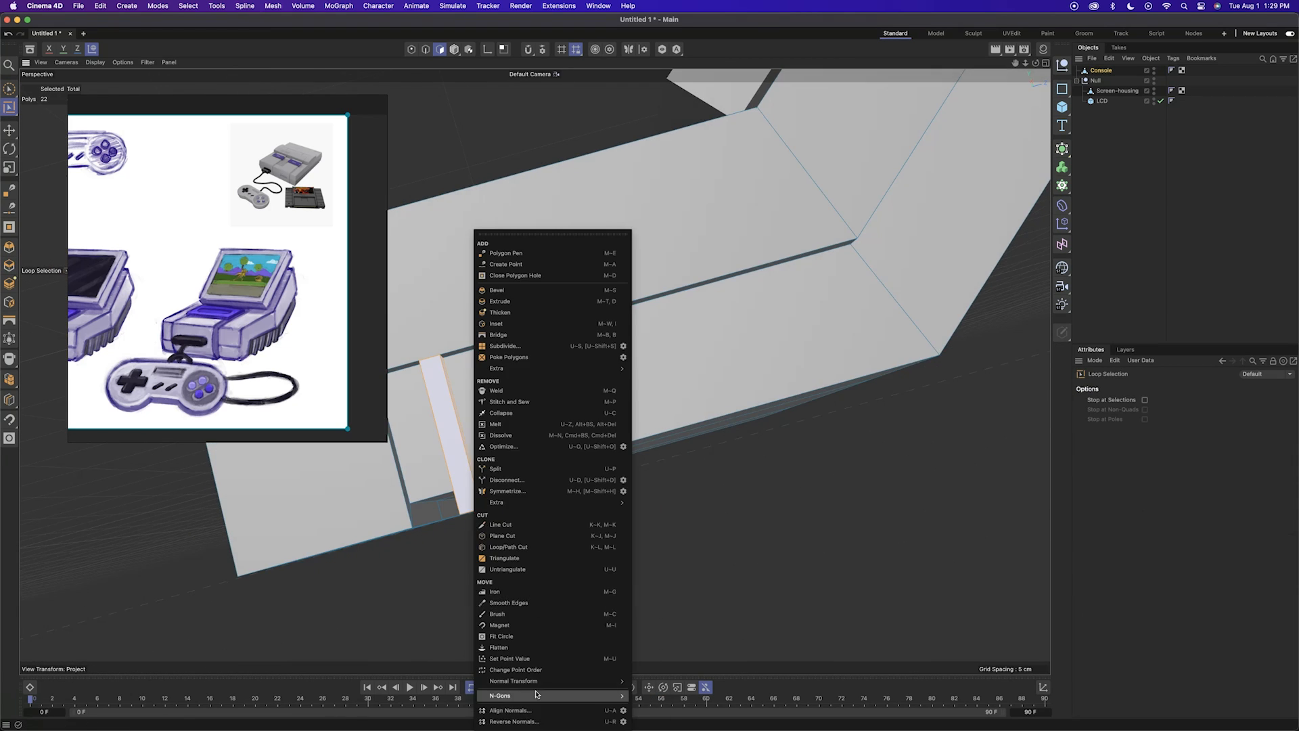
click(531, 722)
key(e)
Select the vent fin and duplicate it rearward along the side recess to form a row of four evenly spaced fins
key(F3)
double_click(612, 545)
scroll(635, 558, down, 5)
scroll(631, 551, up, 6)
ctrl+drag(681, 500, 734, 503)
shift+double_click(636, 579)
alt+drag(838, 509, 714, 614)
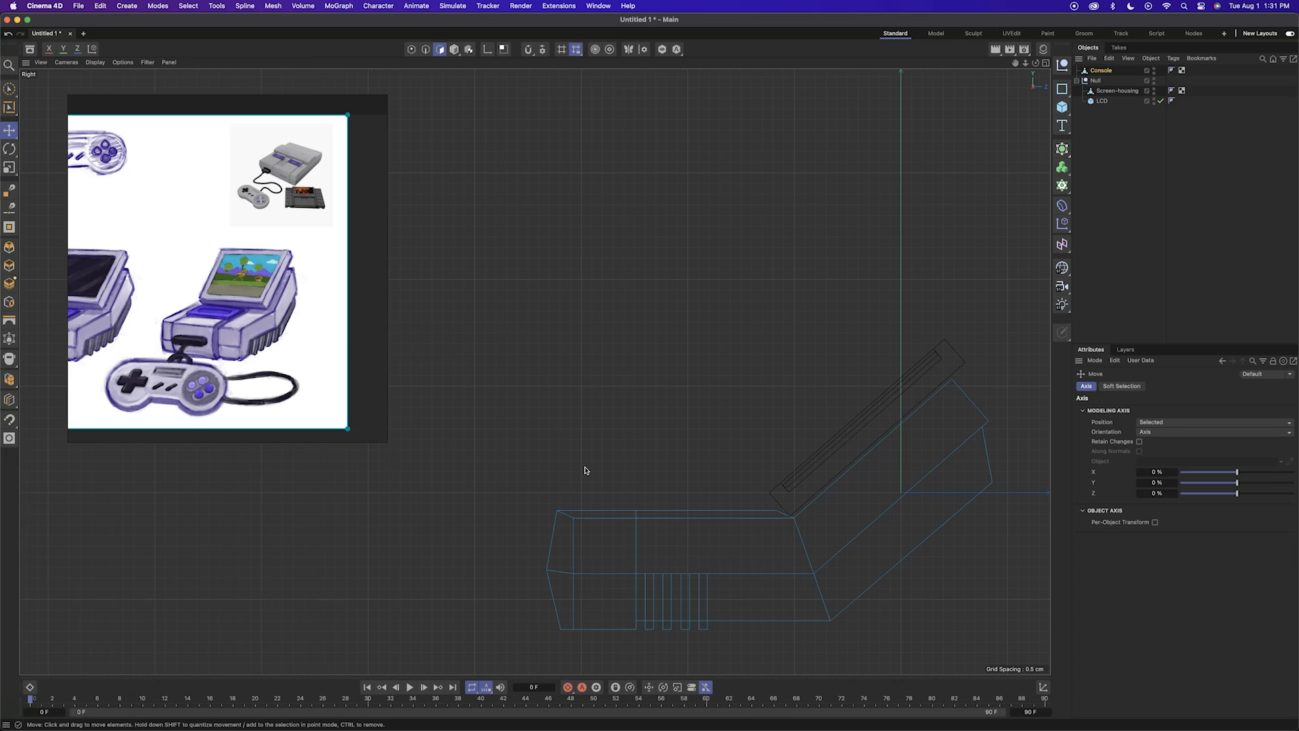
Duplicate the row of four vent fins rearward by about 3.2 cm to extend it to eight fins
key(F1)
scroll(643, 514, up, 3)
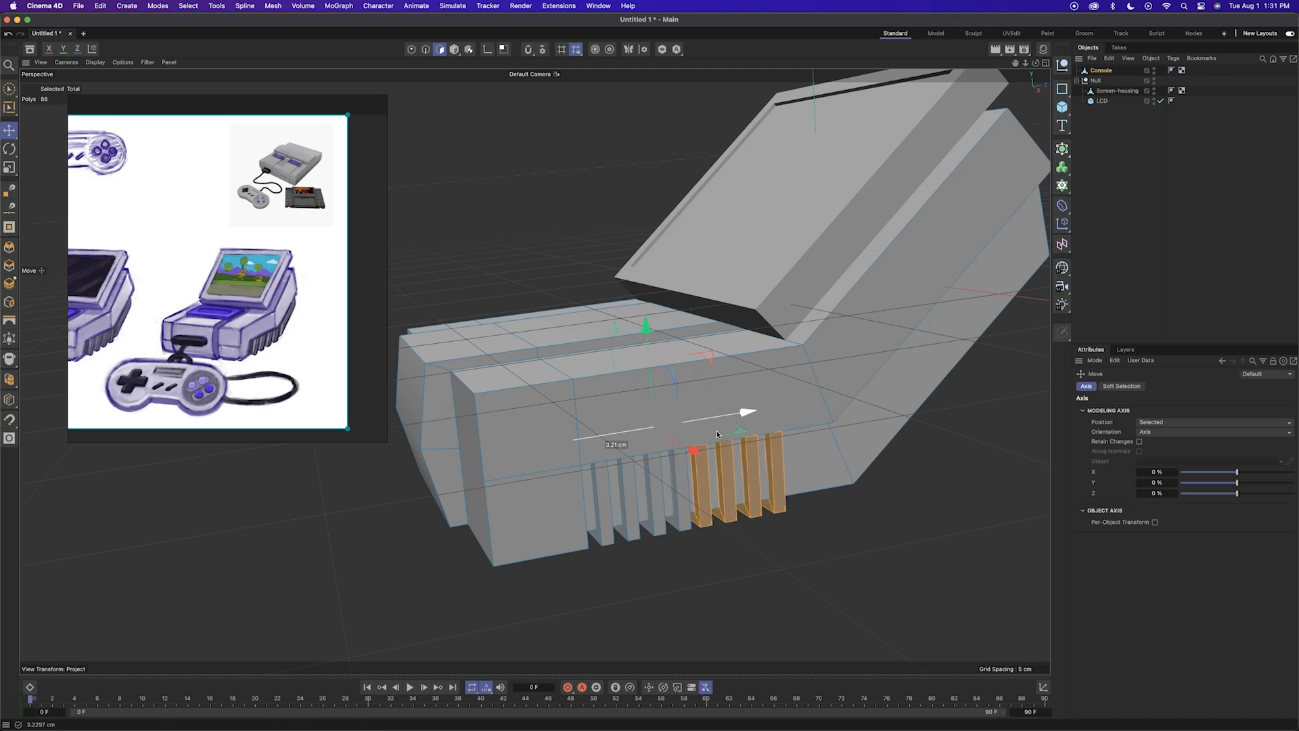
drag(666, 441, 696, 436)
middle_click(696, 447)
middle_click(365, 619)
middle_click(714, 583)
middle_click(474, 298)
Make a separate raised copy of the middle top-deck polygon directly in front of the screen
click(783, 554)
alt+drag(731, 532, 806, 575)
scroll(670, 516, down, 3)
click(594, 443)
alt+drag(595, 449, 704, 427)
drag(576, 344, 580, 350)
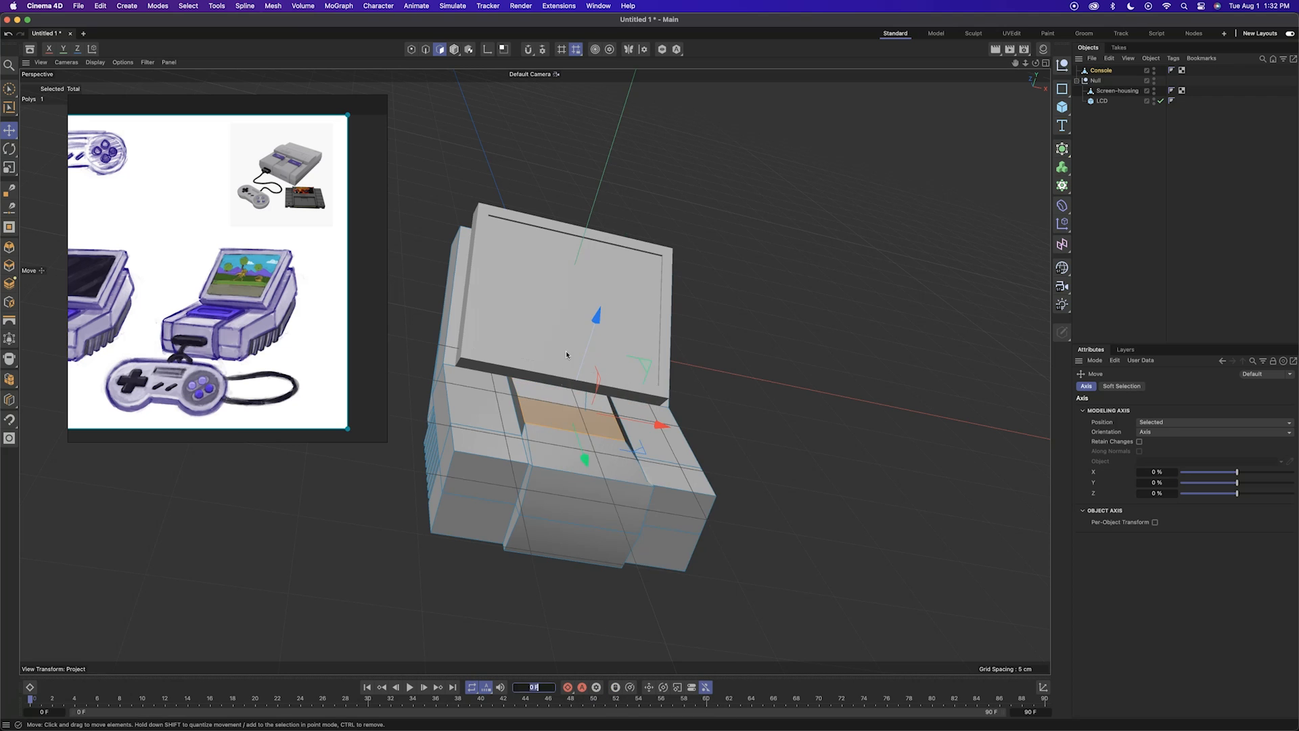
alt+drag(526, 501, 664, 362)
Scale the raised top-deck polygon down to a smaller rectangular panel
key(t)
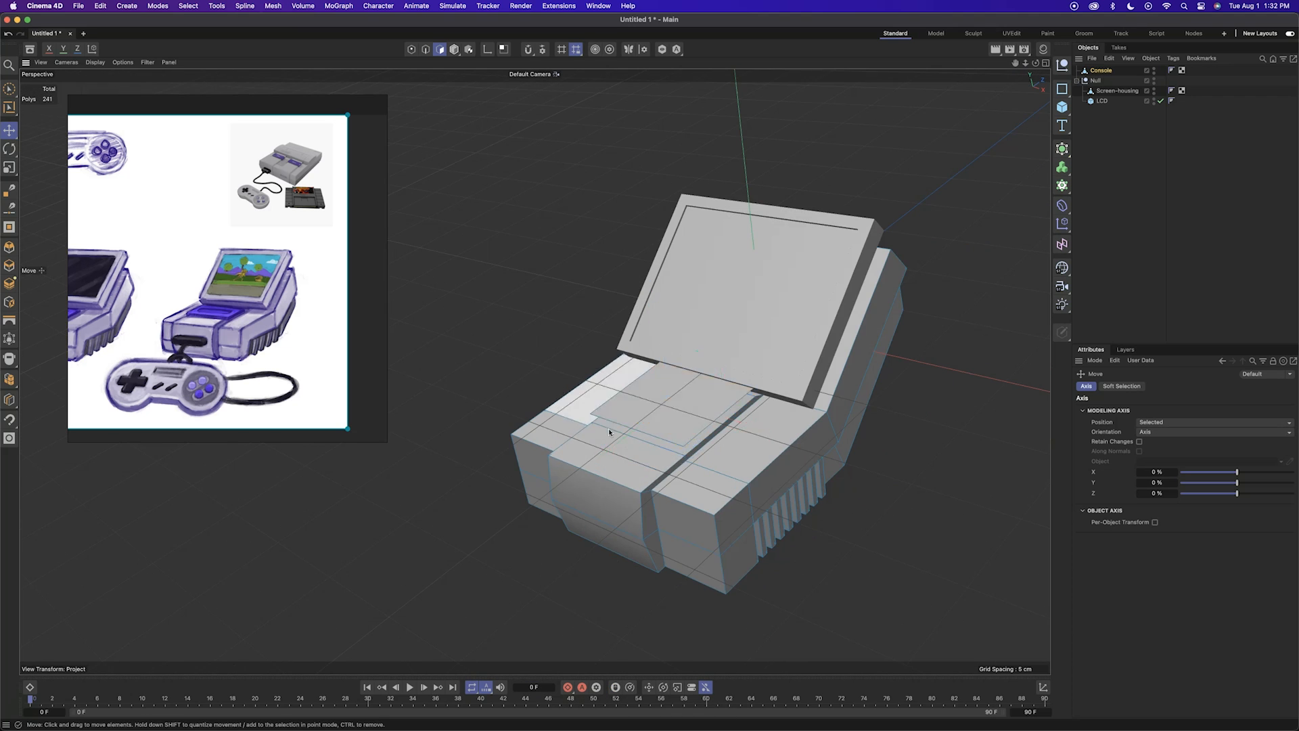
scroll(578, 430, up, 5)
drag(570, 431, 588, 426)
scroll(603, 467, down, 4)
alt+drag(609, 487, 656, 467)
drag(675, 412, 658, 407)
alt+drag(600, 459, 702, 500)
Extrude the small top-deck panel into a thin solid block
scroll(701, 500, up, 5)
key(d)
drag(643, 352, 671, 341)
key(space)
alt+drag(769, 427, 754, 490)
Select the whole connected block, scale it slightly wider than the center section and lower it onto the top deck
key(u)
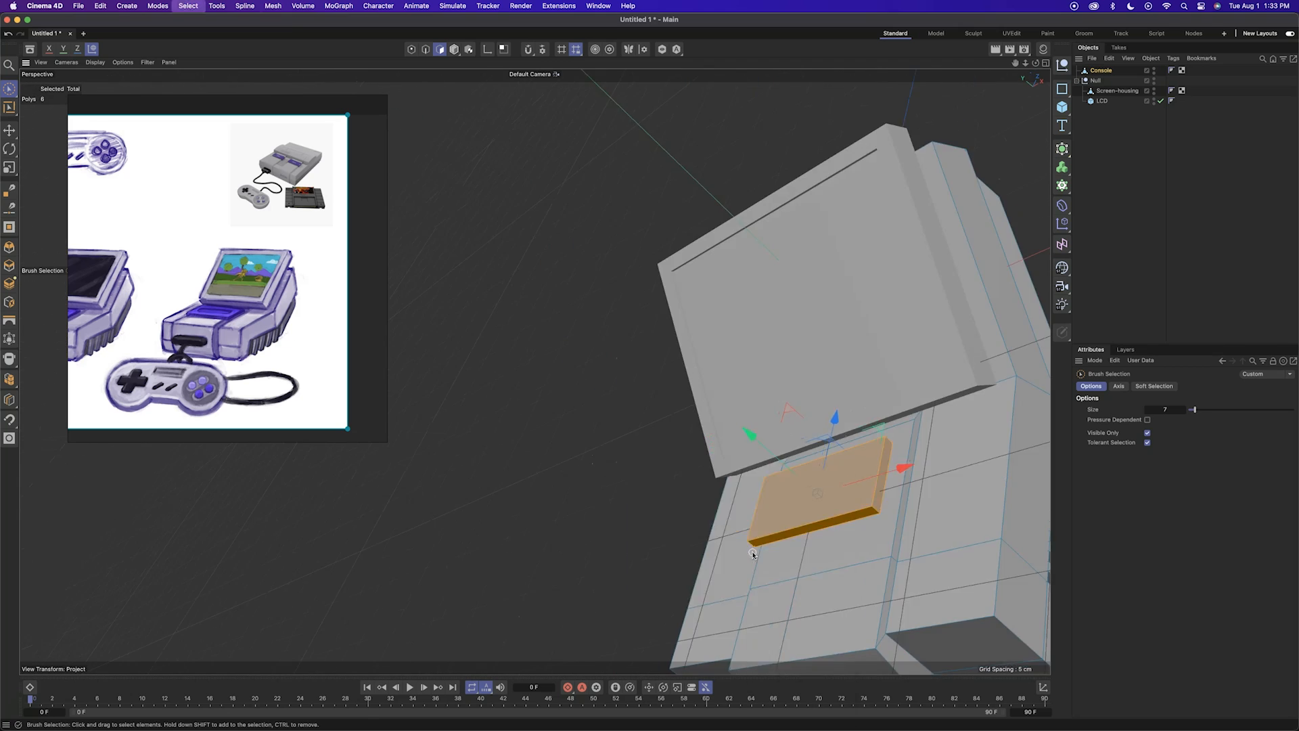
key(w)
key(t)
alt+drag(792, 542, 800, 448)
middle_click(799, 445)
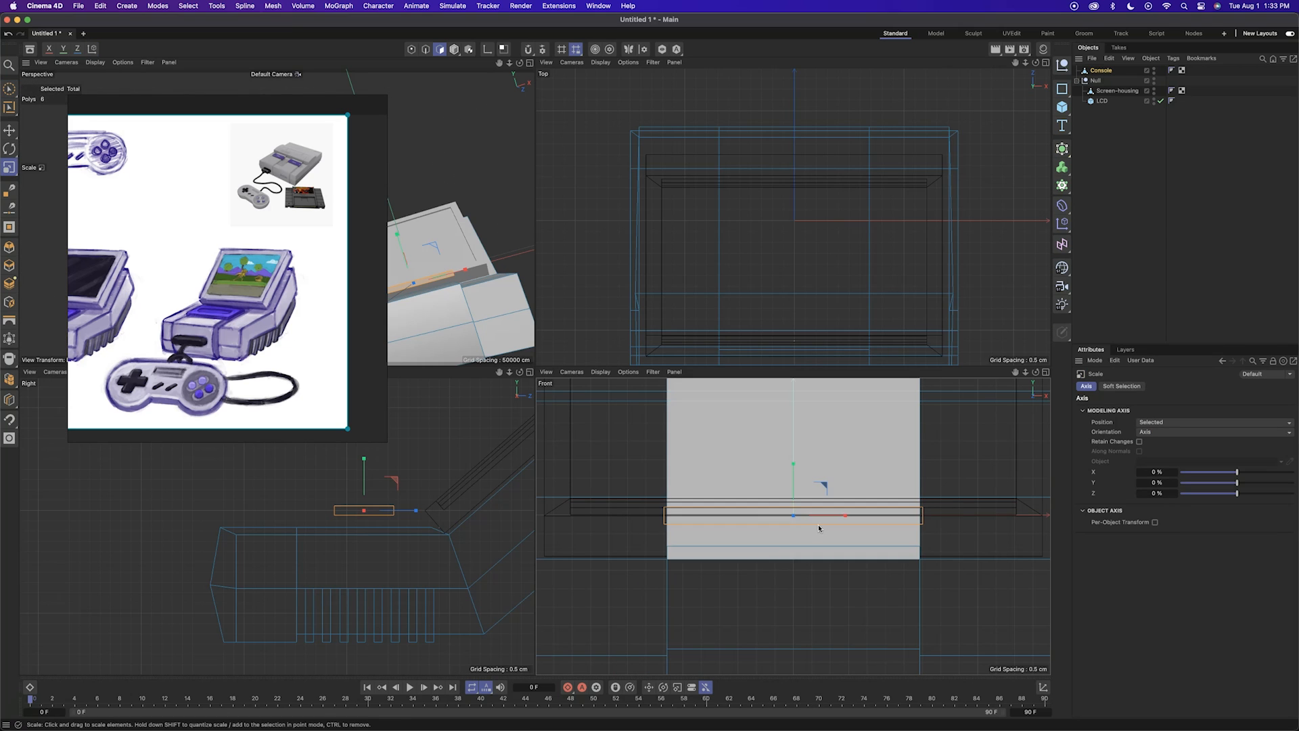
key(e)
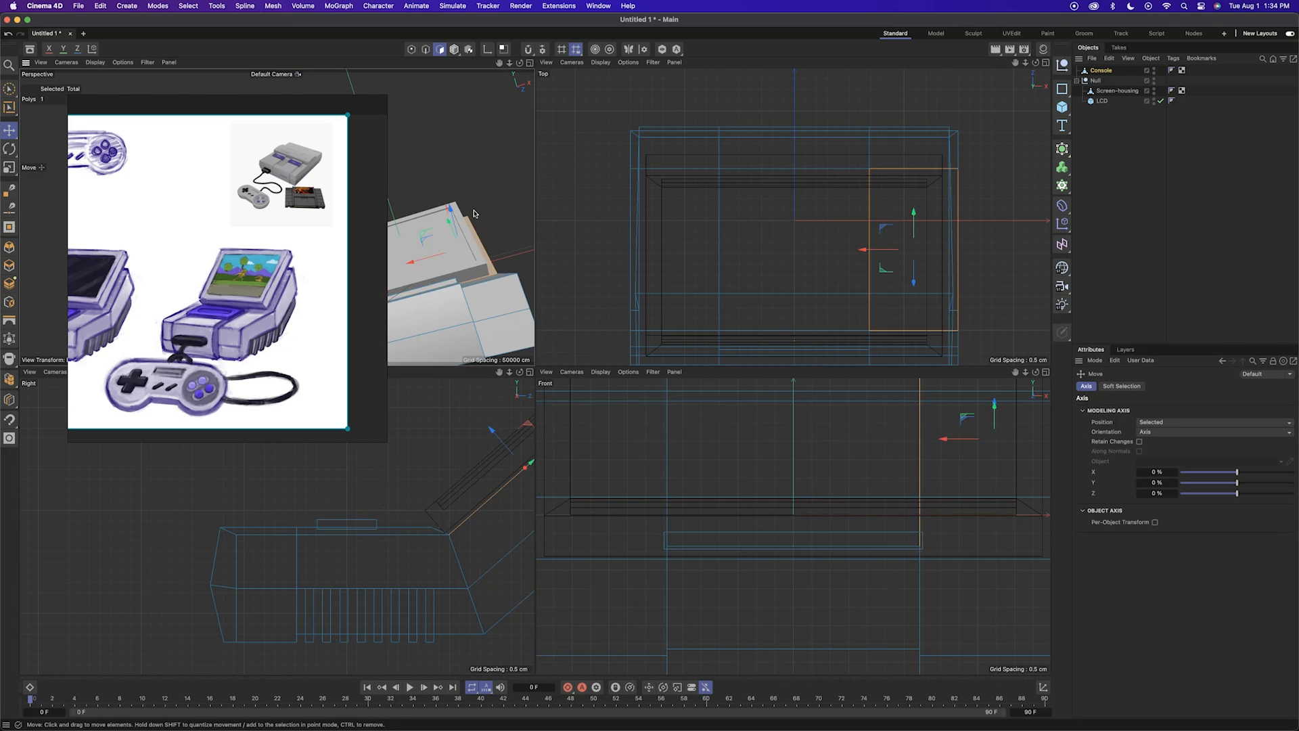
middle_click(469, 221)
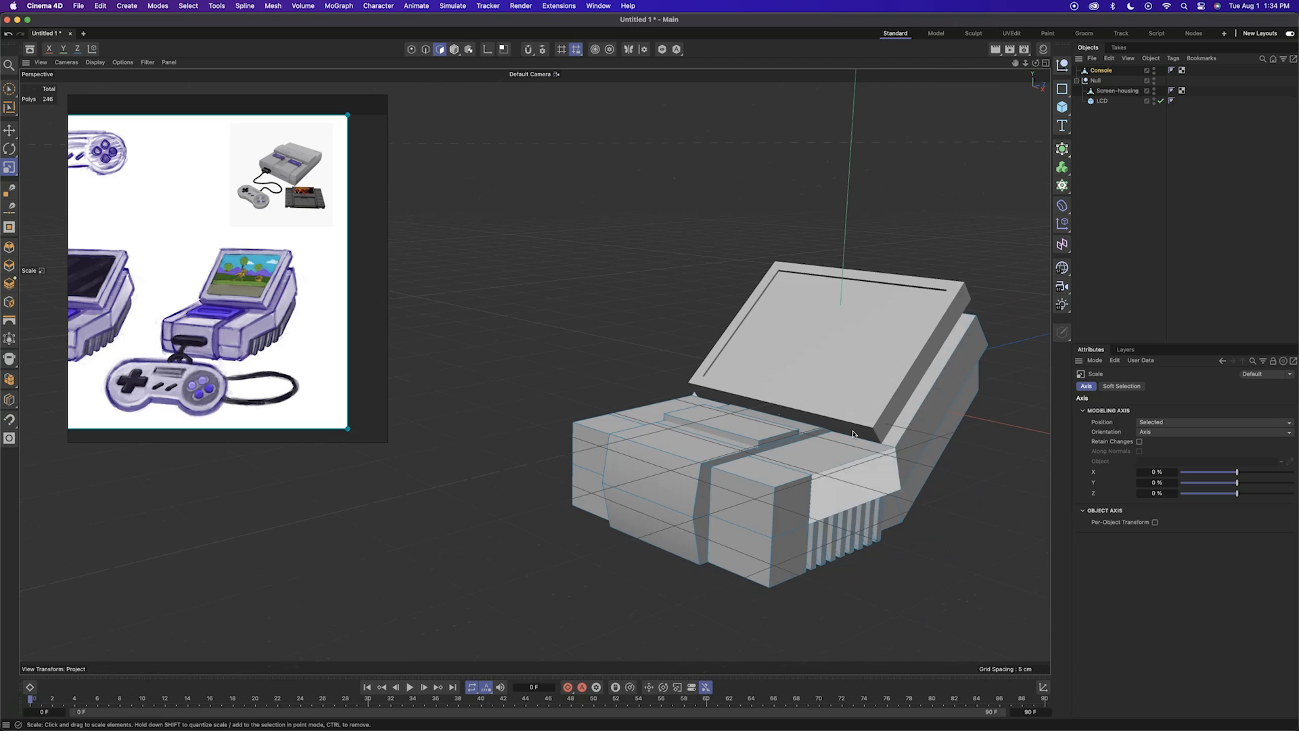
Add loop cuts running along the console body with Loop/Path Cut
alt+drag(833, 383, 683, 143)
key(Return)
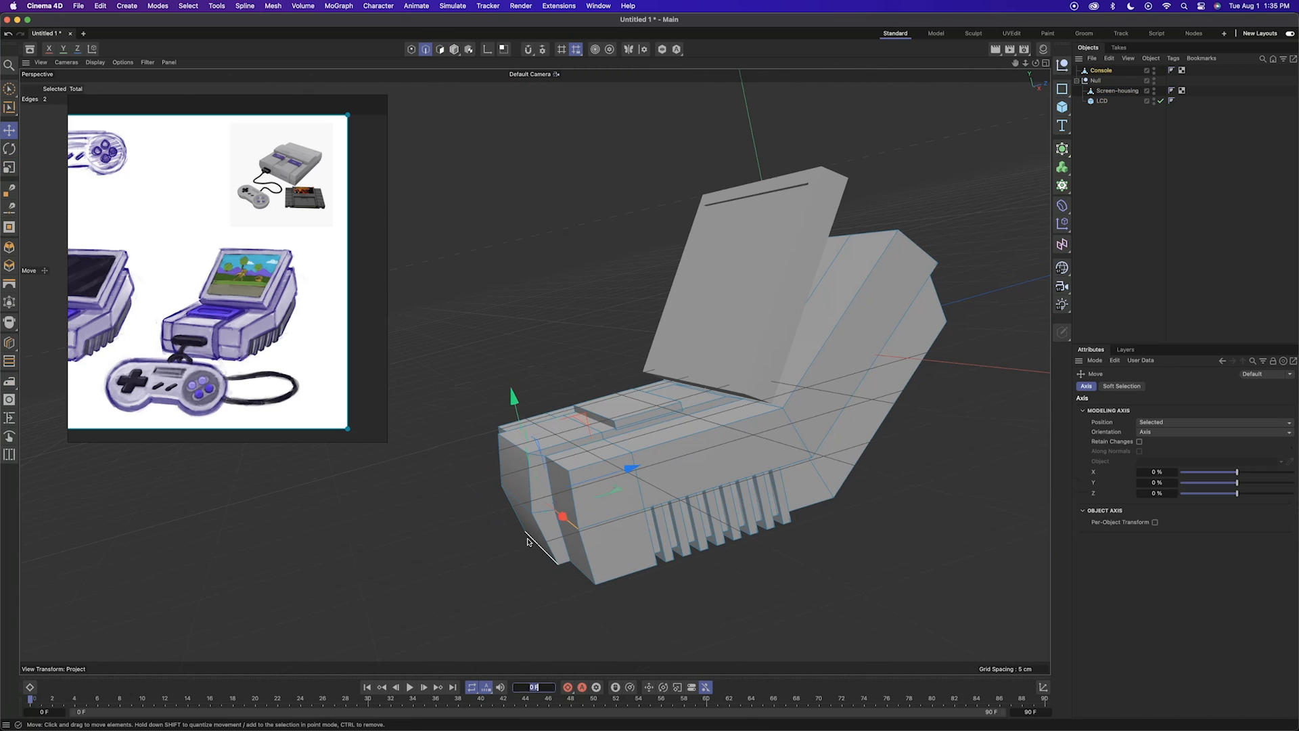
mouse_move(496, 569)
alt+mouse_down()
mouse_move(551, 473)
mouse_move(548, 403)
mouse_move(773, 381)
mouse_move(795, 513)
mouse_move(685, 493)
mouse_move(805, 527)
mouse_move(728, 535)
mouse_move(783, 333)
mouse_move(745, 514)
mouse_move(691, 410)
alt+mouse_up()
key(k)
key(l)
key(9)
key(Return)
key(k)
key(l)
right_click(692, 410)
click(657, 432)
Add centered loop cuts through the underside and center section to divide the body down the middle
right_click(629, 448)
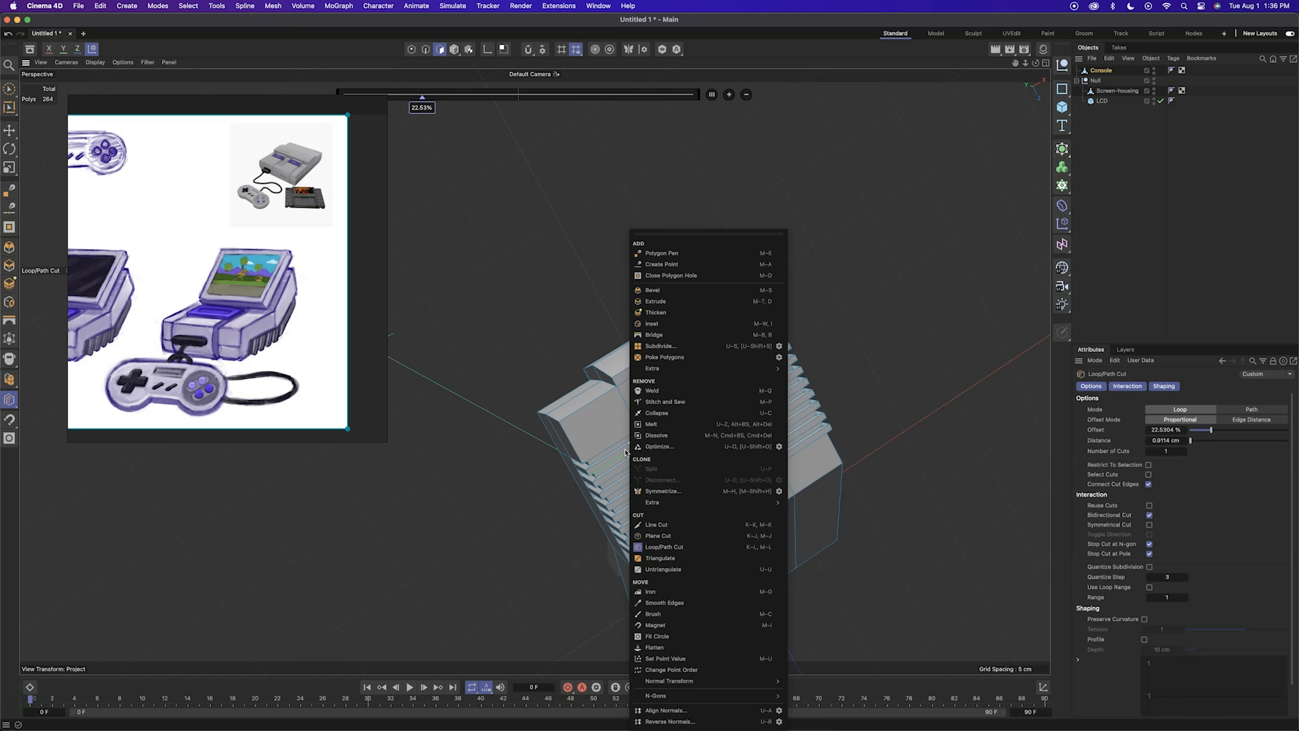
click(625, 453)
shift+click(778, 387)
alt+right_drag(779, 387, 789, 372)
alt+drag(789, 372, 704, 403)
shift+click(747, 574)
alt+drag(747, 574, 582, 379)
key(space)
Cut a centered loop through the raised block on the top deck
alt+right_drag(582, 379, 772, 305)
key(k)
key(l)
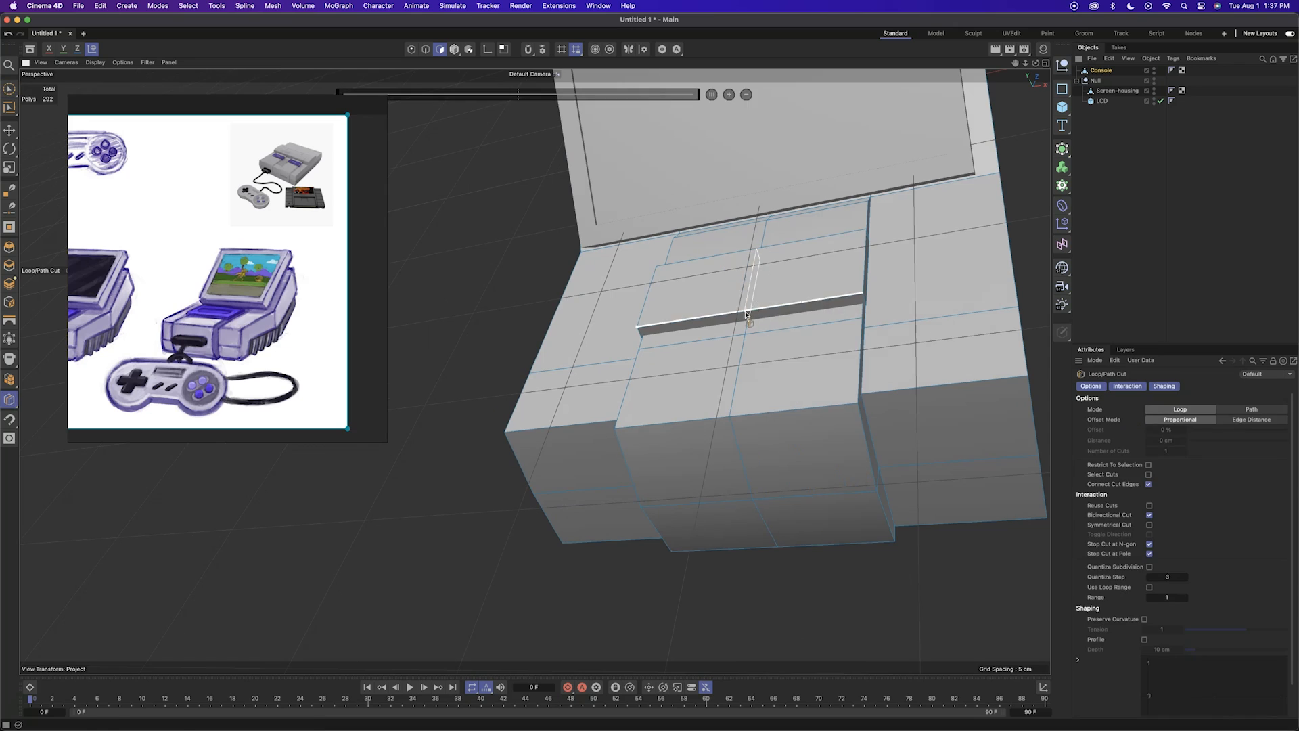
right_click(583, 230)
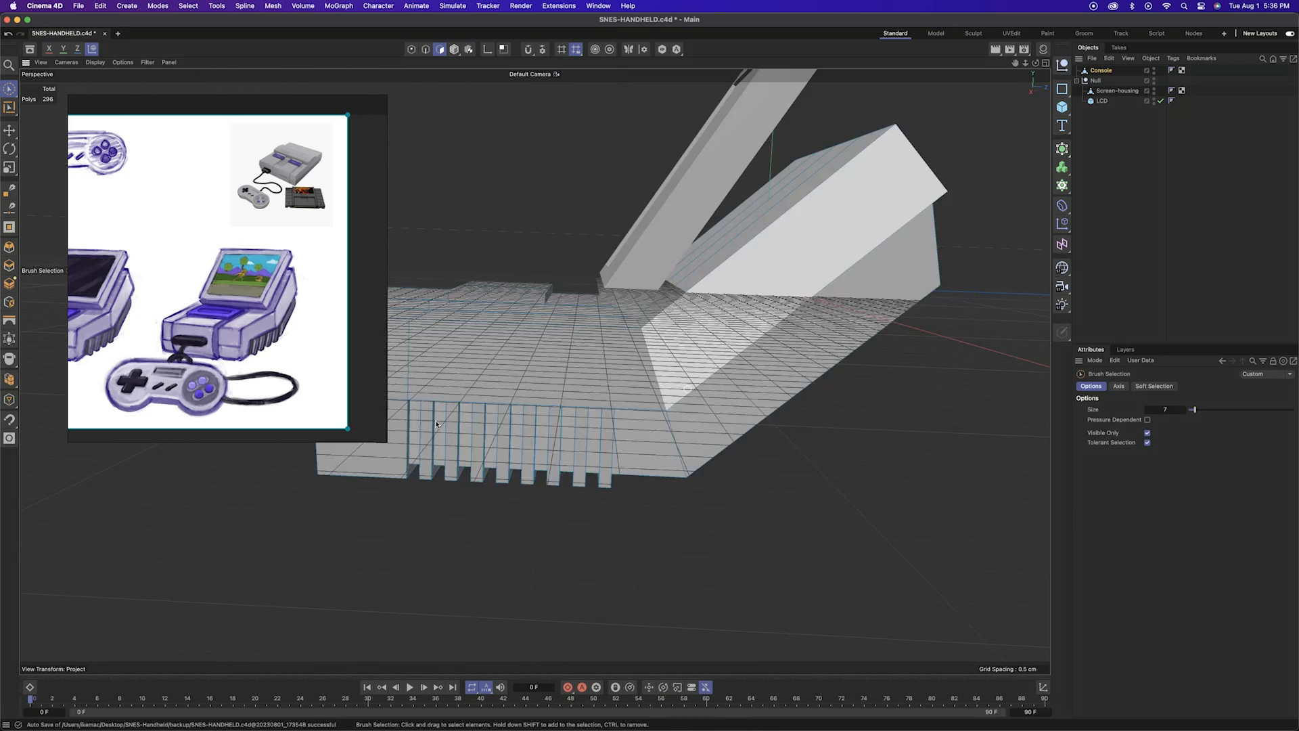
Add a loop cut around the rising rear section of the body near its back wall
alt+drag(436, 425, 715, 335)
key(k)
key(l)
alt+drag(894, 366, 694, 232)
click(679, 265)
Select the edge loop near the back wall and scale it in the side view with the axis orientation set to Normal
key(t)
key(Return)
double_click(674, 299)
alt+drag(674, 299, 842, 451)
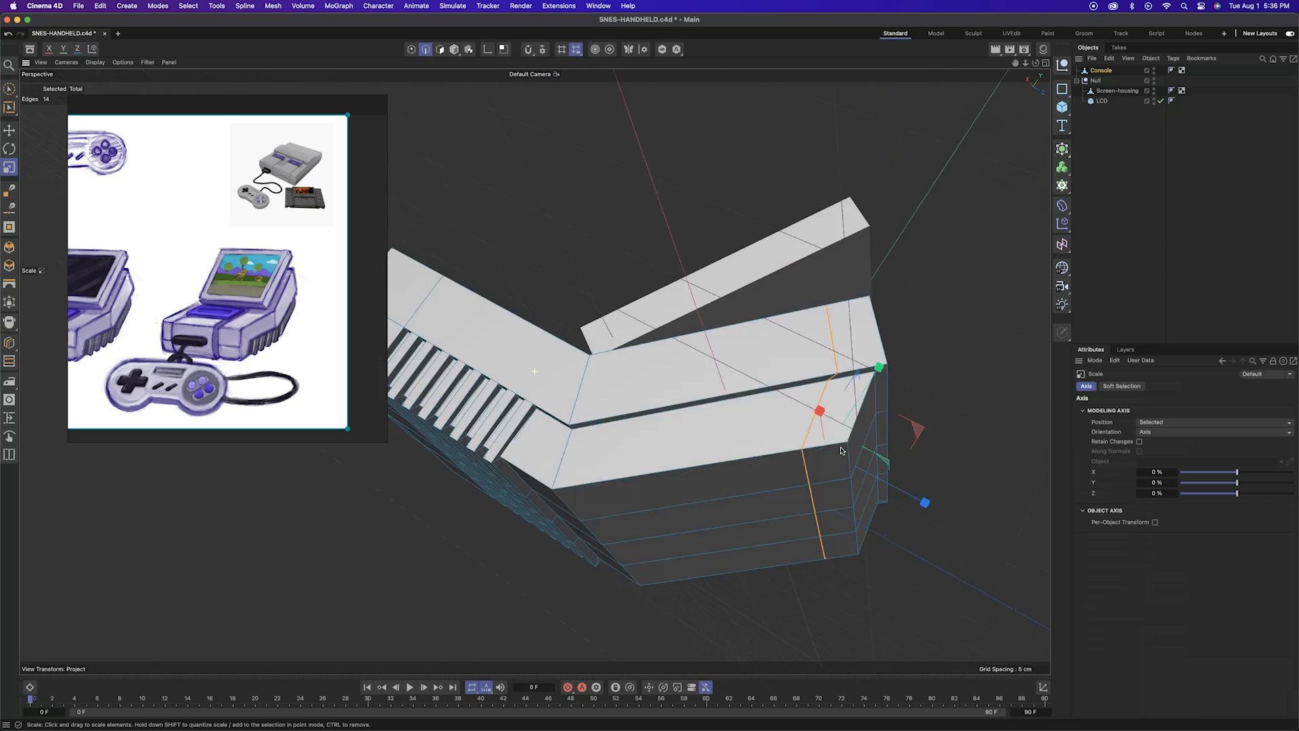
middle_click(841, 450)
middle_click(499, 590)
alt+right_drag(766, 415, 817, 426)
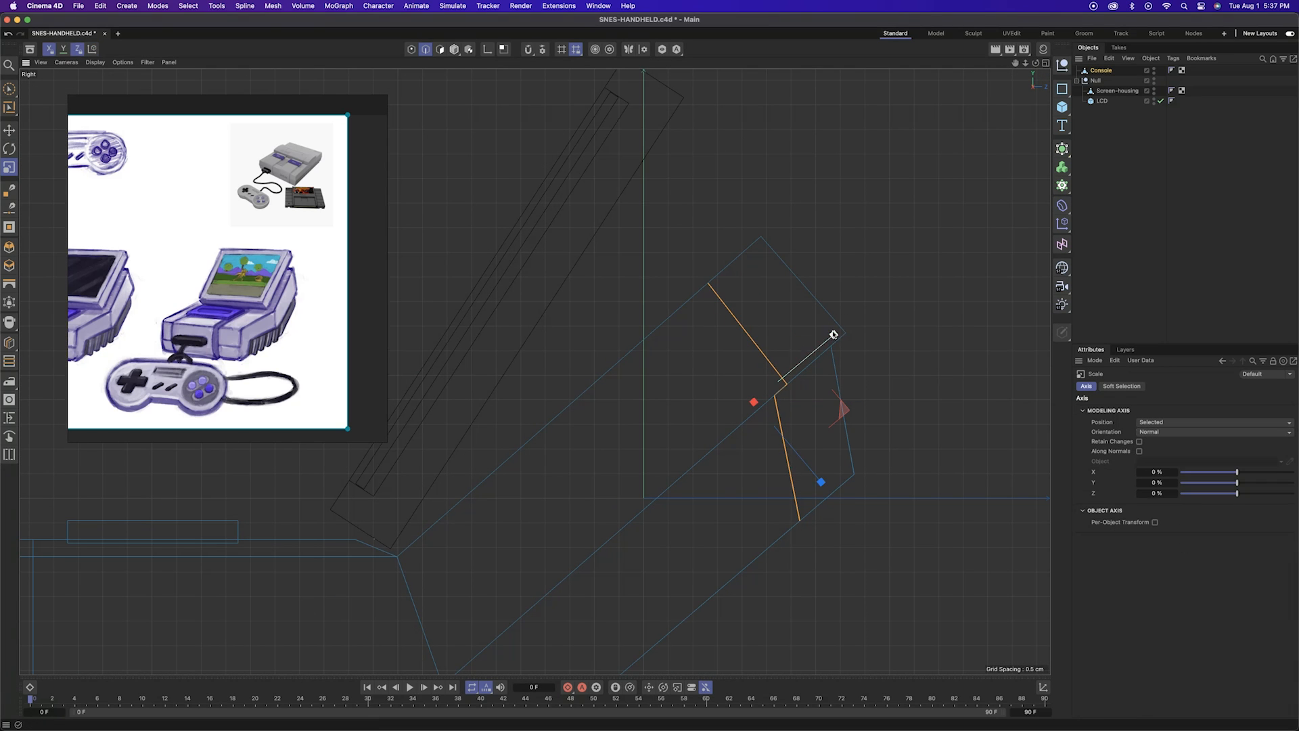
middle_click(839, 487)
middle_click(484, 298)
alt+drag(636, 420, 795, 399)
Add a loop cut beside the body's bend and try twelve evenly spaced loop cuts across the rear underside
key(k)
key(l)
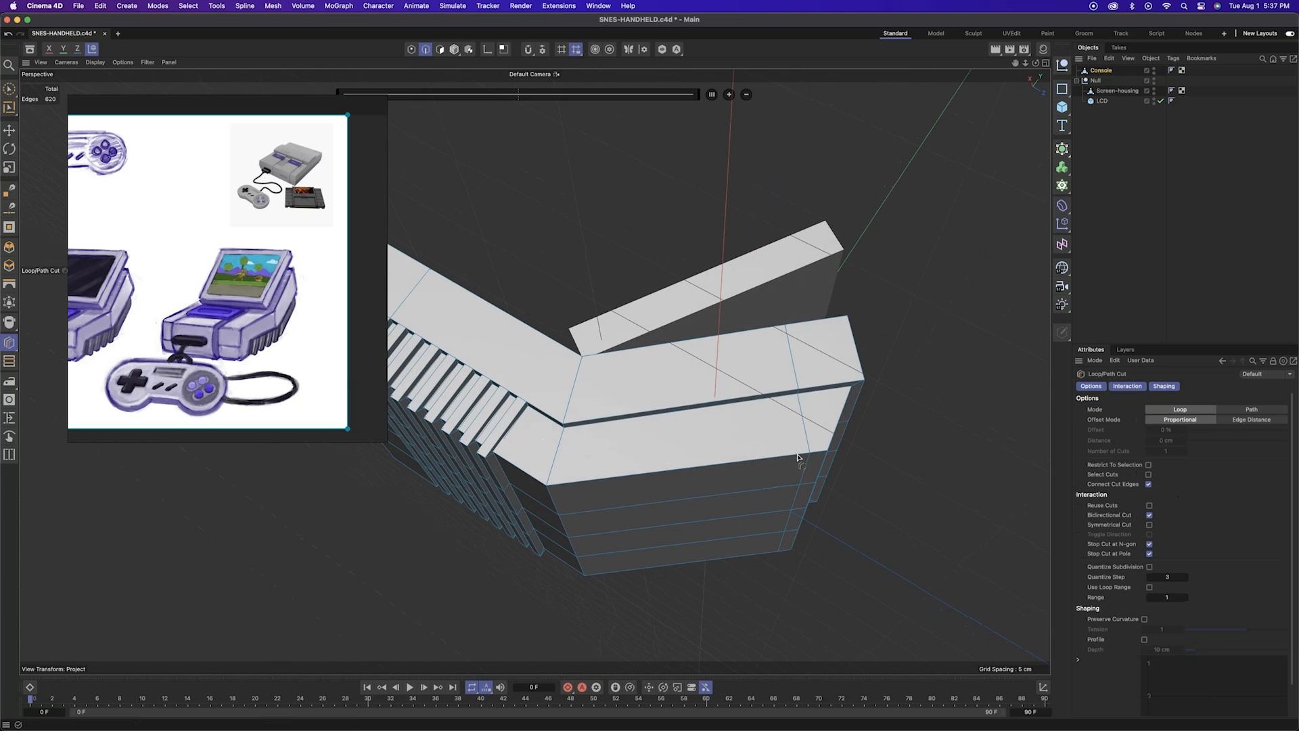
alt+drag(565, 485, 654, 508)
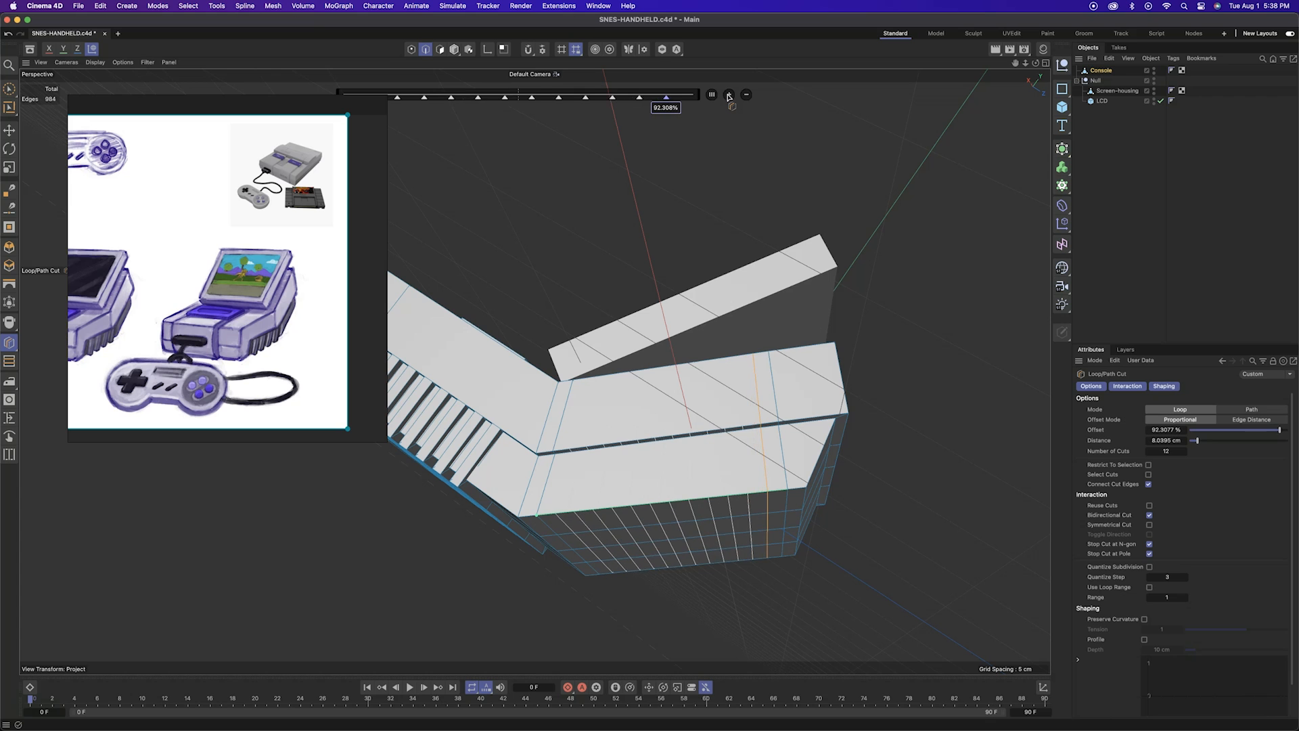
Undo the twelve evenly spaced cuts across the rear underside
key(space)
mouse_move(534, 368)
alt+mouse_down()
mouse_move(661, 302)
mouse_move(905, 455)
alt+mouse_up()
key(super+z)
mouse_move(813, 496)
alt+mouse_down()
mouse_move(834, 460)
mouse_move(690, 463)
alt+mouse_up()
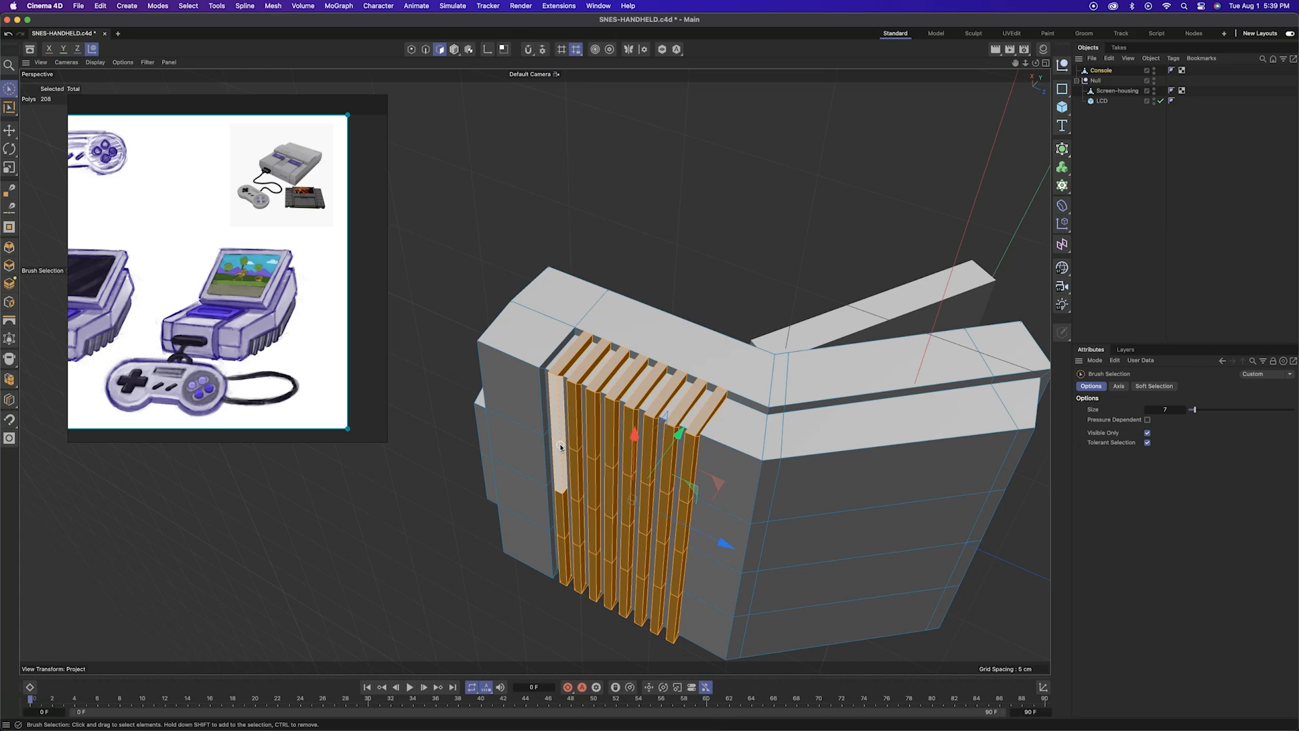
key(super+z)
key(super+z)
key(super+z)
key(super+z)
Select the polygons of the recessed underside and lower rear section with Brush Selection and disconnect them from the body
alt+drag(643, 344, 609, 318)
drag(630, 406, 650, 623)
middle_drag(779, 596, 948, 602)
mouse_move(948, 602)
shift+mouse_down()
mouse_move(924, 562)
mouse_move(767, 470)
mouse_move(757, 485)
shift+mouse_up()
middle_drag(900, 522, 880, 521)
shift+drag(883, 525, 854, 429)
alt+drag(905, 394, 903, 542)
mouse_move(904, 555)
shift+mouse_down()
mouse_move(826, 299)
mouse_move(814, 474)
shift+mouse_up()
right_click(814, 474)
click(850, 482)
alt+drag(738, 323, 758, 352)
middle_click(758, 352)
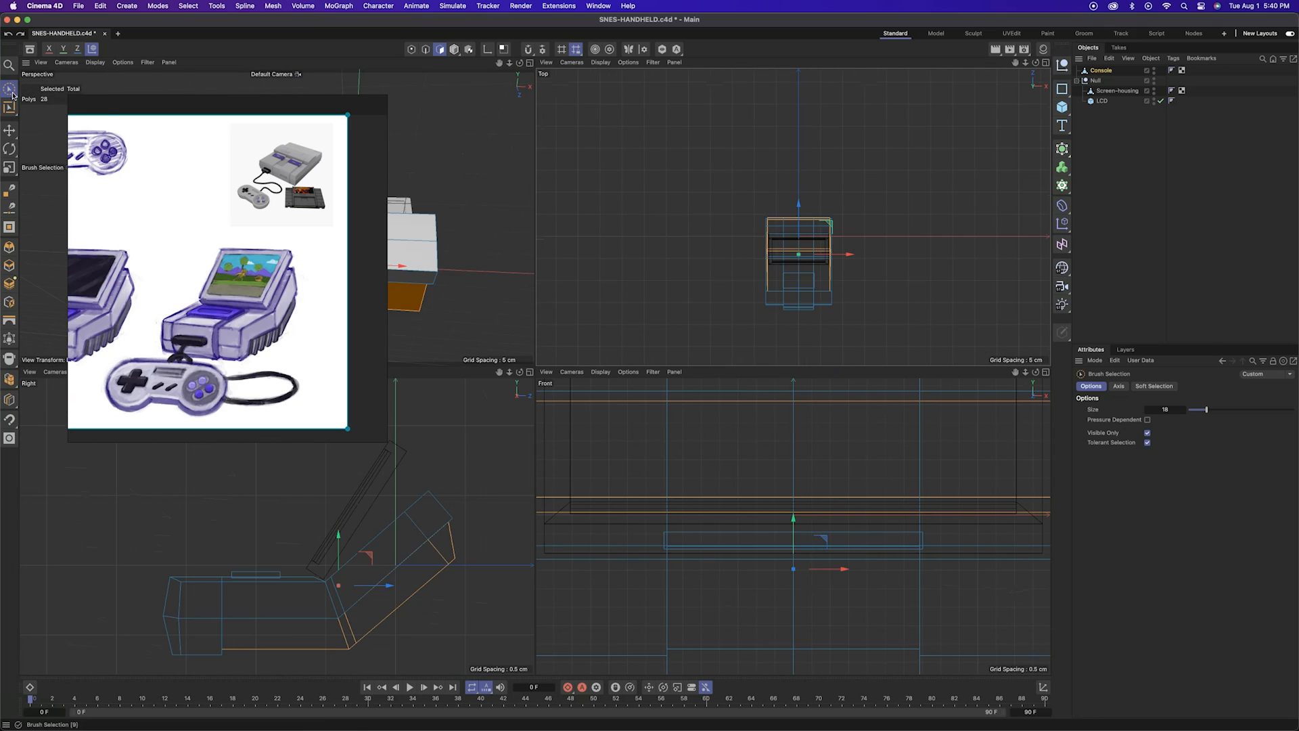
Place the Console object inside a Symmetry generator to mirror it across its center plane
alt+drag(1066, 150, 1096, 325)
click(1106, 81)
scroll(846, 210, up, 6)
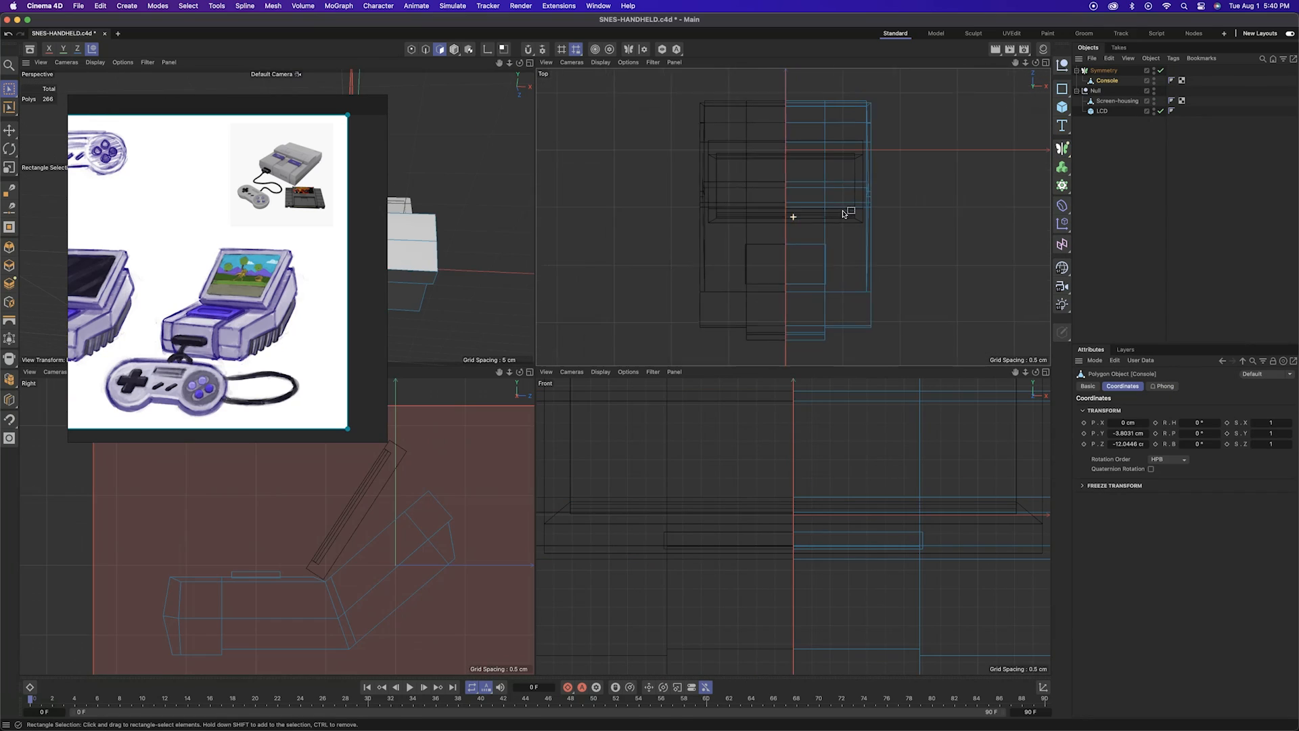
middle_click(493, 304)
alt+drag(558, 316, 515, 345)
scroll(678, 327, up, 5)
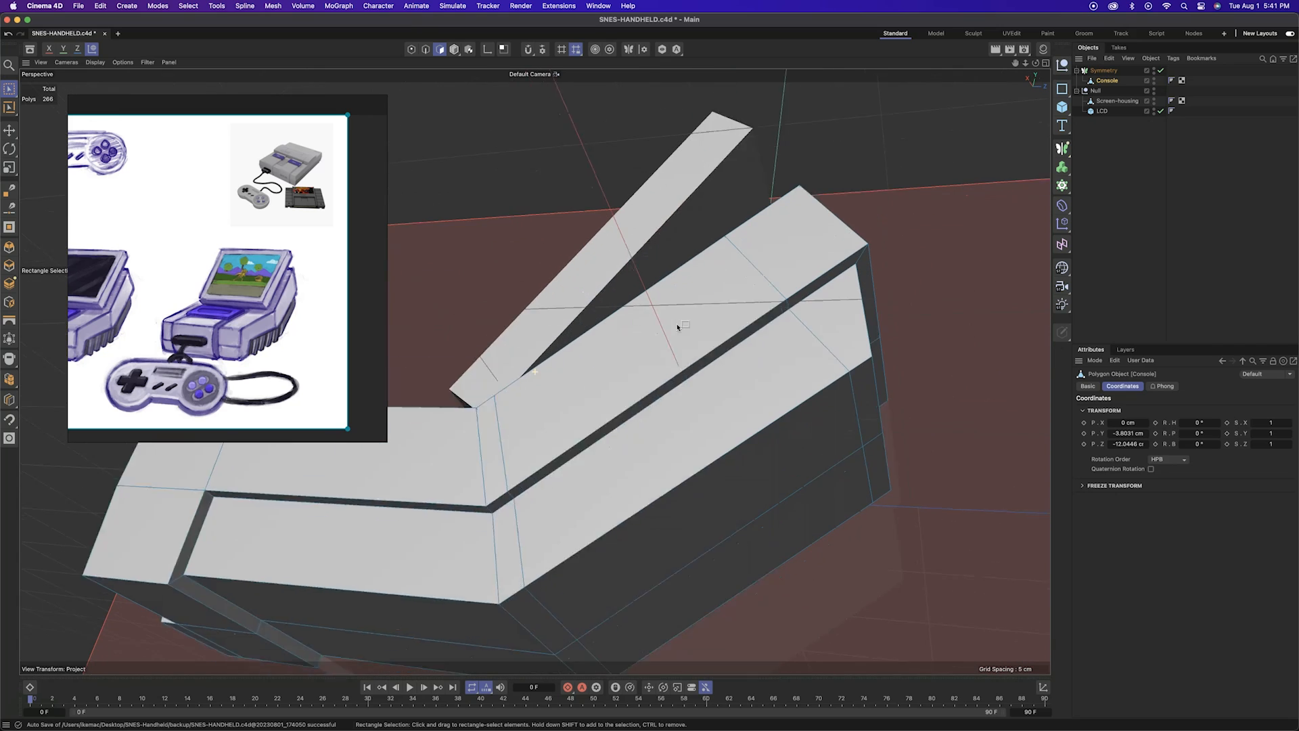
Divide the rear lower section into narrow strips with a row of evenly spaced loop cuts
alt+drag(678, 327, 702, 312)
key(k)
key(l)
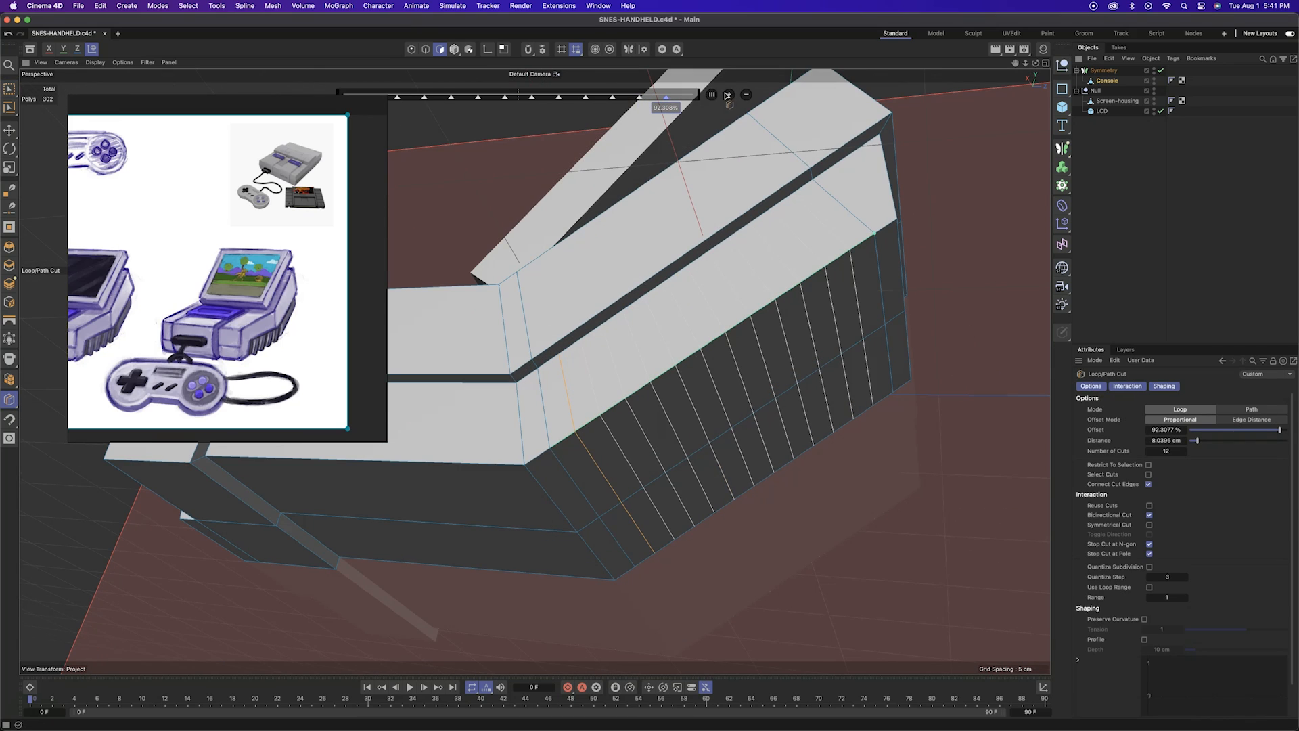
click(728, 94)
alt+drag(727, 228, 731, 254)
key(space)
alt+drag(795, 319, 875, 287)
Split each strip of the rear lower section in half with a loop cut at 50%
key(space)
click(605, 322)
key(space)
mouse_move(688, 470)
alt+mouse_down()
mouse_move(701, 418)
mouse_move(684, 404)
alt+mouse_up()
alt+drag(655, 274, 552, 363)
key(space)
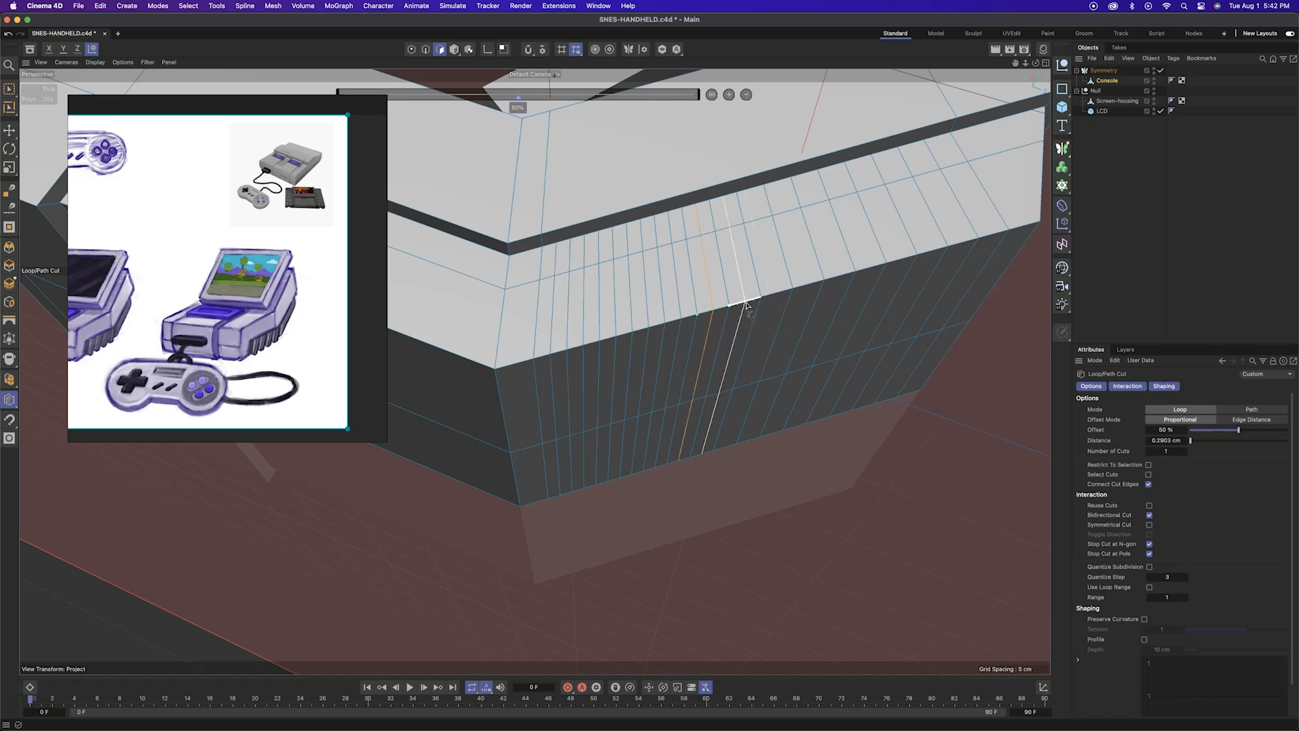
click(932, 255)
click(962, 246)
key(space)
mouse_move(675, 396)
alt+mouse_down()
mouse_move(677, 359)
mouse_move(687, 372)
mouse_move(655, 283)
mouse_move(645, 399)
mouse_move(797, 394)
mouse_move(615, 373)
mouse_move(619, 386)
alt+mouse_up()
Select alternate strips across the rear lower section with Brush Selection and inset them by 0.05 cm
drag(9, 89, 37, 110)
mouse_move(572, 477)
mouse_down()
mouse_move(567, 318)
mouse_move(576, 444)
mouse_move(629, 428)
mouse_up()
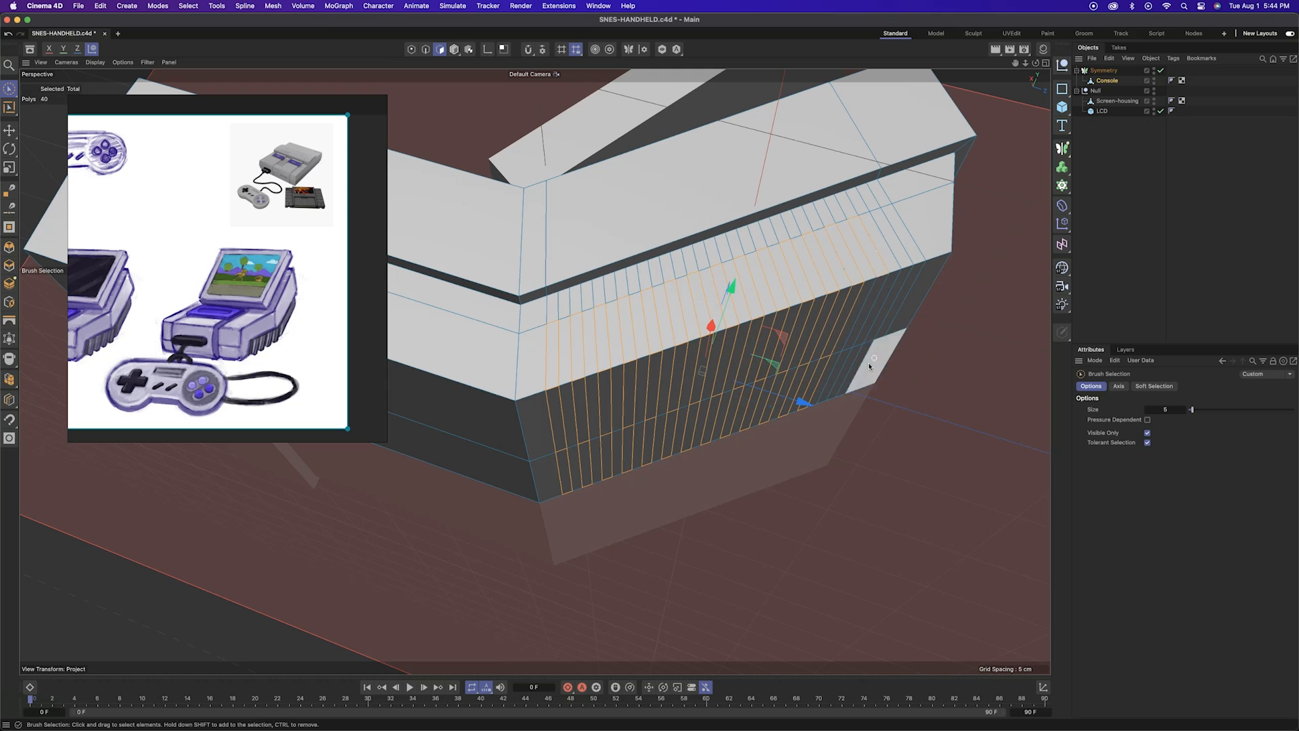
key(i)
drag(765, 406, 746, 433)
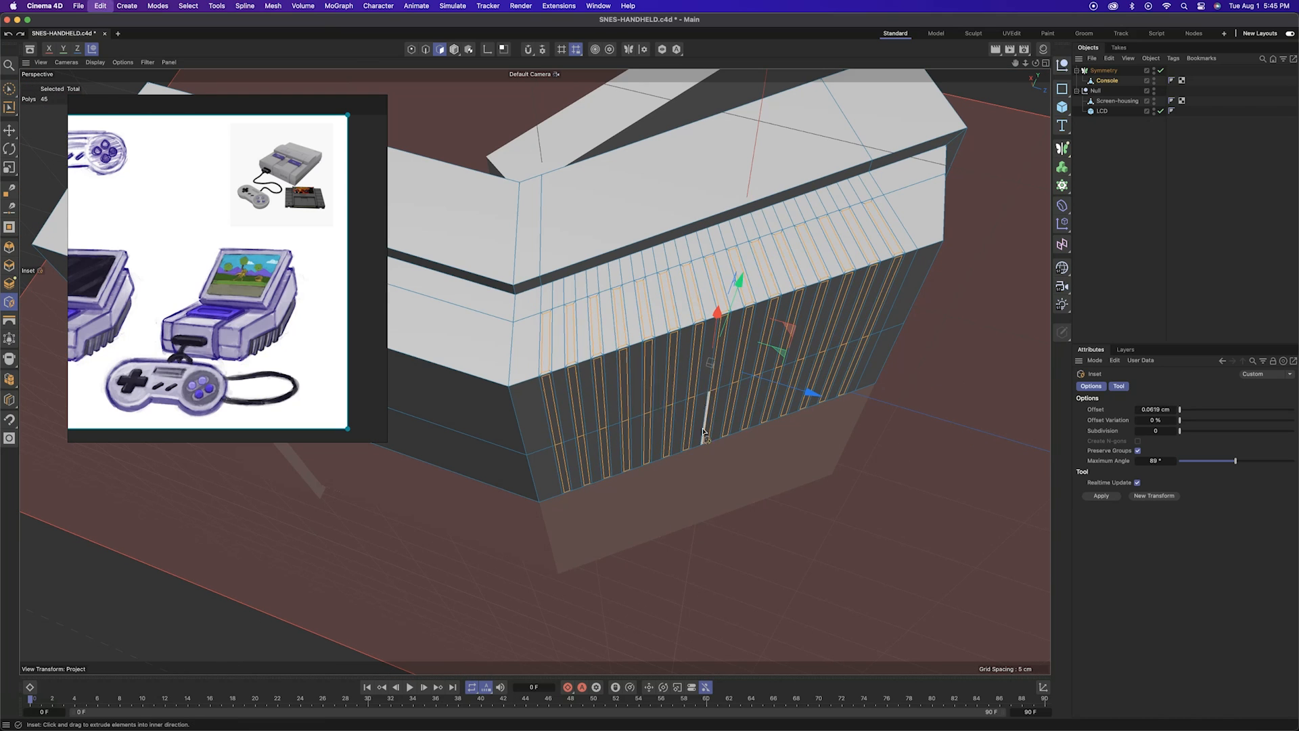
text(.05)
key(Return)
Delete the inset strip polygons to open a row of vent slots in the rear lower section
mouse_move(933, 446)
alt+mouse_down()
mouse_move(917, 409)
mouse_move(907, 414)
alt+mouse_up()
key(space)
key(Delete)
Turn off Show Planes on the Symmetry generator and examine the mirrored vent slots
alt+drag(693, 316, 873, 233)
click(1137, 409)
alt+drag(928, 420, 873, 396)
scroll(865, 399, up, 4)
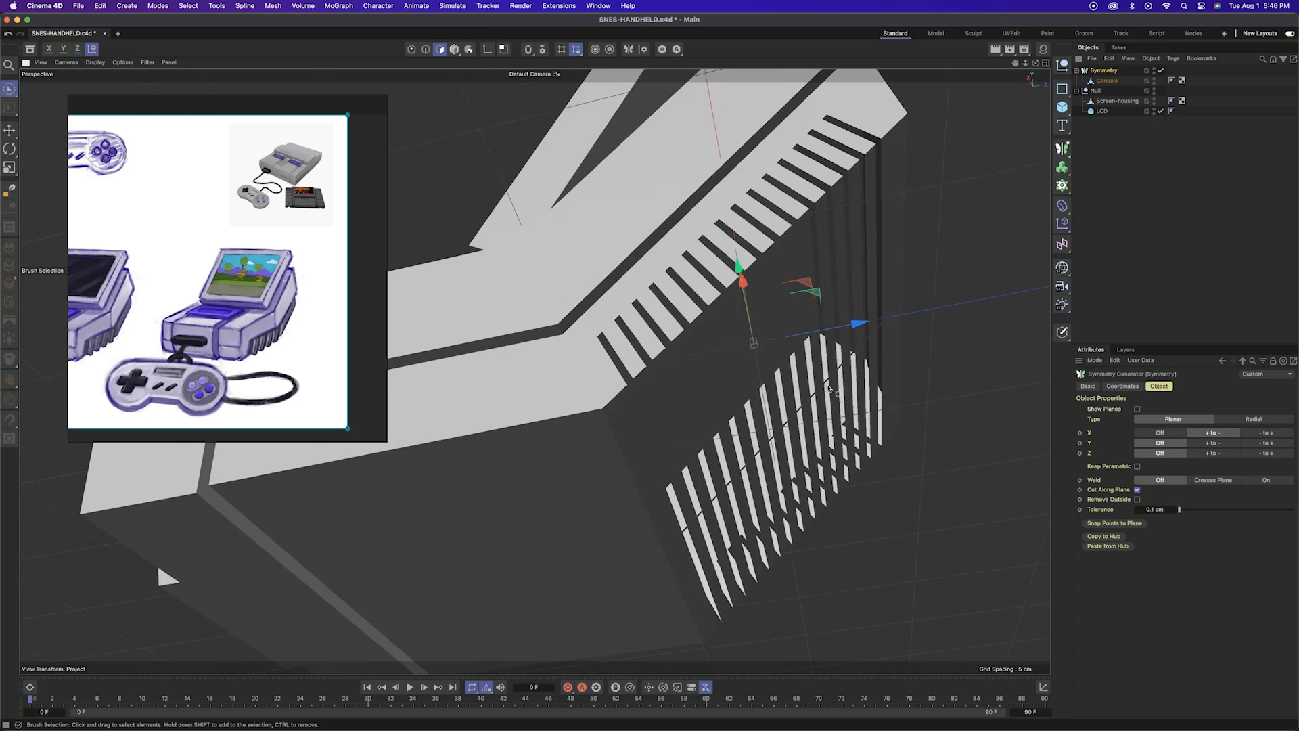
With the Symmetry generator temporarily disabled, select the remaining strip polygons across the rear vent slots and delete them
click(1161, 70)
click(1107, 80)
alt+drag(868, 341, 992, 333)
shift+click(731, 482)
shift+click(674, 533)
shift+click(621, 582)
alt+middle_drag(589, 612, 746, 402)
shift+click(717, 465)
shift+click(663, 514)
shift+click(608, 564)
alt+right_drag(699, 438, 873, 296)
key(Delete)
click(1161, 70)
Loop-select the border edges of every vent slot across the console's rear lower section
alt+drag(801, 418, 917, 307)
click(1107, 80)
alt+drag(534, 370, 919, 264)
alt+drag(851, 389, 786, 372)
alt+drag(817, 455, 662, 331)
click(148, 63)
click(199, 132)
alt+drag(580, 359, 494, 426)
alt+drag(701, 386, 610, 331)
scroll(609, 332, up, 5)
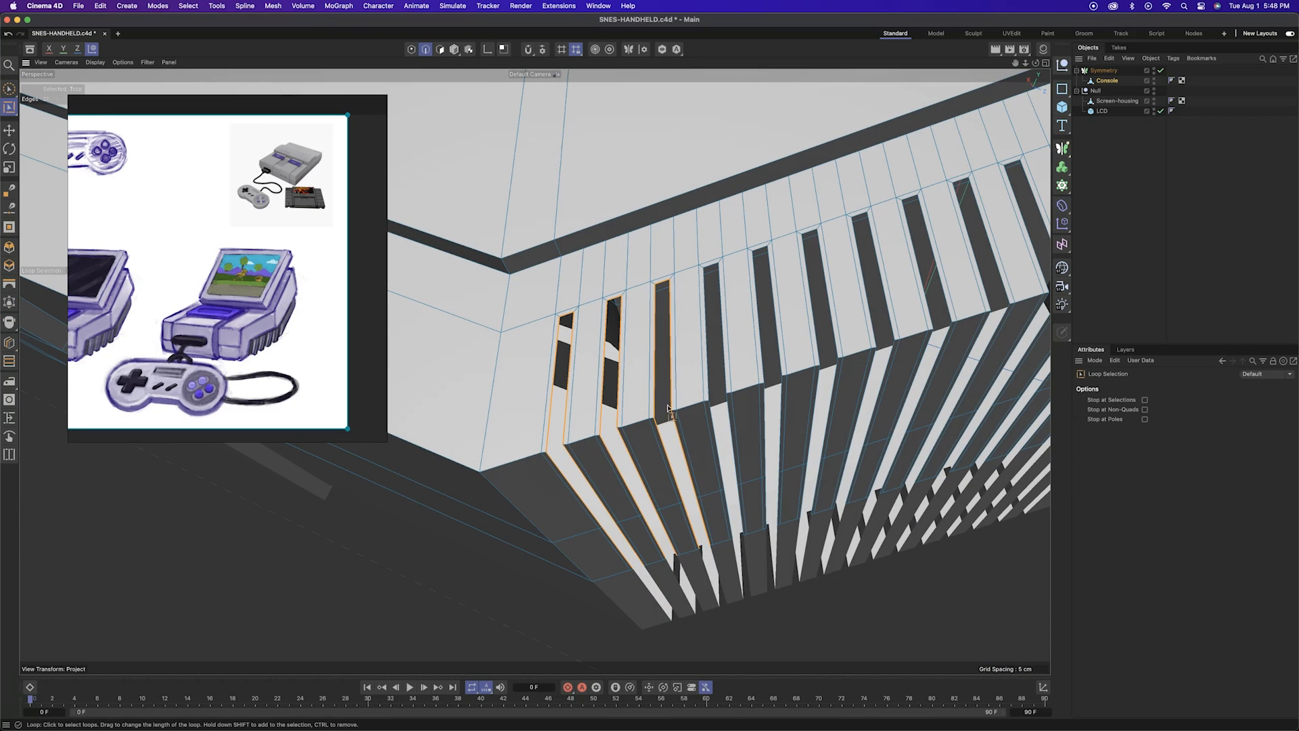
alt+drag(1028, 237, 828, 223)
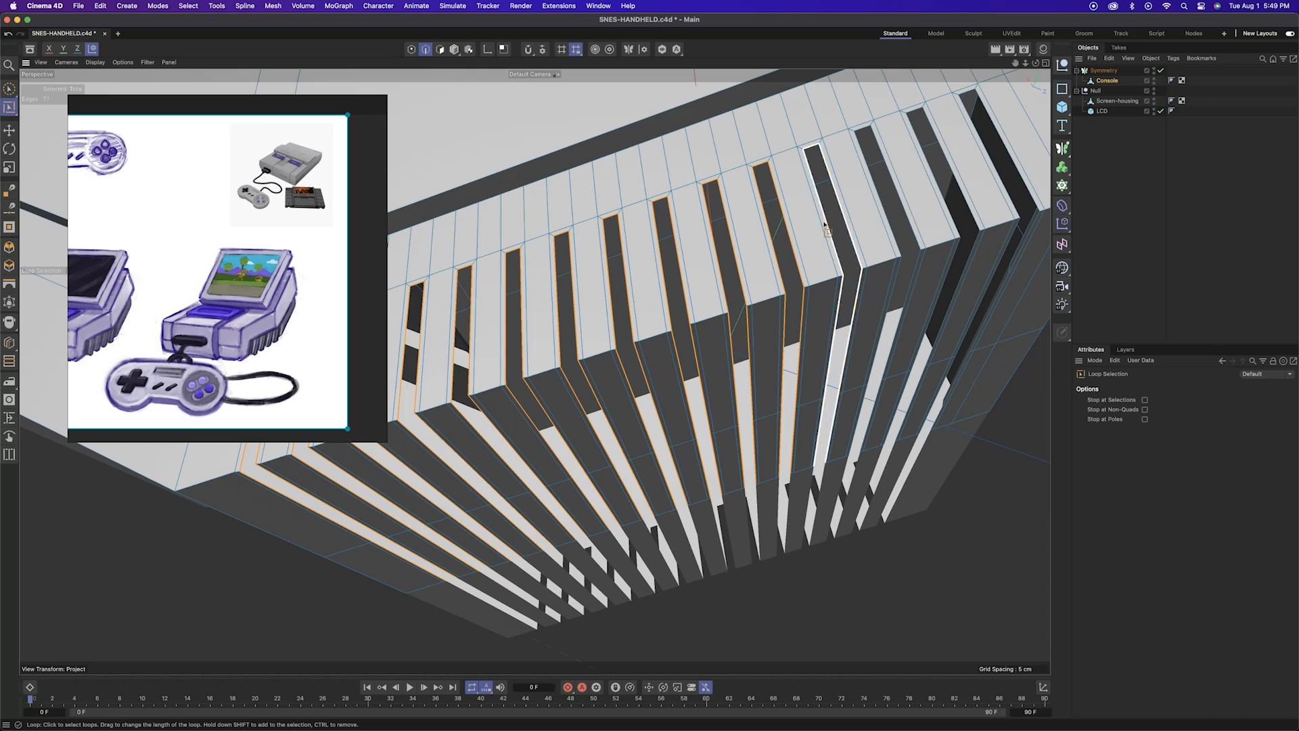
shift+click(999, 196)
alt+drag(999, 196, 887, 400)
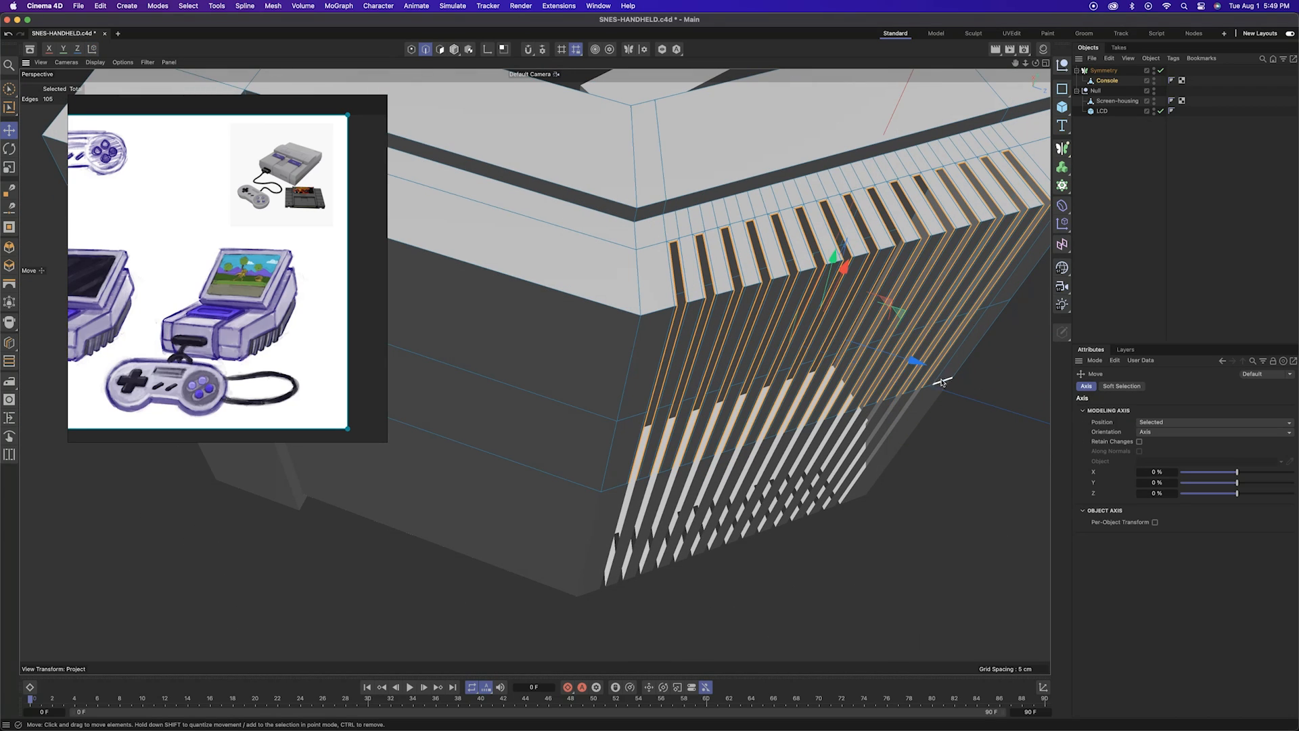
alt+drag(917, 368, 799, 332)
key(e)
key(m)
key(z)
drag(677, 365, 765, 204)
key(super+z)
Extrude the slot border edges to give the vents depth, and set the modeling axis orientation to Axis
key(e)
key(0)
ctrl+drag(511, 220, 467, 220)
alt+drag(582, 197, 618, 235)
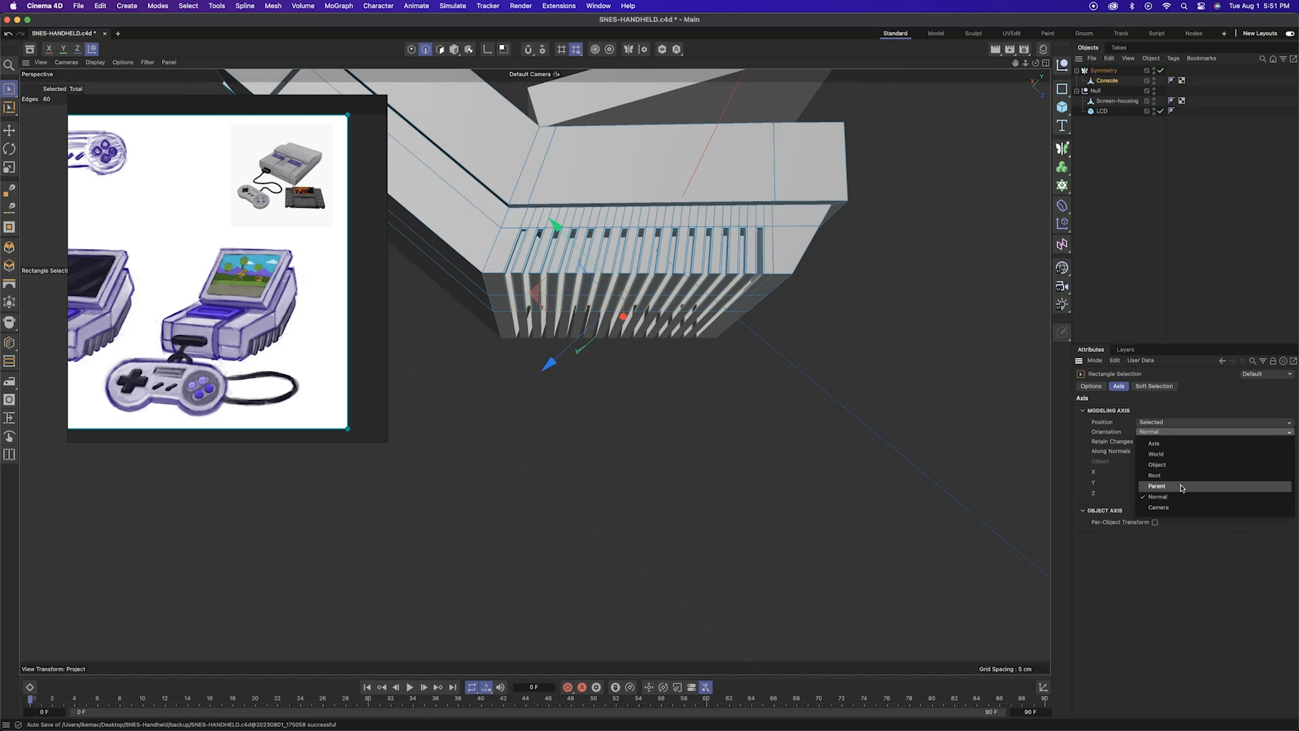
click(1154, 443)
alt+drag(704, 311, 721, 286)
alt+drag(721, 230, 609, 352)
alt+right_drag(681, 461, 630, 460)
alt+drag(629, 461, 514, 487)
Check the extruded vent slots in the orthographic and perspective views with their points shown
middle_click(460, 568)
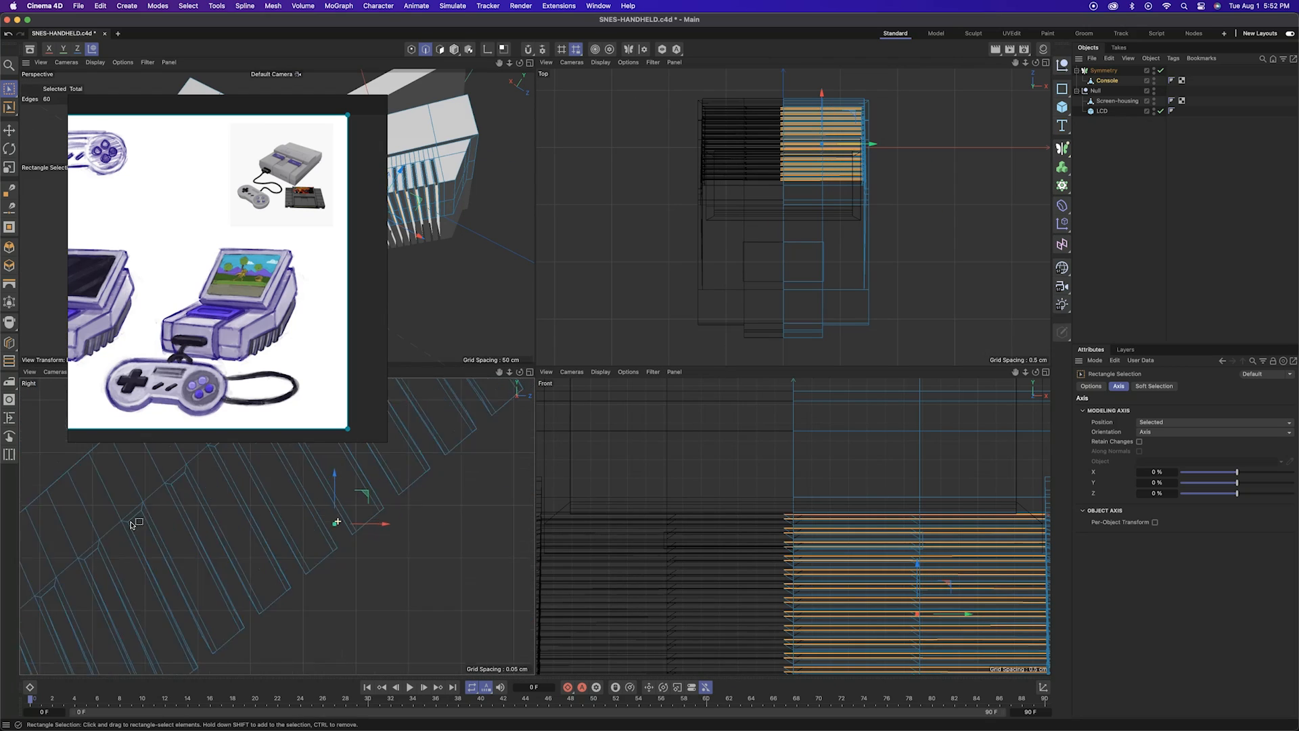
middle_click(421, 354)
click(412, 49)
alt+drag(612, 525, 682, 233)
mouse_move(677, 264)
mouse_down()
mouse_move(743, 308)
mouse_move(805, 230)
mouse_move(890, 206)
mouse_up()
middle_click(829, 211)
scroll(831, 211, up, 5)
middle_click(460, 270)
alt+drag(731, 324, 893, 264)
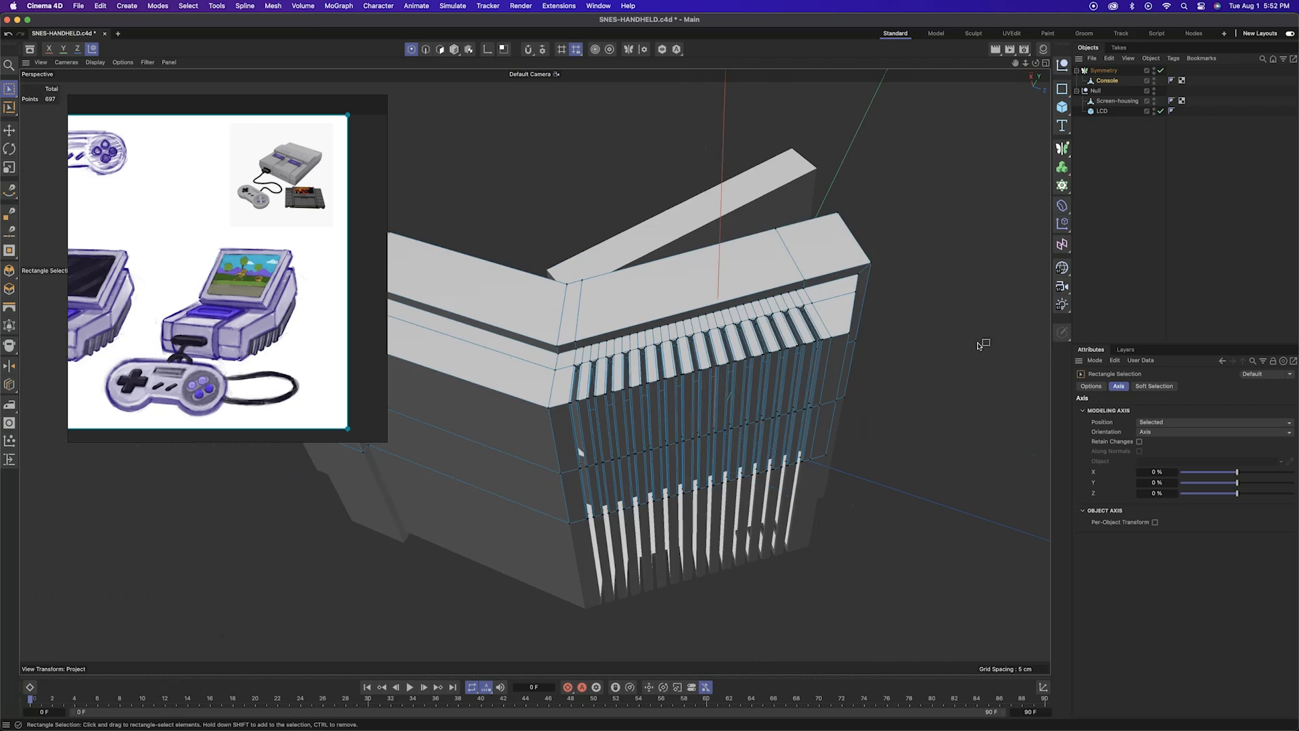
click(454, 49)
click(914, 270)
alt+drag(812, 406, 744, 271)
scroll(623, 255, down, 5)
Examine the whole console body and its vents from several angles in Model mode
click(1127, 82)
key(v)
click(454, 49)
click(501, 162)
alt+middle_drag(585, 253, 747, 388)
alt+drag(747, 388, 651, 346)
alt+drag(753, 362, 801, 386)
scroll(825, 461, up, 5)
click(823, 461)
alt+drag(792, 433, 823, 461)
Select the rib polygons on the console's lower side, including the corner rib, with Brush Selection
click(440, 50)
alt+drag(677, 304, 705, 355)
key(9)
alt+drag(493, 357, 658, 441)
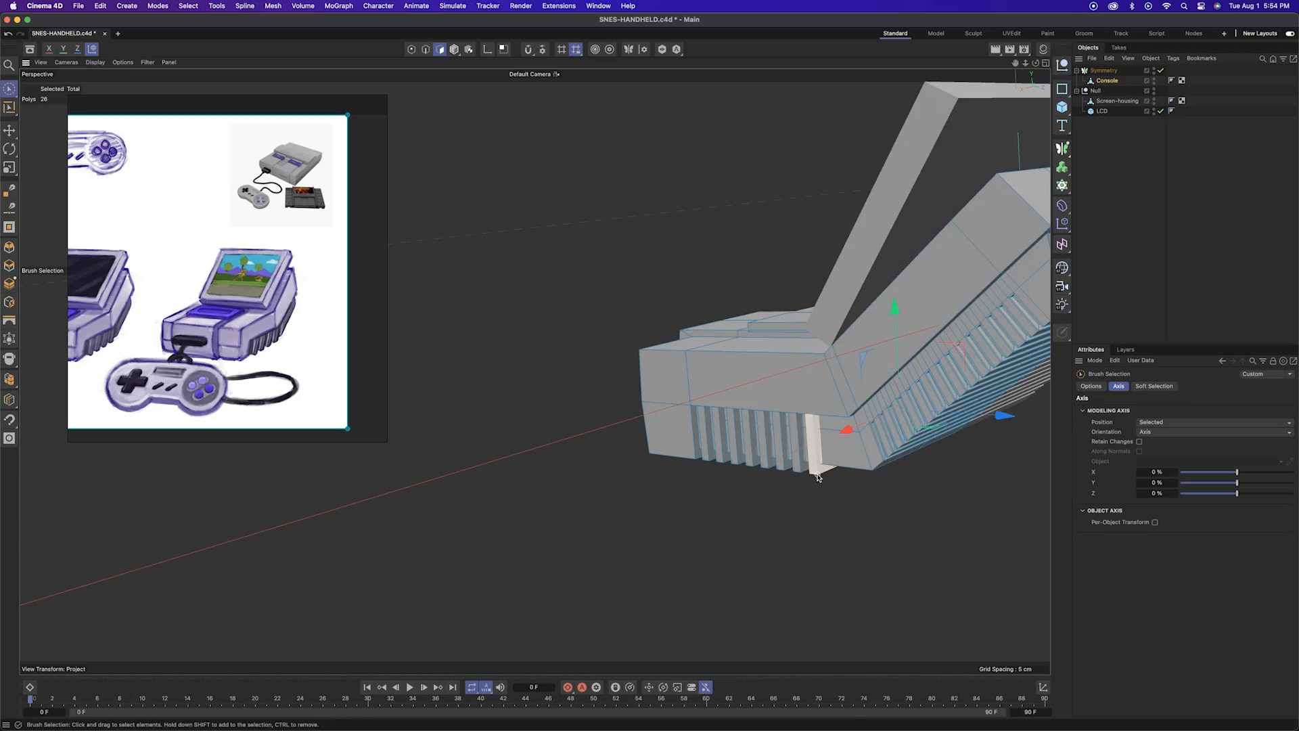
alt+drag(818, 477, 763, 523)
drag(827, 469, 829, 469)
mouse_move(830, 469)
alt+mouse_down()
mouse_move(840, 454)
mouse_move(841, 478)
mouse_move(810, 456)
alt+mouse_up()
alt+right_drag(673, 458, 719, 566)
alt+drag(719, 566, 445, 505)
click(445, 504)
Select the polygon of the corner rib between the side and rear vents and frame it in the Right view
mouse_move(548, 580)
alt+mouse_down()
mouse_move(387, 530)
mouse_move(522, 525)
mouse_move(751, 440)
alt+mouse_up()
drag(9, 89, 48, 107)
alt+right_drag(808, 546, 818, 523)
mouse_move(819, 523)
alt+mouse_down()
mouse_move(736, 438)
mouse_move(609, 379)
alt+mouse_up()
alt+right_drag(609, 379, 684, 352)
key(9)
click(502, 306)
mouse_move(544, 374)
alt+mouse_down()
mouse_move(653, 412)
mouse_move(717, 460)
mouse_move(504, 556)
alt+mouse_up()
middle_click(500, 555)
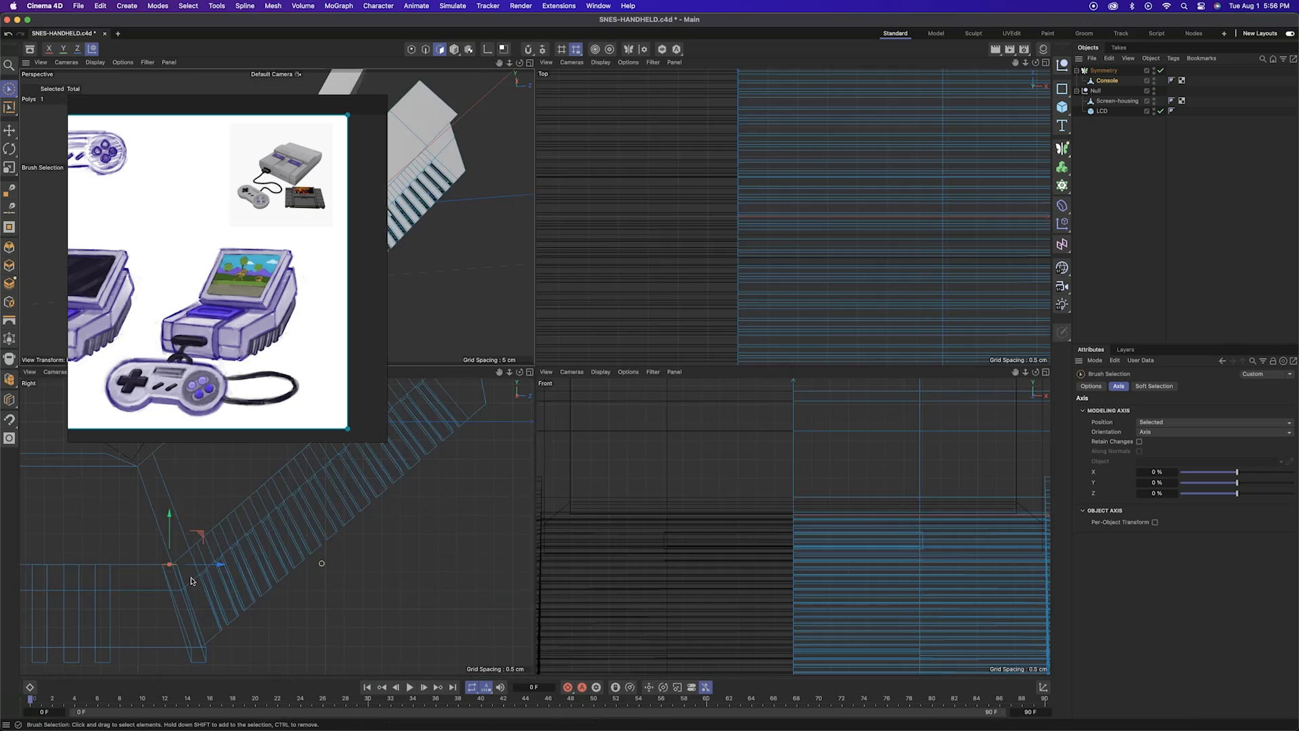
middle_click(487, 545)
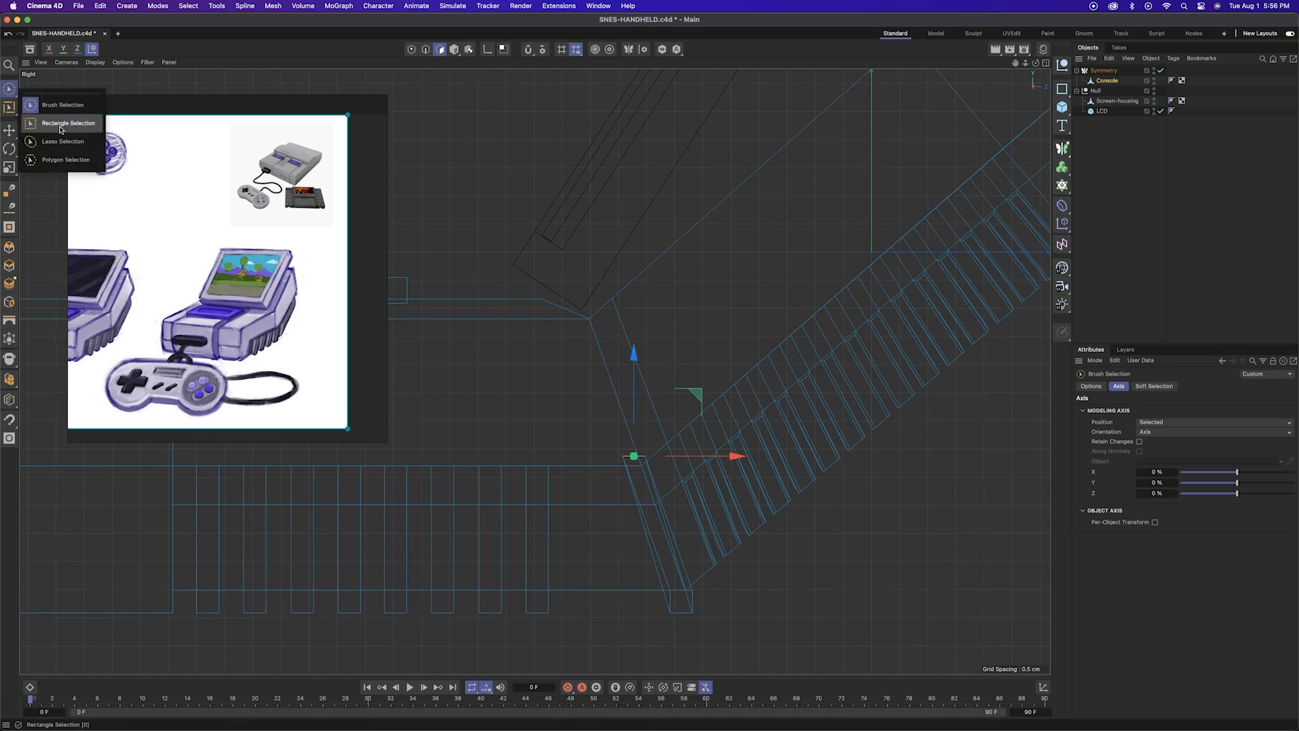
Select and adjust the corner rib's geometry in the Right view so it fits between the side and rear vents
middle_click(797, 607)
middle_click(497, 359)
alt+drag(490, 377, 600, 406)
alt+right_drag(601, 406, 683, 400)
mouse_move(474, 406)
alt+mouse_down()
mouse_move(402, 413)
mouse_move(474, 433)
alt+mouse_up()
key(9)
alt+drag(684, 568, 487, 528)
middle_click(473, 514)
middle_click(443, 488)
alt+right_drag(614, 495, 806, 484)
drag(817, 482, 806, 436)
middle_click(797, 433)
middle_click(504, 346)
Select the lower outer corner edge of each rib along the console's lower side with Brush Selection
alt+drag(760, 493, 702, 525)
alt+right_drag(702, 526, 488, 490)
mouse_move(474, 484)
alt+mouse_down()
mouse_move(472, 433)
mouse_move(493, 469)
mouse_move(481, 499)
alt+mouse_up()
alt+right_drag(609, 499, 487, 494)
alt+drag(482, 499, 542, 467)
alt+right_drag(542, 488, 798, 581)
alt+drag(799, 581, 792, 487)
click(770, 522)
shift+click(778, 497)
shift+click(782, 473)
alt+right_drag(847, 534, 731, 532)
alt+drag(648, 525, 653, 569)
shift+drag(731, 624, 747, 612)
alt+drag(748, 612, 837, 377)
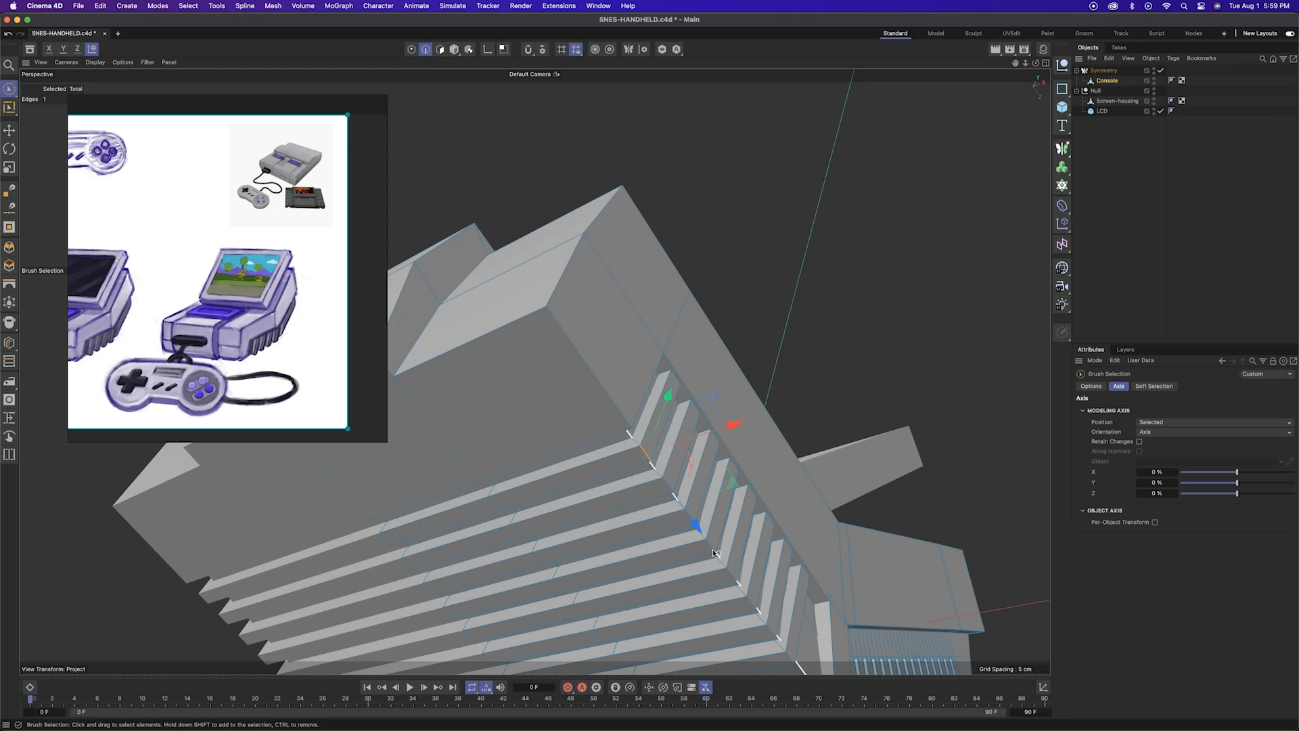
shift+click(747, 599)
Bevel the selected lower corner edges of the side ribs
alt+drag(747, 600, 751, 528)
mouse_move(778, 433)
alt+right_down()
mouse_move(676, 391)
mouse_move(758, 440)
alt+right_up()
key(m)
key(s)
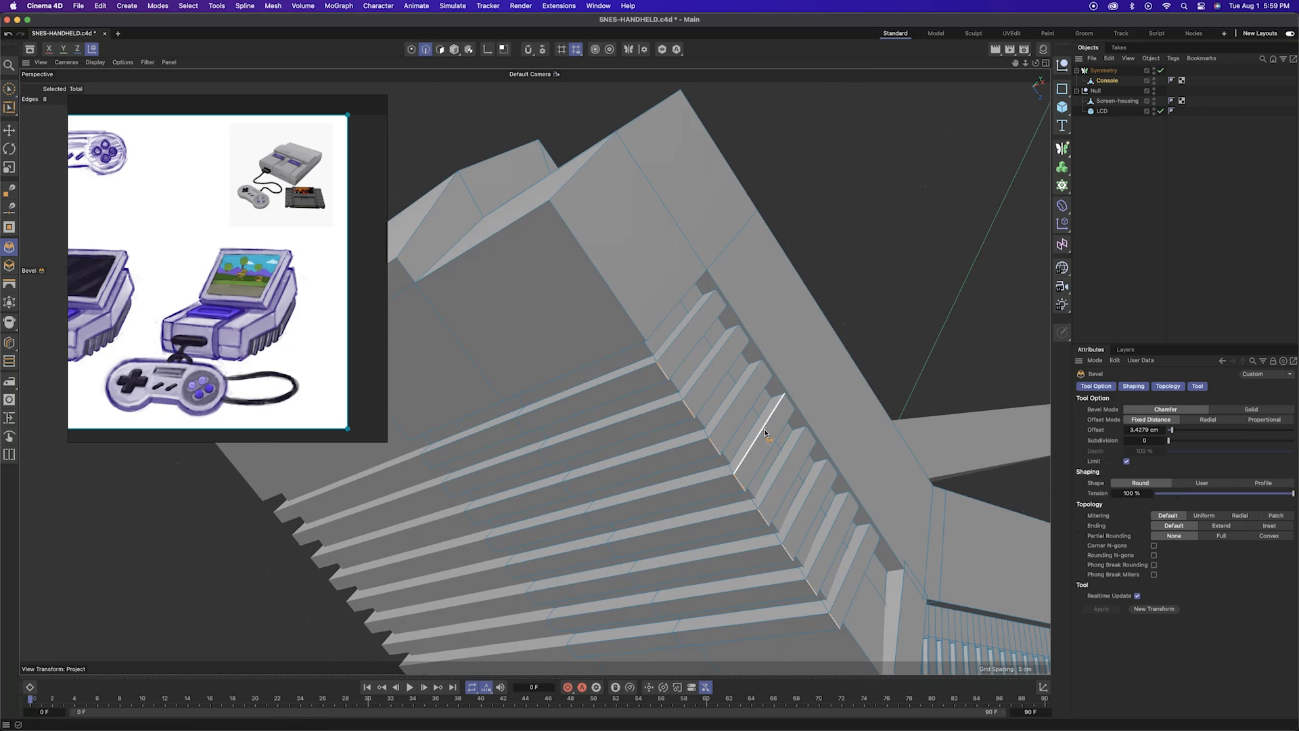
drag(755, 450, 768, 452)
alt+right_drag(779, 461, 630, 421)
key(space)
Examine the whole console in Model mode under different viewport shading modes
click(684, 515)
mouse_move(630, 421)
alt+mouse_down()
mouse_move(683, 514)
mouse_move(770, 380)
mouse_move(712, 263)
mouse_move(455, 126)
alt+mouse_up()
click(454, 50)
click(467, 203)
alt+drag(487, 284, 673, 364)
mouse_move(643, 298)
alt+mouse_down()
mouse_move(726, 314)
mouse_move(650, 318)
alt+mouse_up()
click(95, 62)
click(115, 103)
alt+drag(537, 267, 535, 247)
click(95, 62)
click(112, 93)
Select the LCD object, show the Material Manager, and set the project's renderer to Redshift
click(1103, 111)
alt+drag(886, 145, 956, 137)
click(1043, 49)
click(917, 62)
mouse_move(966, 95)
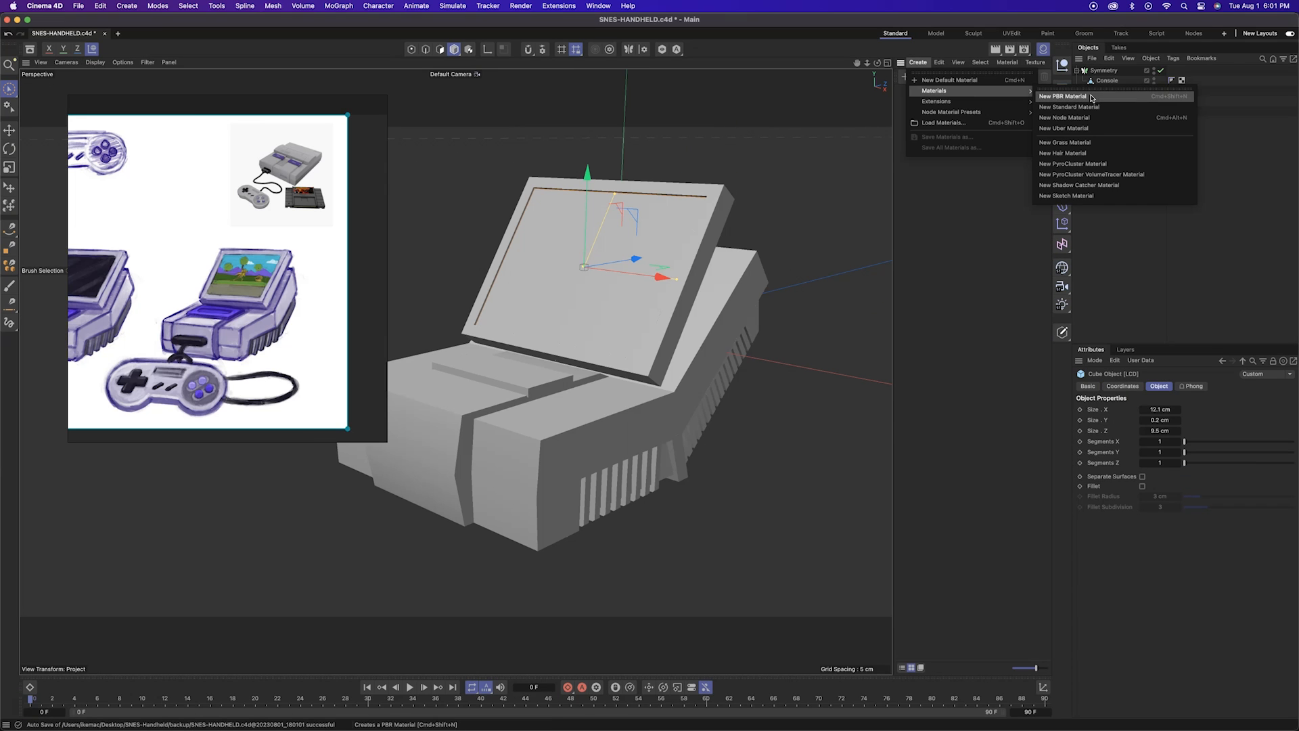
click(1025, 49)
click(1020, 66)
click(1032, 99)
click(973, 44)
Create a black Redshift Standard material named LCD and apply it to the LCD object
click(1045, 97)
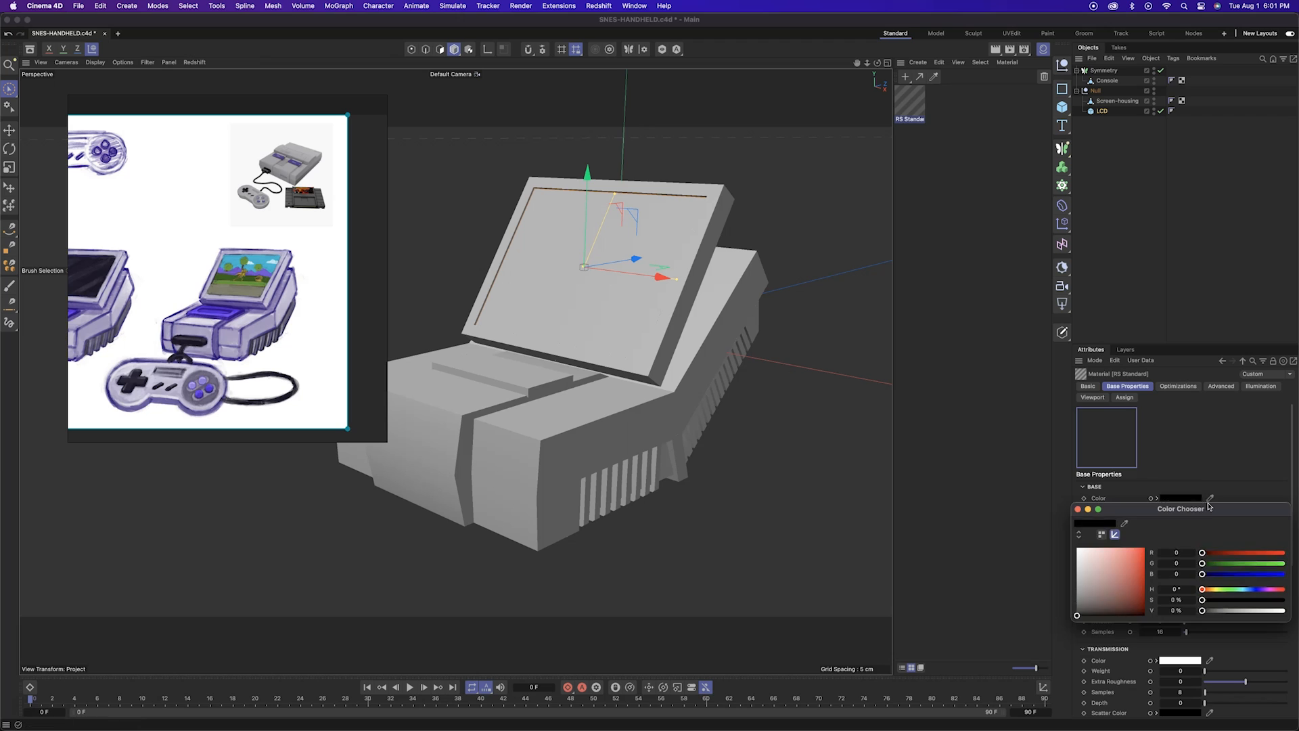
drag(913, 101, 1102, 111)
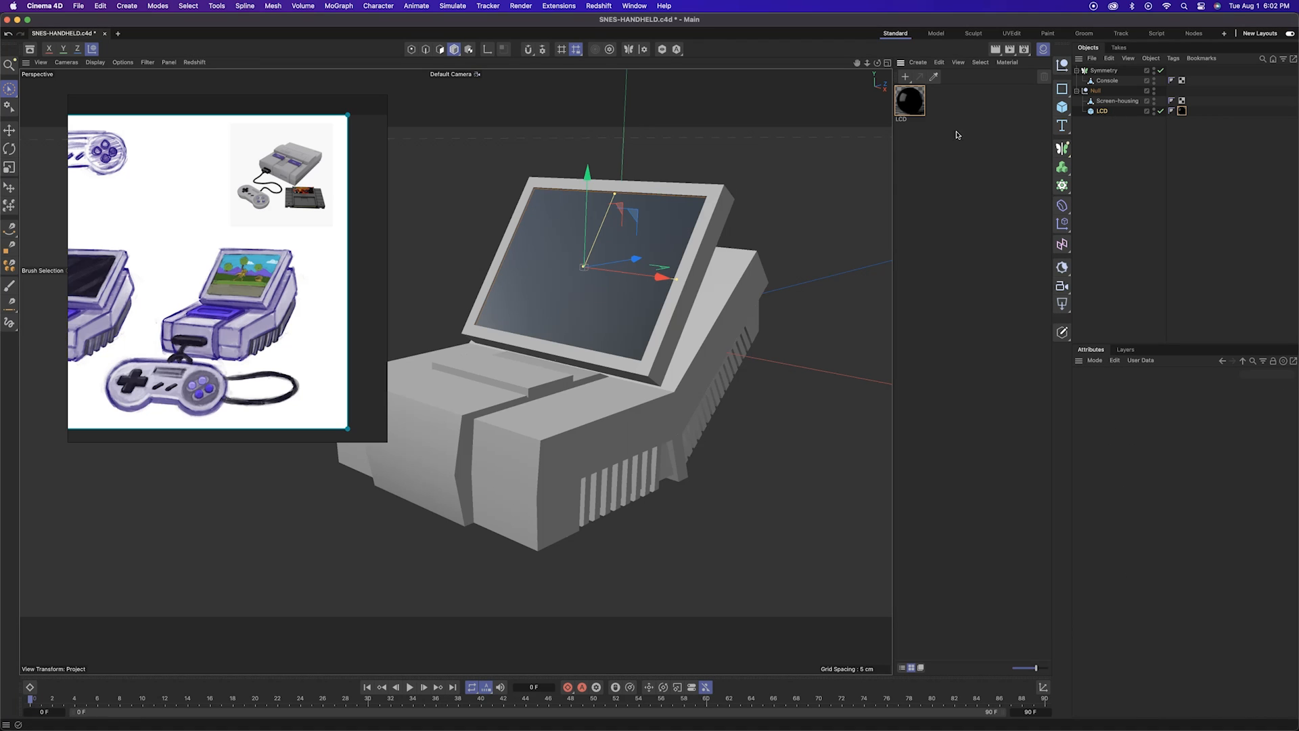
Create a light grey Redshift material named Light-grey and apply it to the Screen-housing and Console objects
click(943, 103)
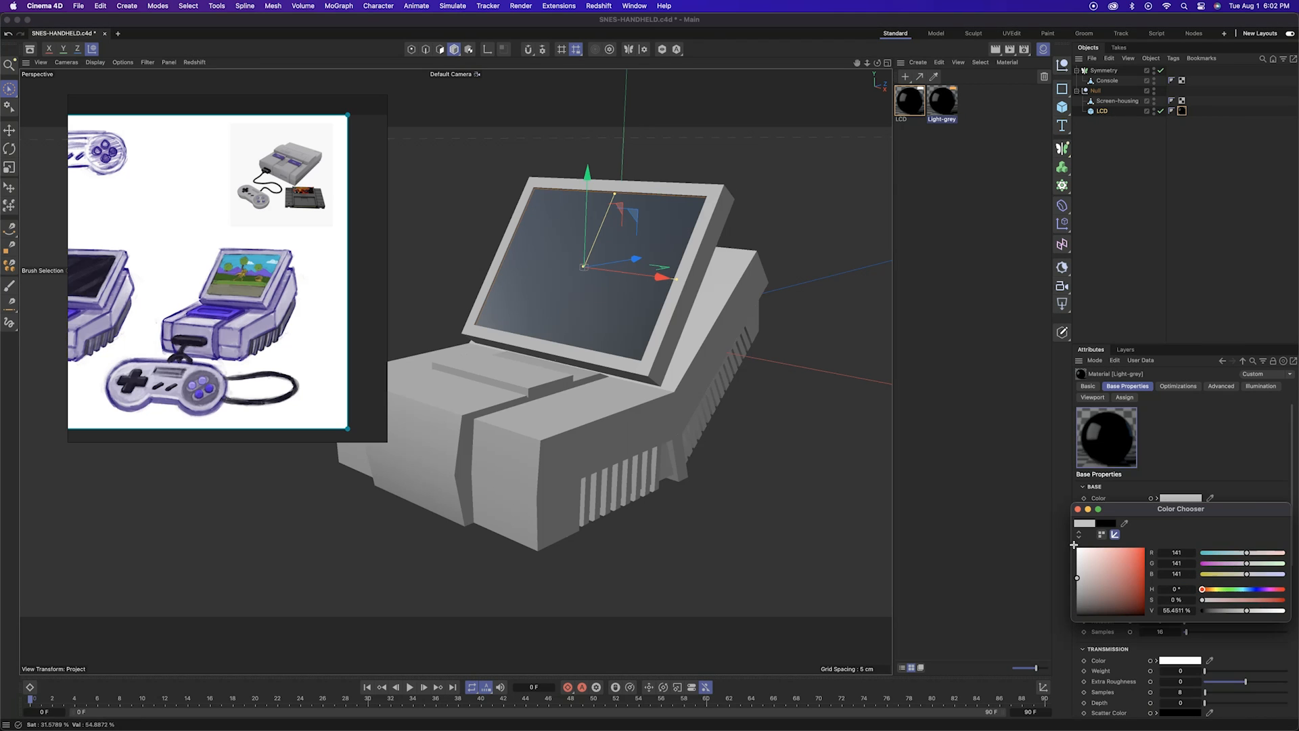
drag(1068, 105, 1110, 101)
drag(942, 101, 1105, 80)
Duplicate the Light-grey material, rename the copy Dark-grey.1, and set its base colour to about RGB 77, 76, 86
ctrl+drag(966, 117, 972, 116)
double_click(974, 120)
drag(975, 120, 920, 124)
text(Dark-grey.1)
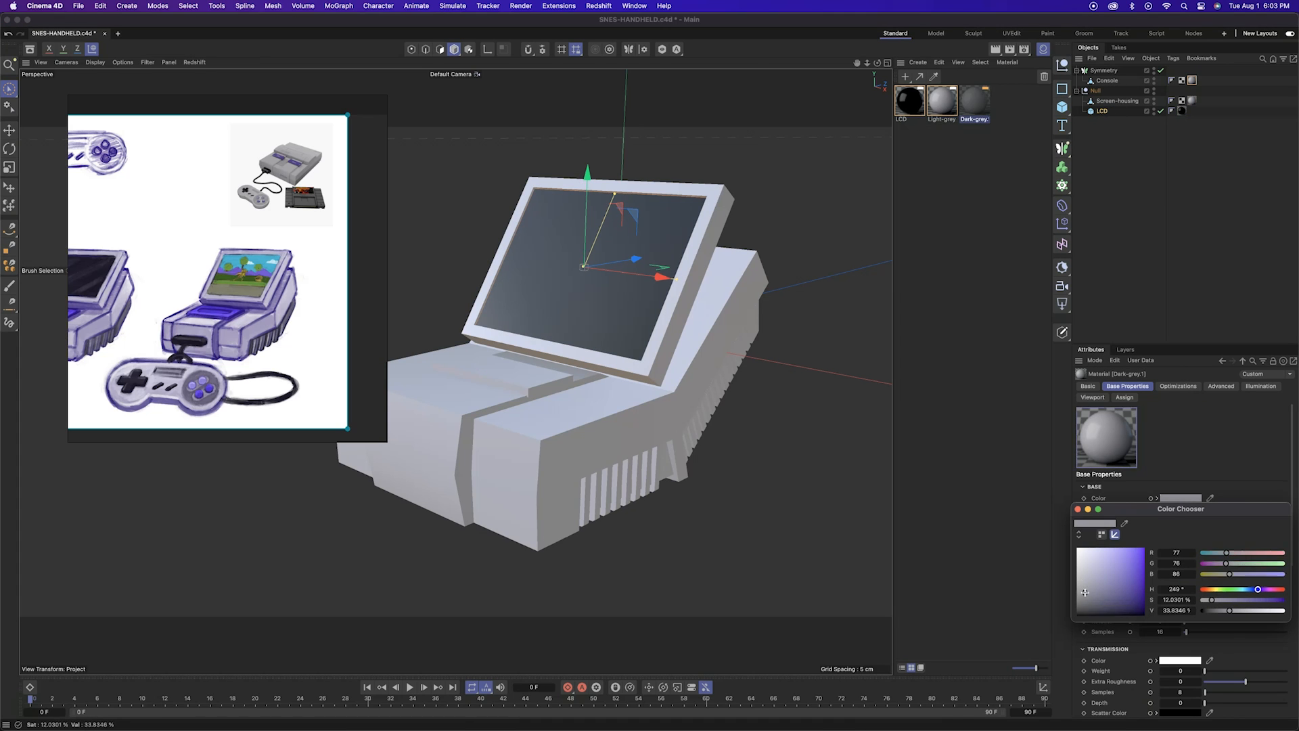
click(596, 379)
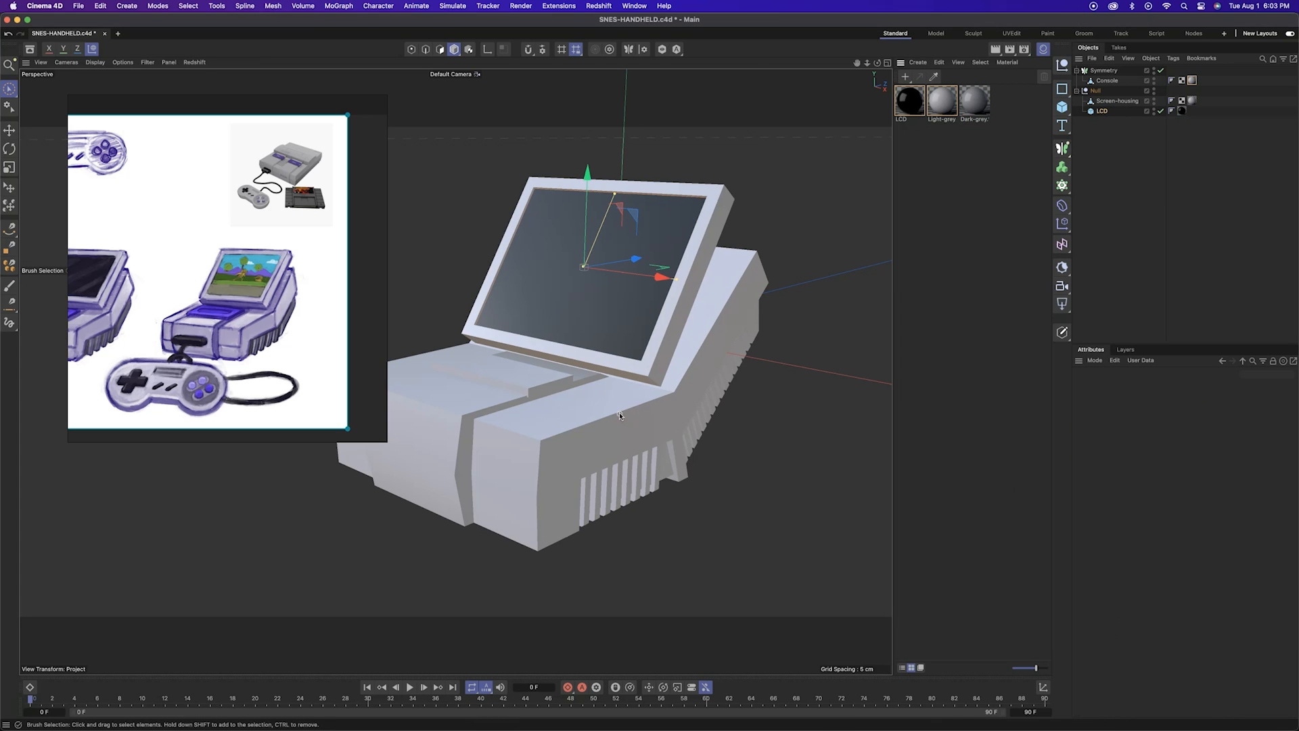
Select the polygons of the side and rear vent ribs on the Console and grow the selection over them
alt+drag(654, 509, 575, 467)
mouse_move(572, 497)
mouse_down()
mouse_move(694, 473)
mouse_move(650, 433)
mouse_up()
key(u)
mouse_move(860, 338)
shift+mouse_down()
mouse_move(770, 443)
mouse_move(812, 501)
shift+mouse_up()
key(y)
Store the selected rib polygons as a polygon selection tag named Dark Grey
click(188, 6)
click(244, 374)
click(1097, 425)
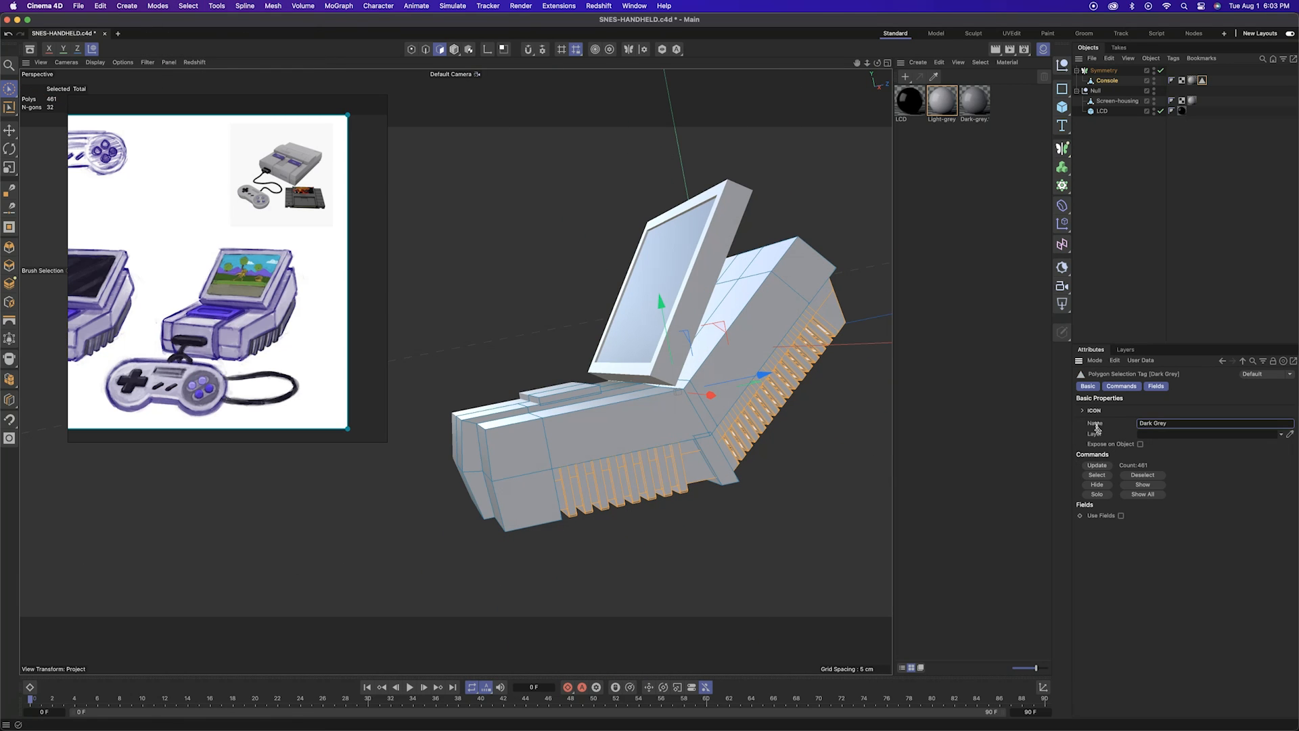
Apply the Dark-grey material to the Console's Dark Grey polygon selection and compare the ribs with the reference images
drag(975, 101, 1201, 82)
alt+drag(682, 340, 572, 352)
click(566, 331)
mouse_move(670, 426)
alt+mouse_down()
mouse_move(566, 331)
mouse_move(649, 420)
alt+mouse_up()
double_click(310, 157)
alt+drag(409, 233, 441, 239)
alt+drag(638, 440, 566, 419)
mouse_move(573, 478)
alt+mouse_down()
mouse_move(576, 507)
mouse_move(601, 525)
mouse_move(572, 499)
alt+mouse_up()
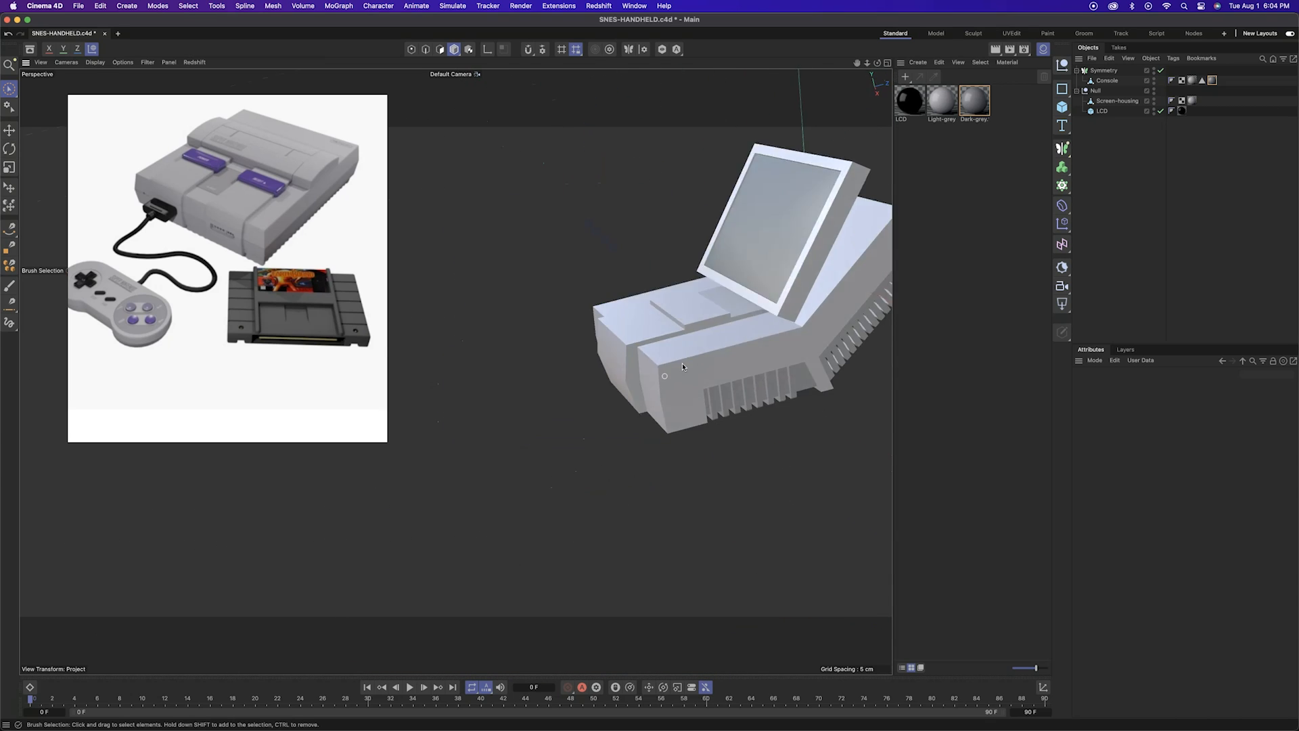
Split the raised switch polygons in front of the screen off the Console into a separate object named Slide-switch
scroll(684, 369, up, 5)
scroll(684, 372, down, 3)
double_click(276, 179)
scroll(276, 180, down, 5)
middle_drag(276, 179, 304, 120)
key(w)
right_click(624, 380)
click(685, 402)
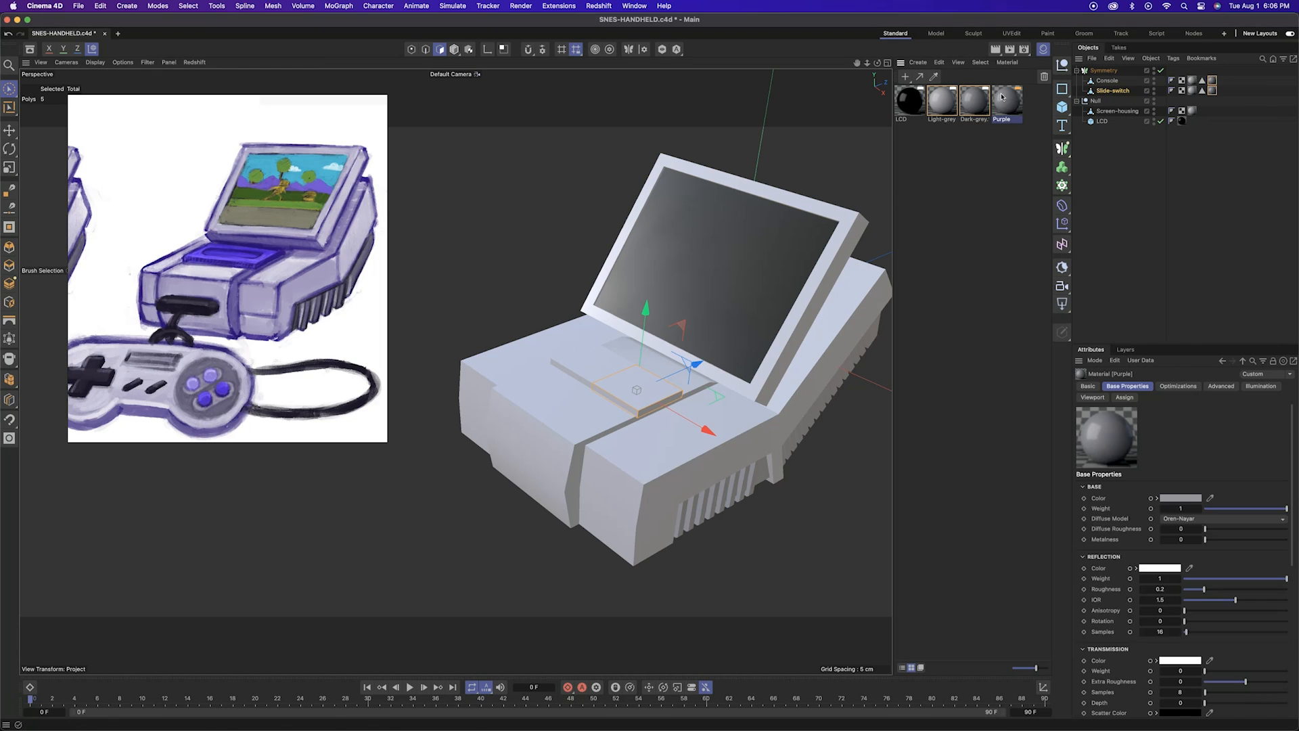
Give the Purple material a deep blue-purple base colour and apply it to the Slide-switch
click(1078, 509)
drag(1007, 102, 1113, 91)
click(798, 535)
scroll(730, 384, down, 5)
alt+drag(729, 383, 711, 354)
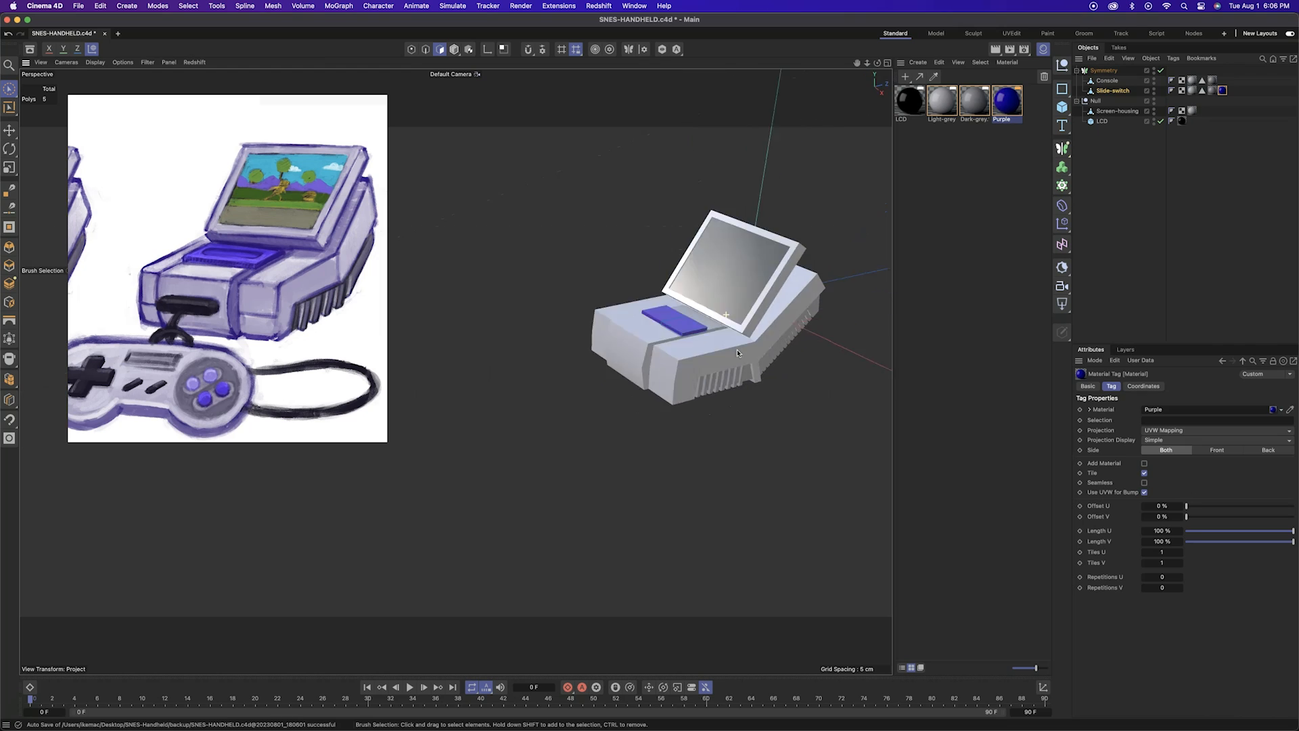
scroll(650, 359, up, 3)
click(925, 464)
alt+drag(690, 466, 633, 451)
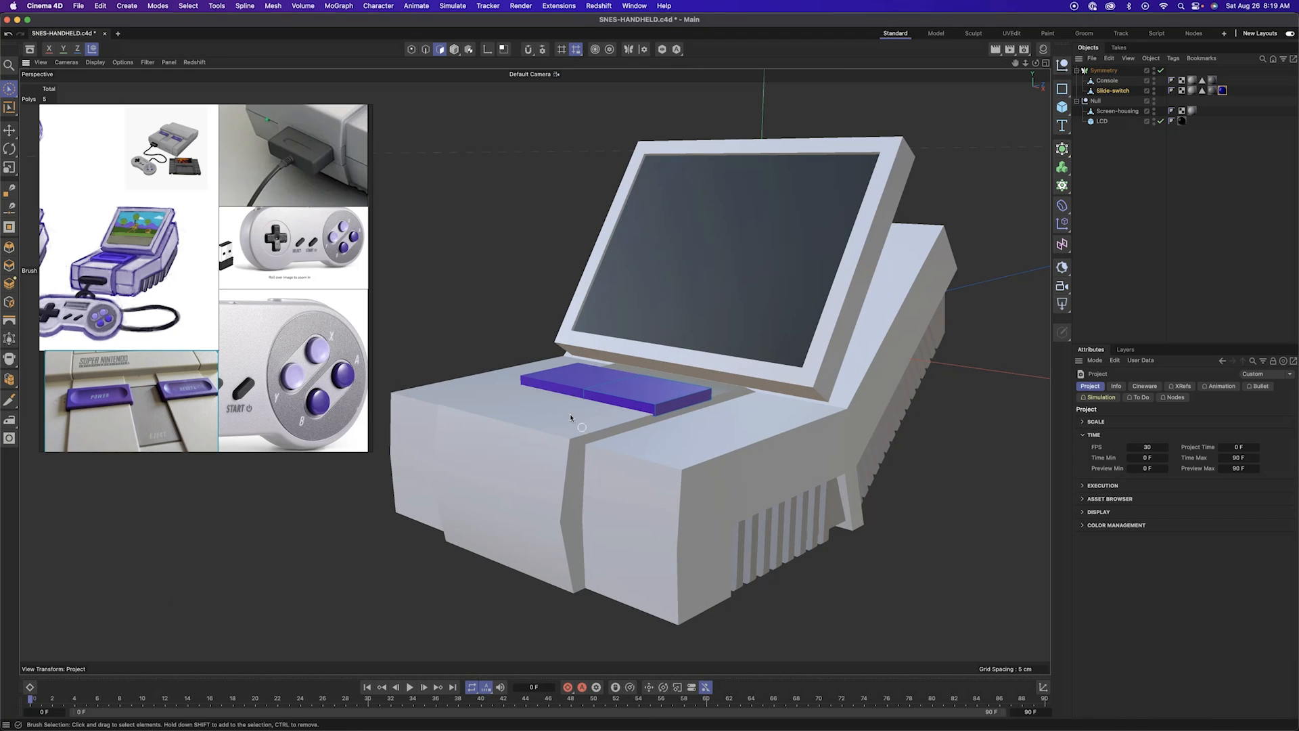
Isolate the Slide-switch and add a loop cut close to its outer end
scroll(570, 413, up, 6)
alt+drag(771, 413, 823, 413)
key(k)
key(l)
alt+drag(736, 386, 718, 433)
click(663, 50)
alt+drag(667, 379, 677, 305)
click(764, 373)
mouse_move(561, 291)
alt+mouse_down()
mouse_move(534, 372)
mouse_move(562, 271)
alt+mouse_up()
Extrude the underside polygon at the Slide-switch's outer end downward to form a small lip over the console's edge
key(e)
key(w)
drag(805, 478, 829, 478)
click(663, 49)
alt+drag(719, 385, 733, 440)
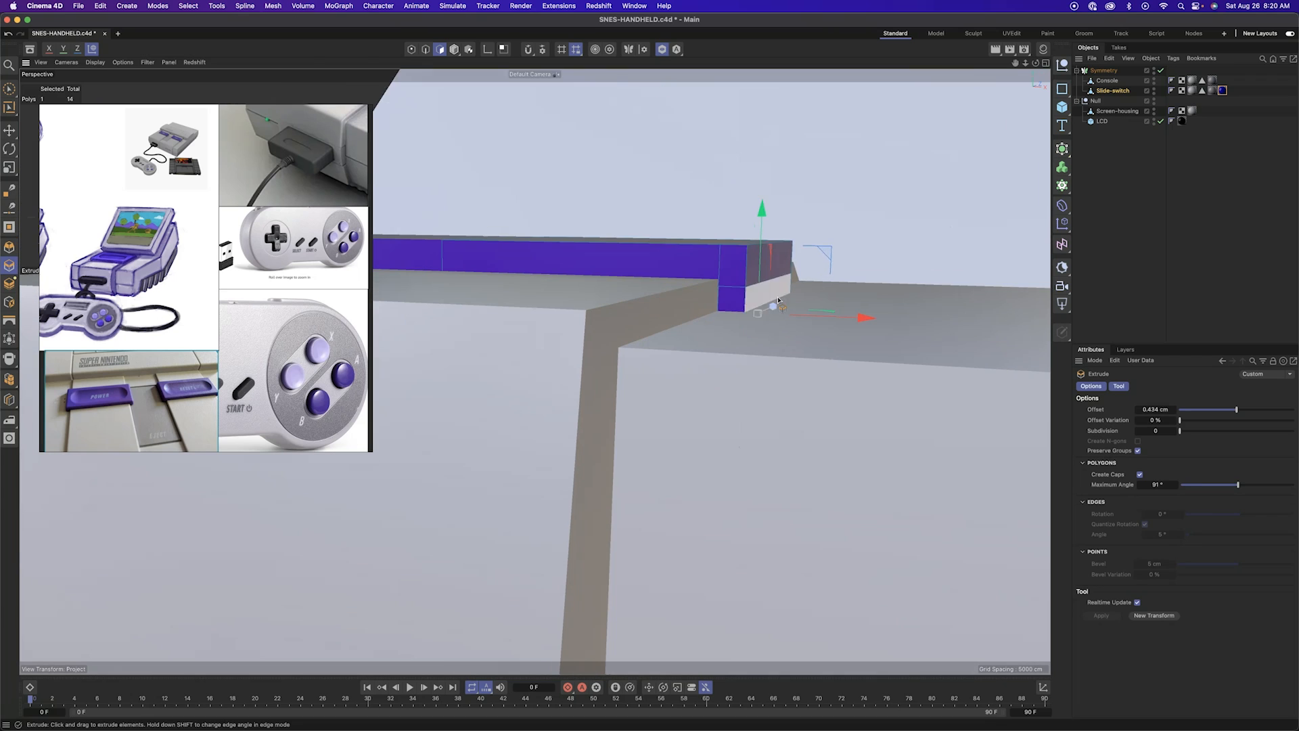
drag(754, 355, 753, 357)
alt+drag(714, 354, 627, 339)
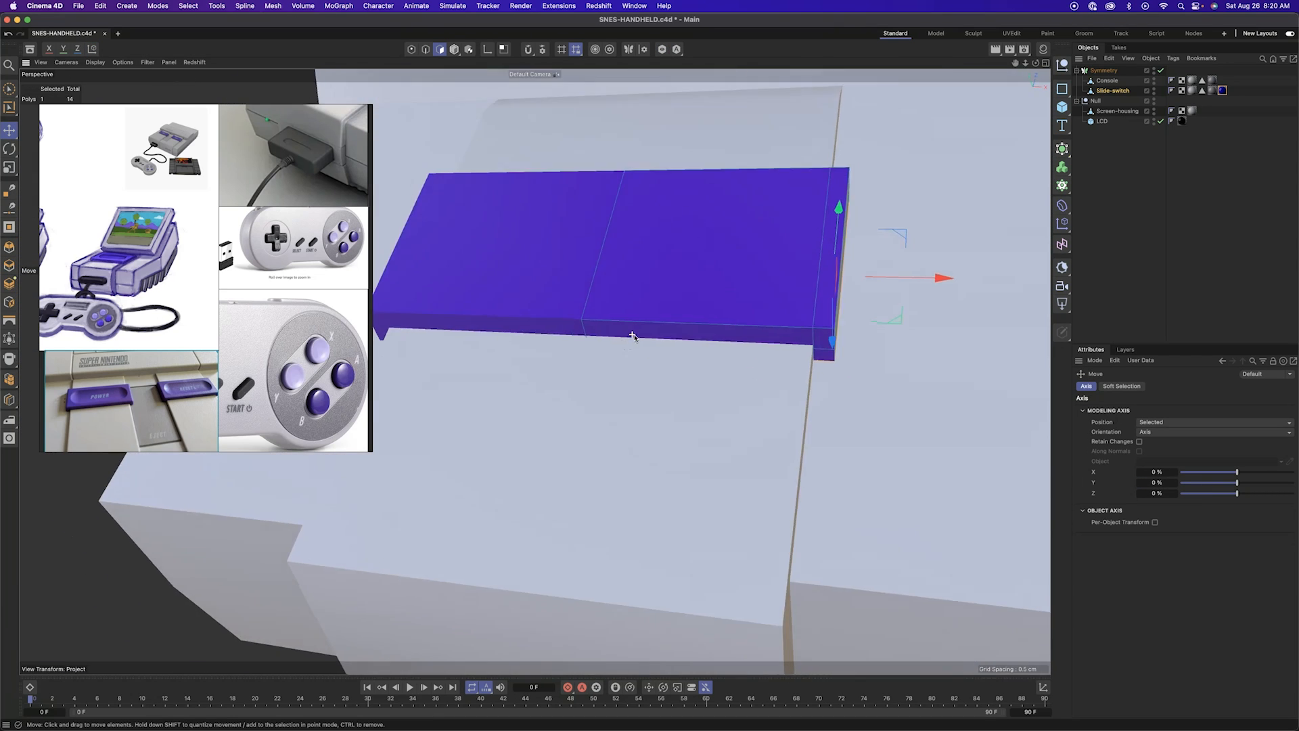
Add a capsule primitive to the scene and start turning it to lie across the console
scroll(627, 339, down, 4)
click(985, 283)
click(1097, 180)
scroll(845, 291, down, 8)
key(t)
drag(839, 271, 473, 194)
key(super+z)
alt+drag(779, 216, 1098, 123)
key(r)
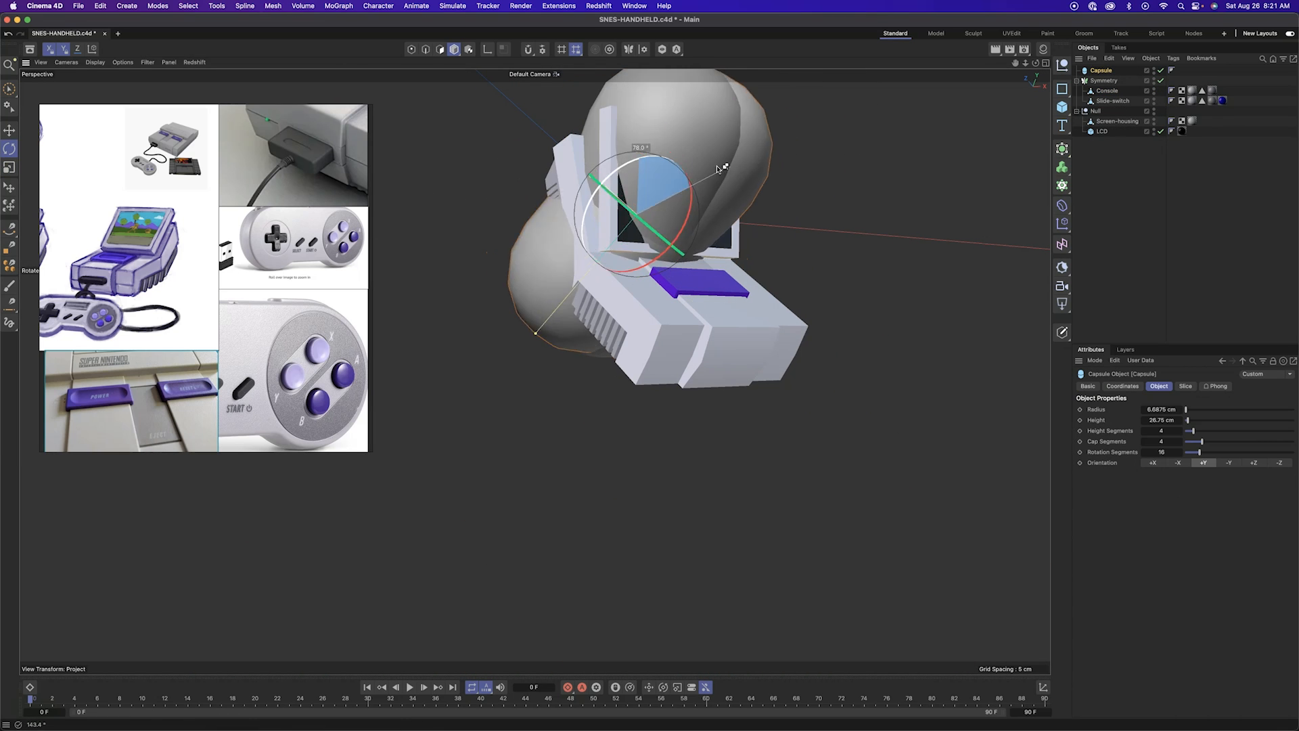
Scale the capsule down and move it onto the purple Slide-switch
alt+drag(696, 228, 812, 217)
key(e)
key(t)
drag(908, 230, 765, 444)
scroll(821, 295, up, 5)
key(e)
drag(788, 389, 785, 391)
scroll(683, 412, up, 4)
alt+drag(683, 413, 465, 545)
Flatten the capsule and lower it until it sinks into the top of the Slide-switch
key(e)
key(t)
drag(512, 477, 513, 477)
key(e)
alt+drag(513, 478, 467, 548)
drag(467, 548, 468, 580)
alt+drag(406, 528, 474, 448)
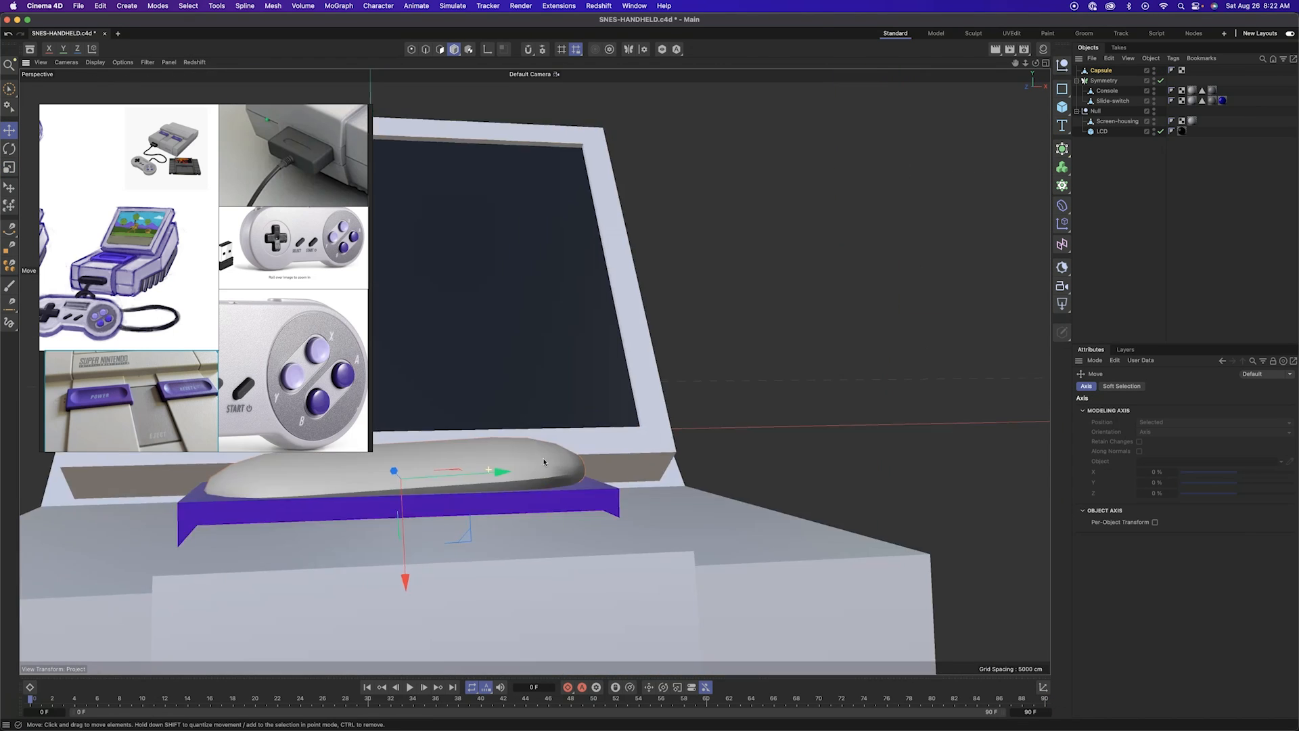
Tilt the capsule by about 2° in the front view to align it with the Slide-switch
alt+middle_drag(474, 448, 688, 456)
scroll(687, 456, down, 5)
middle_click(672, 456)
alt+right_drag(833, 545, 869, 522)
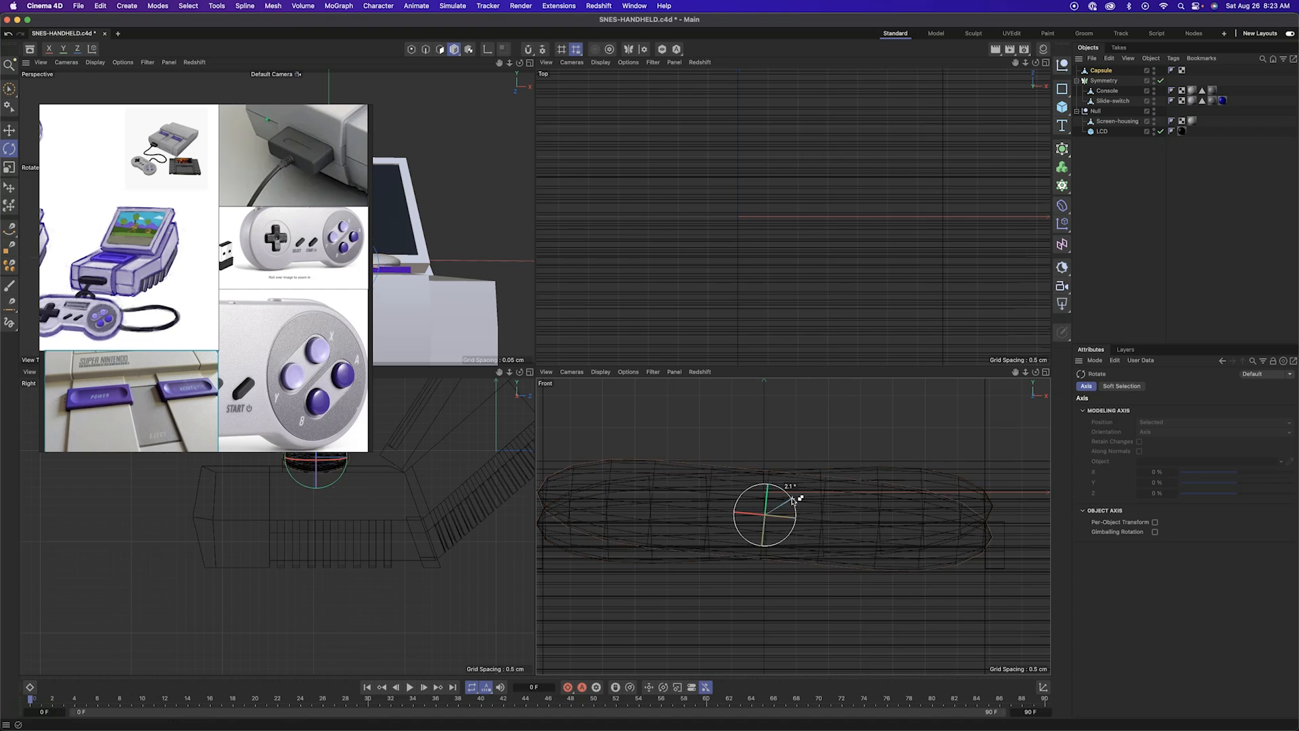
drag(855, 443, 854, 444)
alt+middle_drag(836, 451, 833, 464)
key(F1)
alt+drag(785, 481, 728, 502)
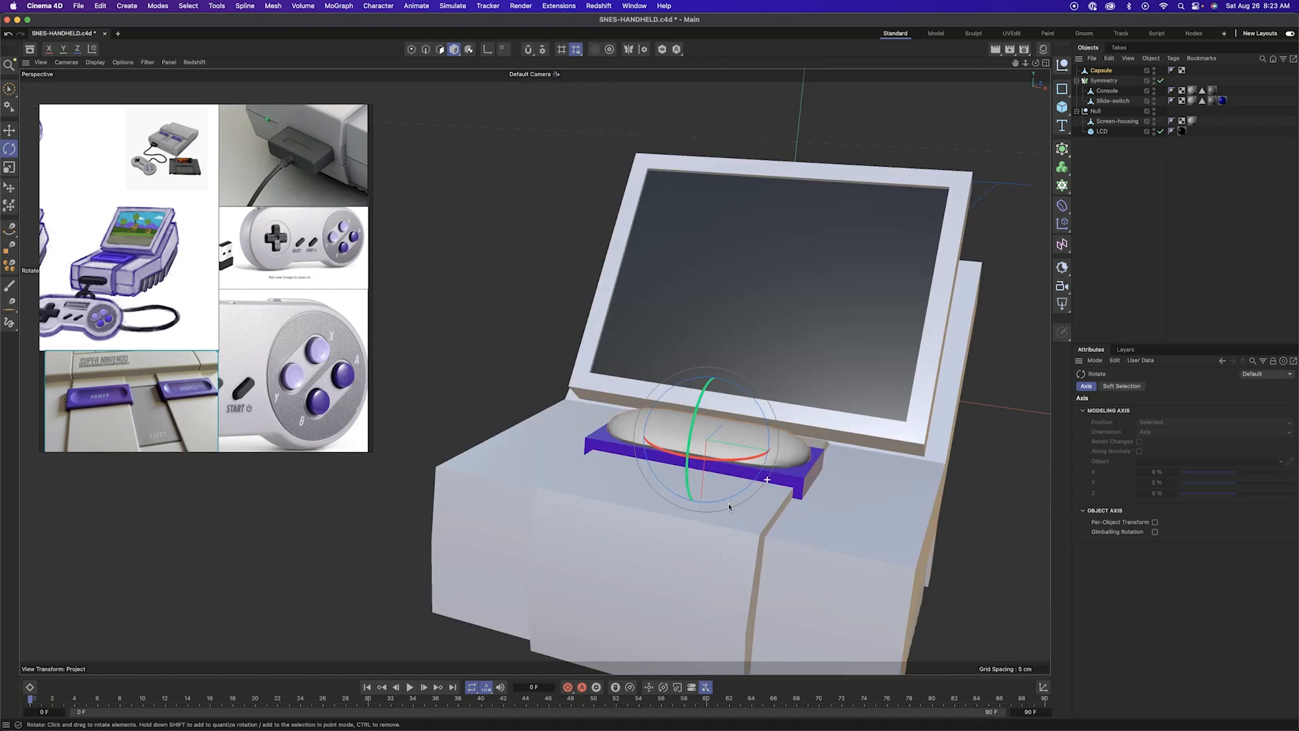
Scale the capsule in depth so that its outline fits inside the Slide-switch's top face
alt+right_drag(729, 502, 765, 477)
alt+drag(738, 471, 609, 502)
key(t)
alt+drag(888, 411, 924, 498)
drag(773, 249, 788, 244)
alt+drag(892, 225, 898, 245)
middle_click(899, 248)
alt+right_drag(948, 278, 907, 308)
middle_click(861, 318)
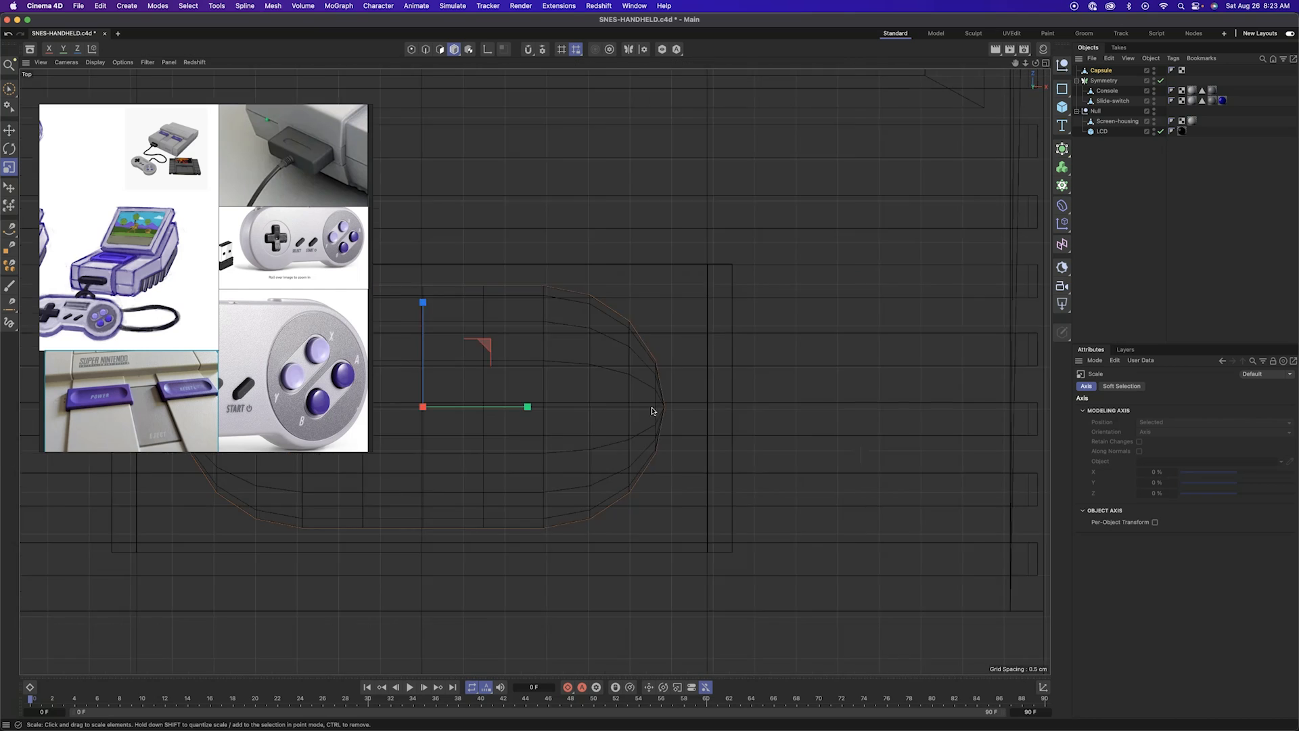
Move the points of the half capsule's rounded end outward toward the Slide-switch's outer end
drag(843, 526, 846, 528)
drag(886, 396, 908, 398)
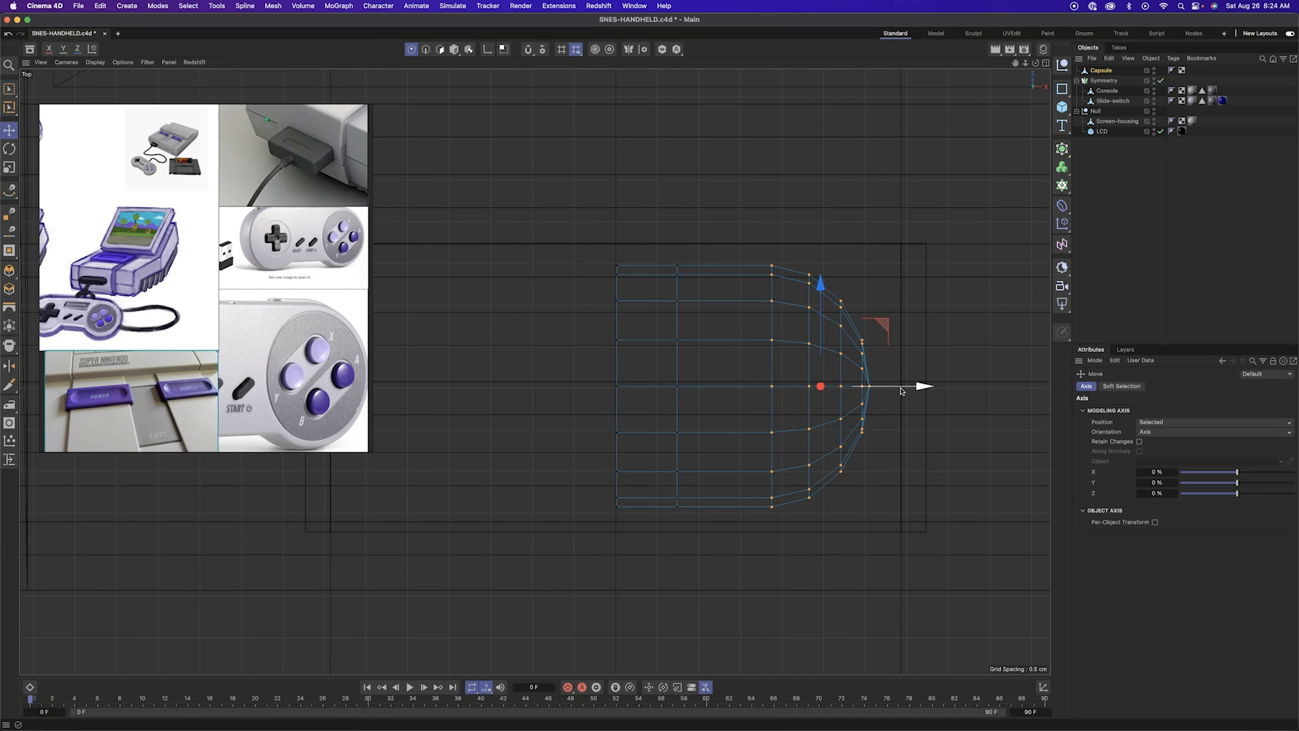
key(F1)
alt+drag(641, 505, 663, 433)
Place the Slide-switch and Capsule in a Boole object set to A subtract B, and isolate it in the view
drag(1102, 71, 1111, 96)
alt+drag(724, 397, 483, 63)
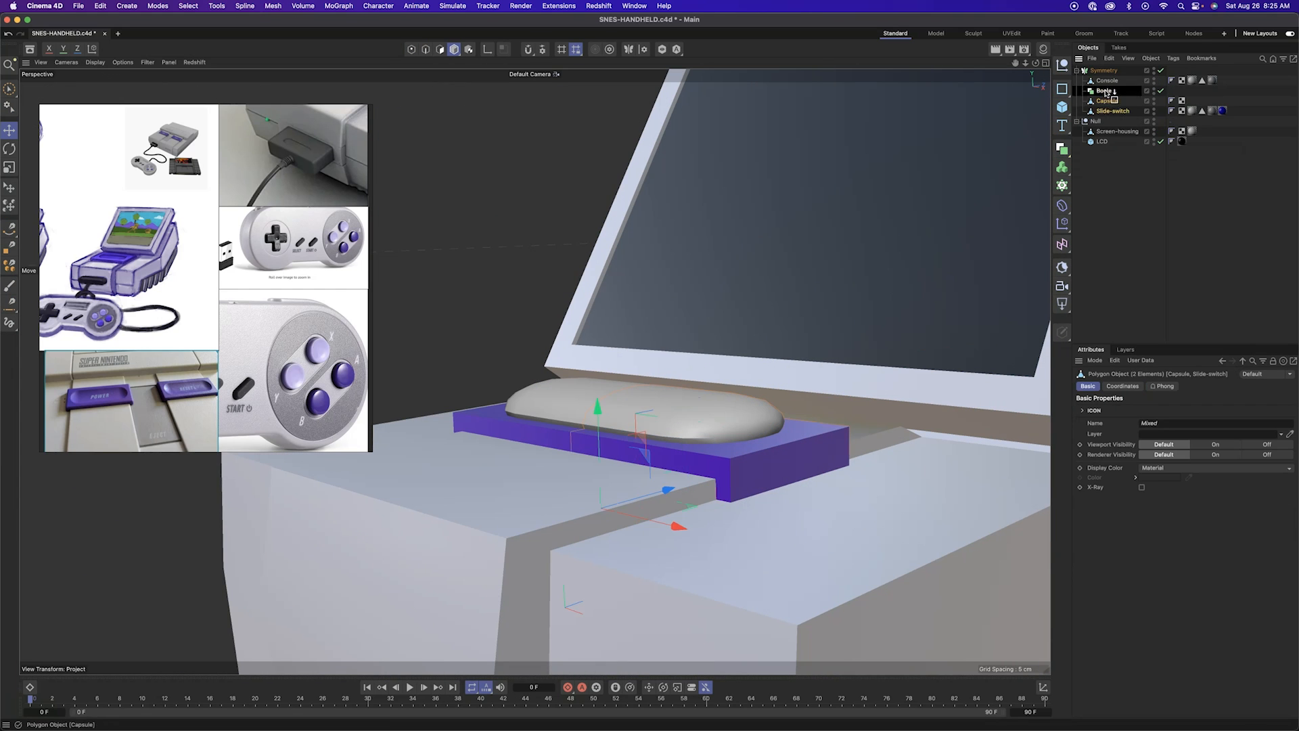
alt+drag(770, 324, 823, 365)
alt+drag(676, 419, 778, 396)
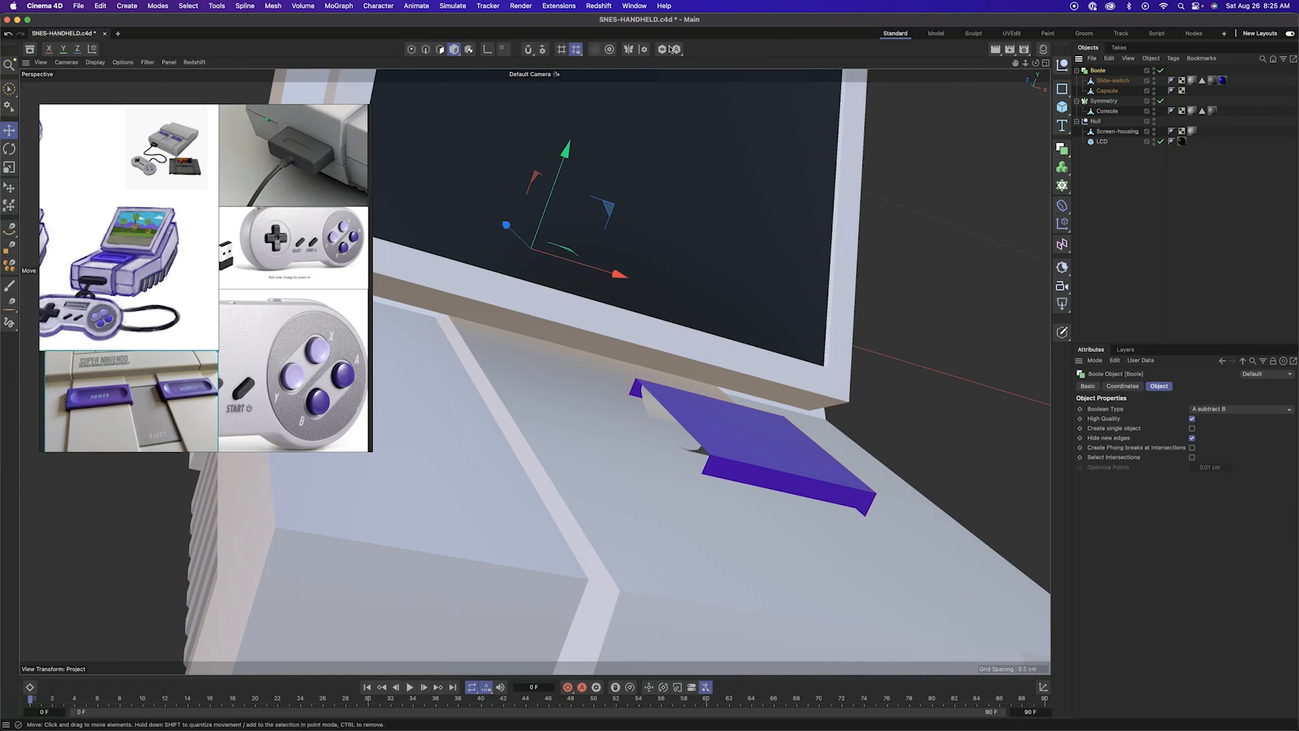
click(677, 49)
click(663, 49)
Extend the Capsule's open inner end past the Slide-switch's centre edge so that the recess cuts all the way through
scroll(704, 406, up, 5)
click(1113, 80)
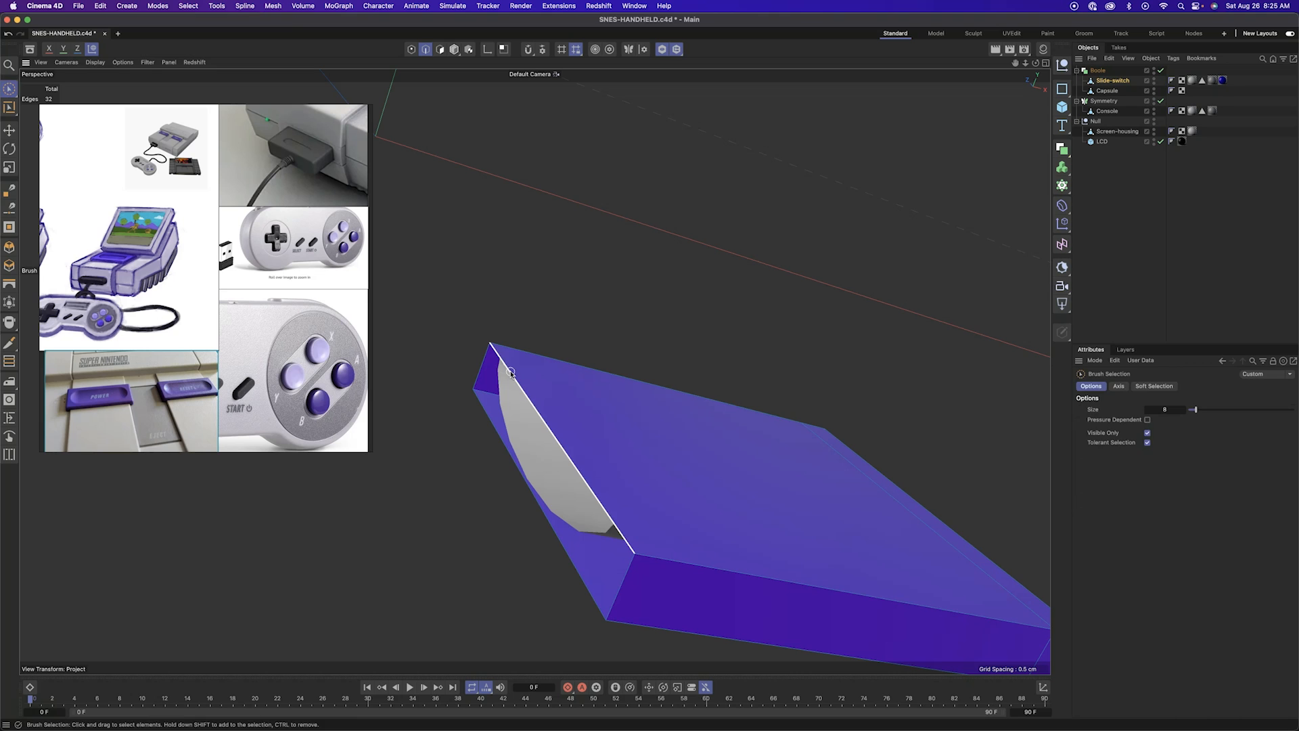
click(1113, 92)
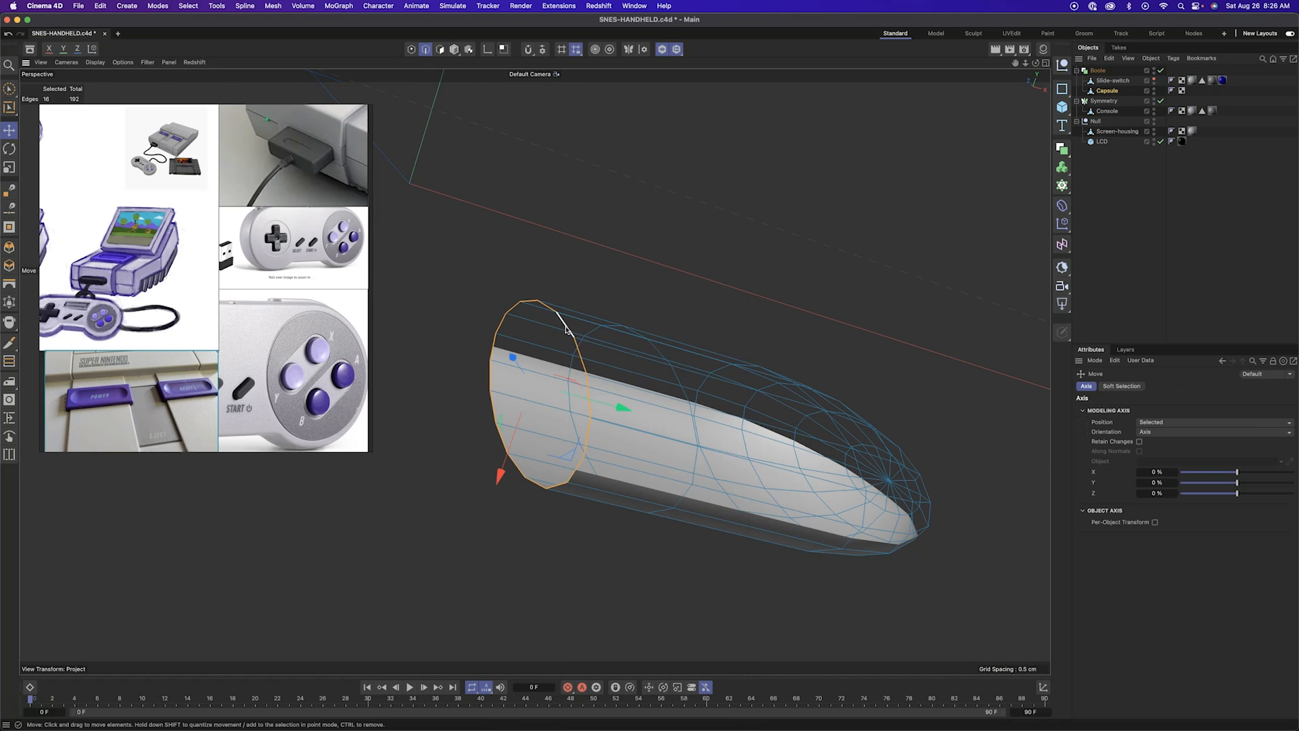
alt+drag(774, 330, 656, 495)
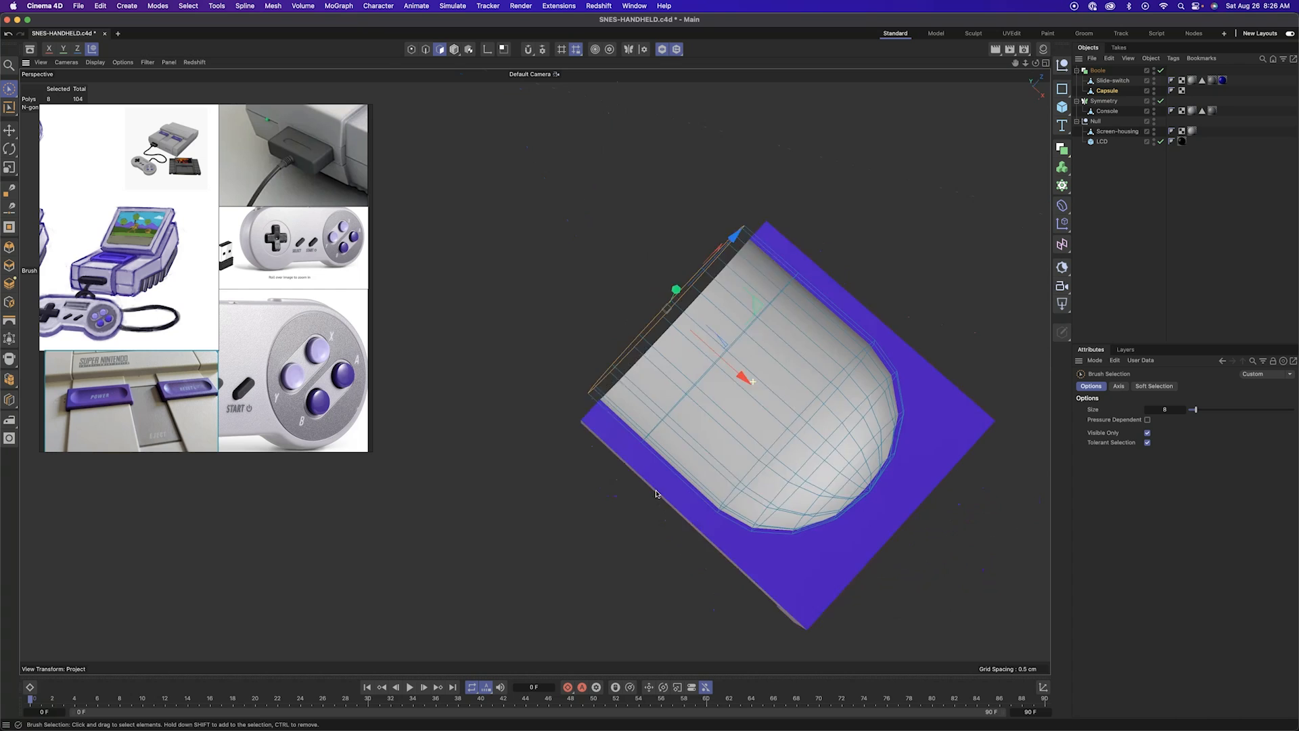
alt+drag(756, 393, 723, 479)
Apply the Purple material to the Capsule and place the Boole object under the Symmetry
alt+drag(505, 484, 541, 541)
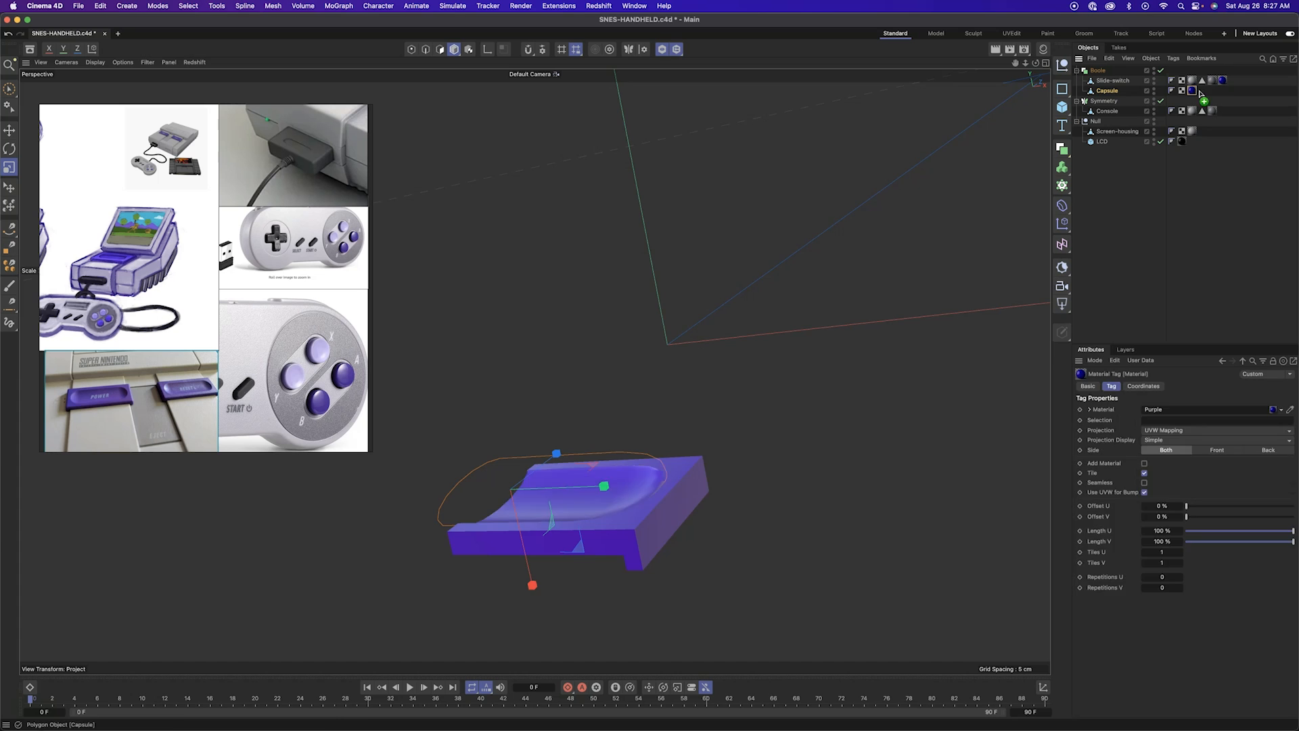
alt+drag(675, 414, 646, 450)
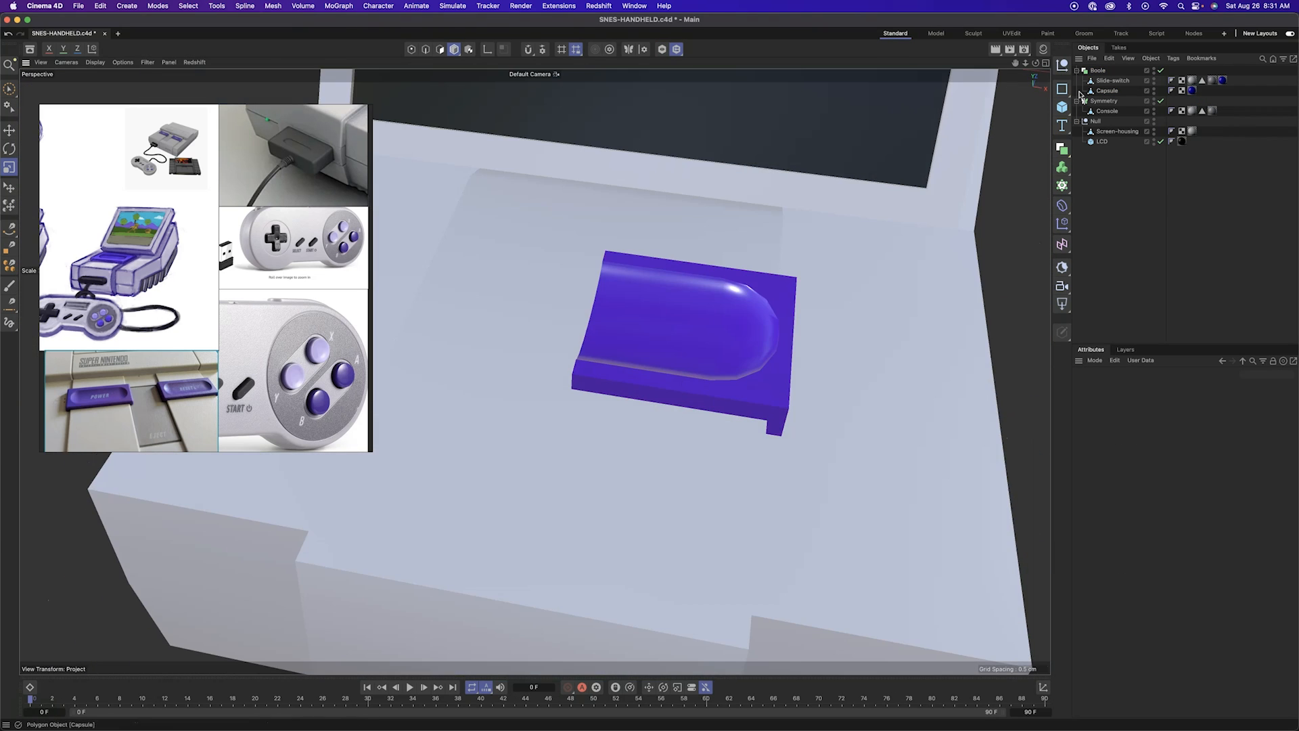
alt+drag(684, 366, 600, 509)
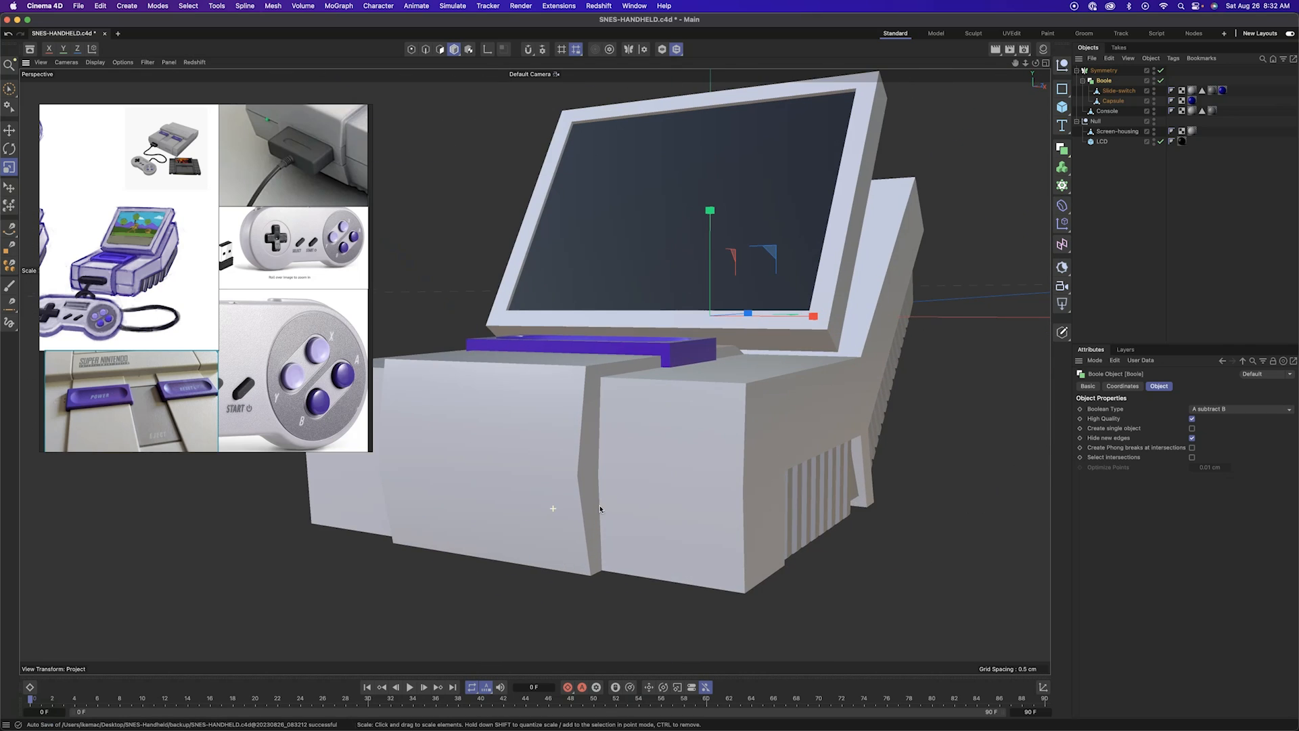
Select the two points on the Console's front profile in the side view
click(440, 49)
alt+drag(643, 419, 650, 455)
alt+drag(589, 514, 496, 496)
alt+drag(700, 506, 690, 523)
middle_click(691, 522)
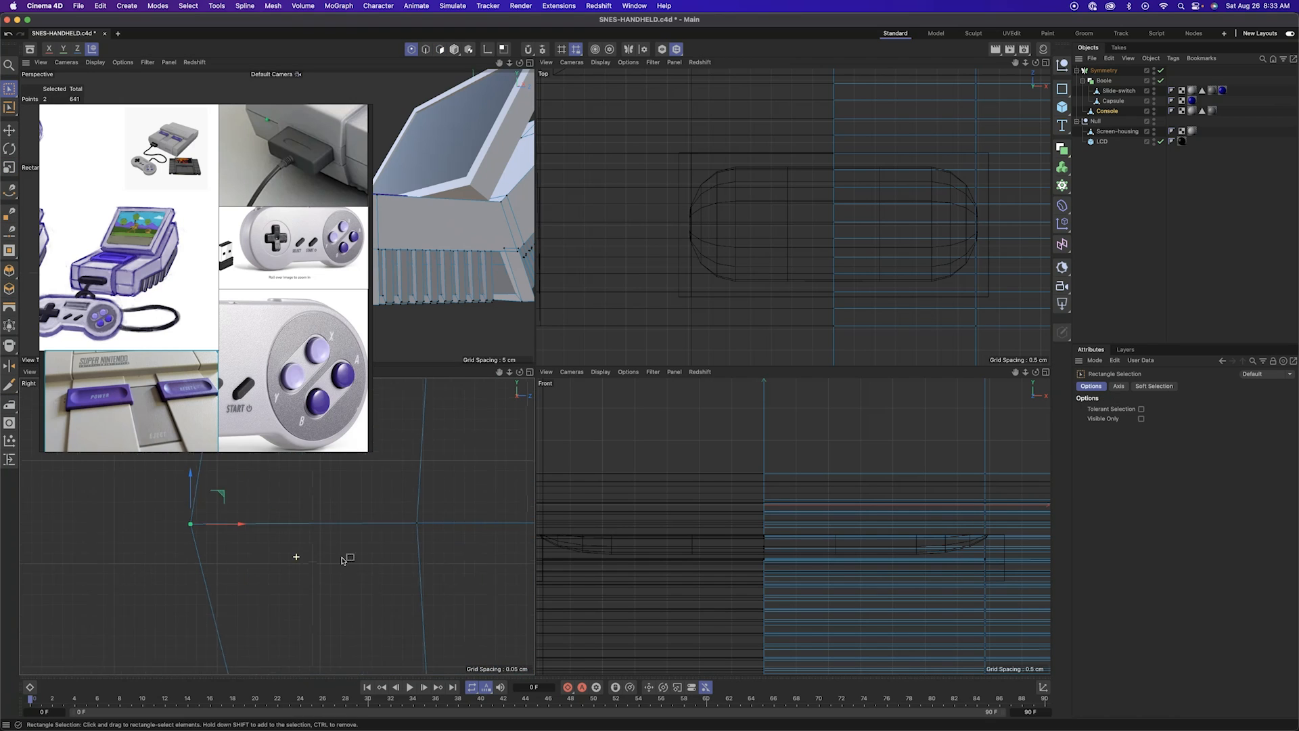
scroll(138, 493, down, 10)
middle_click(467, 325)
alt+drag(467, 325, 444, 397)
Select an edge loop on the Console and add a loop cut on its body
key(u)
key(l)
key(Return)
key(Return)
click(534, 371)
alt+drag(535, 372, 416, 354)
click(418, 354)
key(k)
key(l)
click(539, 378)
alt+drag(539, 378, 636, 338)
Loop-select another run of edges on the Console and start a mesh edit on it
scroll(733, 322, up, 5)
key(u)
key(l)
click(733, 321)
key(m)
key(y)
alt+drag(636, 339, 729, 299)
Try to delete the picked Console geometry and undo the last five changes
scroll(565, 362, up, 5)
alt+drag(566, 363, 577, 387)
key(space)
click(591, 387)
key(Delete)
scroll(590, 387, down, 10)
mouse_move(777, 493)
alt+mouse_down()
mouse_move(887, 511)
mouse_move(822, 496)
mouse_move(860, 504)
mouse_move(835, 524)
mouse_move(745, 541)
mouse_move(630, 603)
mouse_move(644, 556)
alt+mouse_up()
scroll(710, 559, up, 5)
key(super+z)
key(super+z)
key(super+z)
key(super+z)
key(super+z)
Select the Console's front polygons with the Brush Selection, continuing around onto the underside
alt+drag(641, 488, 685, 518)
drag(707, 362, 685, 518)
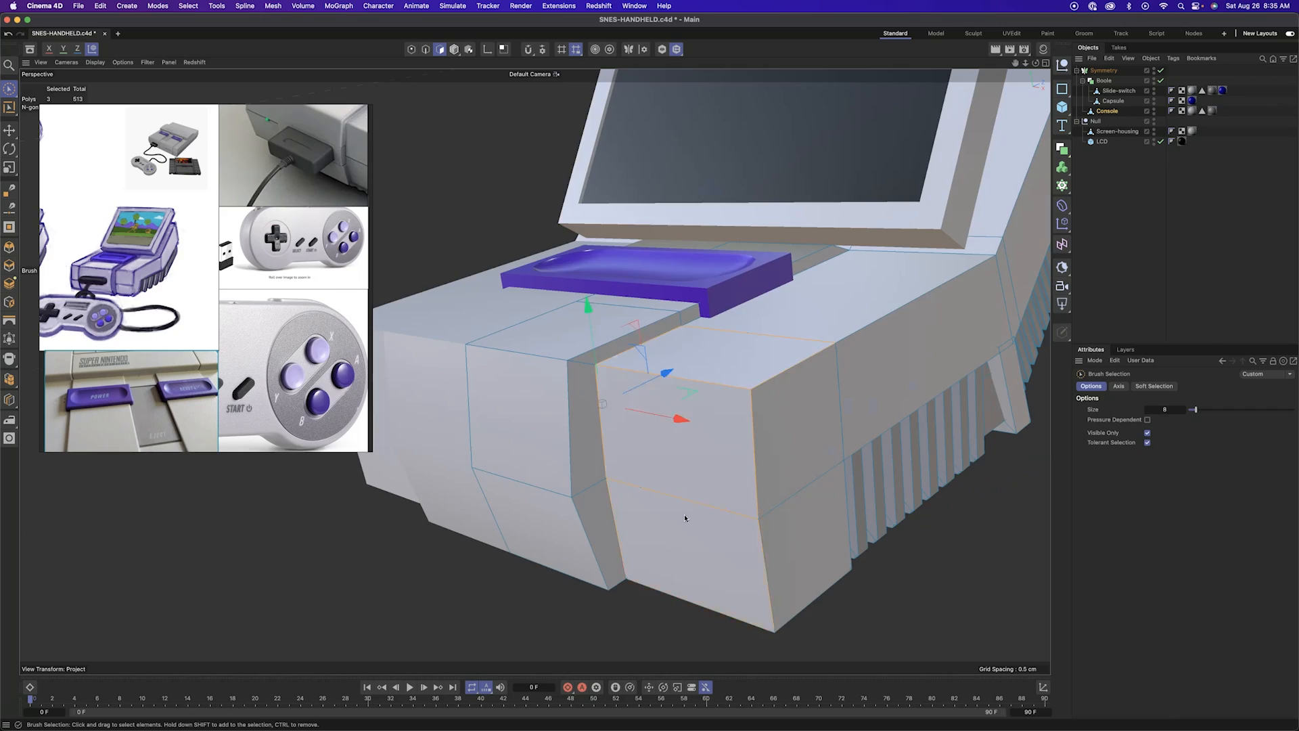
alt+drag(802, 531, 702, 435)
drag(514, 275, 527, 419)
mouse_move(582, 420)
alt+mouse_down()
mouse_move(575, 291)
mouse_move(417, 325)
mouse_move(701, 214)
alt+mouse_up()
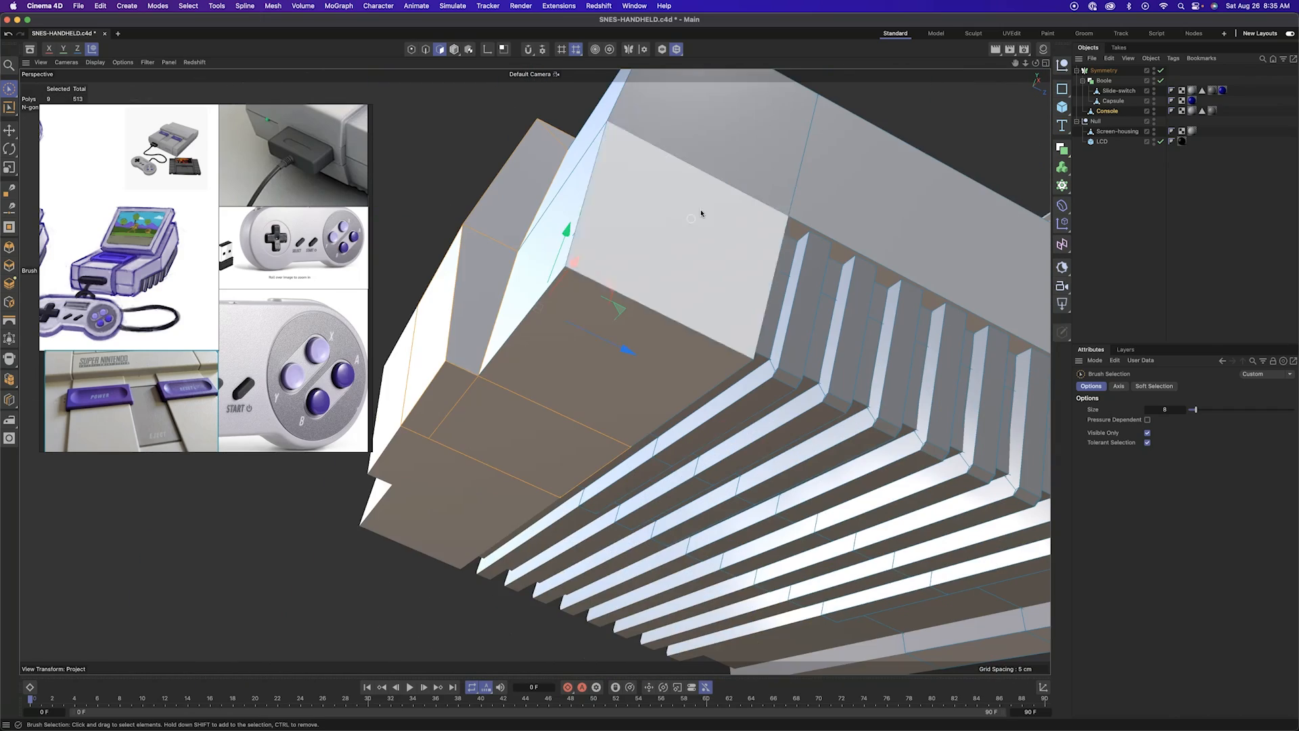
Turn off the Symmetry, add the remaining front polygons of the Console to the selection, and apply a mesh command to them
click(1161, 70)
click(1111, 113)
alt+drag(533, 364, 661, 352)
shift+drag(643, 290, 707, 272)
alt+drag(536, 369, 621, 360)
alt+drag(684, 391, 768, 379)
right_click(768, 379)
click(802, 616)
click(481, 289)
alt+drag(562, 528, 595, 440)
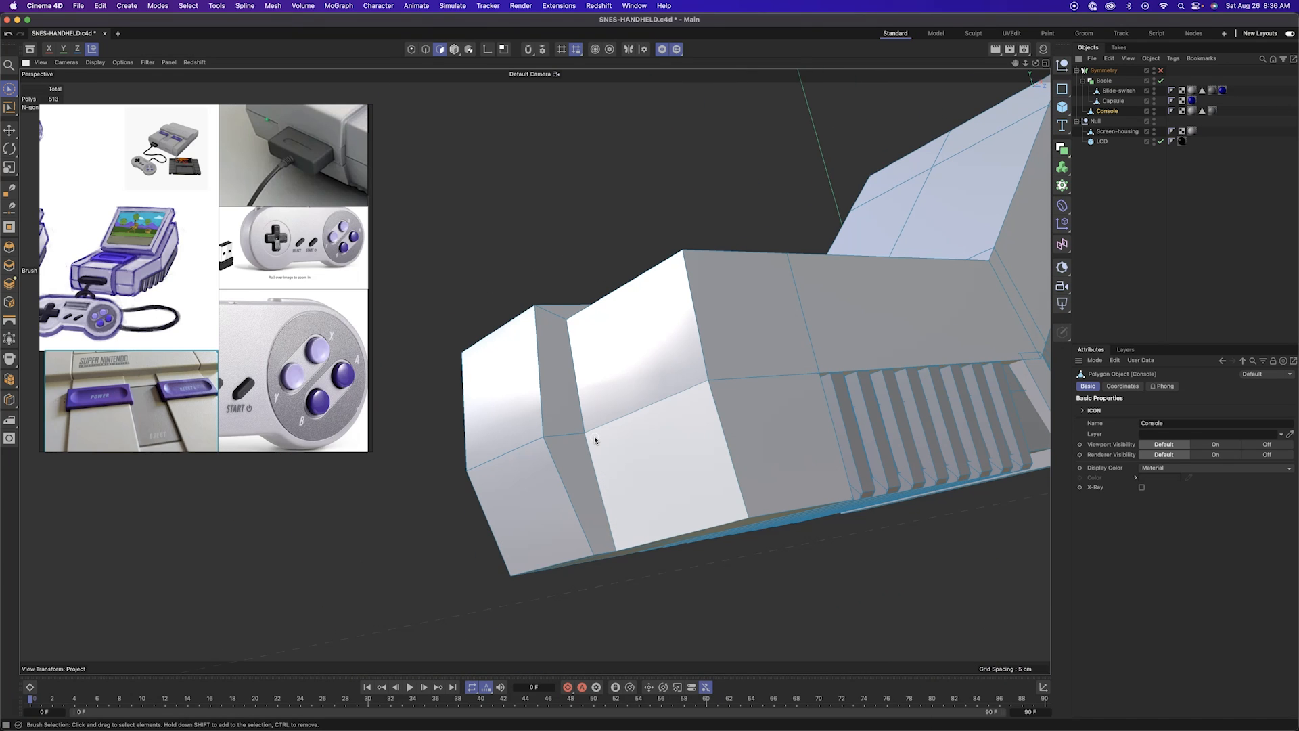
Turn the Symmetry back on, loop-select the Console's horizontal edges around the front corner and bevel them
click(1160, 71)
alt+drag(663, 379, 588, 437)
click(426, 50)
key(u)
key(l)
click(551, 398)
key(m)
key(s)
Add a loop cut around the Console's front and side along the horizontal seam line
key(k)
key(l)
click(723, 403)
key(u)
key(l)
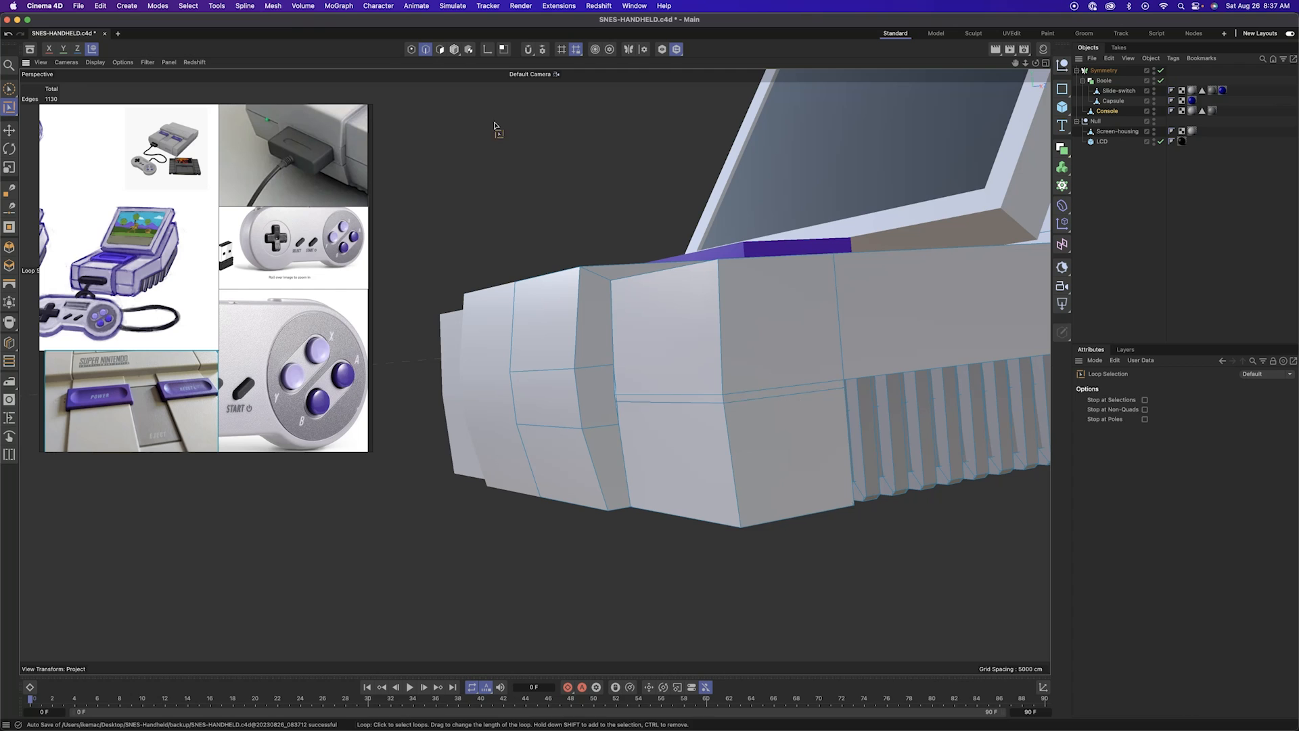
Select the thin polygon loop along the Console's seam and recess it into a groove with Smooth Shift
click(440, 49)
click(724, 403)
key(m)
key(y)
drag(725, 403, 741, 401)
alt+right_drag(618, 397, 778, 407)
Select the leftover geometry at the groove's inner end beside the front section with the Brush Selection and delete it
key(space)
key(9)
click(611, 437)
alt+drag(630, 467, 671, 544)
key(Delete)
alt+right_drag(671, 544, 581, 453)
alt+drag(581, 450, 560, 452)
Extend the selection from the Console's upper front polygon to all polygons connected to it
click(676, 427)
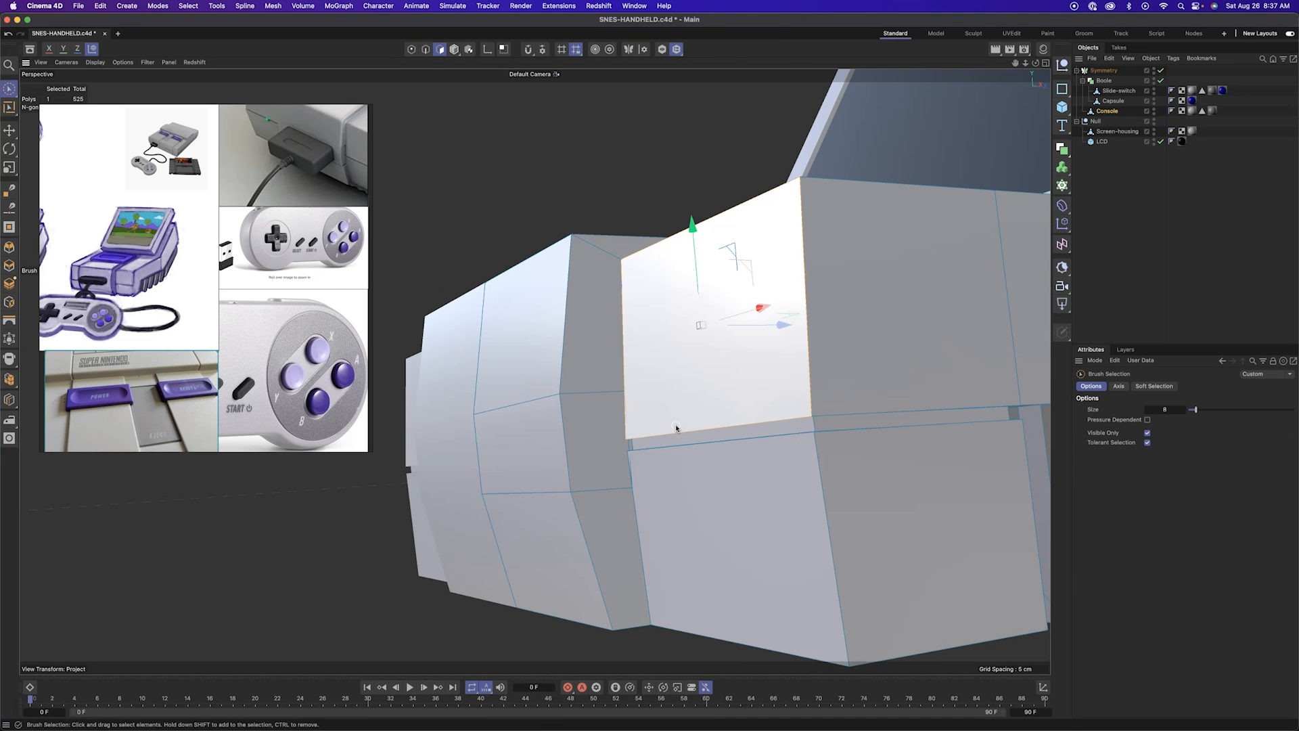
key(u)
key(w)
click(837, 359)
mouse_move(785, 406)
alt+mouse_down()
mouse_move(681, 412)
mouse_move(534, 371)
mouse_move(575, 332)
mouse_move(632, 352)
mouse_move(607, 394)
mouse_move(656, 211)
mouse_move(525, 369)
alt+mouse_up()
key(Return)
Rework the Console's mesh beside the front section with the Polygon Pen
click(640, 354)
click(655, 211)
key(m)
key(e)
alt+drag(628, 310, 501, 339)
key(Return)
mouse_move(402, 379)
alt+mouse_down()
mouse_move(531, 429)
mouse_move(504, 436)
mouse_move(574, 467)
mouse_move(599, 461)
alt+mouse_up()
ctrl+click(531, 429)
key(space)
alt+drag(696, 224, 609, 433)
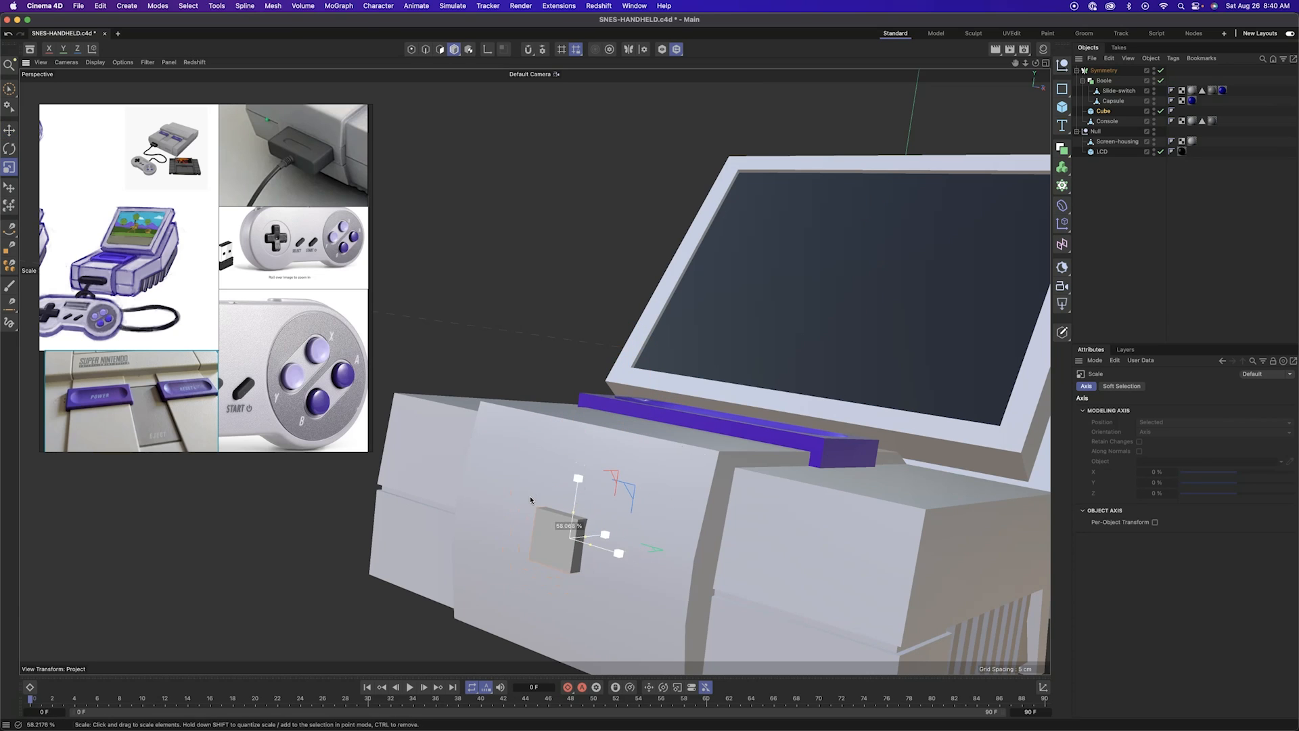
Move the scaled-down cube into place on the console's front face
alt+drag(531, 501, 433, 505)
key(e)
alt+drag(655, 595, 805, 541)
drag(501, 525, 569, 487)
alt+drag(613, 537, 582, 582)
Make the cube editable, cut a loop through its middle and delete one half so the Symmetry mirrors the other
key(c)
click(440, 49)
key(k)
key(l)
click(572, 439)
key(u)
key(l)
click(551, 435)
key(Delete)
alt+drag(551, 435, 521, 379)
click(647, 406)
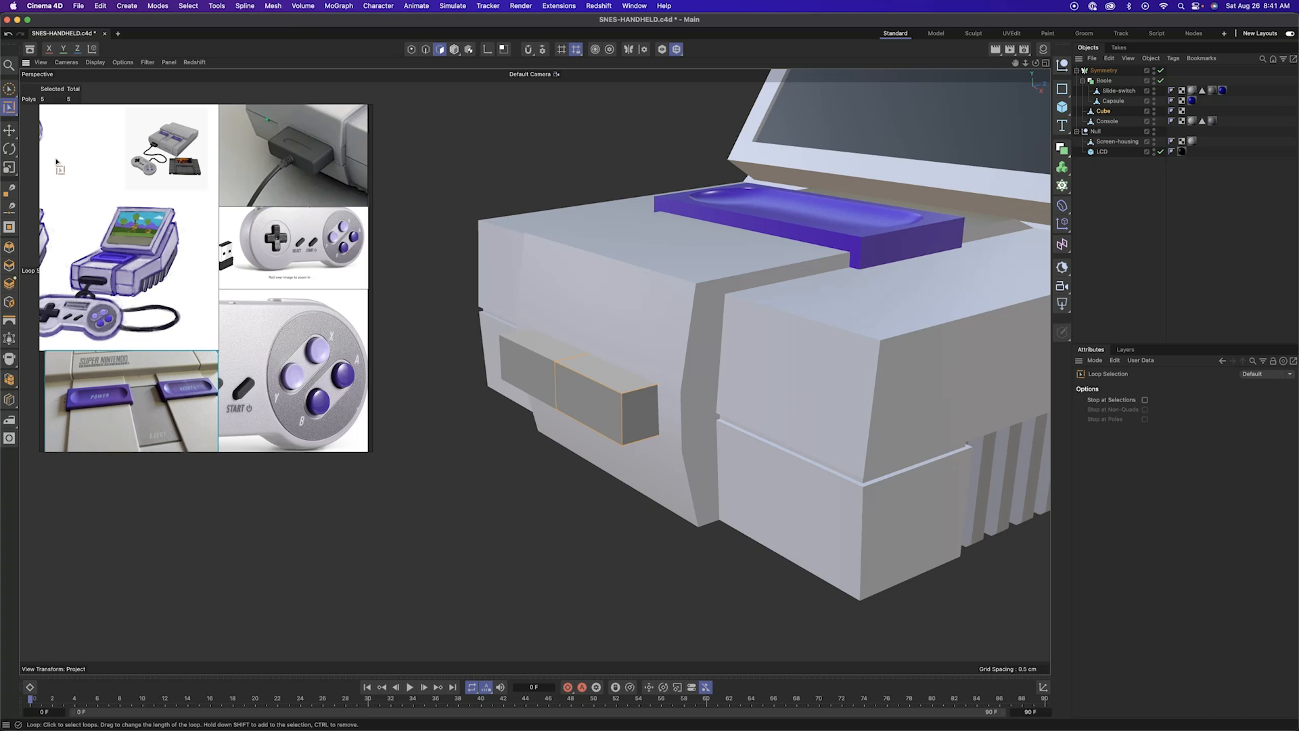
Bevel the upper and lower edges at the block's outer end by about 0.25 cm and raise the bevel subdivision for rounding
alt+drag(650, 438, 644, 410)
click(640, 391)
shift+click(642, 438)
alt+drag(594, 494, 638, 499)
key(m)
key(s)
drag(624, 430, 643, 424)
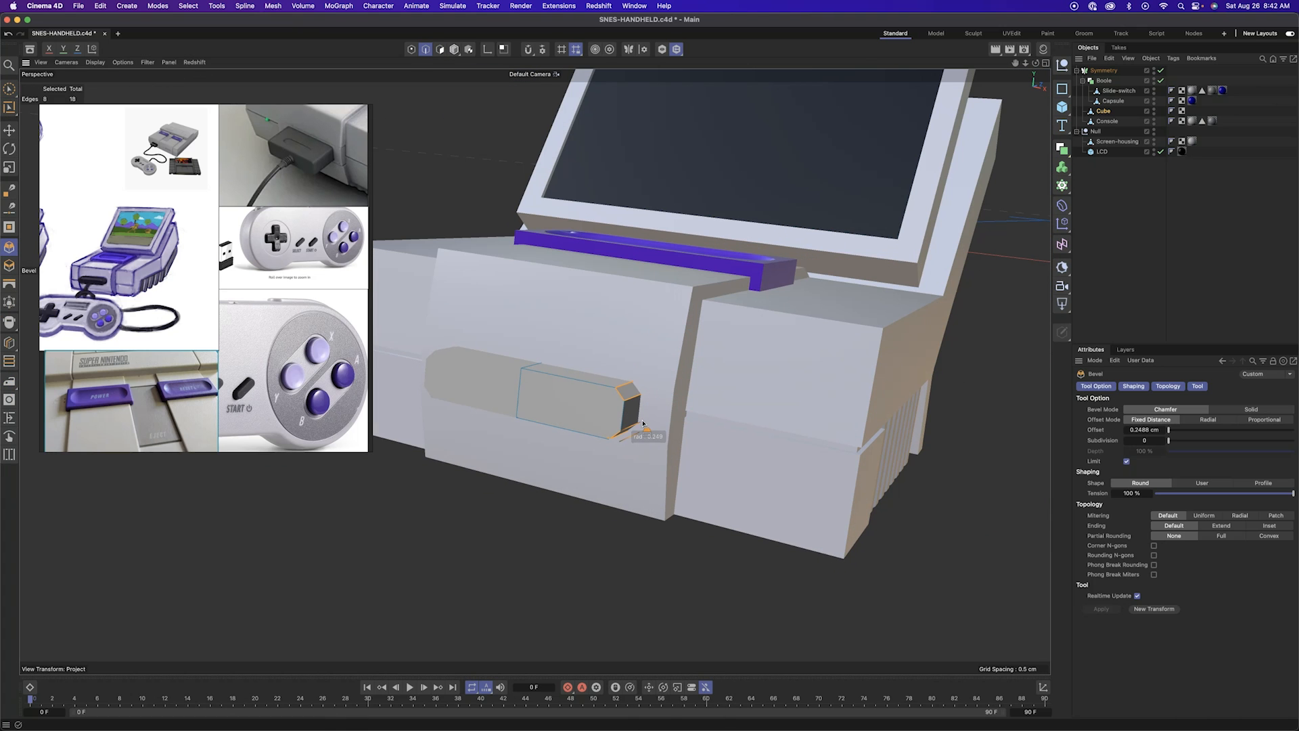
drag(1169, 441, 1175, 440)
key(space)
alt+drag(748, 562, 609, 551)
Loop-select the edges around the block's front face and bevel them
key(u)
key(l)
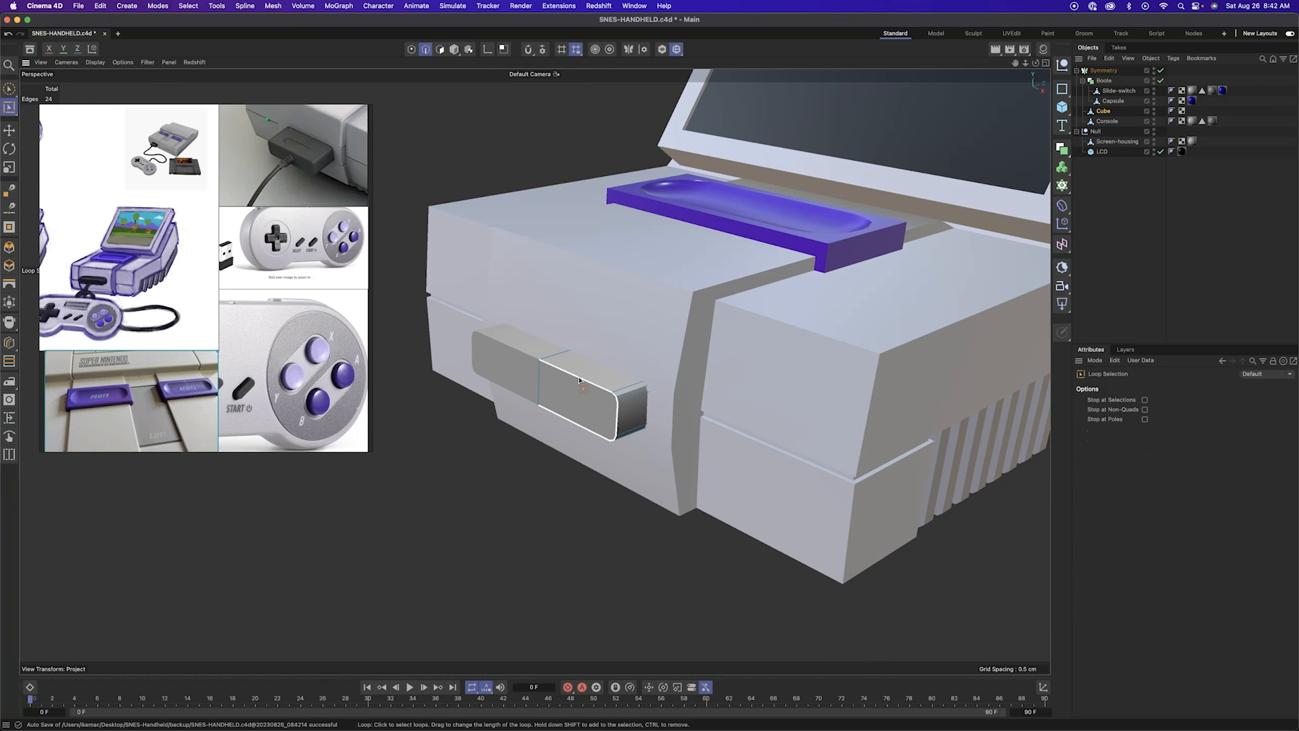
click(580, 381)
key(m)
key(s)
click(579, 381)
alt+drag(637, 455, 579, 484)
click(1154, 433)
mouse_move(609, 576)
alt+mouse_down()
mouse_move(667, 571)
mouse_move(549, 592)
alt+mouse_up()
key(space)
click(662, 572)
key(Return)
click(548, 592)
mouse_move(603, 389)
alt+mouse_down()
mouse_move(556, 398)
mouse_move(1024, 138)
mouse_move(998, 108)
alt+mouse_up()
Create a material named Charcoal from a copy of Dark-grey and pick a very dark bluish base colour
click(1043, 50)
click(976, 107)
double_click(997, 120)
text(Charcoal)
key(Return)
click(1181, 498)
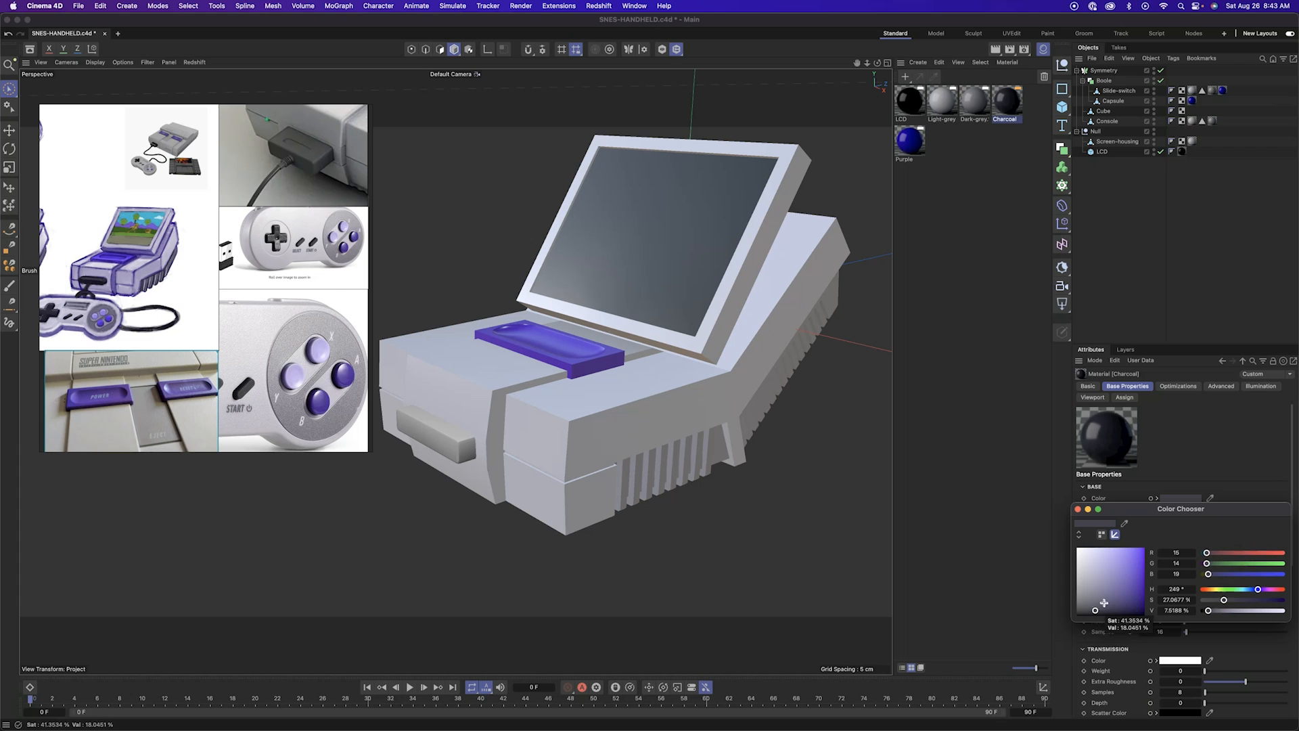
Apply the Charcoal material to the block on the console's front and rename that object USB-cover
drag(1007, 101, 1105, 112)
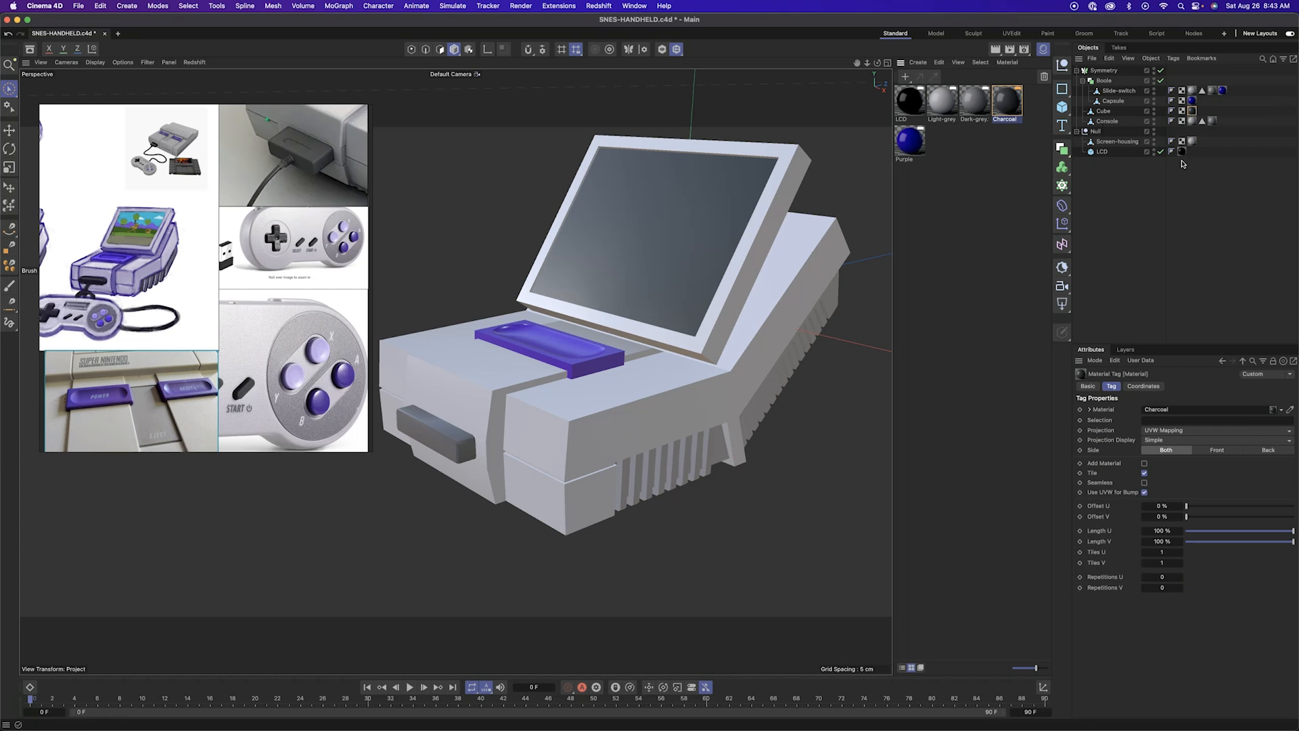
double_click(1106, 112)
key(Return)
click(869, 290)
alt+drag(859, 291, 682, 476)
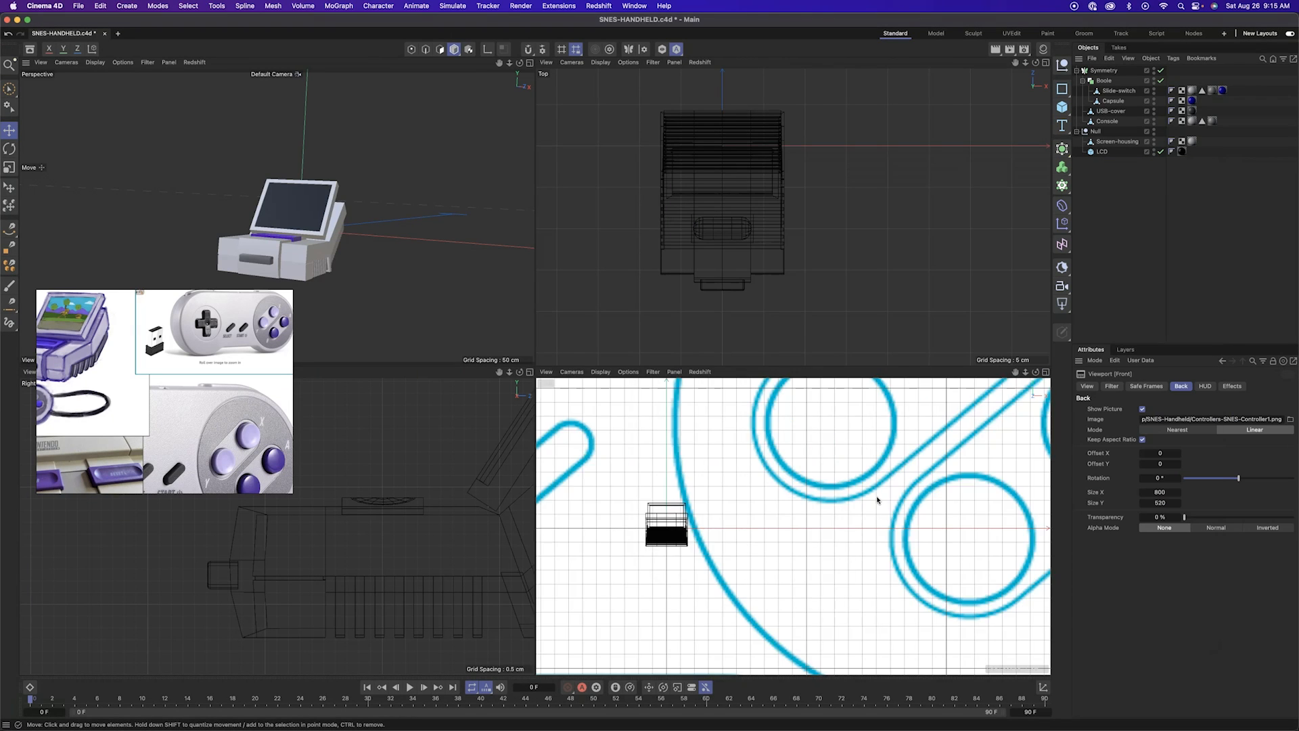
Scale down the controller blueprint in the Front view's background and set its Size X to 22
scroll(813, 521, down, 5)
click(628, 371)
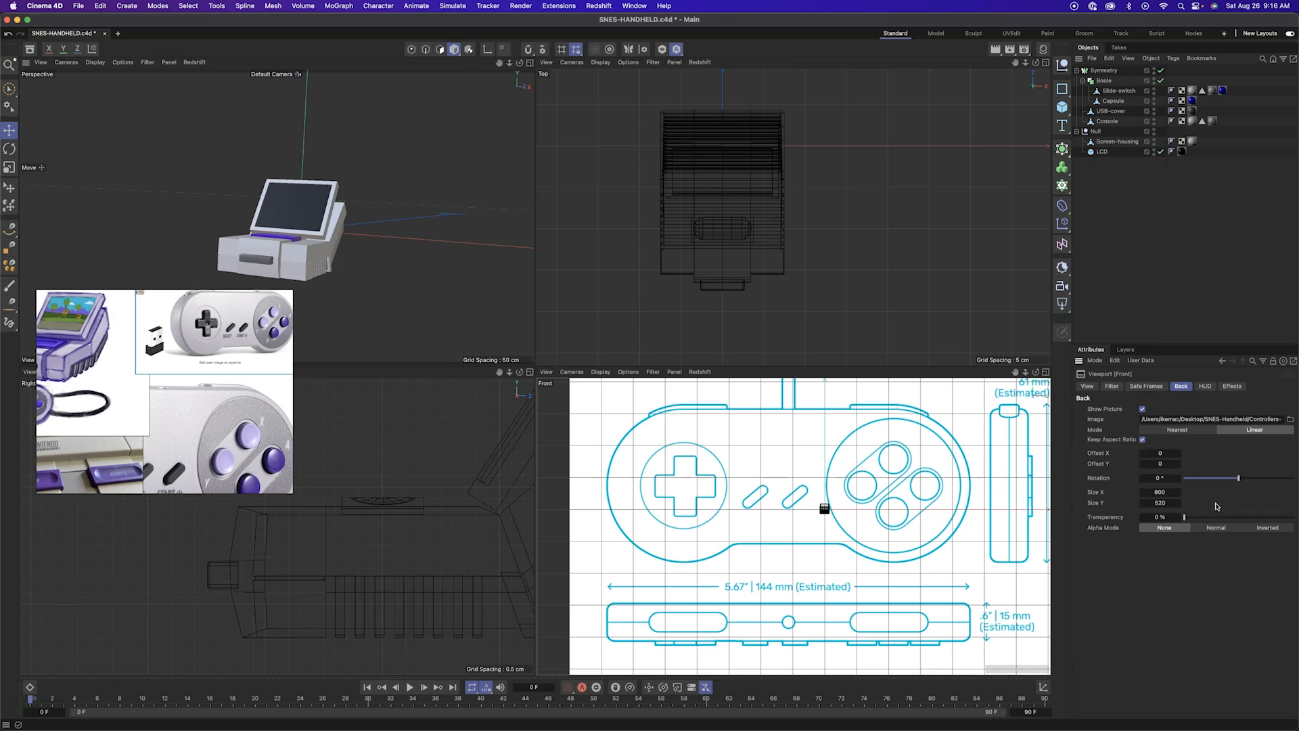
drag(1166, 493, 1161, 494)
scroll(825, 504, up, 10)
scroll(855, 543, up, 5)
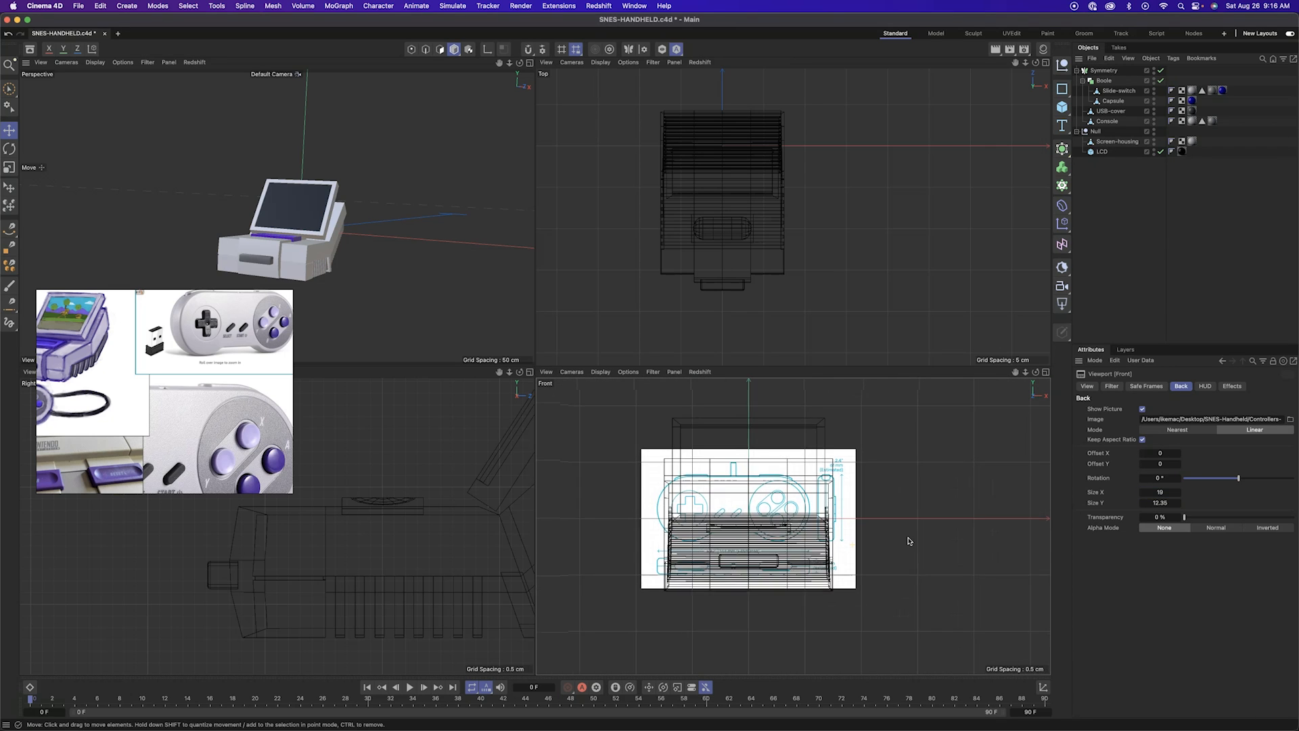
middle_drag(115, 379, 178, 384)
double_click(1160, 493)
text(22)
key(Tab)
Set the blueprint's Offset X to 21 to place it beside the console and enlarge the Front view
drag(1162, 454, 1176, 453)
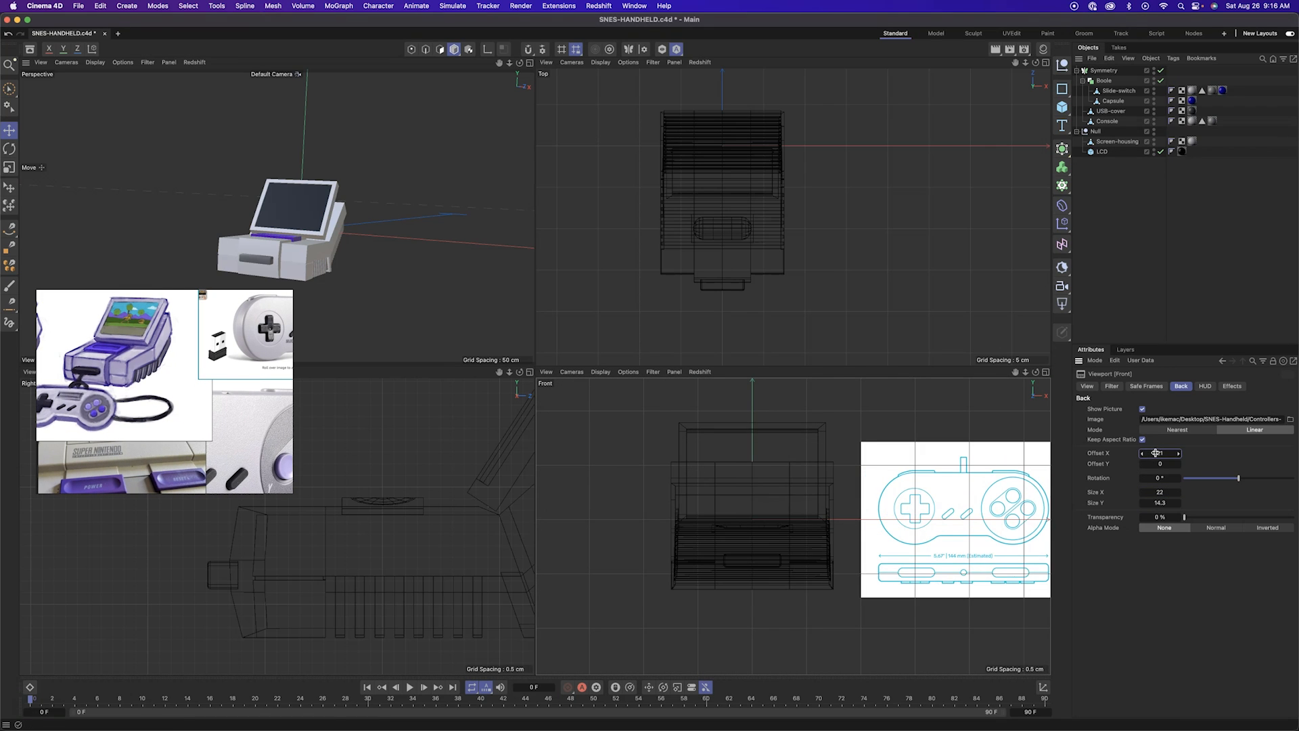
alt+middle_drag(988, 497, 883, 489)
scroll(895, 485, up, 8)
middle_click(895, 485)
scroll(782, 391, down, 5)
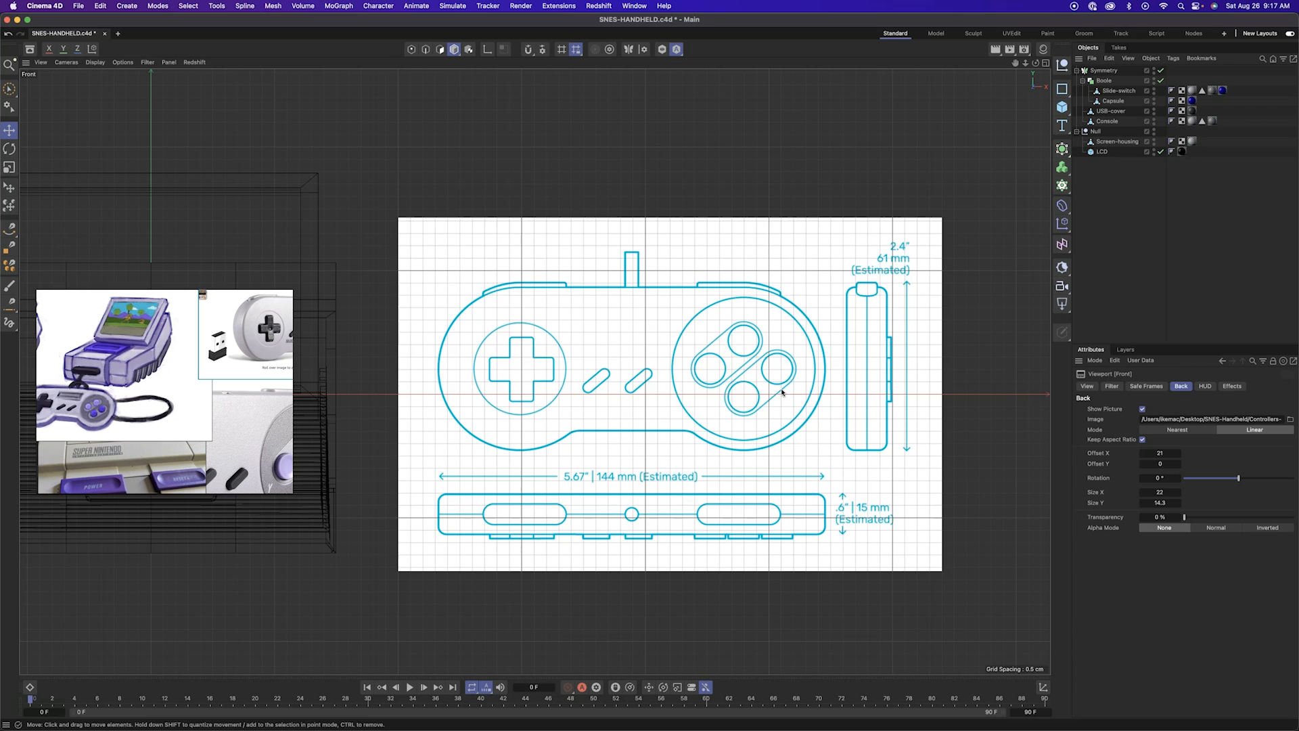
scroll(682, 378, up, 3)
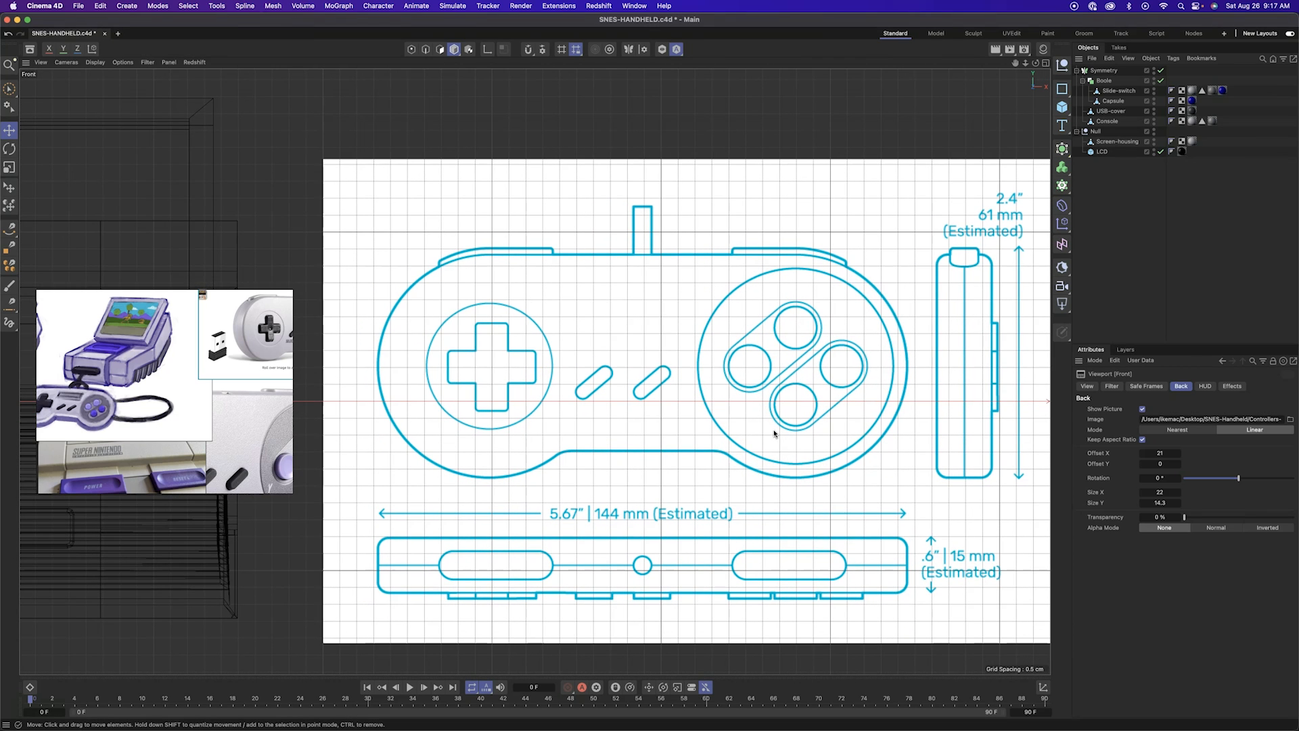
Add a Disc oriented to +Z and fit it over the blueprint's large button circle with an outer radius of about 2.9 cm
click(1062, 106)
click(1176, 143)
click(1256, 452)
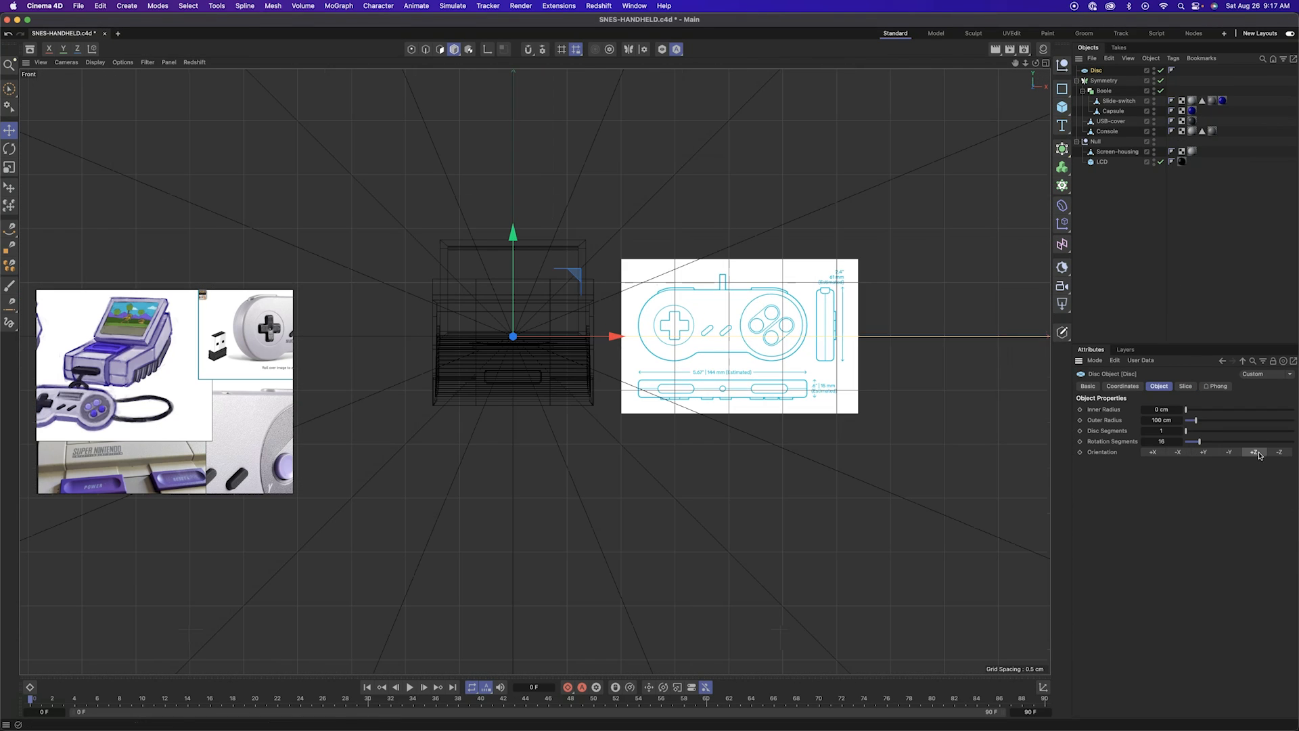
drag(615, 336, 872, 331)
scroll(842, 323, up, 5)
scroll(726, 302, up, 5)
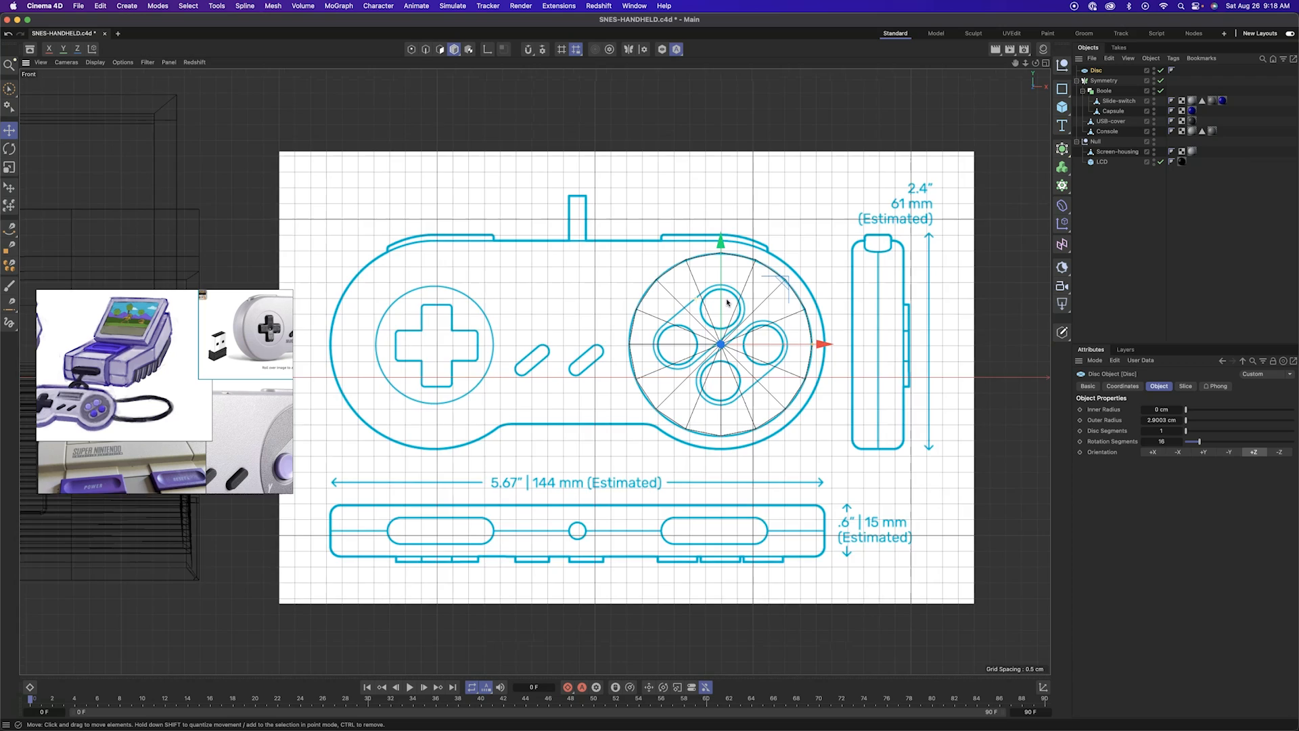
Make the disc editable and turn it into a narrow ring by insetting its polygons and removing the inner faces
click(1062, 332)
key(u)
key(o)
key(super+a)
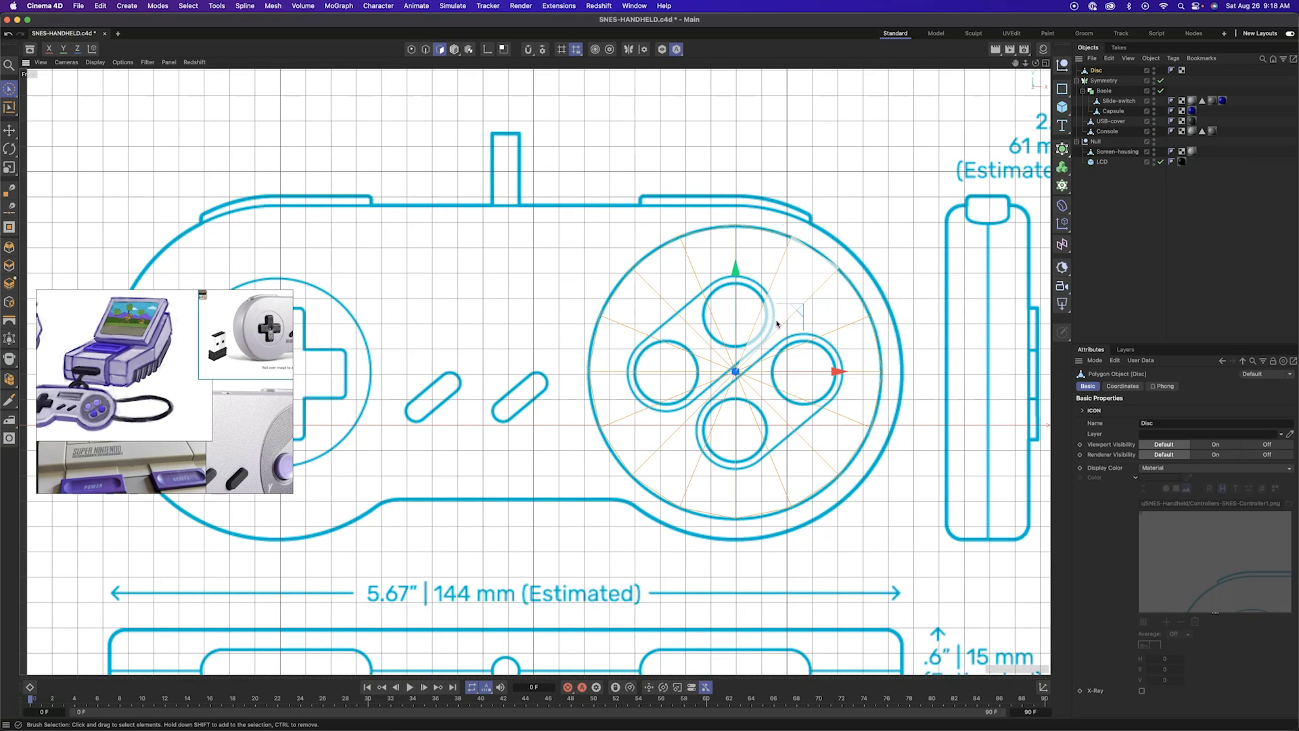
key(m)
key(w)
drag(775, 325, 632, 386)
key(9)
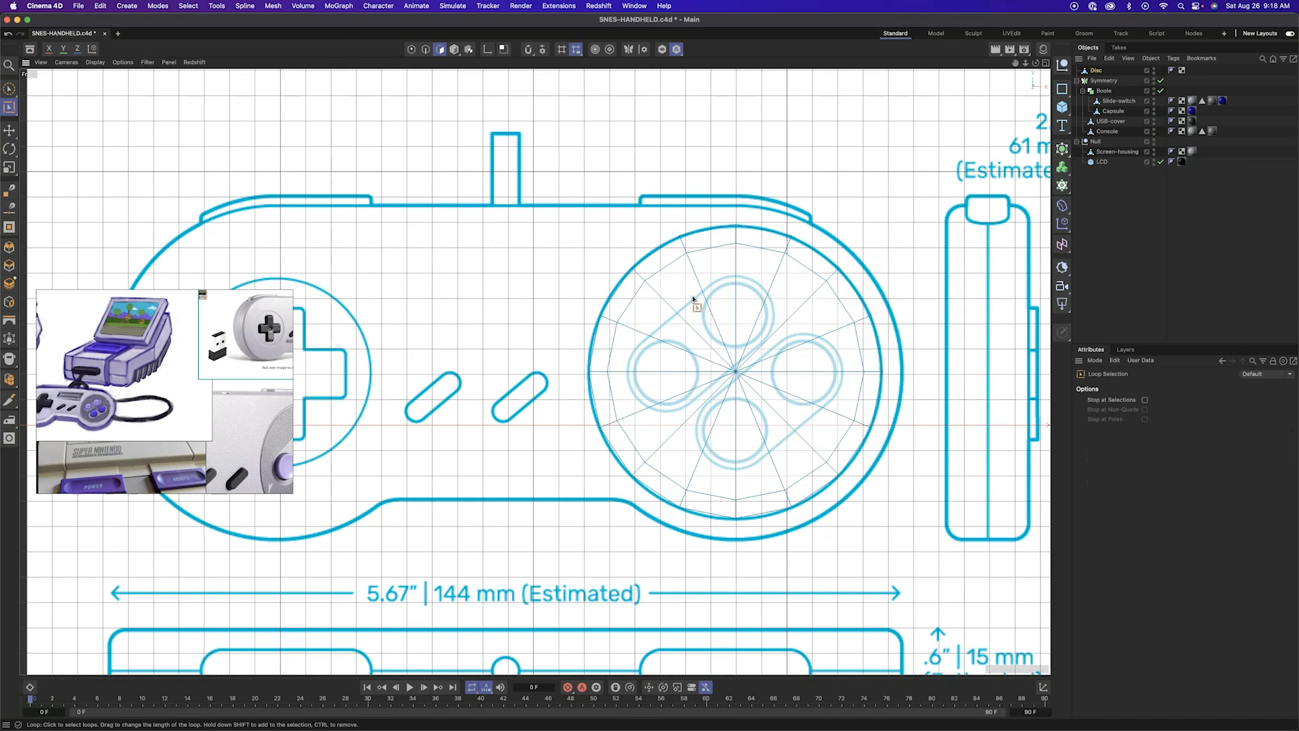
key(t)
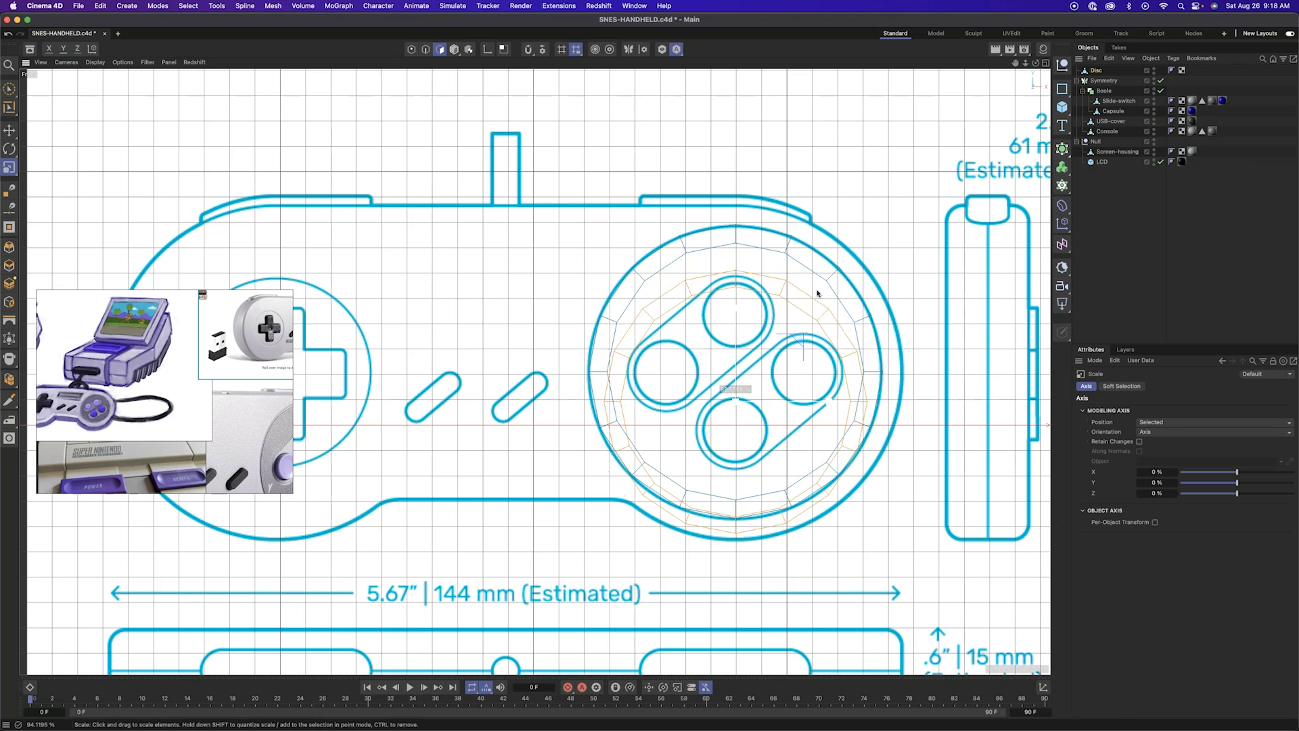
Add a second Disc oriented to +Z with an outer radius of 1 cm and move it onto the blueprint's button area
drag(1063, 107, 1106, 141)
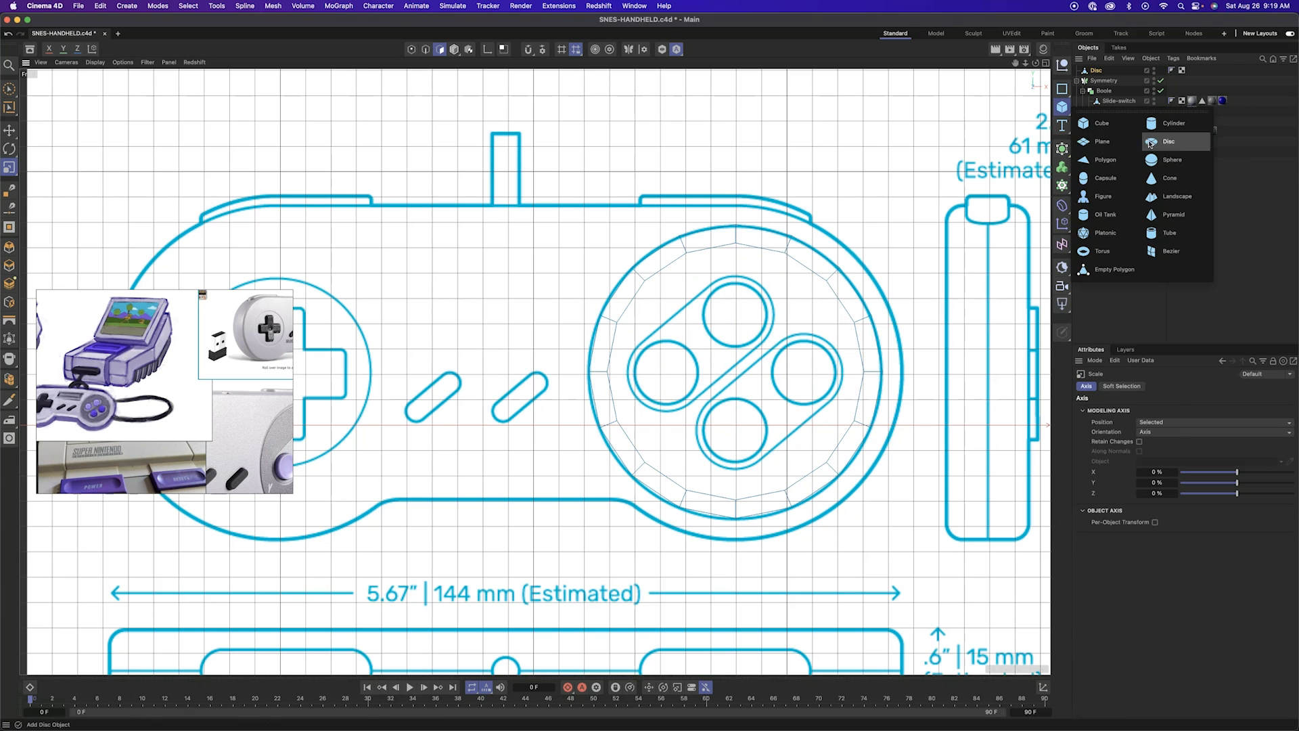
double_click(1159, 421)
text(2)
key(Return)
scroll(860, 423, down, 10)
key(e)
drag(621, 426, 931, 427)
scroll(828, 410, up, 10)
Give the second disc 8 rotation segments and fit it to the blueprint's lower button circle, with a copy on the right one
click(1098, 71)
double_click(1161, 441)
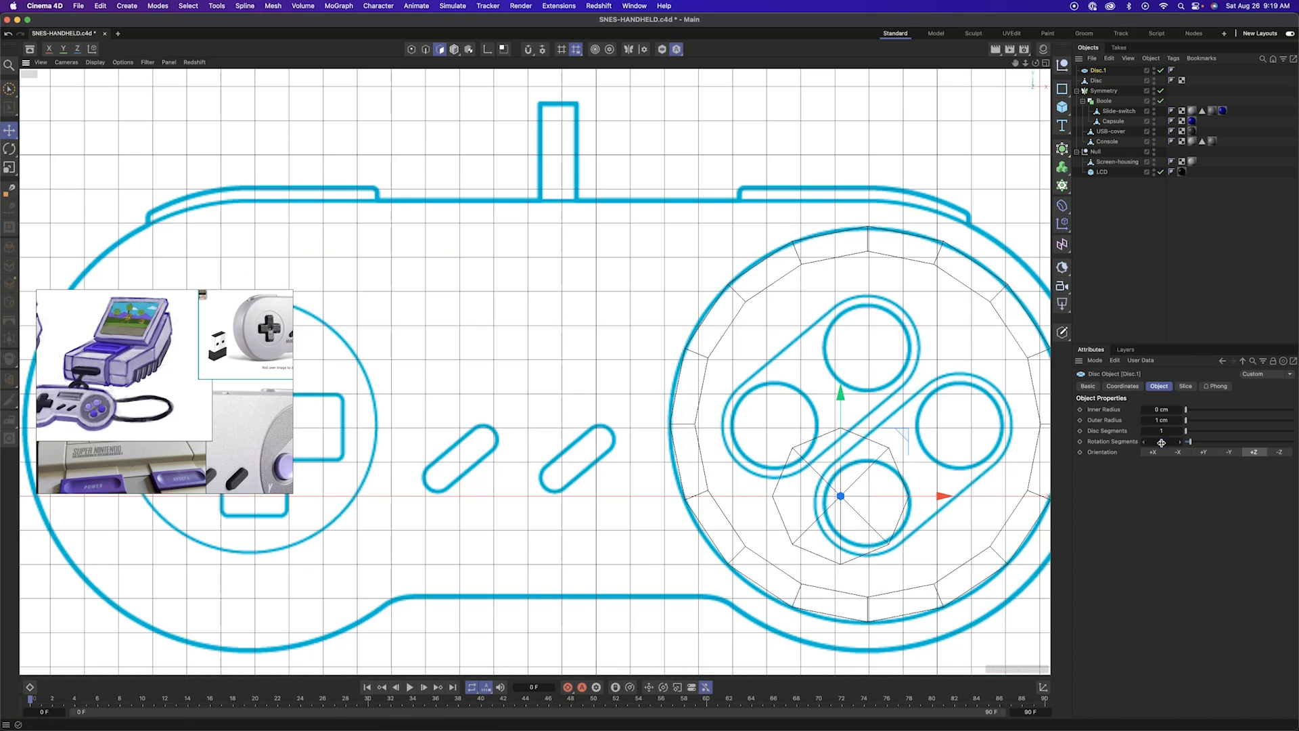
text(8)
alt+middle_drag(958, 523, 862, 464)
key(t)
drag(862, 465, 778, 433)
key(e)
drag(746, 398, 775, 408)
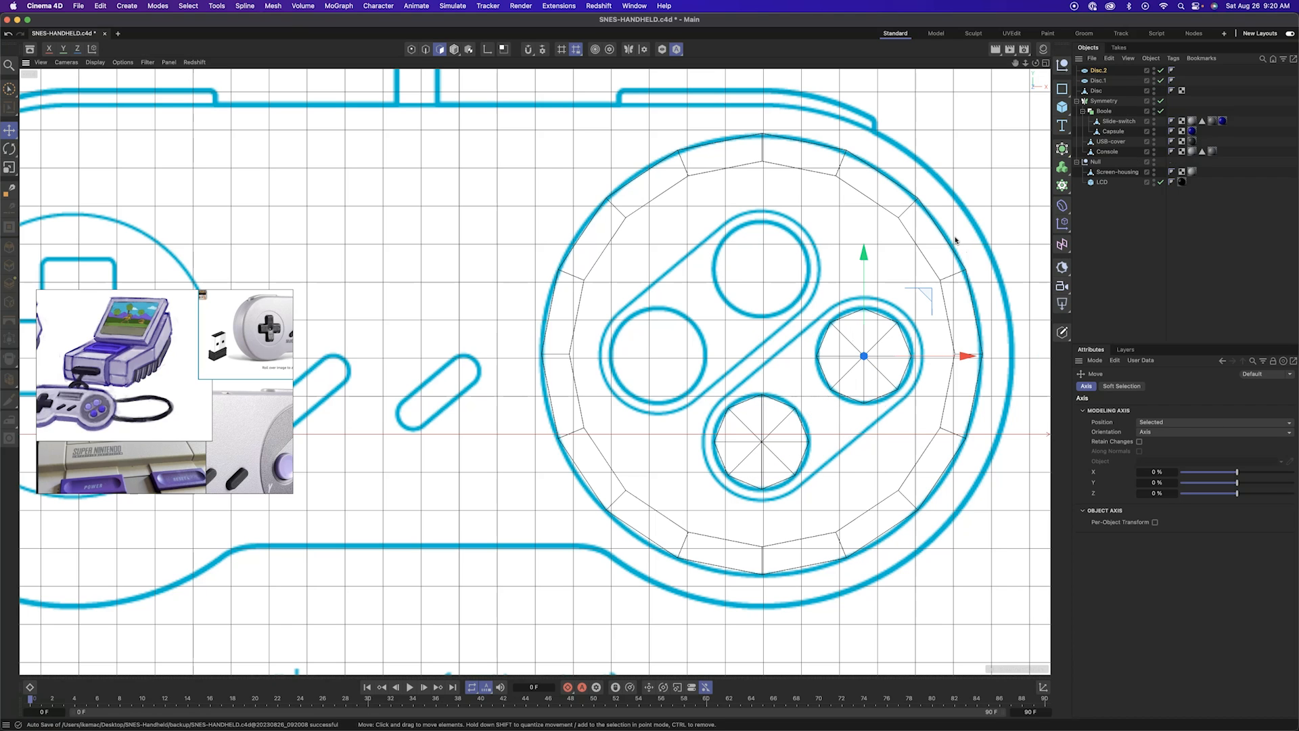
With the viewport grid hidden, make Disc.2 editable and enlarge its rim to the outline around the blueprint's right button
click(150, 62)
click(180, 216)
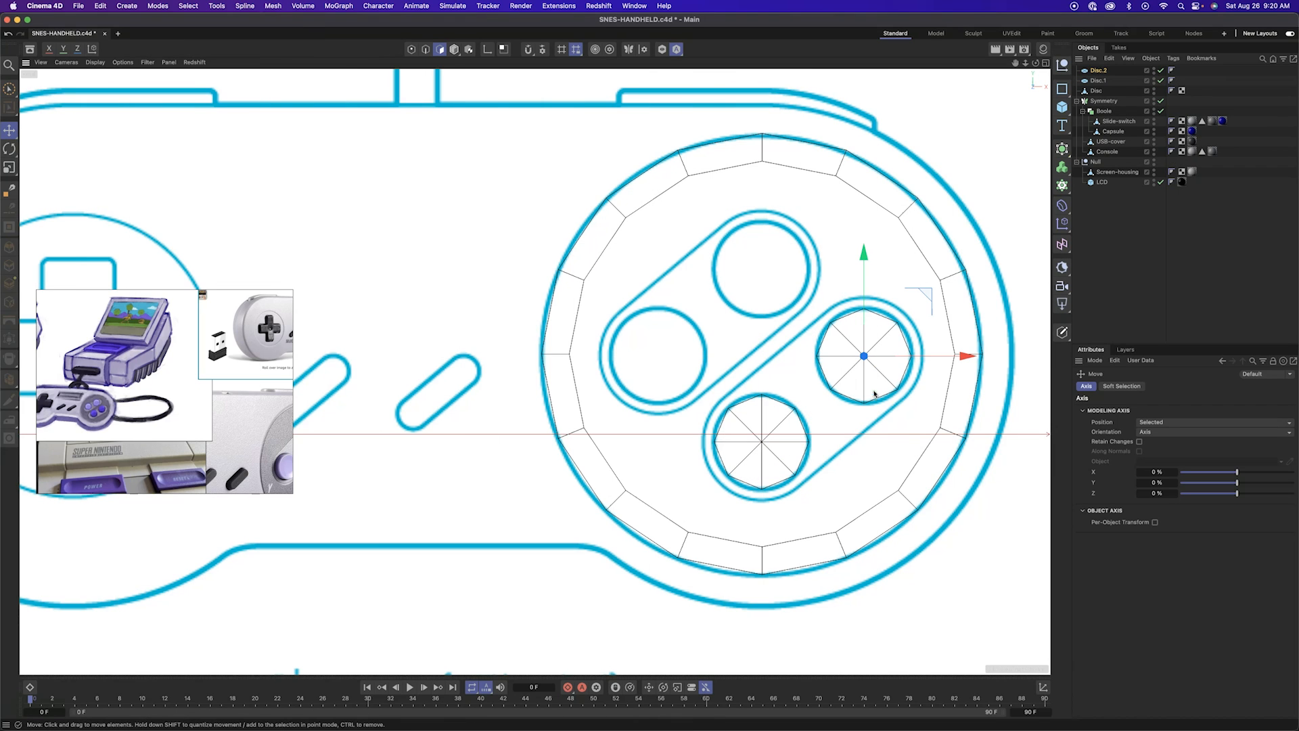
key(c)
key(m)
key(o)
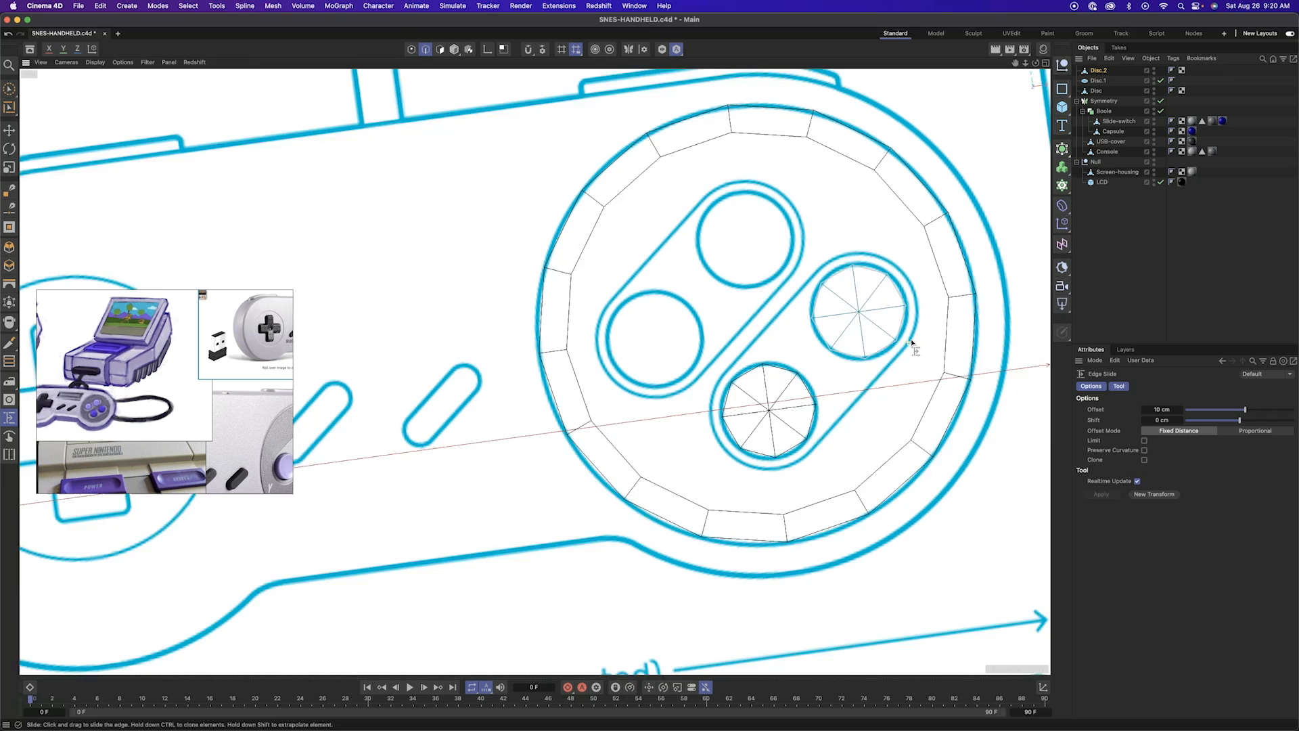
key(t)
drag(908, 343, 986, 312)
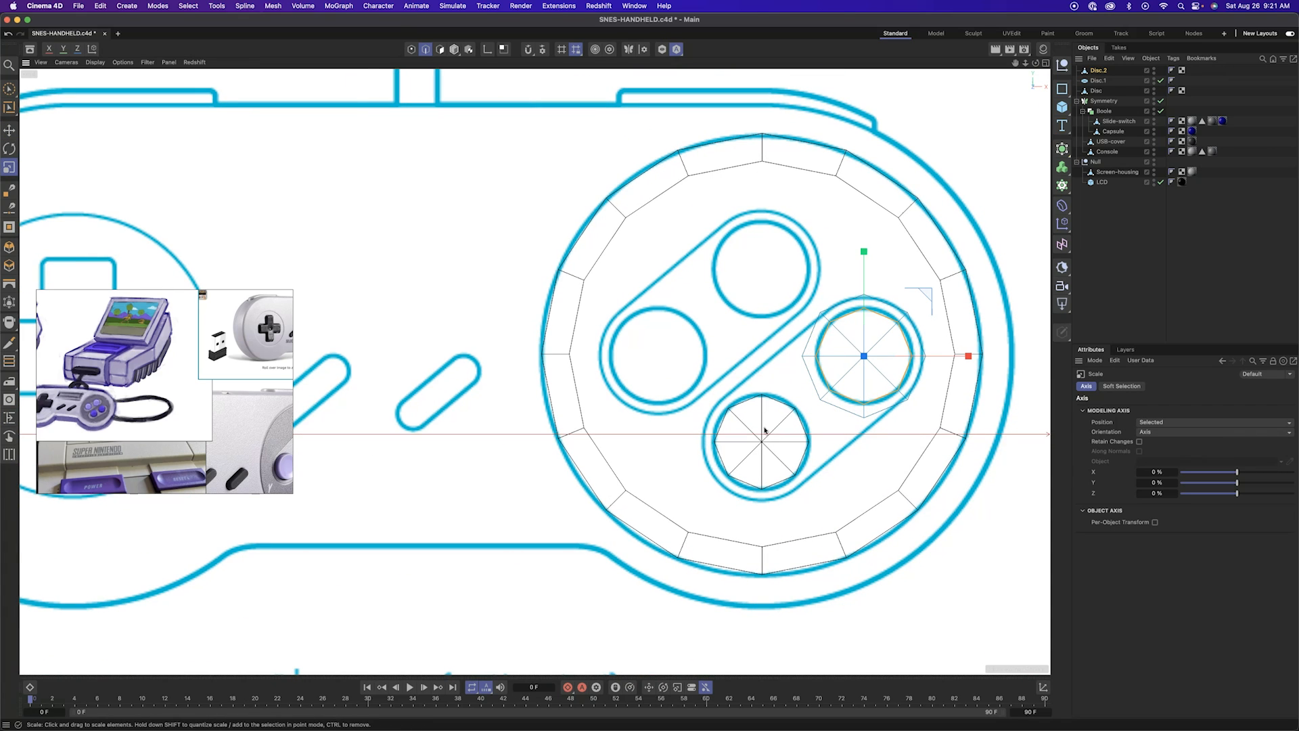
Delete Disc.1 and copy all of Disc.2's connected polygons onto the outline around the lower button
click(1100, 81)
key(BackSpace)
click(879, 377)
key(u)
key(w)
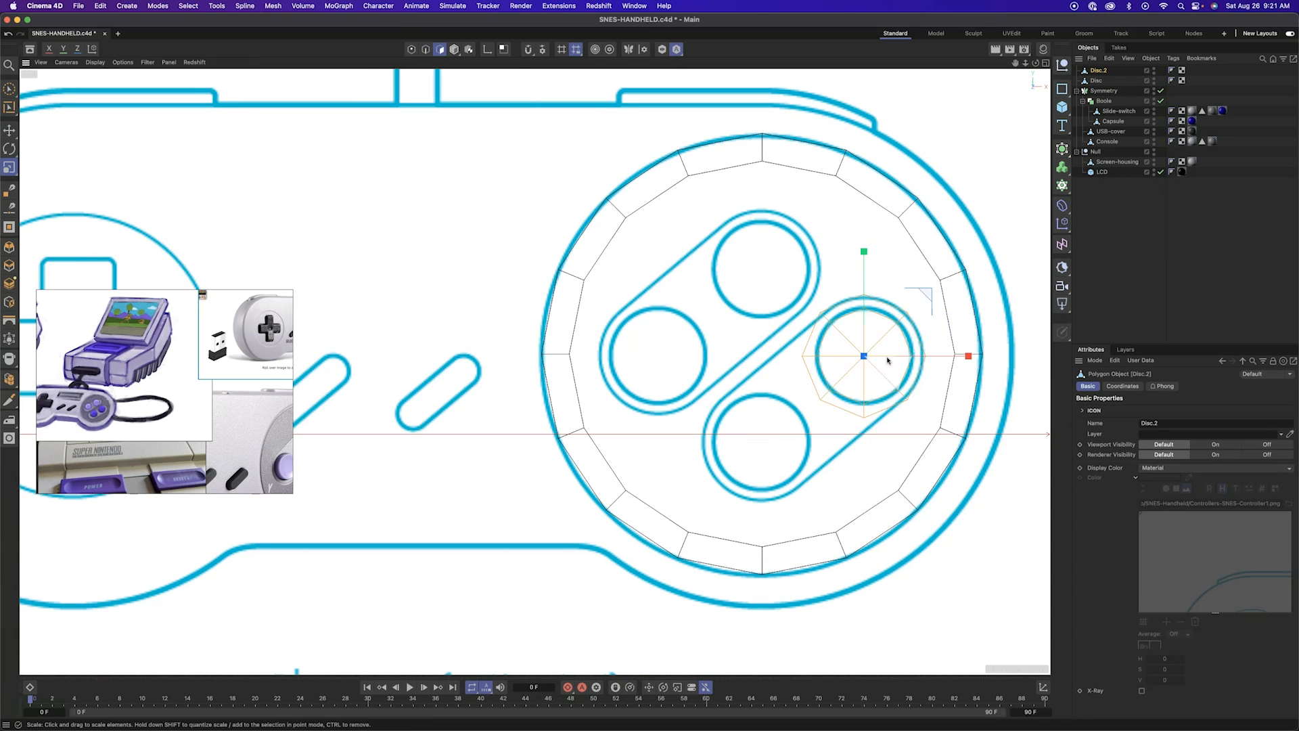
key(e)
ctrl+drag(928, 300, 828, 384)
Rotate both eight-sided discs to suit the slot outline and bridge their facing edges with the Polygon Pen into one pill shape
click(818, 416)
key(u)
key(w)
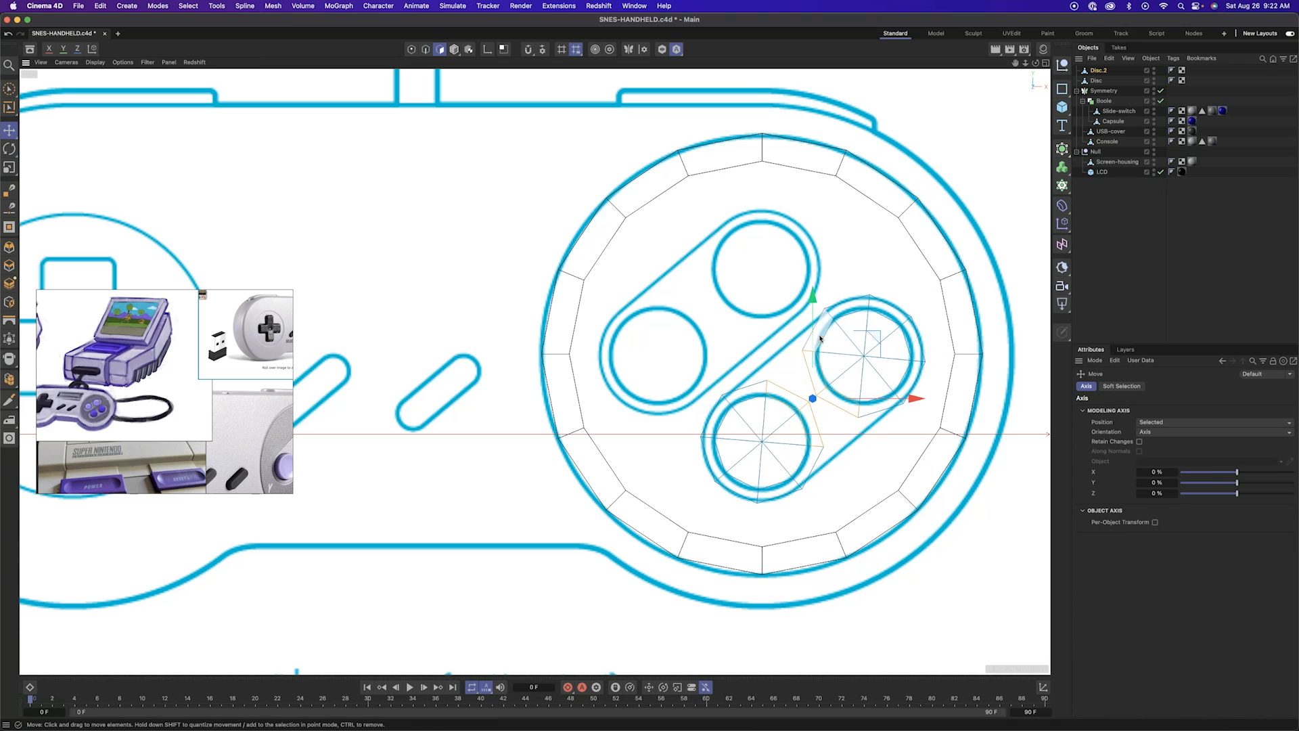
key(m)
key(e)
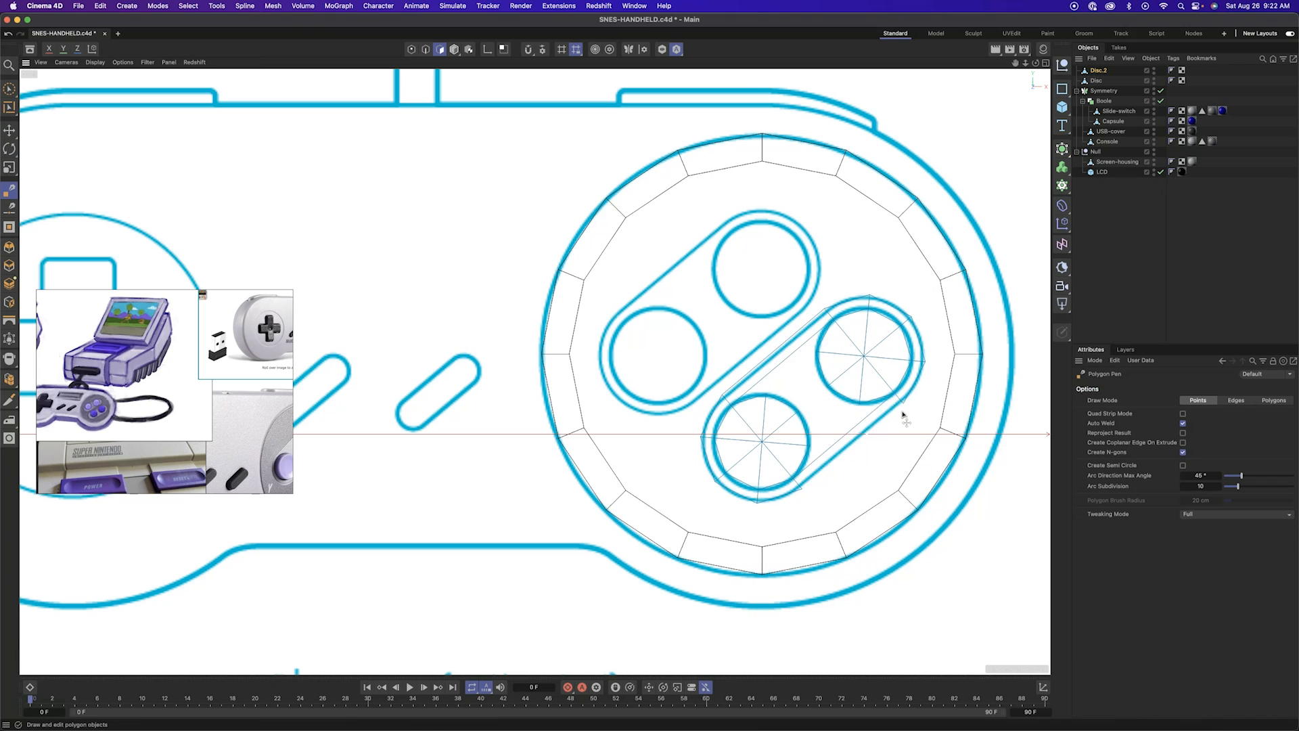
Cut across the pill's connecting section and fit the new points to the blueprint's slot outline
key(m)
key(l)
scroll(795, 387, up, 5)
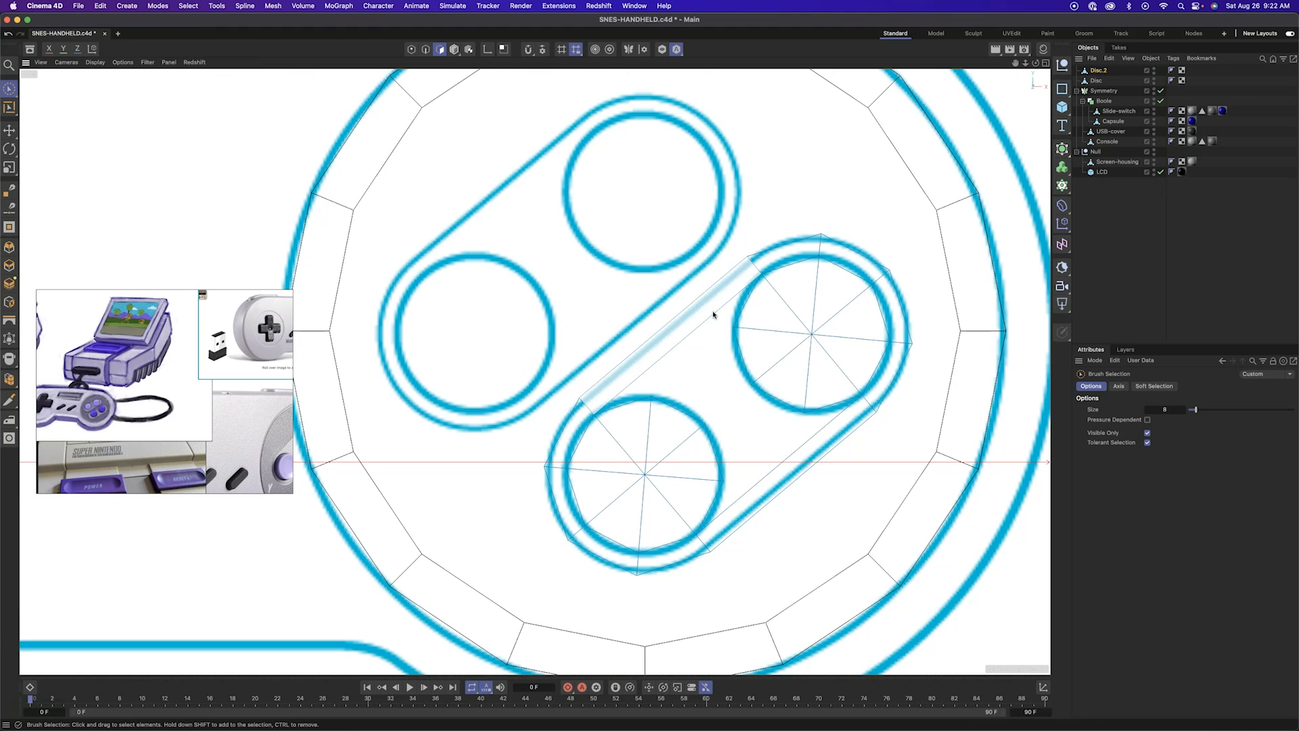
click(694, 332)
key(m)
key(e)
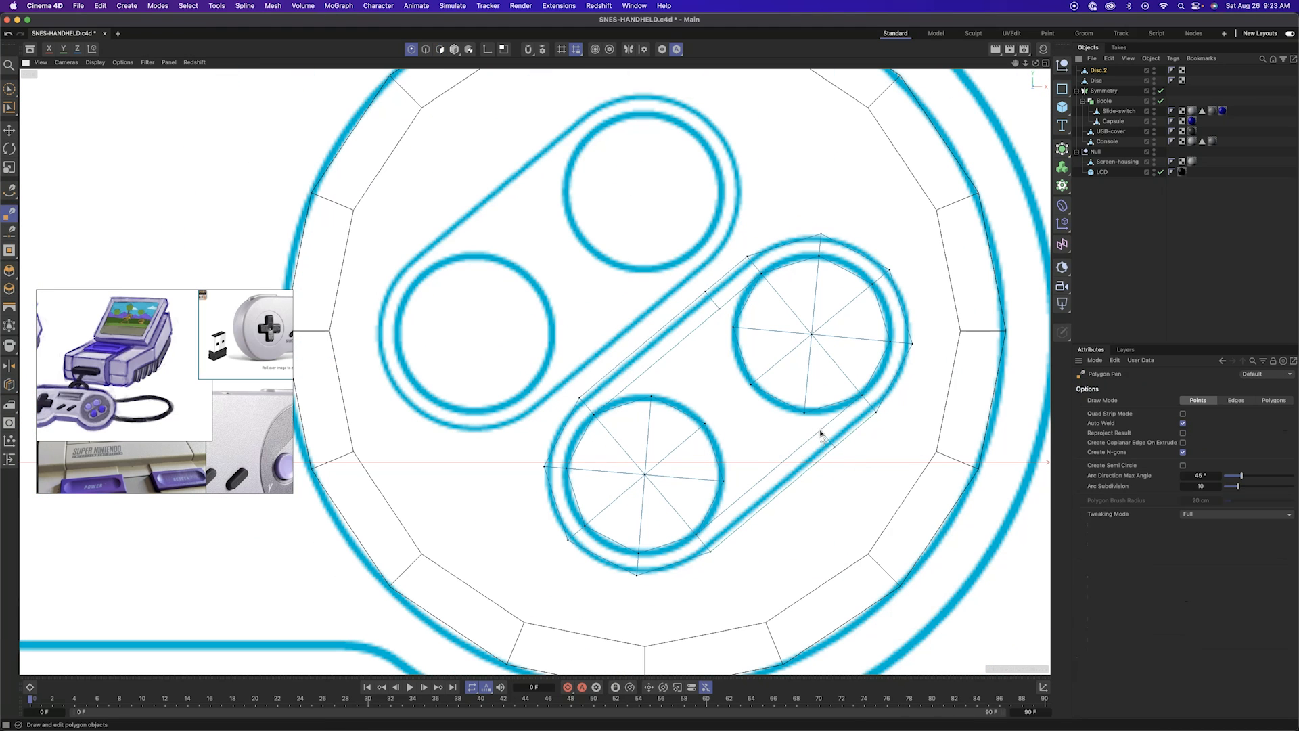
key(m)
key(l)
key(m)
key(e)
Duplicate the finished pill mesh onto the blueprint's other pair of button circles
key(space)
middle_click(860, 436)
mouse_move(409, 251)
alt+mouse_down()
mouse_move(398, 199)
mouse_move(409, 252)
alt+mouse_up()
alt+right_drag(408, 252, 389, 223)
middle_click(745, 400)
key(Return)
key(Return)
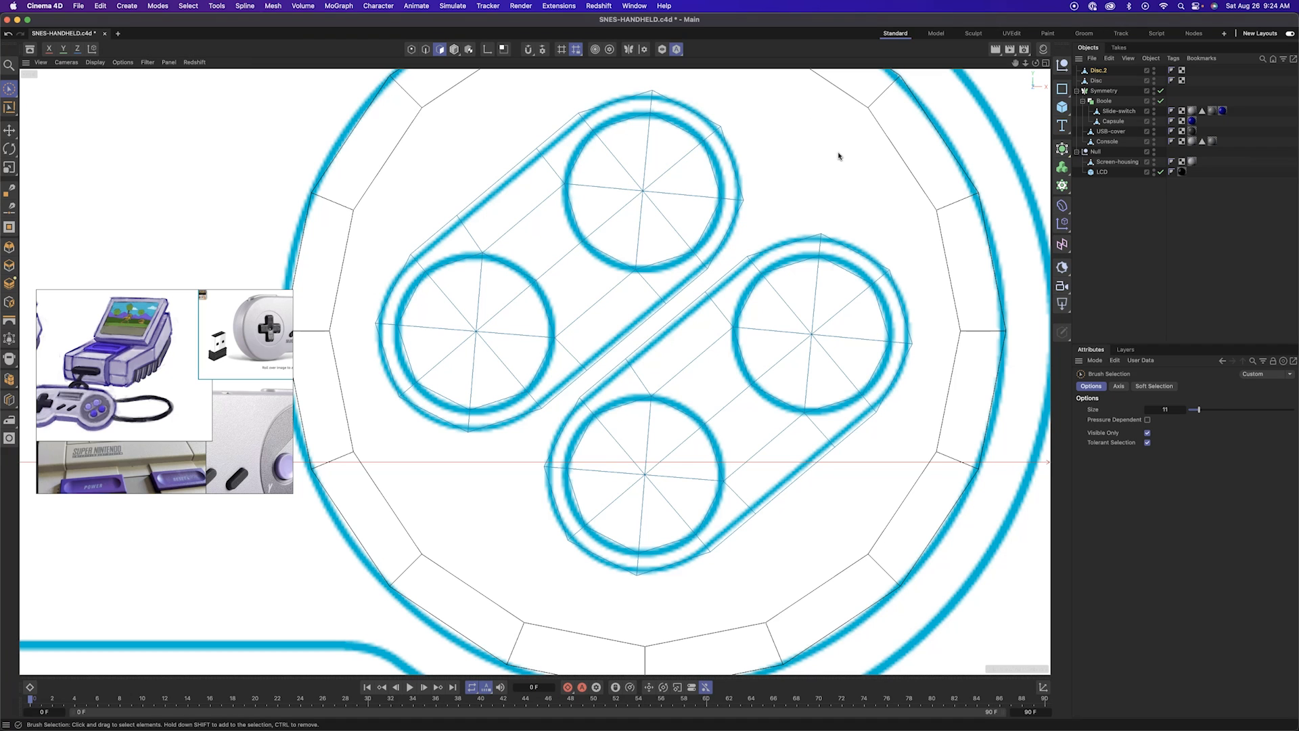
Fill the gap between the two pill shapes with polygons using the Polygon Pen
right_click(854, 191)
alt+right_drag(844, 193, 815, 186)
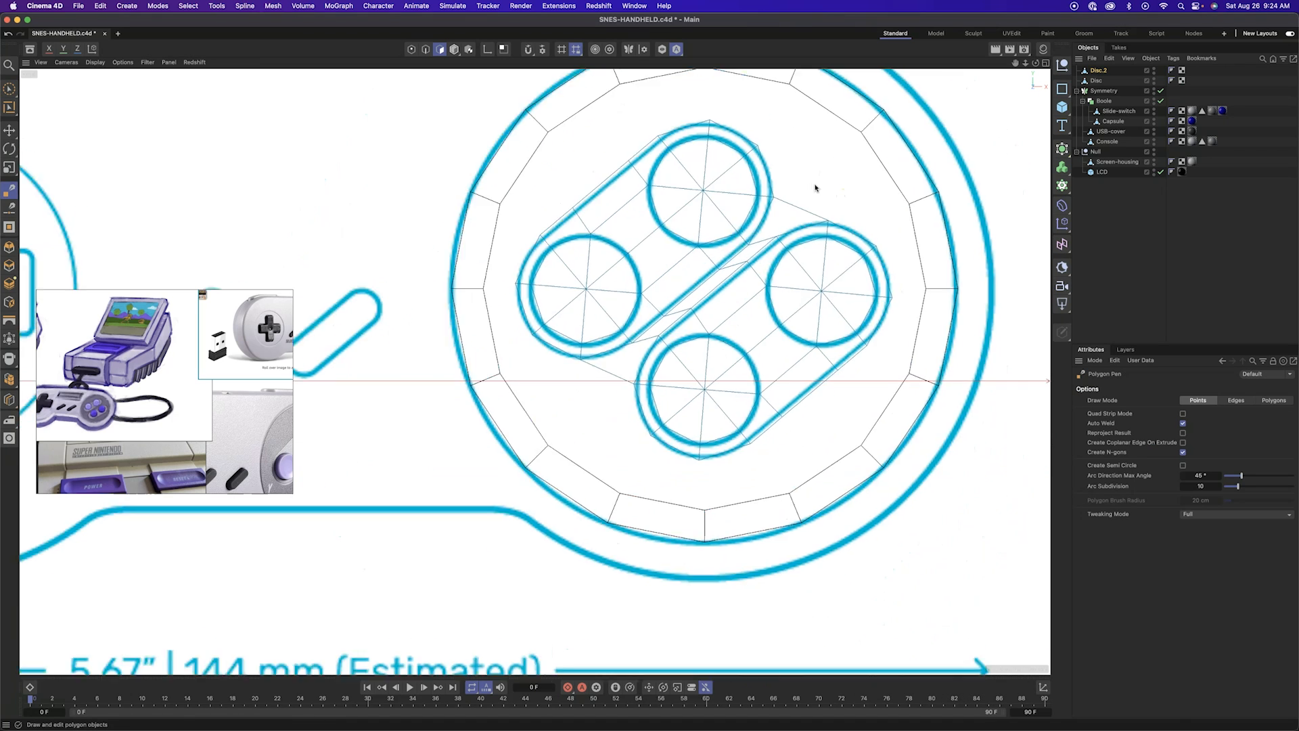
alt+middle_drag(815, 185, 745, 288)
alt+right_drag(745, 288, 699, 189)
key(e)
alt+middle_drag(307, 208, 346, 184)
alt+right_drag(346, 184, 321, 231)
scroll(610, 555, up, 1)
key(m)
key(e)
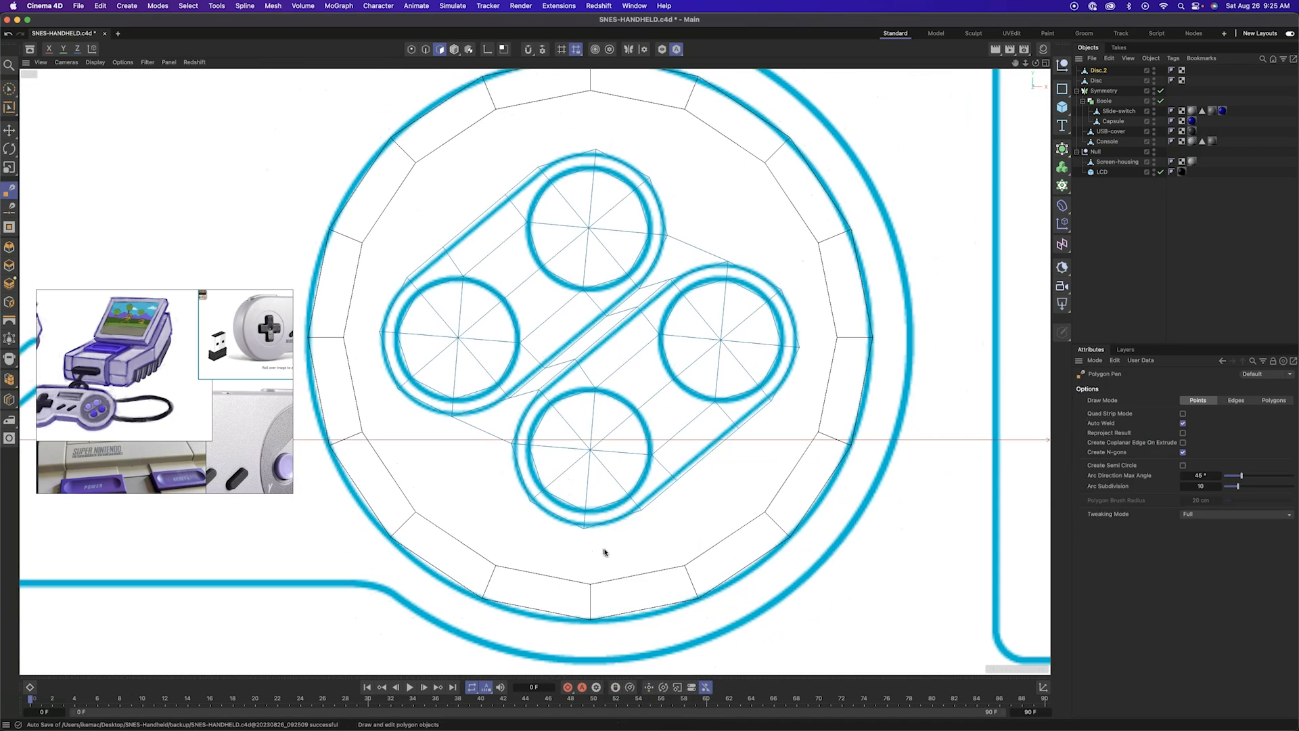
Merge Disc and Disc.2 into one object and extend polygons from the pill shapes to the surrounding ring
shift+click(1096, 80)
right_click(1097, 81)
click(1144, 399)
key(m)
key(e)
ctrl+drag(614, 520, 636, 574)
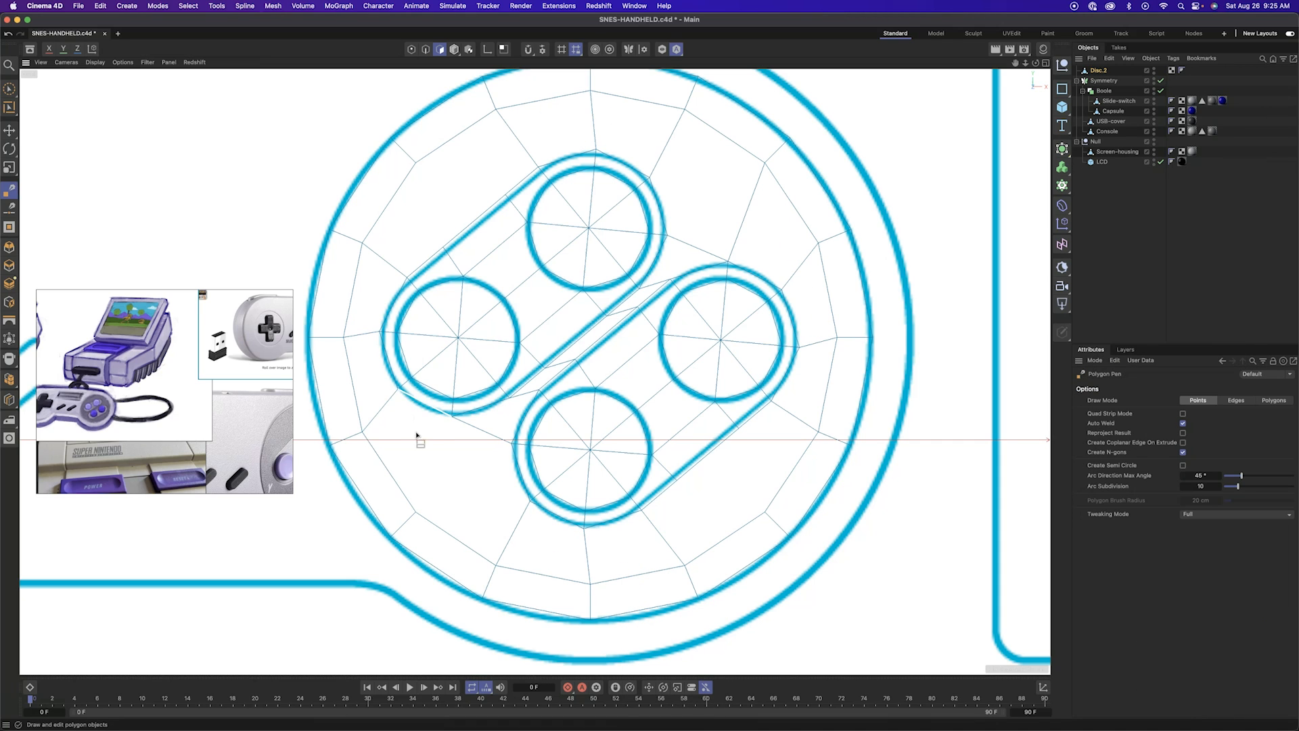
Close the remaining holes between the pills and the ring, and divide the new n-gons into smaller polygons
middle_click(491, 427)
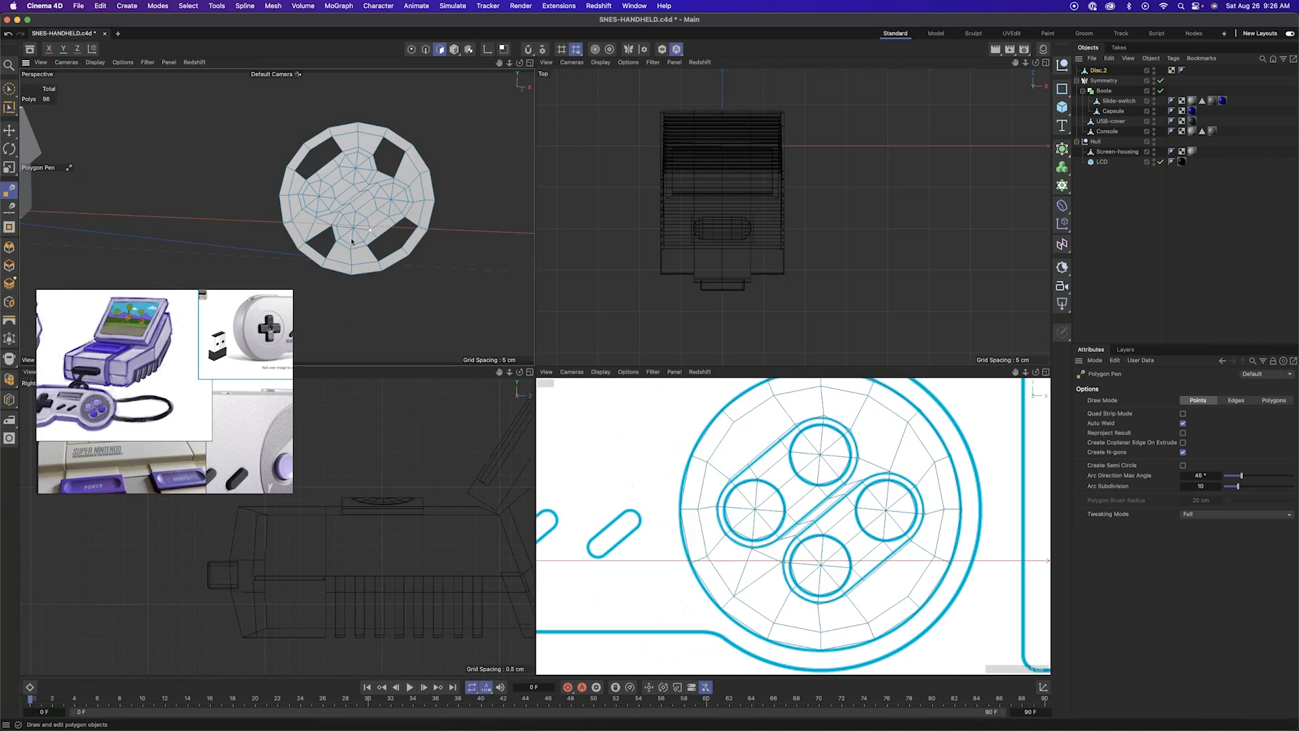
alt+drag(365, 267, 422, 253)
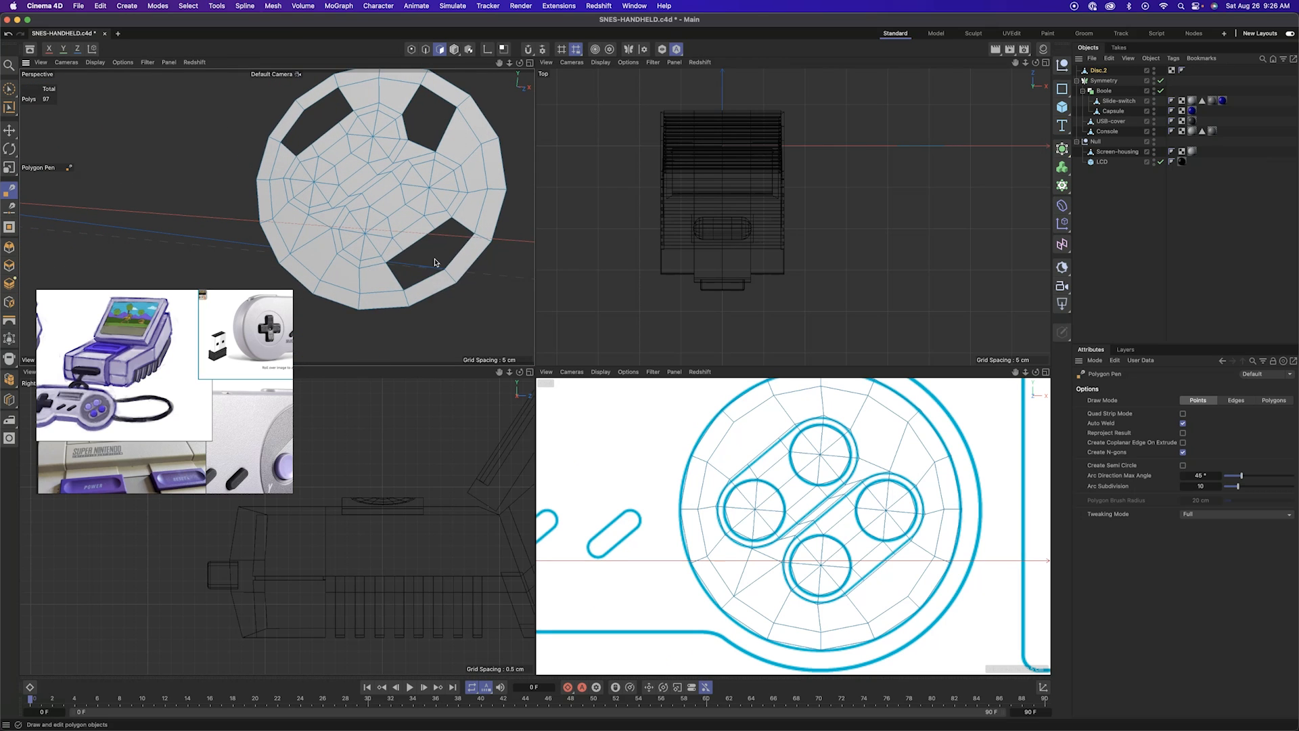
key(m)
key(d)
click(454, 266)
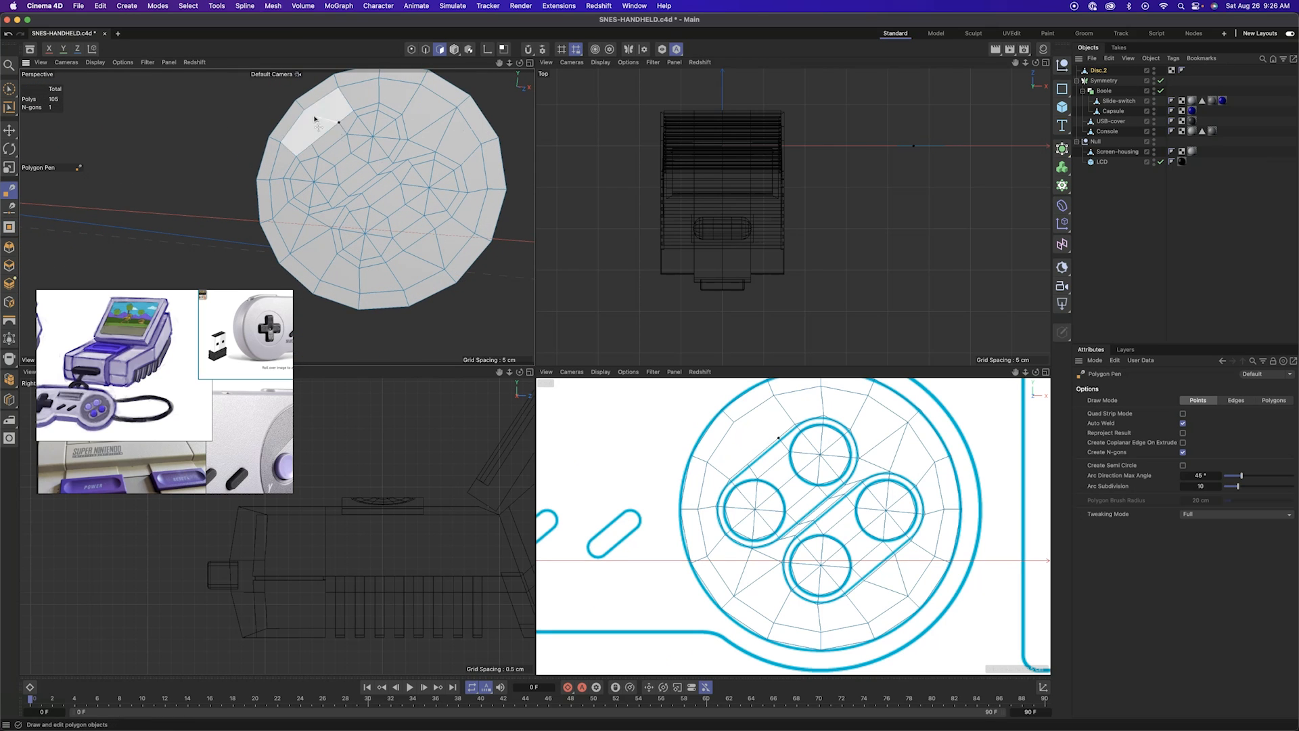
alt+drag(315, 119, 471, 181)
alt+drag(495, 345, 380, 240)
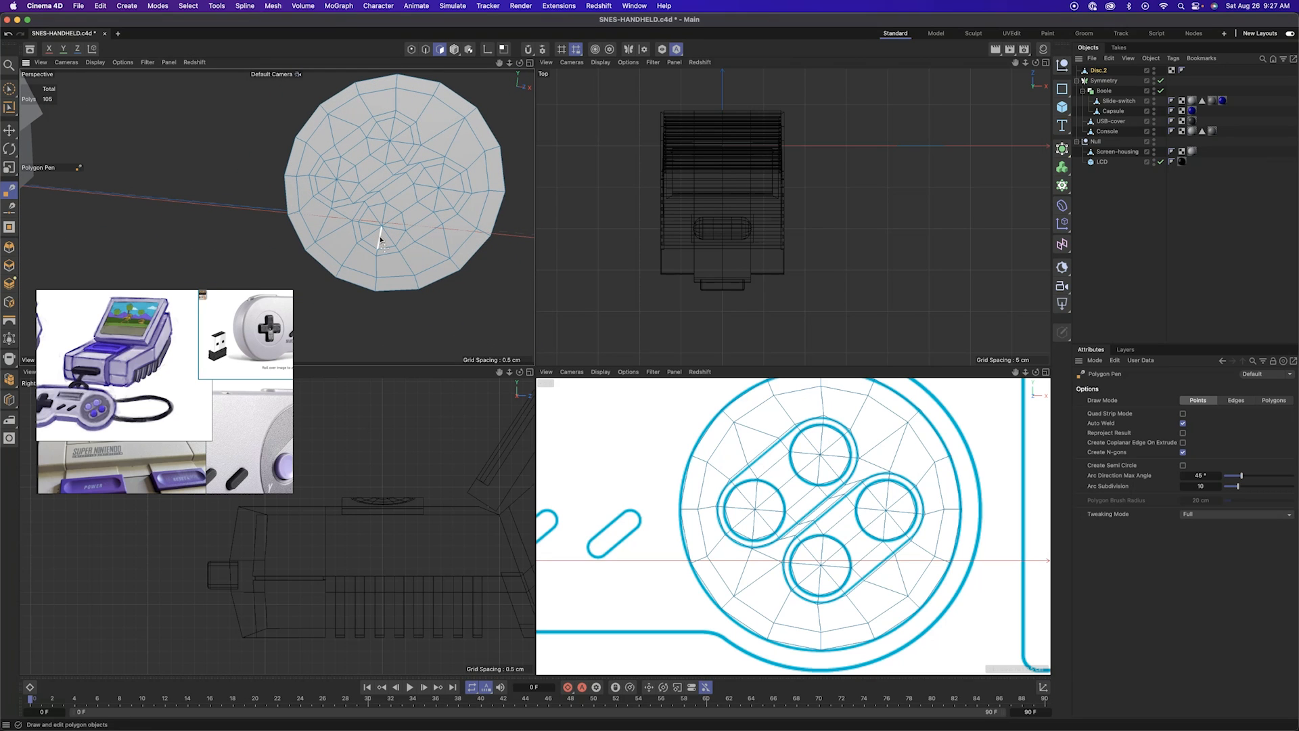
Select the edge loop around the upper-left pill and slide a cloned loop inward by about 0.044 cm
scroll(832, 452, up, 3)
key(Return)
key(Return)
key(u)
key(l)
scroll(875, 472, up, 2)
click(879, 479)
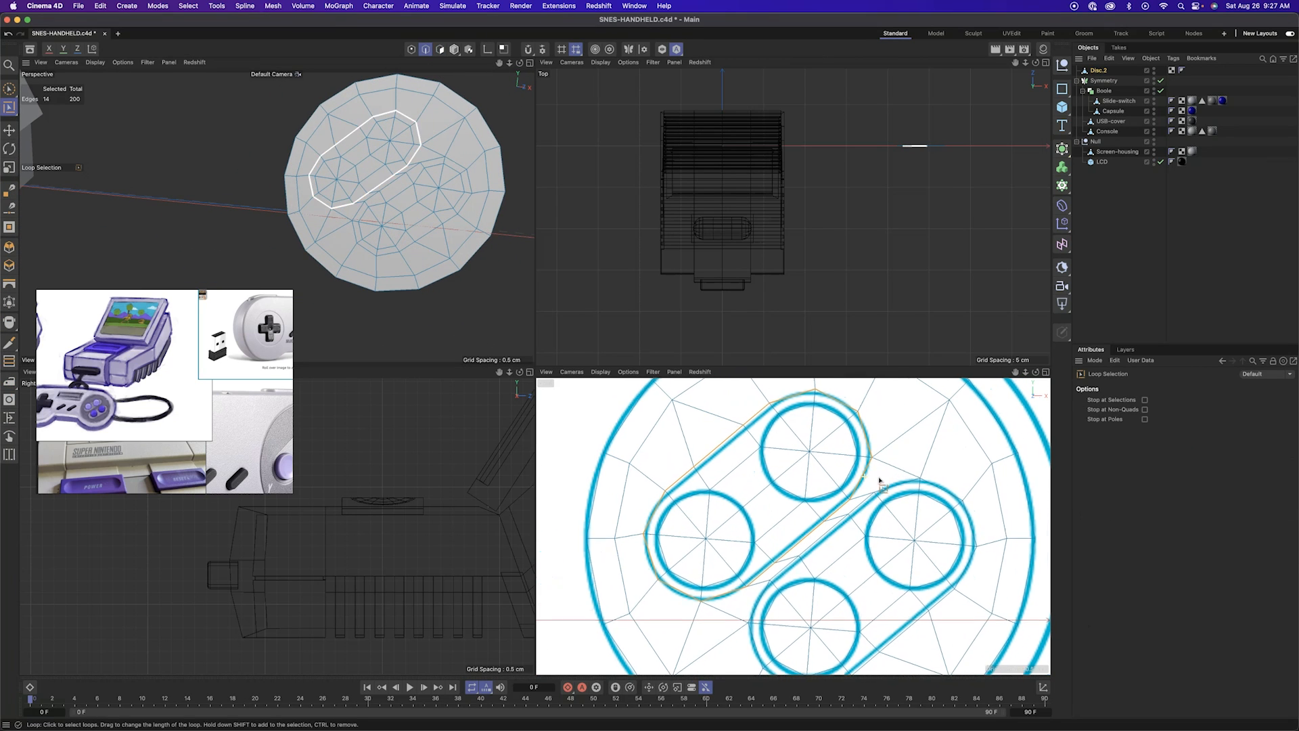
key(m)
key(o)
scroll(869, 438, up, 2)
ctrl+drag(869, 438, 864, 440)
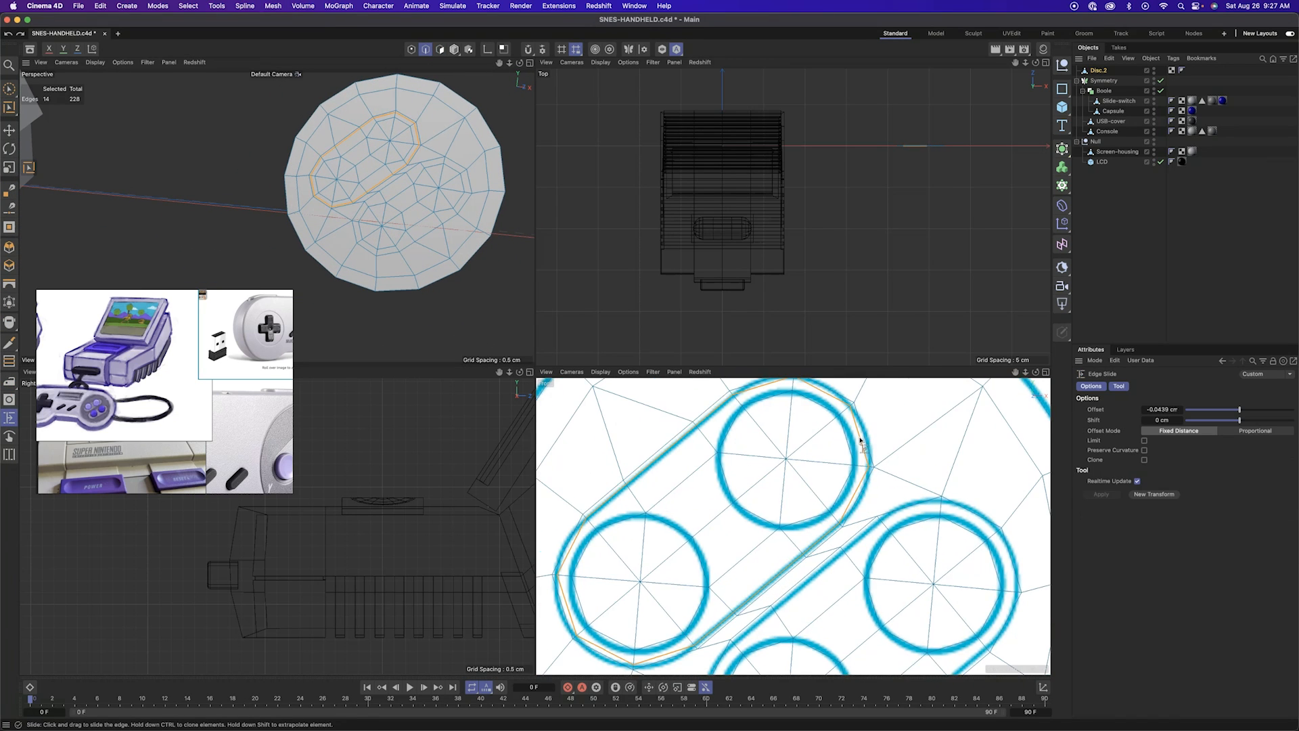
Select the edge loop around the lower-right pill and slide a cloned loop slightly inward
scroll(928, 512, down, 3)
key(u)
key(l)
click(898, 652)
scroll(945, 561, up, 2)
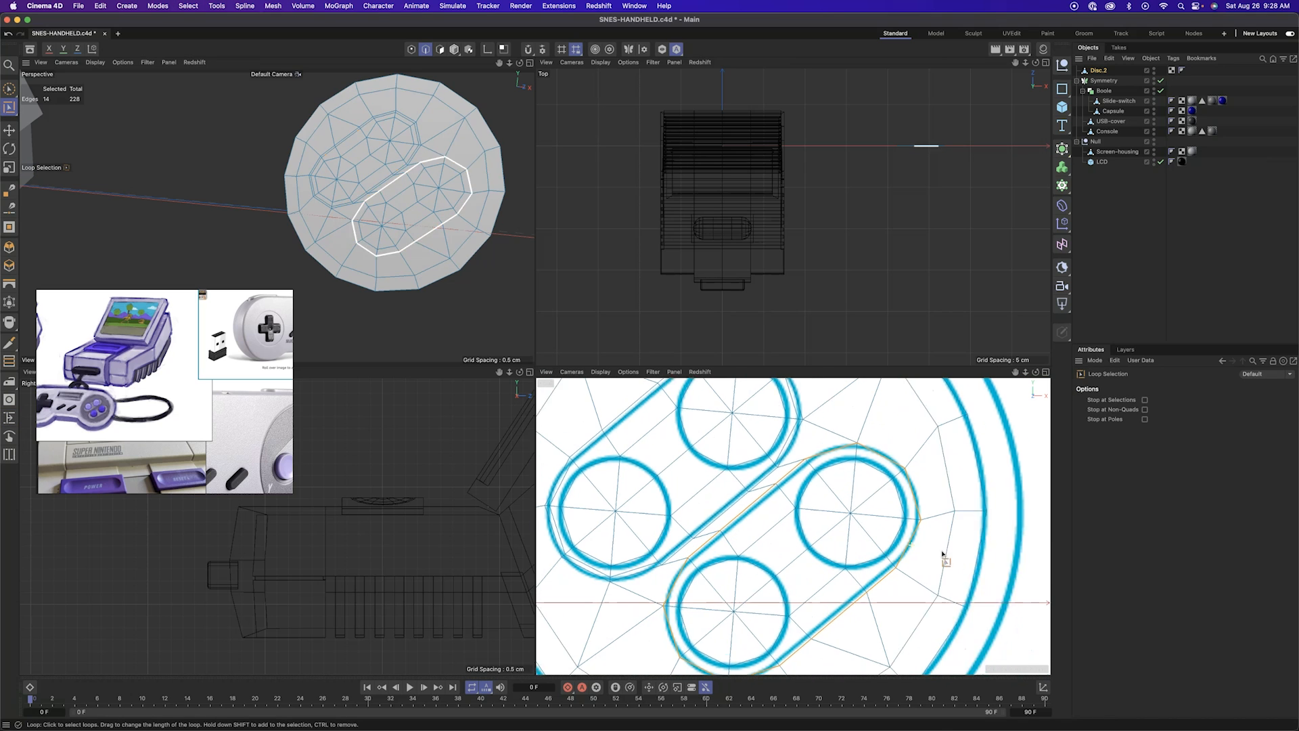
key(m)
key(o)
ctrl+drag(907, 552, 901, 550)
Select the edge loop around the right button circle and slide a cloned loop by about 0.05 cm
scroll(974, 484, down, 3)
key(u)
key(l)
key(e)
click(972, 482)
scroll(841, 512, down, 5)
scroll(843, 516, up, 8)
scroll(819, 584, down, 1)
alt+middle_drag(814, 584, 743, 584)
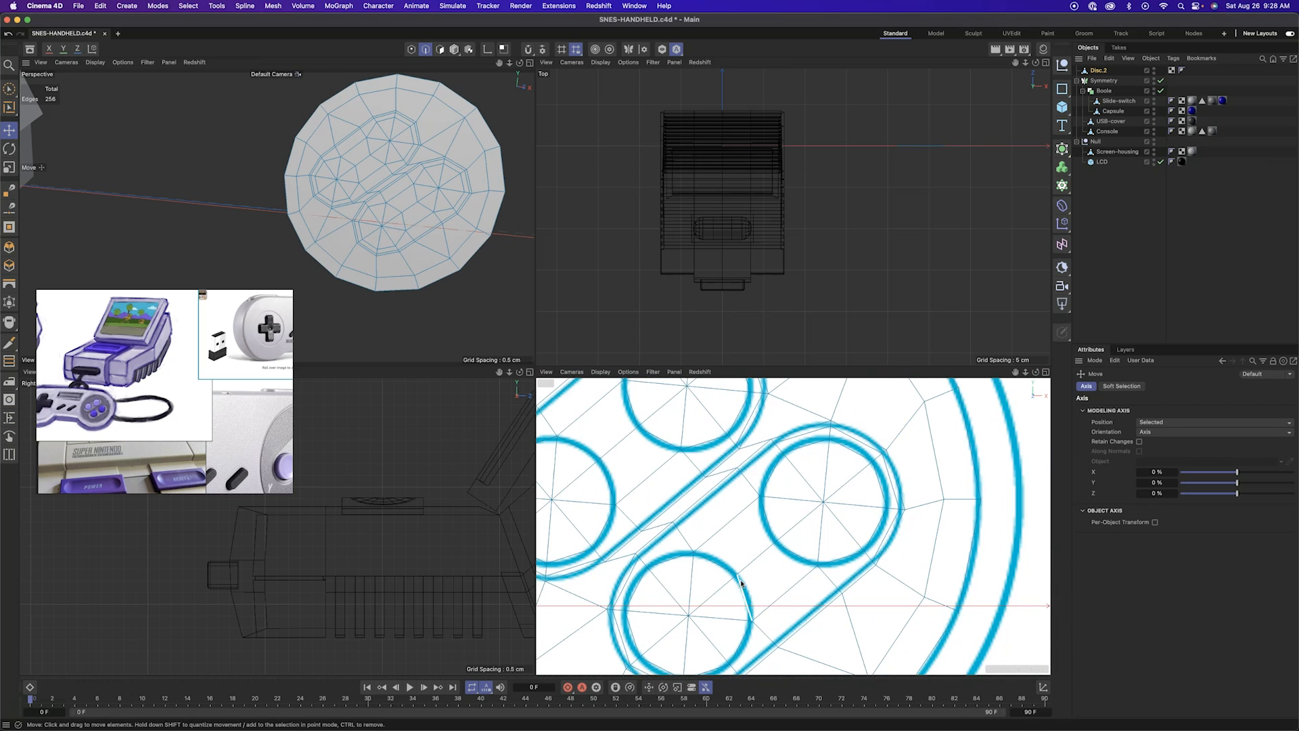
double_click(844, 561)
key(m)
key(o)
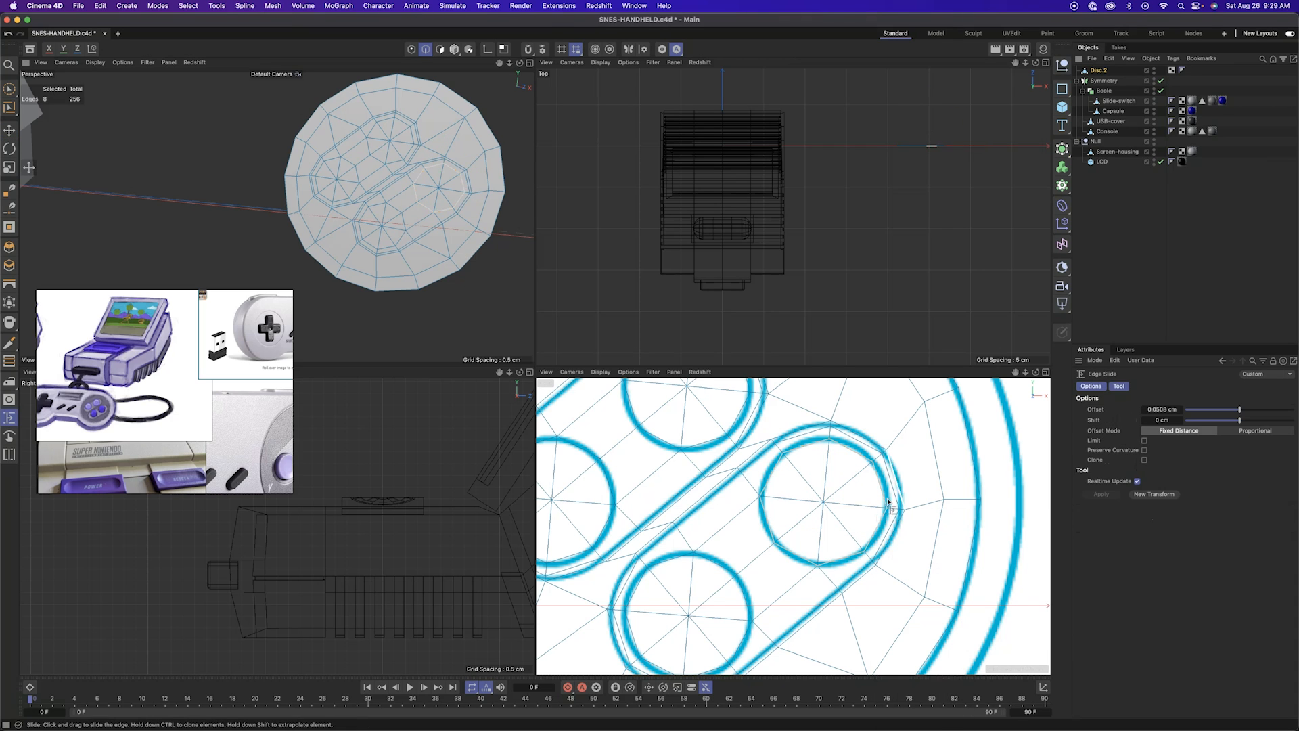
Clone a slightly offset edge loop around each of the other three button circles with Edge Slide
key(u)
key(l)
click(747, 597)
key(m)
key(o)
ctrl+drag(748, 599, 753, 596)
key(u)
key(l)
mouse_move(613, 488)
alt+middle_down()
mouse_move(750, 505)
mouse_move(647, 601)
alt+middle_up()
click(676, 566)
key(m)
key(o)
ctrl+drag(676, 565, 672, 569)
key(u)
key(l)
Select the outer ring's polygon loop and scale out a new ring to the blueprint's controller outline
alt+right_drag(702, 474, 582, 414)
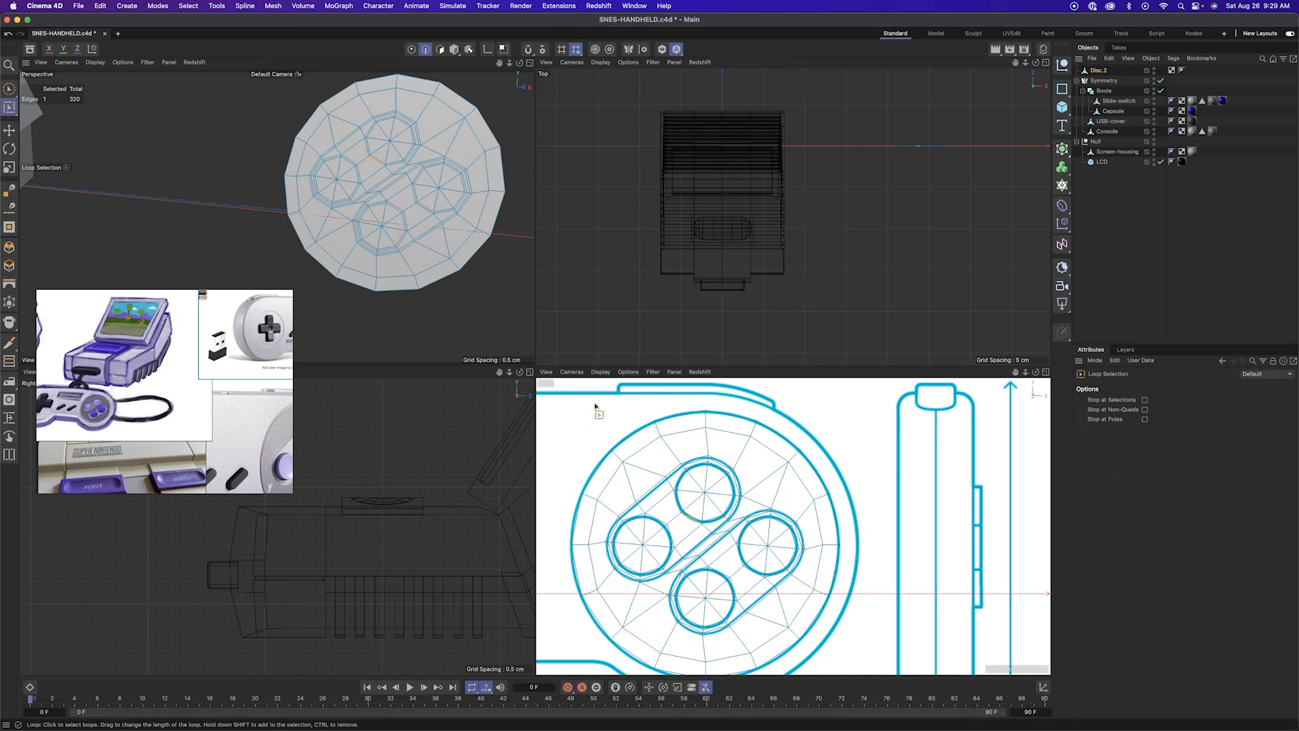
alt+right_drag(747, 515, 681, 530)
alt+middle_drag(681, 530, 705, 492)
key(Return)
click(779, 563)
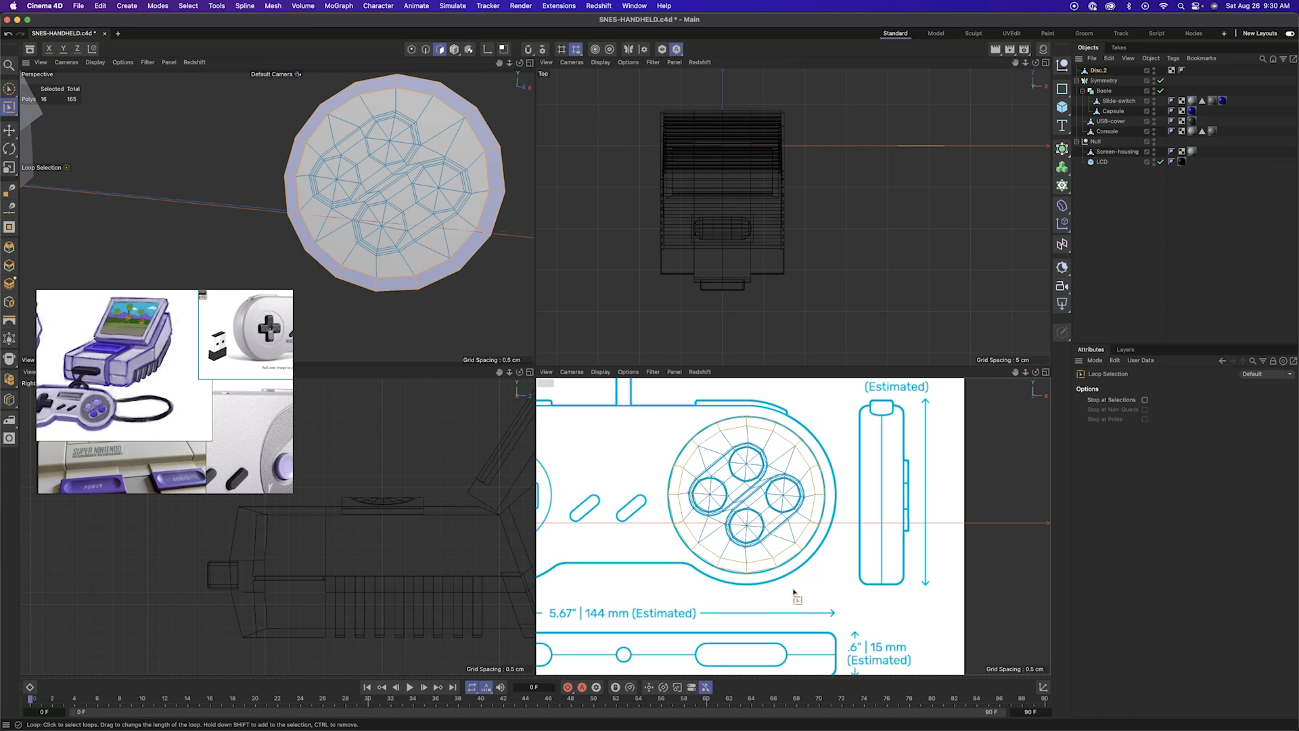
key(t)
drag(800, 583, 897, 599)
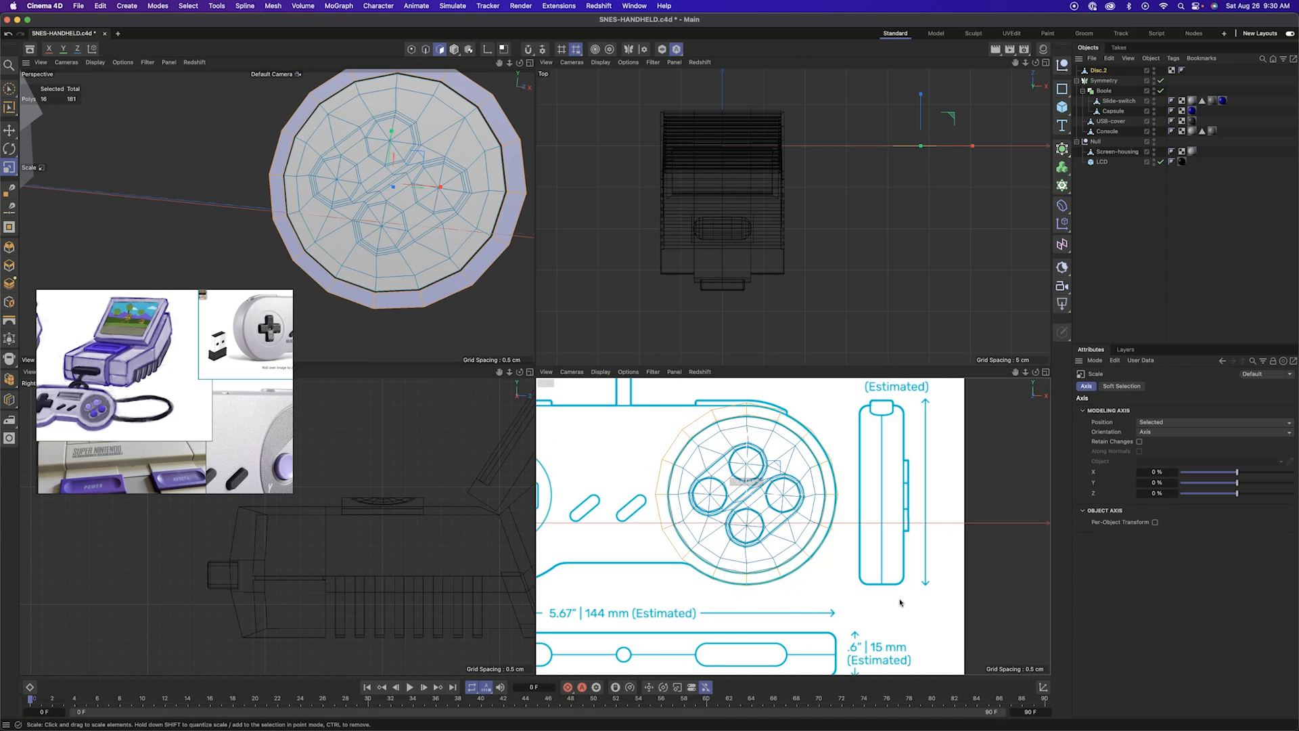
Copy the outer ring polygons around the blueprint's D-pad and fill the ring's missing segment with the Polygon Pen
scroll(862, 525, up, 5)
scroll(861, 525, down, 3)
scroll(197, 405, up, 3)
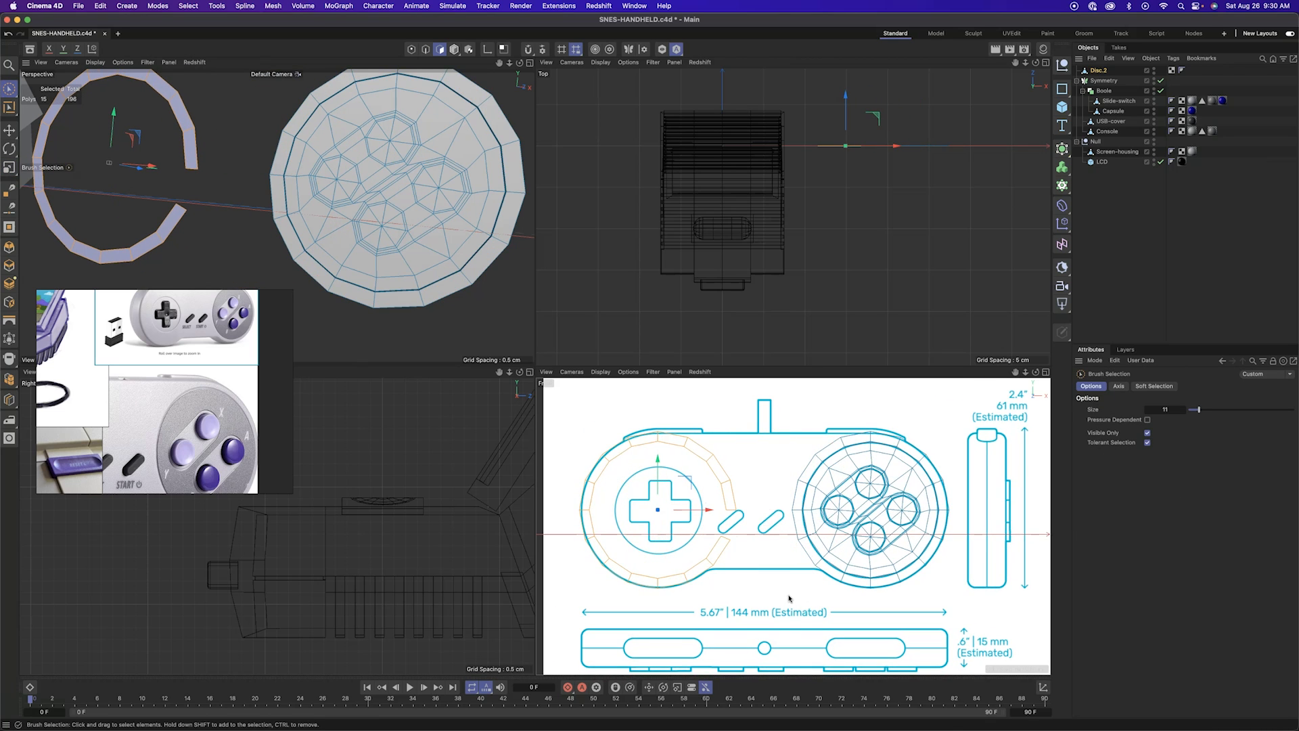
scroll(735, 583, up, 5)
double_click(856, 540)
click(793, 542)
key(m)
key(e)
ctrl+drag(716, 538, 720, 496)
key(space)
scroll(807, 592, down, 3)
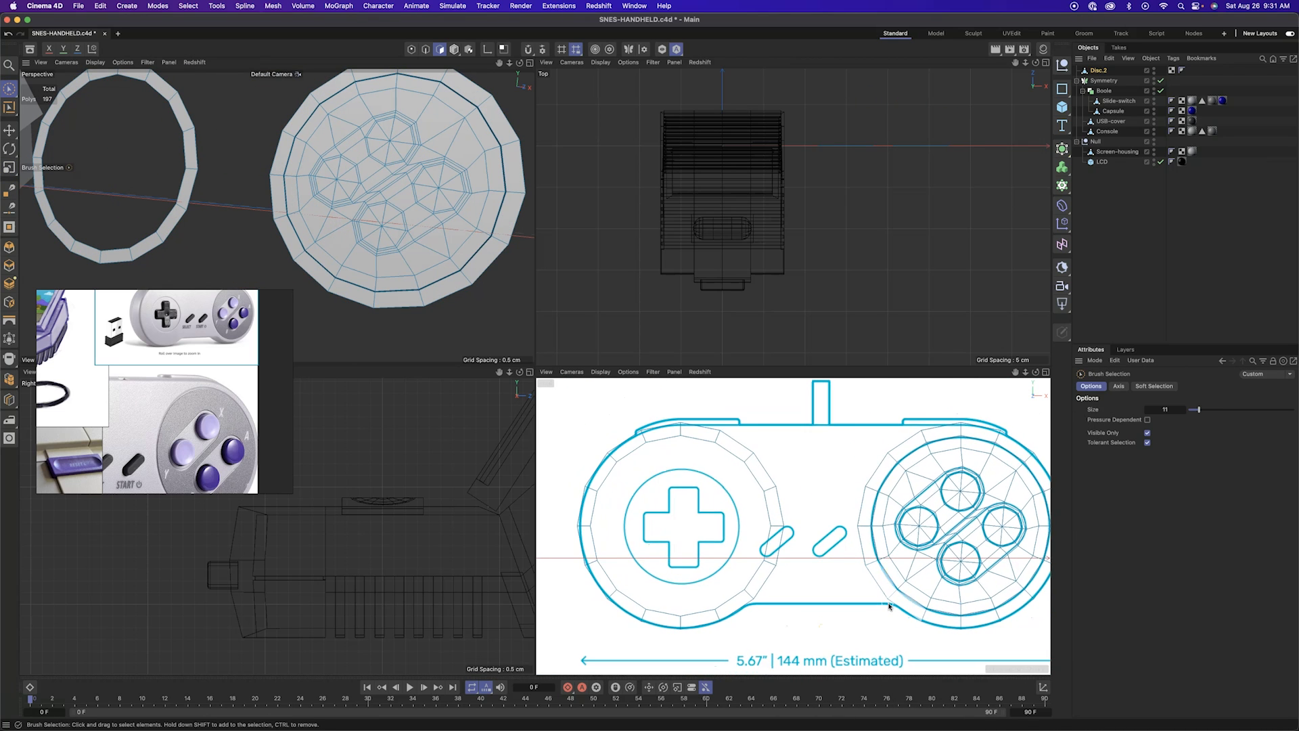
Bridge the D-pad ring and the button disc with polygons that follow the controller's central body outline
scroll(711, 626, up, 3)
click(701, 393)
click(733, 439)
click(857, 440)
click(888, 392)
alt+middle_drag(891, 393, 919, 526)
scroll(765, 473, down, 5)
alt+middle_drag(766, 473, 769, 522)
scroll(769, 522, up, 4)
scroll(925, 509, down, 3)
key(space)
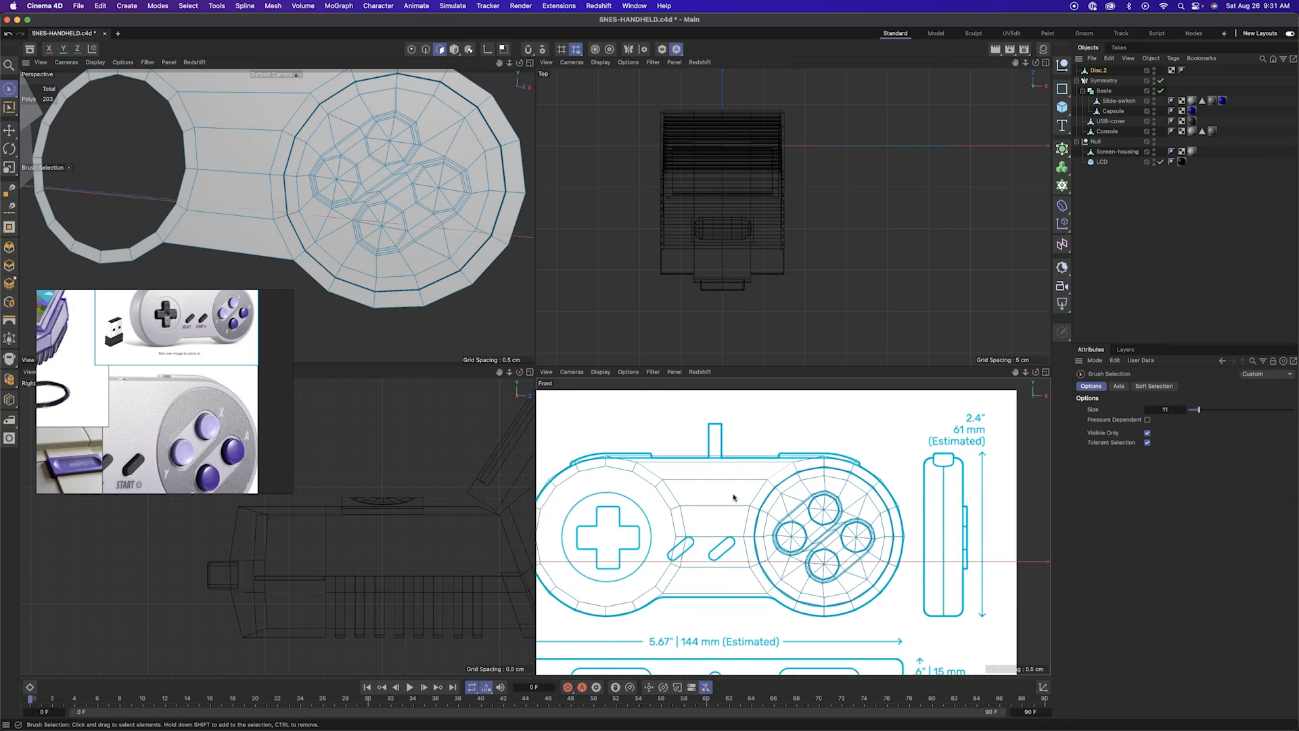
Close the hole inside the D-pad ring and inset the new polygon by about 1.04 cm to the blueprint's D-pad circle
alt+middle_drag(660, 520, 823, 526)
key(m)
key(d)
click(821, 501)
key(space)
click(801, 496)
key(i)
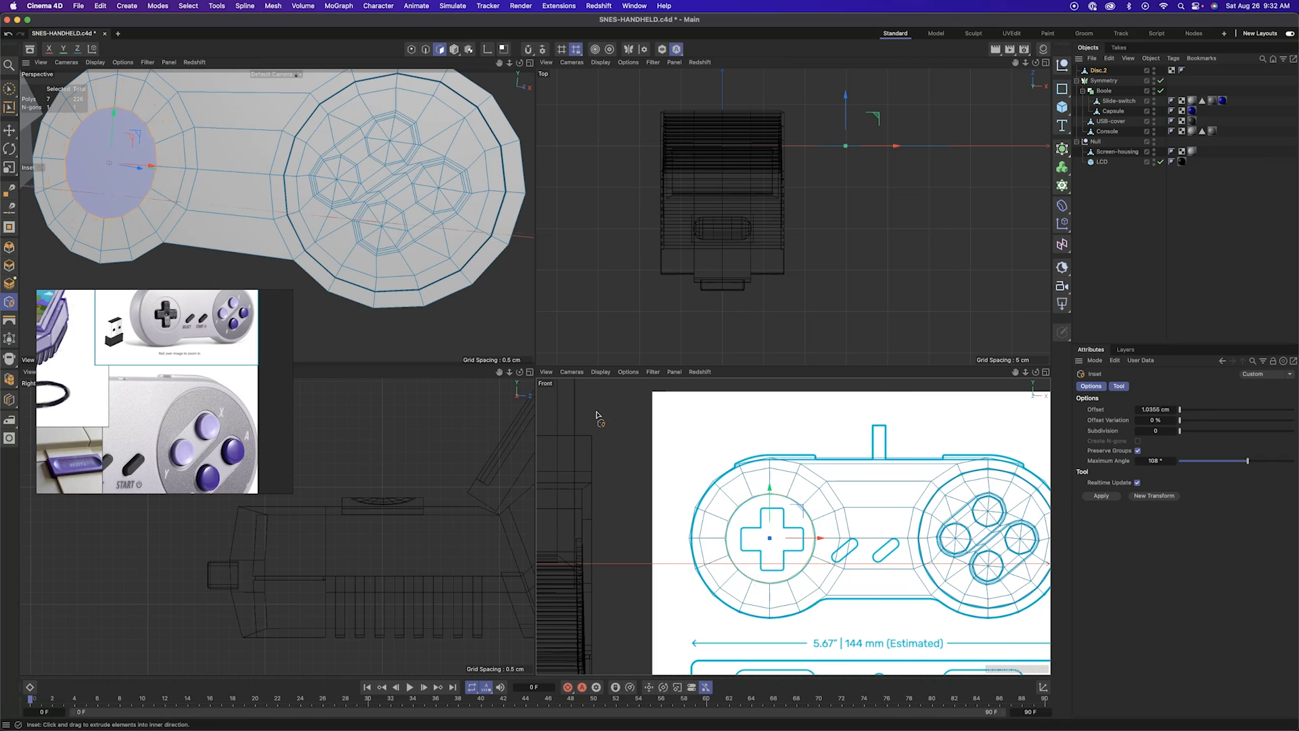
key(space)
click(825, 498)
click(830, 429)
alt+middle_drag(829, 429, 712, 421)
scroll(357, 237, down, 5)
alt+drag(357, 237, 359, 236)
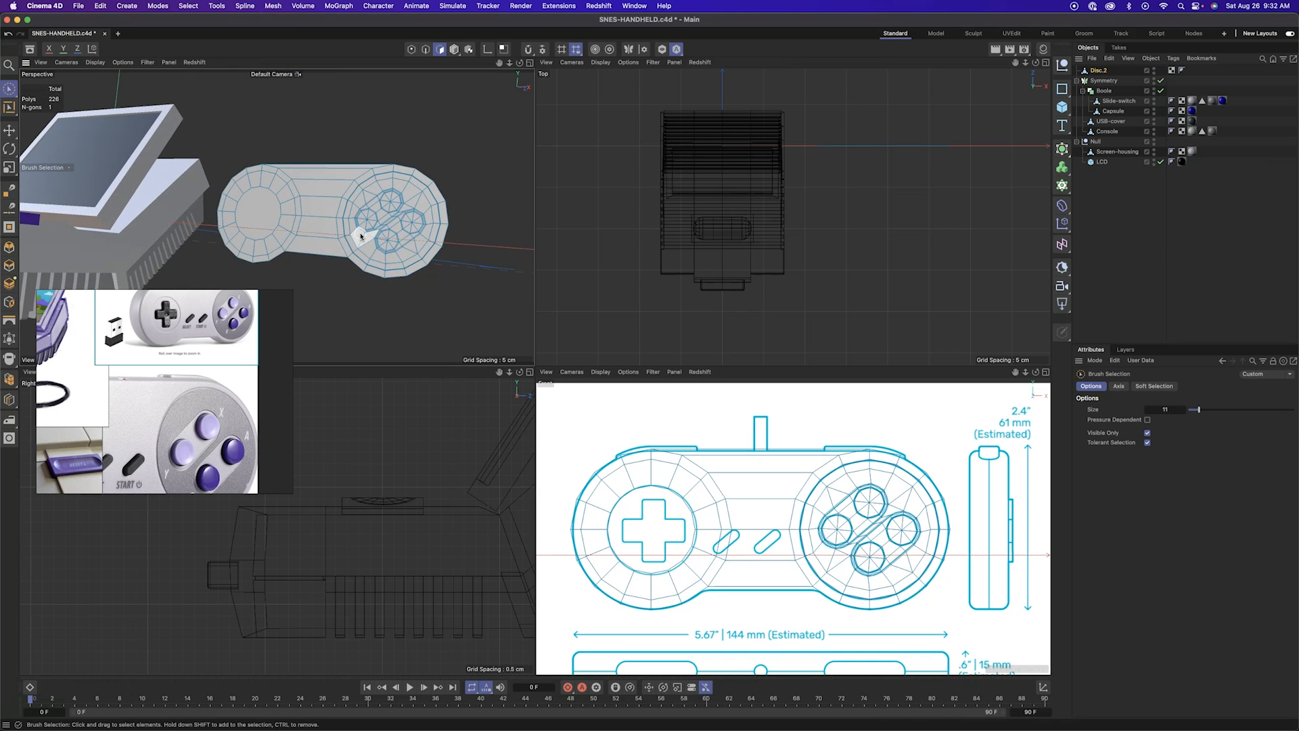
Cut a vertical edge loop through the middle of the controller body and bevel it by about 0.19 cm with 0 subdivisions
scroll(867, 534, up, 5)
scroll(925, 542, down, 3)
mouse_move(778, 561)
alt+middle_down()
mouse_move(826, 513)
mouse_move(777, 553)
alt+middle_up()
scroll(820, 597, down, 4)
scroll(767, 583, up, 3)
key(m)
key(l)
click(427, 53)
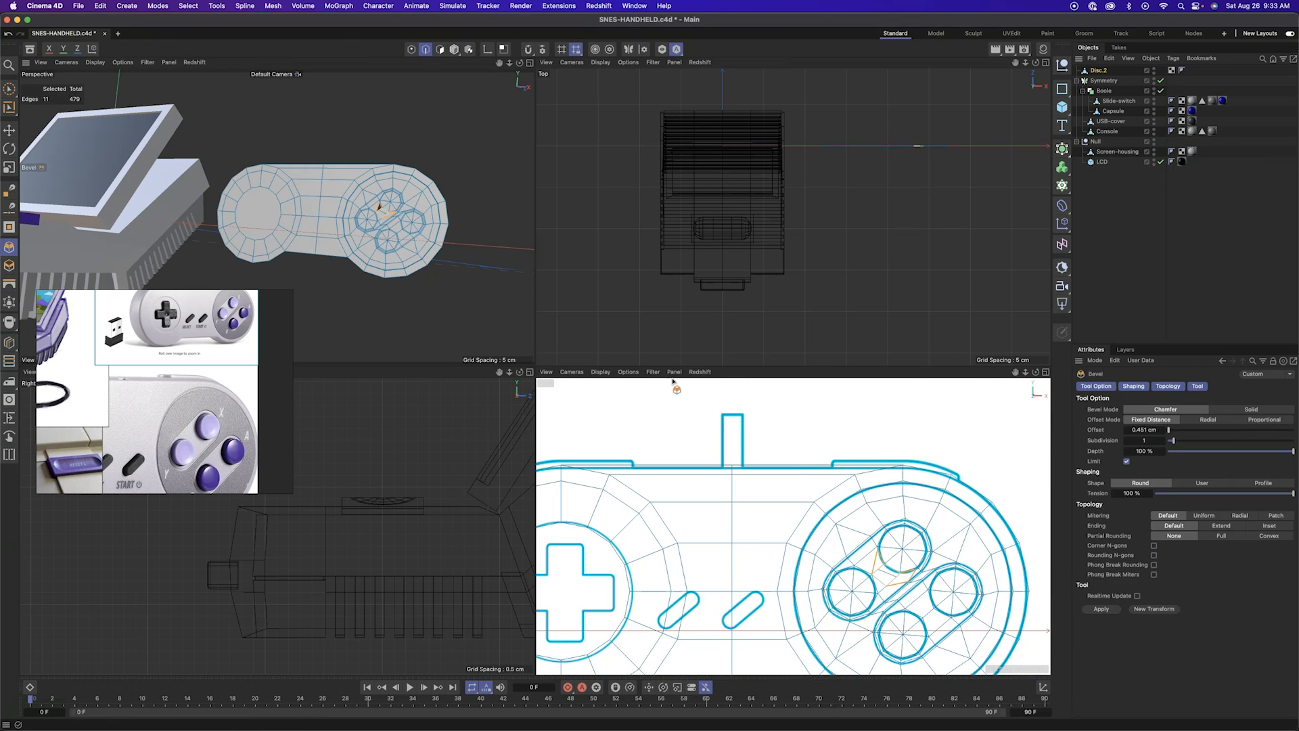
key(m)
key(s)
drag(735, 515, 741, 571)
scroll(805, 415, down, 3)
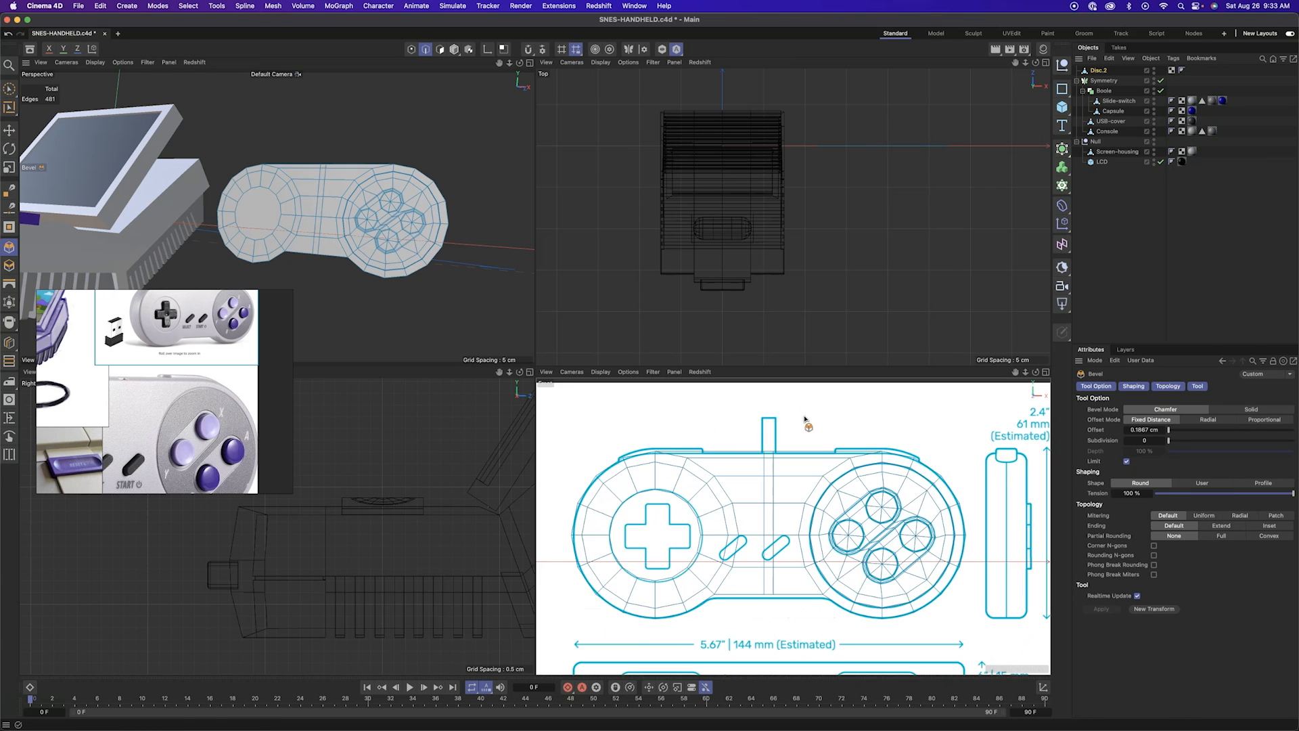
Place a separate four-sided polygon over the blueprint's left slanted slot and fit it to the slot's length and angle
scroll(751, 531, up, 4)
key(e)
click(747, 526)
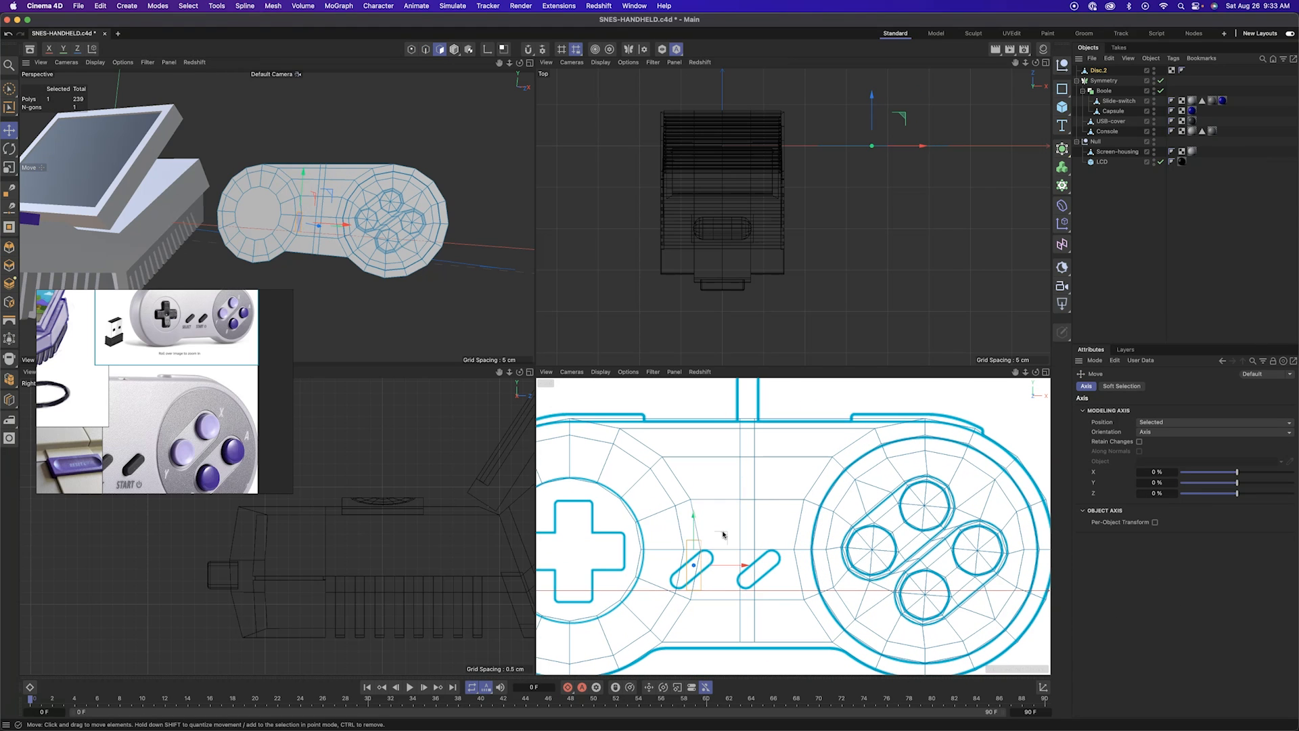
scroll(723, 534, up, 5)
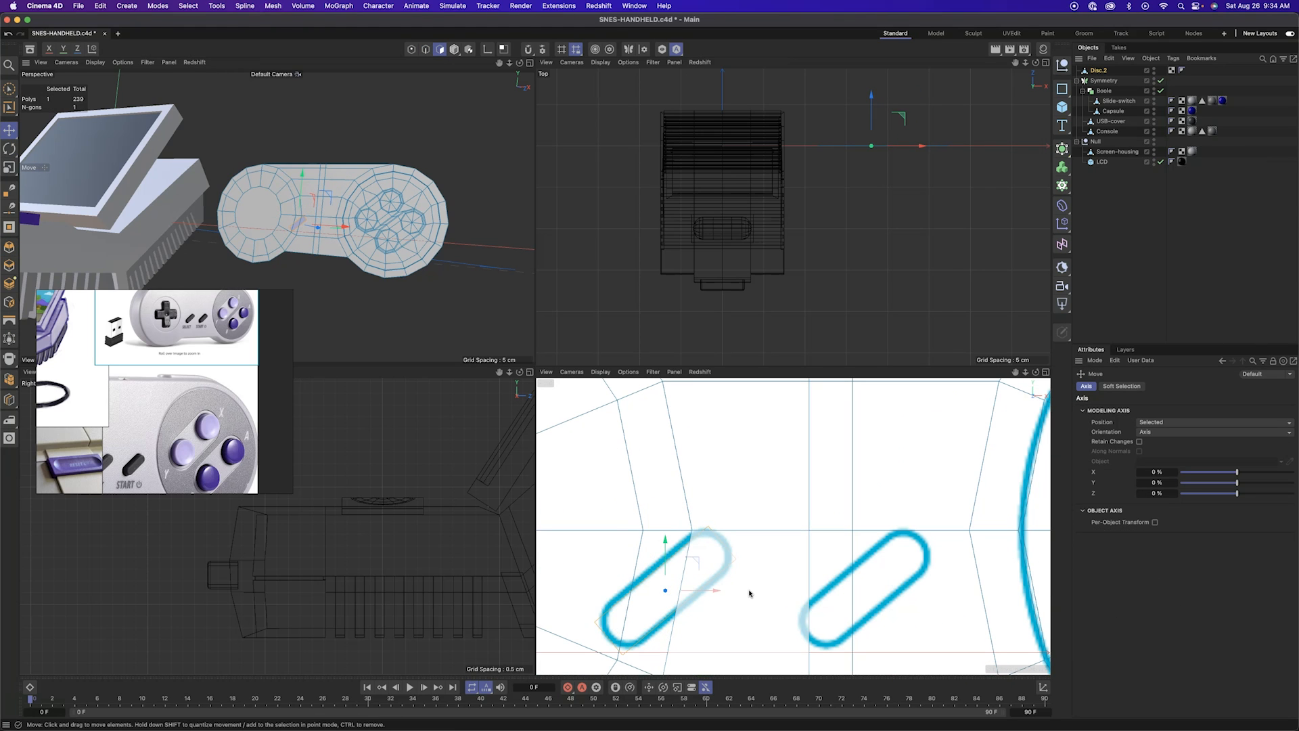
key(t)
scroll(807, 484, down, 1)
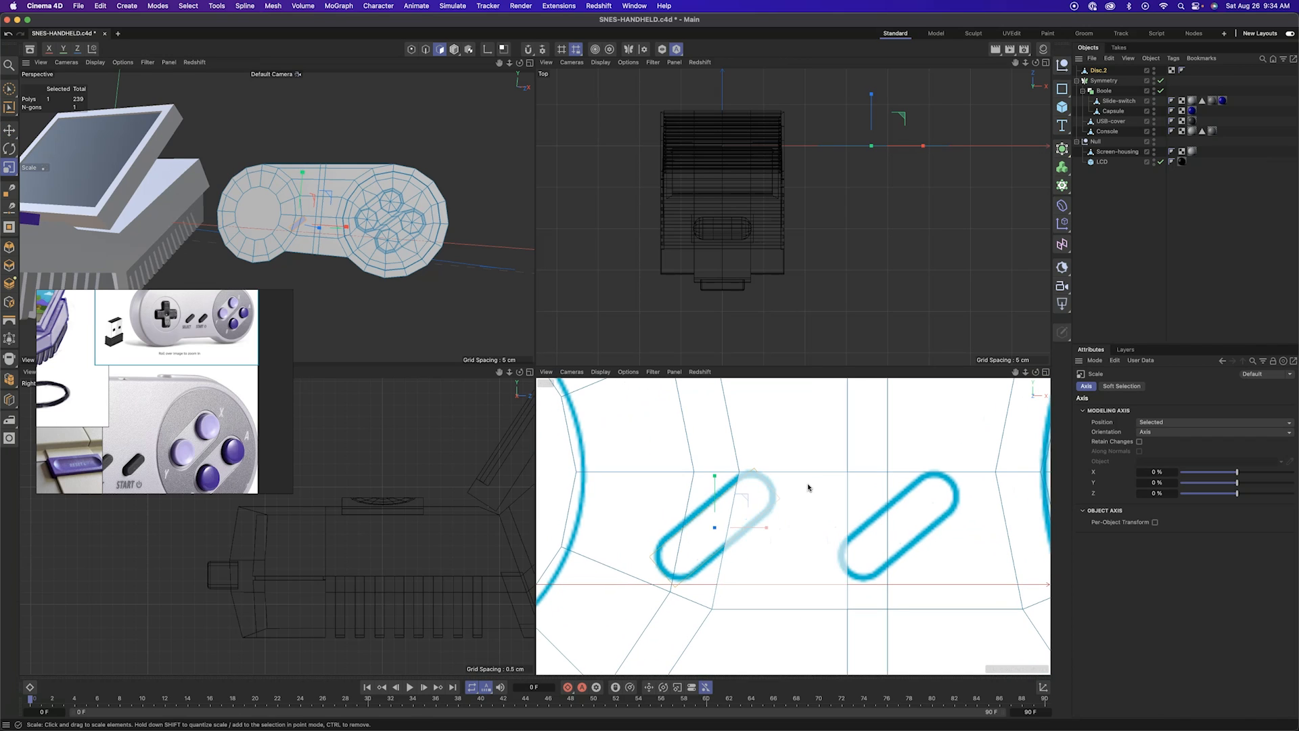
Bevel the slot polygon's four corner points to match the blueprint slot's rounded ends
key(Return)
double_click(677, 587)
key(m)
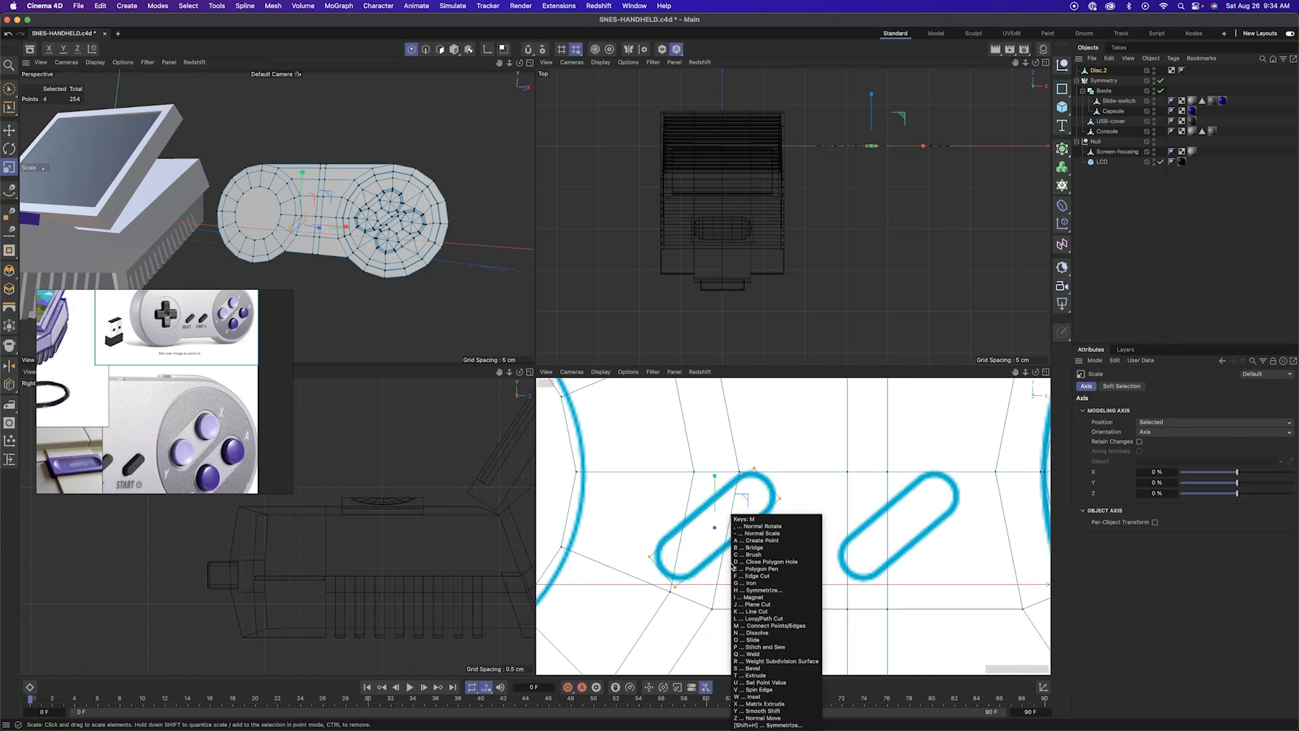
key(s)
drag(686, 554, 699, 553)
key(9)
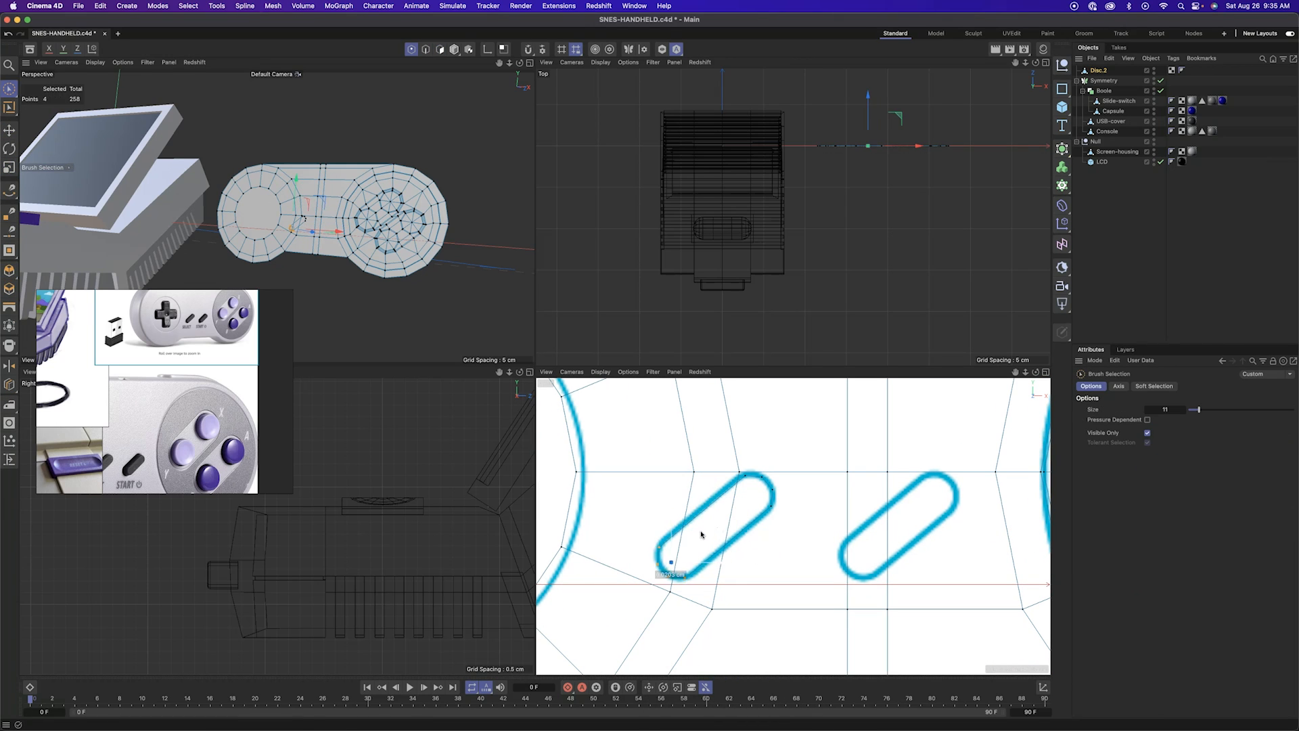
Connect the slot polygon's bevelled corner points across both rounded ends and cut an edge loop across its middle at 50 %
scroll(769, 536, down, 3)
scroll(767, 537, up, 2)
key(m)
key(e)
click(747, 481)
click(772, 509)
click(693, 575)
click(668, 545)
key(k)
key(l)
click(709, 520)
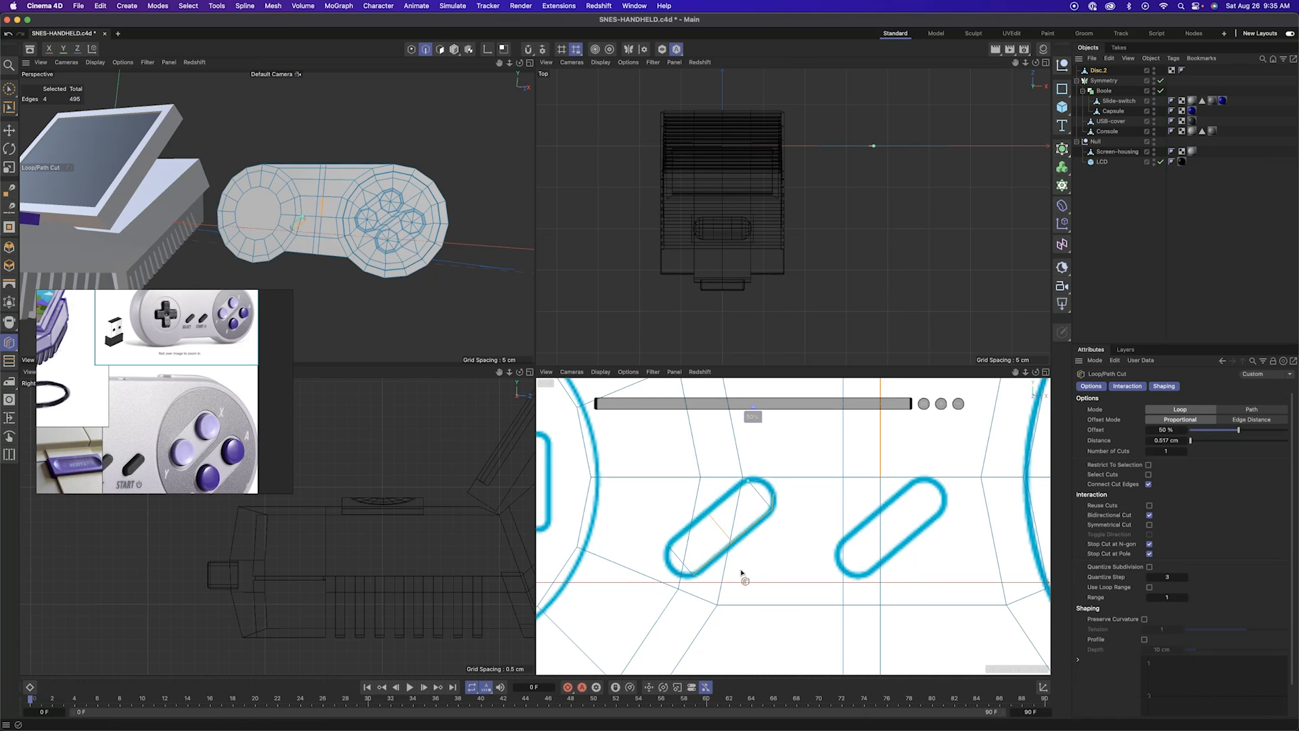
key(e)
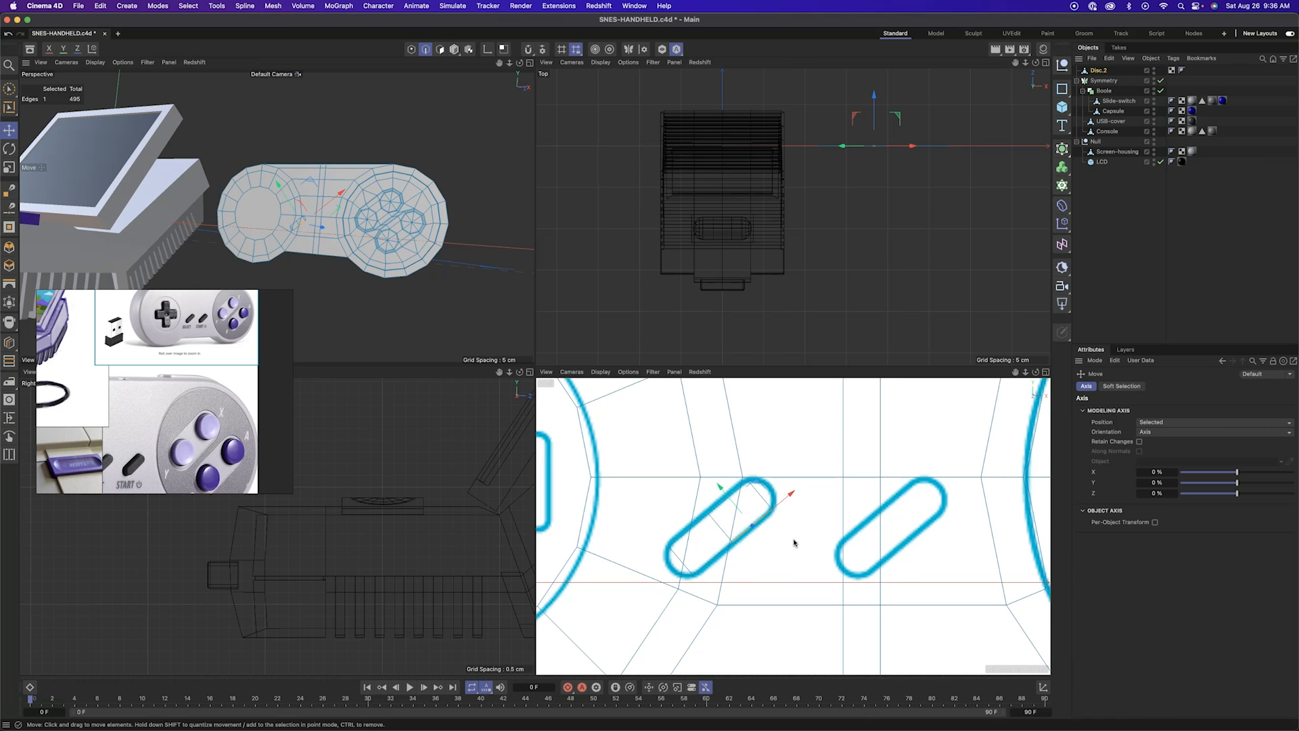
Loop-select the slot polygon's outline and extrude its edges outward into a narrow rim
key(u)
key(l)
click(672, 568)
key(e)
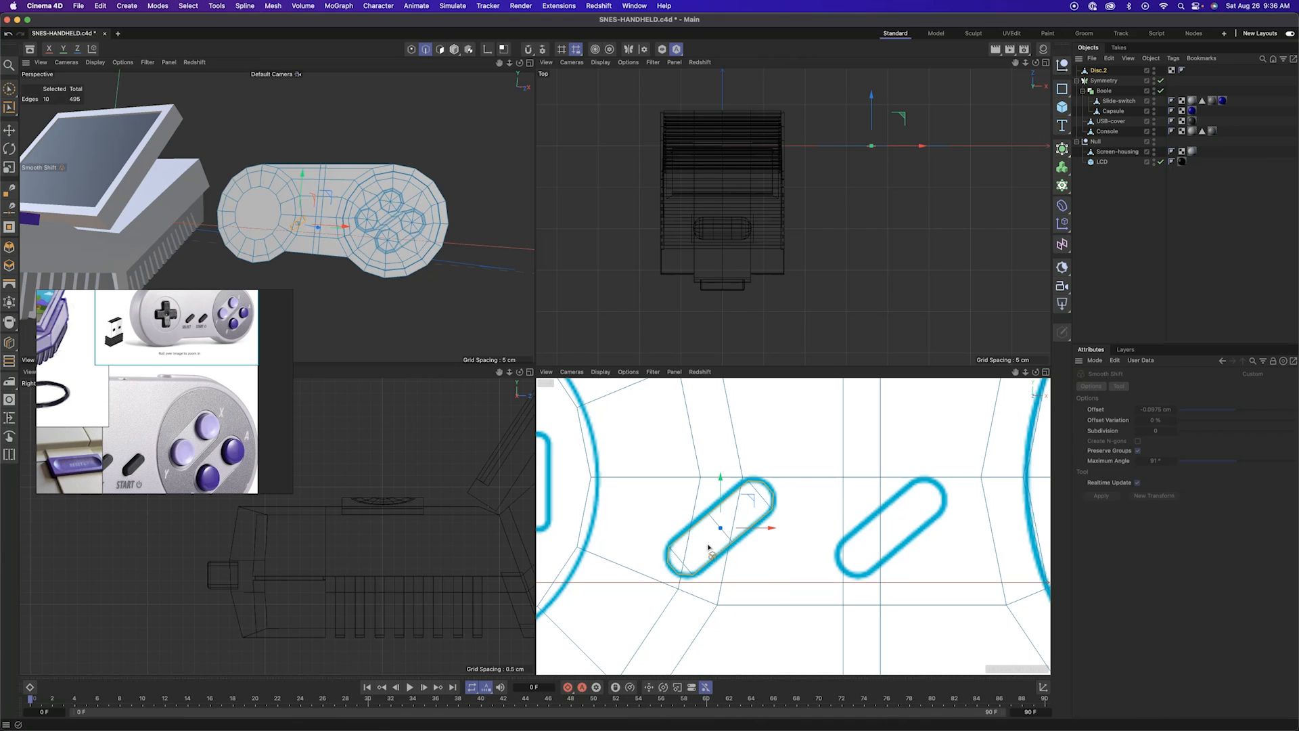
alt+right_drag(756, 502, 818, 528)
Adjust the rim's long side edges and end points to run evenly along the blueprint slot's outline
key(e)
click(686, 495)
shift+click(644, 529)
key(e)
click(730, 597)
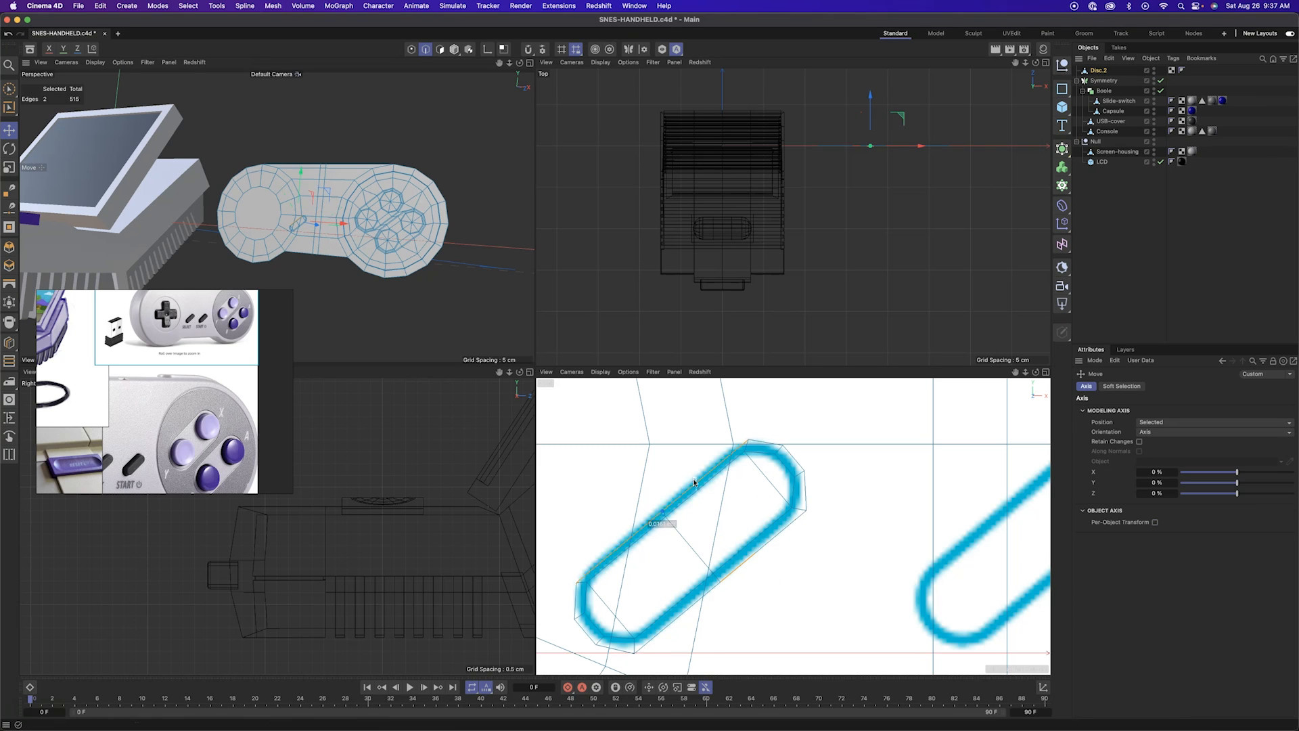
key(Return)
key(Return)
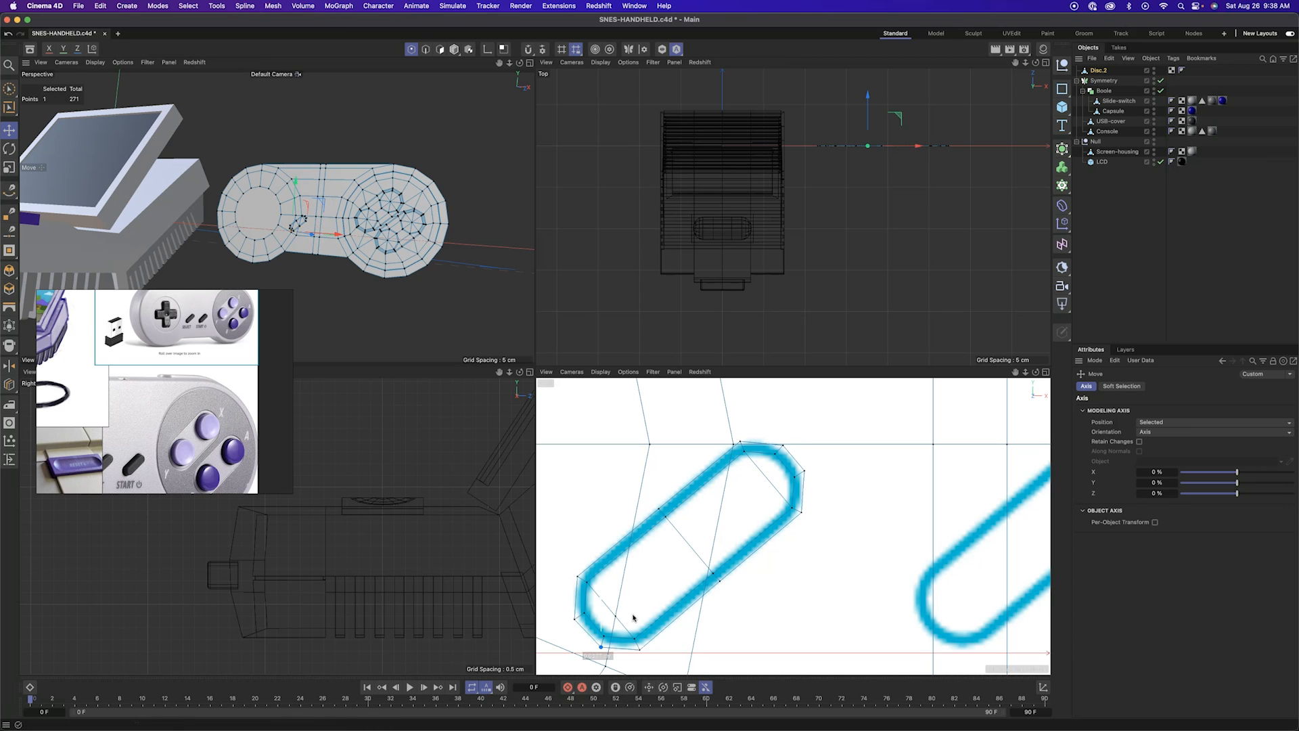
Remove the leftover body point and edge that run behind the left slot
scroll(856, 523, down, 5)
click(716, 580)
scroll(718, 581, up, 5)
scroll(719, 580, down, 1)
right_click(719, 580)
click(756, 473)
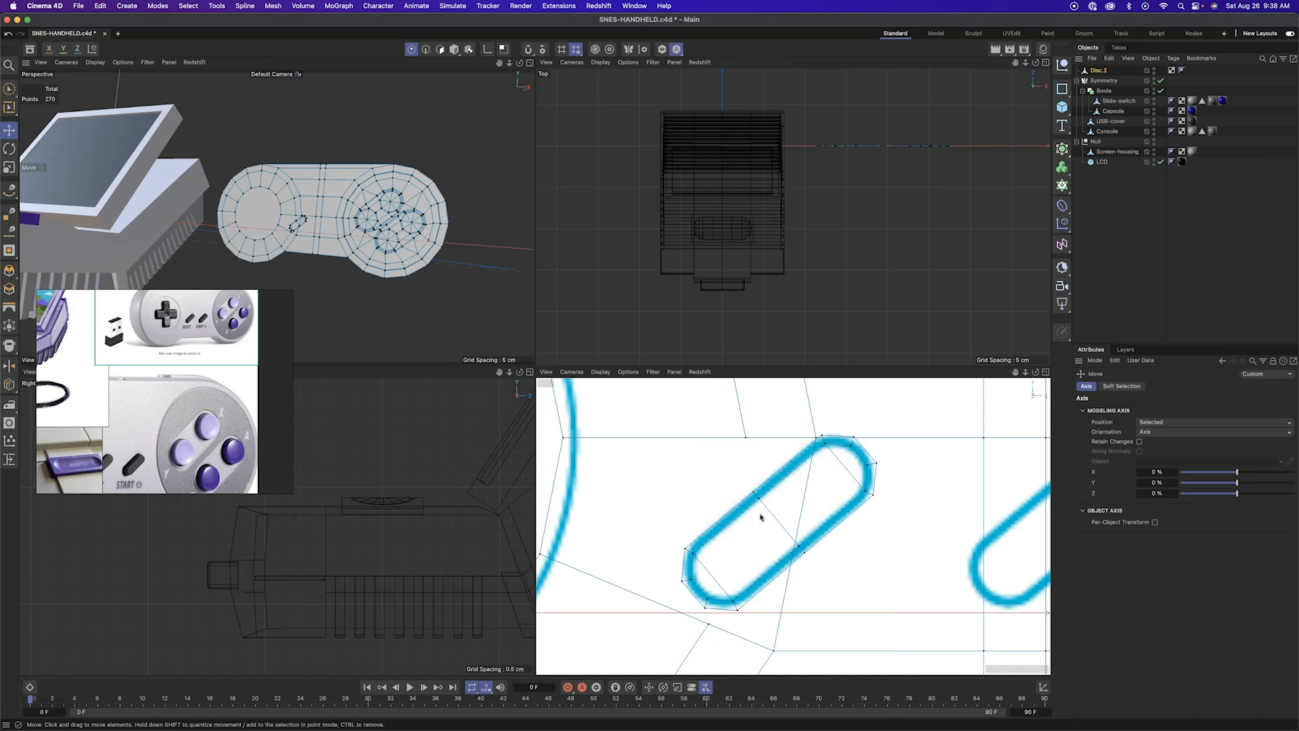
alt+right_drag(800, 521, 781, 530)
key(Return)
click(787, 594)
right_click(787, 595)
click(822, 566)
alt+right_drag(864, 592, 778, 559)
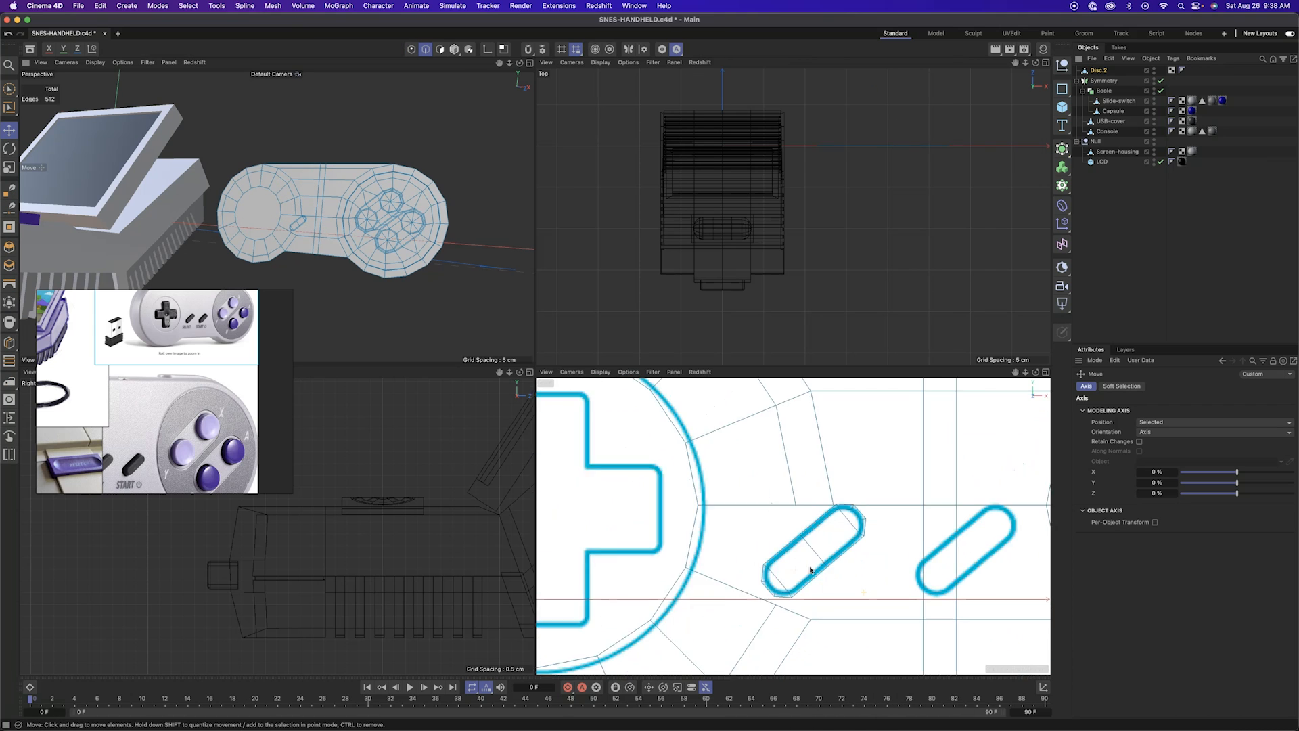
Select the body polygons around and below the two blueprint slots and melt them into one n-gon
alt+middle_drag(831, 588, 670, 522)
alt+right_drag(751, 612, 702, 569)
alt+middle_drag(701, 543, 713, 513)
key(Return)
key(space)
drag(658, 579, 781, 571)
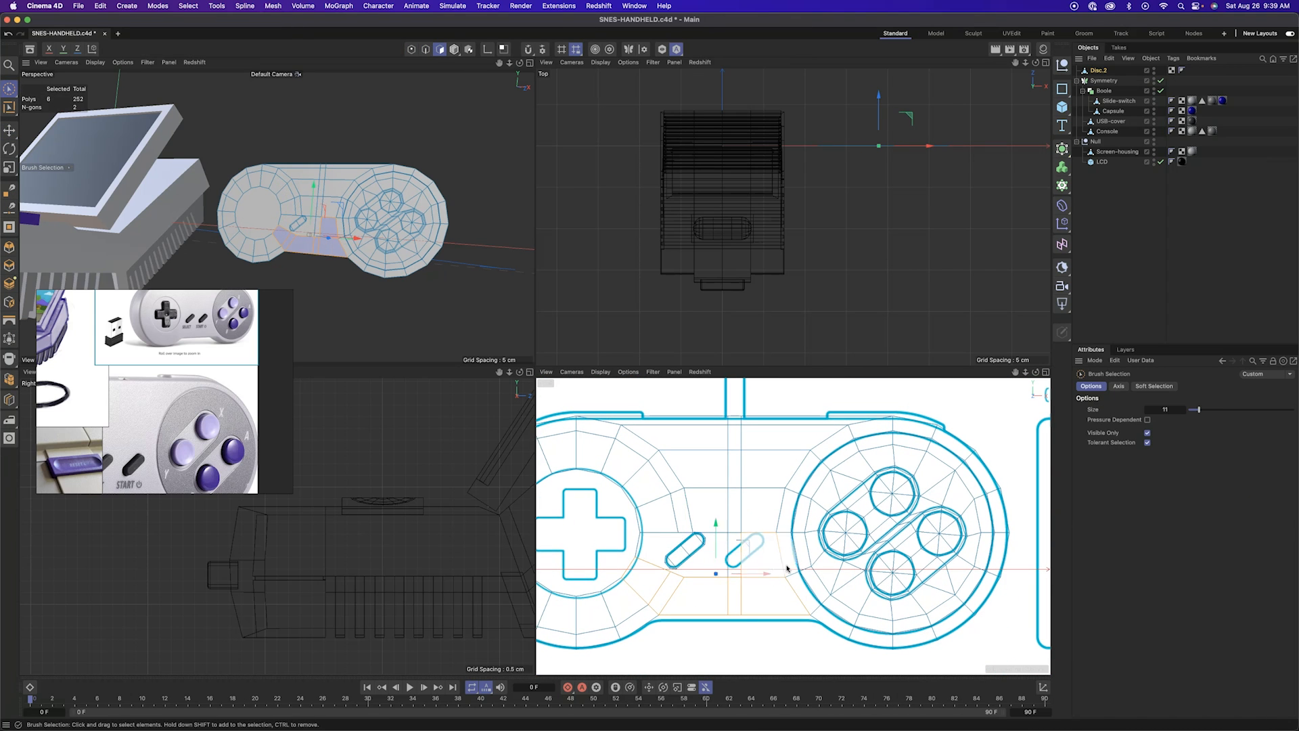
right_click(763, 506)
click(800, 436)
click(611, 312)
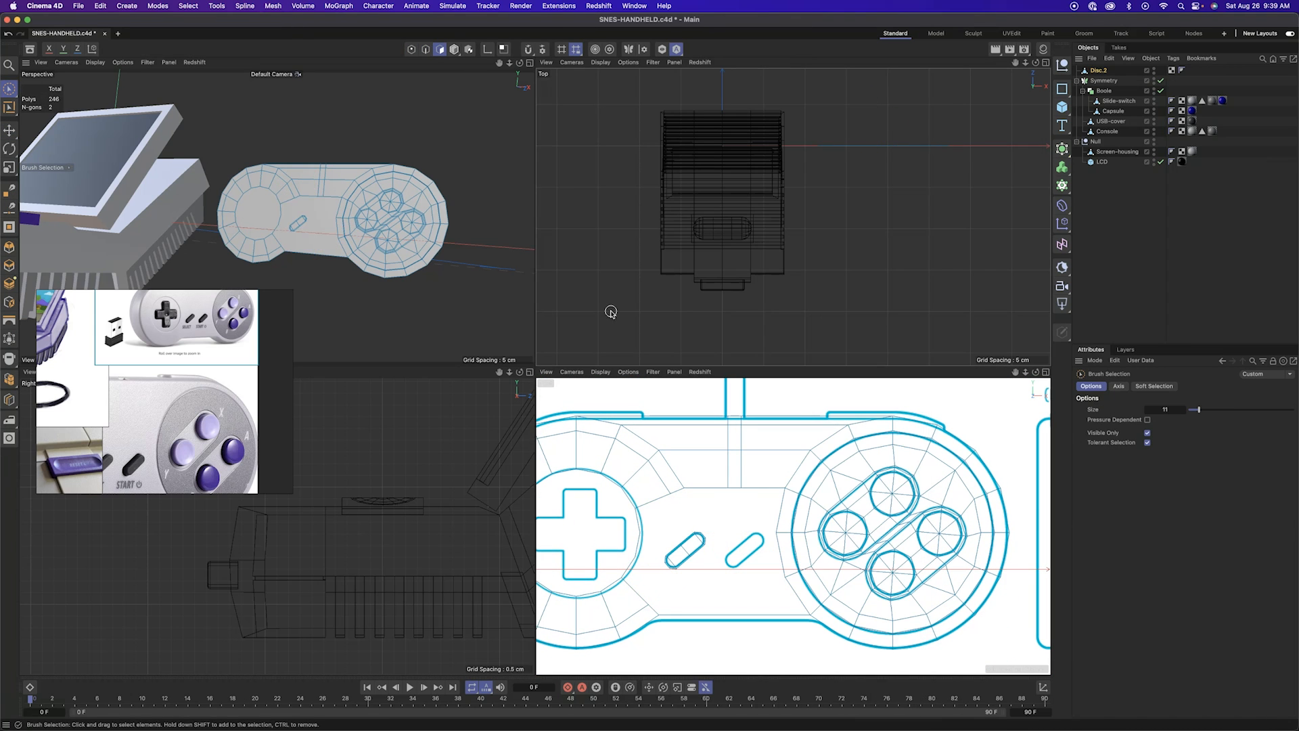
Duplicate the finished left slot polygons and position the copy over the blueprint's right slanted slot
double_click(686, 551)
alt+right_drag(688, 551, 690, 483)
alt+middle_drag(691, 483, 735, 479)
key(super+c)
key(super+v)
drag(777, 546, 840, 565)
click(585, 352)
Slide the edge loop around the D-pad circle by about 0.39 cm
key(Return)
double_click(676, 542)
mouse_move(649, 556)
alt+right_down()
mouse_move(687, 538)
mouse_move(636, 568)
alt+right_up()
key(e)
double_click(653, 455)
key(m)
key(o)
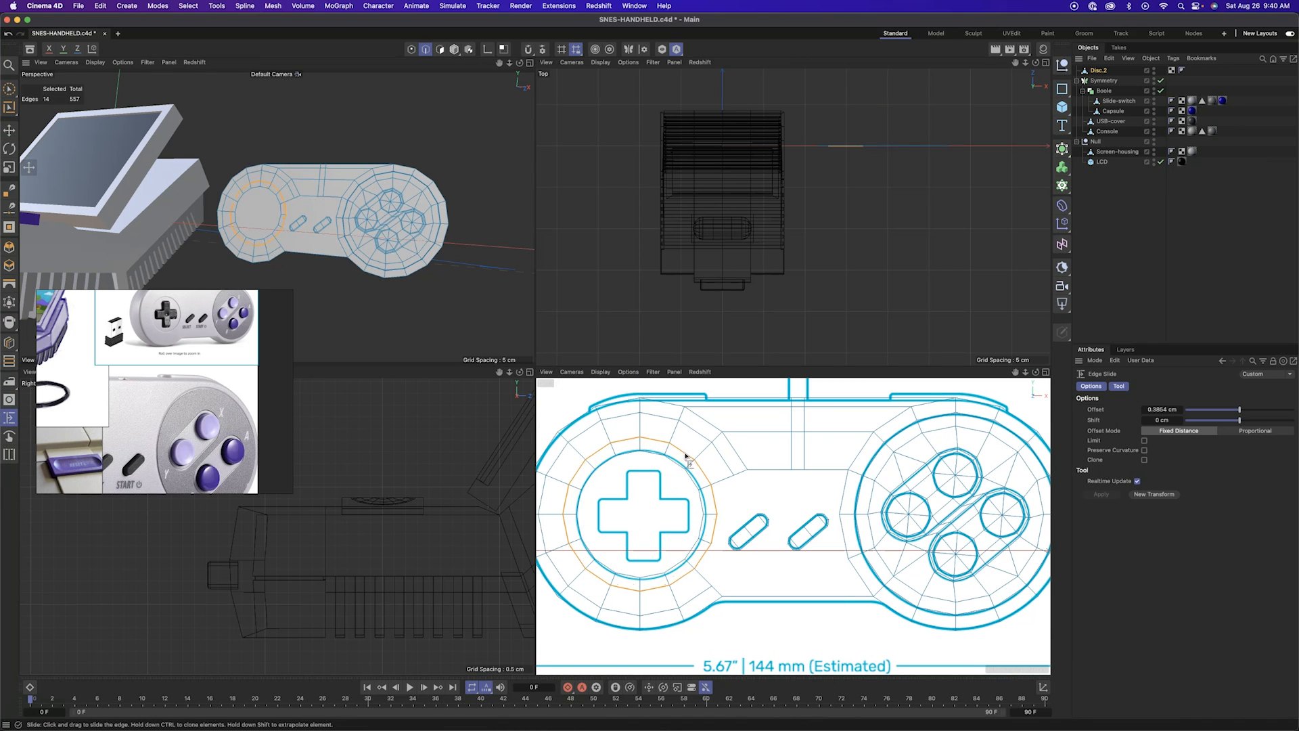
Delete the large n-gon that surrounds the two slots
key(space)
key(Return)
click(773, 495)
key(Delete)
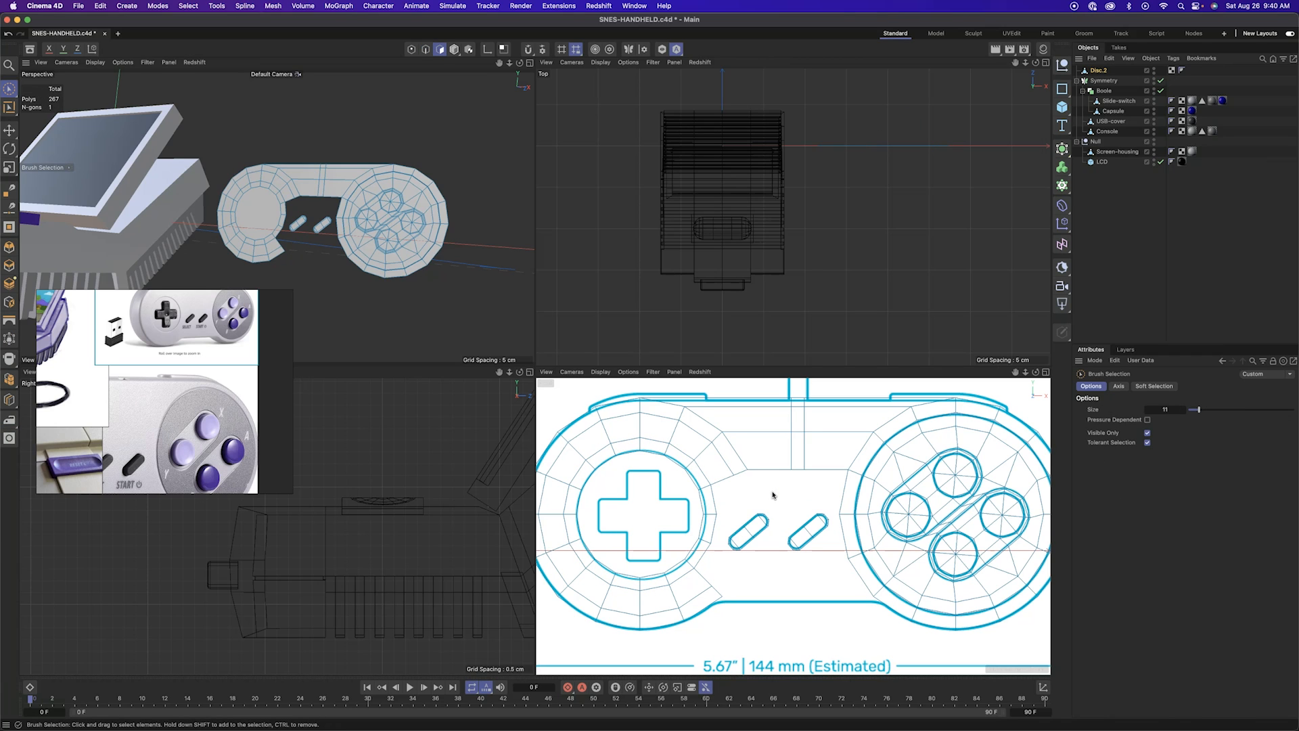
Bridge the opening's lower edge with a polygon strip and delete the polygon that fills the rest of the opening
key(m)
key(e)
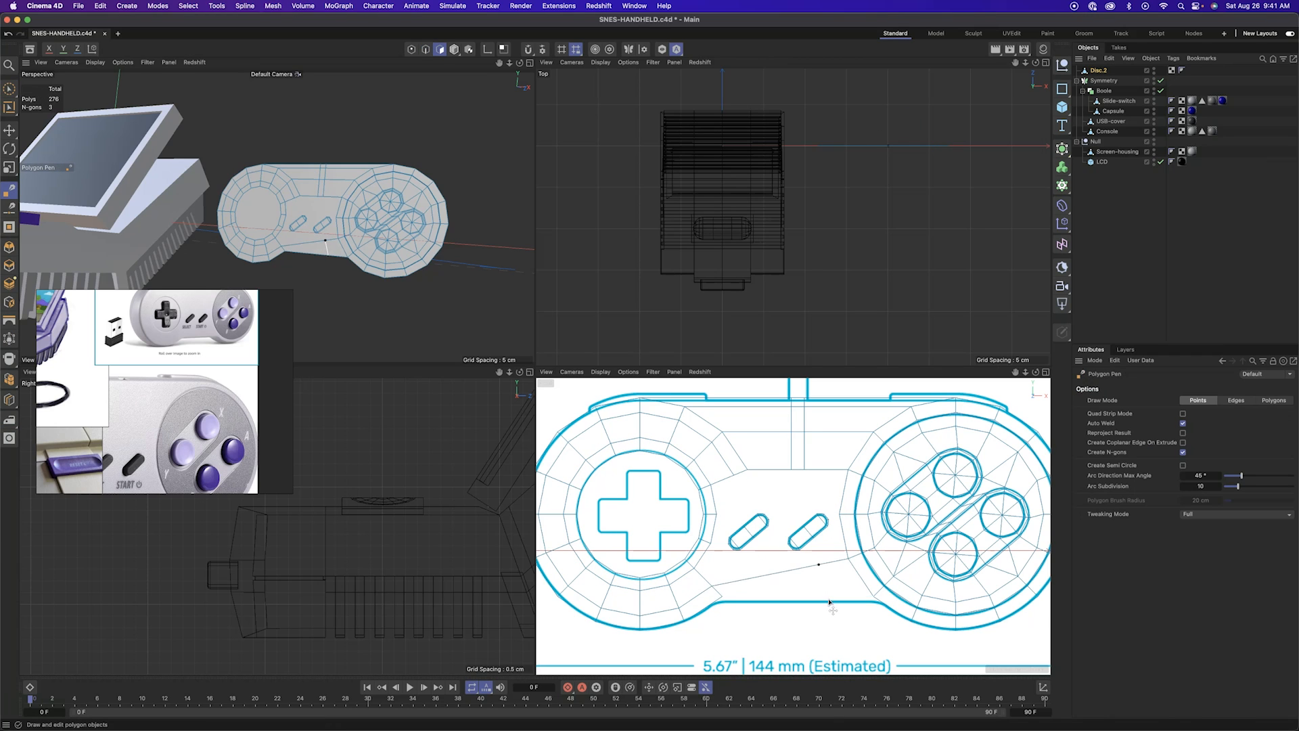
key(e)
click(774, 495)
key(Delete)
key(Return)
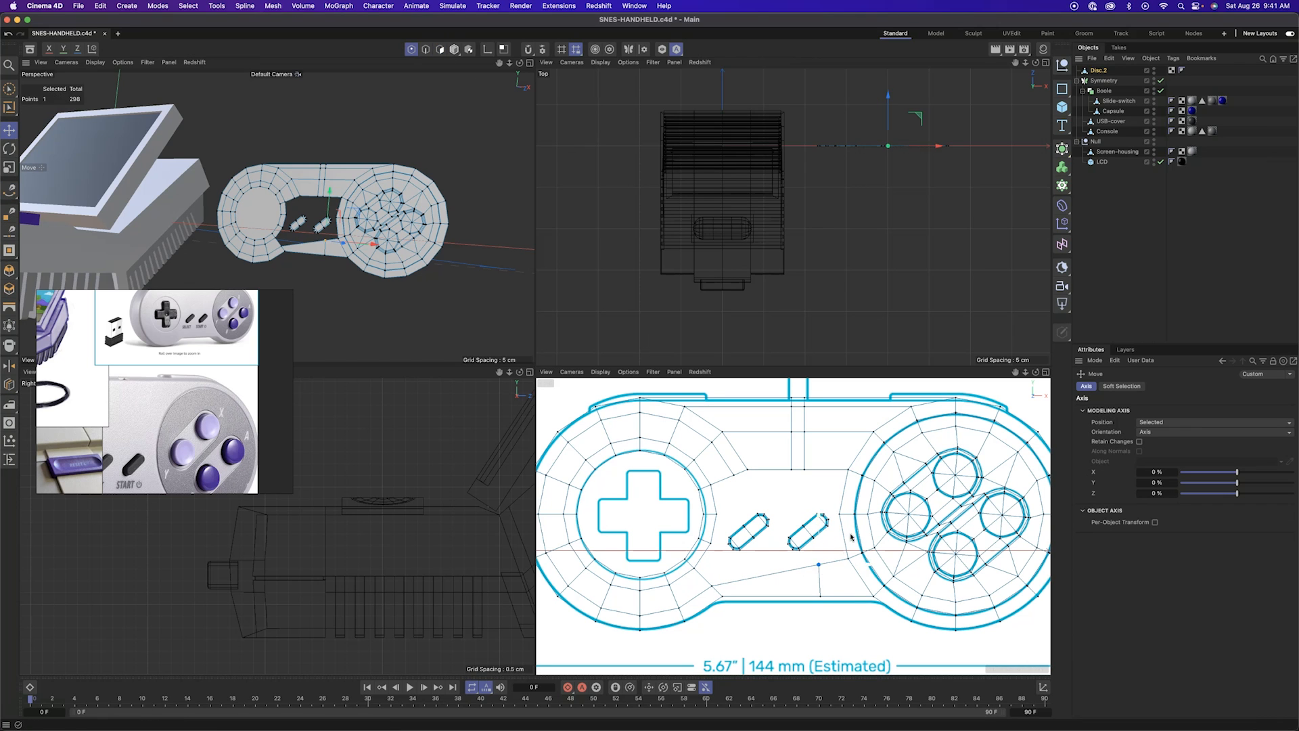
Cut a vertical edge loop through the lower strip and reposition the strip's points near the D-pad side
alt+right_drag(755, 537, 786, 533)
key(k)
key(l)
alt+middle_drag(739, 641, 749, 610)
alt+right_drag(749, 610, 759, 608)
click(750, 604)
key(e)
click(731, 582)
drag(761, 584, 718, 531)
Draw polygons joining the left slot's lower end to the D-pad ring and the lower strip
key(m)
key(e)
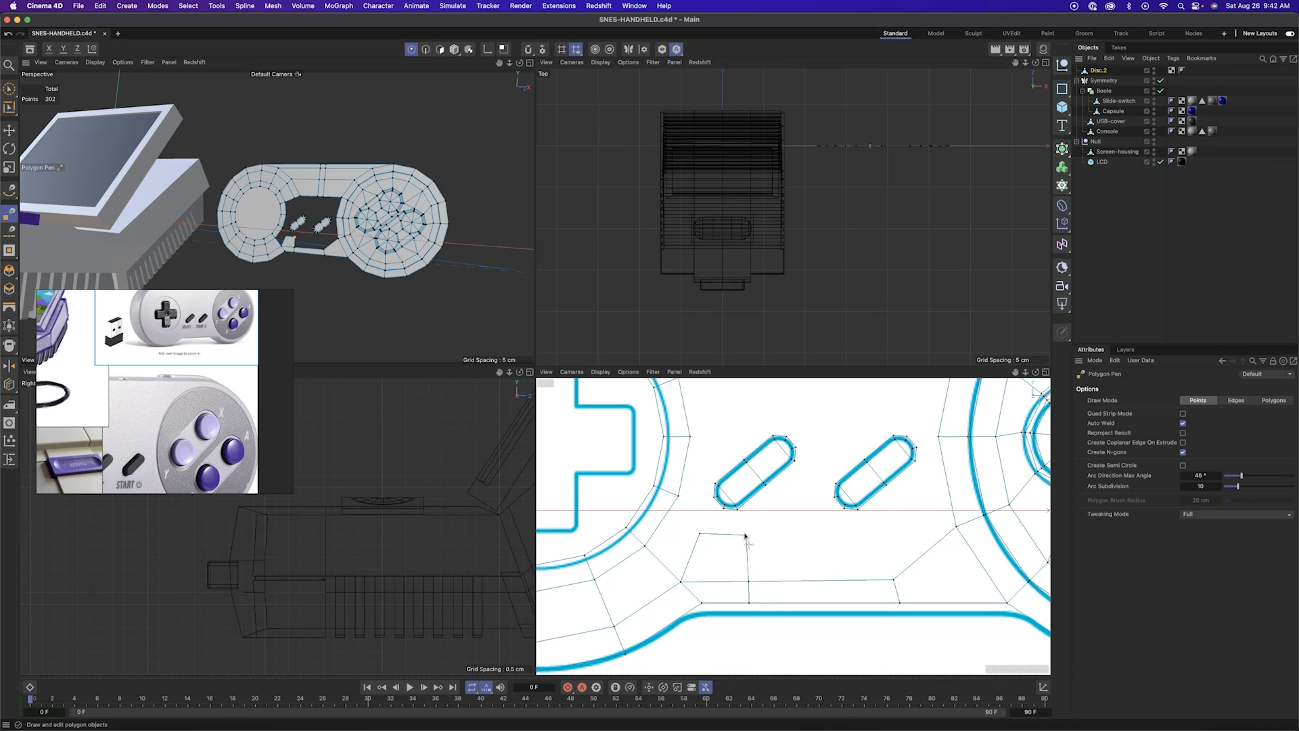
alt+right_drag(723, 463, 704, 467)
alt+middle_drag(704, 467, 727, 536)
ctrl+drag(724, 538, 744, 554)
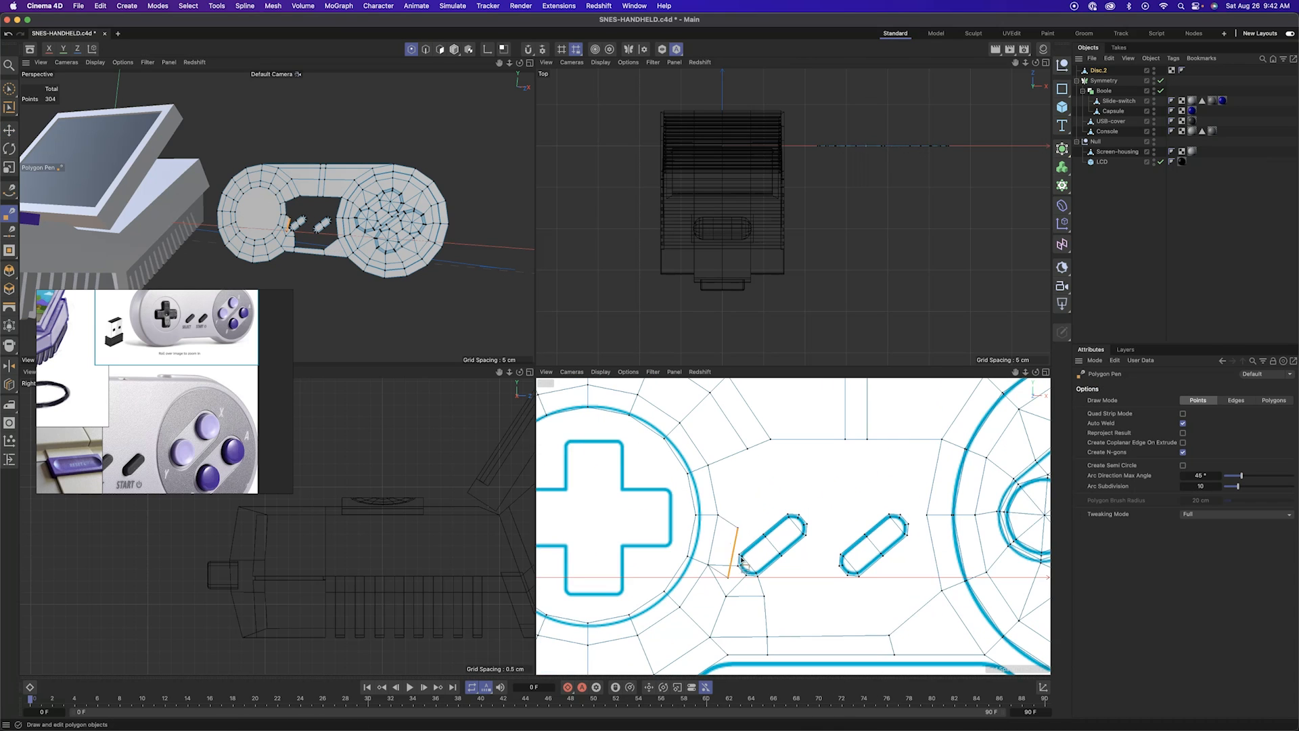
Extend the polygons around the left slot's upper end and along its inner long side
alt+right_drag(806, 594, 824, 588)
alt+middle_drag(710, 397, 670, 486)
ctrl+drag(696, 568, 729, 529)
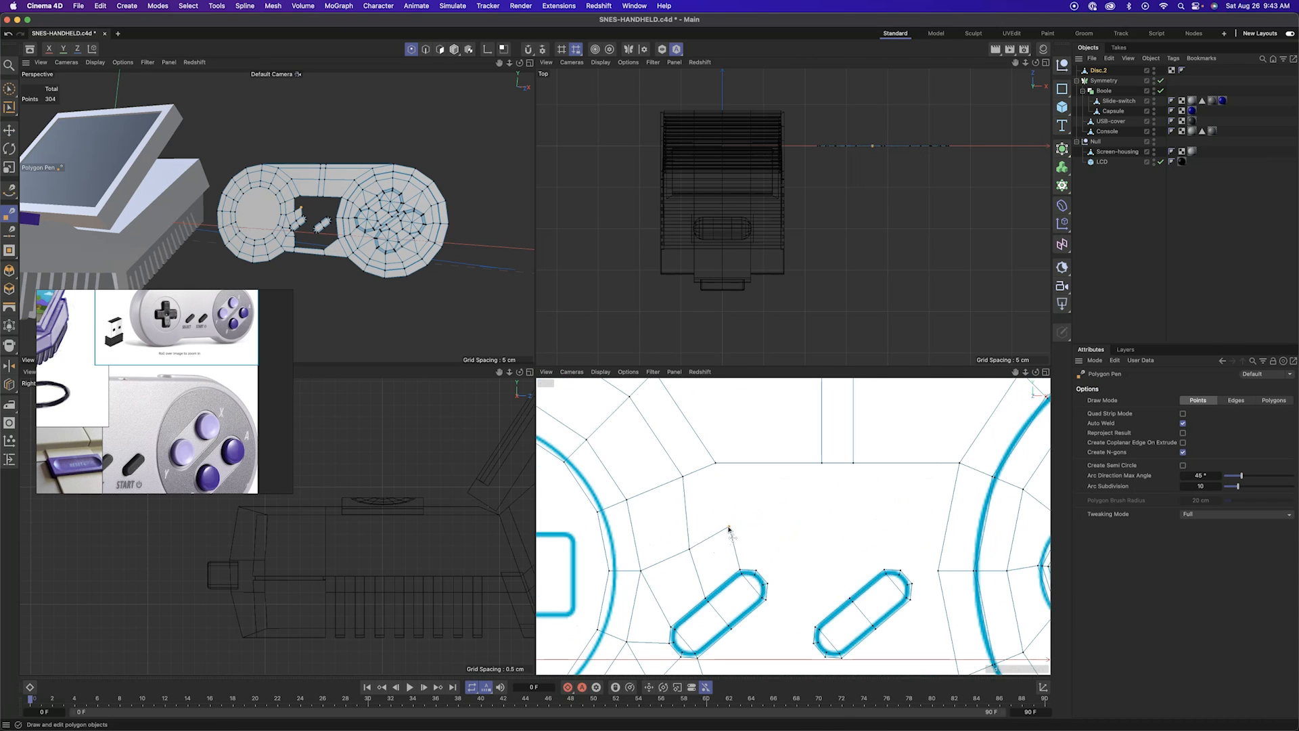
alt+middle_drag(724, 536, 715, 397)
ctrl+drag(697, 542, 735, 521)
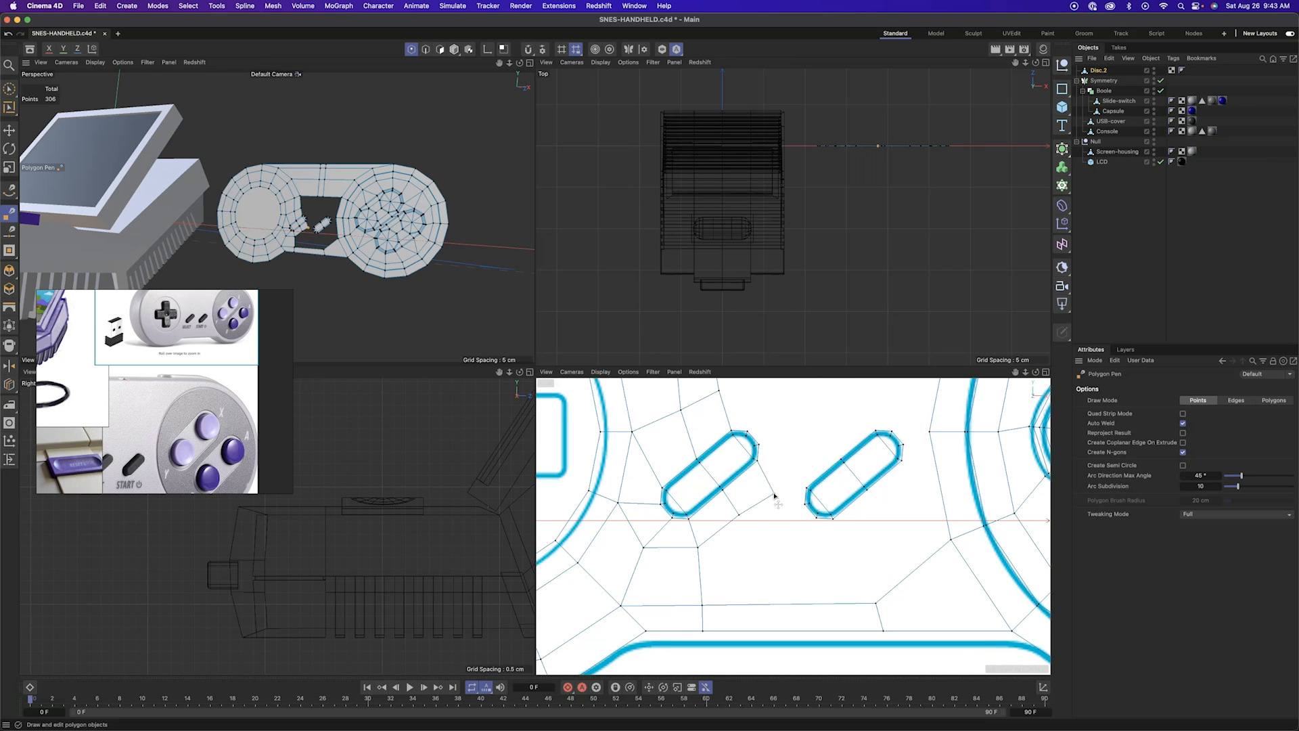
scroll(747, 567, down, 2)
Cut two more vertical edge loops across the lower strip beneath the slots
key(Return)
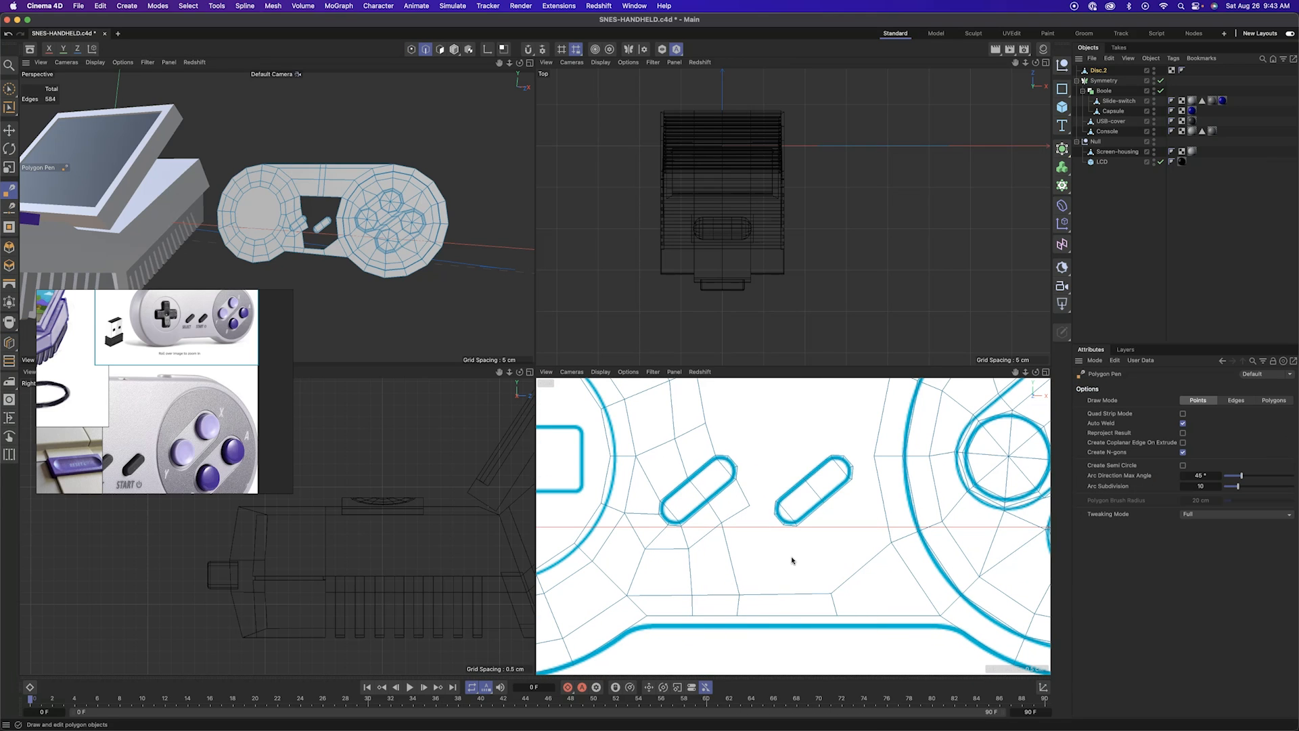
key(k)
key(l)
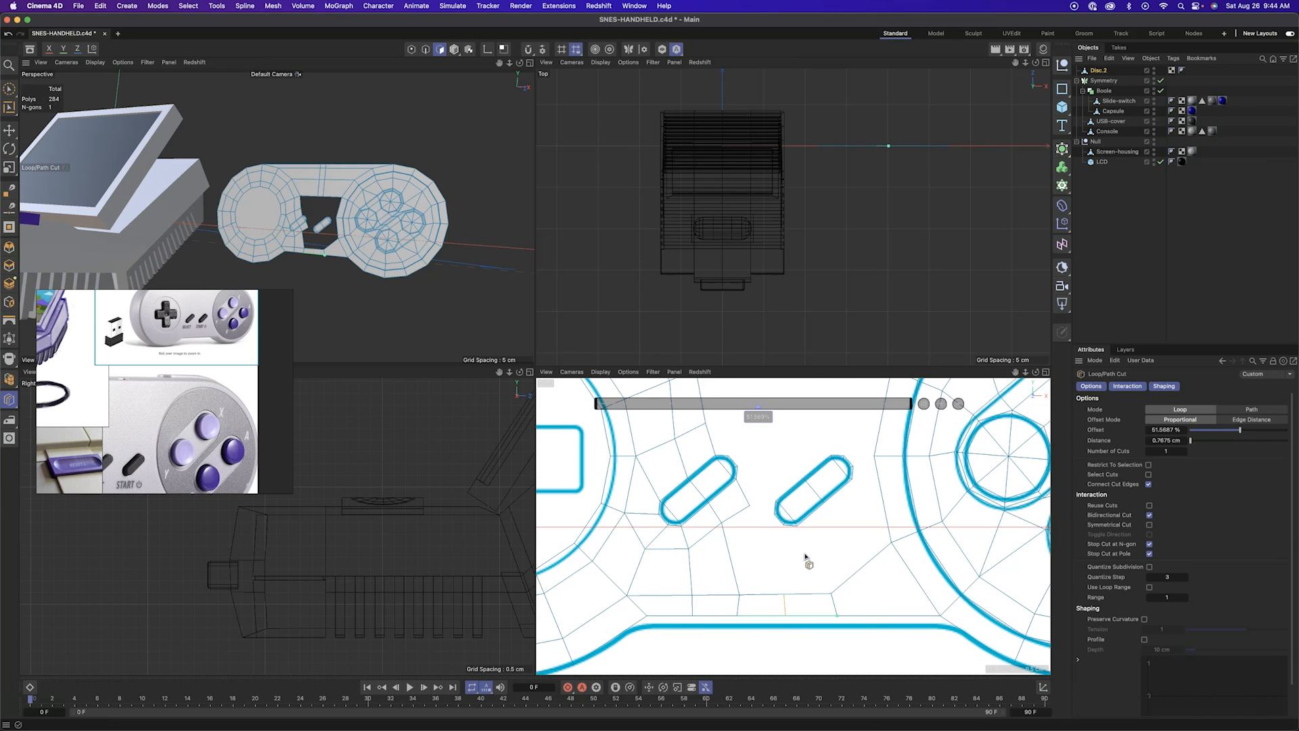
Draw polygons around the right slot's lower end and join them to the left slot and the lower strip
key(m)
key(e)
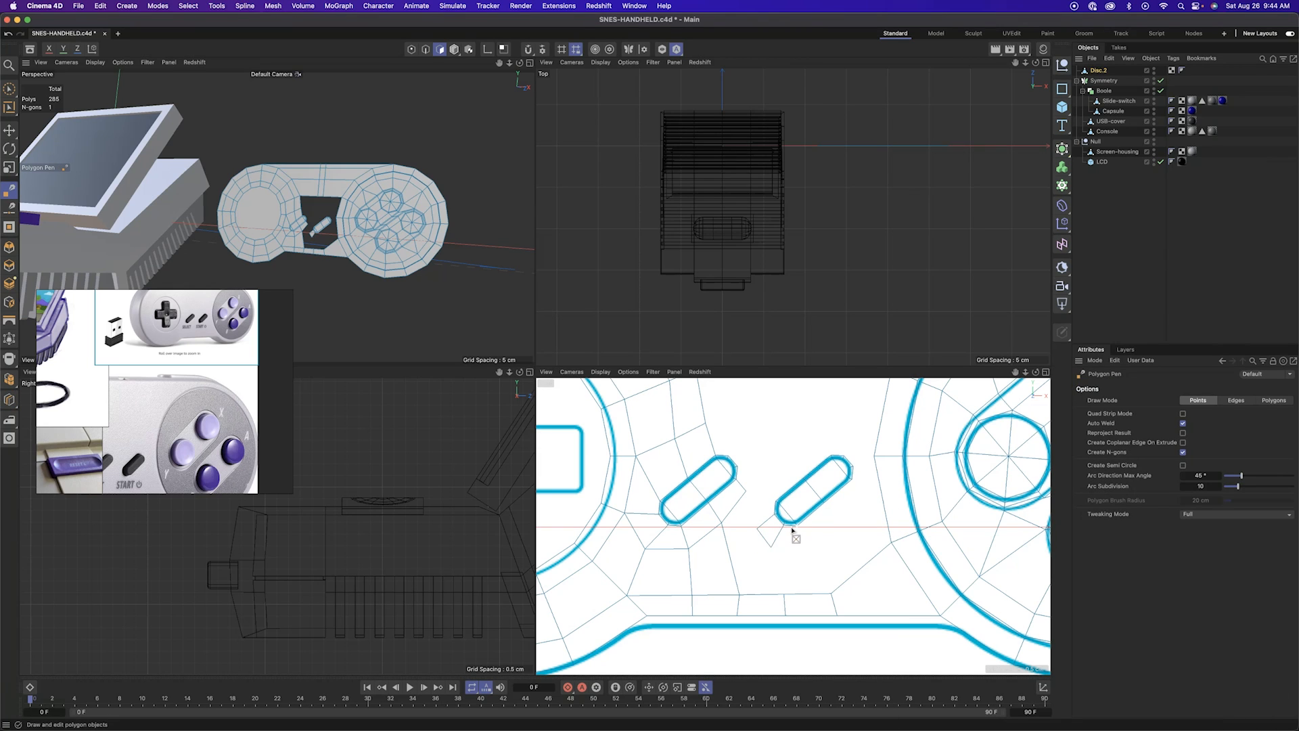
scroll(793, 530, up, 4)
ctrl+drag(795, 526, 786, 583)
scroll(786, 542, down, 3)
ctrl+drag(785, 491, 787, 521)
scroll(770, 500, up, 2)
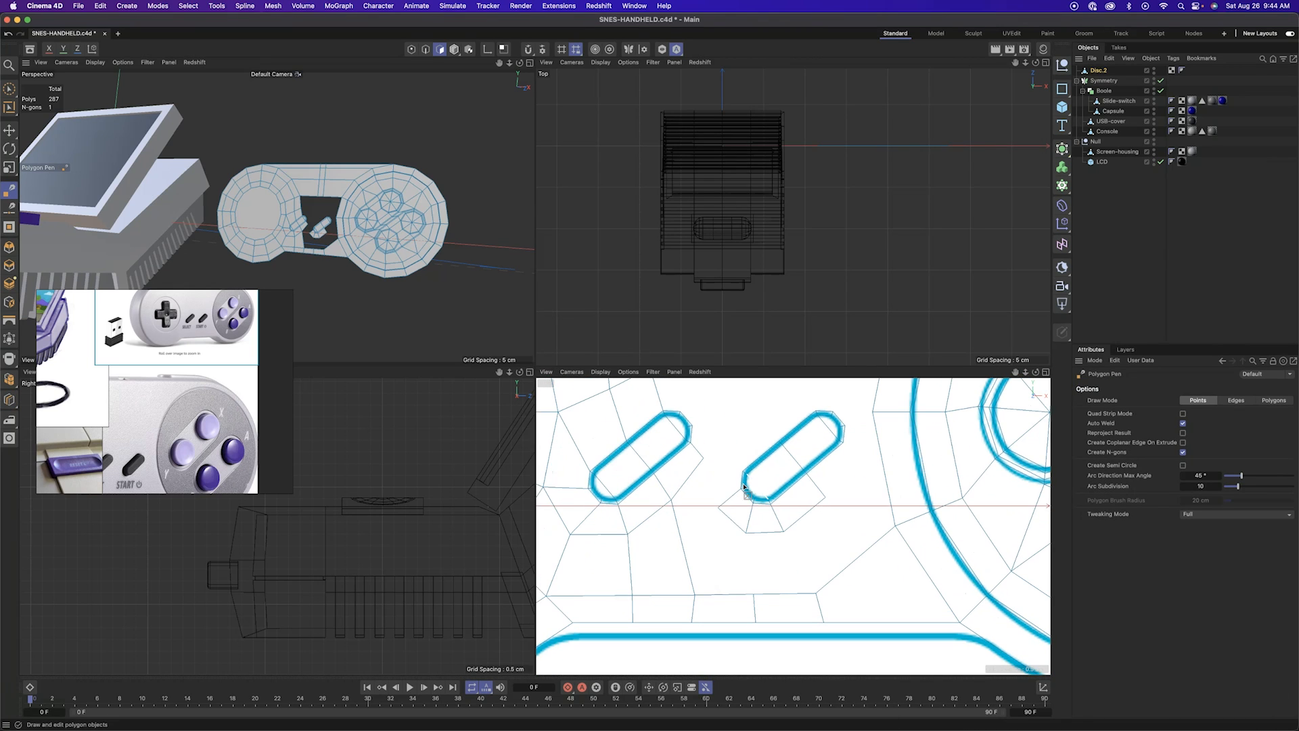
alt+middle_drag(767, 429, 674, 551)
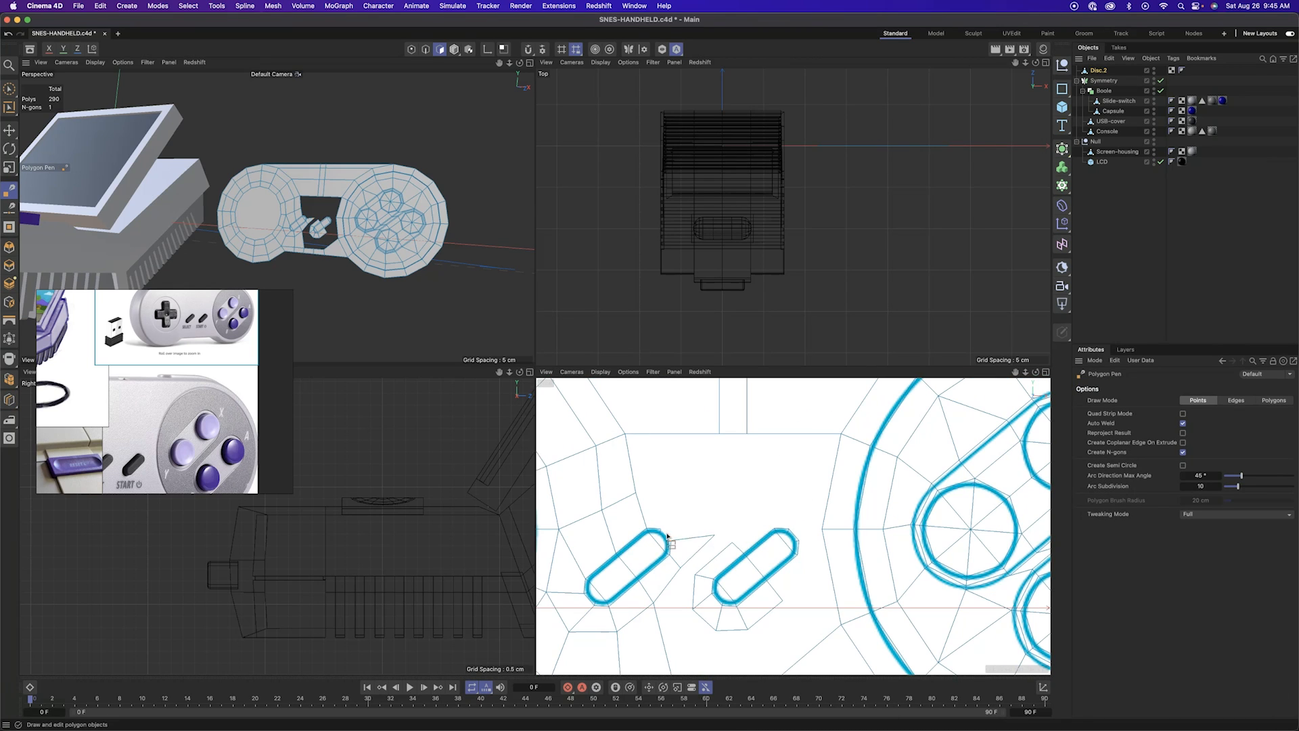
alt+middle_drag(737, 558, 776, 453)
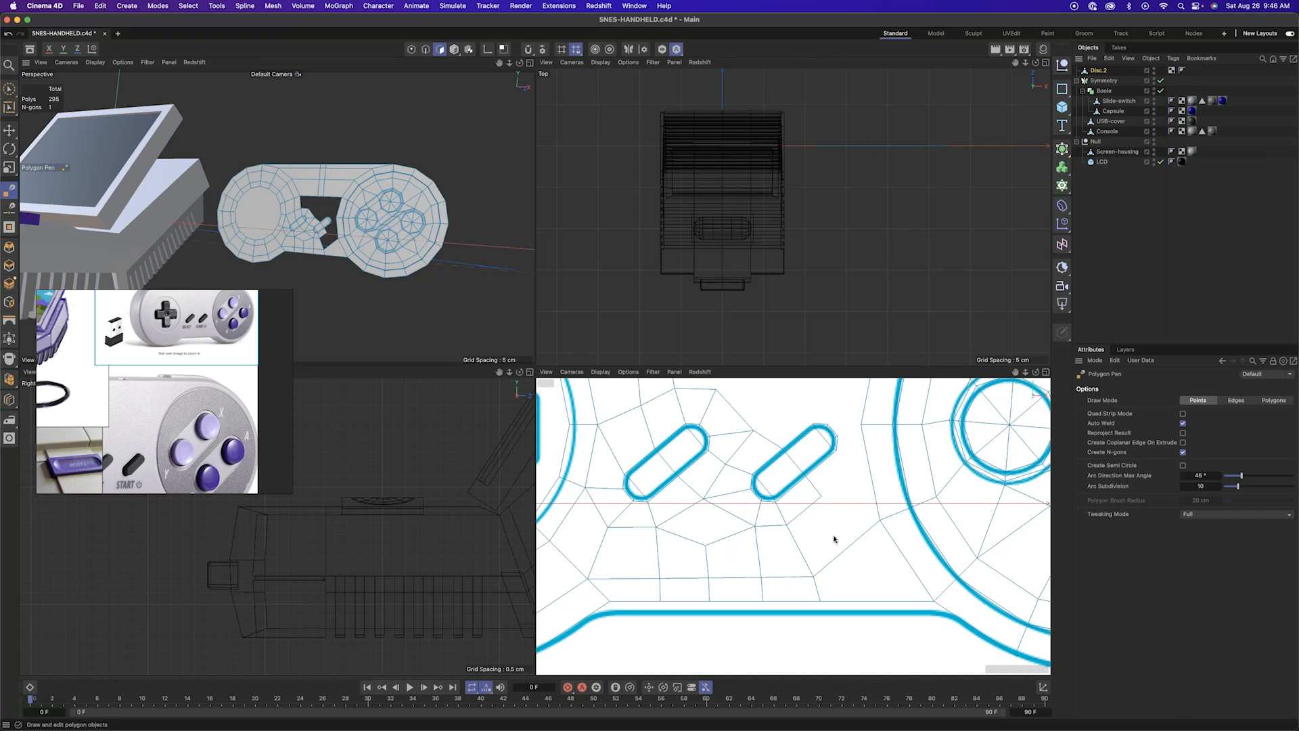
Cut a vertical edge loop through the lower strip near the face-button circle
key(k)
key(l)
click(875, 602)
key(Return)
Fill the area between the right slot's outer long side and the face-button circle with polygons
key(m)
key(e)
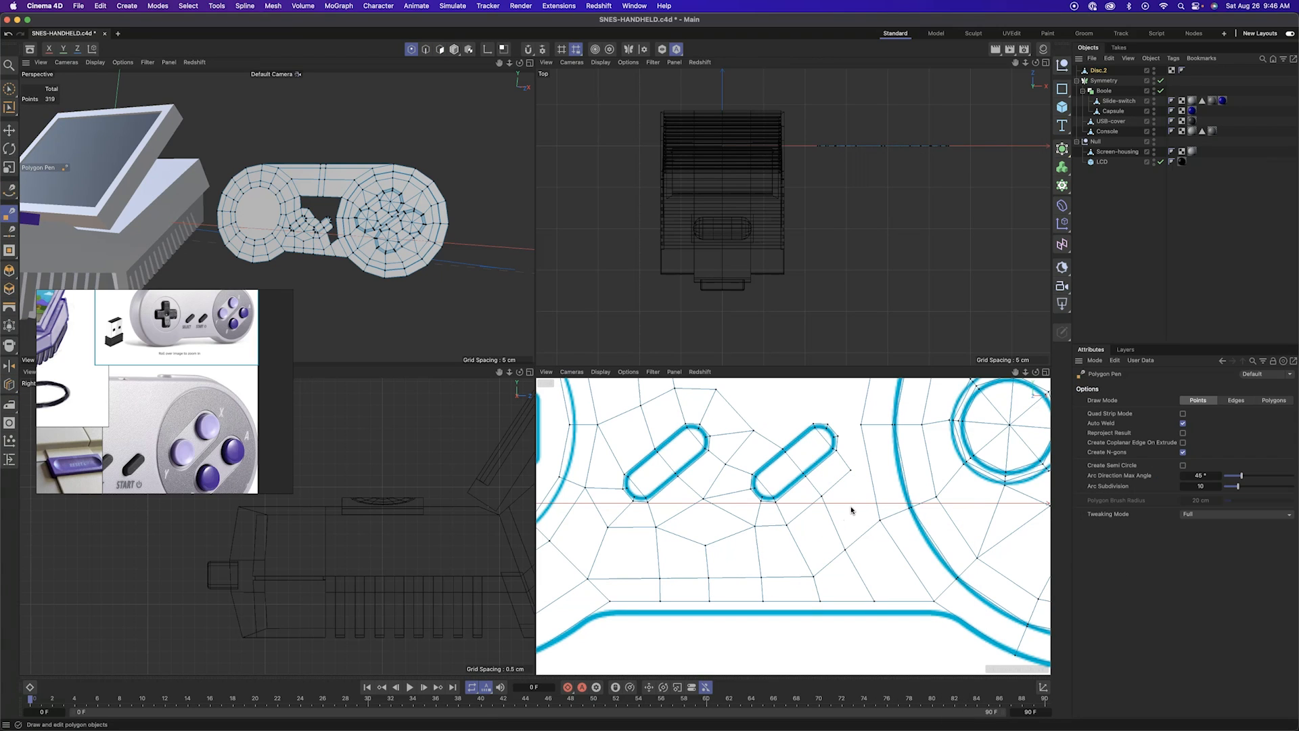
ctrl+drag(865, 472, 871, 472)
scroll(863, 461, down, 8)
scroll(879, 426, up, 10)
drag(789, 493, 793, 512)
scroll(791, 525, down, 3)
Draw polygons around the right slot's upper end and join them to the button circle and the upper strip
alt+middle_drag(774, 433, 782, 548)
scroll(771, 516, up, 5)
ctrl+drag(729, 577, 748, 576)
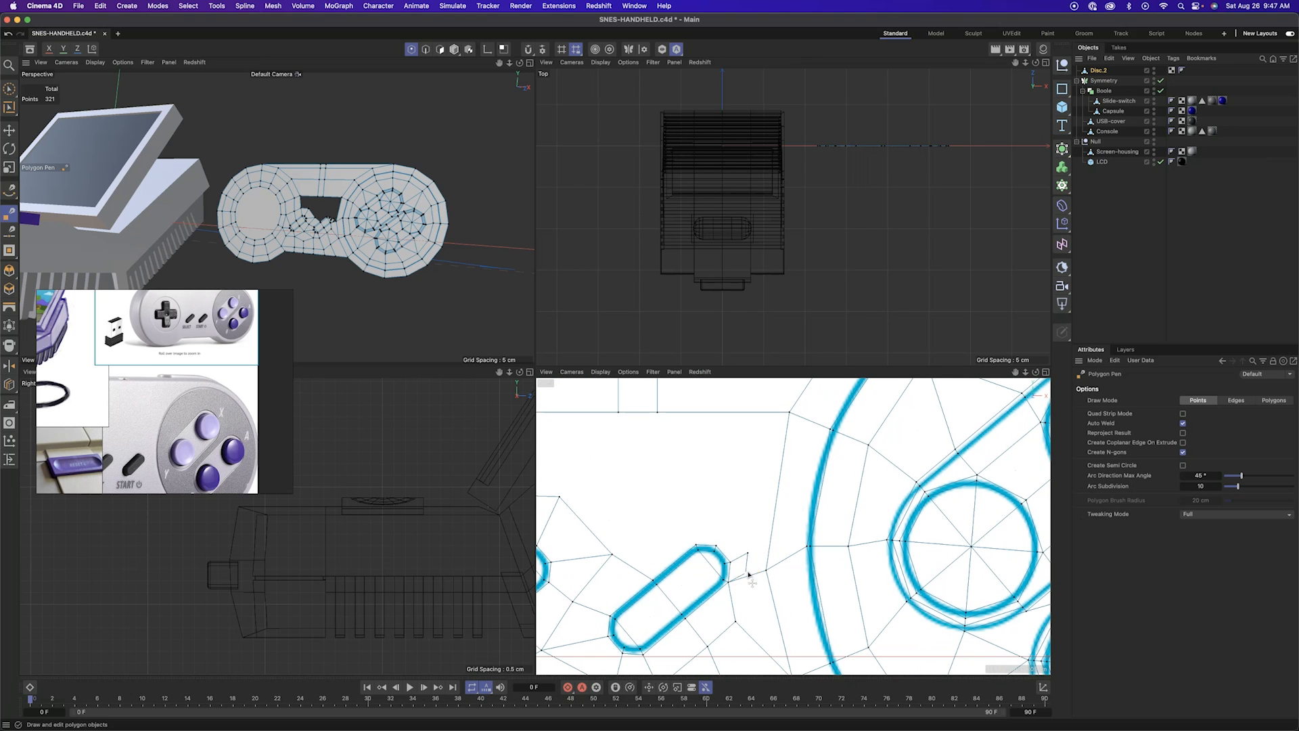
ctrl+drag(692, 434, 703, 414)
scroll(688, 495, down, 5)
ctrl+drag(683, 516, 630, 482)
mouse_move(646, 461)
mouse_down()
mouse_move(643, 473)
mouse_move(657, 445)
mouse_up()
scroll(633, 484, down, 5)
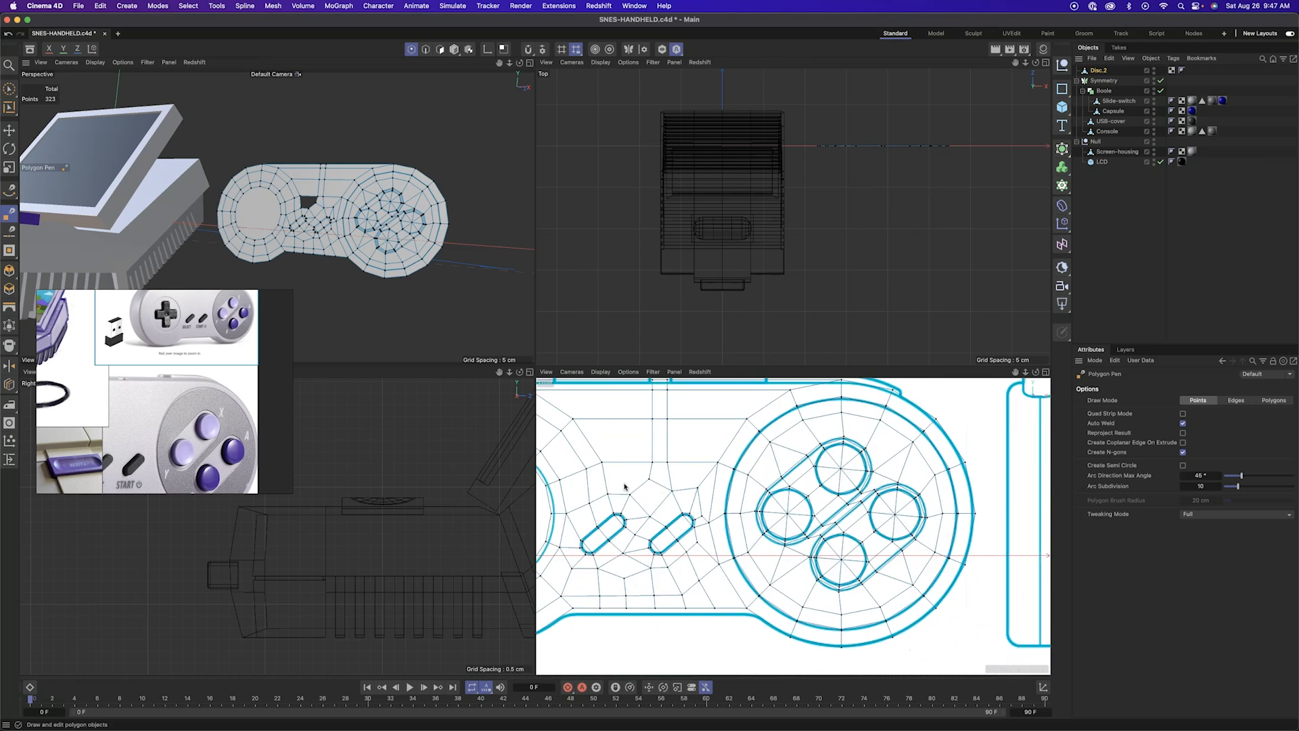
Cut an edge loop through the strip above the slots and close the remaining gap with polygons
alt+middle_drag(626, 486, 758, 513)
key(k)
key(l)
click(749, 450)
key(Return)
key(m)
key(e)
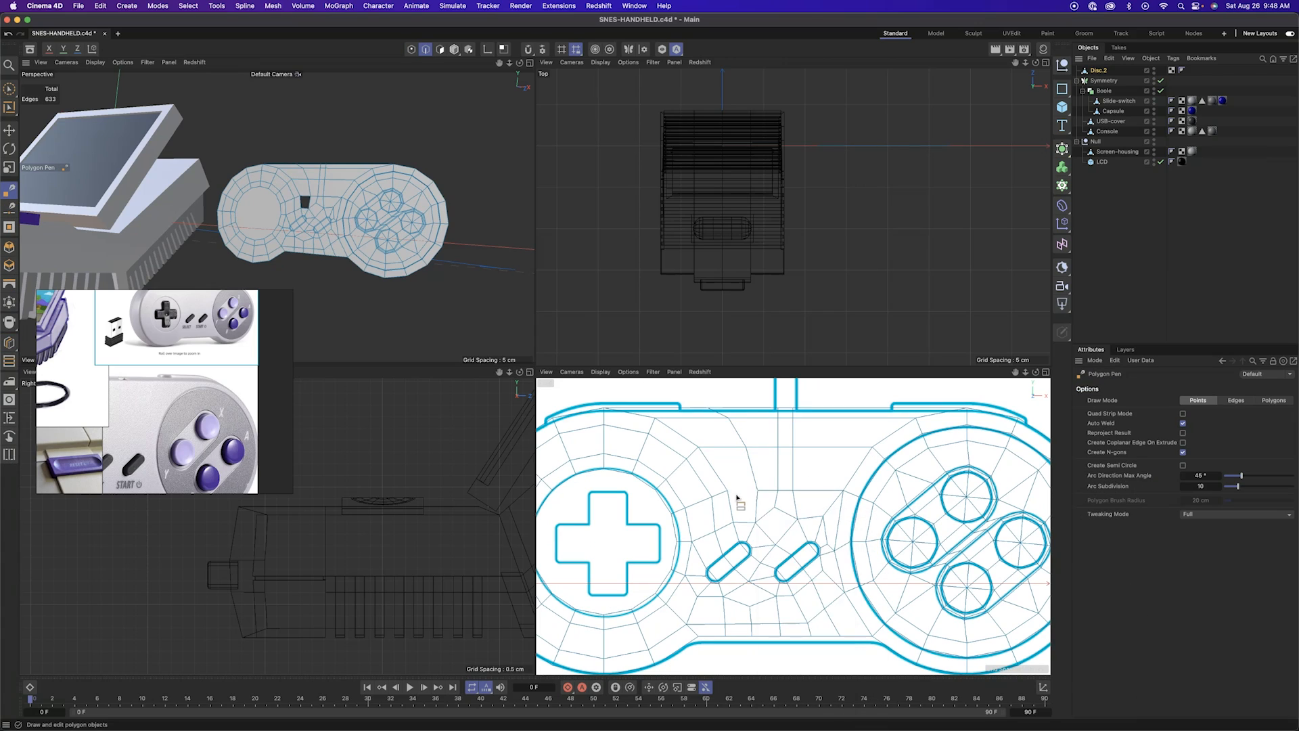
scroll(741, 491, down, 3)
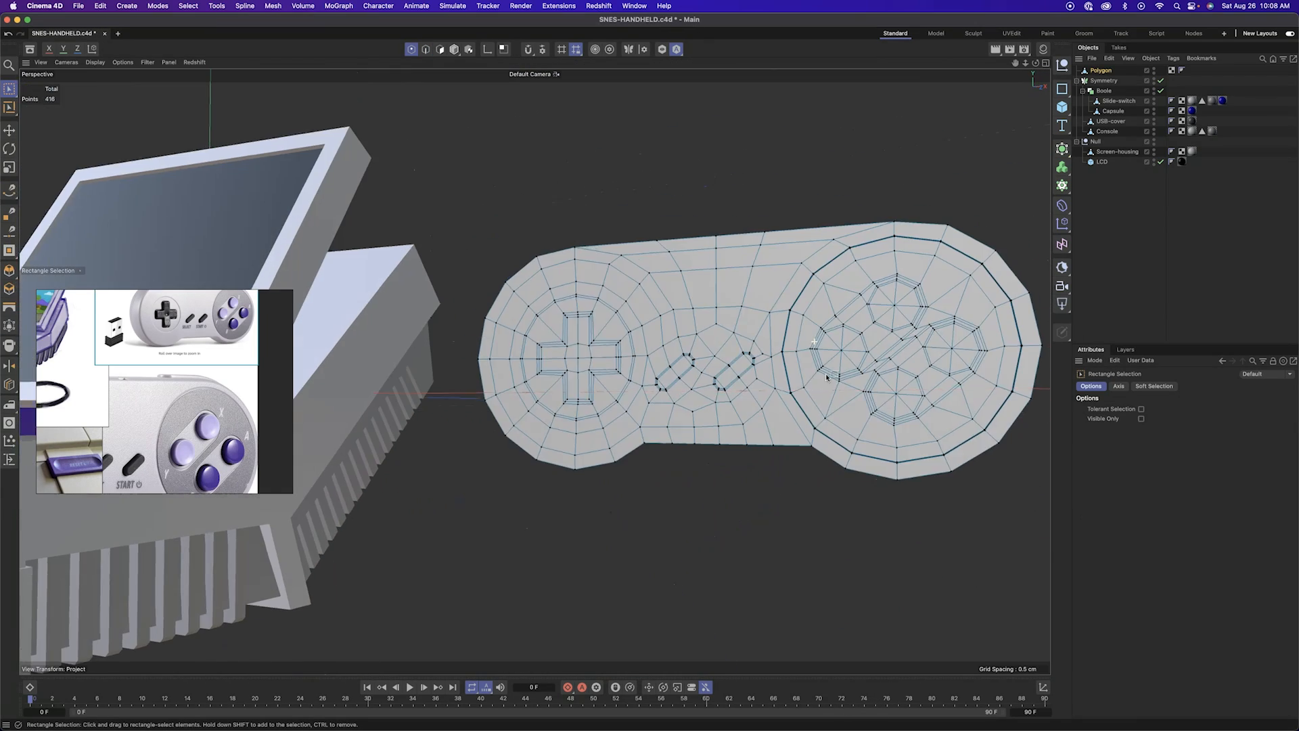
Select all of the controller's polygons and align their normals
key(ctrl+a)
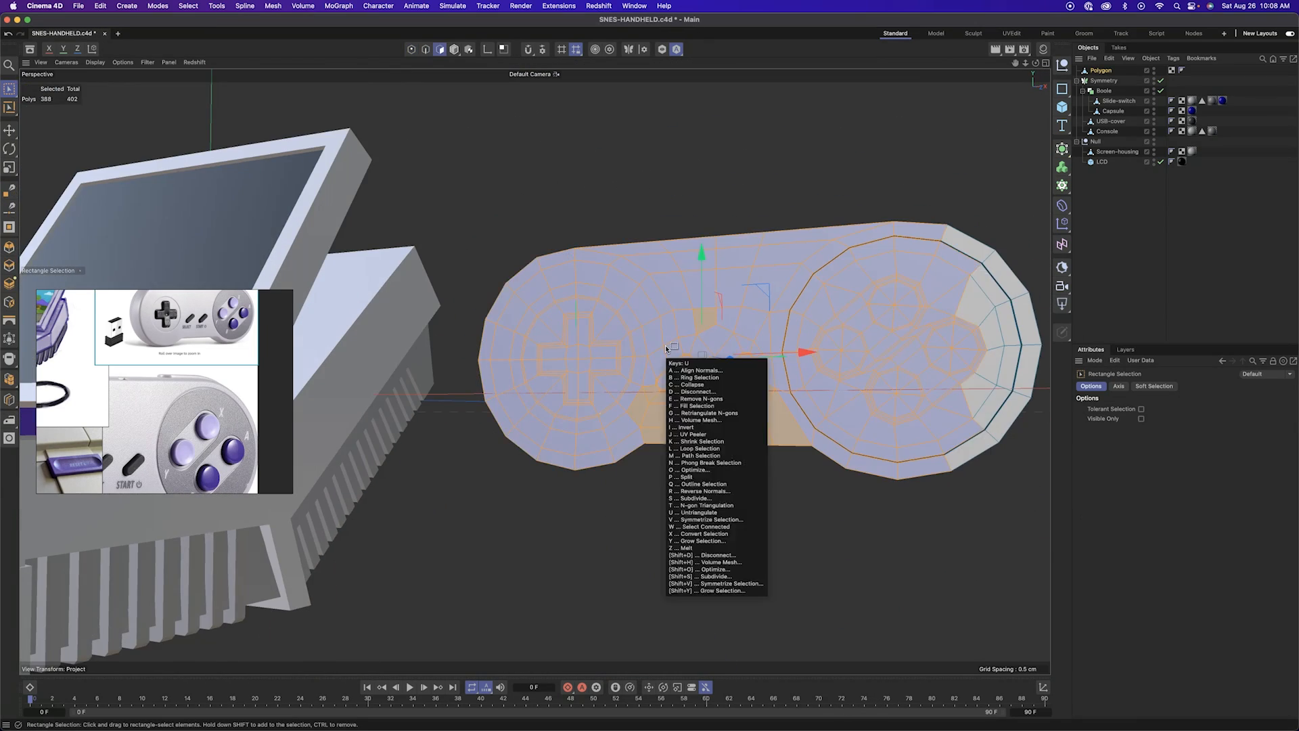
key(super+a)
right_click(666, 349)
click(802, 719)
click(717, 542)
alt+drag(704, 413, 609, 425)
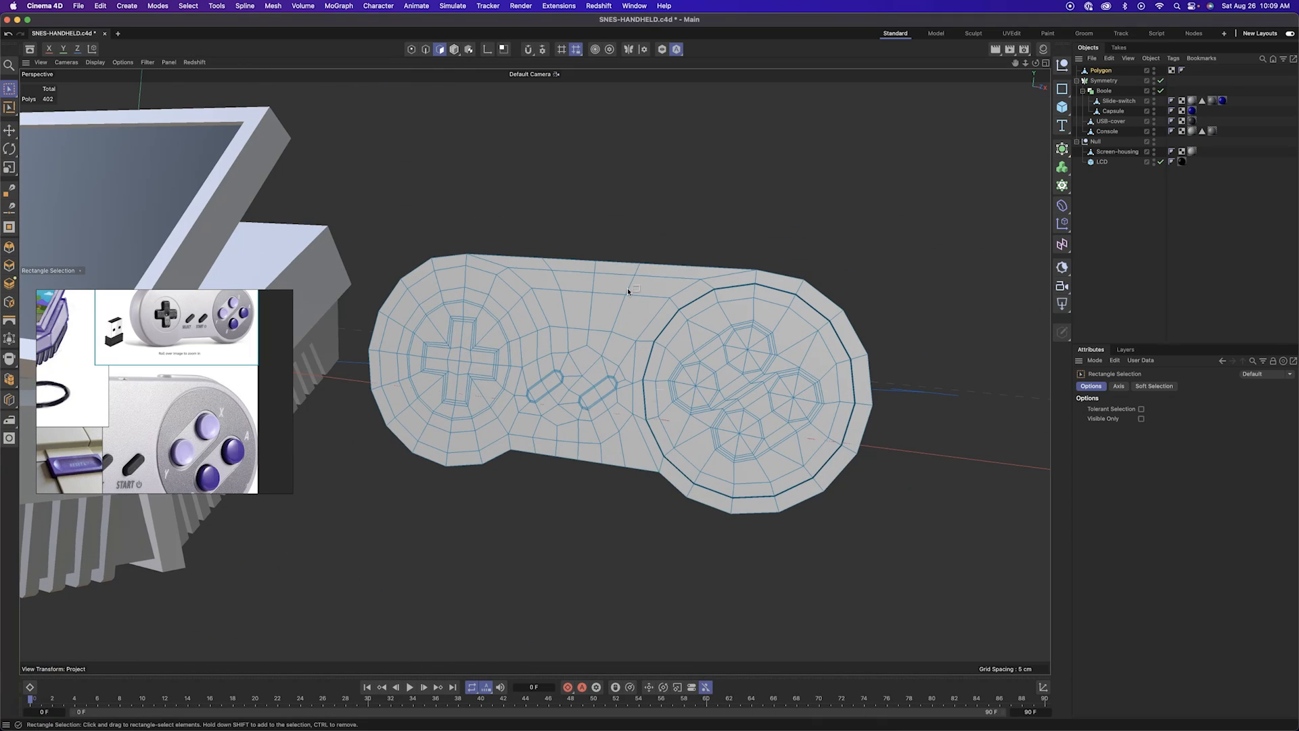
click(426, 49)
key(u)
key(l)
click(596, 261)
Bridge the narrow gap around the face-button circle with polygons, segment by segment
alt+drag(758, 379, 660, 386)
alt+right_drag(656, 447, 731, 504)
click(440, 50)
key(m)
key(e)
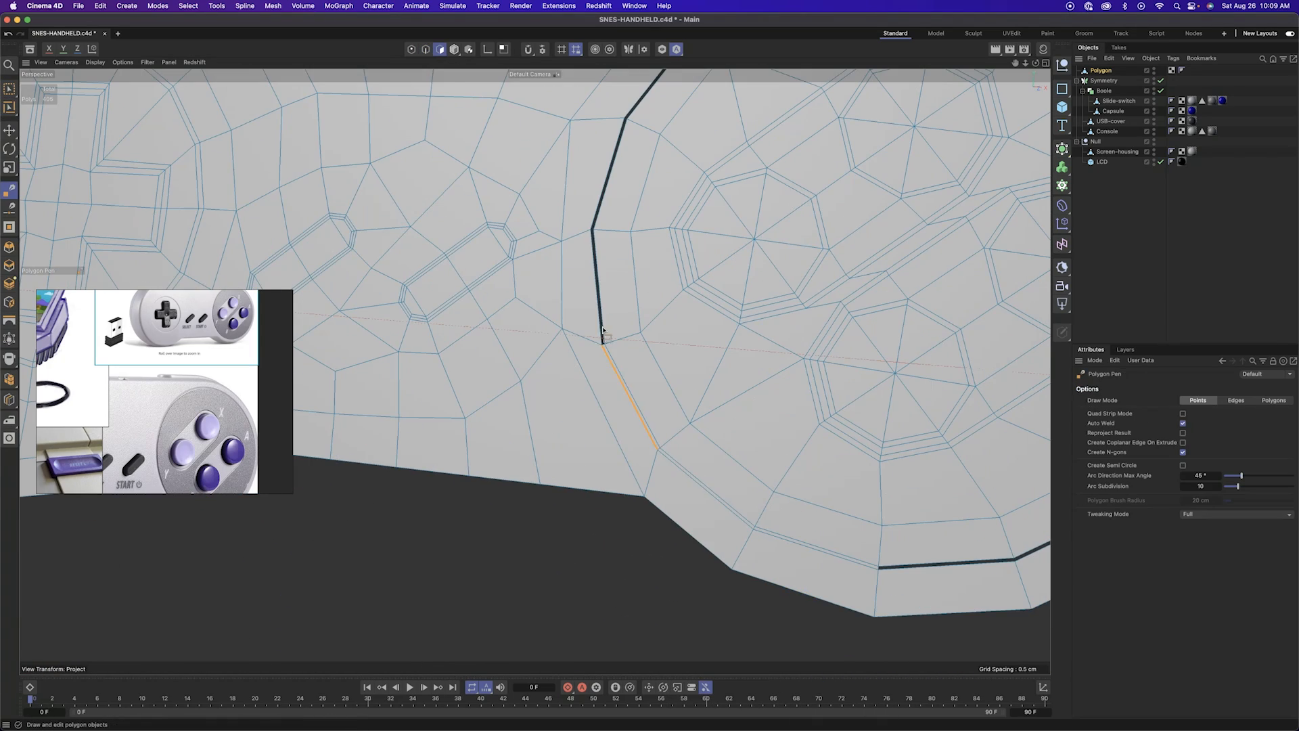
alt+drag(650, 441, 627, 371)
ctrl+drag(861, 207, 860, 204)
alt+right_drag(864, 222, 731, 223)
ctrl+drag(697, 262, 700, 267)
ctrl+drag(815, 163, 820, 167)
alt+drag(813, 203, 812, 352)
ctrl+drag(936, 373, 939, 370)
ctrl+drag(875, 293, 879, 289)
alt+right_drag(873, 298, 597, 415)
alt+drag(597, 415, 535, 430)
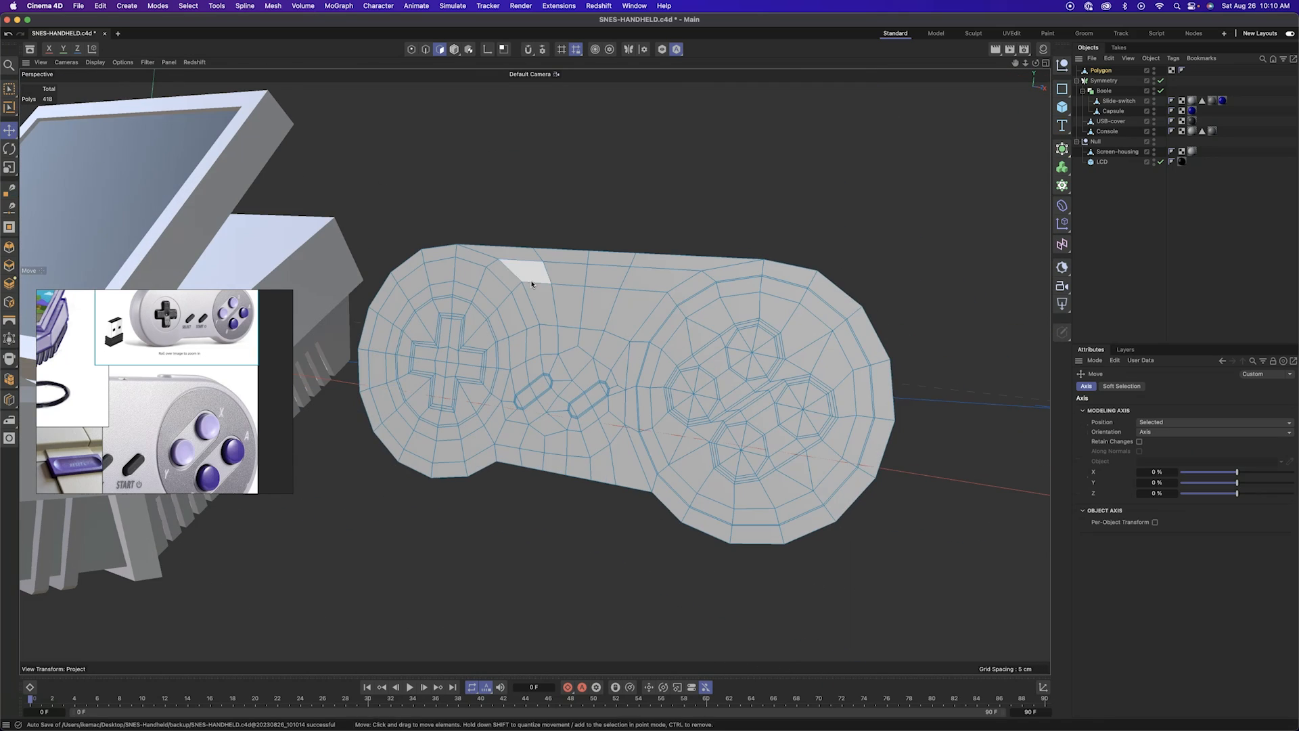
Add a Thicken generator for the controller body
key(e)
alt+drag(717, 328, 656, 355)
key(super+a)
drag(1063, 149, 1114, 270)
alt+drag(839, 359, 785, 383)
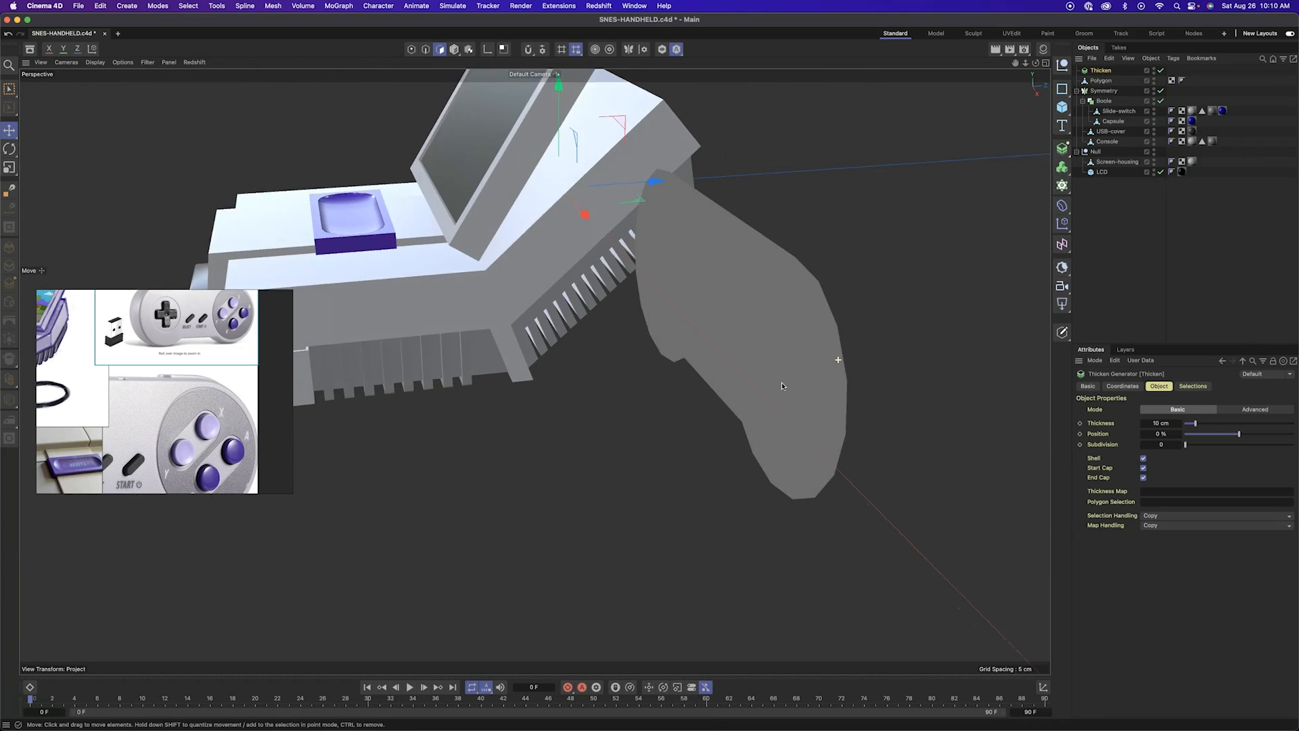
Nest the controller polygon under the Thicken generator and set the thickness to 1 cm
alt+right_drag(785, 383, 860, 368)
click(1197, 425)
alt+right_drag(936, 404, 672, 381)
alt+drag(673, 381, 649, 389)
drag(1101, 81, 1101, 71)
click(1101, 70)
double_click(1164, 423)
text(1)
Set the Thicken generator's thickness to 1.25 cm and compare the body with the blueprint in all four views
alt+drag(799, 352, 745, 379)
double_click(1171, 424)
text(1.25)
key(Tab)
alt+drag(966, 427, 852, 440)
alt+right_drag(853, 440, 744, 457)
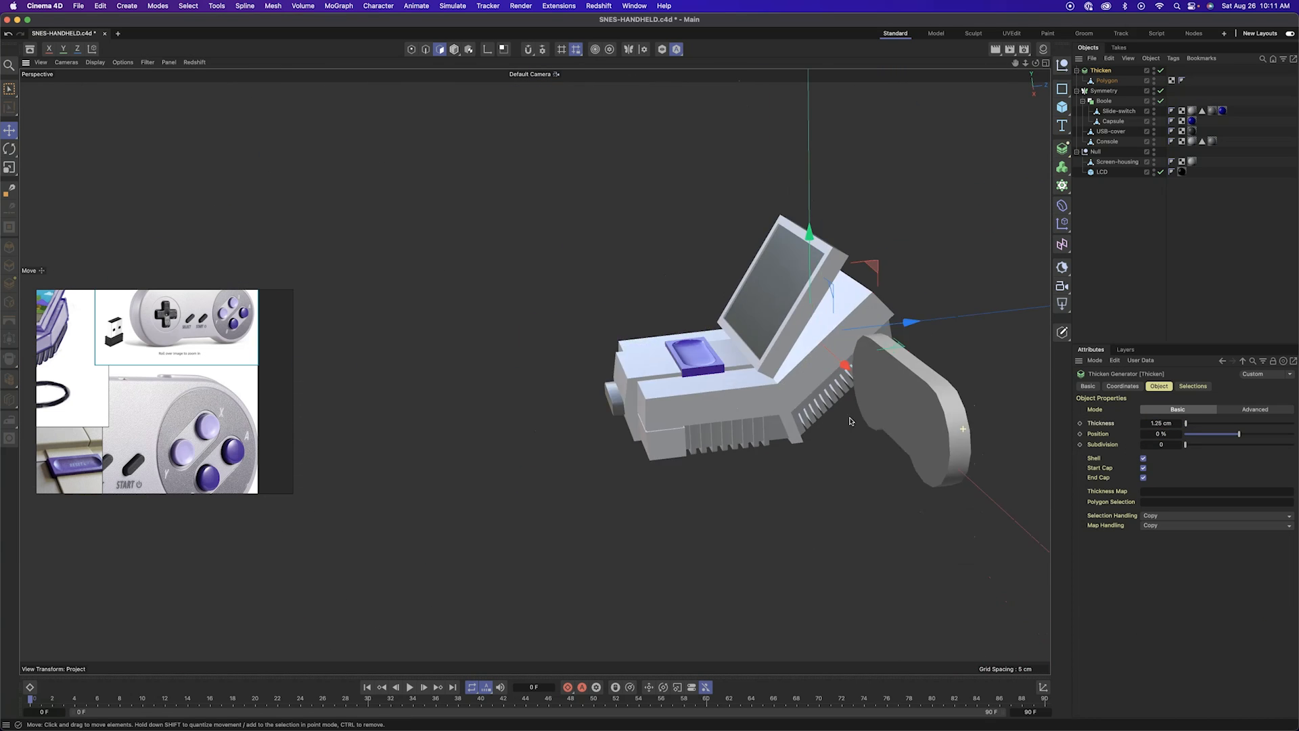
middle_click(744, 457)
alt+drag(744, 457, 771, 470)
alt+middle_drag(771, 470, 678, 494)
alt+right_drag(678, 495, 630, 497)
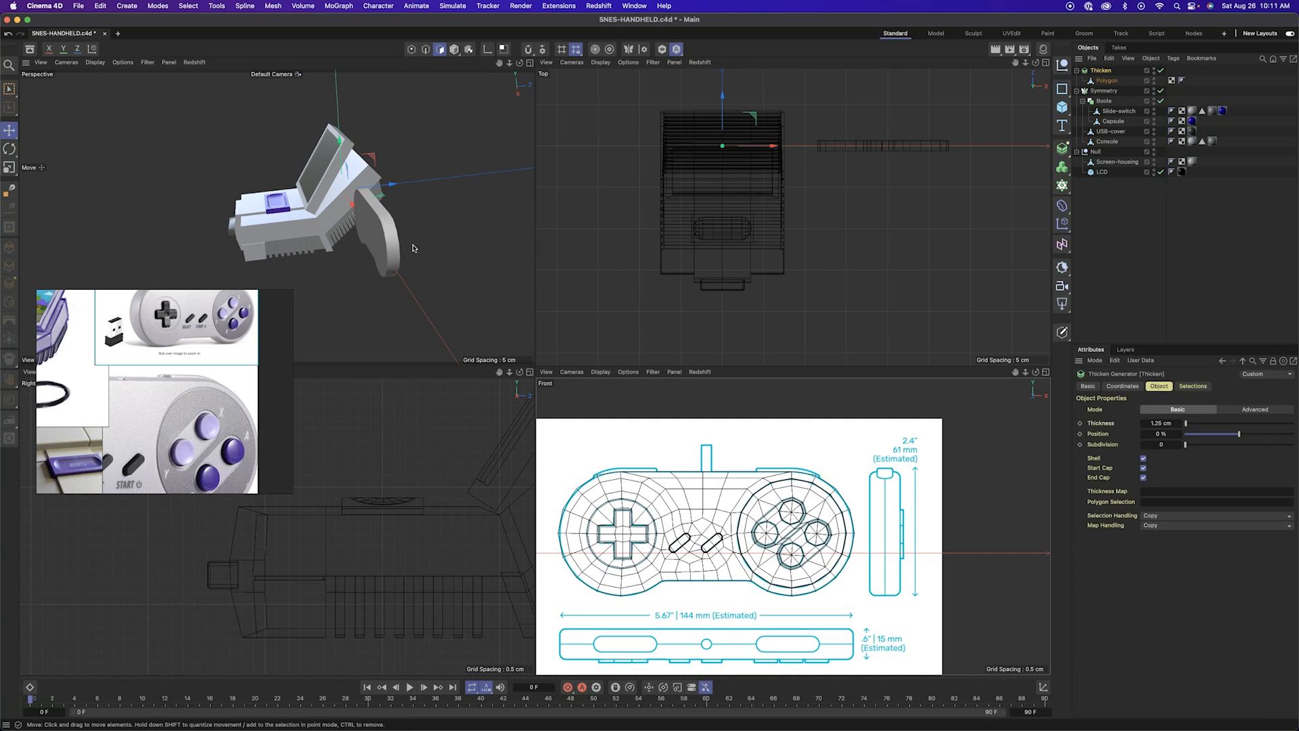
middle_click(413, 247)
Set the Thicken generator's thickness to 1.5 cm and convert it into an editable polygon object
double_click(1163, 424)
text(1.5)
key(Tab)
alt+drag(800, 375, 765, 374)
click(1108, 81)
mouse_move(745, 371)
alt+mouse_down()
mouse_move(534, 371)
mouse_move(758, 377)
alt+mouse_up()
key(c)
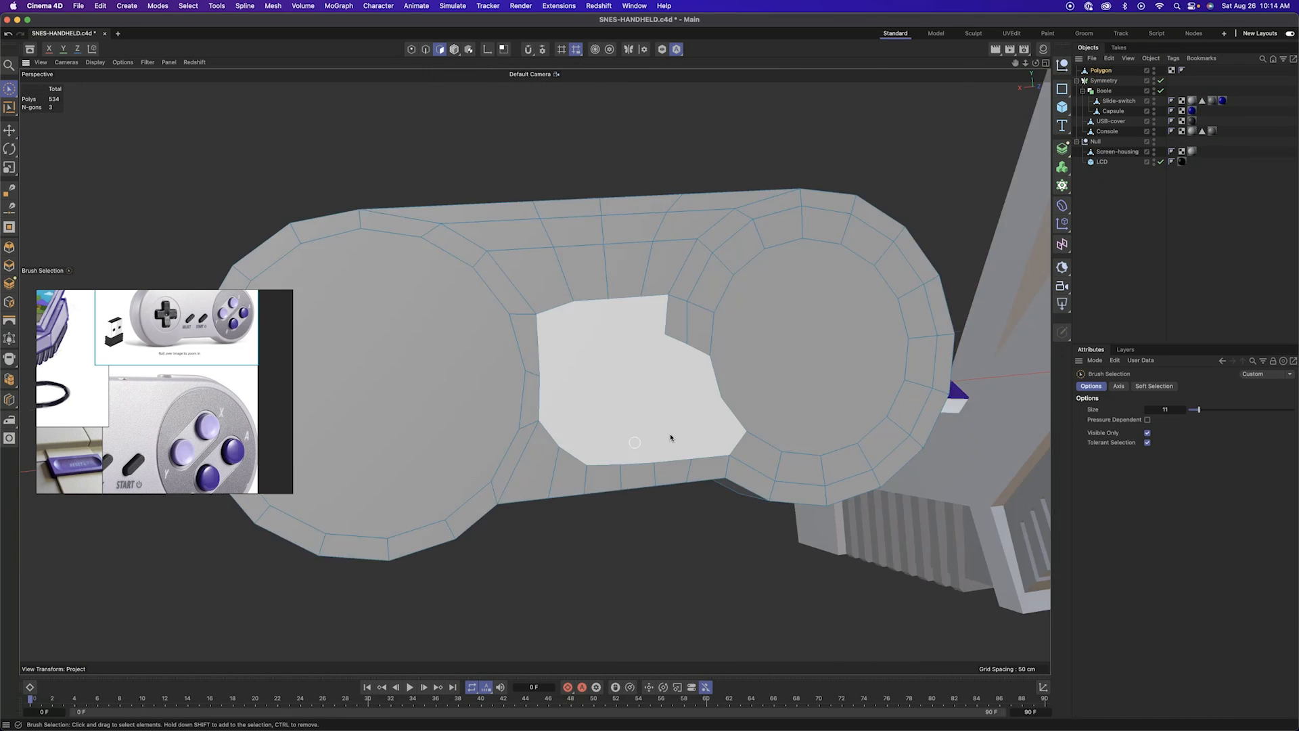
Draw edges with the Polygon Pen on the controller's back to continue the ring around the right-hand circle
alt+drag(671, 438, 840, 460)
key(m)
key(e)
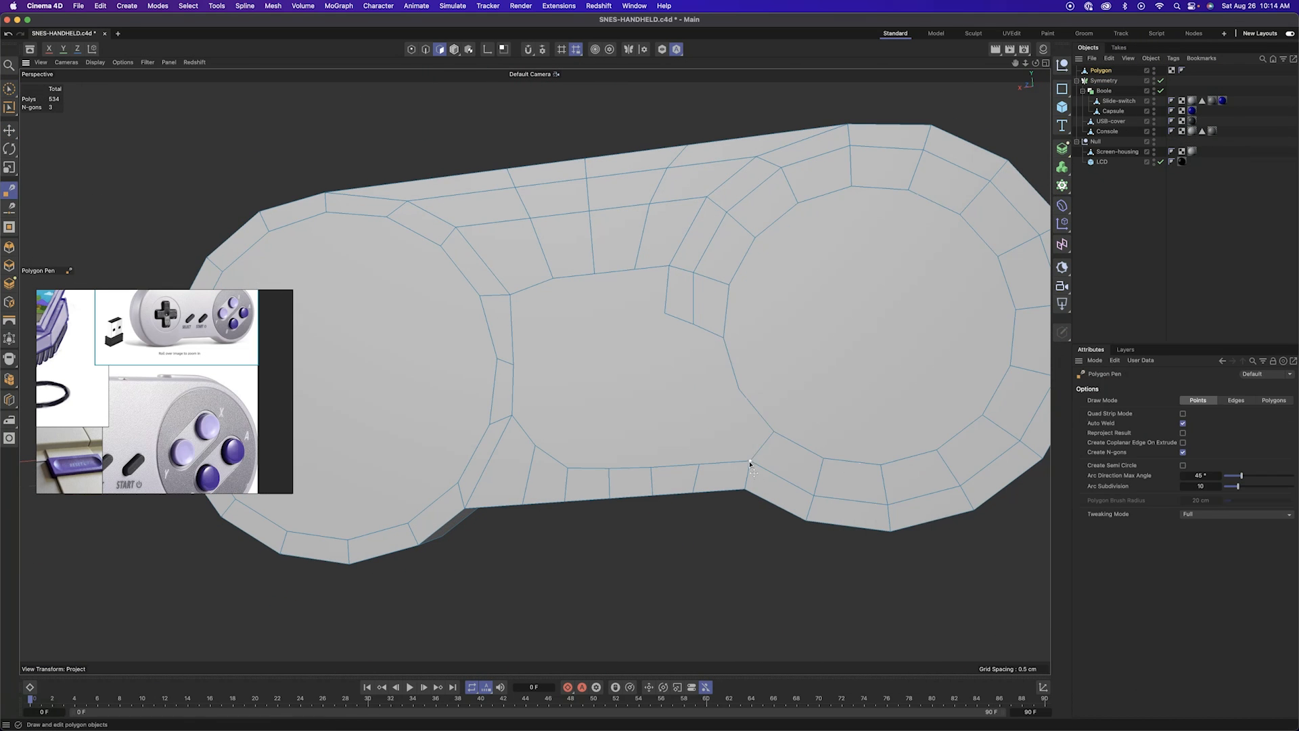
click(724, 395)
alt+drag(725, 396, 741, 401)
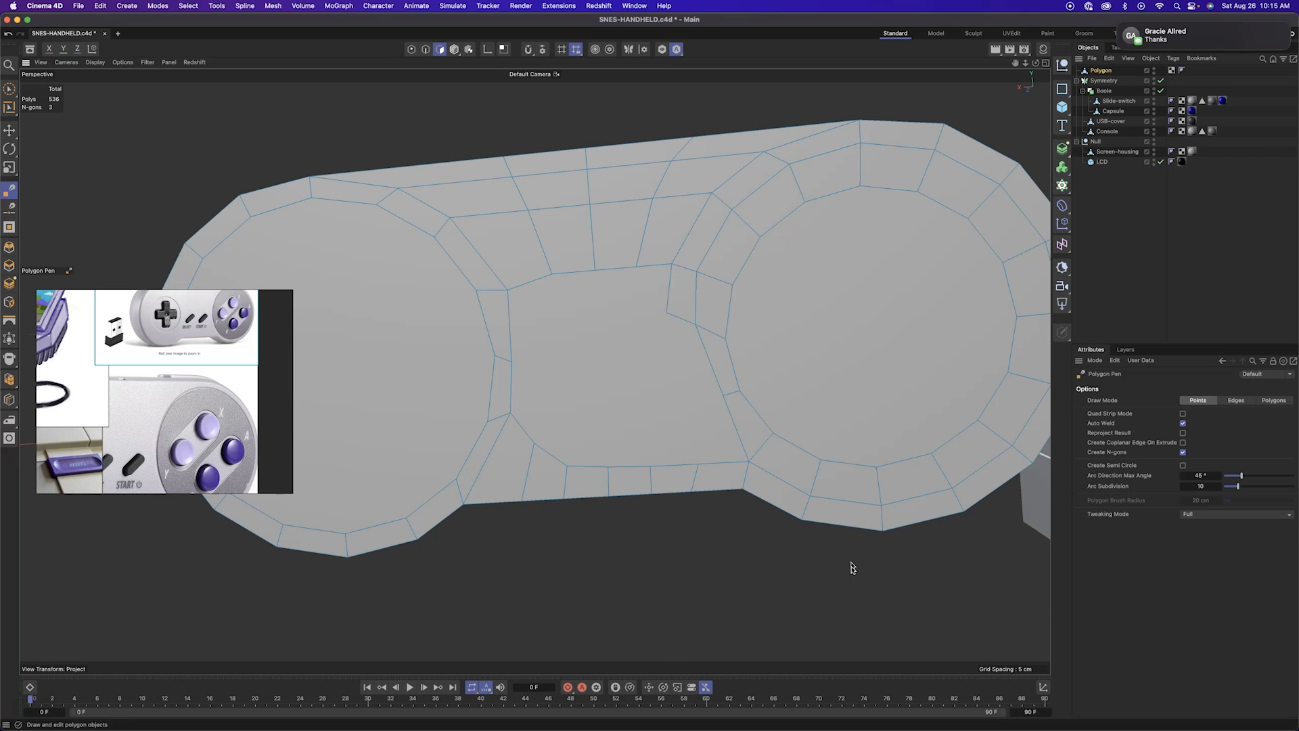
alt+drag(841, 580, 768, 477)
Set the Move tool's modeling axis orientation to Normal and reposition the ring points beside the right-hand circle
key(e)
click(1154, 432)
click(1158, 496)
alt+drag(684, 318, 719, 458)
key(m)
key(e)
key(e)
click(412, 50)
click(837, 410)
mouse_move(853, 504)
alt+mouse_down()
mouse_move(778, 424)
mouse_move(846, 501)
alt+mouse_up()
drag(740, 342, 729, 352)
drag(717, 298, 717, 299)
alt+drag(718, 299, 713, 305)
Move the ring points beside the left-hand circle on the back to even out the ring's width
click(630, 364)
drag(571, 306, 582, 304)
scroll(626, 406, up, 3)
click(629, 398)
drag(572, 345, 576, 353)
drag(601, 399, 599, 412)
mouse_move(599, 413)
alt+mouse_down()
mouse_move(591, 444)
mouse_move(601, 429)
alt+mouse_up()
click(622, 452)
drag(558, 393, 549, 402)
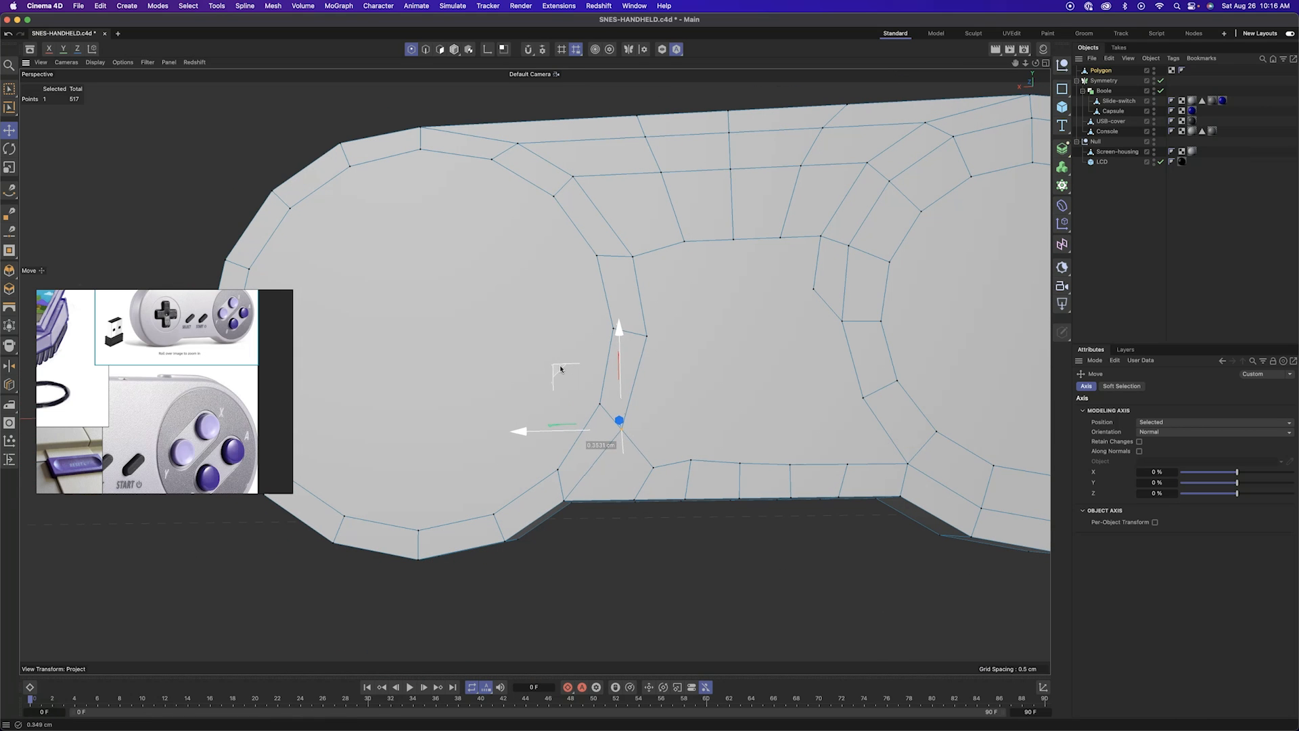
drag(569, 356, 582, 341)
Draw an edge with the Polygon Pen extending the lower strip toward the left-hand ring
key(m)
key(e)
click(653, 467)
click(592, 466)
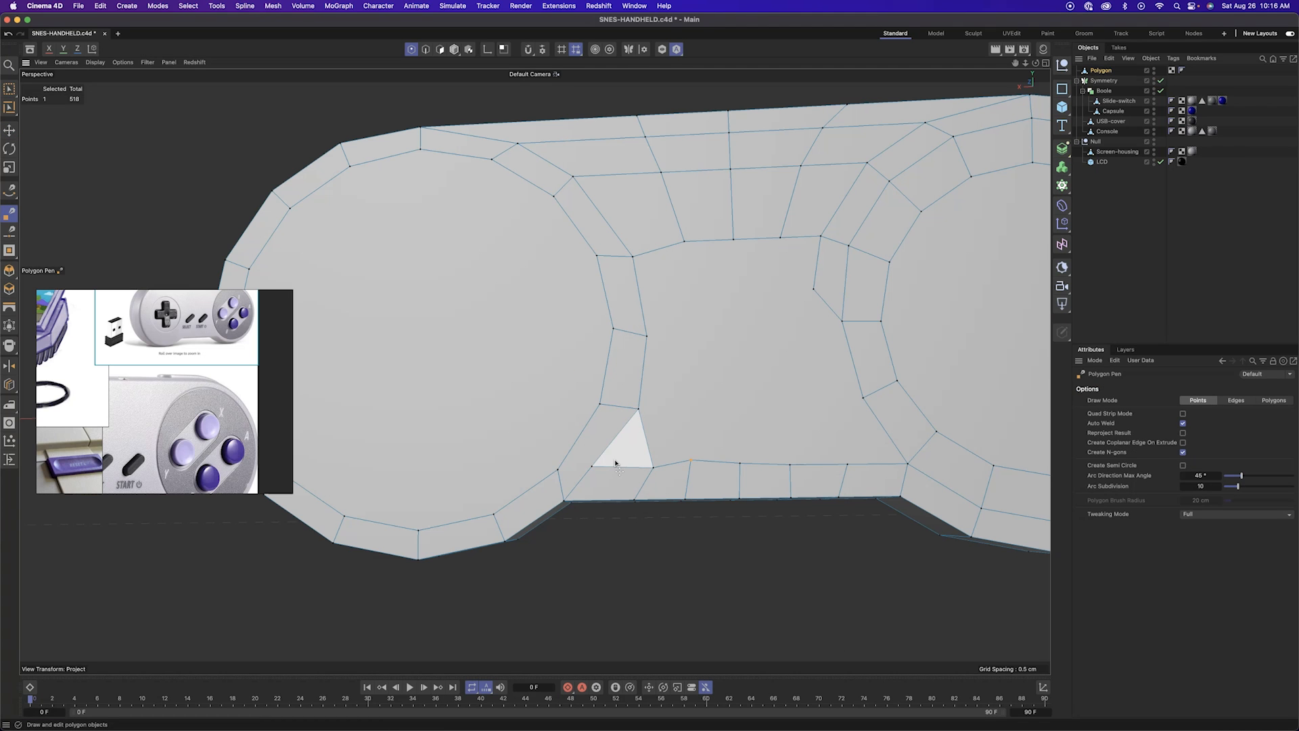
alt+drag(647, 550, 648, 562)
key(Return)
key(Return)
Clean up the surplus edge at the corner of the central face beside the right-hand ring
key(e)
double_click(789, 281)
right_click(791, 278)
click(812, 514)
mouse_move(787, 545)
alt+mouse_down()
mouse_move(780, 519)
mouse_move(765, 541)
mouse_move(773, 521)
mouse_move(749, 563)
alt+mouse_up()
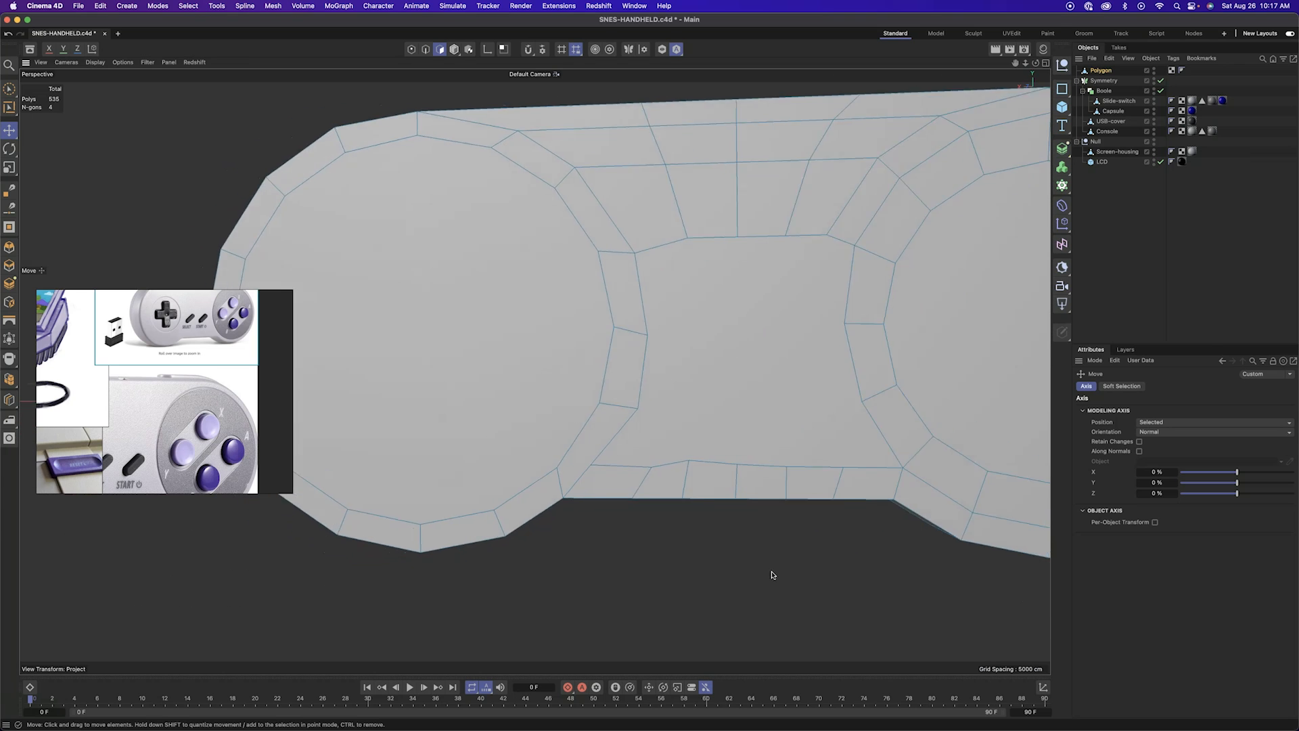
Cut edges across the central face with the Polygon Pen, joining the left-hand and right-hand rings
alt+right_drag(749, 564, 696, 563)
scroll(696, 566, up, 3)
key(m)
key(e)
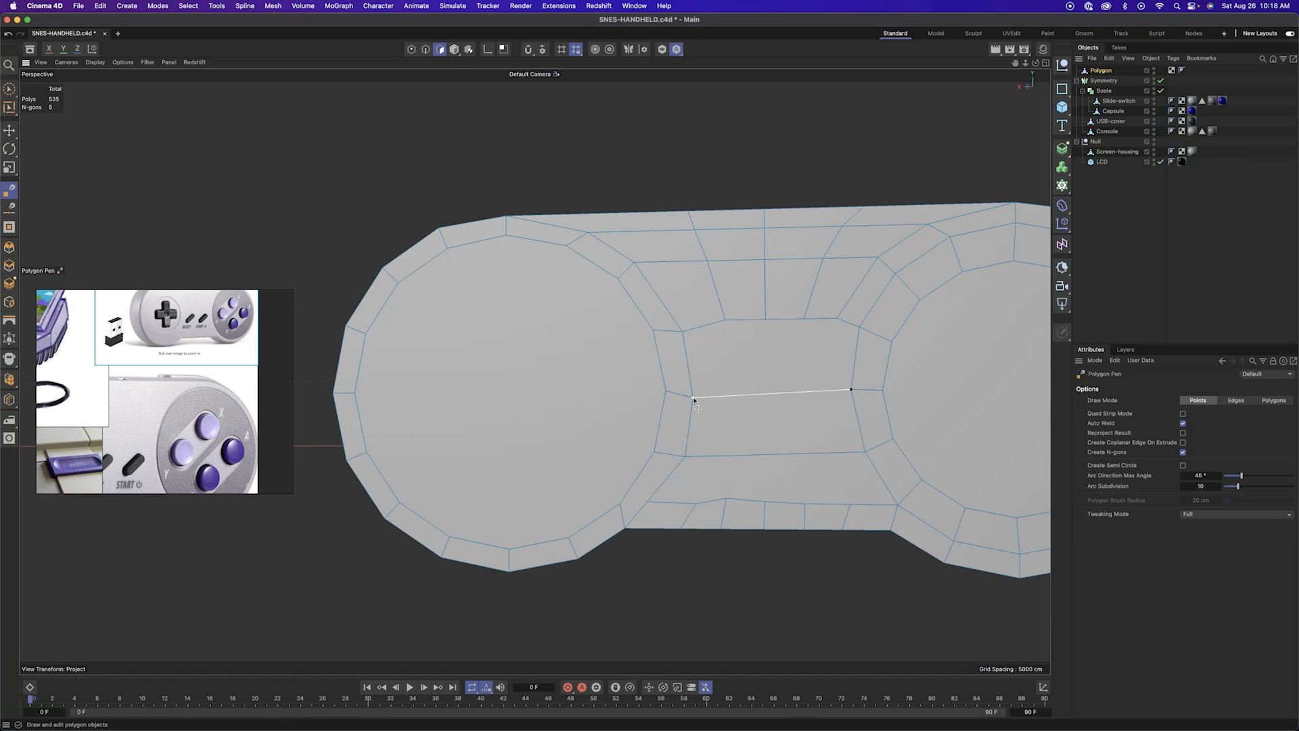
click(694, 399)
key(e)
key(Return)
Reposition the end point of the lower strip and connect it to the left-hand ring with the Polygon Pen
click(727, 499)
mouse_move(768, 489)
alt+mouse_down()
mouse_move(697, 324)
mouse_move(742, 481)
mouse_move(713, 442)
alt+mouse_up()
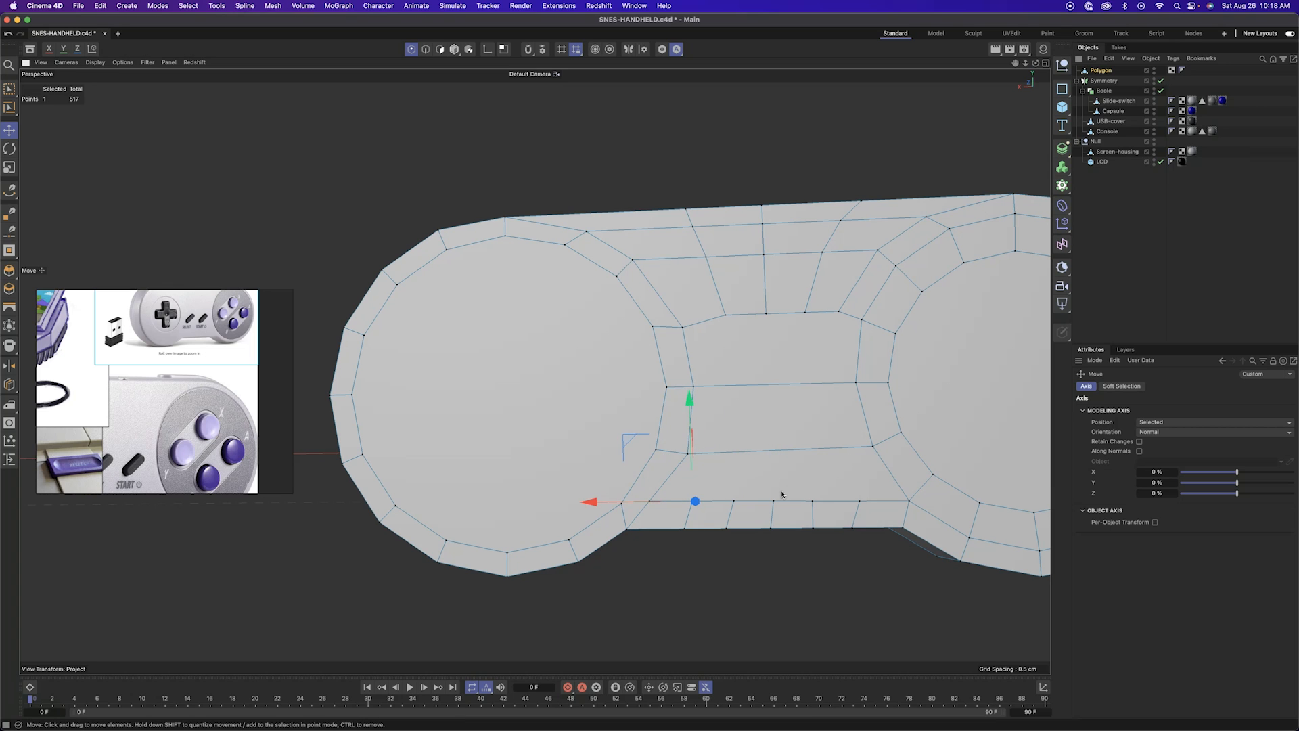
alt+right_drag(666, 477, 749, 508)
key(m)
key(e)
drag(638, 521, 720, 522)
alt+drag(711, 567, 717, 489)
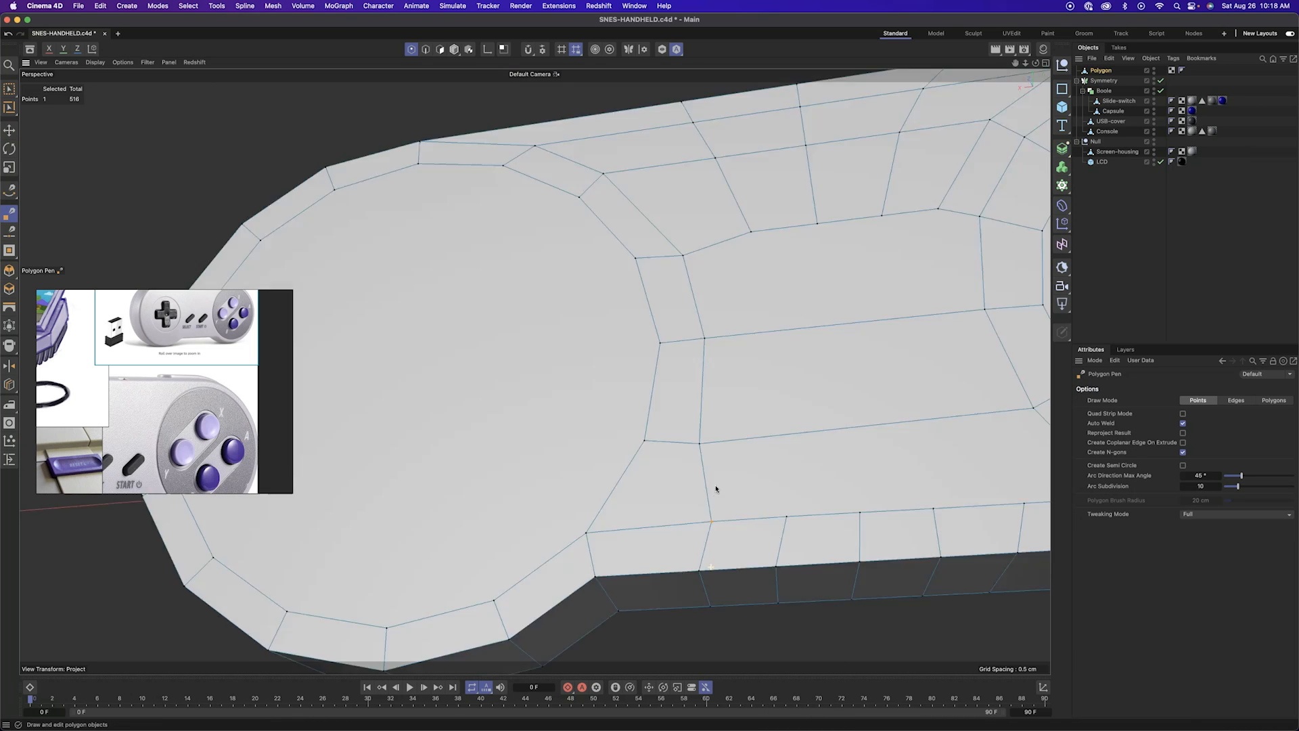
Slide two points along the lower strip to space its segments more evenly
alt+right_drag(716, 489, 676, 514)
key(m)
key(o)
drag(710, 533, 679, 535)
alt+drag(679, 535, 748, 533)
drag(748, 533, 741, 533)
Cut three vertical edge lines down the central face with the Polygon Pen, from the upper strip to the lower strip
key(m)
key(e)
click(733, 351)
click(746, 420)
click(743, 485)
click(738, 533)
click(786, 533)
click(785, 483)
click(782, 419)
click(773, 351)
click(811, 349)
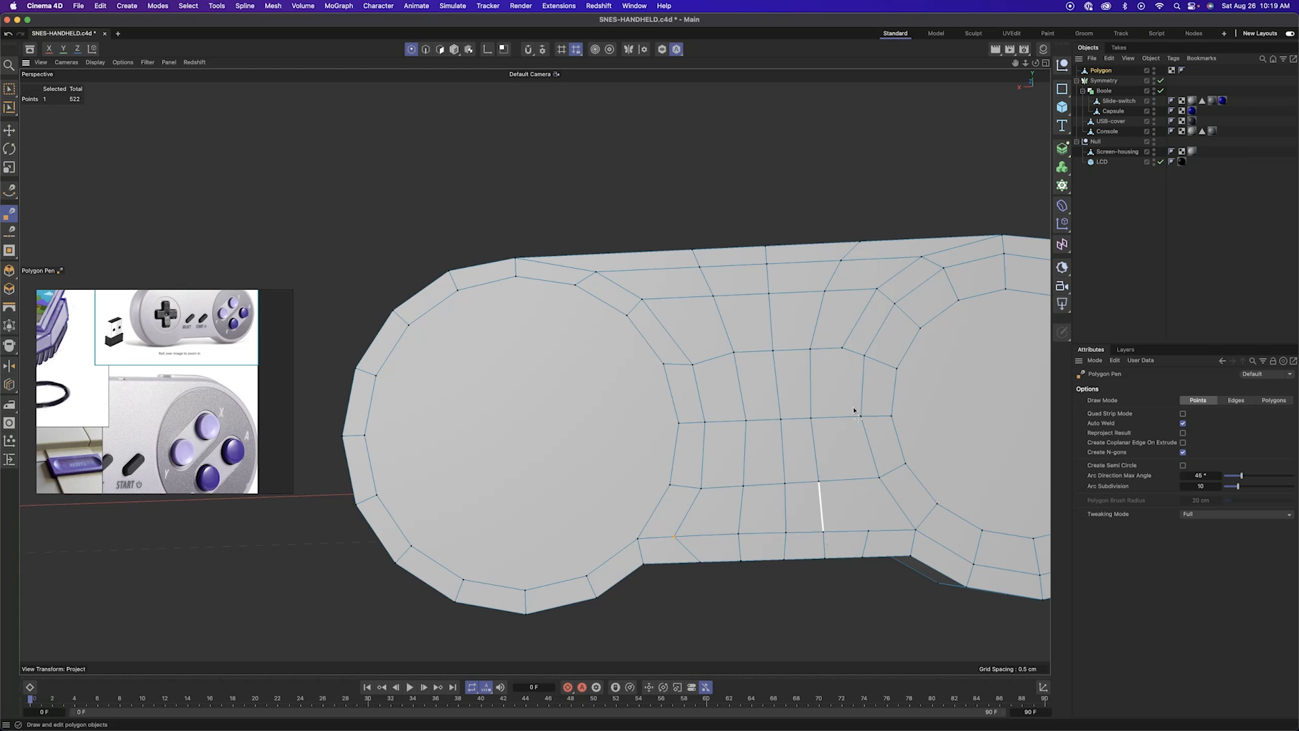
click(848, 481)
click(868, 531)
alt+drag(869, 531, 725, 530)
key(m)
key(o)
key(e)
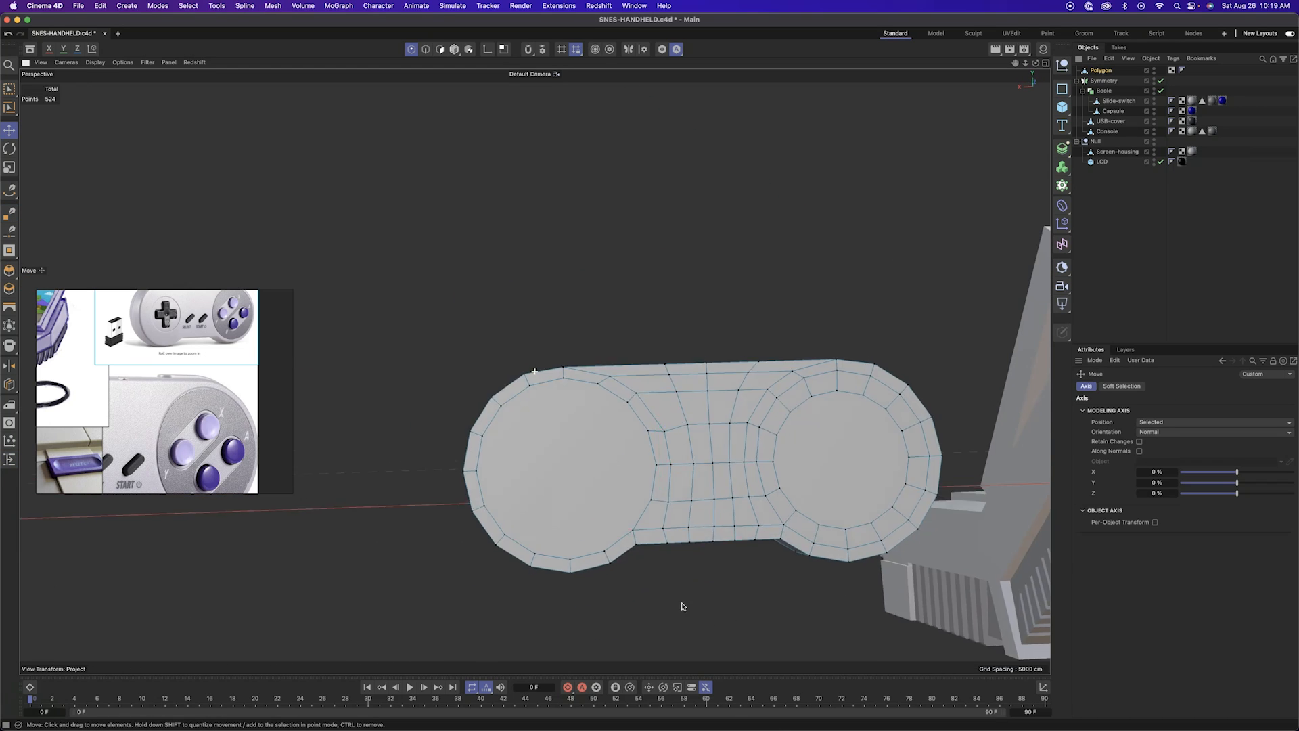
Cut a grid of horizontal and vertical edges across the right-hand circle with the Polygon Pen
key(m)
key(e)
click(624, 468)
click(773, 463)
click(770, 492)
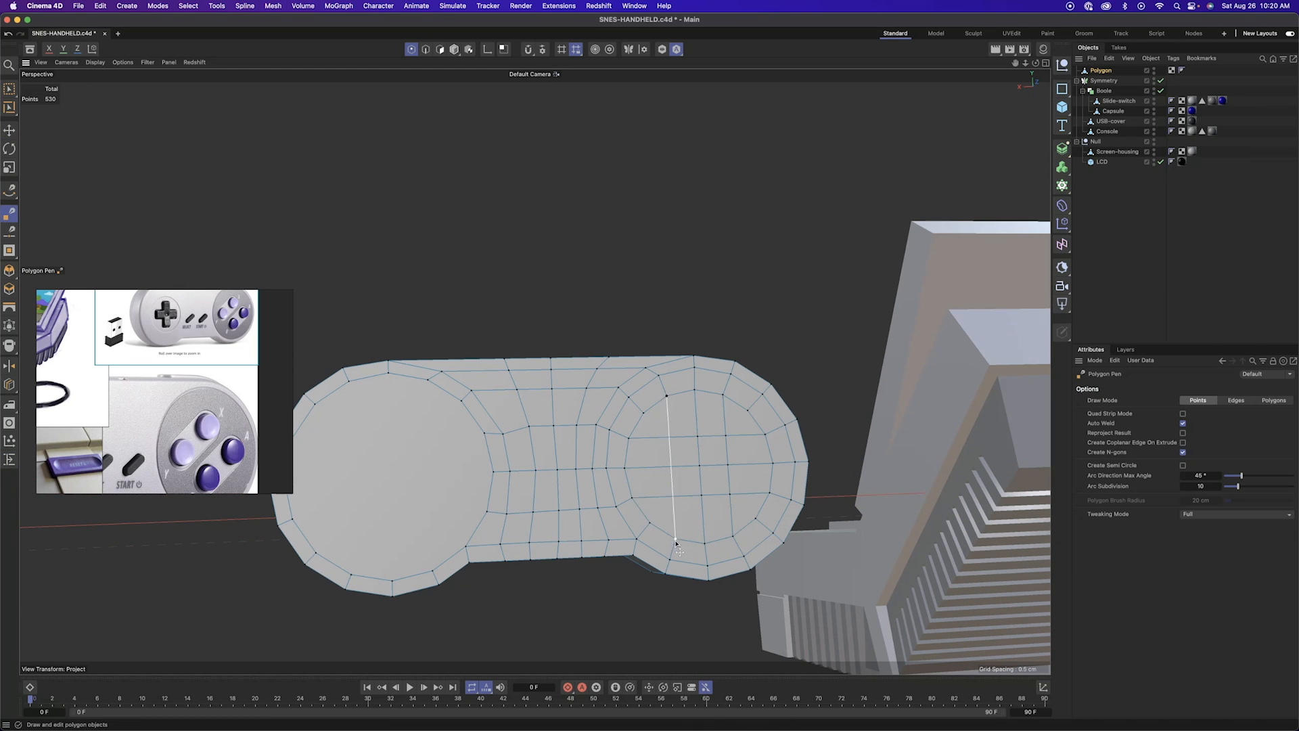
click(676, 540)
alt+middle_drag(305, 476, 487, 479)
alt+right_drag(654, 453, 685, 467)
Divide the left-hand circle on the back with horizontal and vertical edges using the Polygon Pen
click(679, 477)
click(434, 482)
click(554, 358)
click(559, 603)
click(667, 431)
click(507, 368)
click(512, 595)
click(607, 593)
click(600, 366)
alt+drag(548, 503, 839, 426)
Bevel the edges of the controller body
click(426, 49)
mouse_move(488, 212)
alt+mouse_down()
mouse_move(719, 440)
mouse_move(542, 348)
mouse_move(693, 316)
mouse_move(693, 449)
alt+mouse_up()
key(m)
key(s)
key(space)
click(695, 450)
Select the two pill-shaped face-button areas with loop and fill selection and split them into a separate object
scroll(580, 352, up, 8)
alt+drag(600, 322, 583, 334)
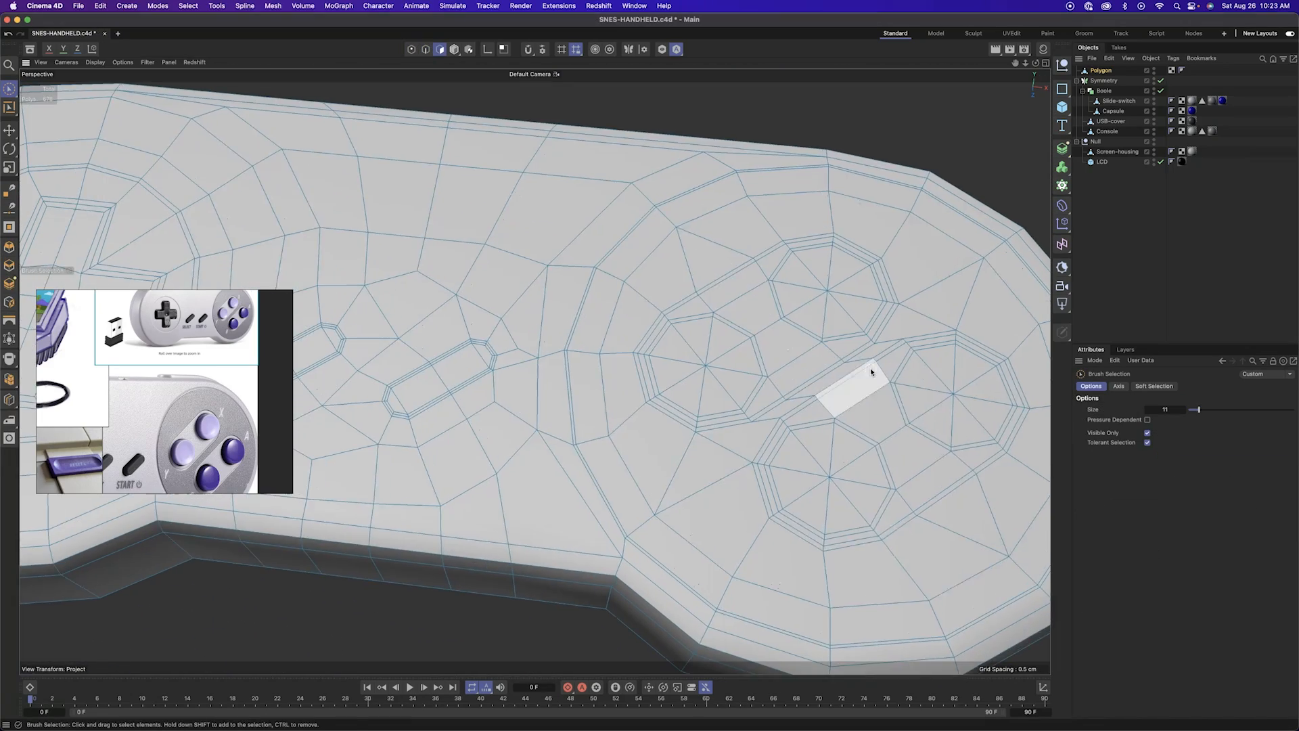
click(749, 423)
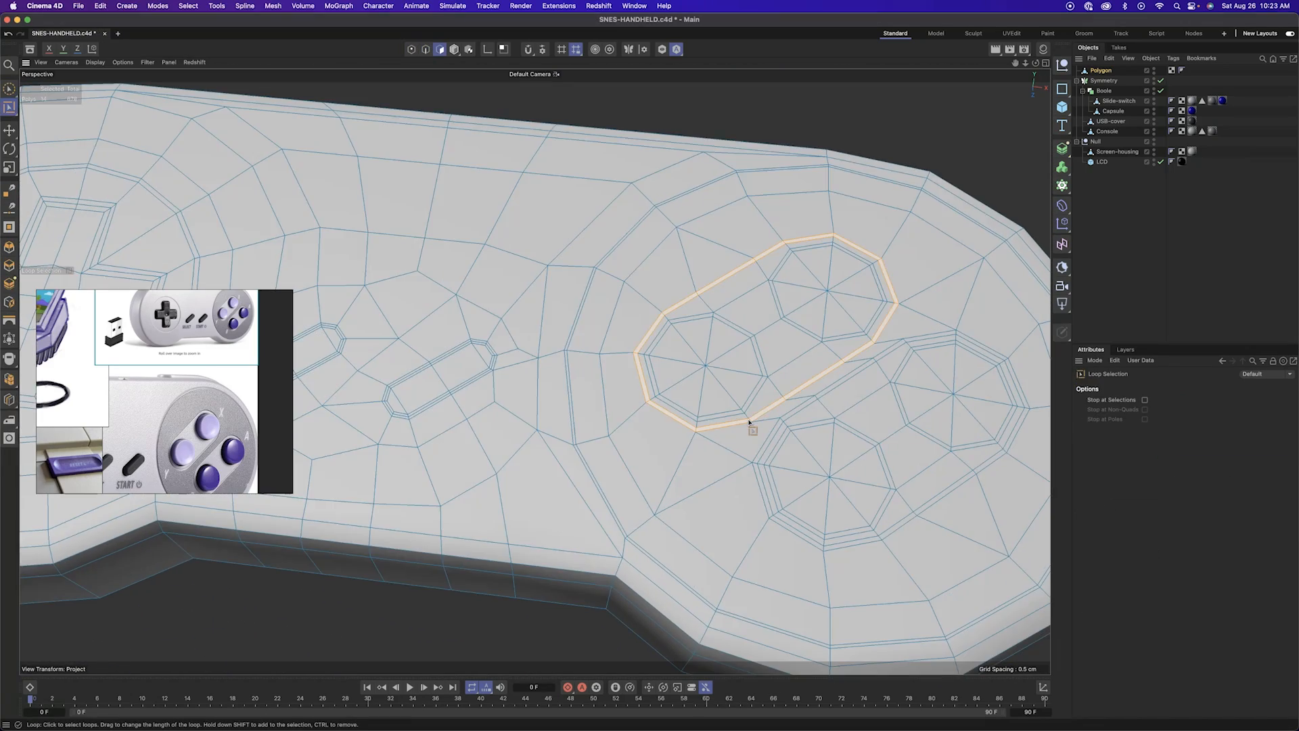
shift+click(757, 466)
key(u)
key(f)
shift+click(758, 466)
shift+click(747, 402)
right_click(747, 402)
click(779, 482)
Rename the split face-button object as "buttons"
double_click(1104, 80)
text(buttons)
key(Return)
Delete the polygons of both pill-shaped face-button areas from the controller body
click(1101, 71)
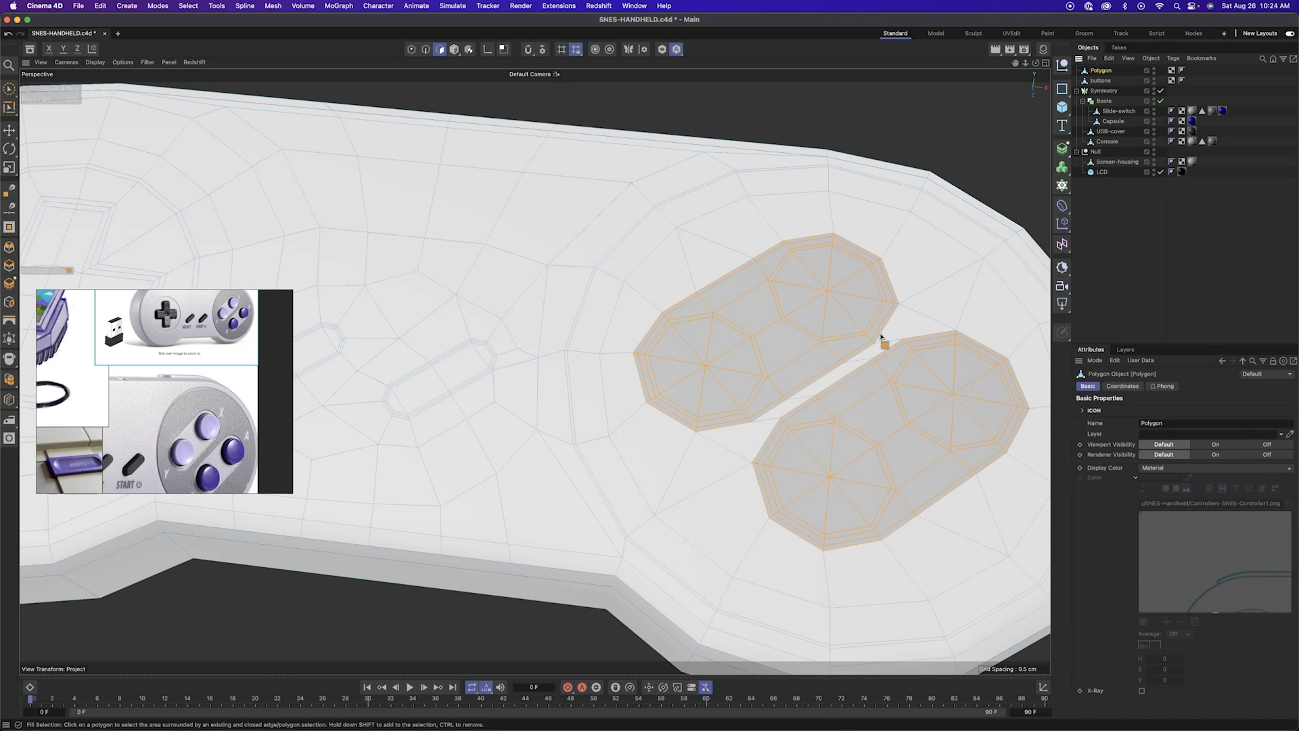
key(u)
key(l)
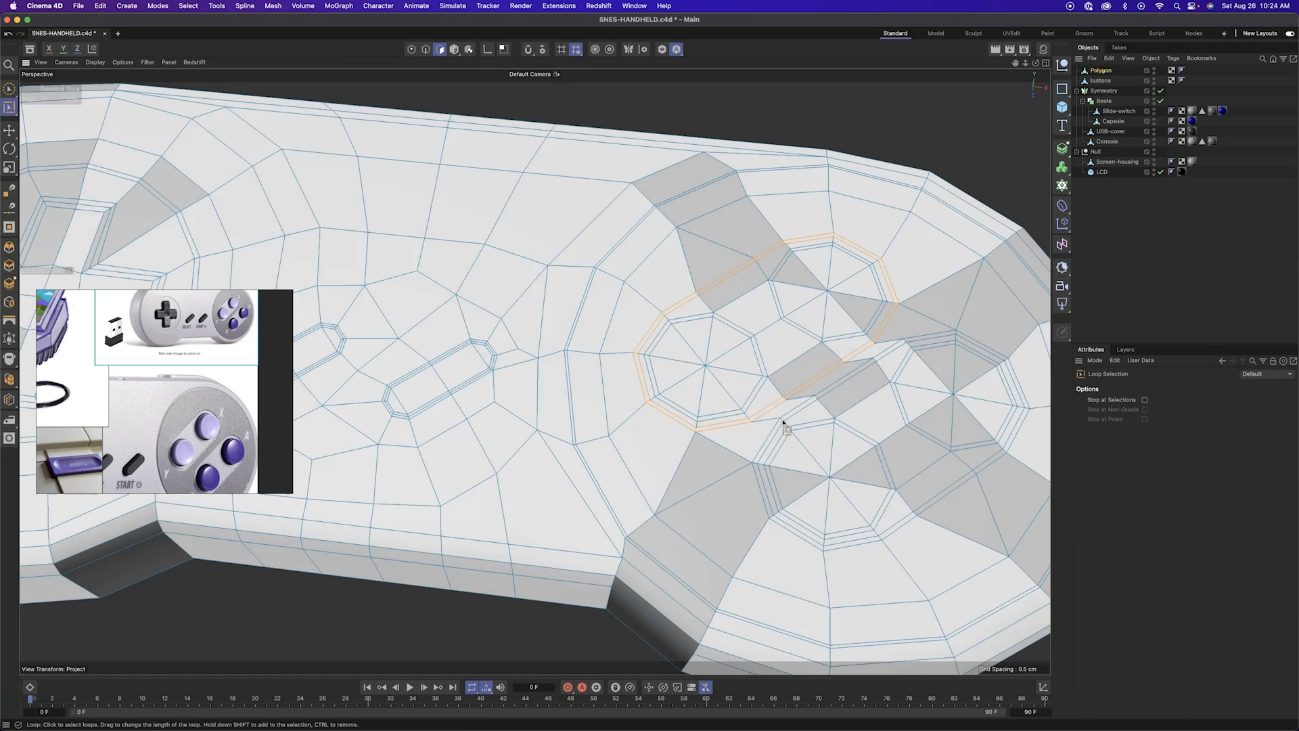
scroll(755, 421, down, 6)
key(e)
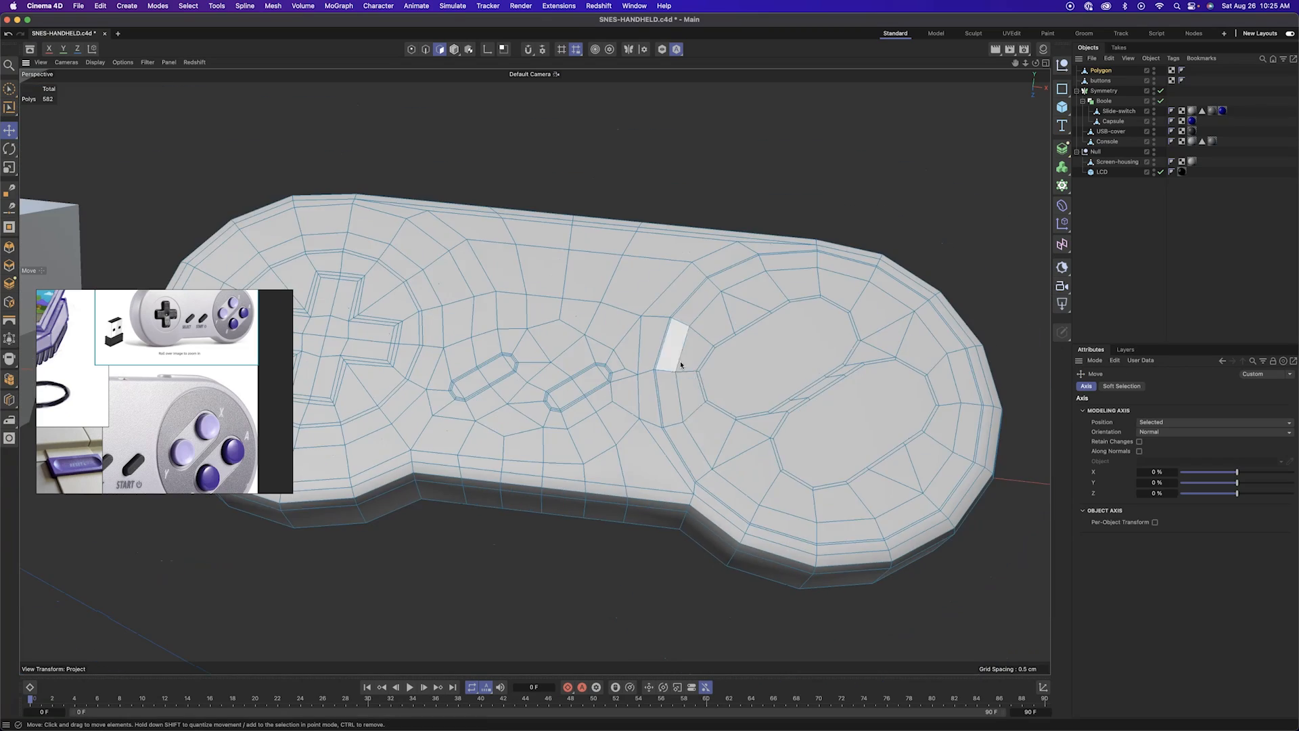
Select the two small slanted pill-shaped areas at the controller's centre with loop and fill selection and split them into a separate object
scroll(593, 388, up, 6)
key(u)
key(l)
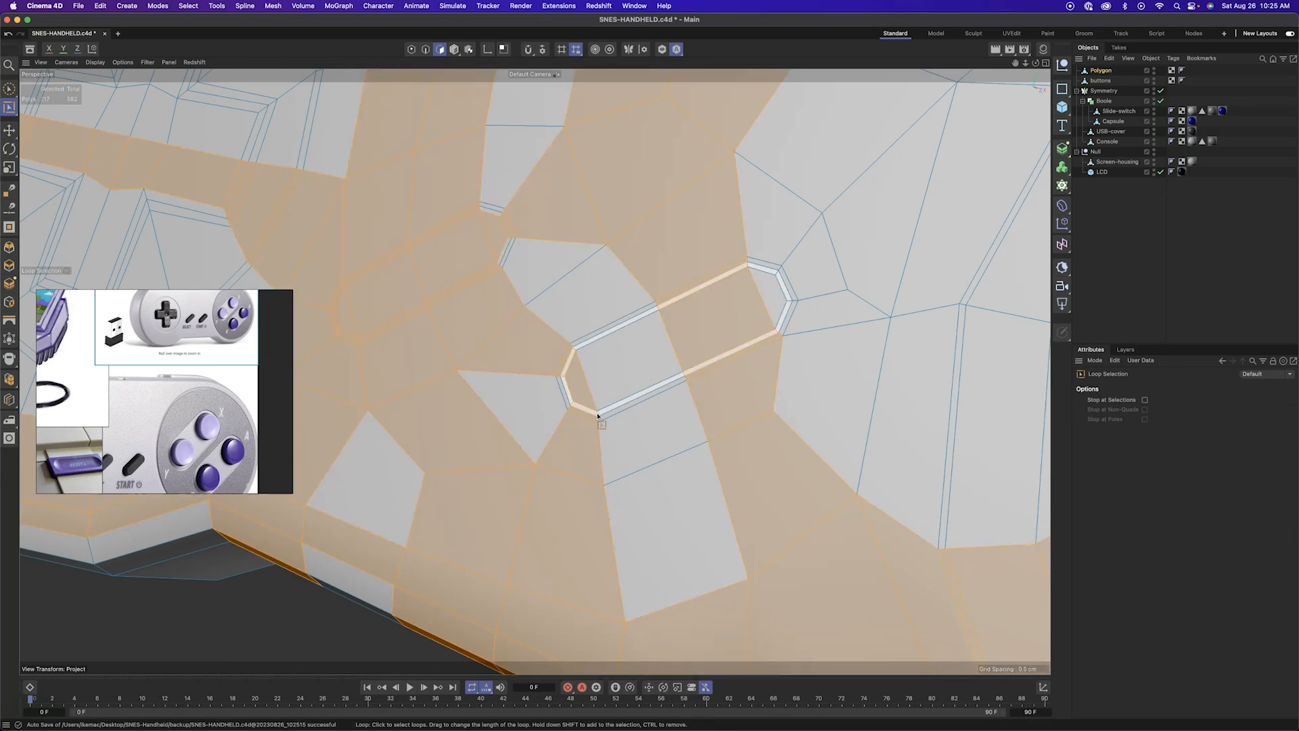
click(600, 404)
key(u)
key(f)
shift+click(478, 260)
right_click(478, 259)
click(534, 400)
Rename the split object as "small-buttons" and delete the corresponding polygons from the controller body
double_click(1105, 81)
text(small-buttons)
click(1101, 71)
key(Delete)
Fill-select the cross-shaped area on the controller body and split it into a separate object
scroll(566, 264, down, 5)
scroll(580, 362, up, 3)
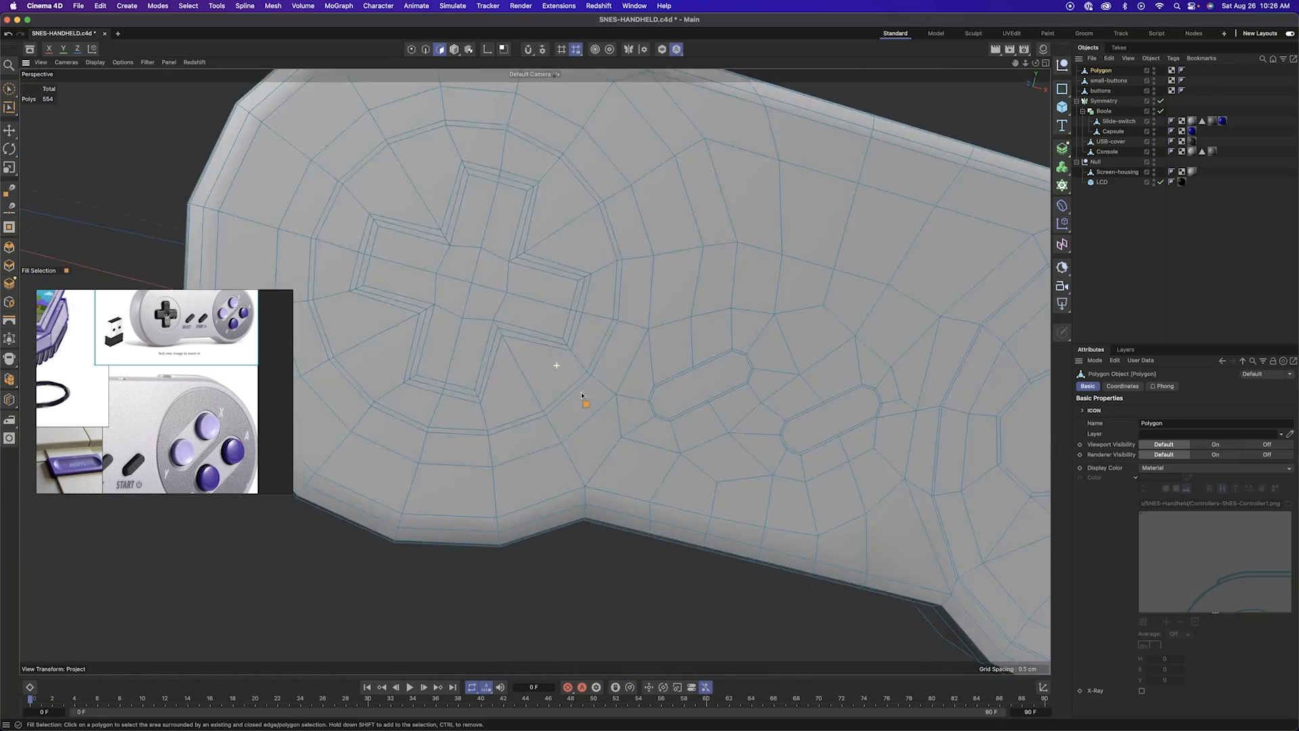
click(551, 328)
right_click(552, 327)
click(596, 468)
Rename the split cross object as "d-pad" and delete the cross polygons from the controller body
double_click(1099, 81)
text(d-pad)
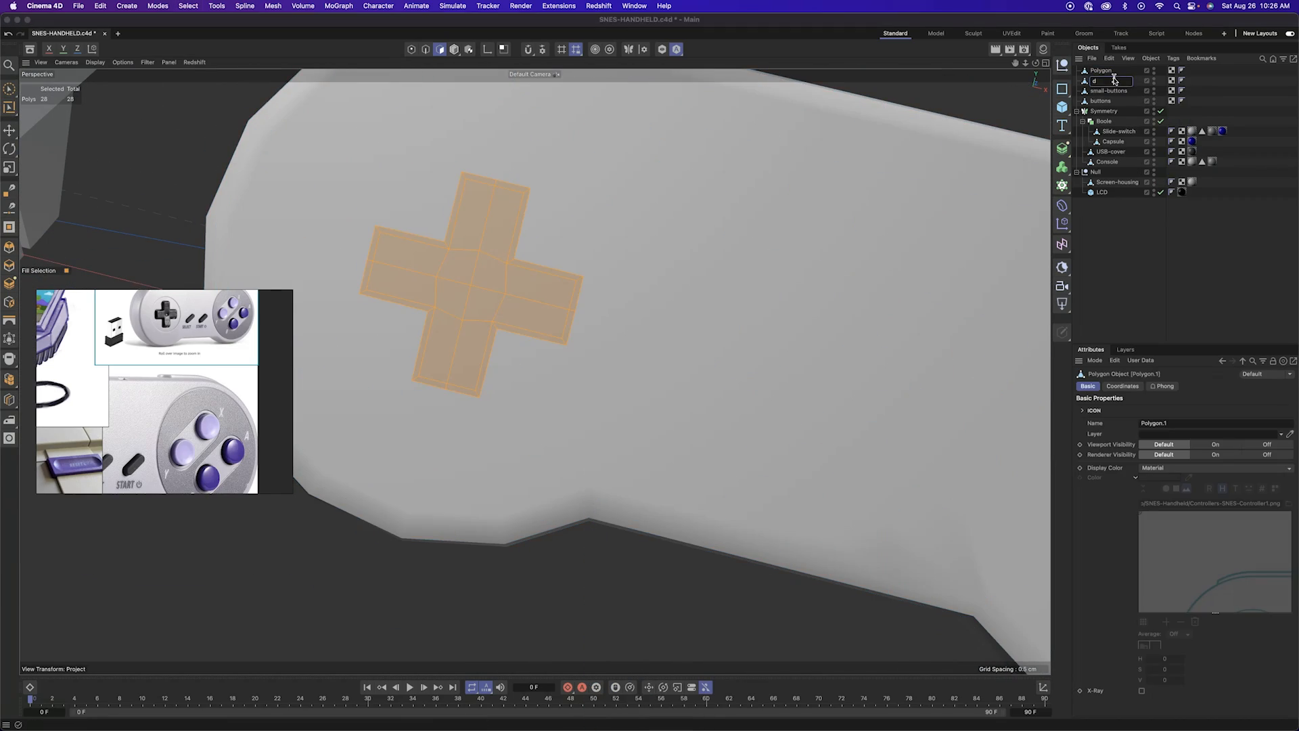
click(1101, 70)
key(Delete)
Select the round area surrounding the face-button openings and split it into a separate object
scroll(549, 421, down, 4)
scroll(550, 421, up, 3)
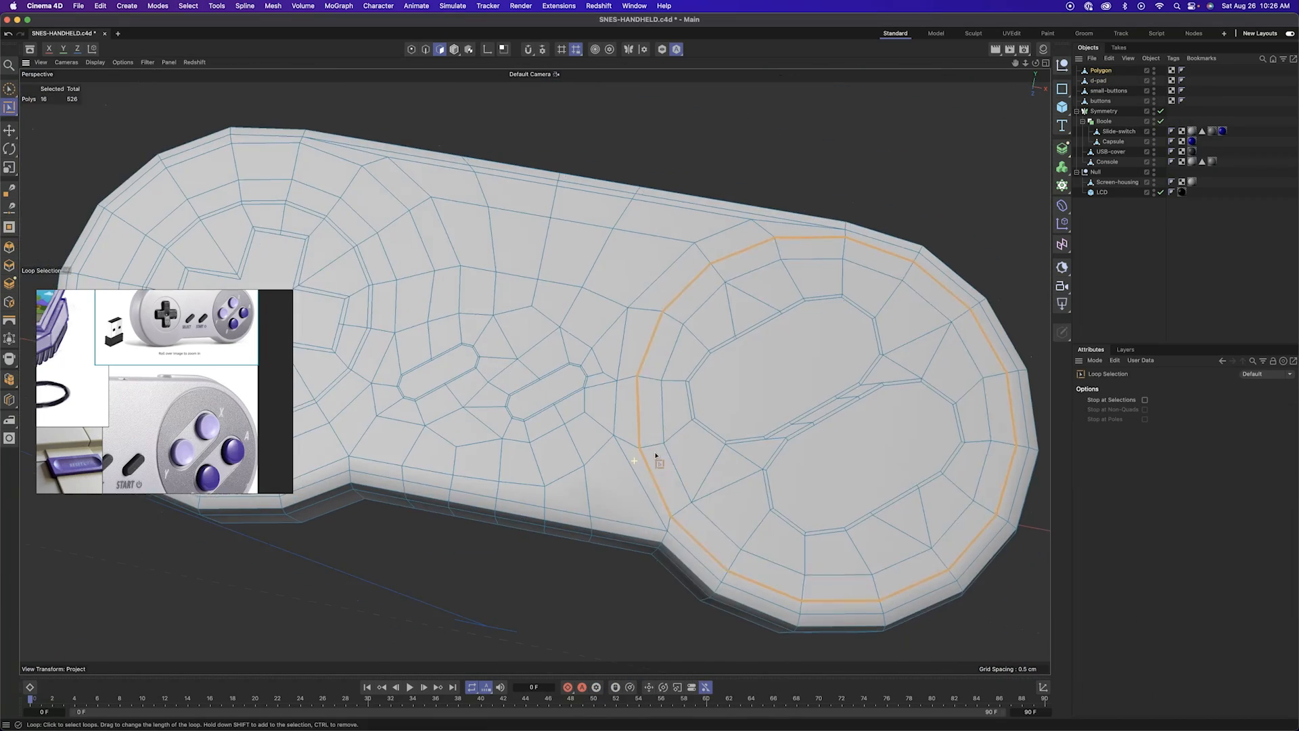
click(660, 456)
right_click(660, 455)
click(704, 596)
Rename the split round object as "buttons-housing" and delete its polygons from the controller body
double_click(1105, 81)
text(buttons-housing)
key(Return)
click(1101, 70)
key(Delete)
Loop-select the circular polygon area around the d-pad opening and extrude it inward to form a shallow recess
scroll(803, 284, down, 4)
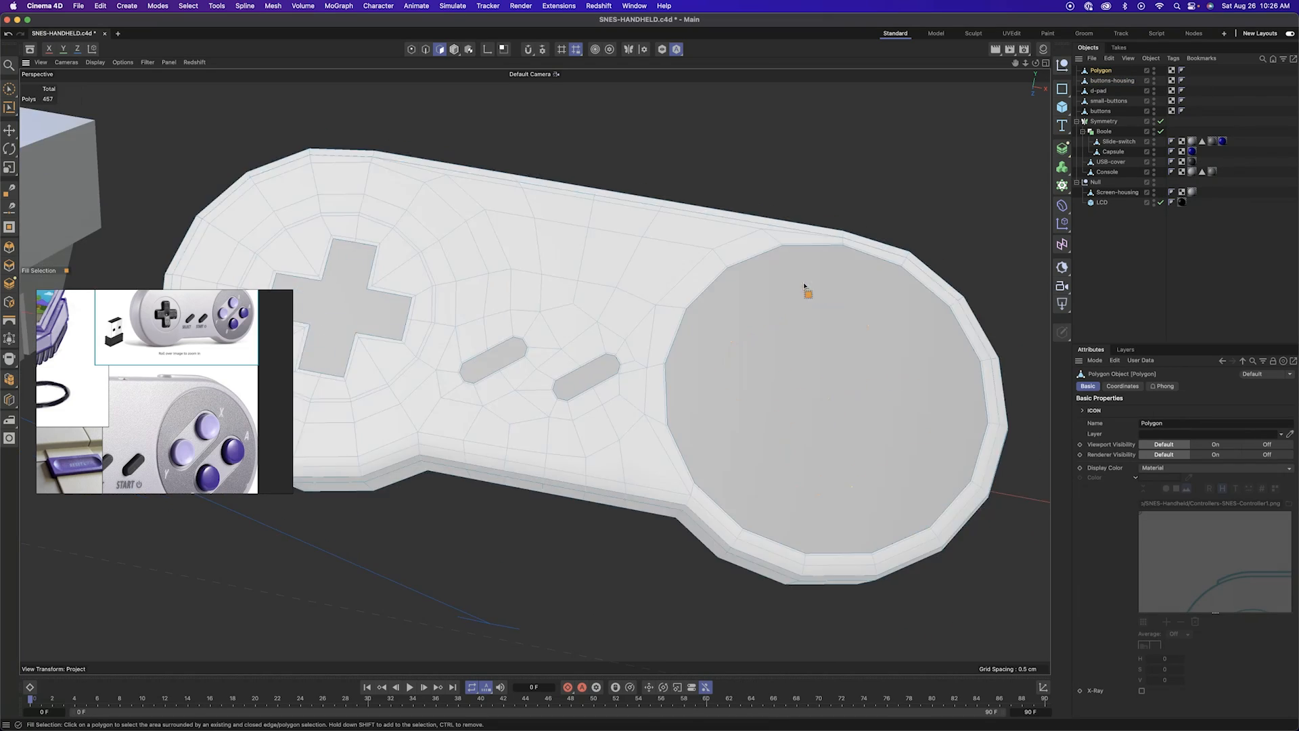
scroll(484, 415, up, 4)
alt+right_drag(670, 356, 718, 358)
alt+middle_drag(653, 389, 577, 325)
alt+drag(540, 313, 566, 302)
key(u)
key(l)
click(566, 302)
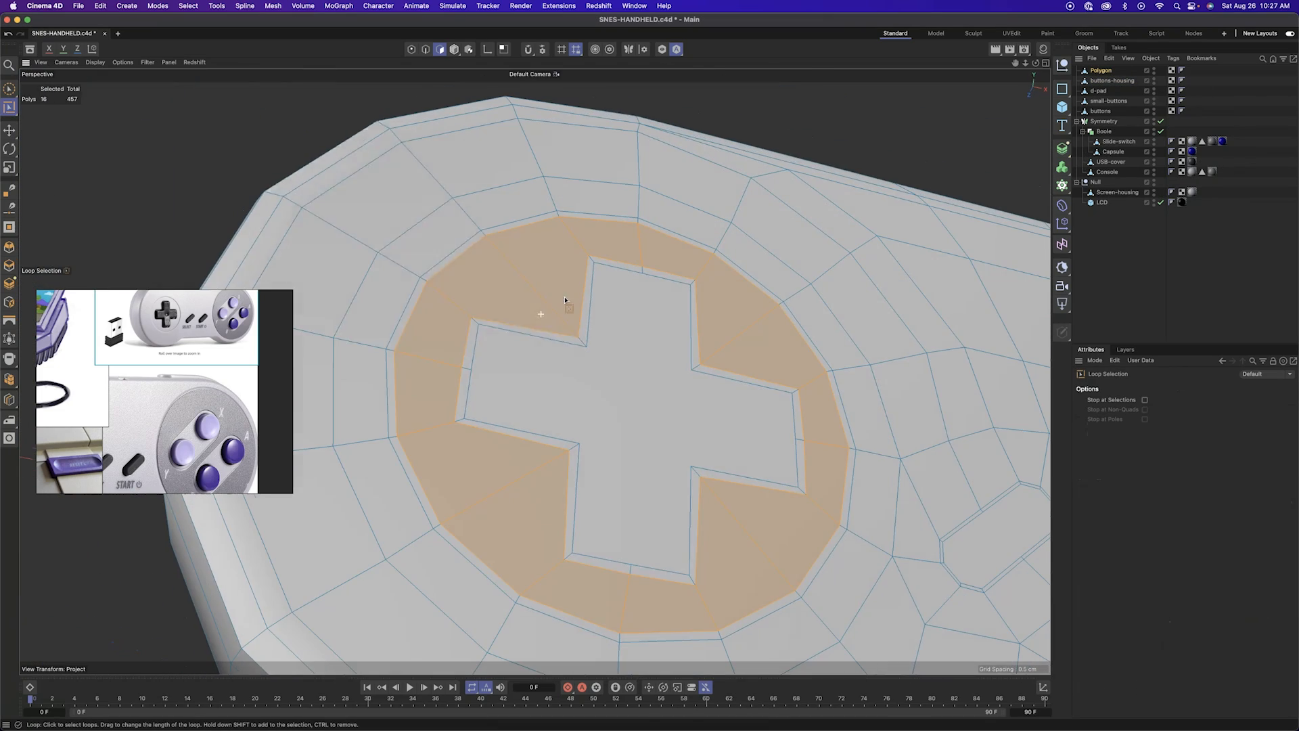
shift+click(467, 372)
alt+drag(541, 396, 512, 389)
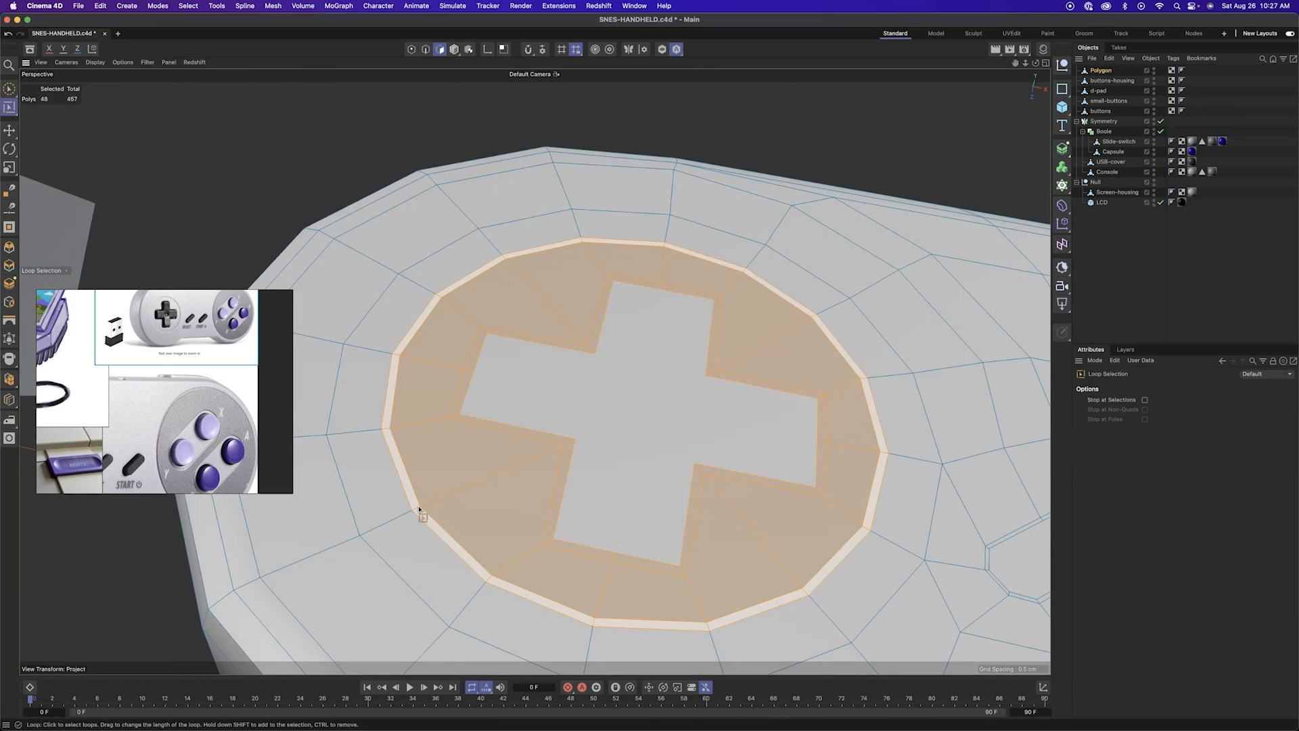
shift+click(418, 510)
alt+drag(417, 511, 481, 467)
key(d)
drag(650, 380, 678, 509)
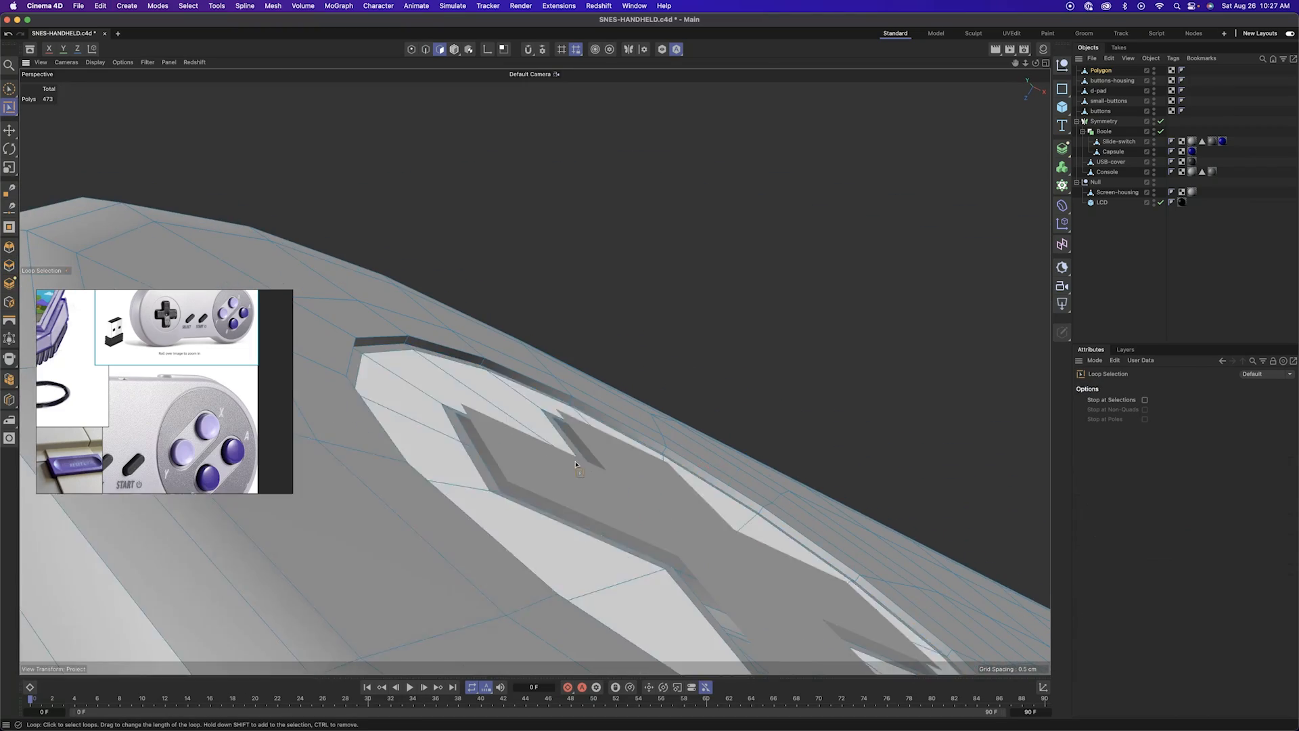
Select the border edge loops of the d-pad, small-button and round housing openings and extrude them down into the body as inner walls
alt+drag(576, 465, 738, 396)
key(u)
key(l)
click(552, 394)
alt+drag(553, 394, 542, 249)
alt+middle_drag(1002, 527, 598, 397)
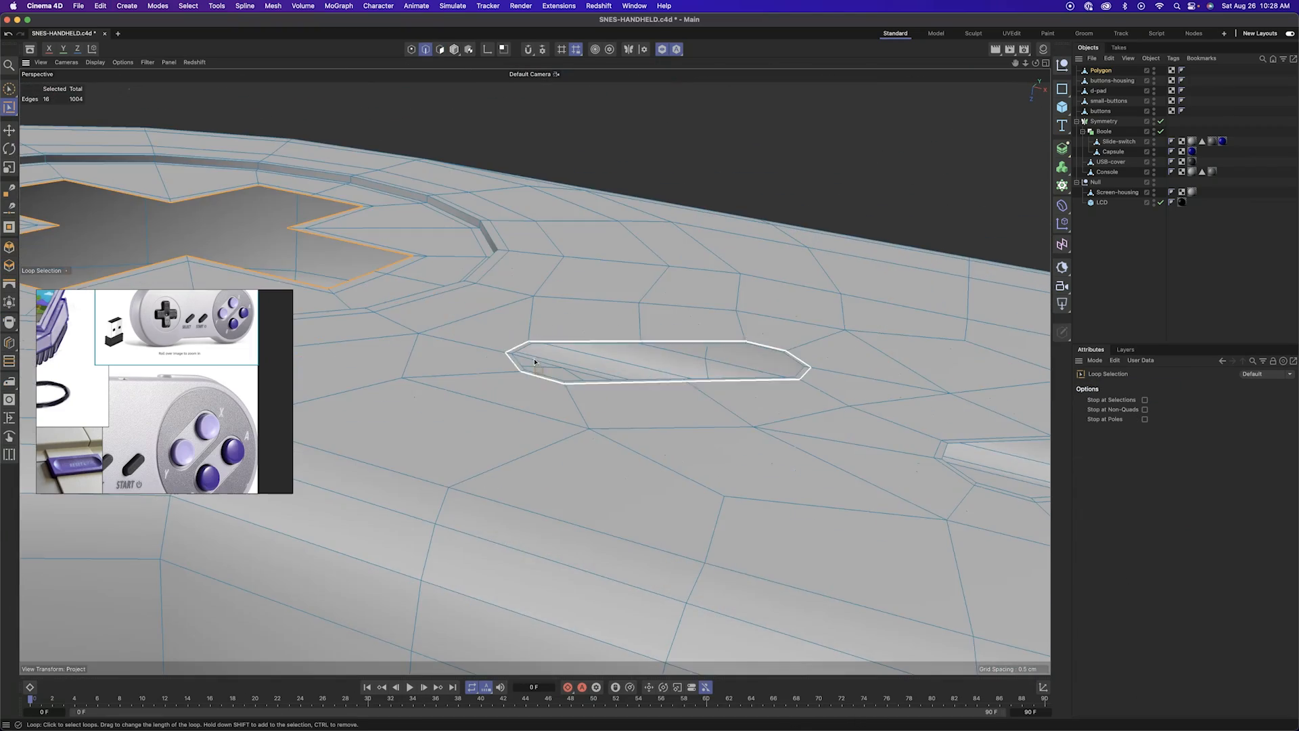
shift+click(598, 381)
alt+middle_drag(826, 458, 542, 438)
shift+click(599, 433)
shift+click(603, 420)
alt+right_drag(604, 424, 492, 421)
key(e)
alt+right_drag(636, 386, 434, 360)
ctrl+drag(935, 358, 934, 373)
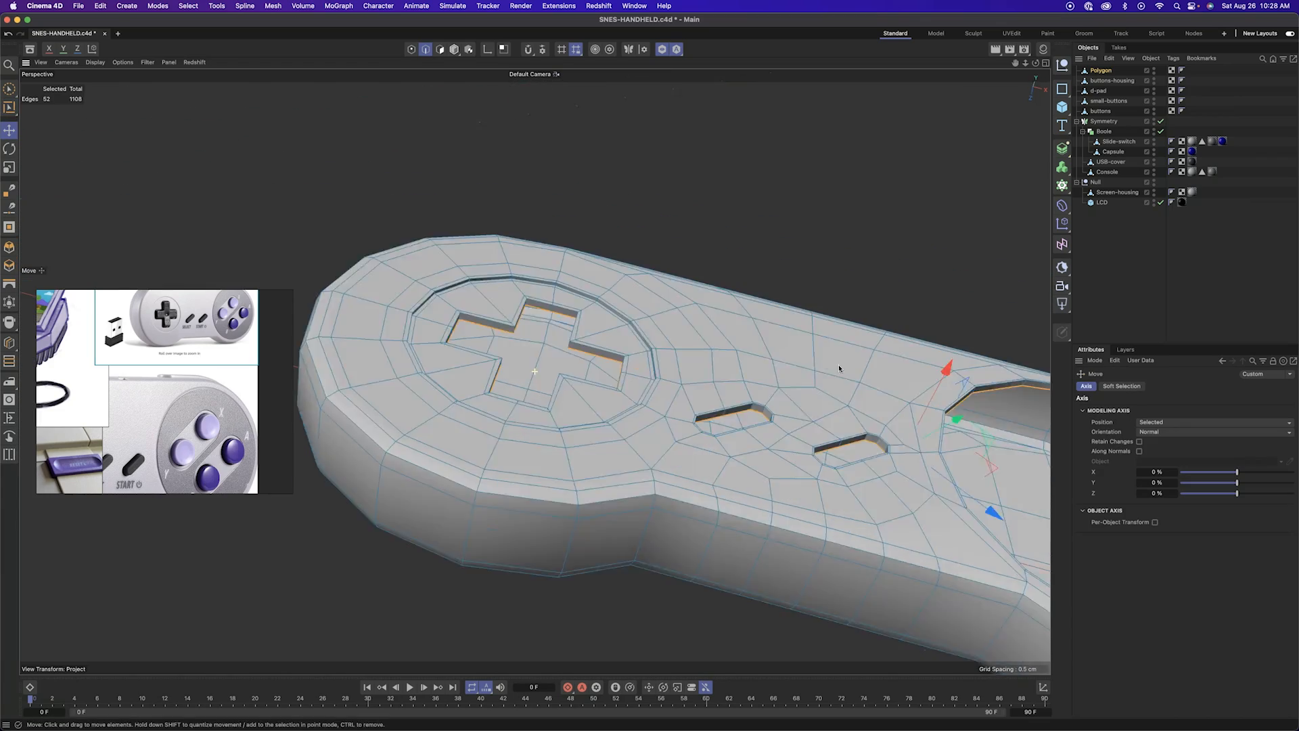
Select the corner edges of the d-pad opening with brush selection and bevel them
key(u)
key(l)
alt+drag(826, 346, 864, 514)
alt+right_drag(864, 513, 1001, 501)
alt+drag(548, 362, 388, 47)
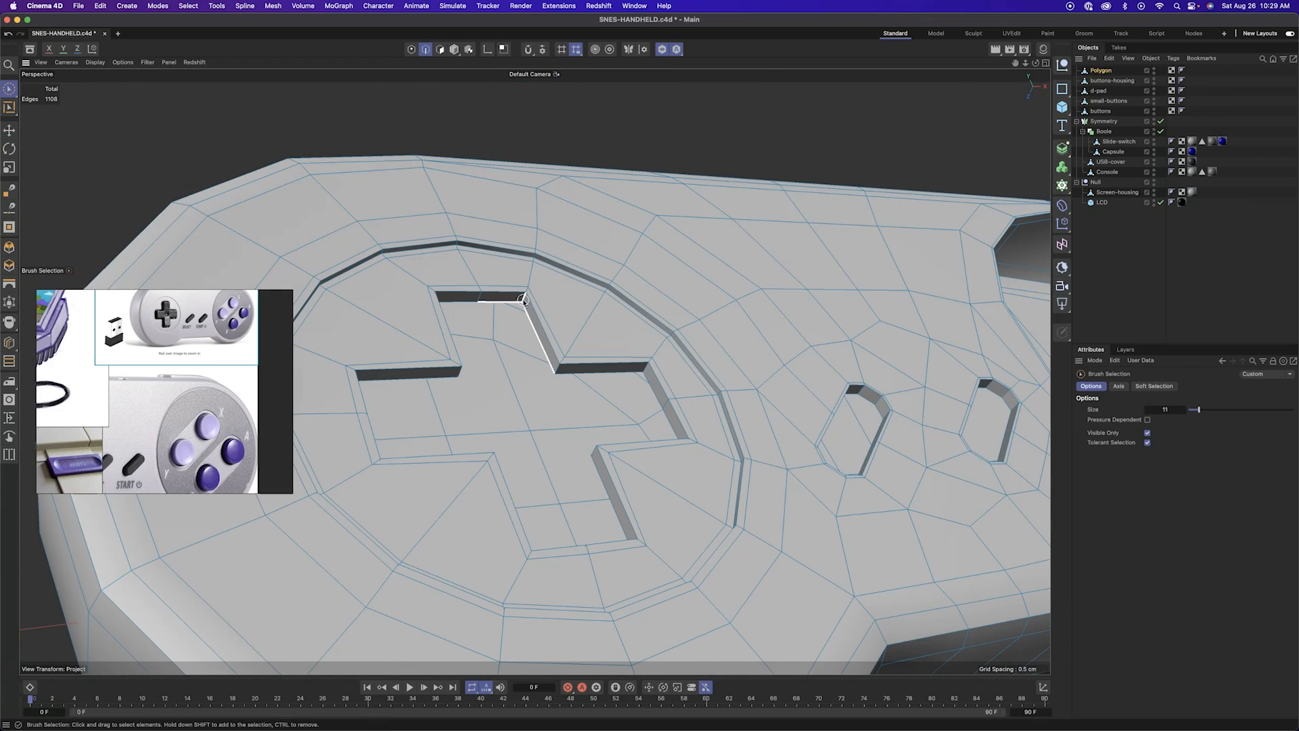
mouse_move(647, 371)
alt+mouse_down()
mouse_move(871, 567)
mouse_move(753, 507)
alt+mouse_up()
mouse_move(753, 508)
shift+mouse_down()
mouse_move(745, 539)
mouse_move(541, 234)
shift+mouse_up()
shift+drag(574, 205, 507, 259)
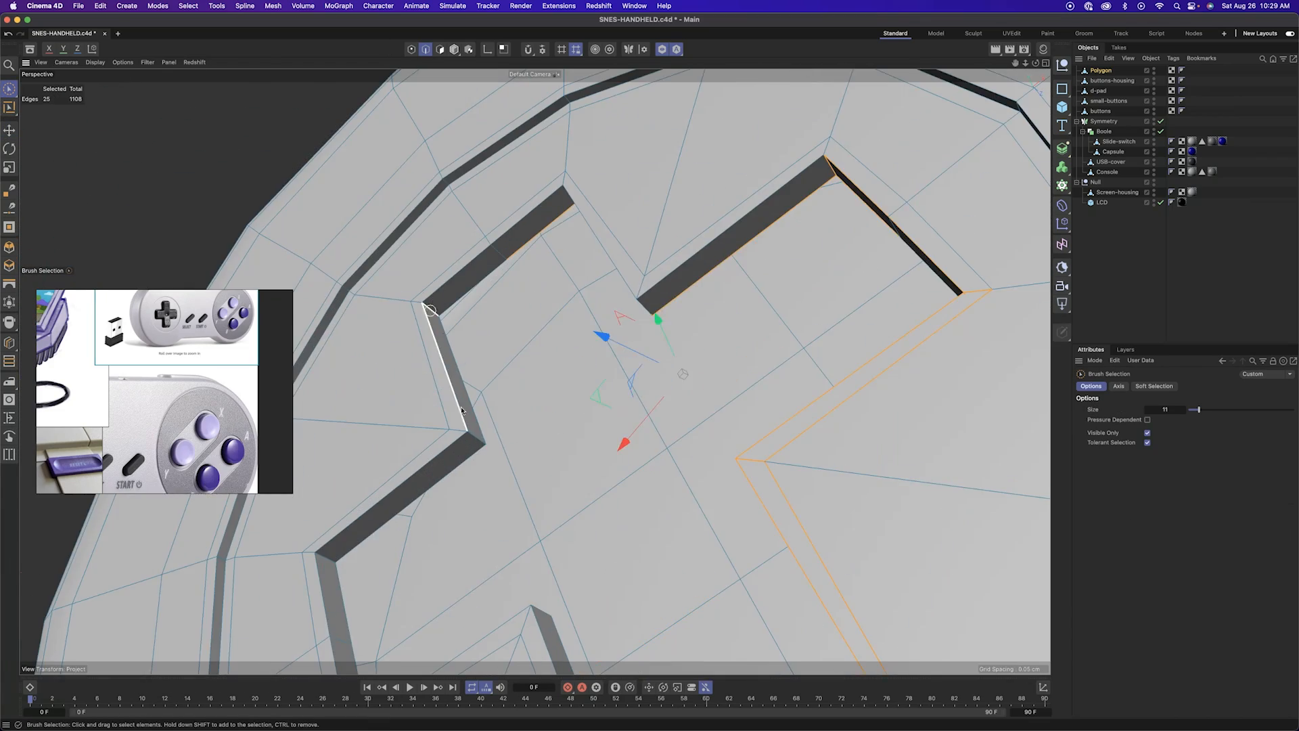
alt+drag(454, 336, 691, 291)
ctrl+drag(691, 291, 619, 362)
alt+drag(716, 397, 667, 271)
ctrl+drag(647, 164, 609, 181)
mouse_move(610, 181)
alt+mouse_down()
mouse_move(581, 345)
mouse_move(319, 220)
mouse_move(498, 416)
mouse_move(528, 166)
mouse_move(884, 589)
mouse_move(778, 372)
mouse_move(916, 453)
mouse_move(879, 468)
alt+mouse_up()
key(m)
key(s)
drag(768, 458, 770, 458)
alt+drag(771, 458, 713, 452)
alt+right_drag(714, 453, 778, 467)
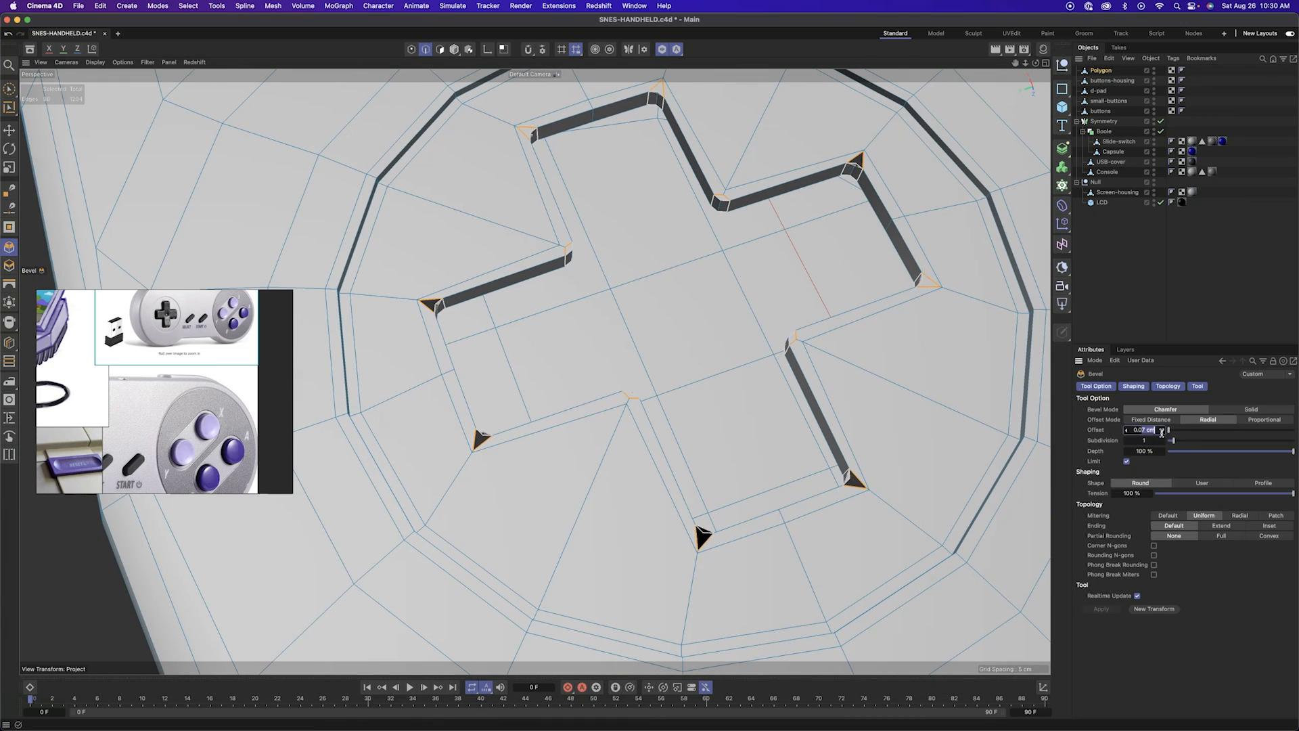
key(Return)
Delete the unwanted small polygons left at the d-pad opening's beveled corners
alt+drag(647, 388, 963, 435)
key(space)
alt+right_drag(963, 435, 855, 497)
mouse_move(855, 497)
alt+mouse_down()
mouse_move(734, 566)
mouse_move(727, 542)
alt+mouse_up()
mouse_move(372, 635)
alt+mouse_down()
mouse_move(542, 133)
mouse_move(483, 253)
alt+mouse_up()
key(Delete)
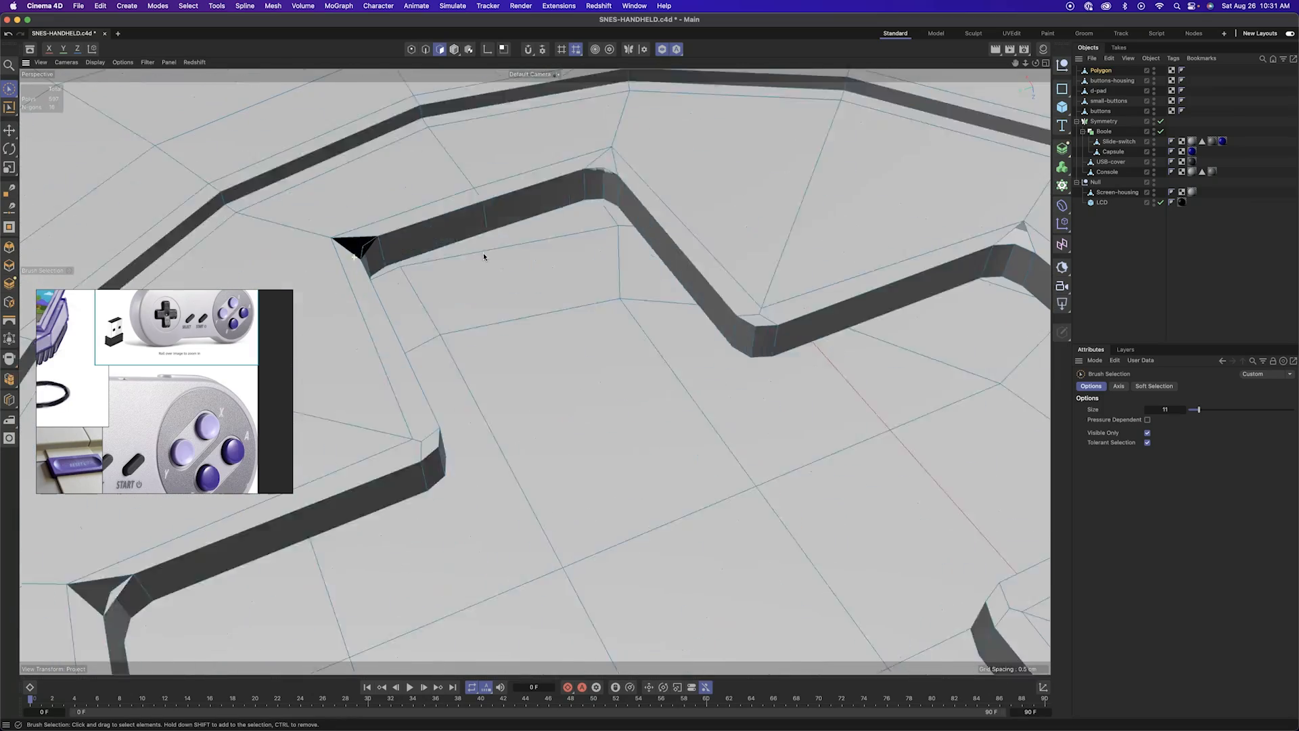
alt+right_drag(484, 253, 582, 284)
click(223, 518)
shift+click(757, 307)
key(Delete)
Patch the open gaps at the d-pad opening's corners with Close Polygon Hole and the Polygon Pen
alt+drag(713, 348, 633, 590)
alt+right_drag(634, 590, 515, 549)
alt+drag(722, 567, 639, 582)
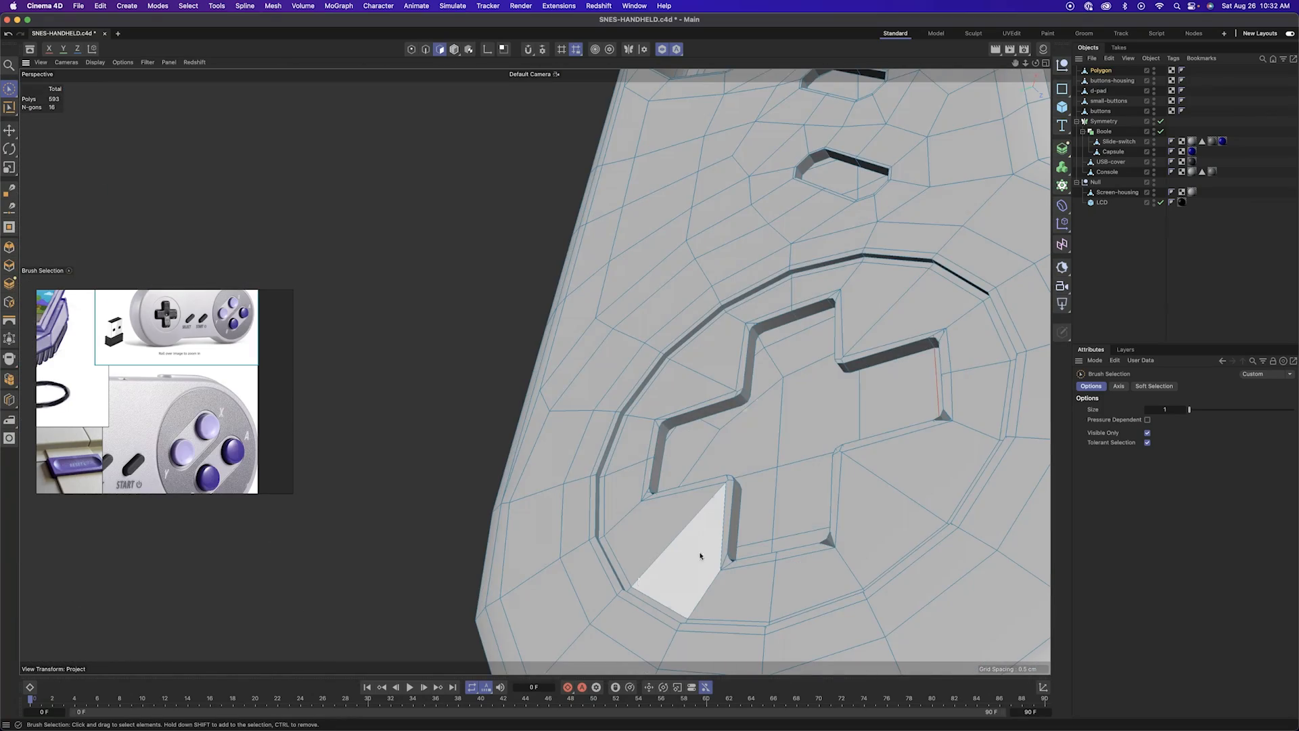
alt+right_drag(700, 556, 781, 546)
mouse_move(781, 545)
alt+mouse_down()
mouse_move(757, 516)
mouse_move(737, 527)
alt+mouse_up()
key(m)
key(e)
mouse_move(697, 577)
alt+mouse_down()
mouse_move(654, 383)
mouse_move(658, 346)
alt+mouse_up()
alt+right_drag(684, 346, 738, 332)
key(m)
key(d)
click(618, 298)
mouse_move(618, 298)
alt+mouse_down()
mouse_move(441, 377)
mouse_move(534, 342)
alt+mouse_up()
key(m)
key(e)
Rectangle-select the points around the d-pad opening and merge the overlapping ones with Optimize
key(space)
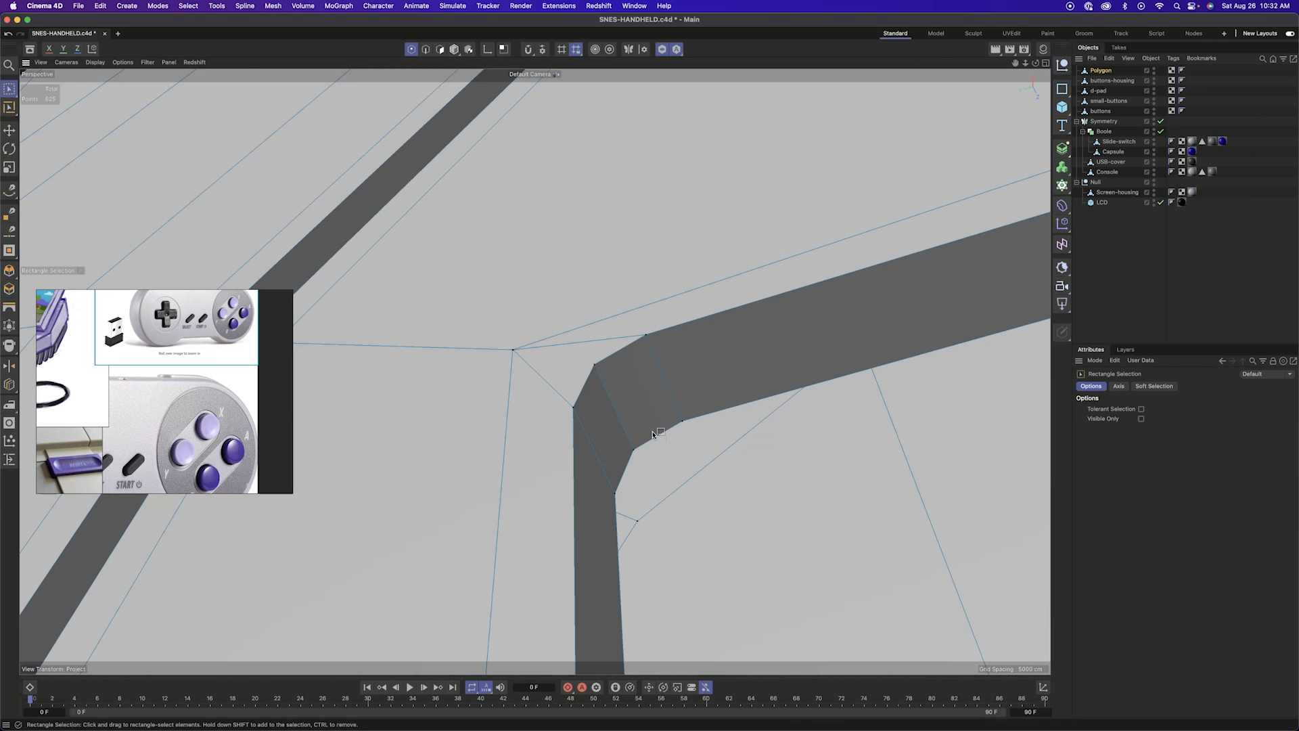
alt+drag(762, 298, 798, 537)
drag(798, 537, 406, 152)
alt+drag(406, 153, 556, 244)
right_click(556, 244)
click(721, 430)
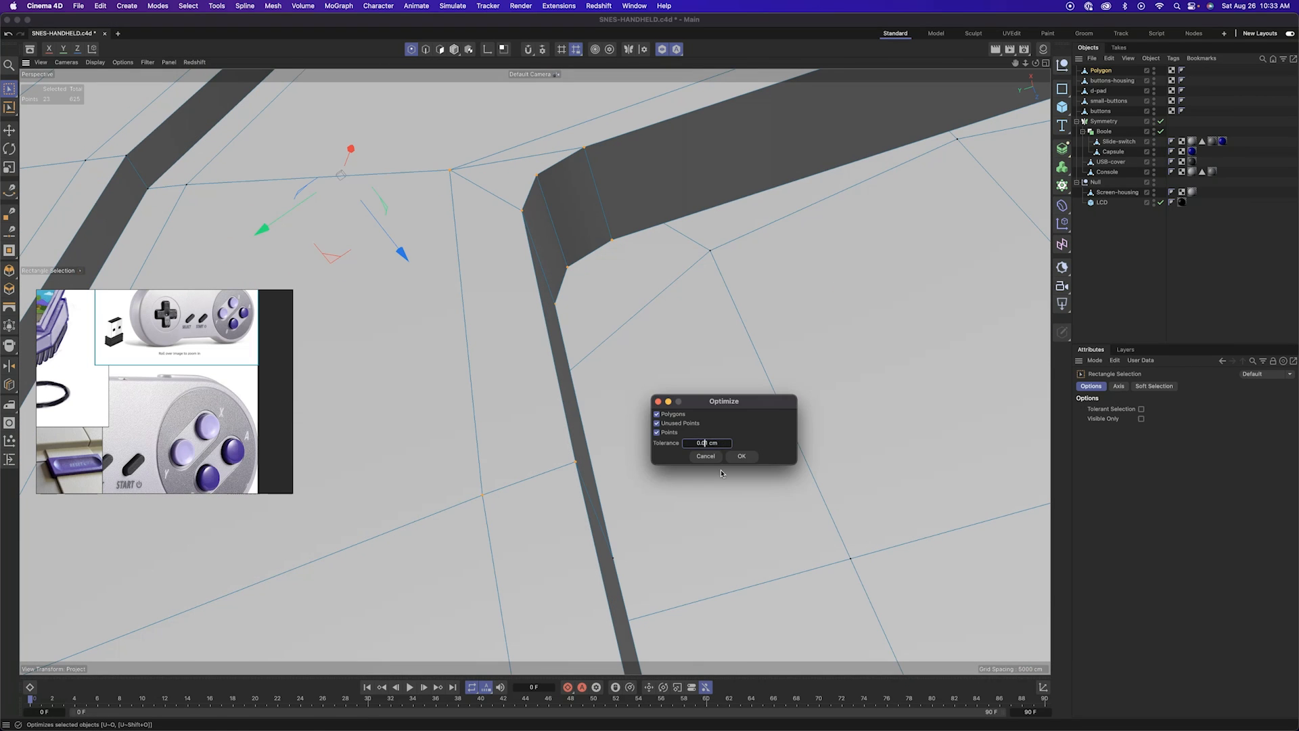
click(657, 338)
Draw a triangular polygon with the Polygon Pen to fill the remaining gap at a d-pad opening corner
alt+drag(656, 338, 571, 183)
key(m)
key(e)
alt+right_drag(571, 183, 835, 456)
alt+drag(835, 456, 754, 337)
click(504, 351)
click(521, 369)
click(508, 416)
click(504, 351)
Select the two nearly coincident points outside the d-pad corner and weld them into one
key(0)
drag(839, 330, 797, 366)
alt+drag(797, 366, 835, 360)
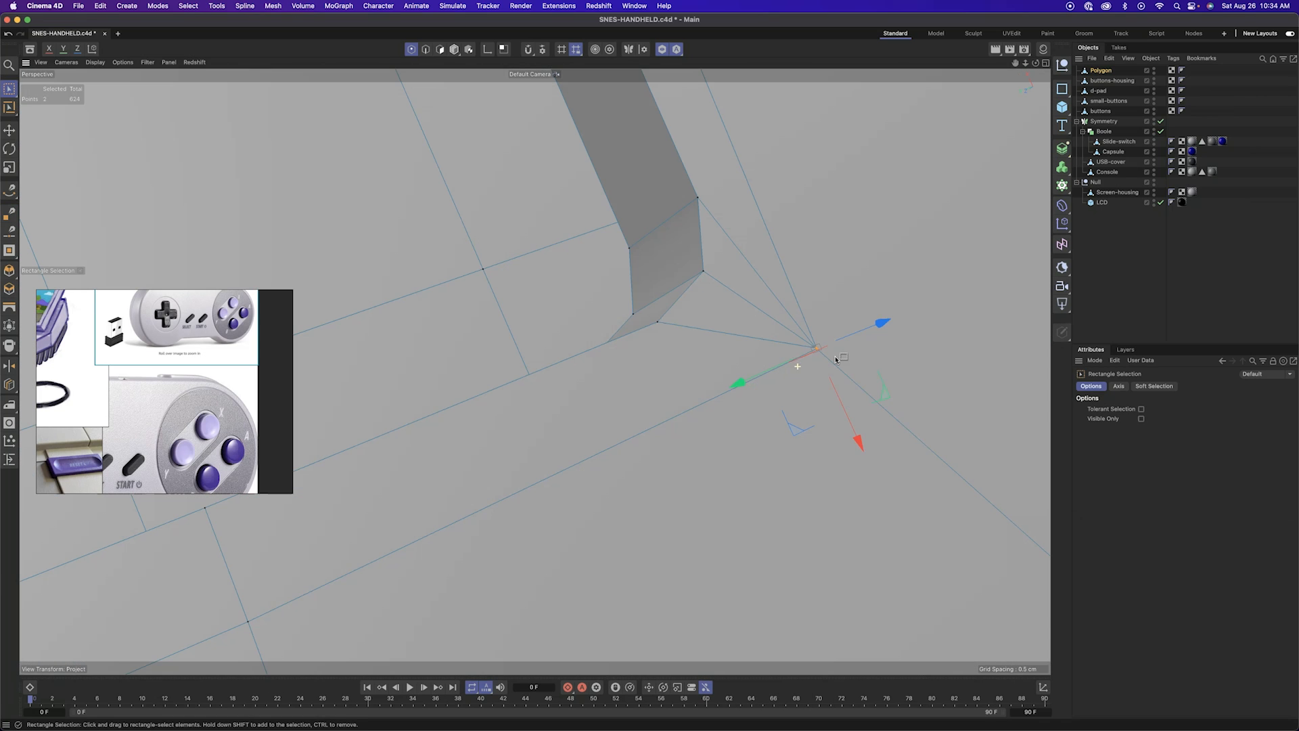
alt+right_drag(1019, 393, 850, 356)
click(851, 355)
Snap the stray points at the remaining d-pad opening corners onto their neighbouring points with the Polygon Pen to weld them
key(m)
key(e)
alt+right_drag(830, 420, 744, 423)
alt+right_drag(684, 381, 802, 242)
alt+right_drag(677, 463, 698, 279)
drag(698, 283, 698, 278)
alt+right_drag(698, 278, 535, 365)
alt+right_drag(535, 366, 690, 347)
drag(652, 317, 652, 315)
alt+right_drag(929, 486, 584, 429)
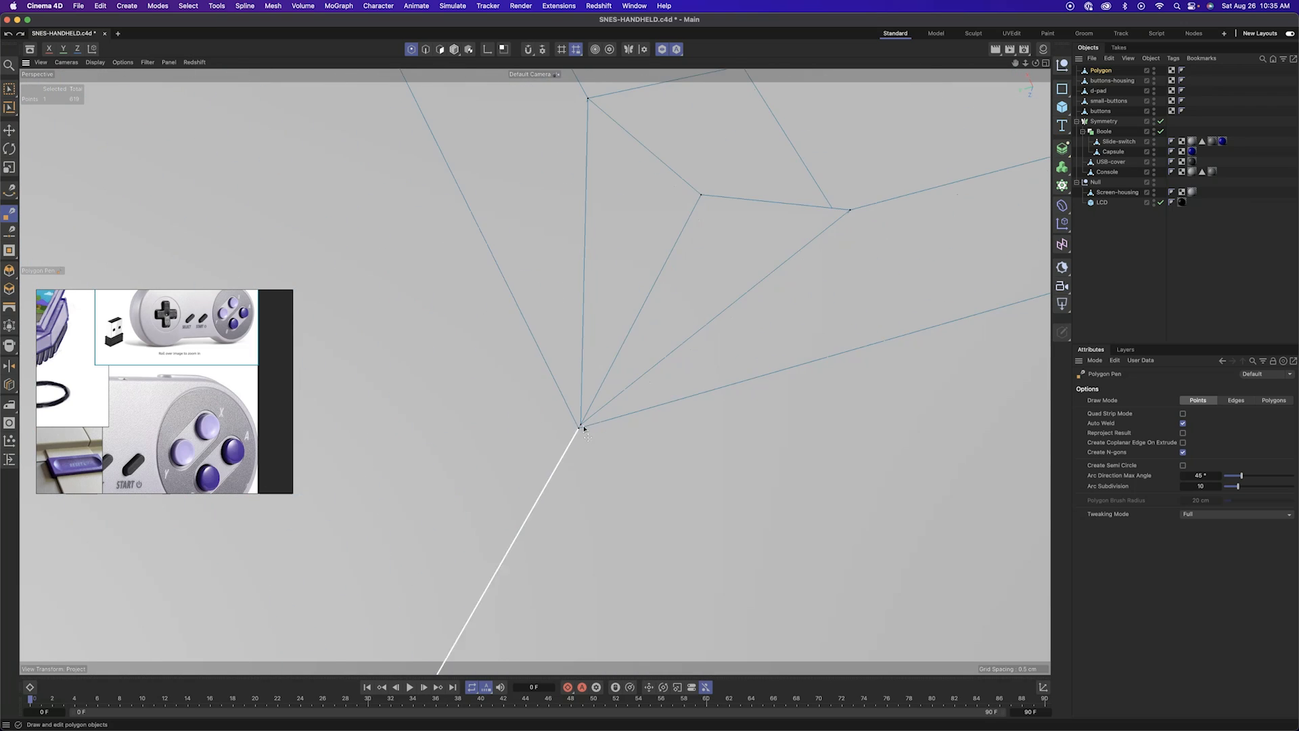
alt+right_drag(727, 403, 588, 499)
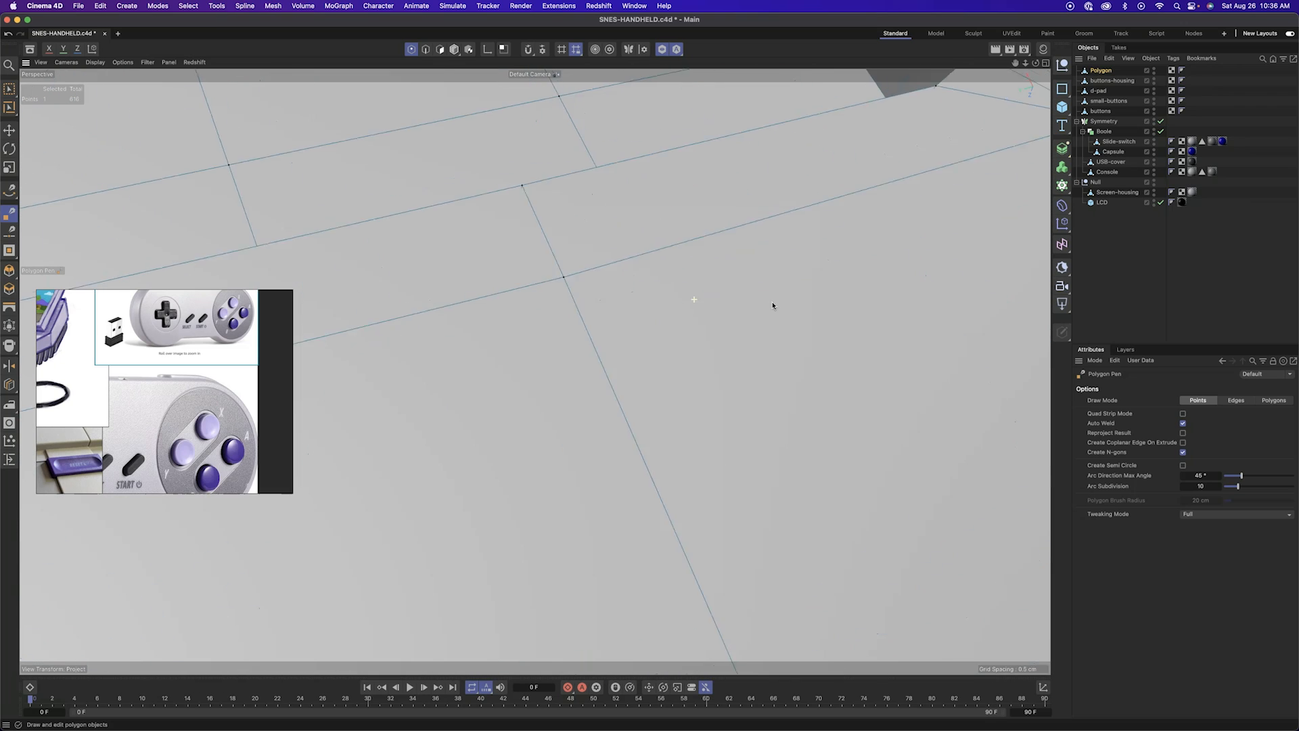
alt+right_drag(894, 322, 666, 342)
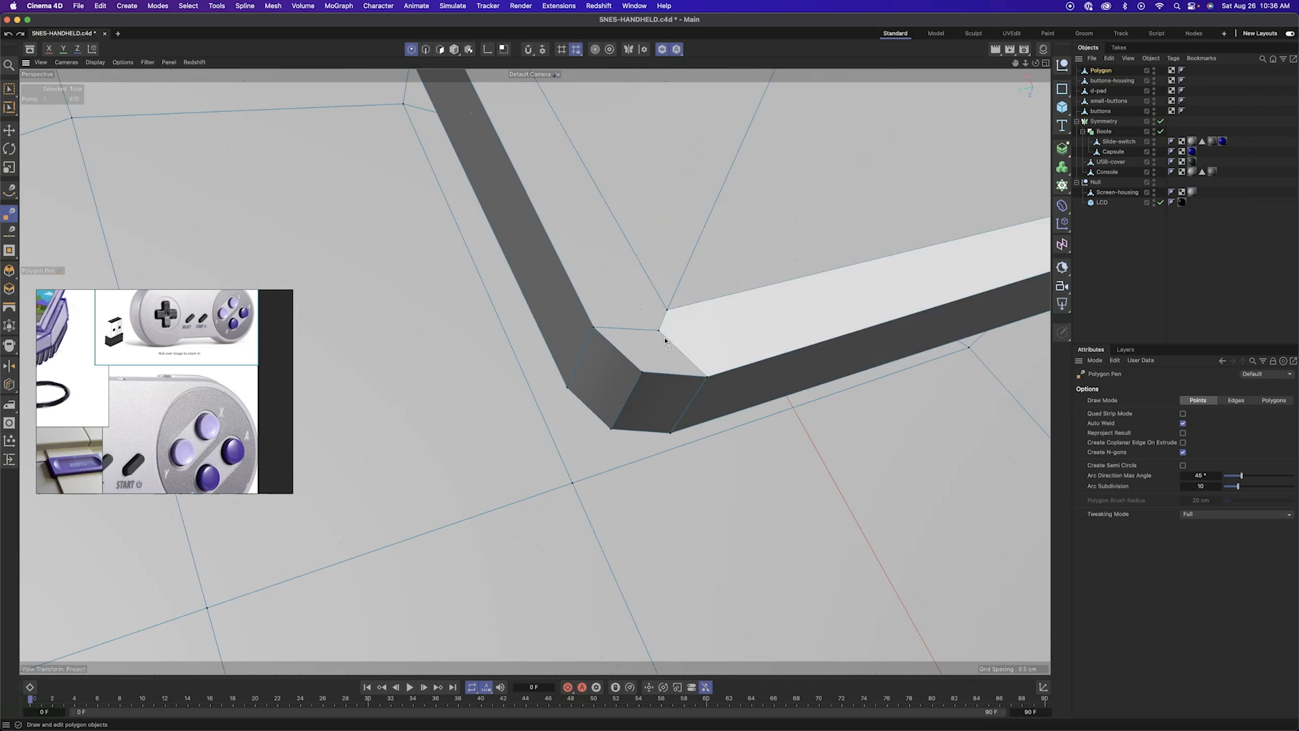
drag(656, 312, 667, 310)
alt+right_drag(668, 310, 805, 439)
drag(805, 438, 794, 441)
alt+right_drag(731, 451, 591, 484)
alt+right_drag(738, 518, 803, 435)
drag(803, 435, 818, 442)
alt+right_drag(818, 441, 753, 310)
drag(751, 279, 754, 302)
alt+right_drag(754, 302, 731, 339)
Cut supporting edges across the polygons around the rounded d-pad opening corners with the Polygon Pen
alt+right_drag(838, 203, 722, 271)
click(723, 221)
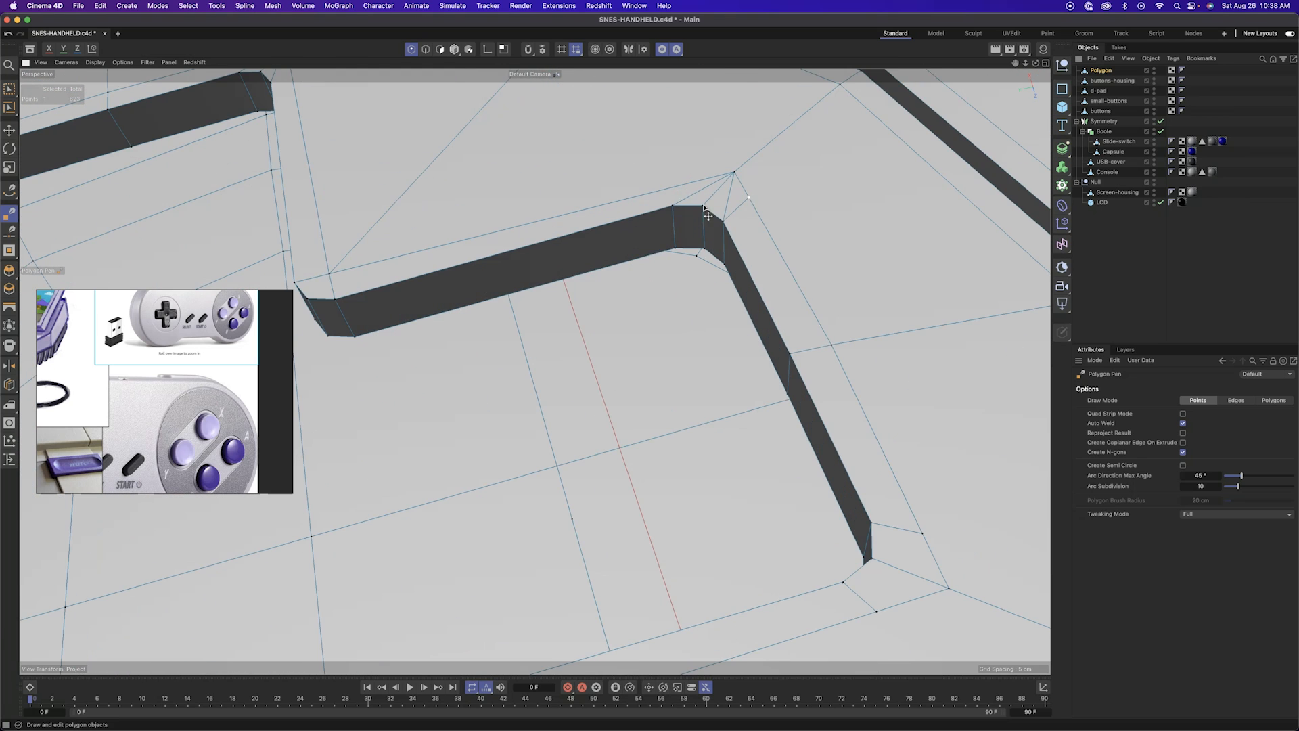
alt+right_drag(733, 200, 639, 397)
alt+middle_drag(638, 397, 677, 475)
click(566, 418)
click(603, 406)
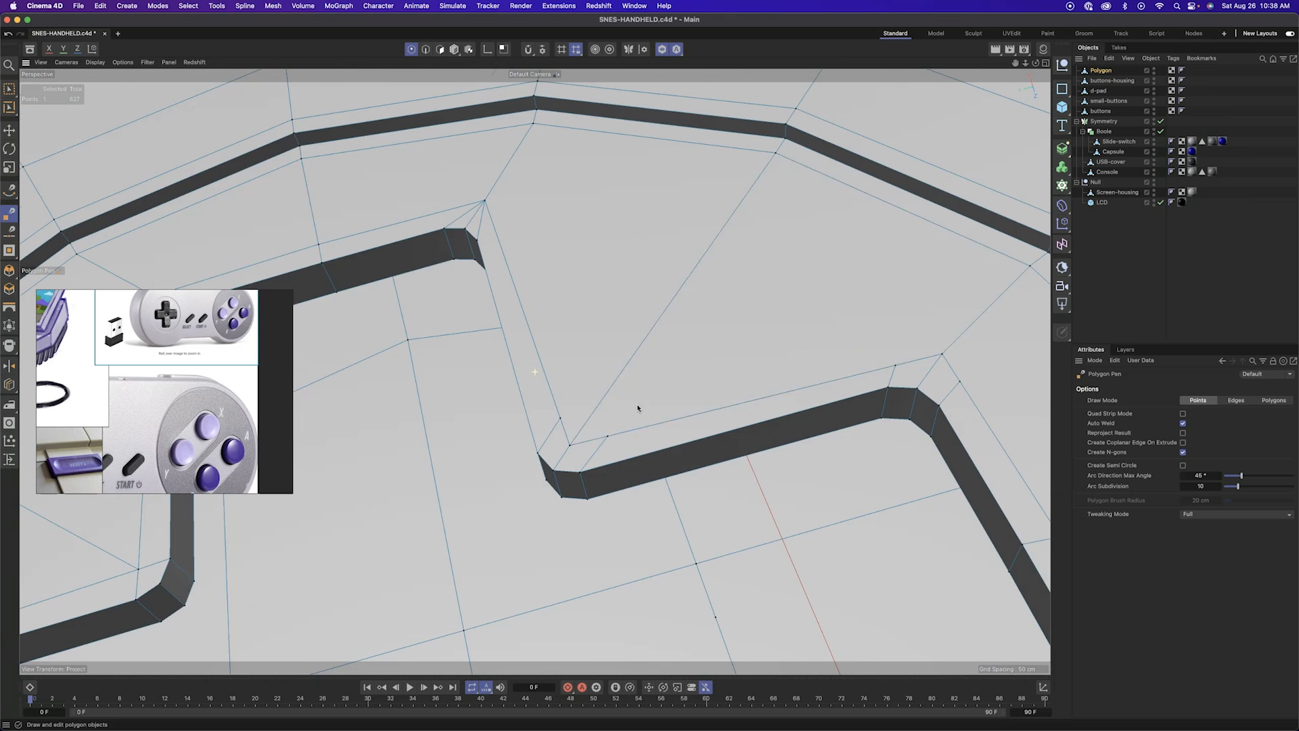
click(612, 437)
alt+right_drag(611, 436, 627, 424)
alt+middle_drag(627, 423, 621, 333)
click(597, 462)
click(624, 463)
click(612, 439)
alt+middle_drag(654, 649, 684, 548)
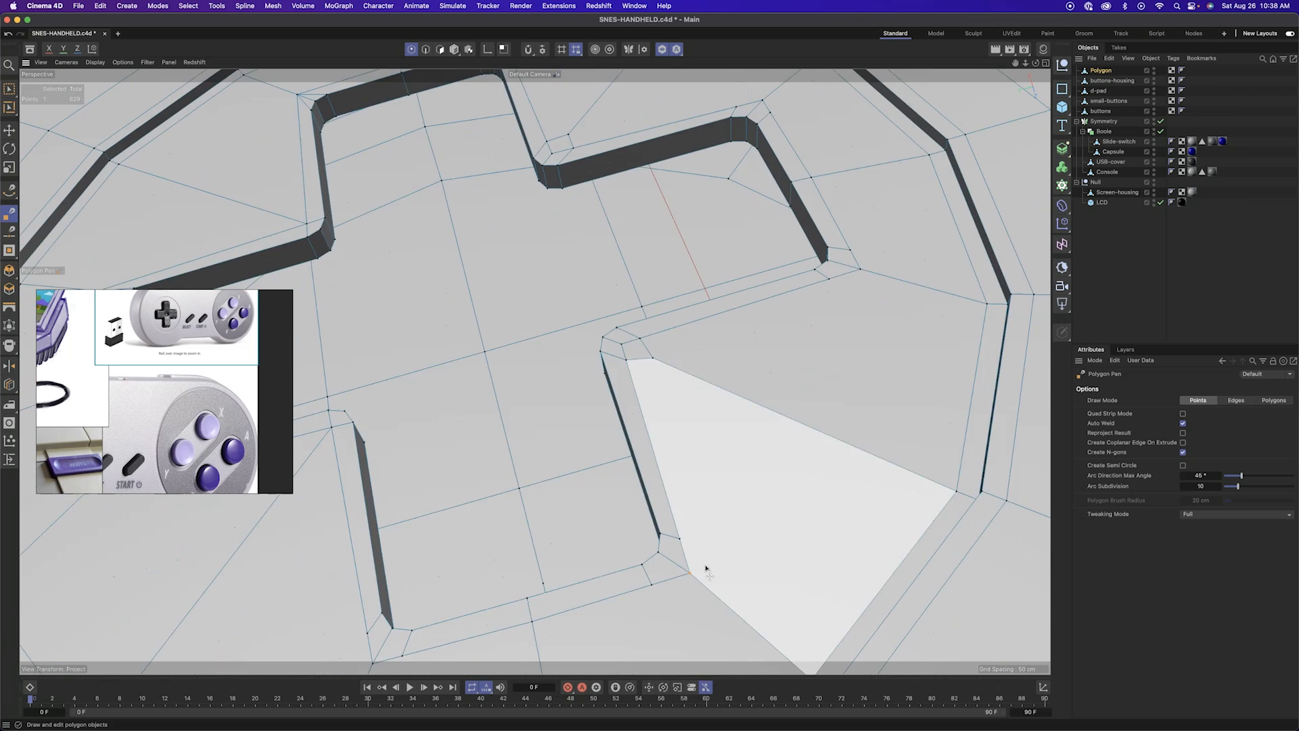
Cut a supporting edge across the inner corner between the d-pad opening's left and lower arms with the Polygon Pen
alt+middle_drag(331, 420, 835, 535)
click(865, 532)
click(830, 570)
alt+middle_drag(640, 574, 674, 523)
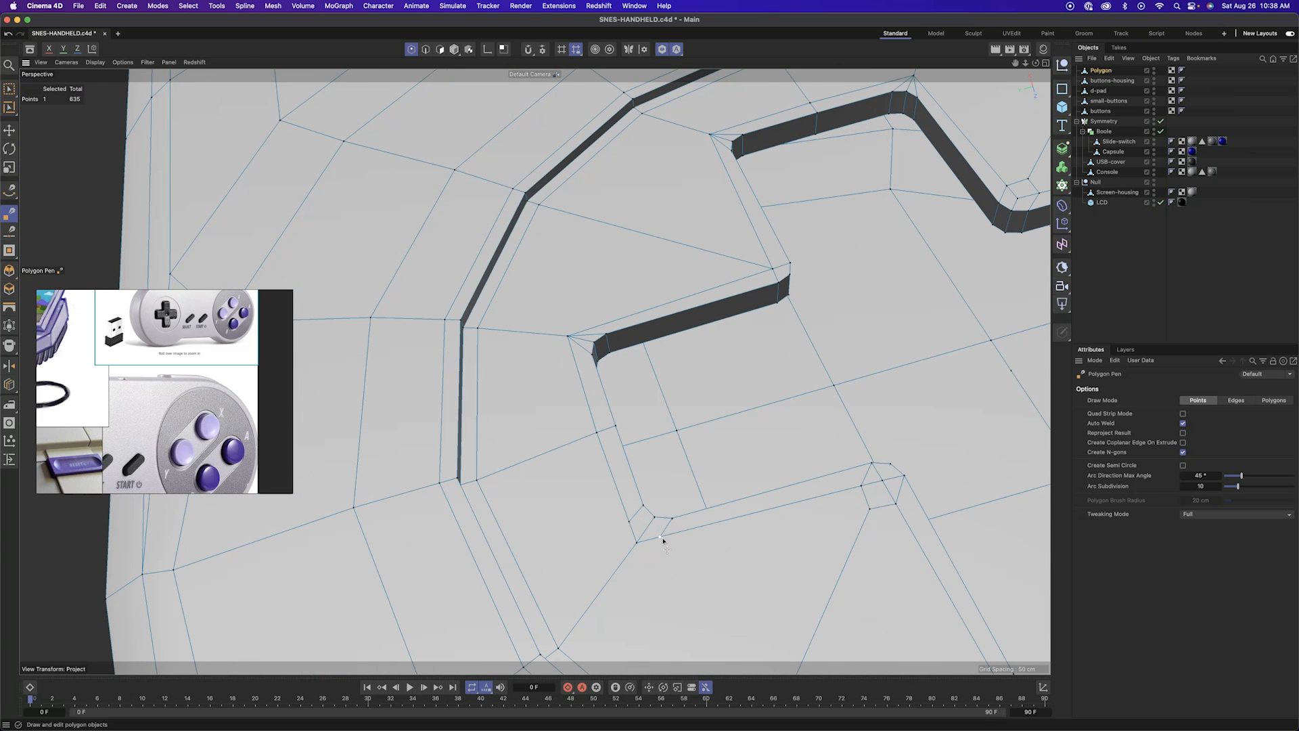
alt+right_drag(586, 343, 622, 348)
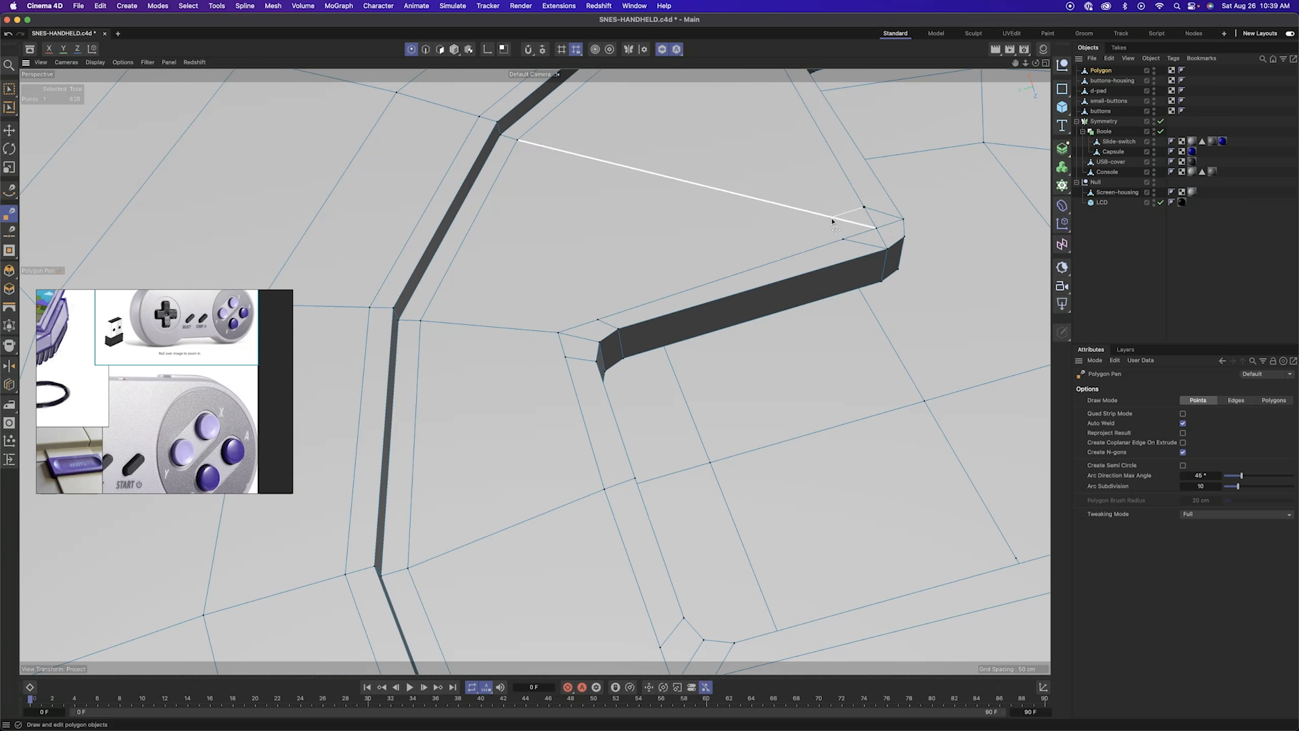
alt+middle_drag(1002, 609, 777, 513)
alt+right_drag(778, 514, 670, 470)
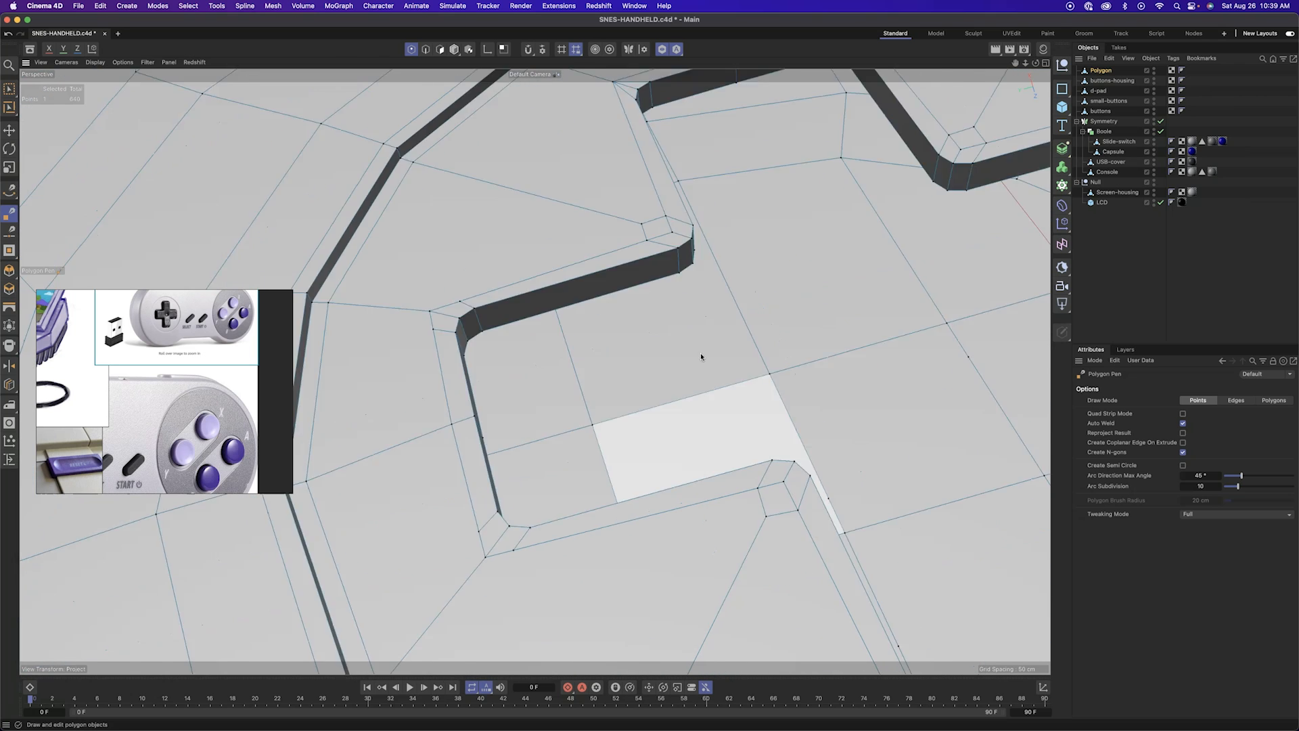
alt+middle_drag(1015, 251, 716, 371)
Cut small supporting edges around the end corners of the d-pad opening's upper arm with the Polygon Pen
alt+right_drag(278, 190, 406, 224)
click(500, 308)
click(546, 324)
click(591, 269)
click(545, 246)
alt+right_drag(549, 271, 467, 284)
click(633, 288)
alt+right_drag(660, 306, 720, 275)
click(681, 273)
click(651, 251)
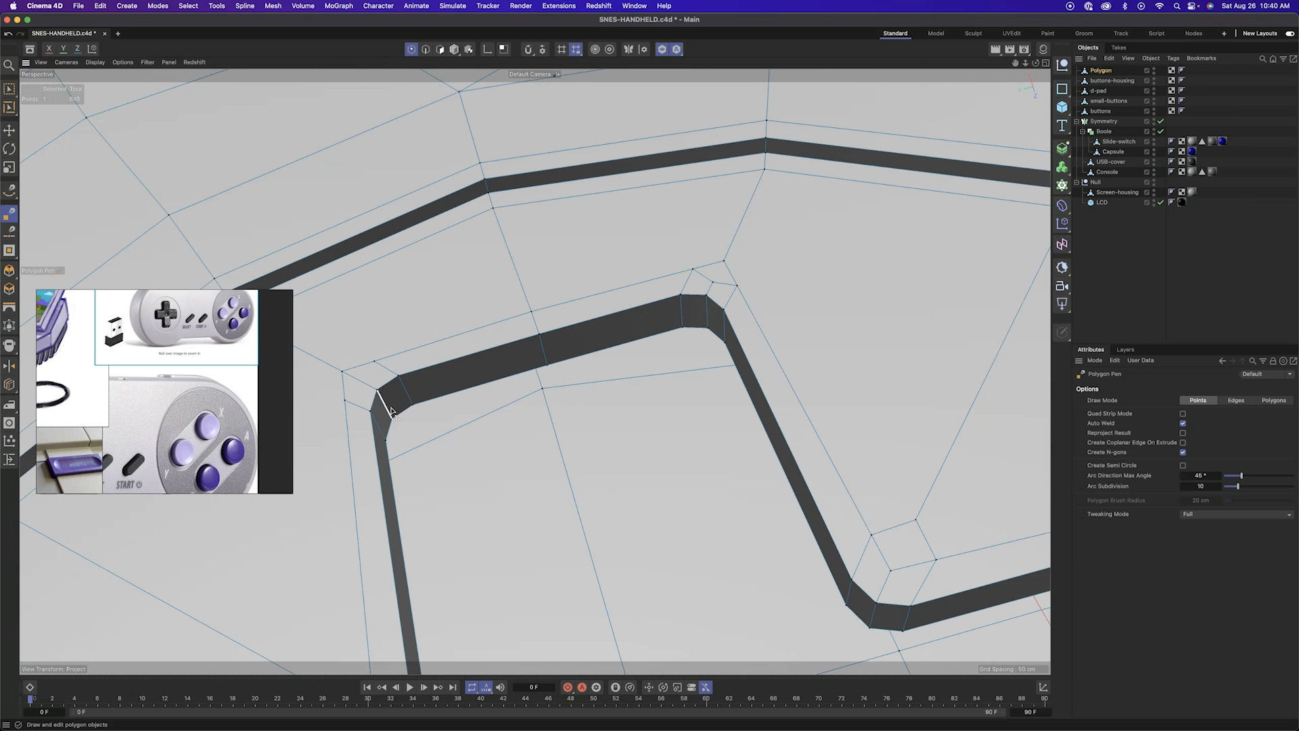
click(374, 362)
Cut matching supporting edges around both end corners of the d-pad opening's left arm
alt+right_drag(541, 346, 521, 501)
click(385, 367)
click(413, 337)
click(434, 312)
click(428, 535)
click(459, 539)
click(471, 559)
alt+right_drag(609, 541, 528, 552)
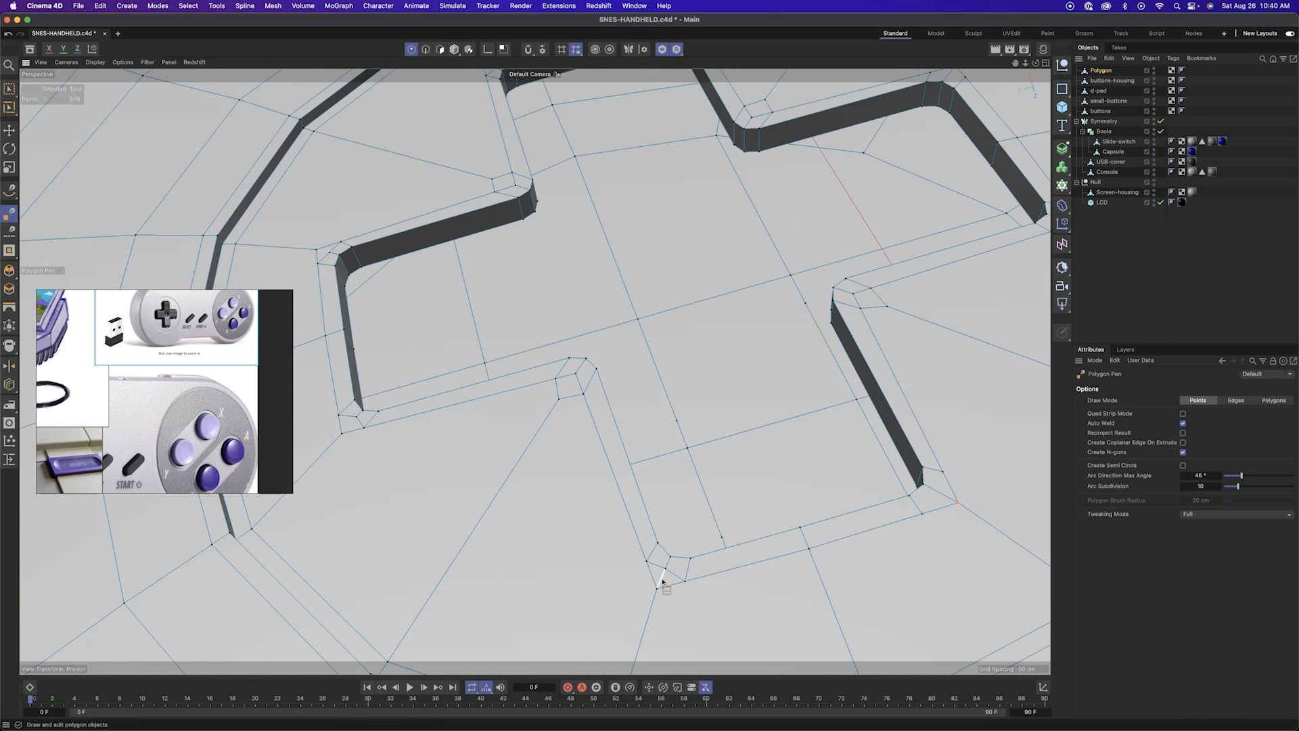
Cut supporting edges around the end corners of the d-pad opening's lower and right arms
alt+middle_drag(948, 503, 711, 531)
click(683, 549)
click(694, 526)
click(709, 507)
alt+middle_drag(888, 263, 922, 527)
click(862, 537)
click(872, 510)
click(751, 254)
click(775, 259)
alt+right_drag(794, 278, 822, 535)
alt+middle_drag(822, 535, 827, 419)
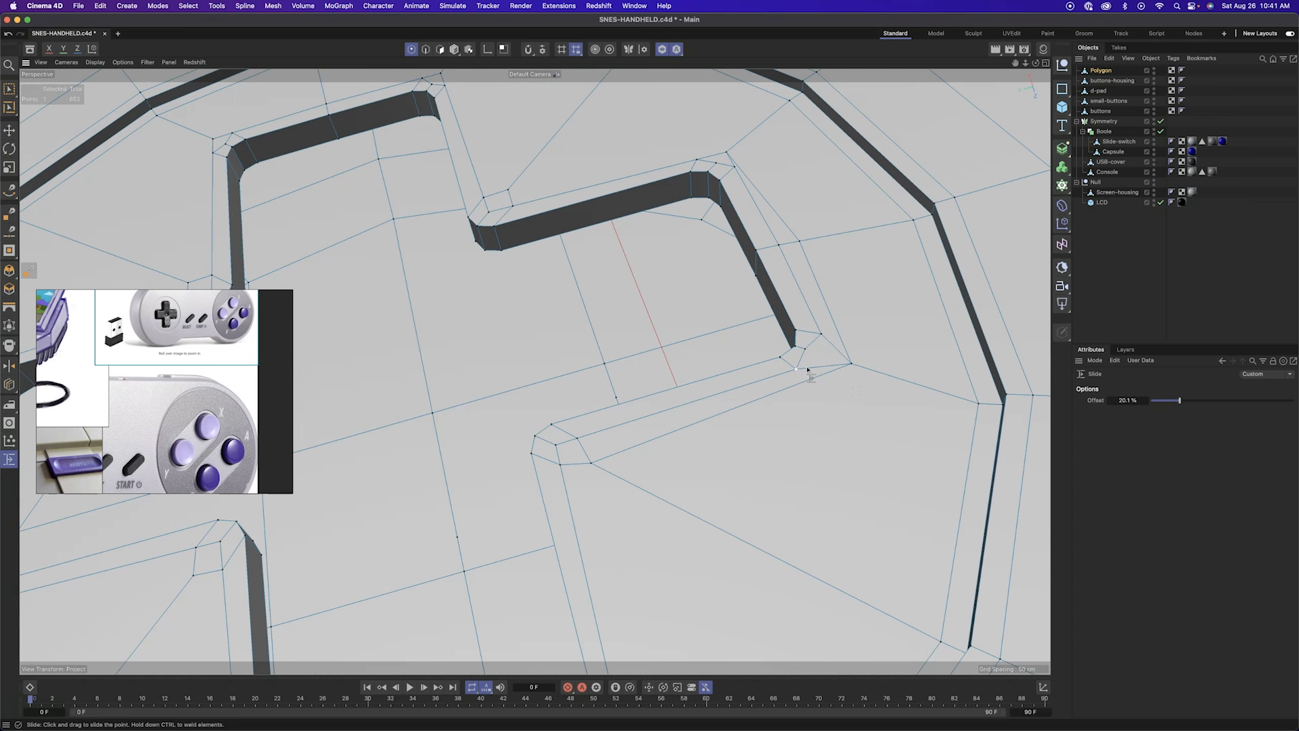
Slide the outer support points at the right arm's corners away from the opening and add a connecting Polygon Pen cut
alt+drag(839, 400, 772, 271)
drag(757, 241, 719, 270)
alt+right_drag(719, 270, 741, 305)
key(m)
key(e)
click(621, 282)
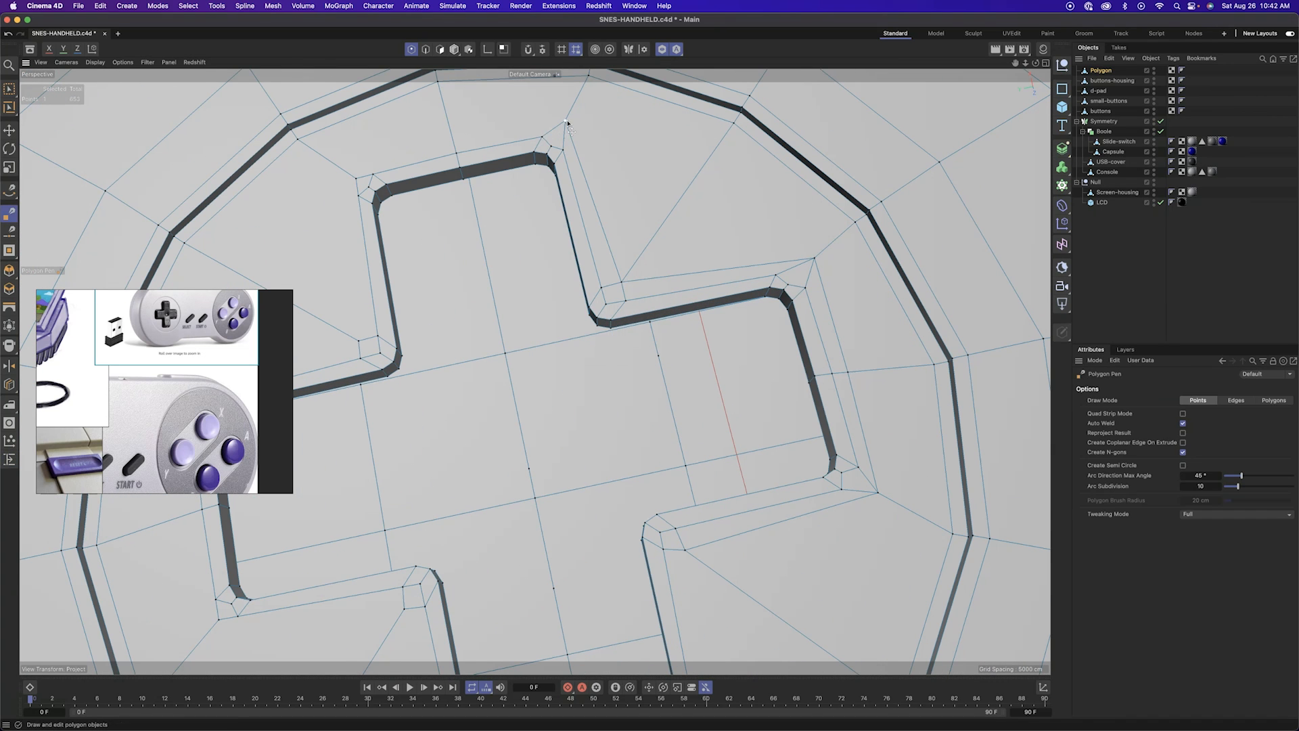
Slide the outer support points at the remaining d-pad opening corners outward to even out the surrounding edge flow
alt+middle_drag(354, 177, 464, 160)
alt+right_drag(464, 160, 459, 187)
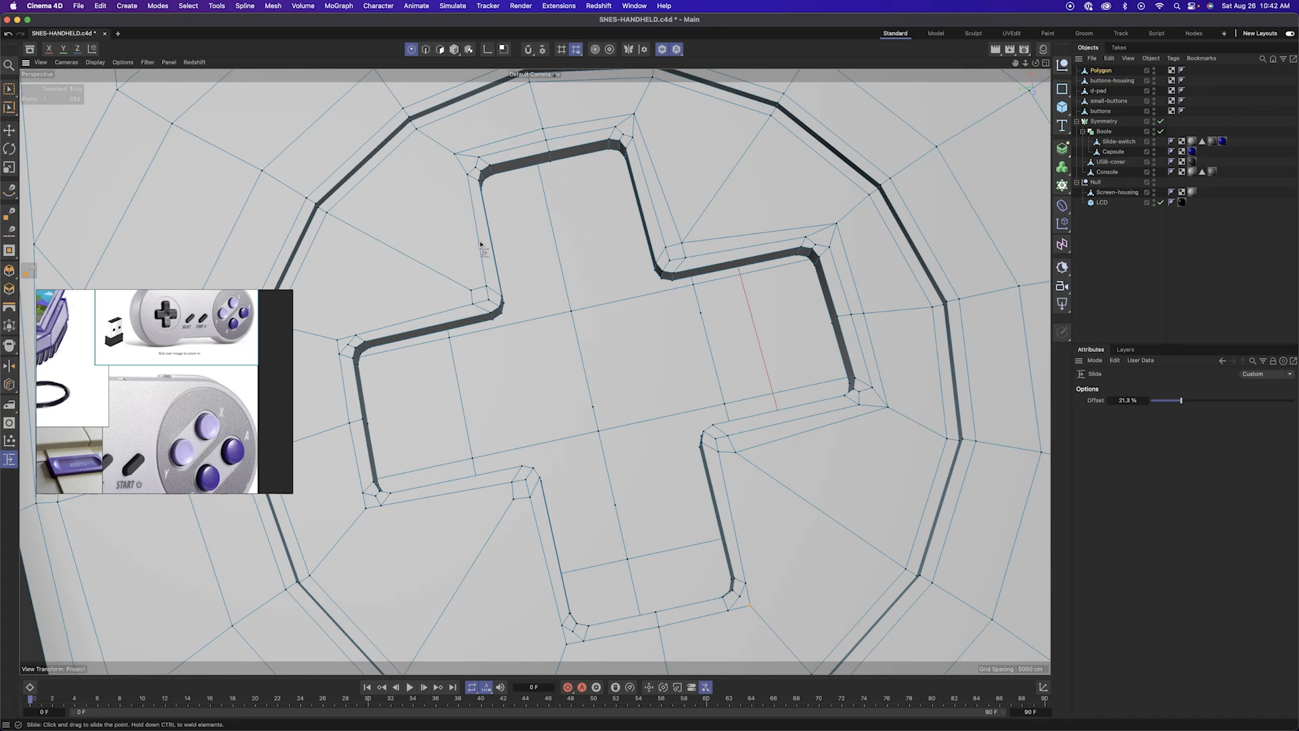
click(472, 291)
alt+right_drag(338, 344, 434, 346)
key(m)
key(o)
drag(442, 339, 413, 325)
alt+right_drag(467, 339, 528, 434)
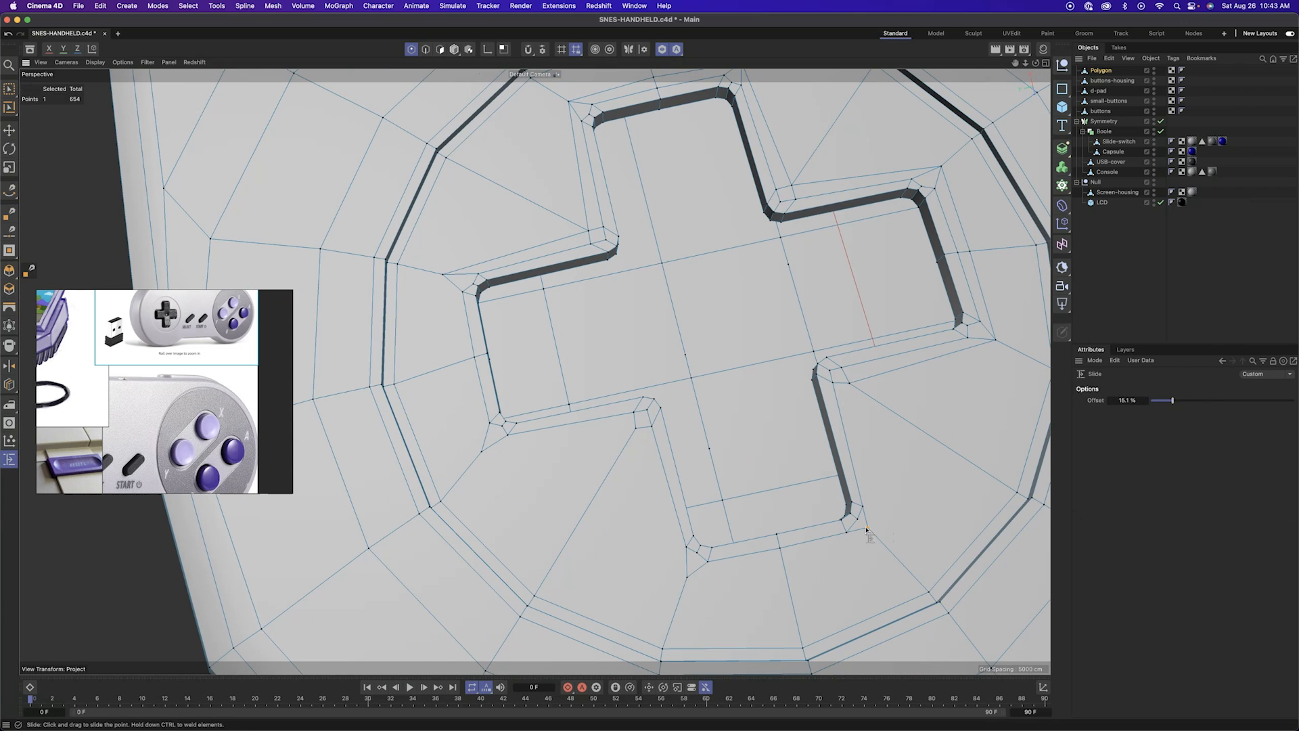
Select all the body's points, optimize the mesh to weld duplicates, and tidy the remaining corner edges with the Polygon Pen
key(super+a)
right_click(777, 546)
alt+drag(776, 477, 714, 448)
click(768, 477)
alt+right_drag(714, 448, 758, 410)
click(766, 404)
alt+drag(766, 404, 583, 391)
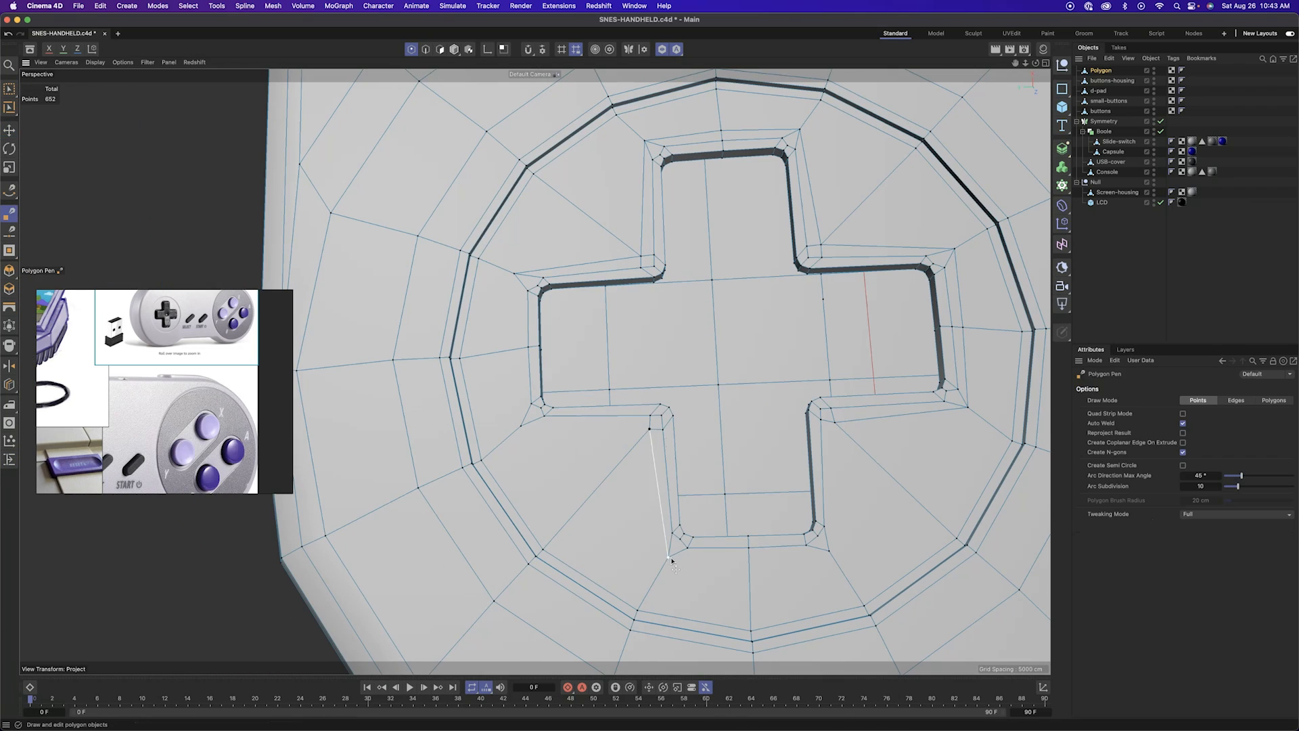
click(515, 361)
Put the controller body mesh under a new Subdivision Surface and stop isolating it so the other parts show
alt+drag(515, 361, 652, 562)
alt+drag(838, 541, 557, 433)
scroll(847, 449, down, 8)
scroll(556, 241, up, 3)
click(455, 50)
click(123, 62)
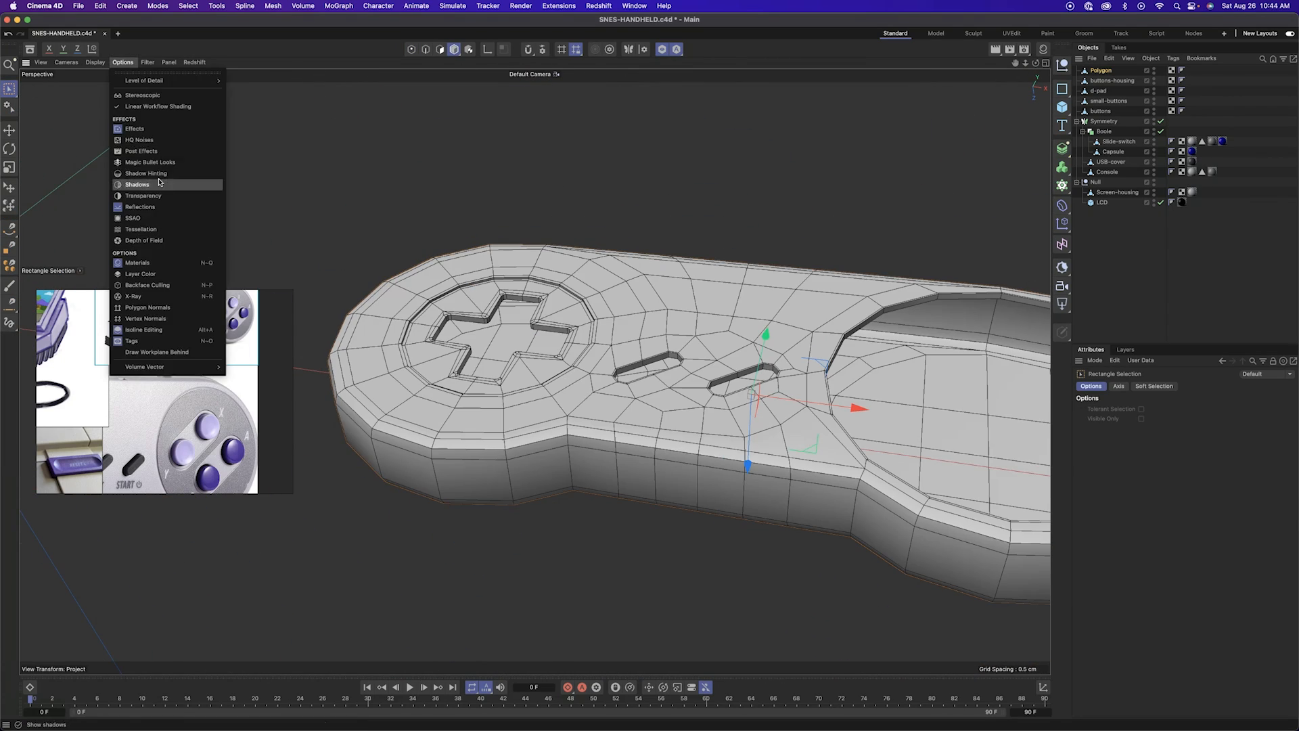
click(354, 146)
alt+drag(355, 146, 433, 237)
click(1062, 148)
drag(1102, 81, 1116, 70)
click(662, 49)
scroll(575, 368, up, 5)
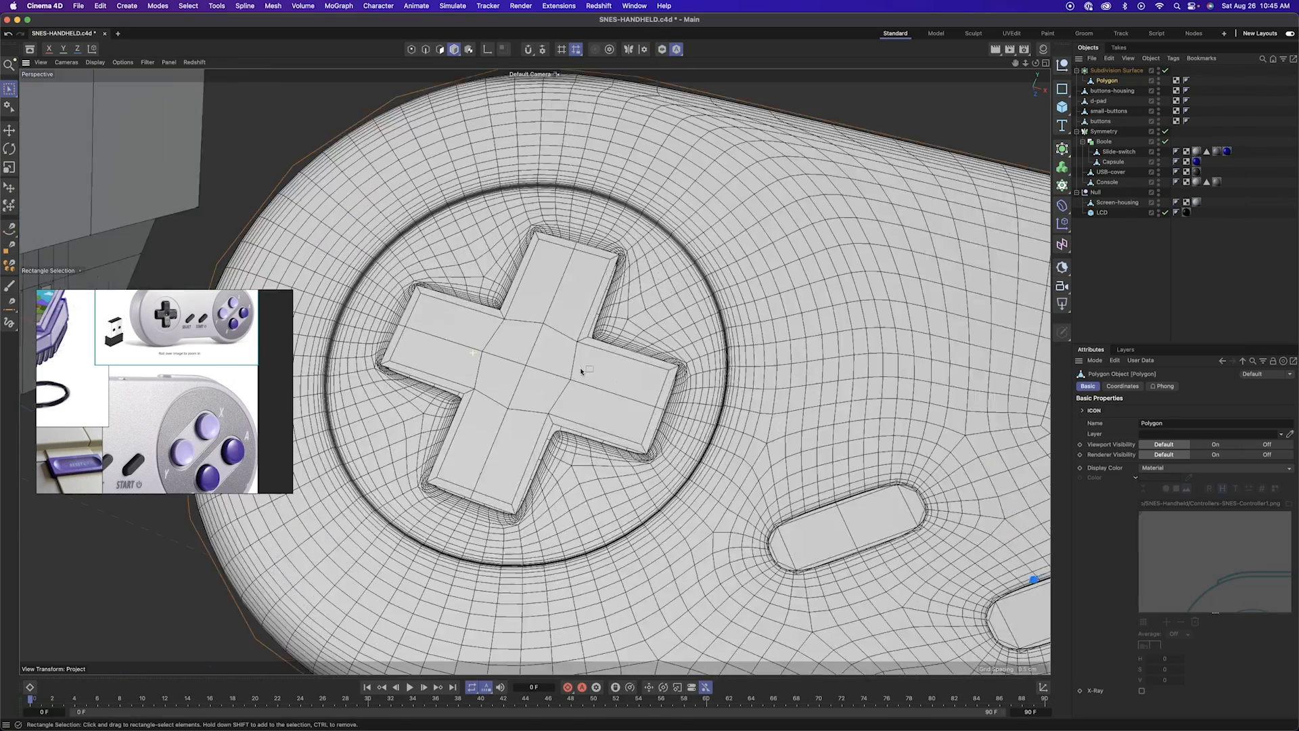
Switch the viewport to Gouraud shading without lines, hide the d-pad and inspect the smoothed recess and body
scroll(760, 379, up, 3)
key(n)
key(a)
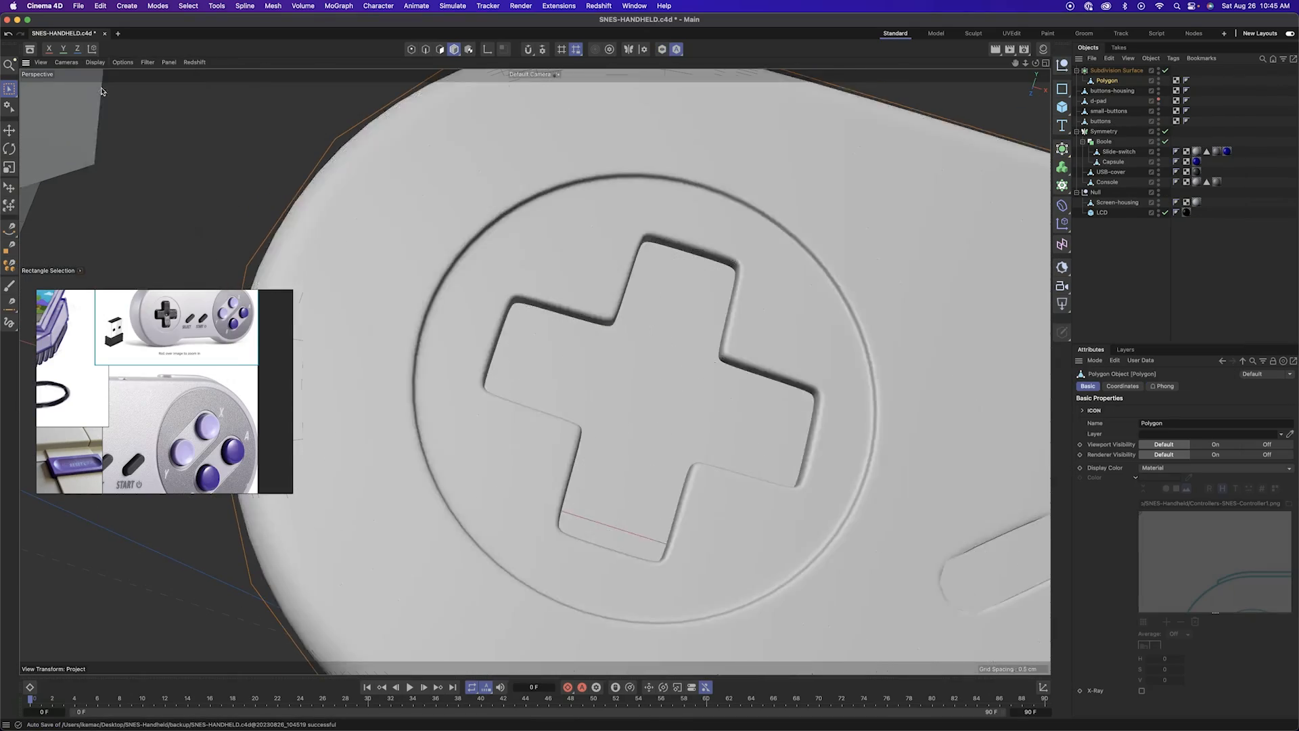
alt+drag(673, 429, 718, 406)
scroll(557, 400, down, 4)
alt+drag(557, 400, 609, 474)
click(794, 621)
mouse_move(794, 621)
alt+mouse_down()
mouse_move(859, 725)
mouse_move(677, 609)
alt+mouse_up()
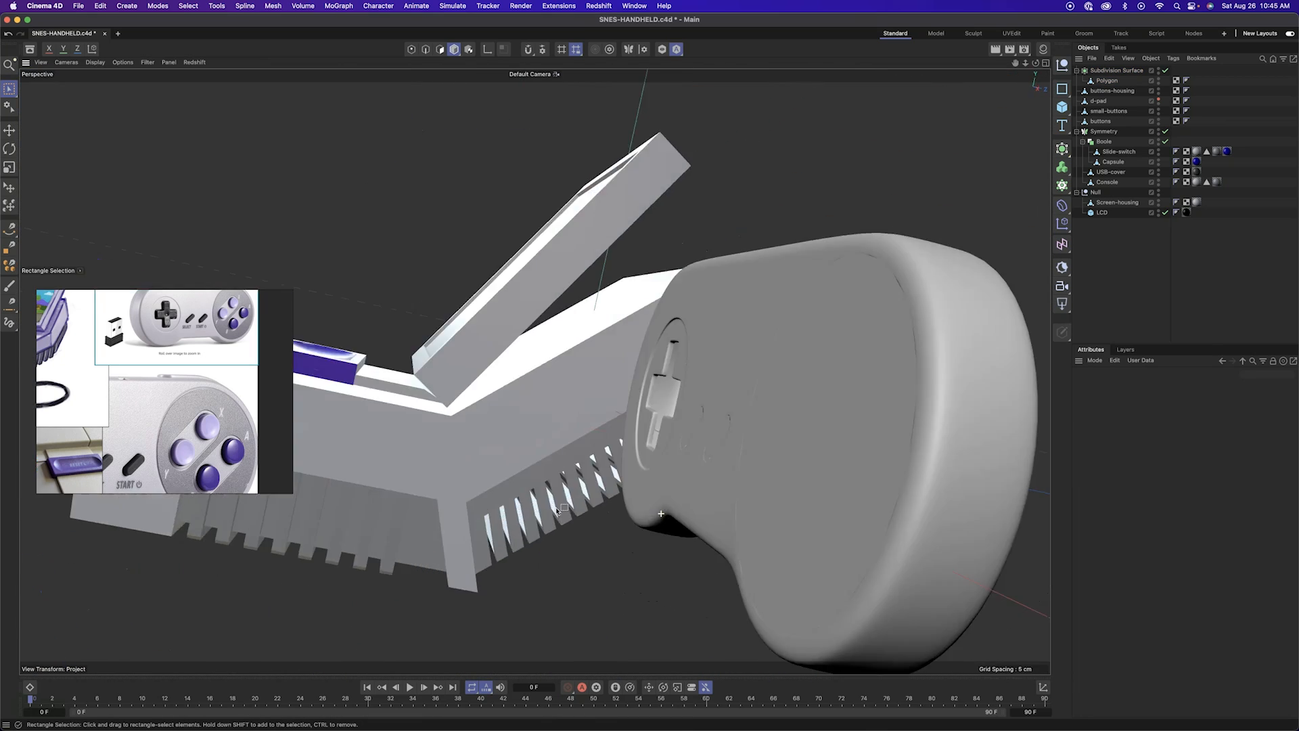
alt+drag(661, 516, 702, 572)
scroll(702, 571, up, 4)
Turn off the Subdivision Surface and isolate the d-pad object for editing
click(1165, 71)
click(1107, 80)
alt+drag(677, 406, 683, 460)
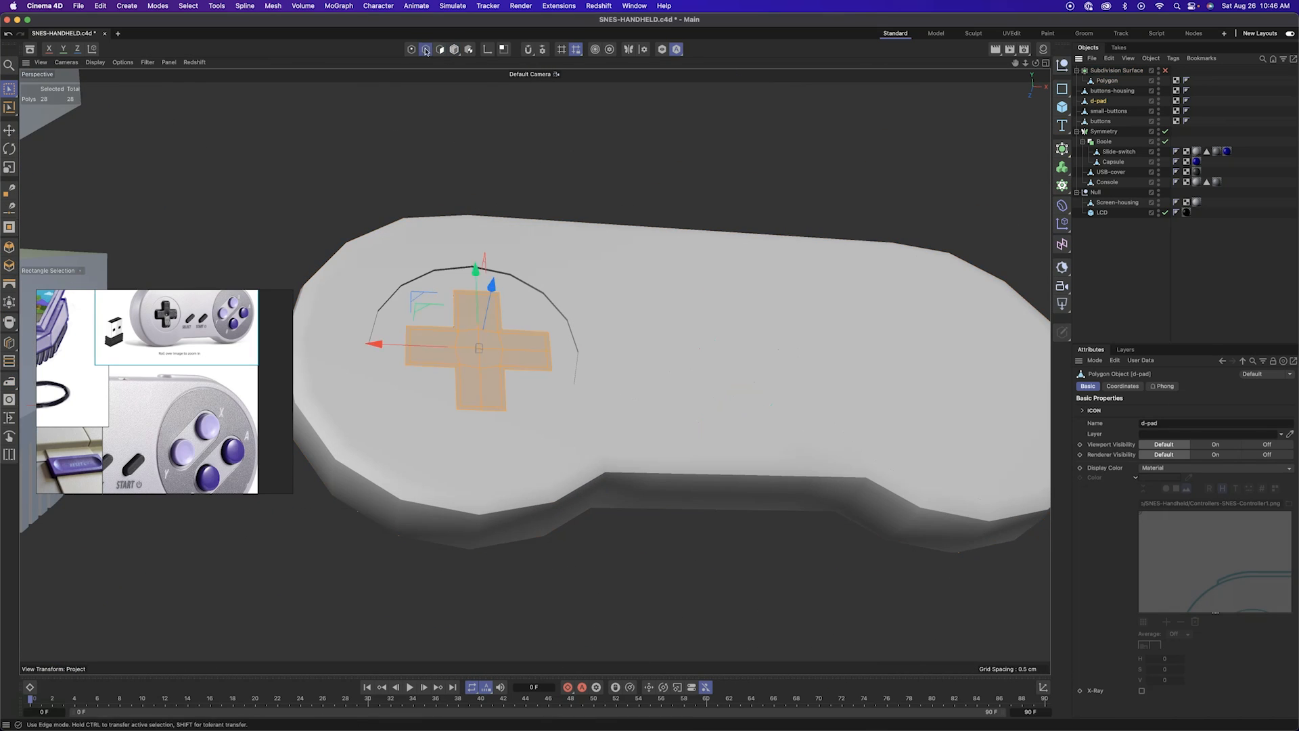
click(661, 49)
Loop-select the d-pad's outline edges and extrude them to form its side walls
key(o)
key(u)
key(l)
click(383, 159)
alt+drag(406, 203, 521, 230)
key(e)
ctrl+drag(543, 231, 535, 245)
Select the vertical corner edges around the d-pad's arms and bevel them to round the corners
alt+drag(535, 245, 503, 348)
click(9, 89)
scroll(557, 396, up, 4)
click(586, 406)
shift+click(581, 390)
alt+drag(582, 392, 640, 396)
shift+click(390, 386)
shift+click(401, 371)
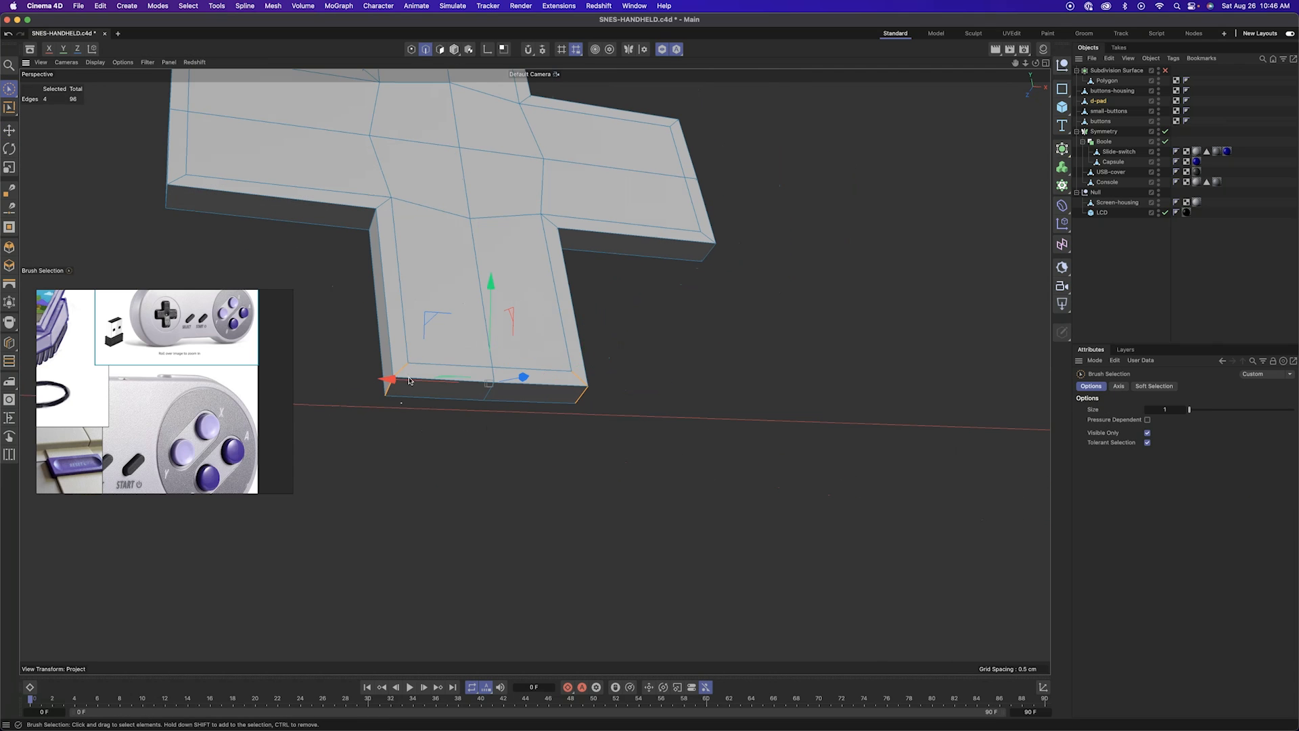
middle_drag(531, 231, 528, 231)
shift+click(550, 223)
mouse_move(562, 237)
alt+mouse_down()
mouse_move(719, 241)
mouse_move(725, 218)
alt+mouse_up()
shift+click(753, 233)
mouse_move(683, 102)
alt+mouse_down()
mouse_move(656, 275)
mouse_move(690, 261)
alt+mouse_up()
shift+click(669, 151)
shift+click(545, 141)
alt+drag(545, 140, 566, 215)
shift+click(393, 173)
mouse_move(392, 173)
alt+mouse_down()
mouse_move(643, 416)
mouse_move(654, 407)
mouse_move(722, 444)
alt+mouse_up()
key(m)
key(s)
click(9, 88)
click(723, 415)
Show all objects again and preview the body with the Subdivision Surface on to check the d-pad's fit in its recess
click(662, 50)
scroll(629, 328, down, 3)
alt+drag(629, 328, 629, 345)
super+click(1111, 81)
scroll(586, 331, up, 3)
scroll(586, 300, down, 5)
alt+drag(586, 300, 560, 291)
click(1166, 71)
alt+drag(892, 163, 883, 189)
click(1166, 70)
click(1099, 100)
Select the loop of polygons running around the d-pad's side walls
alt+drag(758, 277, 745, 349)
alt+drag(574, 283, 572, 325)
alt+drag(580, 426, 722, 429)
scroll(723, 429, up, 3)
click(440, 49)
key(u)
key(l)
click(434, 317)
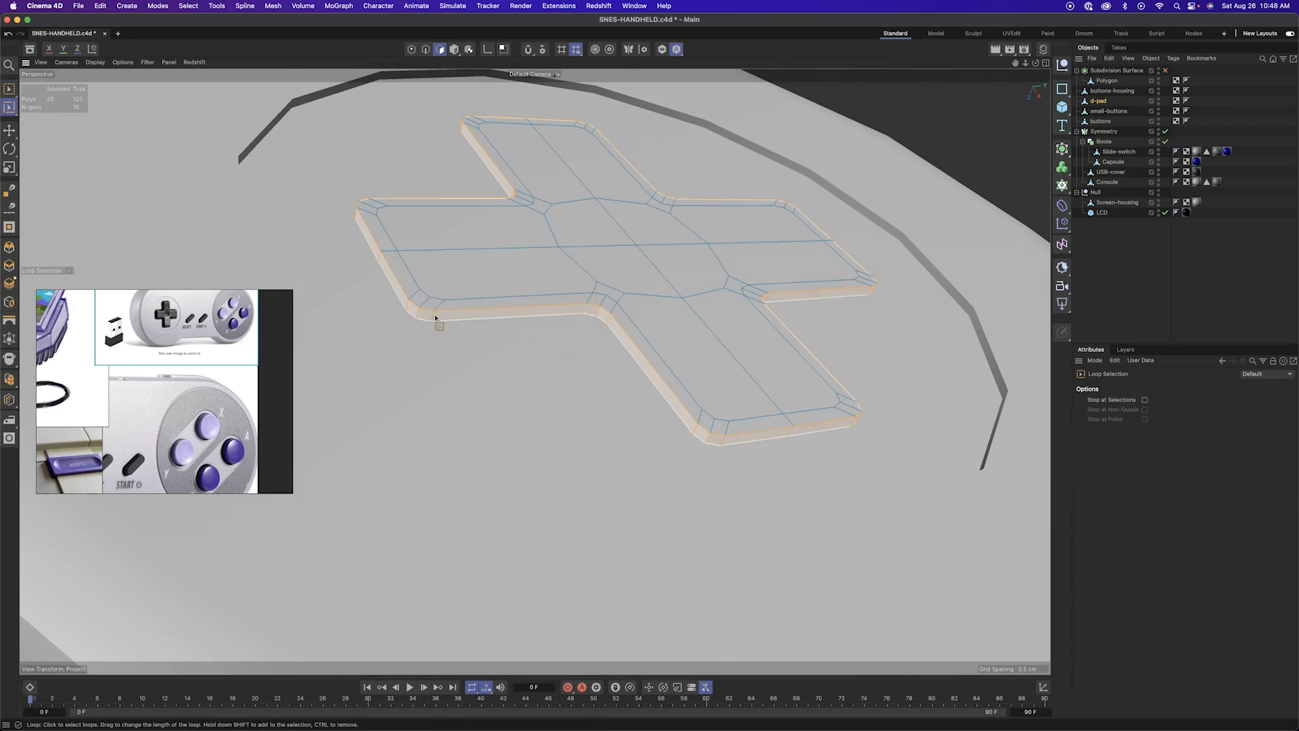
drag(639, 376, 629, 376)
Return to editing the d-pad as a whole object and center its axis with the Center Axis command
alt+drag(365, 224, 359, 264)
scroll(406, 324, down, 5)
key(space)
click(484, 418)
alt+drag(484, 418, 488, 234)
click(454, 49)
key(e)
alt+drag(633, 444, 734, 473)
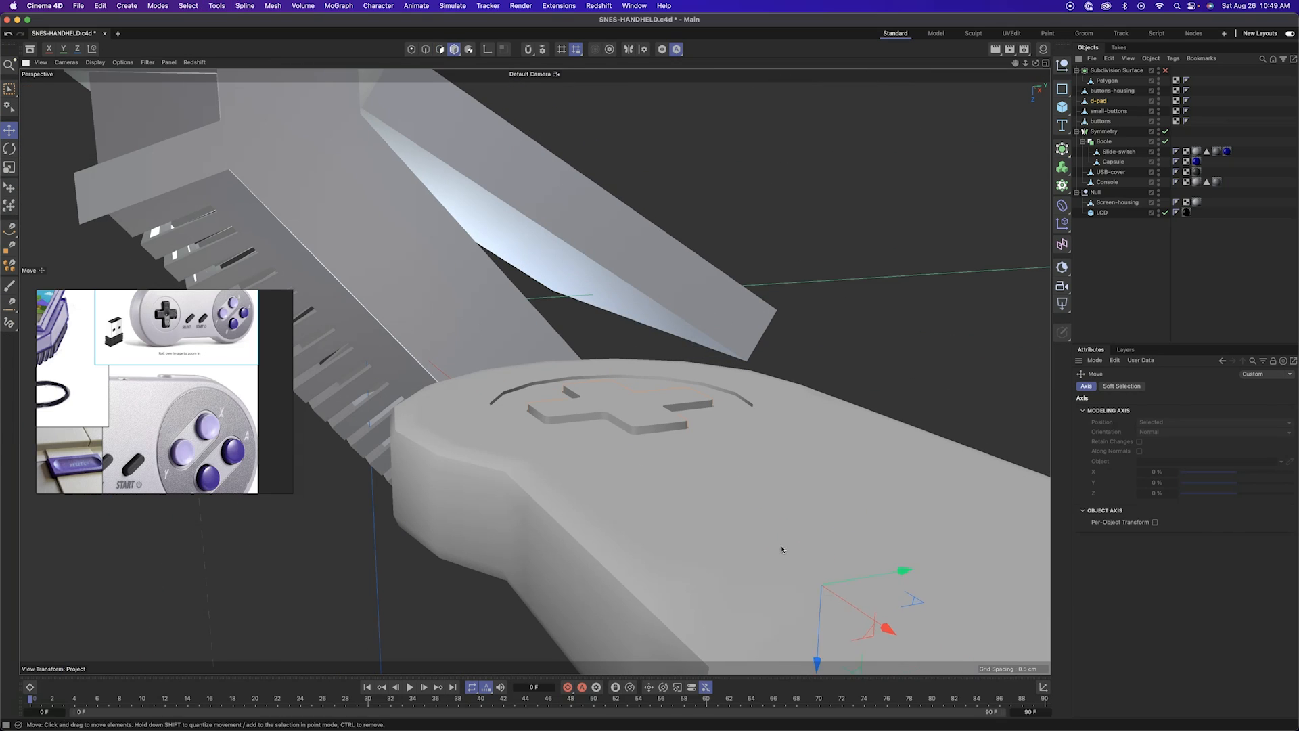
key(shift+c)
text(center a)
scroll(834, 598, down, 2)
text(xis)
key(Return)
Select all polygons of the small-buttons object and extrude them to give both buttons thickness
scroll(667, 399, down, 5)
alt+drag(667, 399, 702, 322)
click(702, 321)
click(440, 49)
alt+drag(610, 345, 565, 362)
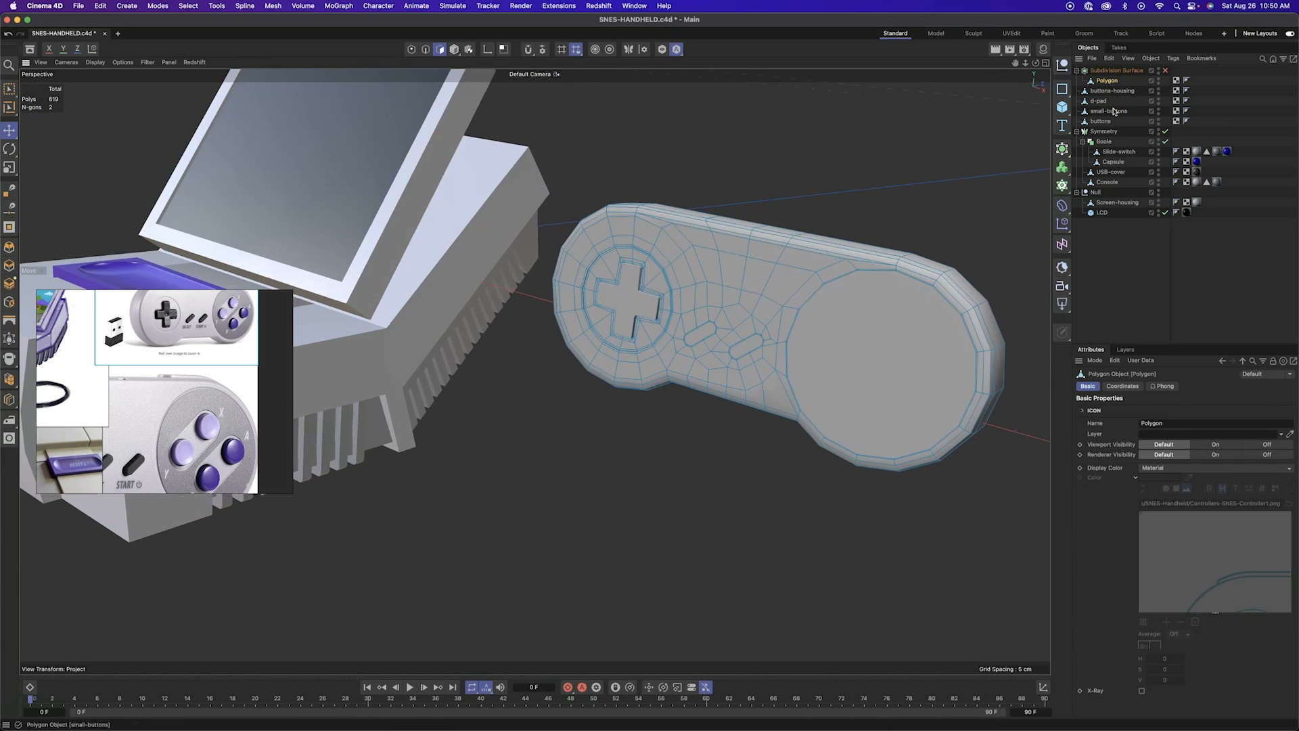
click(1111, 111)
scroll(717, 335, up, 10)
key(super+a)
alt+drag(856, 357, 731, 297)
ctrl+drag(812, 304, 785, 334)
key(d)
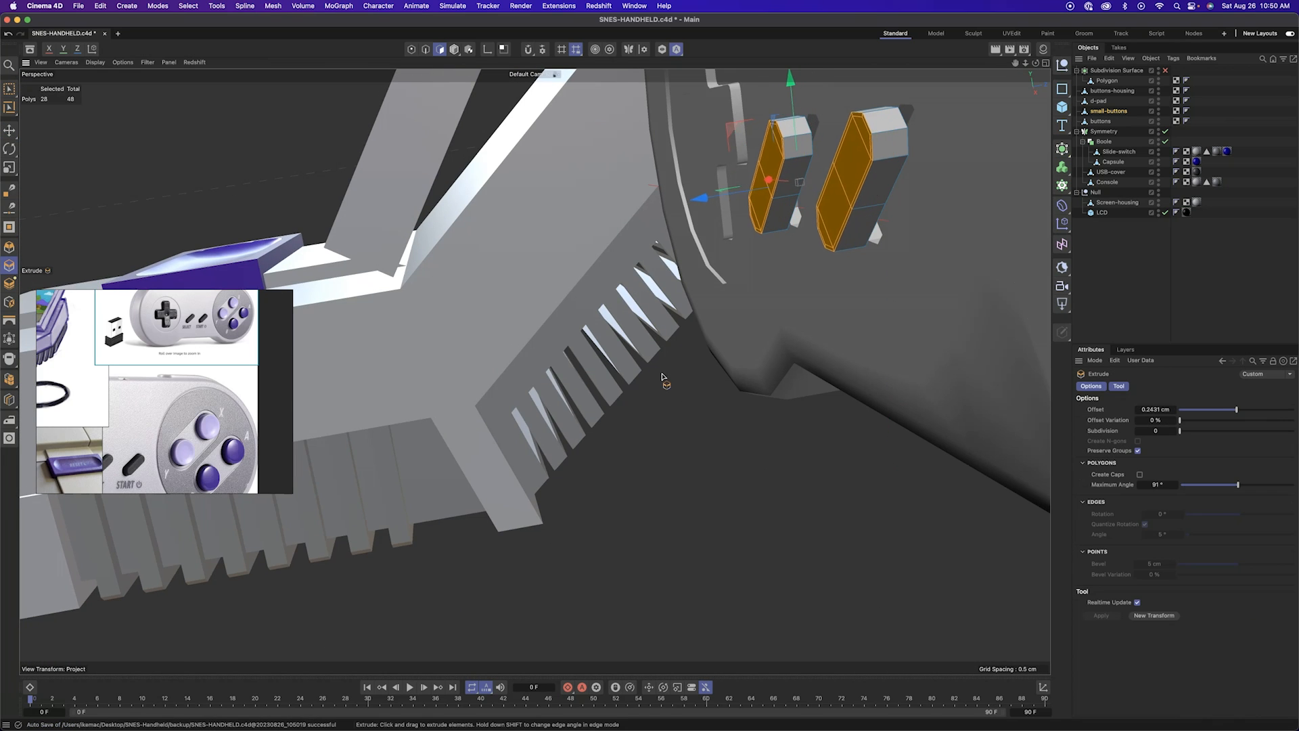
Add loop cuts around the two extruded small buttons to hold their edges
alt+drag(739, 199, 761, 314)
scroll(920, 238, down, 5)
scroll(729, 355, up, 8)
key(k)
key(l)
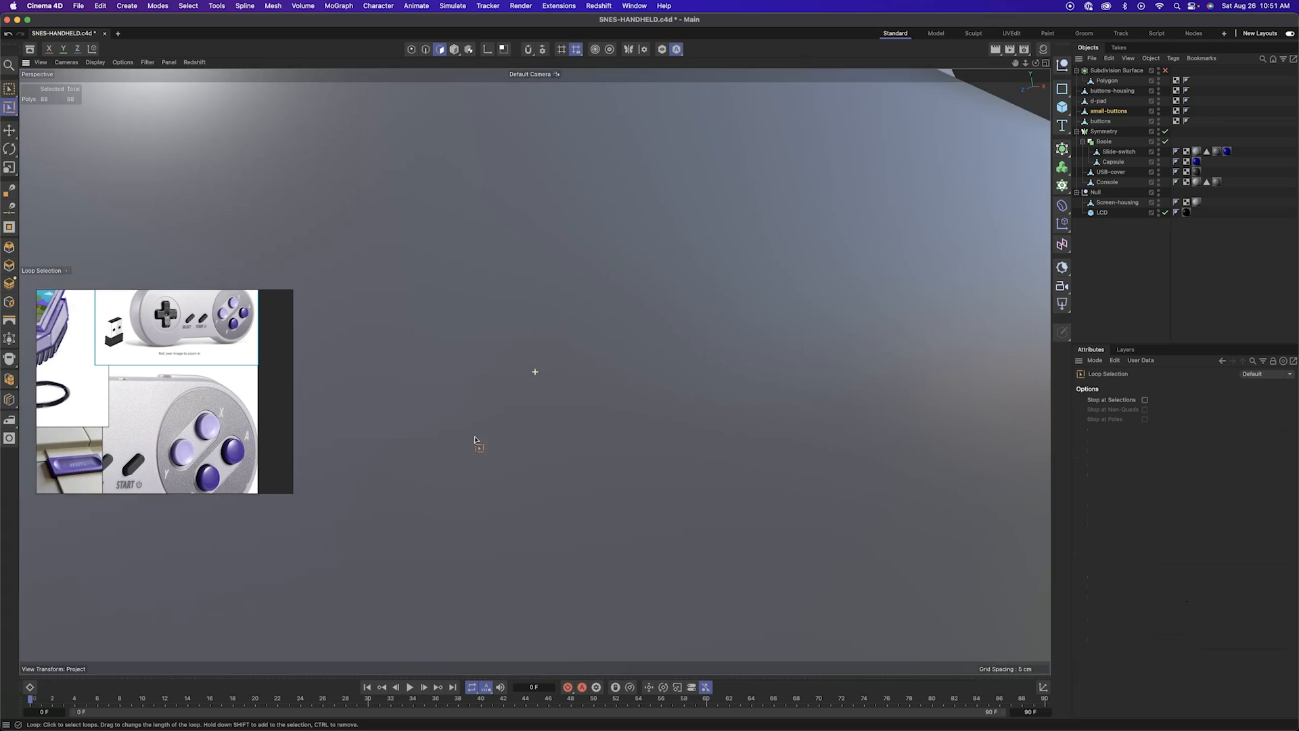
Group the controller parts in a null under the Subdivision Surface and preview the smoothed controller
alt+drag(478, 438, 745, 324)
click(1098, 110)
drag(1119, 101, 1119, 100)
key(Return)
key(q)
alt+drag(631, 385, 580, 369)
key(q)
alt+drag(811, 372, 775, 408)
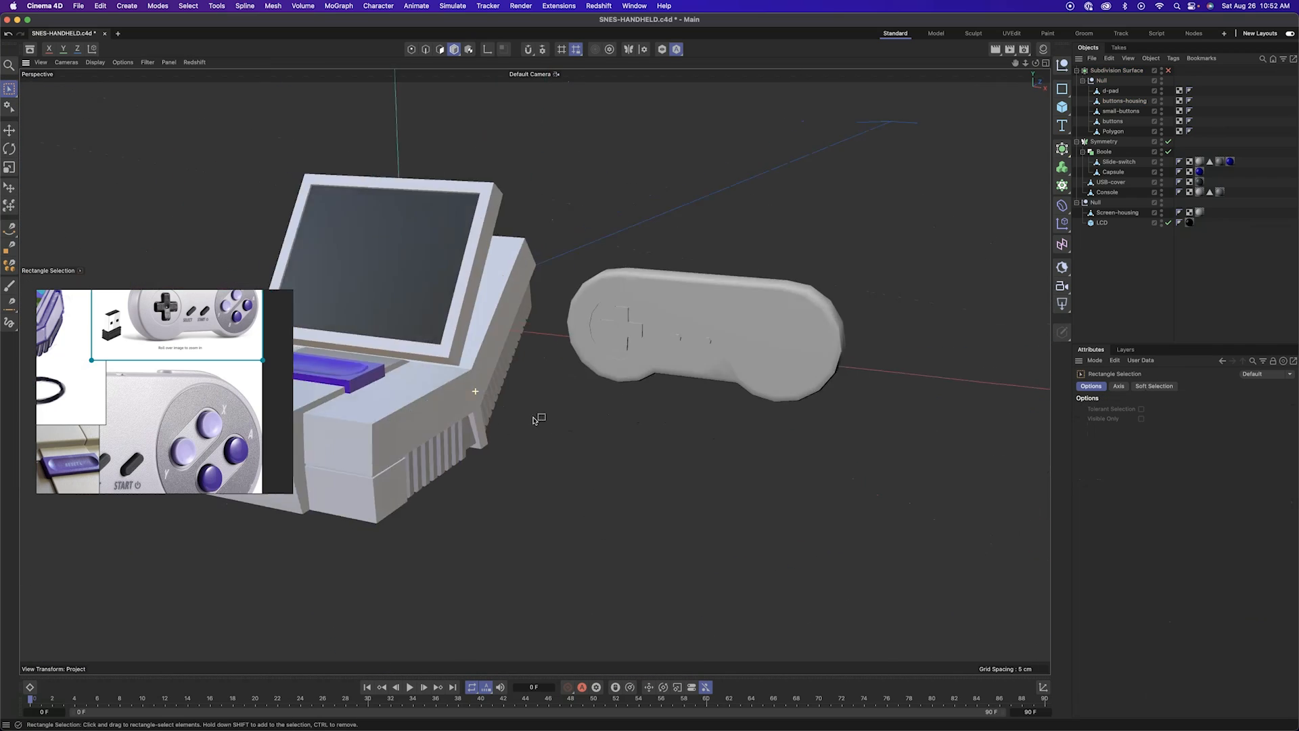
Give the buttons-housing object side walls and add a loop cut around its outer rim
alt+drag(534, 417, 604, 352)
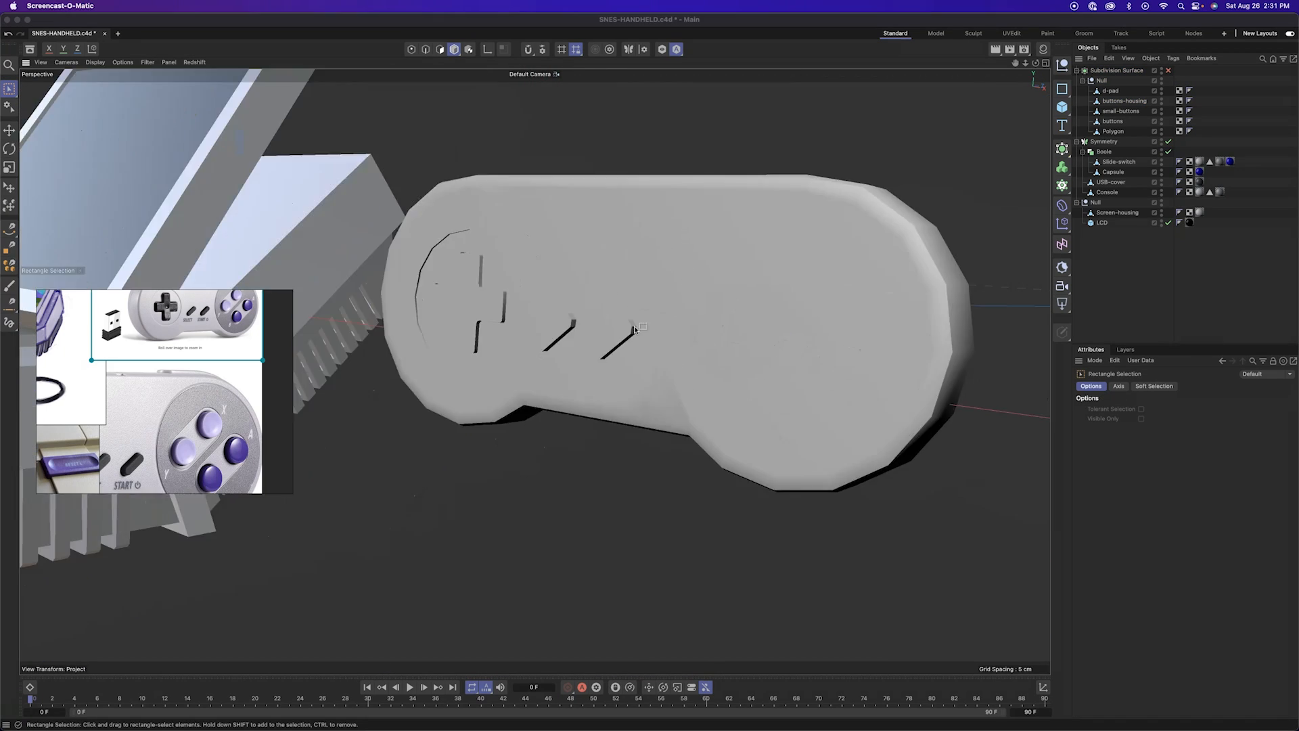
click(701, 282)
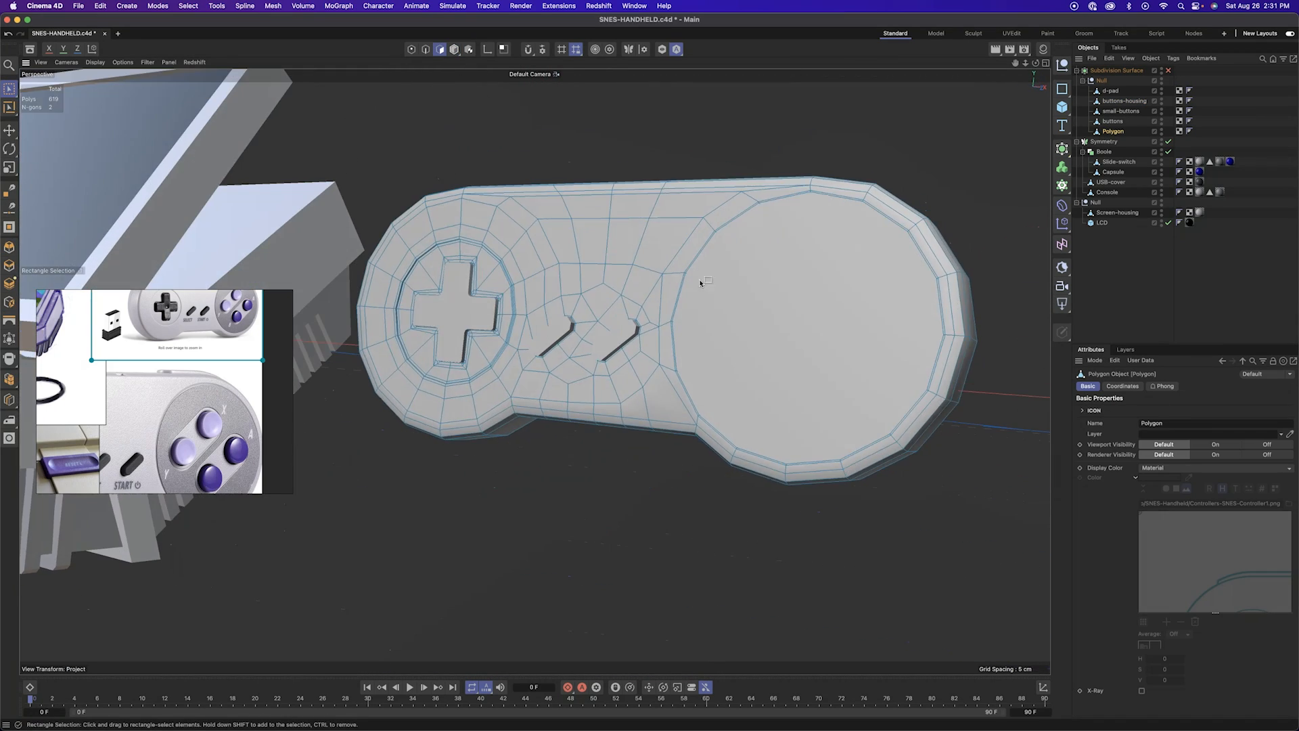
click(701, 282)
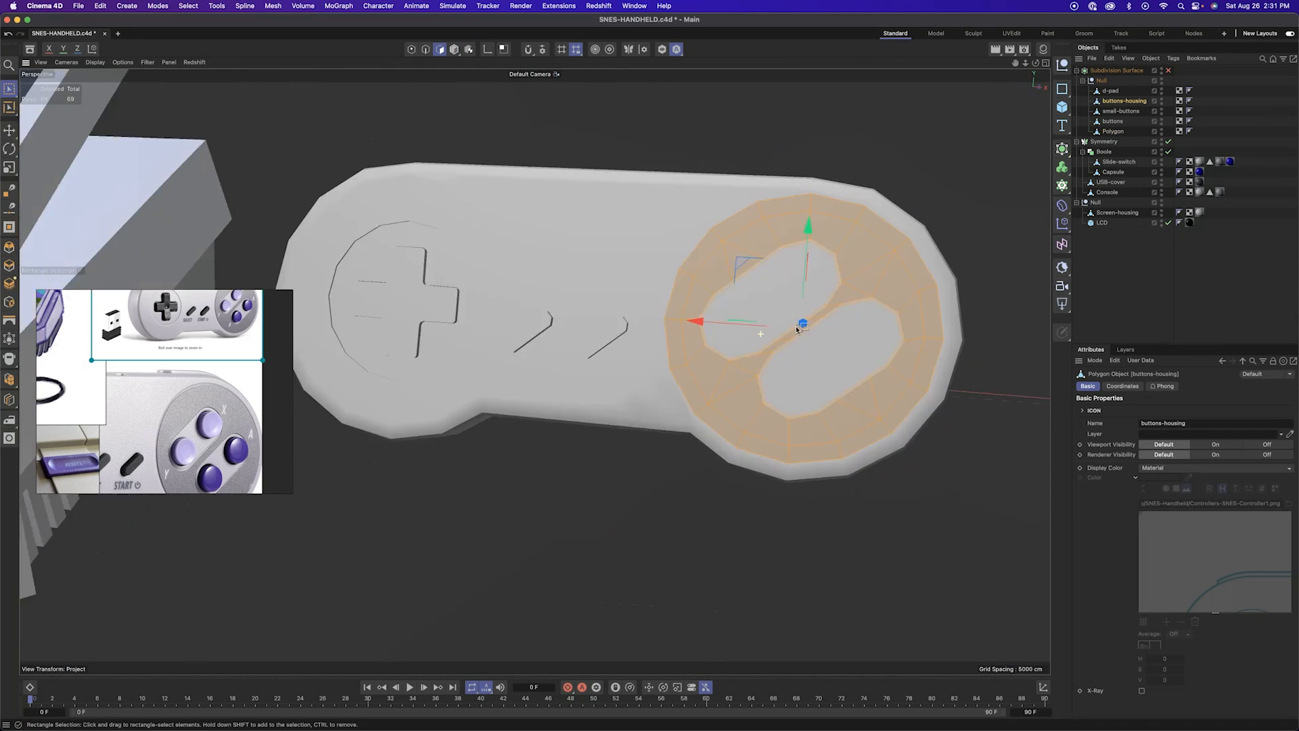
scroll(642, 292, up, 10)
alt+drag(732, 425, 805, 557)
key(k)
key(l)
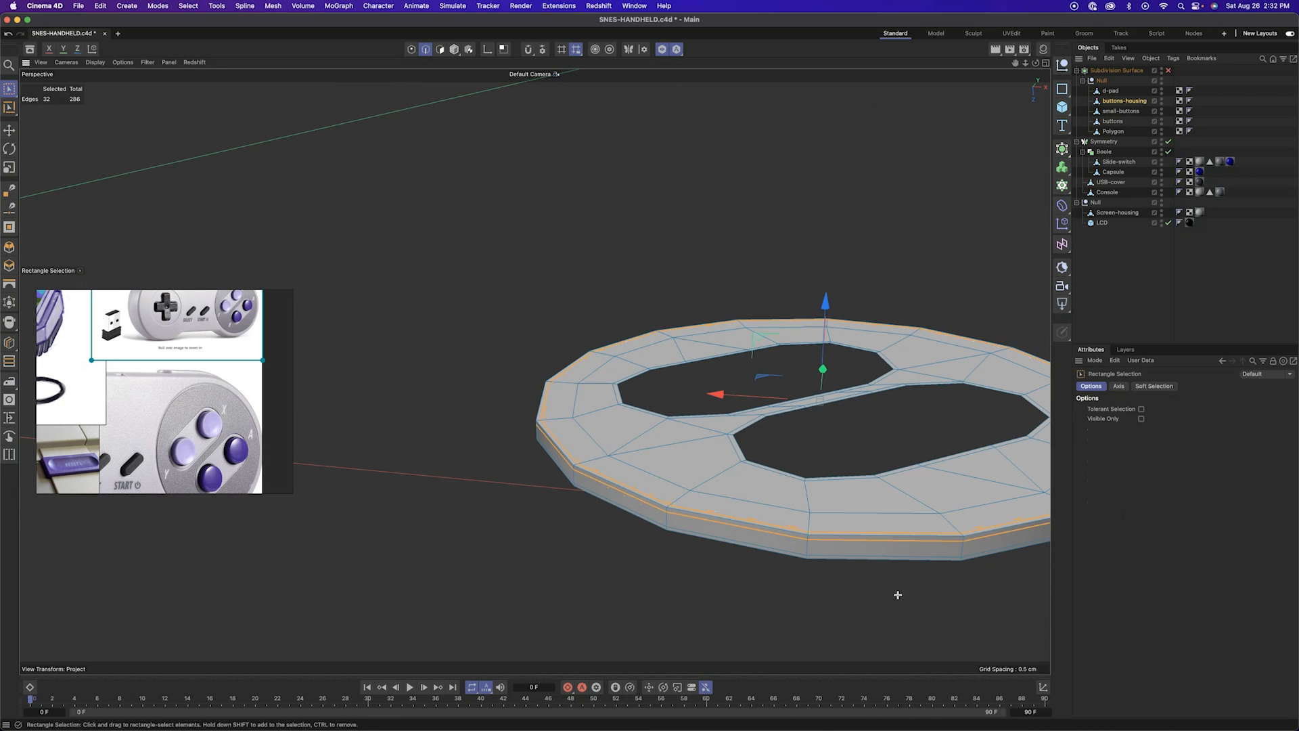
Clear the housing's edge selection, show all objects again and add the buttons object to the object selection
alt+drag(898, 597, 727, 419)
scroll(592, 358, up, 5)
shift+click(549, 356)
scroll(548, 357, down, 3)
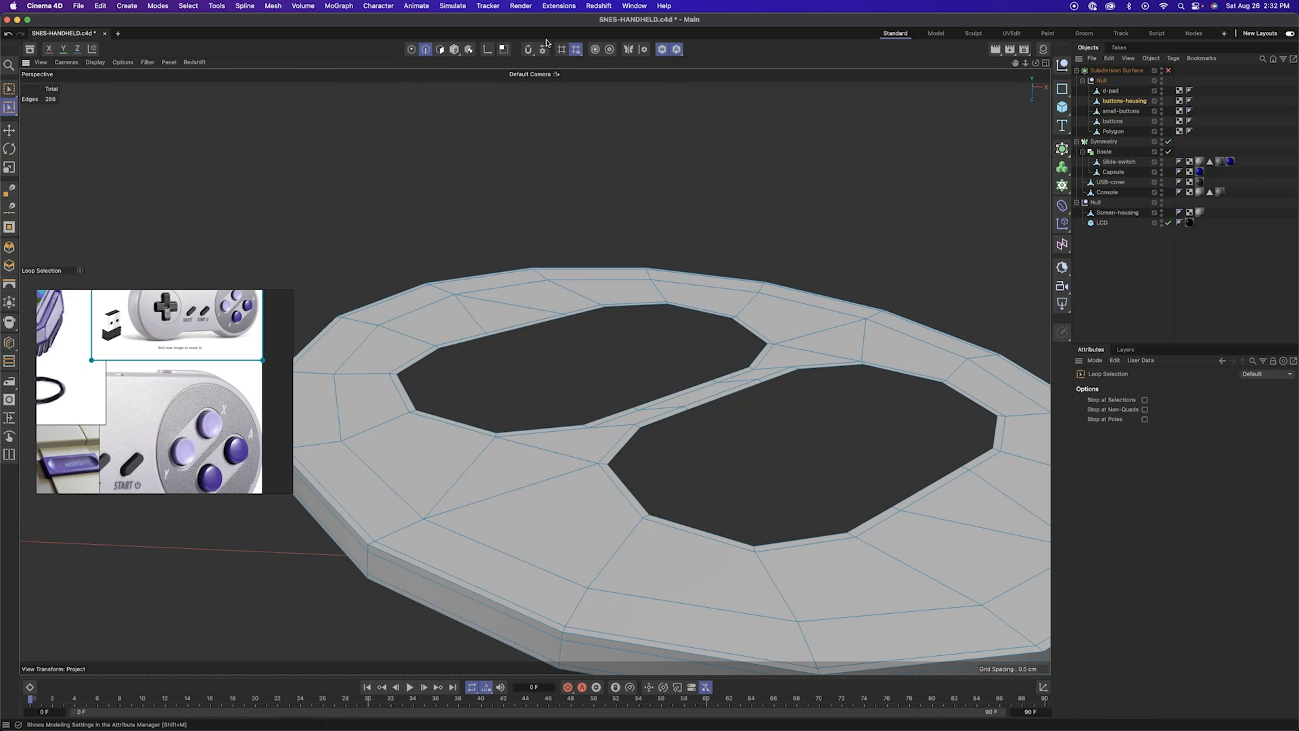
click(662, 49)
super+click(1120, 123)
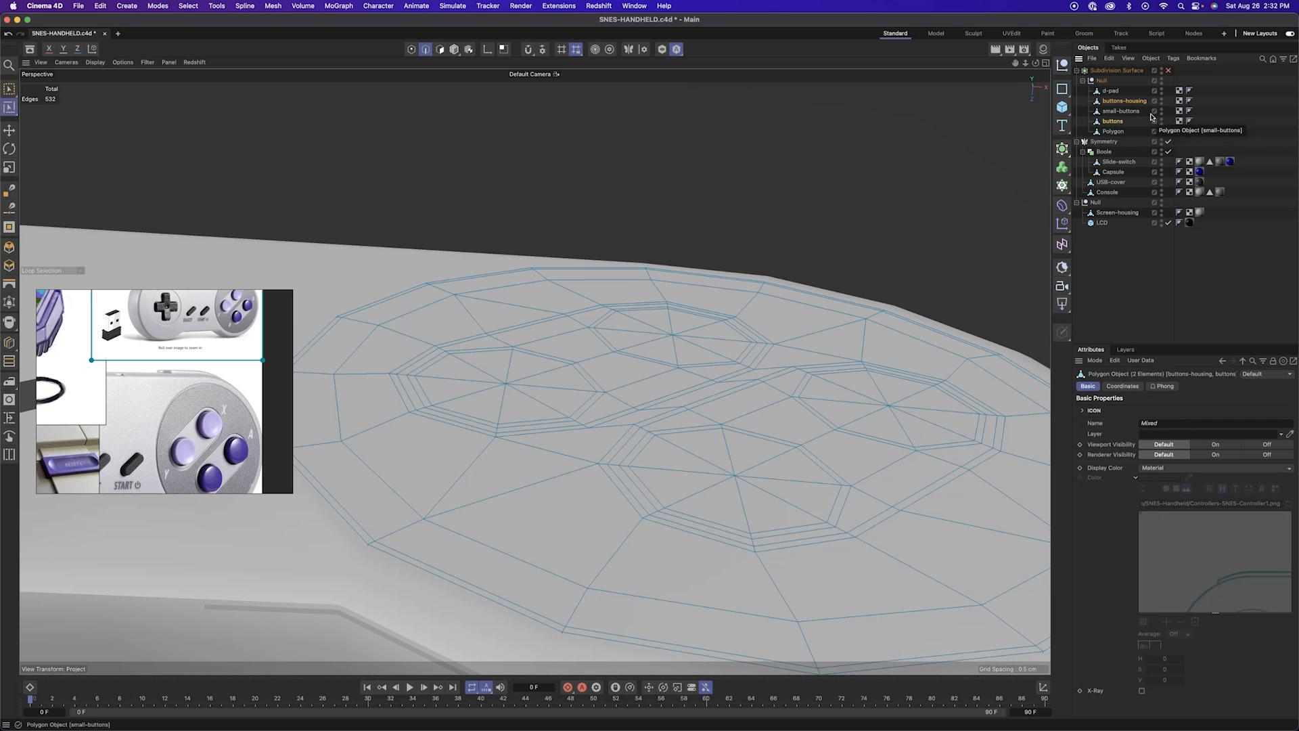
Select the edge loop around one of the button openings in the buttons-housing object
scroll(412, 411, up, 4)
alt+drag(412, 411, 421, 460)
key(k)
key(l)
click(415, 421)
key(u)
key(l)
click(426, 50)
click(398, 301)
alt+drag(420, 300, 425, 274)
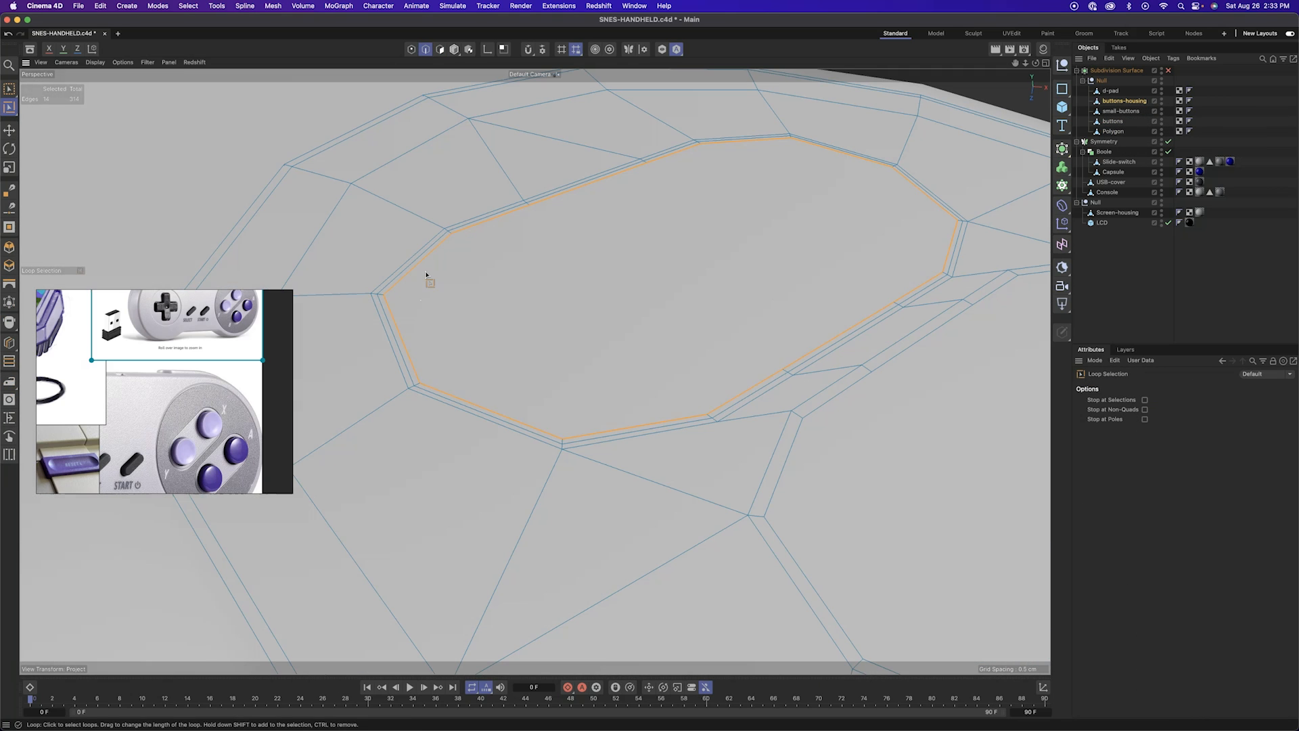
Try Loop/Path Cuts along the housing openings and the outer borders of the buttons object
click(1121, 111)
key(k)
key(l)
click(415, 388)
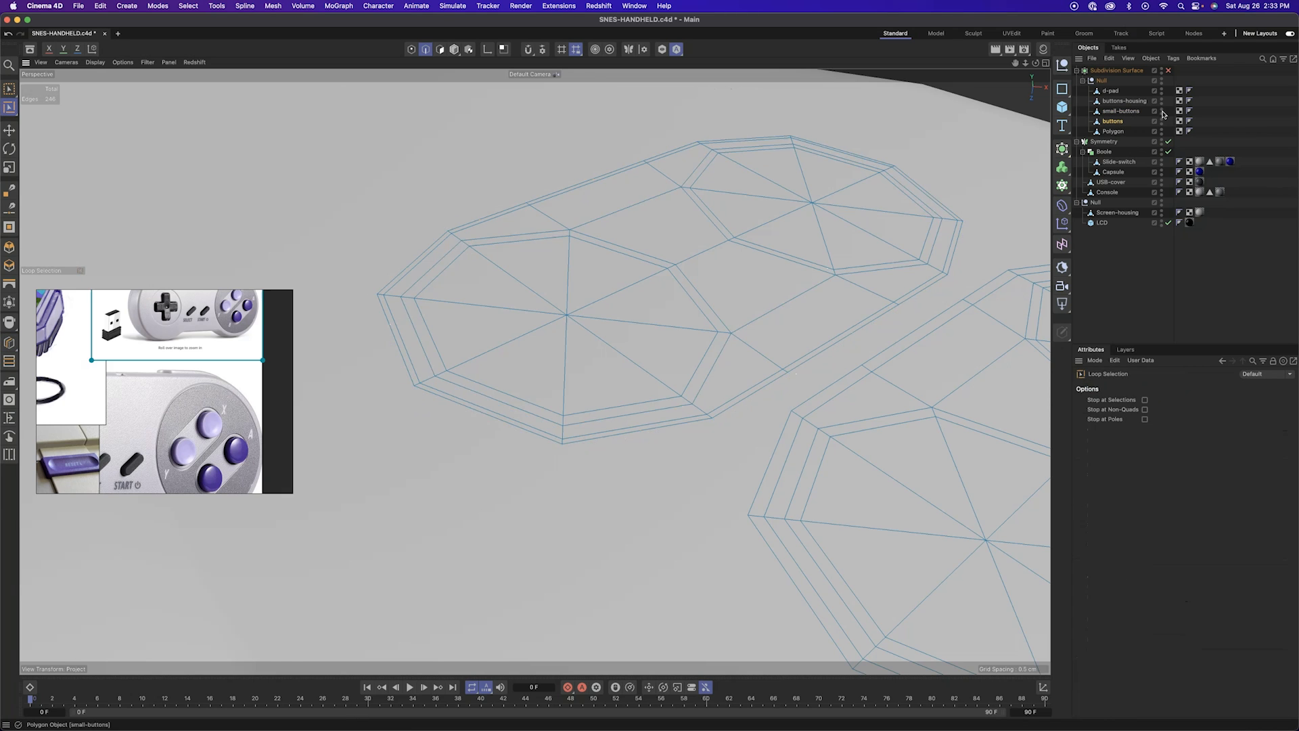
click(1123, 101)
key(u)
key(l)
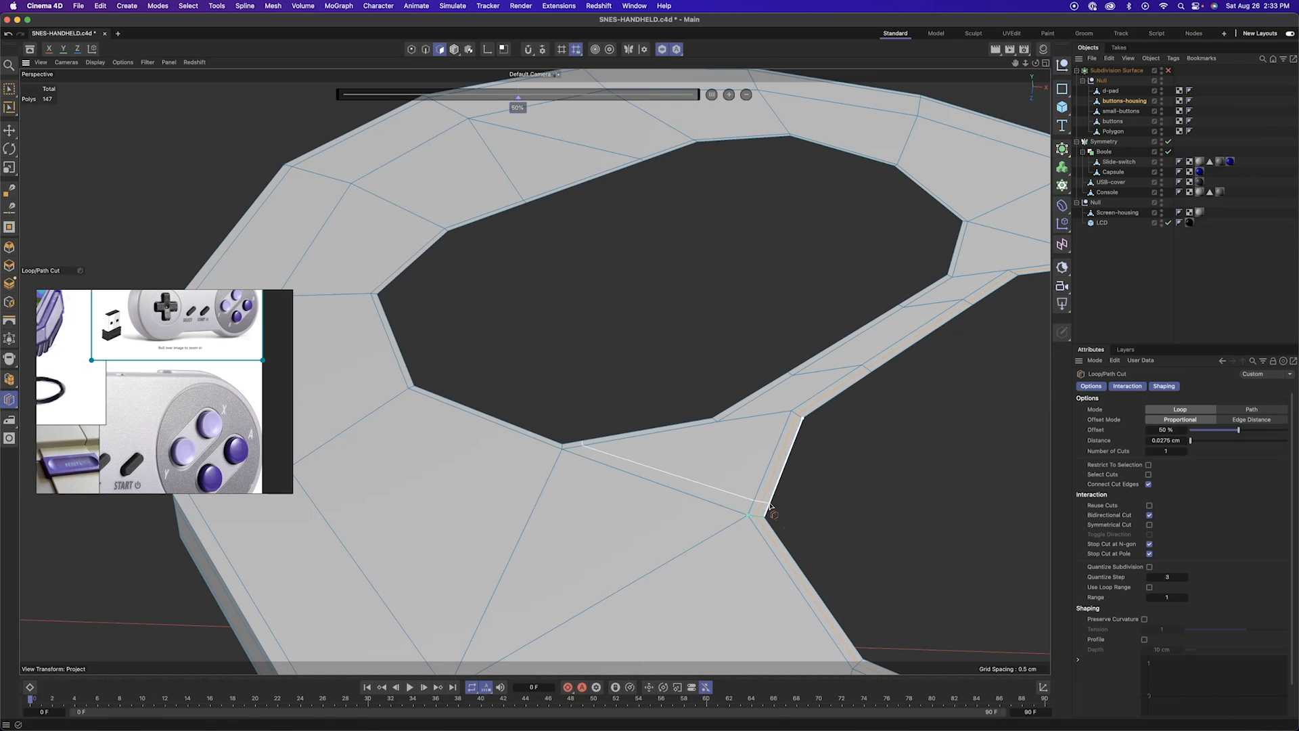
click(1113, 121)
key(k)
key(l)
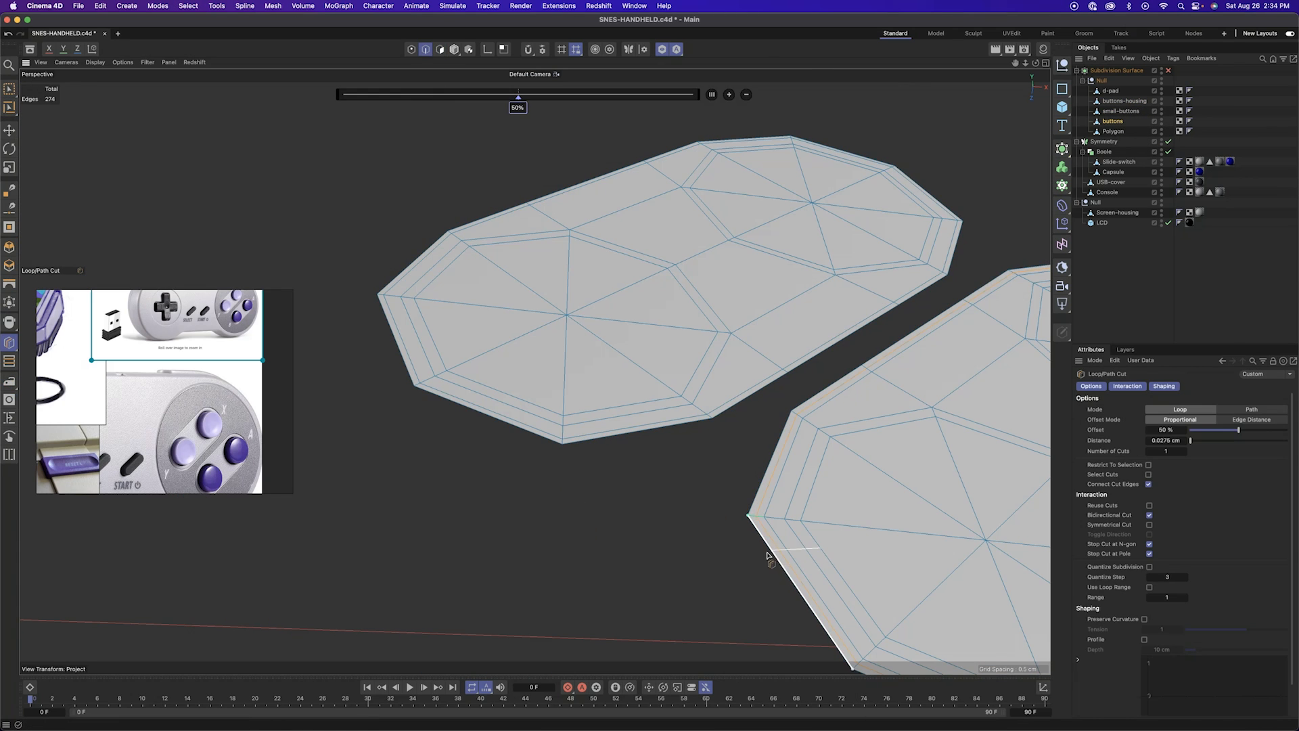
Extrude the border edges of both housing openings into walls and add loop cuts along them
click(1123, 101)
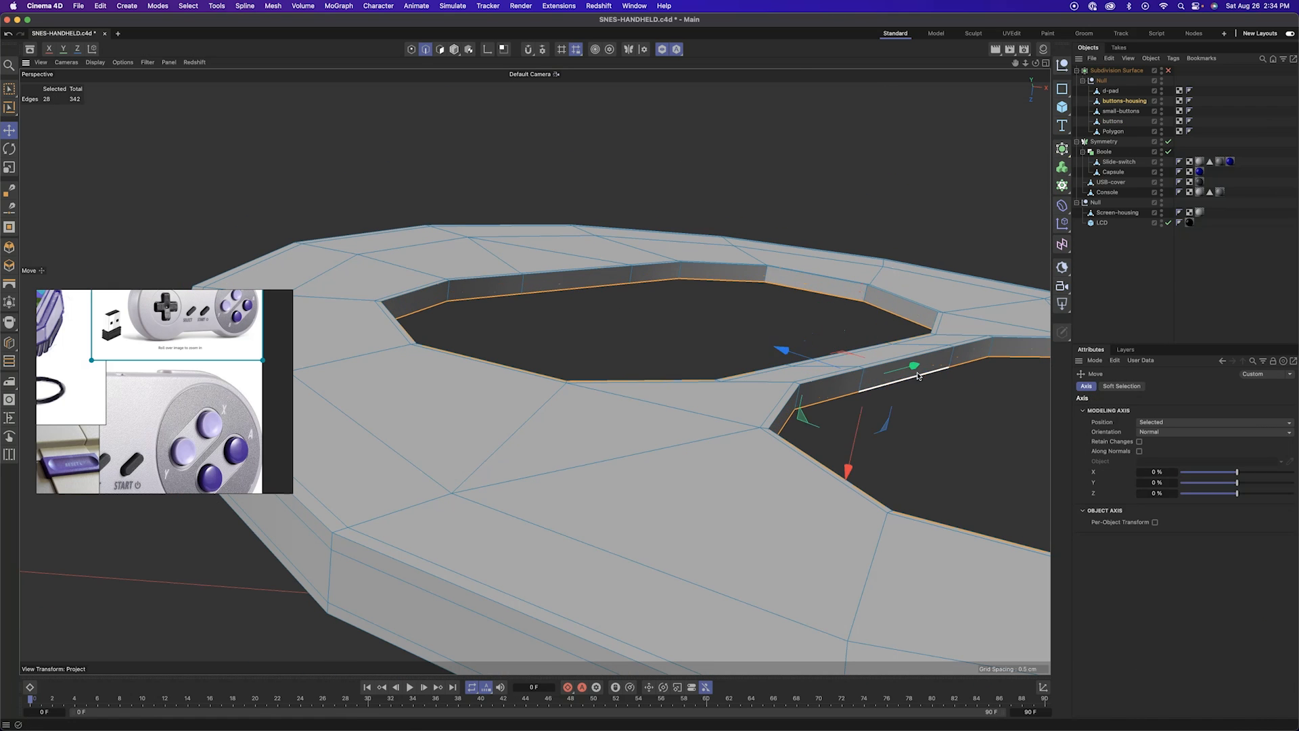
click(993, 344)
key(u)
key(l)
alt+drag(993, 343, 824, 427)
alt+middle_drag(824, 426, 647, 379)
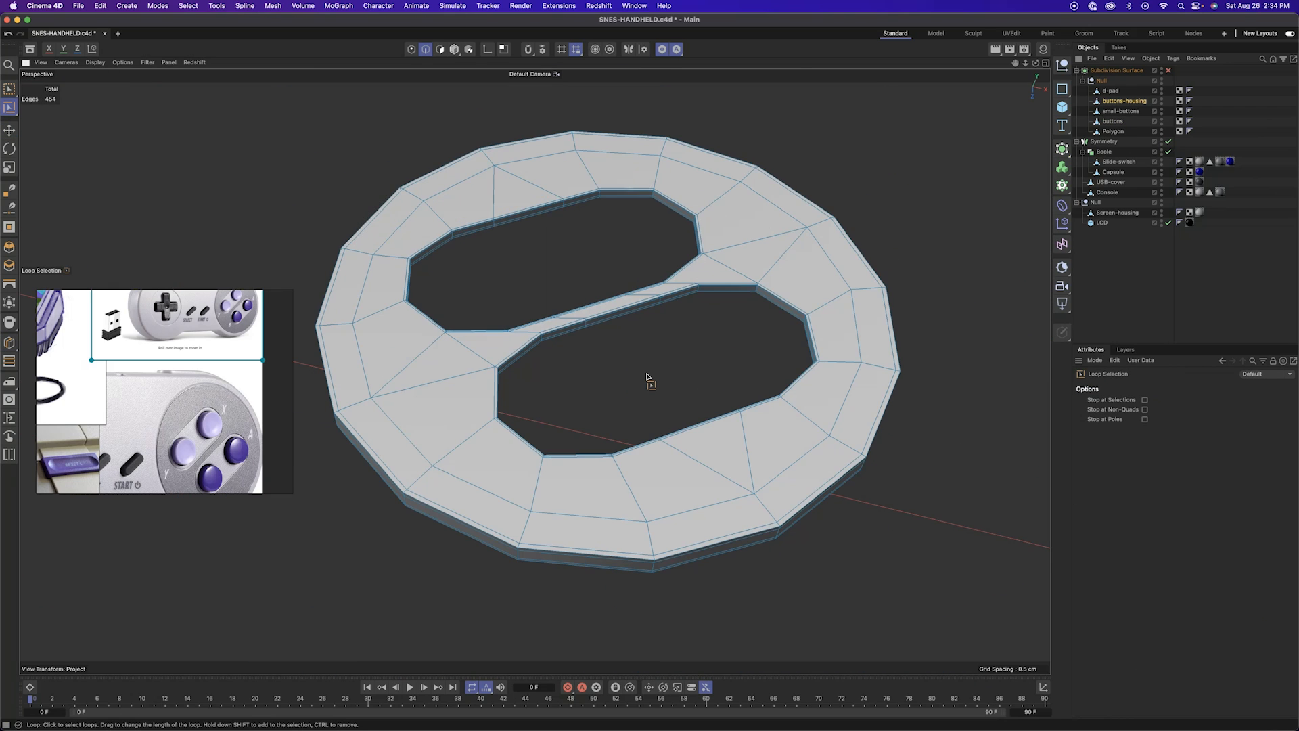
Show all objects again and check the buttons housing's fit with the Subdivision Surface preview
alt+drag(647, 379, 699, 252)
click(662, 49)
key(0)
alt+drag(792, 273, 561, 299)
key(Return)
key(q)
click(822, 339)
key(q)
alt+drag(830, 360, 792, 418)
Select the buttons object and isolate it for edge editing
click(791, 417)
key(super+Tab)
click(1002, 249)
click(1114, 121)
alt+drag(809, 339, 641, 14)
click(662, 49)
scroll(729, 408, up, 8)
alt+drag(728, 409, 740, 623)
key(Return)
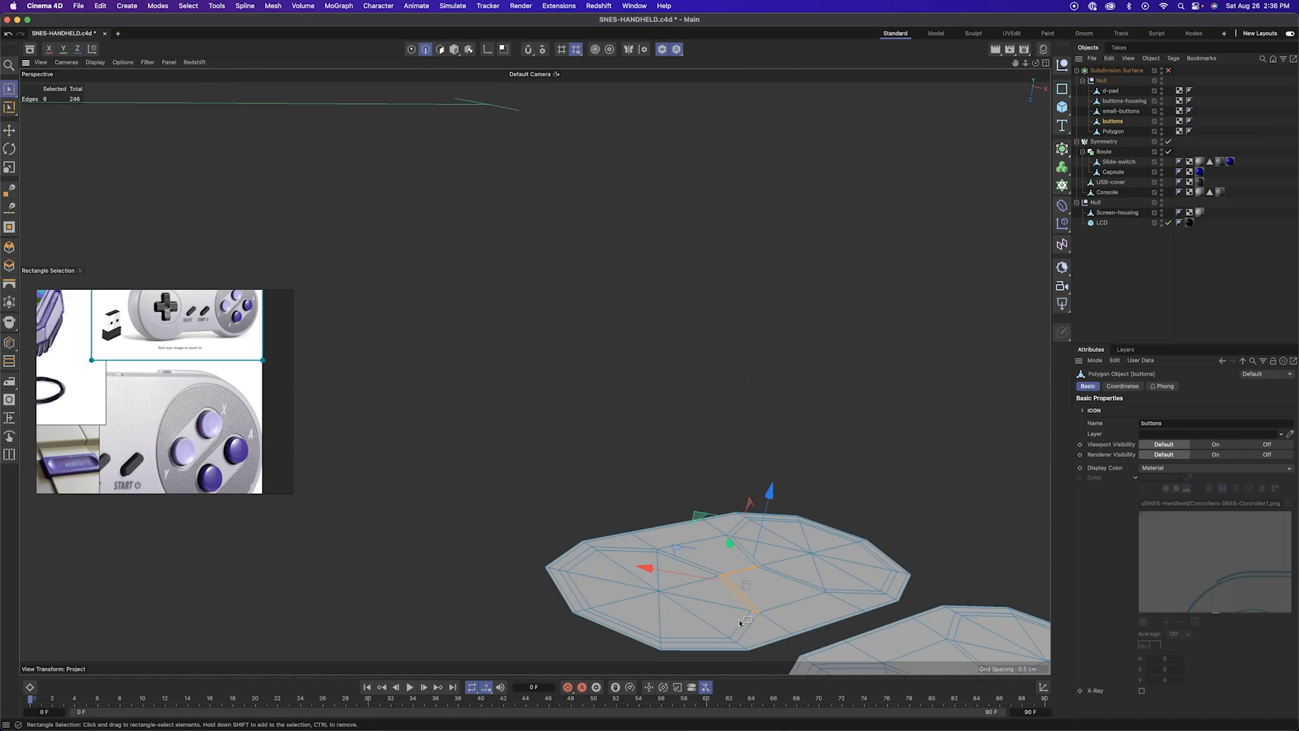
Select the outer border loops of both button plates and extrude the edges downward to form side walls
alt+middle_drag(740, 623, 609, 398)
click(667, 475)
key(u)
key(l)
shift+click(631, 407)
scroll(633, 409, up, 4)
alt+drag(632, 409, 650, 470)
key(e)
ctrl+drag(810, 310, 807, 329)
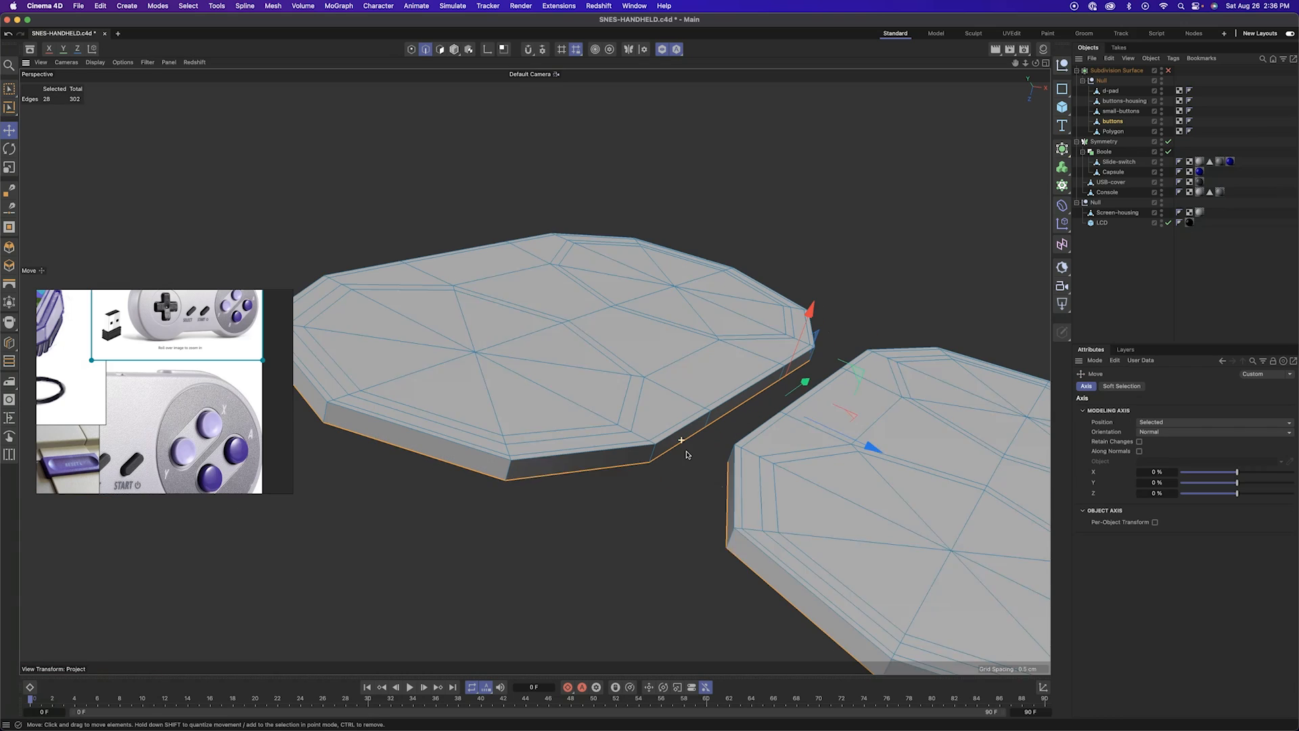
Add loop cuts along the edges of the button plates' new side walls
alt+drag(687, 449, 697, 467)
key(k)
key(l)
alt+drag(548, 528, 662, 476)
key(u)
key(l)
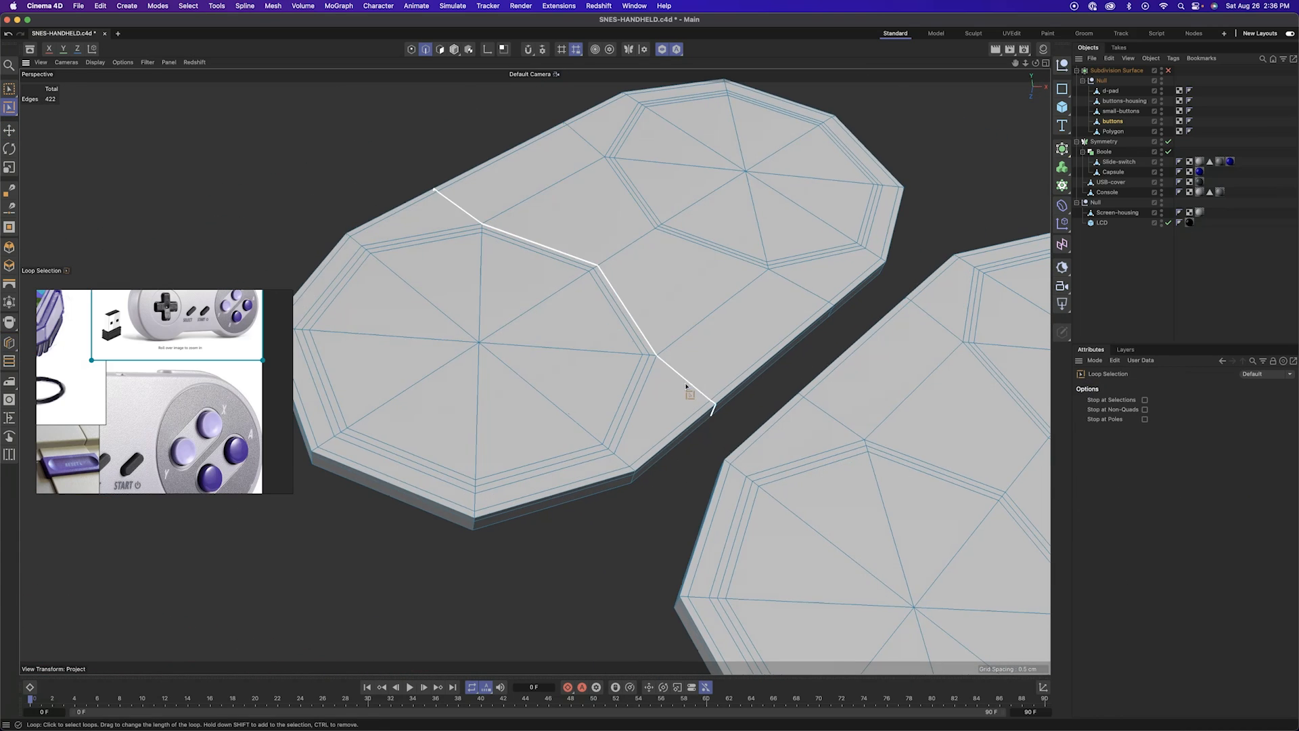
Fill-select the four round button faces and hide all other polygons of the buttons object
click(753, 479)
key(u)
key(f)
shift+click(818, 222)
shift+click(590, 318)
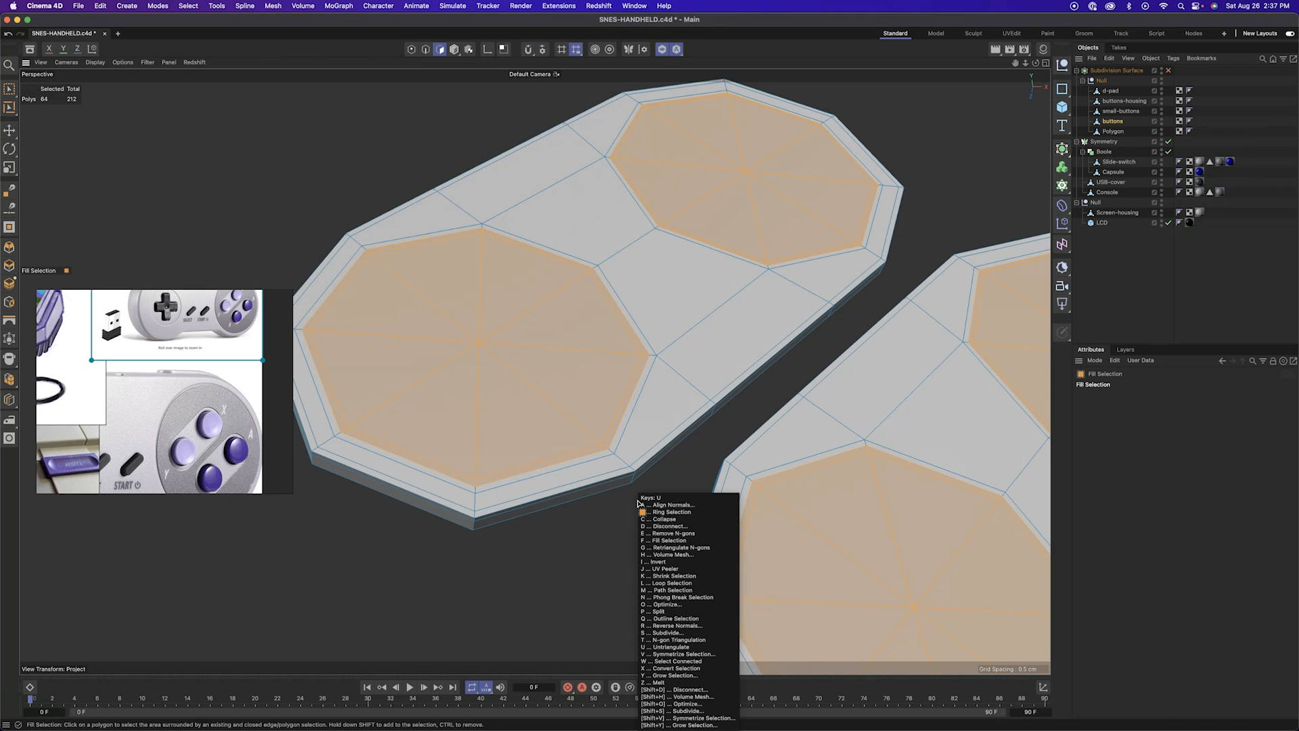
key(i)
key(Delete)
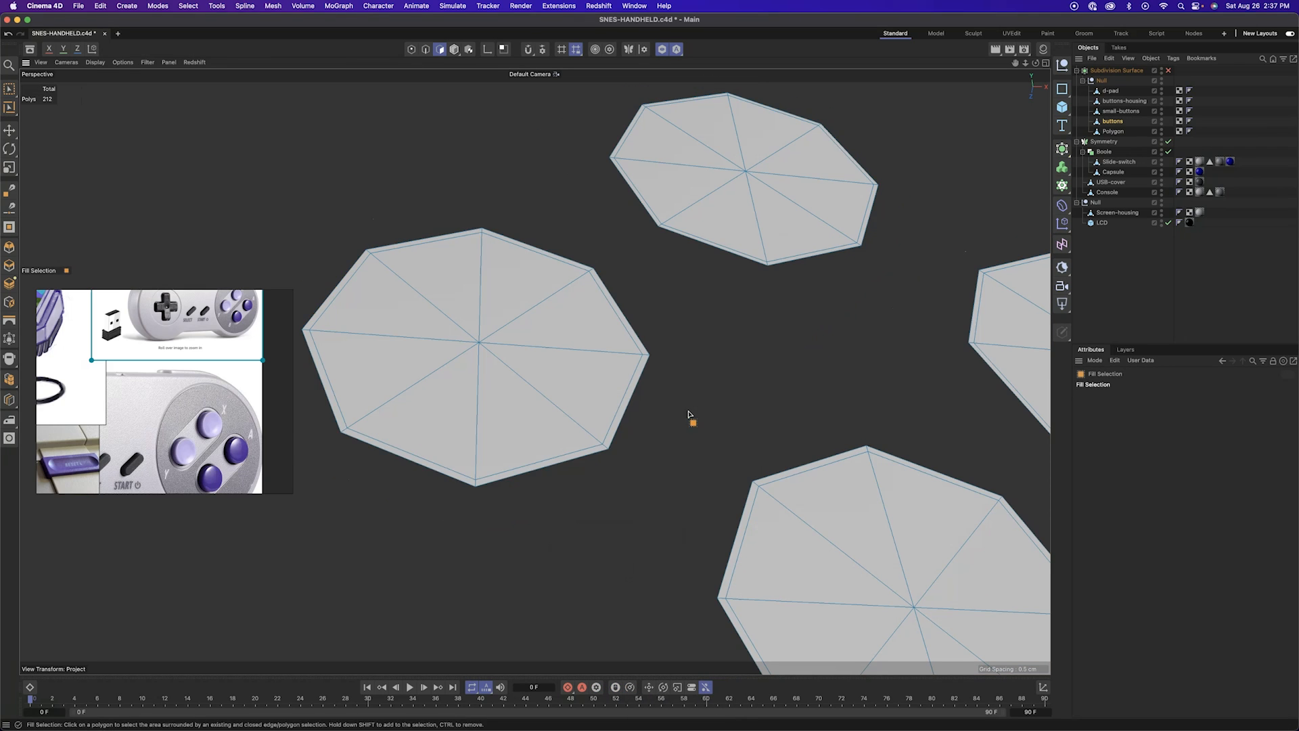
Extrude the four round button faces about 0.22 cm and add edge loops around their top rims
alt+drag(696, 466, 647, 458)
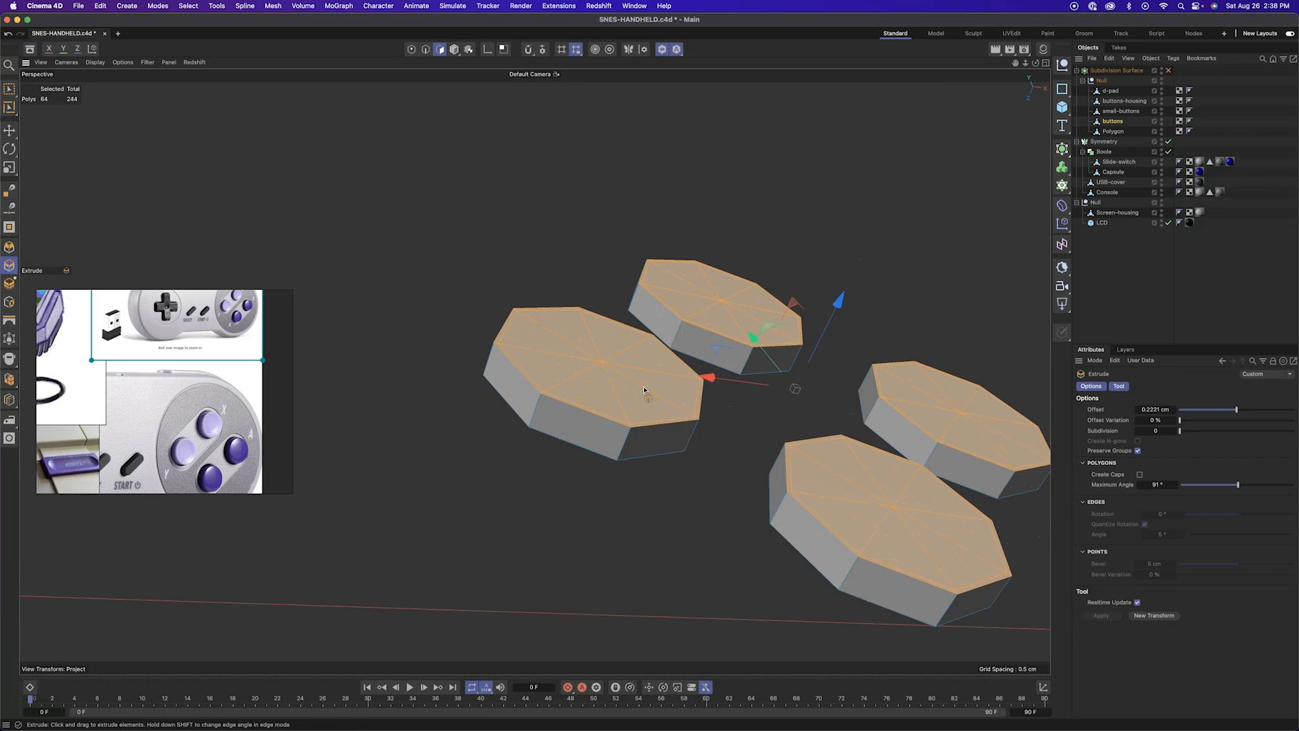
key(v)
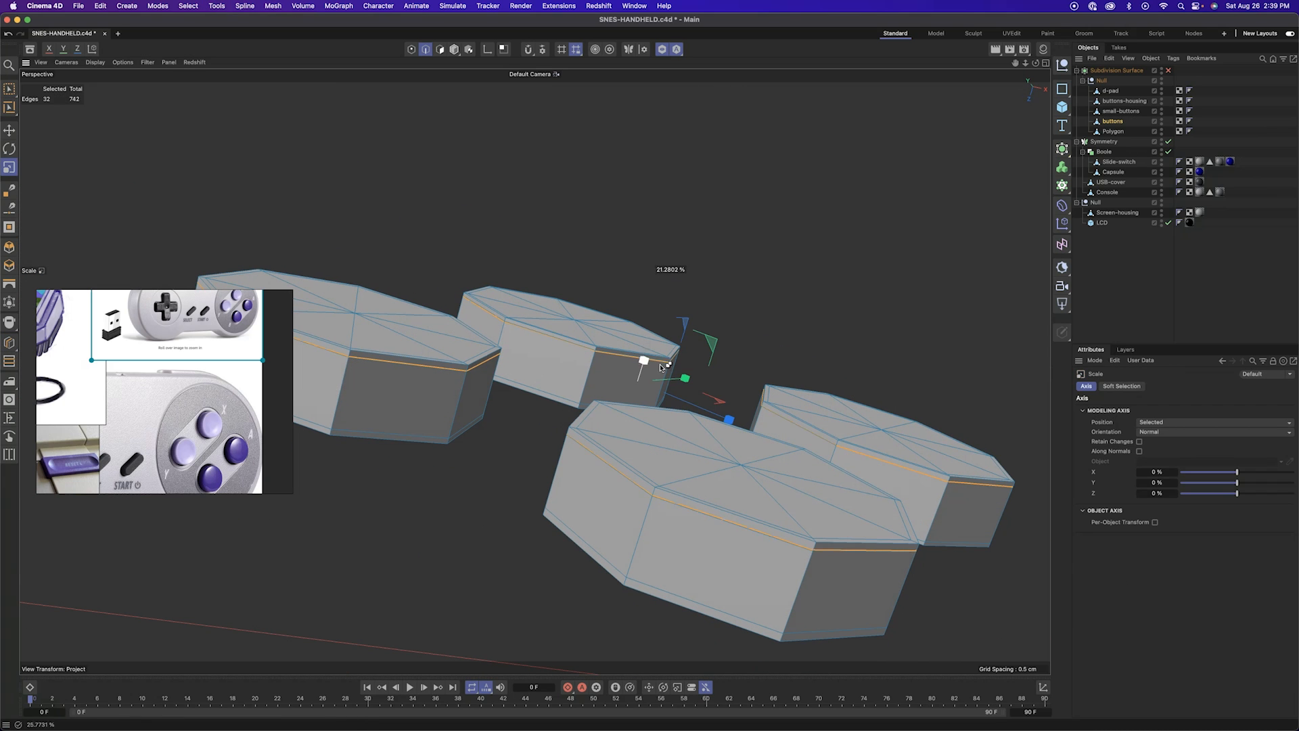
alt+drag(724, 334, 747, 373)
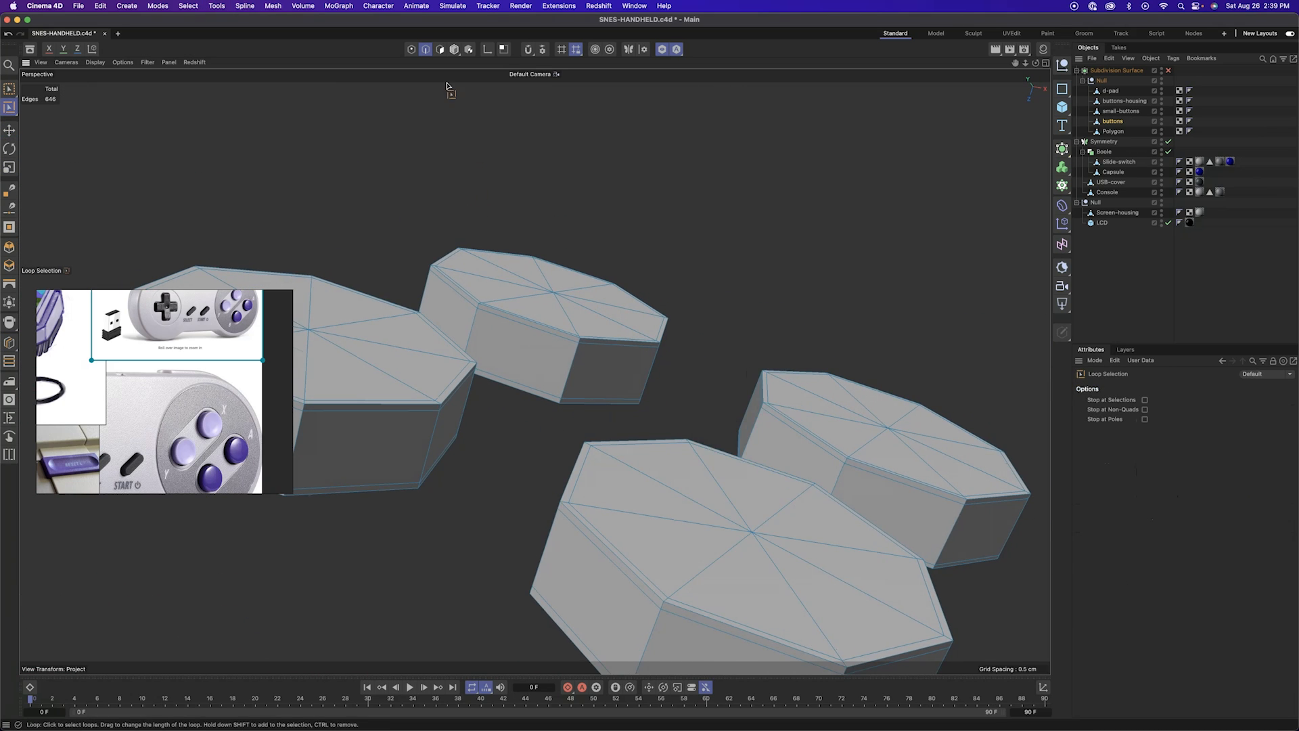
Select the lower edge loops on all four round buttons and scale them
alt+drag(447, 86, 545, 509)
alt+drag(867, 523, 570, 476)
shift+click(818, 456)
shift+click(702, 222)
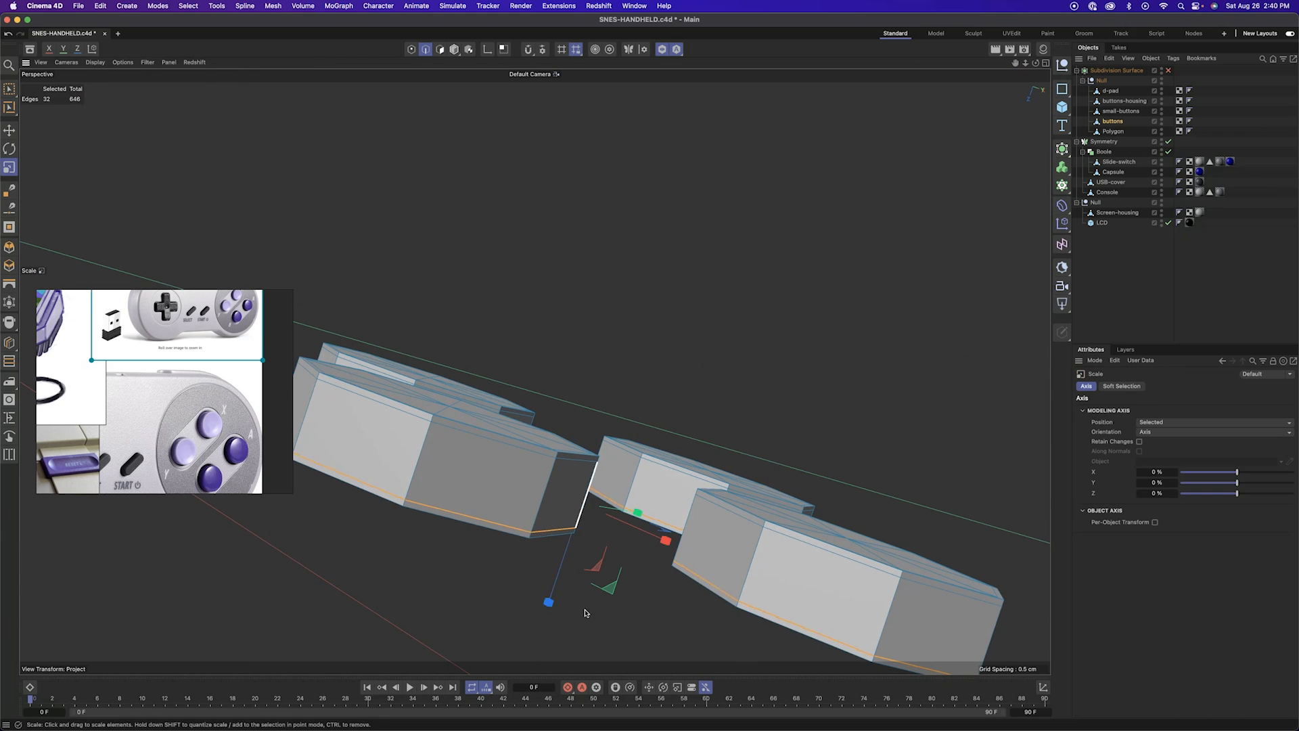
alt+drag(586, 613, 551, 561)
Return to polygon editing and unhide the plates around the four round buttons
scroll(551, 561, down, 5)
key(u)
key(l)
click(551, 561)
key(v)
click(443, 53)
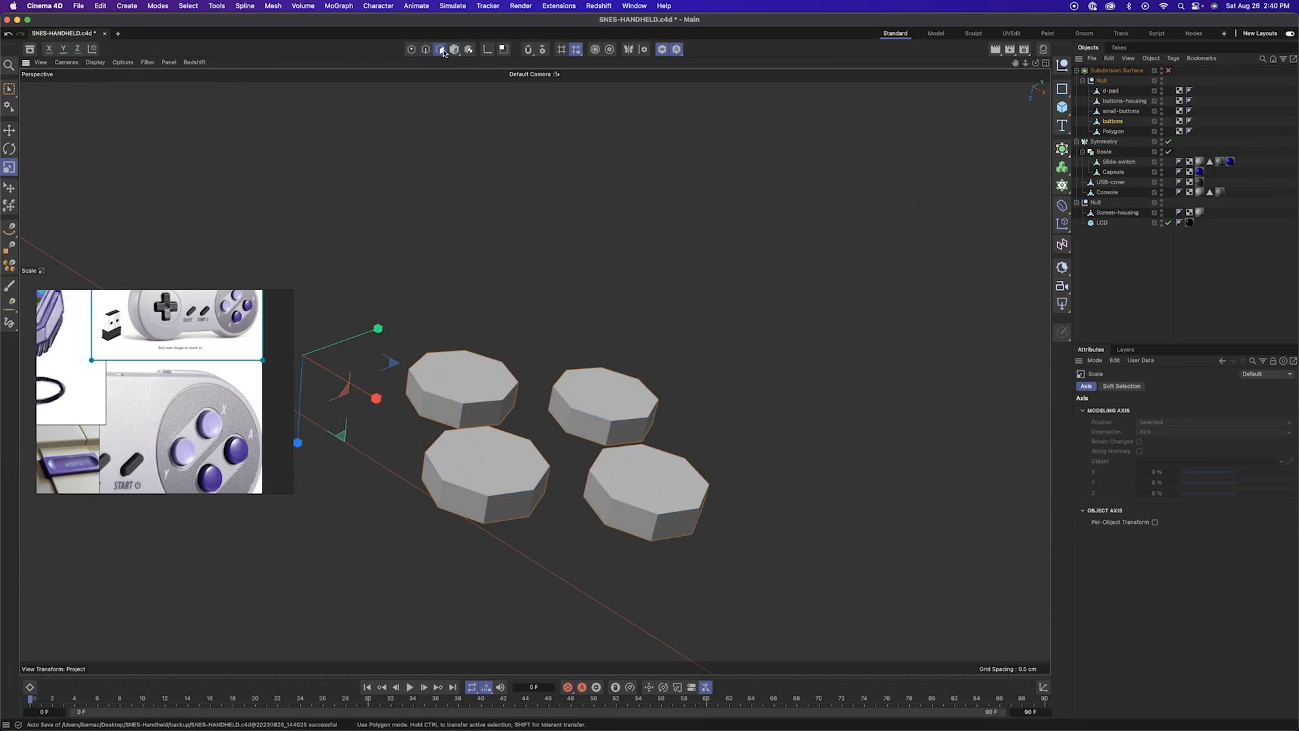
click(560, 431)
alt+drag(560, 431, 736, 409)
Add a loop cut across the tops of the round buttons to form an inner ring
key(k)
key(l)
click(653, 449)
key(u)
key(l)
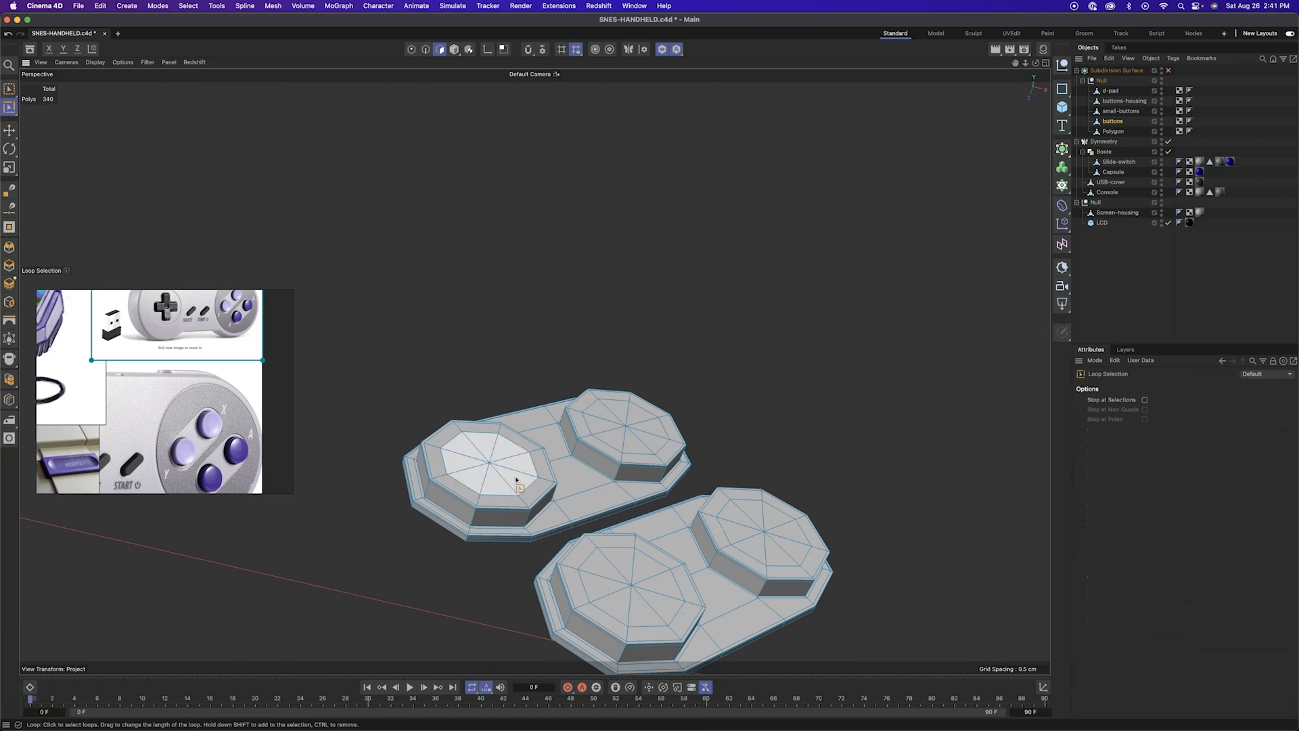
Push the inner top faces of the X and Y buttons down to make them concave
alt+drag(573, 394, 564, 374)
drag(553, 386, 551, 402)
alt+drag(552, 402, 555, 467)
Select the inner top faces of the A and B buttons and raise them into domes
key(u)
key(l)
click(666, 581)
shift+click(793, 567)
key(e)
alt+drag(779, 575, 706, 504)
alt+drag(706, 528, 758, 500)
scroll(750, 582, up, 5)
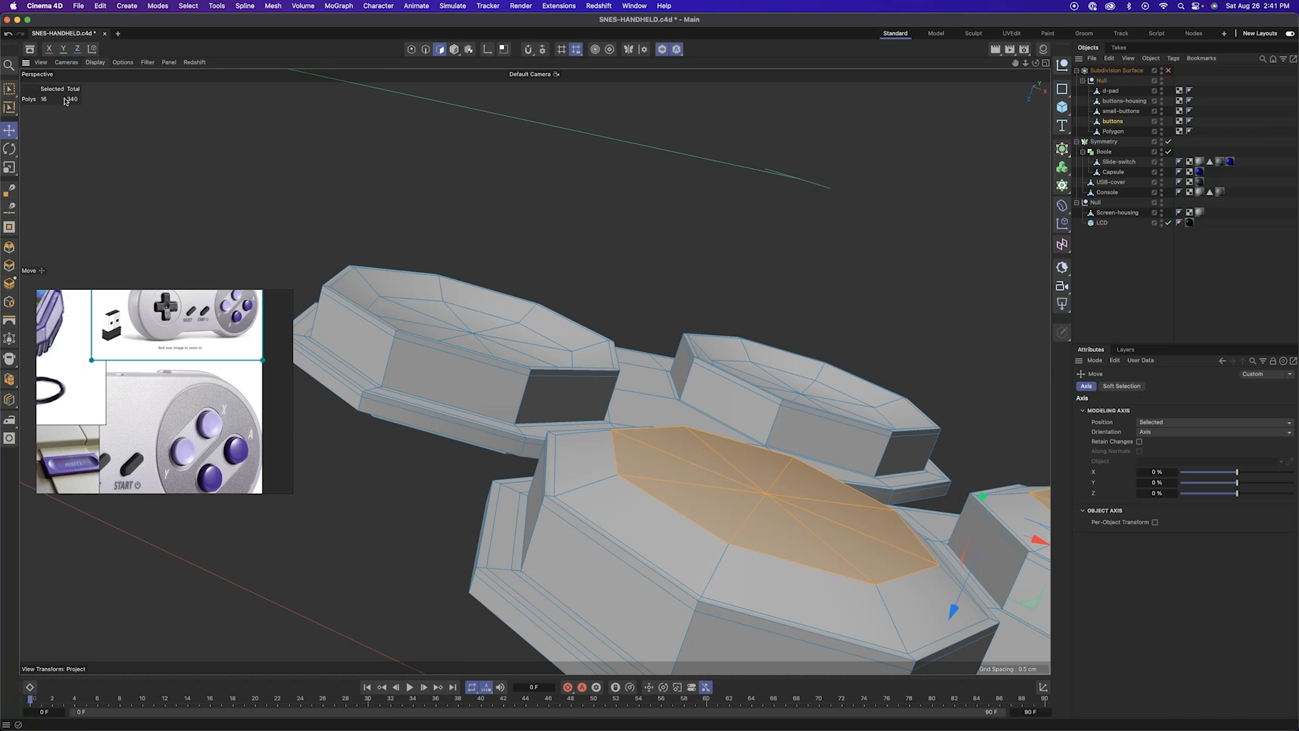
Select the edge loops around the top rims of the round buttons
alt+drag(880, 591, 904, 612)
scroll(813, 541, down, 5)
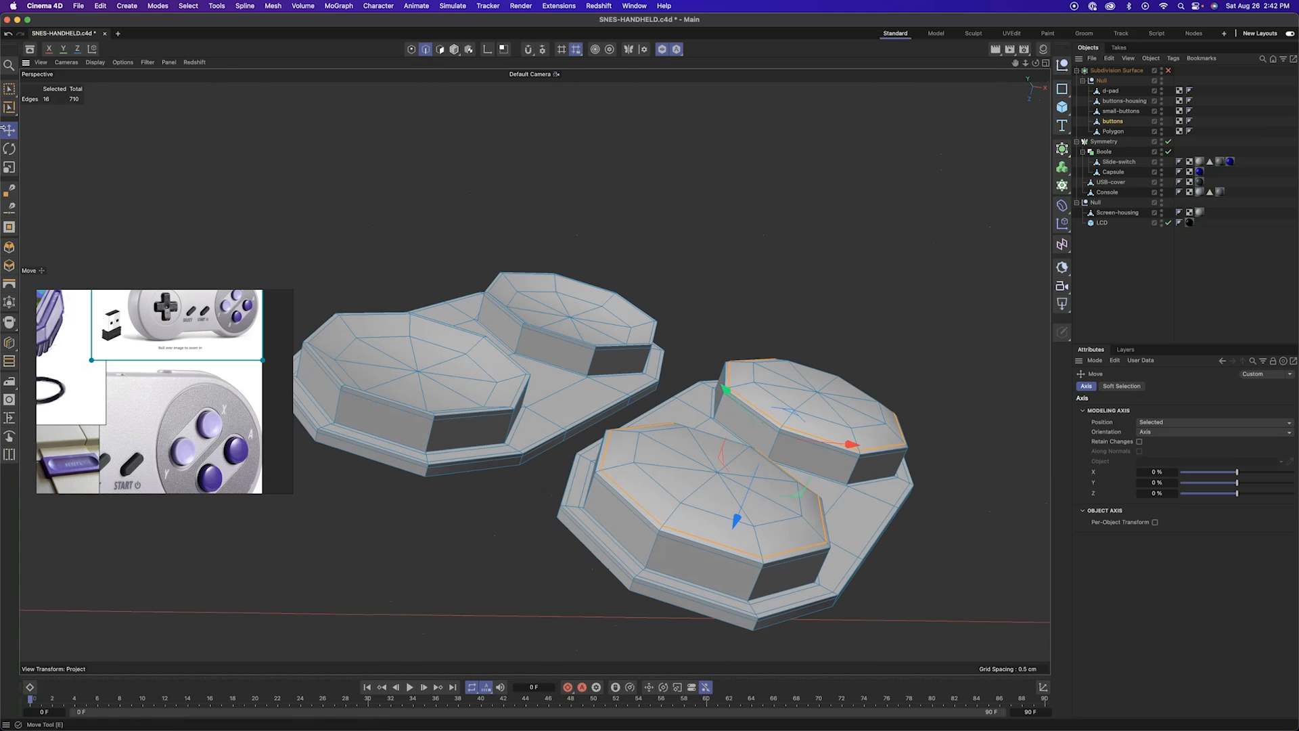
alt+drag(761, 471, 744, 440)
click(435, 396)
shift+click(595, 345)
alt+drag(514, 439, 611, 513)
Add loop cuts around the round buttons to tighten their edges
key(k)
key(l)
click(567, 509)
click(743, 409)
key(u)
key(l)
scroll(743, 409, down, 5)
key(Return)
key(Return)
alt+drag(738, 433, 758, 501)
Show all objects again, return to whole-object editing and turn the Subdivision Surface on
alt+middle_drag(758, 501, 541, 386)
key(0)
key(super+a)
alt+drag(562, 481, 572, 427)
click(591, 302)
click(662, 49)
click(454, 49)
key(q)
Examine the smoothed face buttons, plates and housing on the controller from several angles
alt+drag(574, 206, 609, 169)
scroll(892, 489, up, 5)
alt+drag(892, 488, 907, 522)
alt+right_drag(907, 522, 671, 532)
alt+drag(672, 532, 799, 602)
alt+right_drag(799, 602, 850, 559)
alt+drag(850, 559, 833, 433)
alt+right_drag(833, 433, 933, 306)
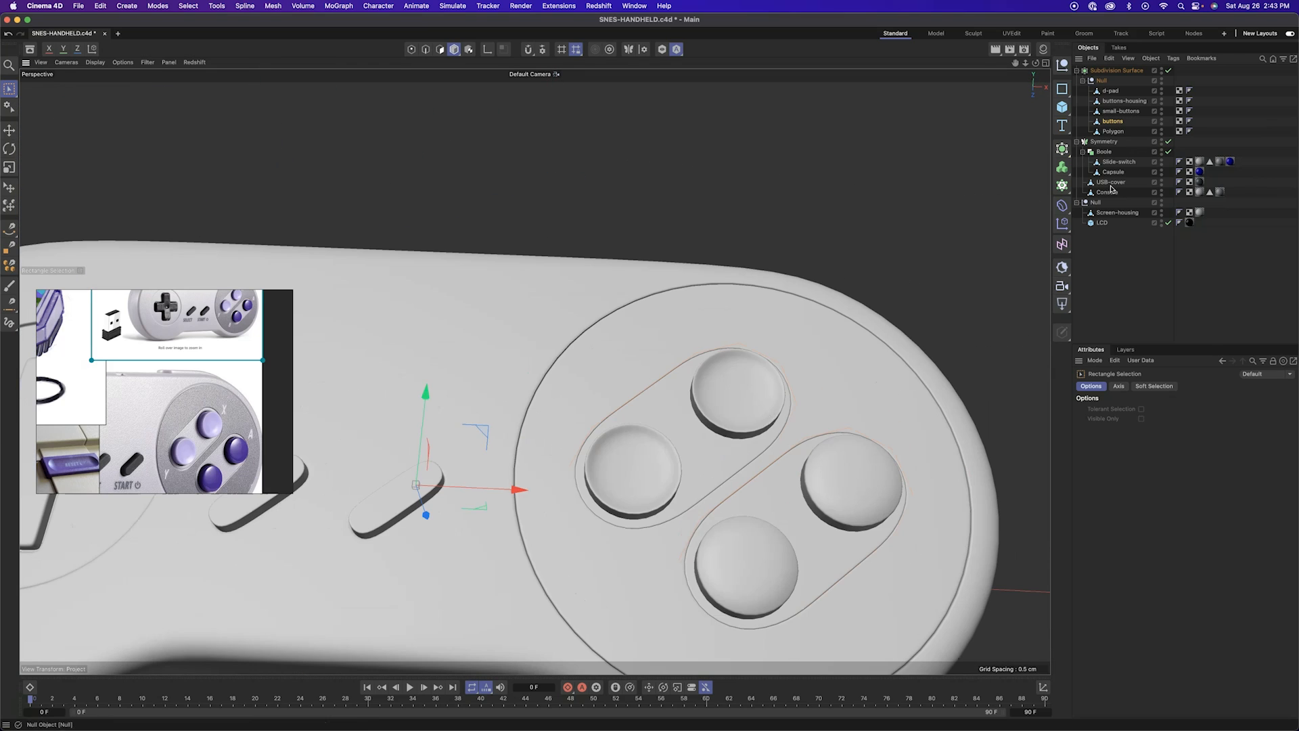
Select the recessed top faces of the X button and scale them
click(656, 477)
key(t)
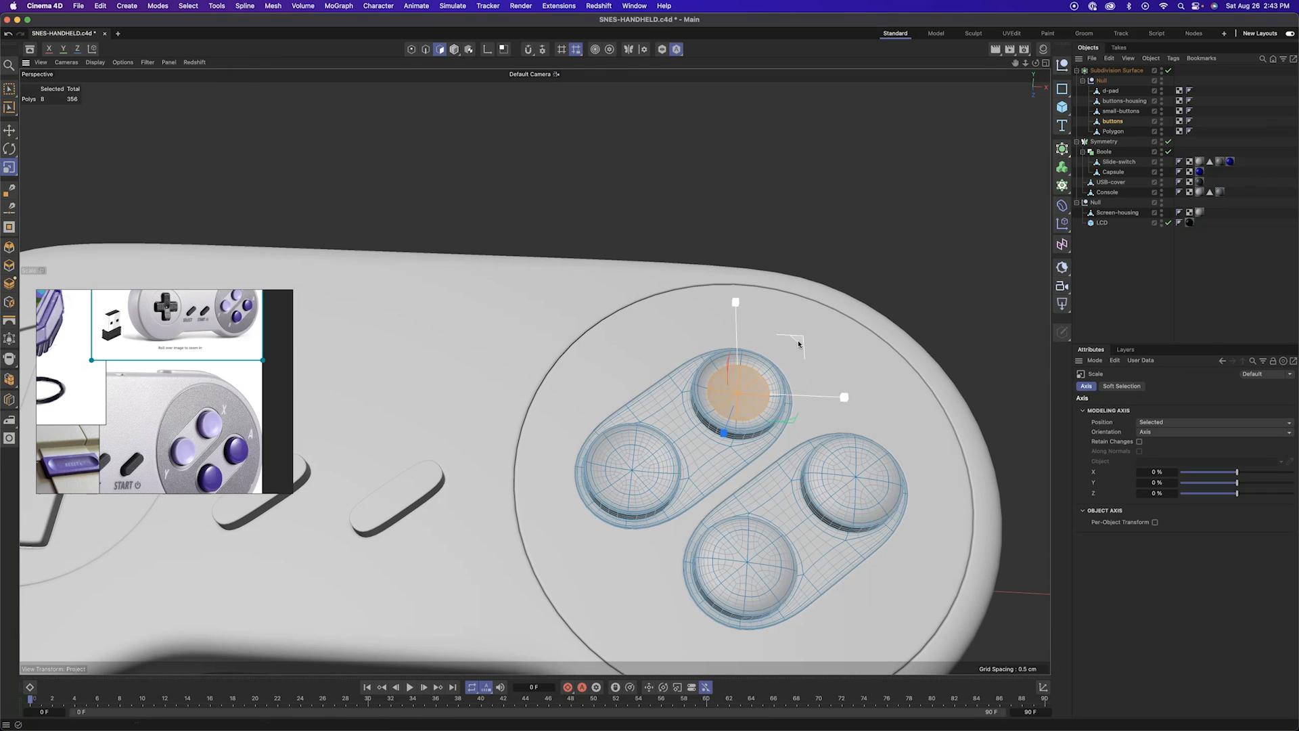
alt+drag(799, 344, 824, 368)
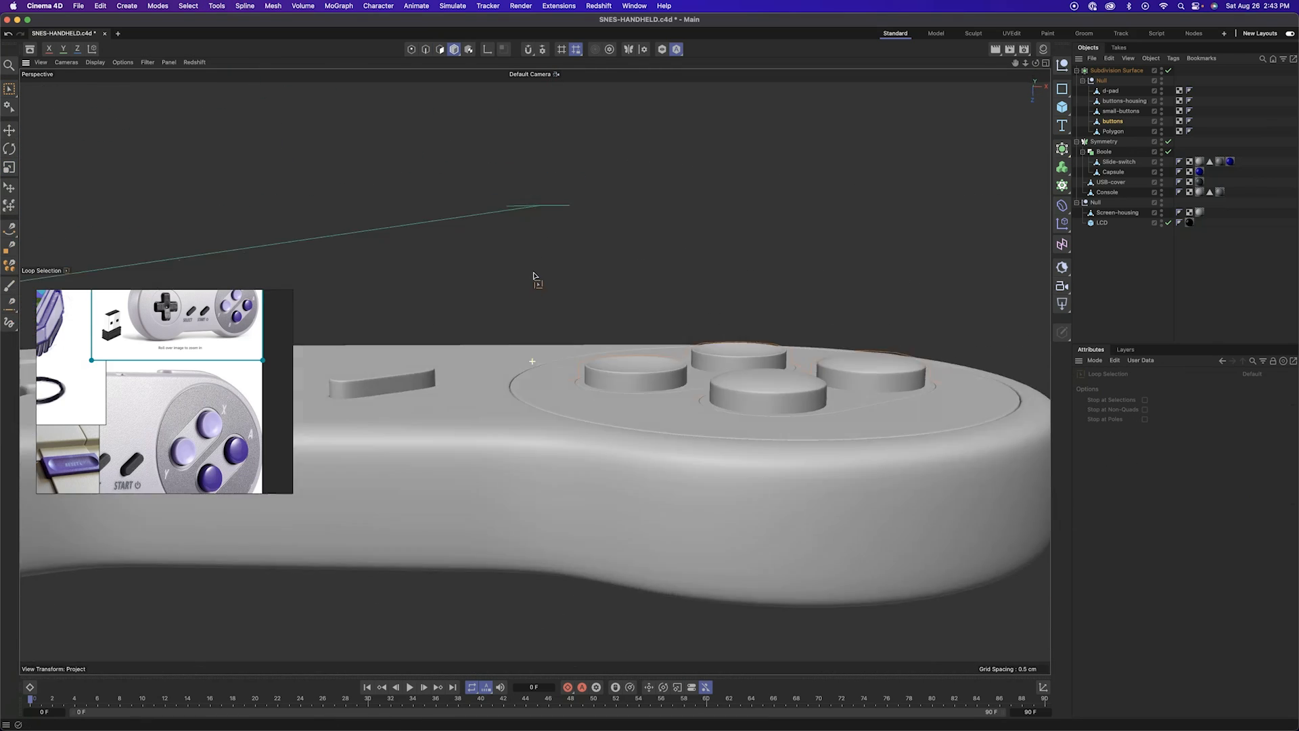
Turn the Subdivision Surface off and isolate the buttons object for editing
alt+drag(531, 275, 812, 488)
alt+right_drag(812, 487, 873, 433)
alt+drag(873, 433, 551, 274)
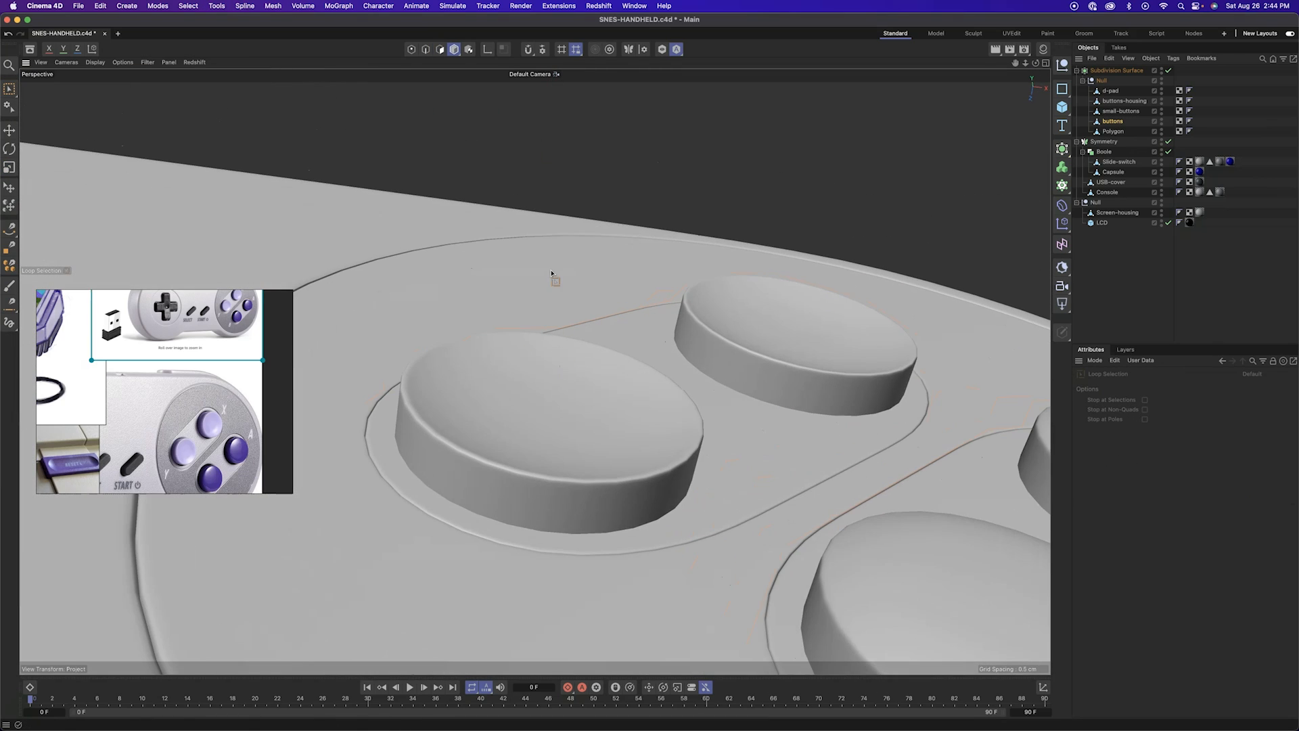
drag(607, 382, 592, 416)
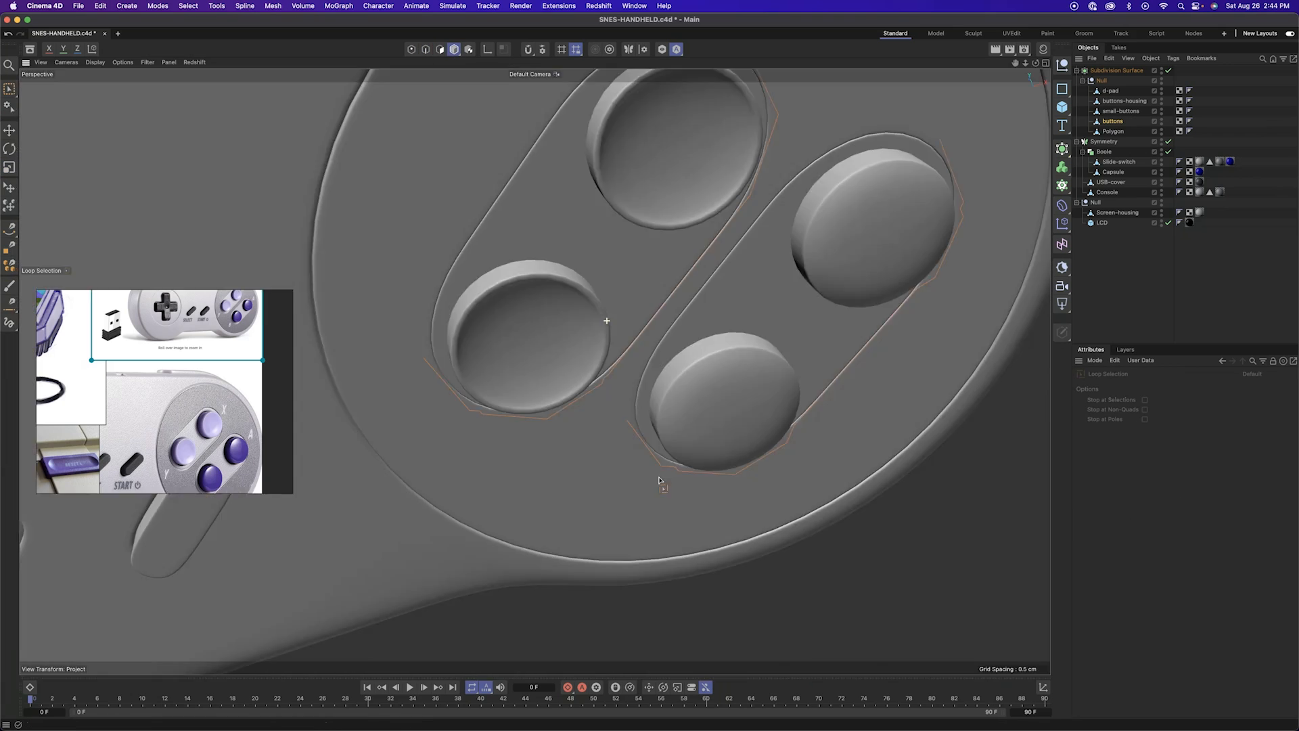
alt+drag(528, 304, 508, 285)
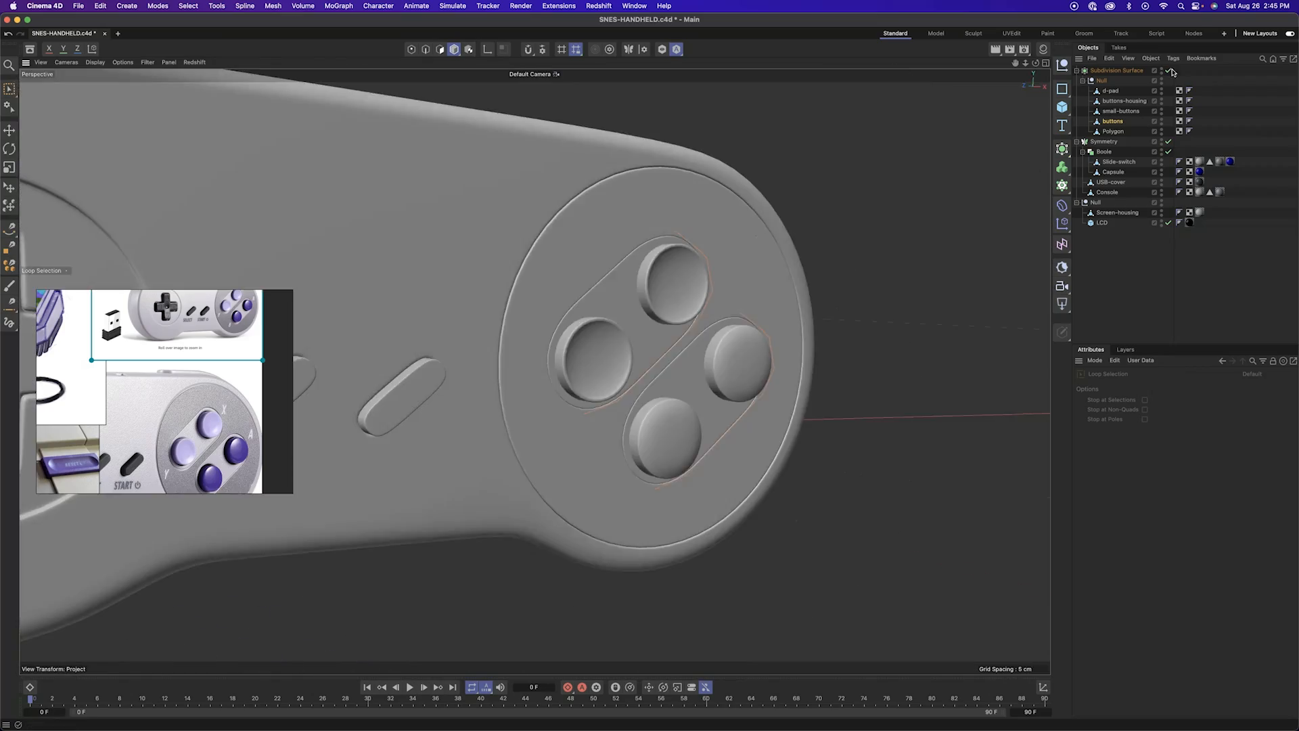
key(q)
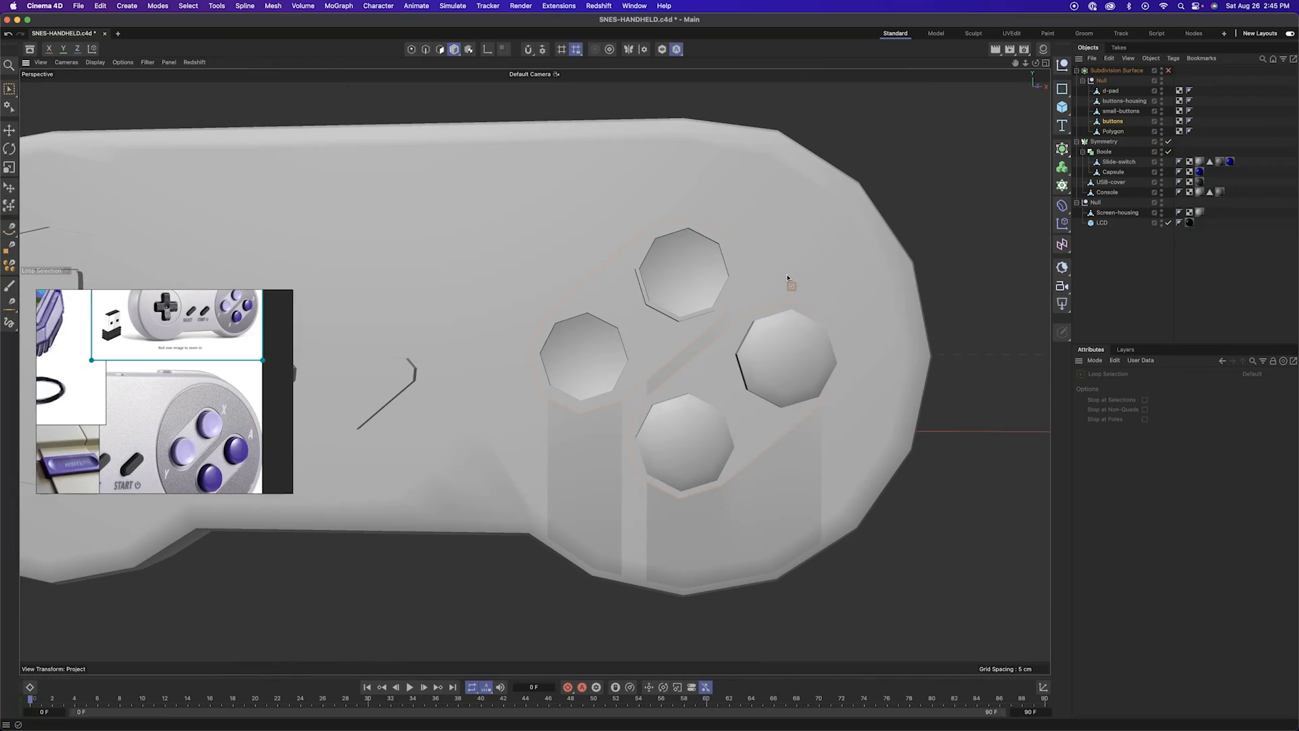
scroll(830, 400, up, 5)
alt+drag(830, 400, 836, 351)
scroll(824, 449, up, 5)
scroll(823, 448, down, 5)
click(662, 50)
Select the connected parts of the round button caps and hide them so only the two plates remain
alt+drag(731, 474, 772, 521)
double_click(751, 354)
key(e)
shift+double_click(484, 234)
shift+double_click(373, 570)
key(Delete)
Select the border edge loops of the four round openings in the plates and extrude them downward as inner walls
key(u)
key(l)
key(Return)
alt+drag(649, 460, 581, 460)
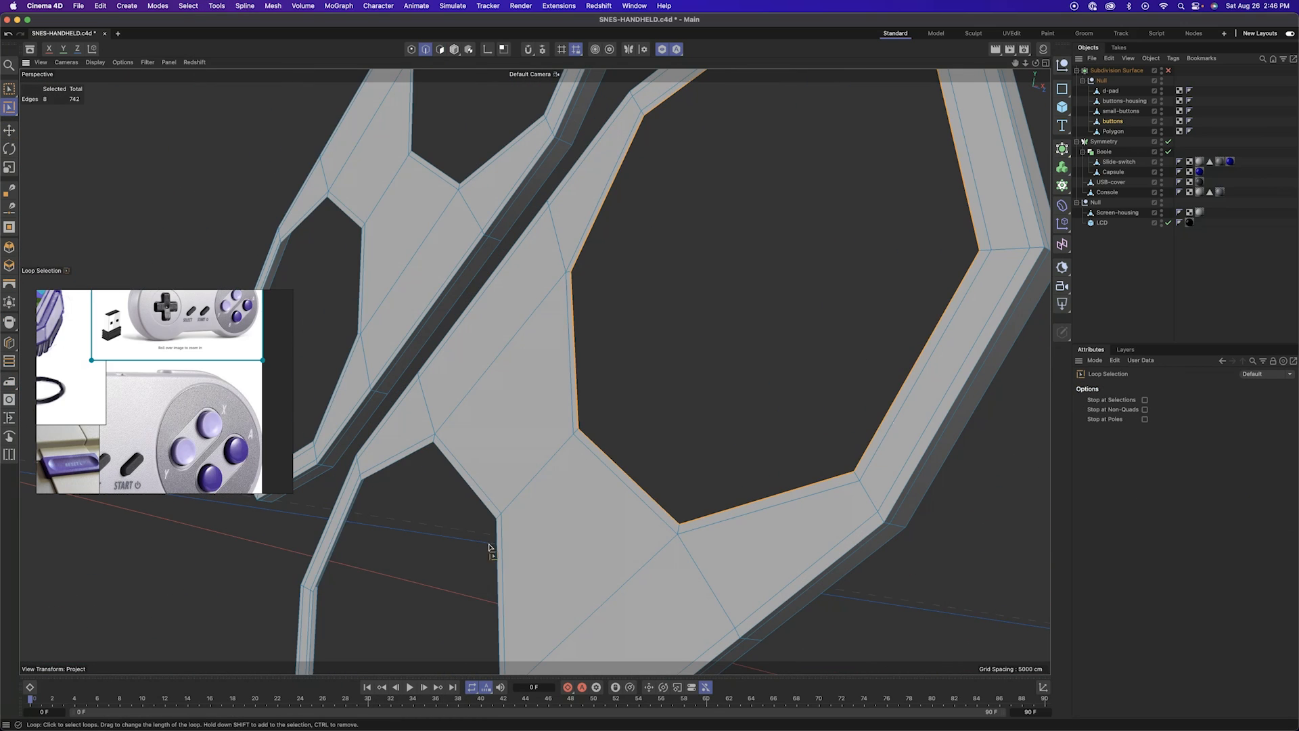
shift+click(496, 152)
key(e)
alt+drag(496, 163, 507, 433)
alt+drag(508, 433, 467, 406)
Add loop cuts around the inner walls of the plate openings
key(k)
key(l)
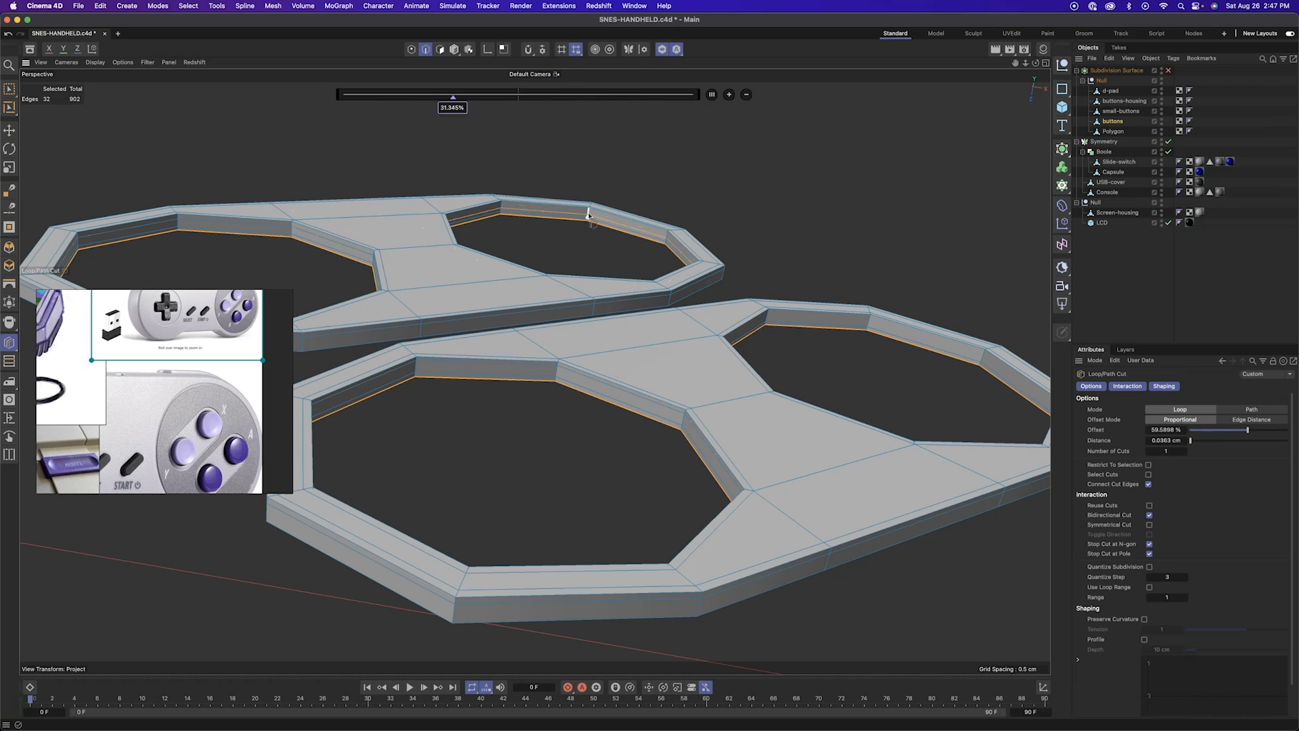
click(873, 320)
scroll(880, 312, down, 5)
Select the run of edges beside one opening of the lower plate and remove an unwanted edge from the selection
key(u)
key(l)
click(767, 568)
alt+drag(806, 433, 748, 566)
scroll(771, 574, up, 3)
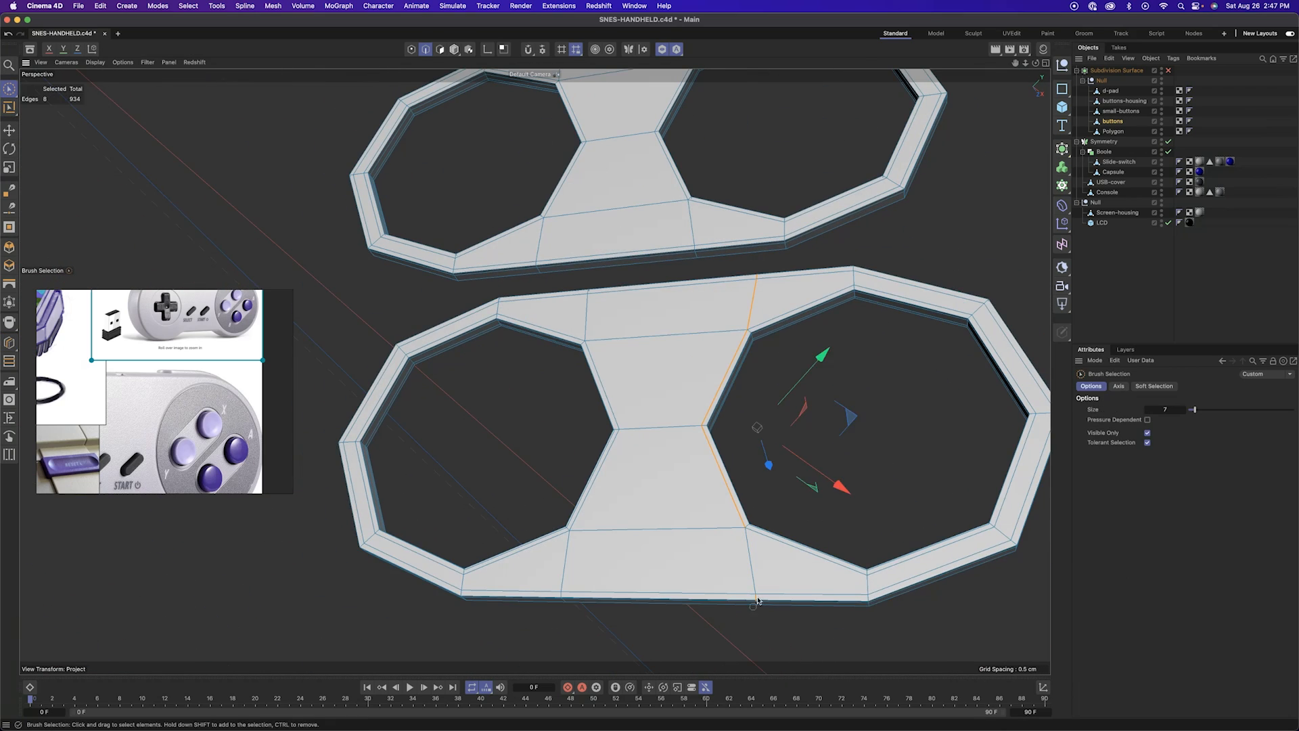
ctrl+click(756, 602)
scroll(756, 606, up, 5)
scroll(873, 283, down, 3)
scroll(873, 283, down, 5)
Refine the edge selection around the plate opening and use Edge Slide to place a cloned edge near the rim
alt+drag(870, 284, 707, 372)
scroll(708, 257, up, 5)
ctrl+click(715, 258)
scroll(715, 257, down, 4)
shift+click(590, 198)
scroll(609, 216, down, 5)
scroll(706, 372, up, 4)
shift+click(743, 354)
shift+click(880, 284)
mouse_move(833, 358)
alt+mouse_down()
mouse_move(822, 287)
mouse_move(831, 342)
alt+mouse_up()
key(m)
key(o)
scroll(771, 333, up, 5)
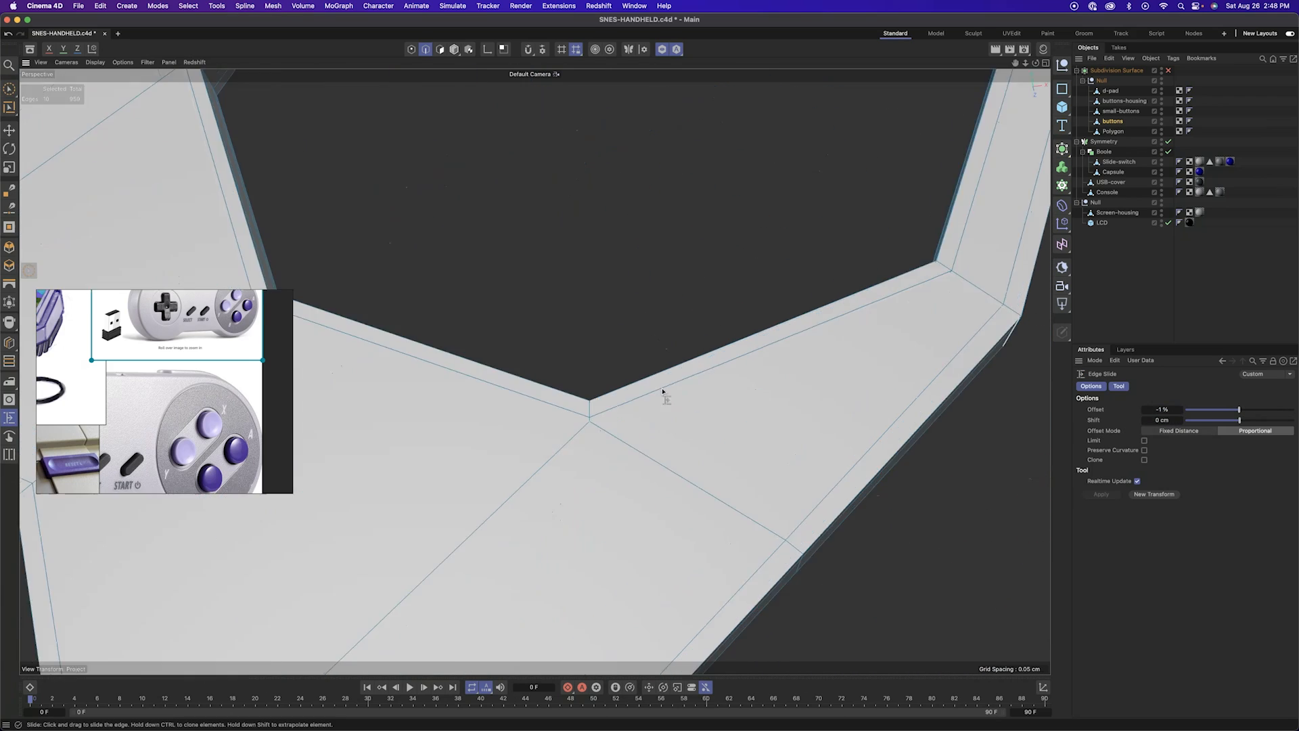
Slide the corner points of the new support edge so it follows the opening's rim evenly
scroll(731, 406, down, 4)
alt+drag(697, 429, 583, 397)
key(9)
scroll(822, 418, up, 4)
key(e)
click(920, 383)
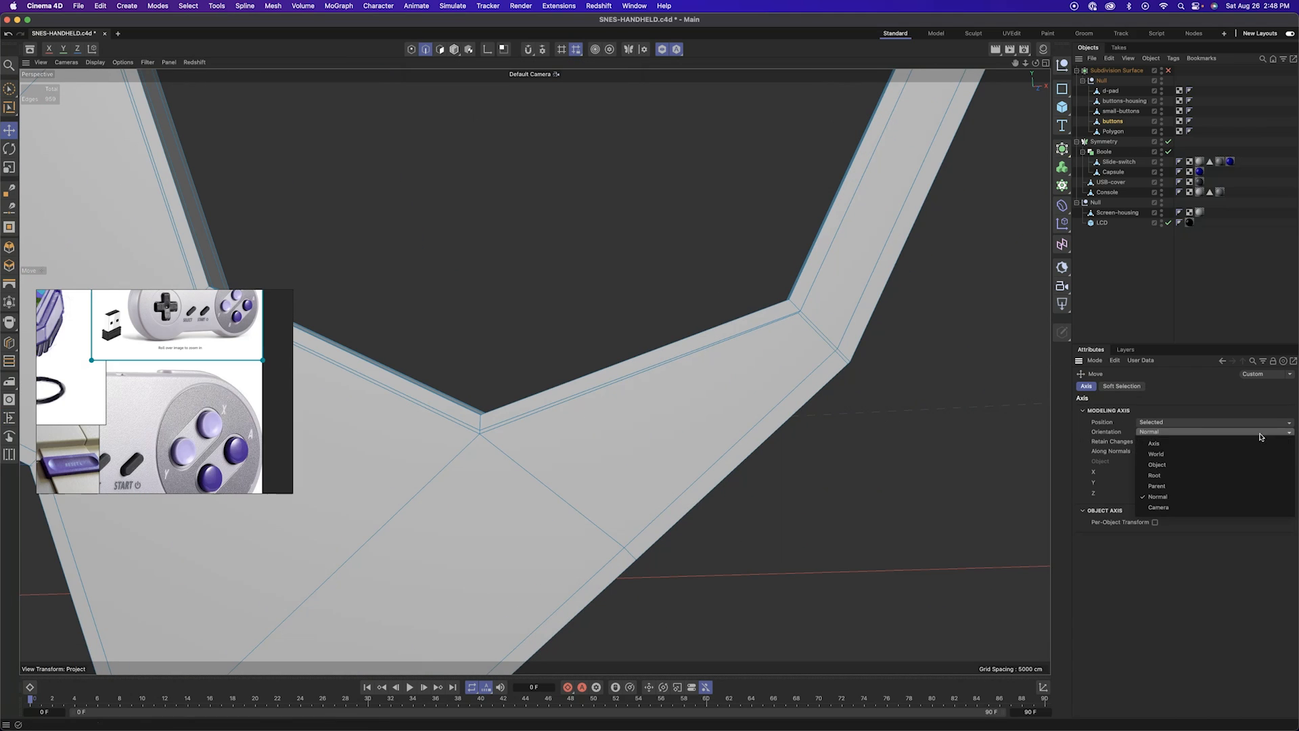
alt+drag(695, 333, 591, 325)
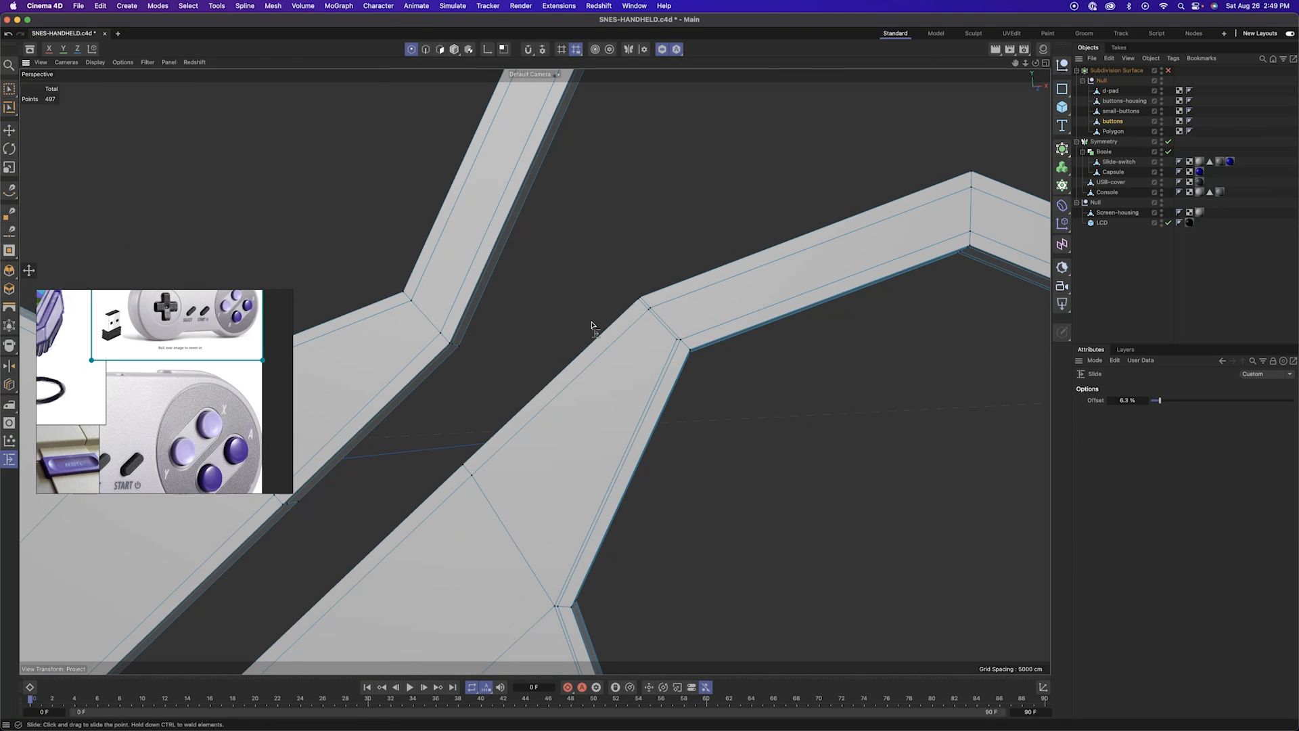
scroll(654, 249, down, 3)
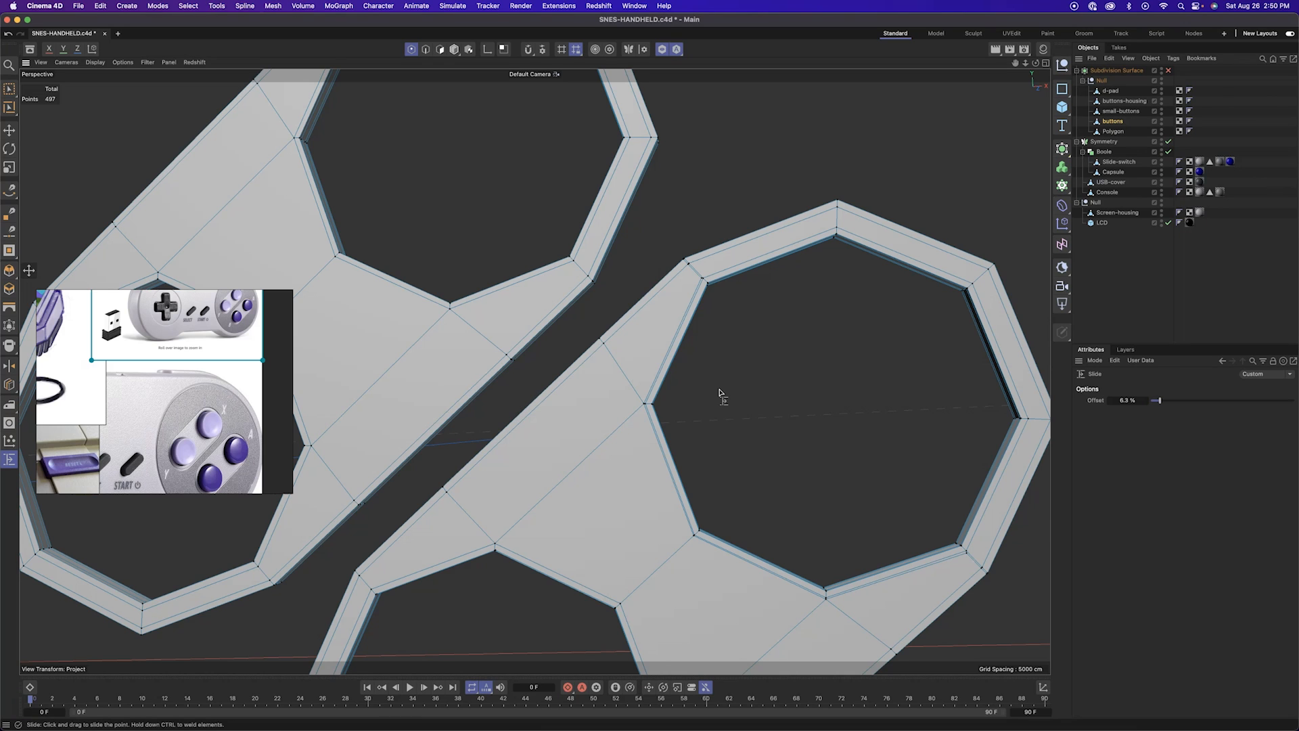
Select the edges bordering the same plate's other opening and slide a cloned edge about -1.27 % beside its rim
alt+drag(698, 467, 687, 553)
scroll(687, 554, down, 3)
alt+middle_drag(688, 554, 618, 433)
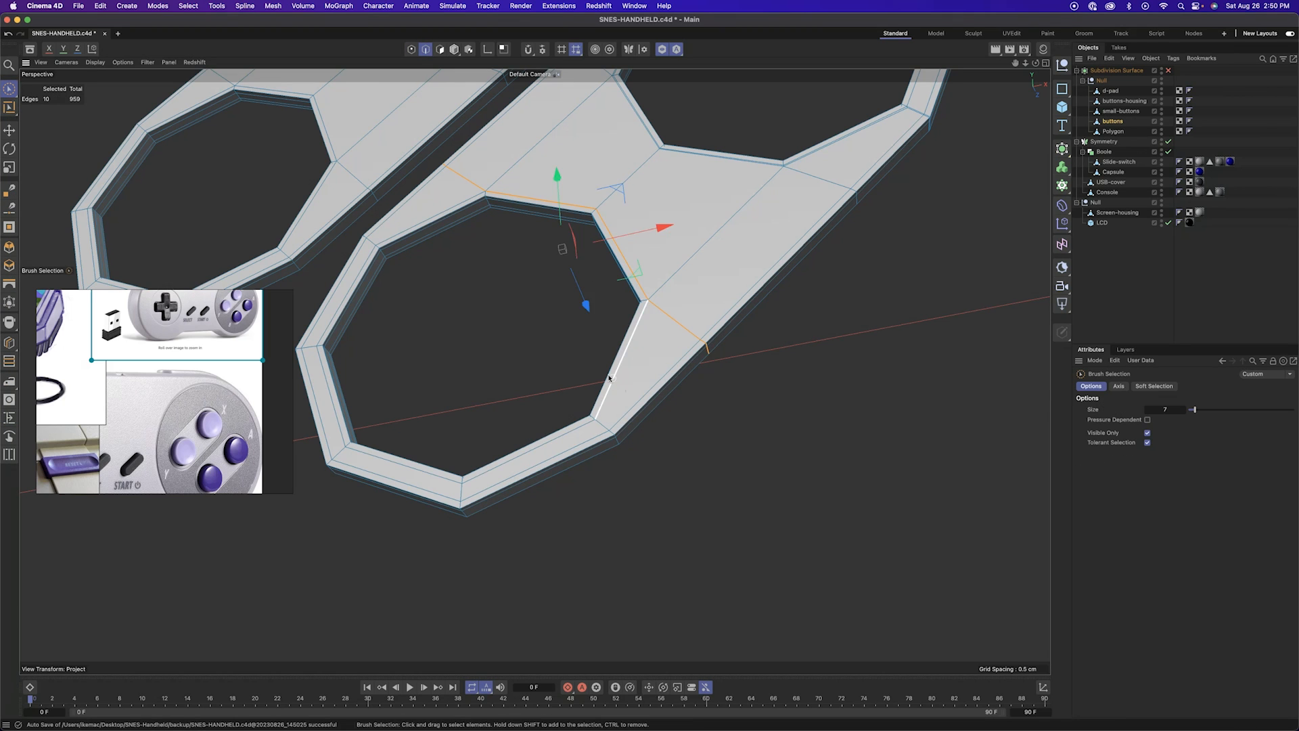
alt+drag(694, 341, 712, 436)
scroll(712, 436, up, 5)
key(m)
key(o)
drag(848, 457, 859, 451)
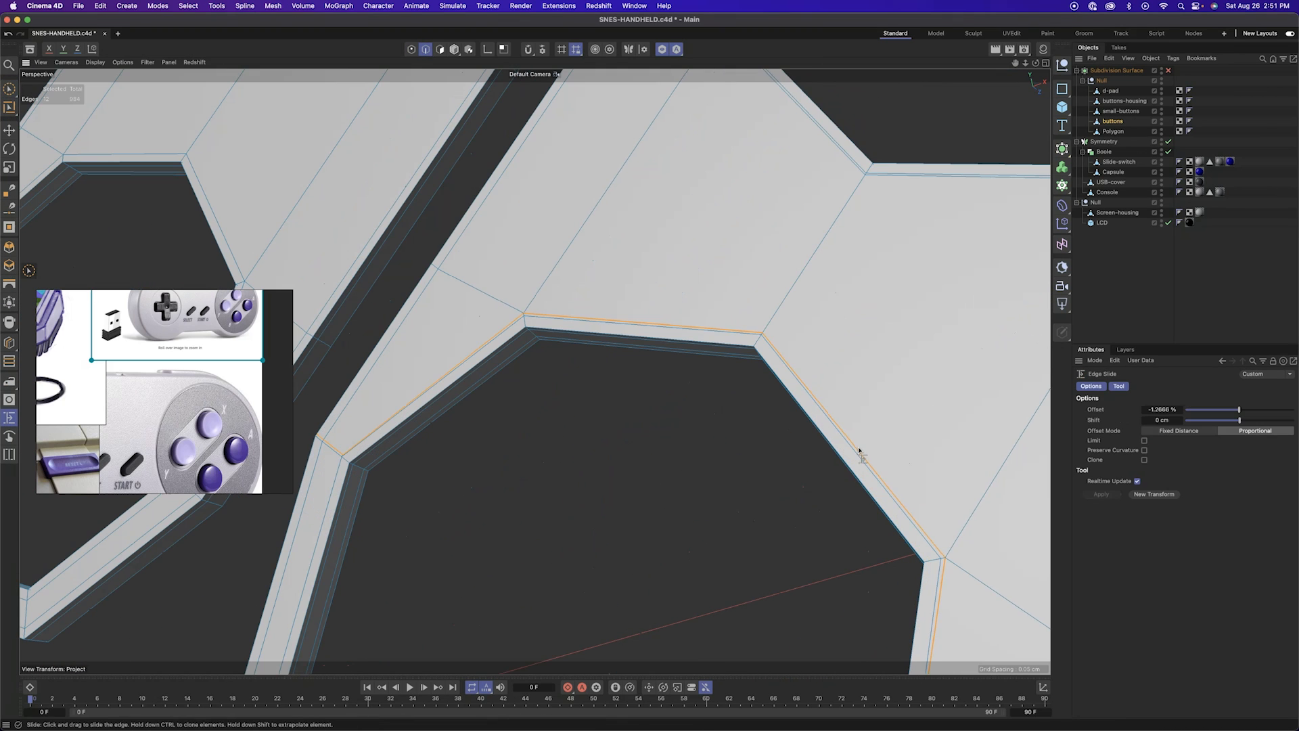
Slide the end points of the second opening's support edge in point mode, with an offset of about 5.4 %
key(space)
click(560, 473)
scroll(555, 467, up, 4)
scroll(528, 457, up, 6)
click(411, 50)
key(m)
key(o)
scroll(551, 464, down, 8)
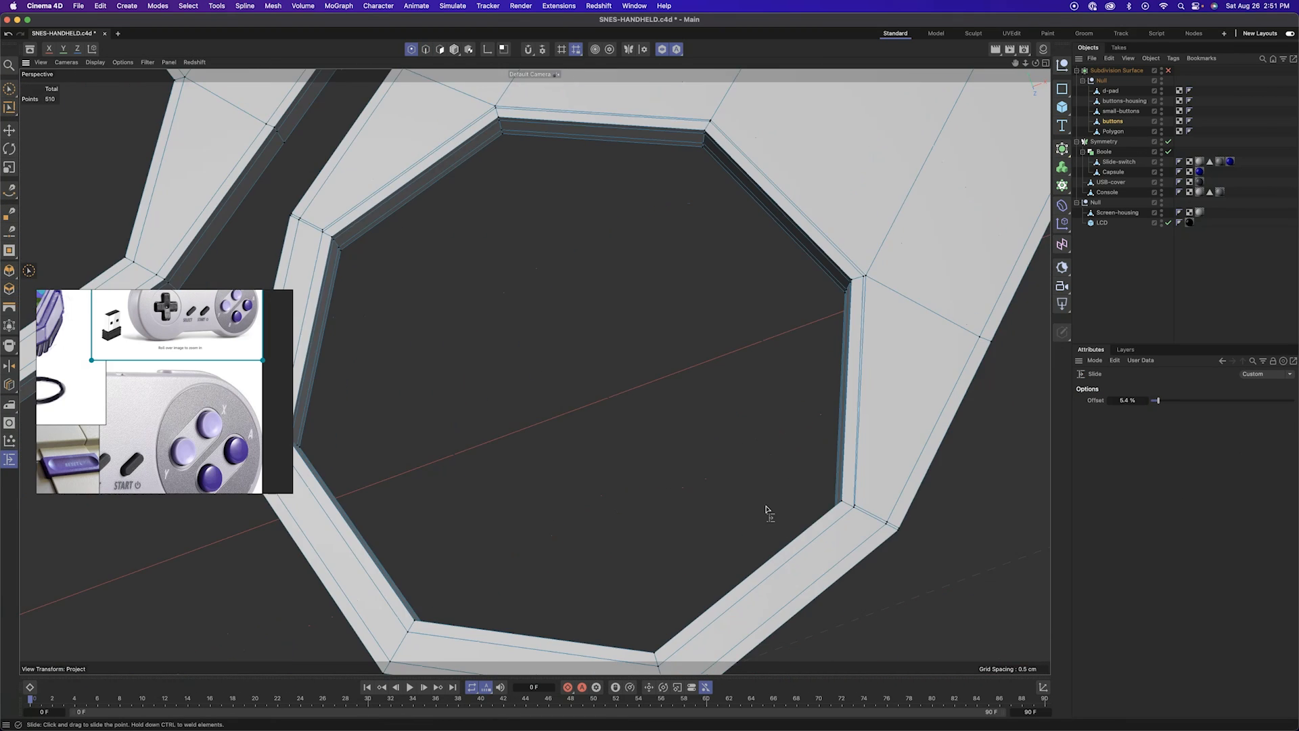
scroll(856, 467, up, 8)
scroll(857, 556, down, 10)
Switch to polygon editing and show all hidden polygons of the buttons object
alt+drag(711, 439, 690, 450)
click(454, 49)
click(440, 50)
key(v)
mouse_move(468, 105)
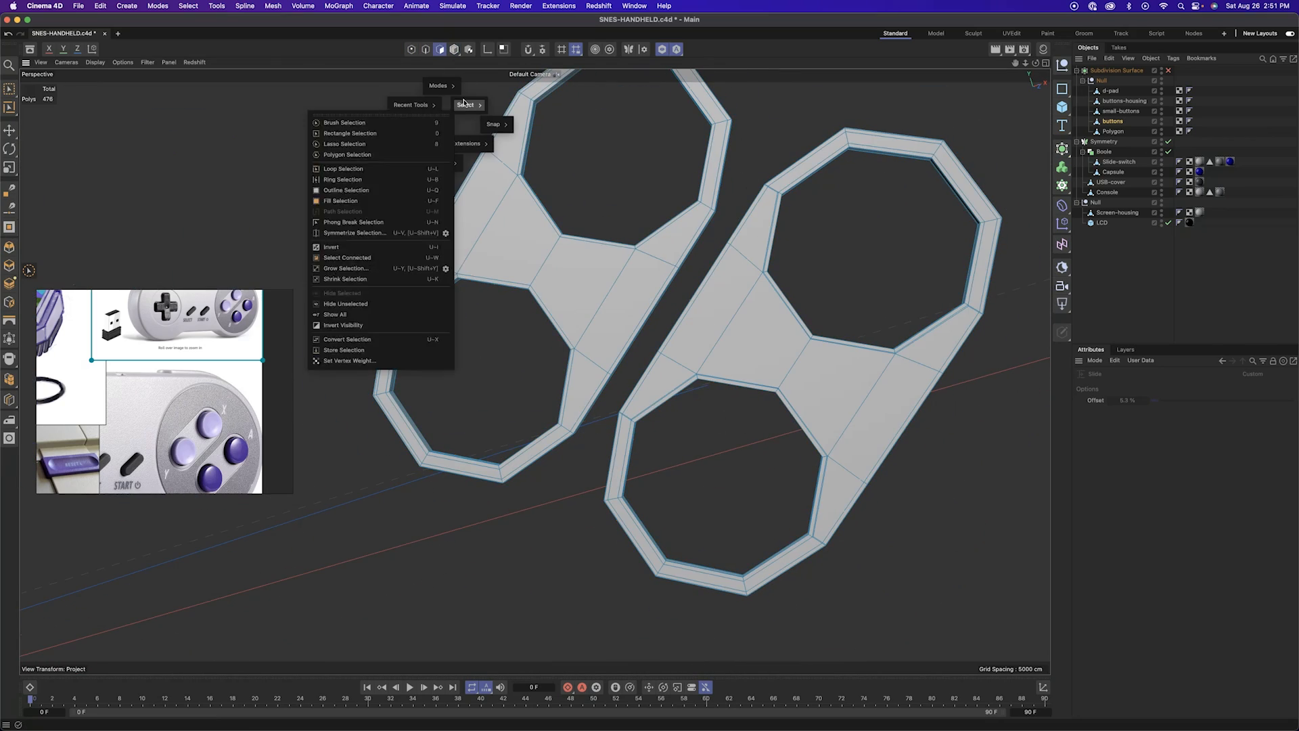
click(335, 315)
key(0)
Return to whole-object editing, turn the Subdivision Surface on and show the complete controller again
click(454, 49)
key(q)
click(662, 49)
scroll(875, 364, down, 6)
alt+drag(864, 342, 893, 336)
alt+drag(856, 289, 899, 522)
scroll(909, 366, down, 3)
Turn the Subdivision Surface off and isolate the buttons object for polygon editing with Brush Selection
click(440, 49)
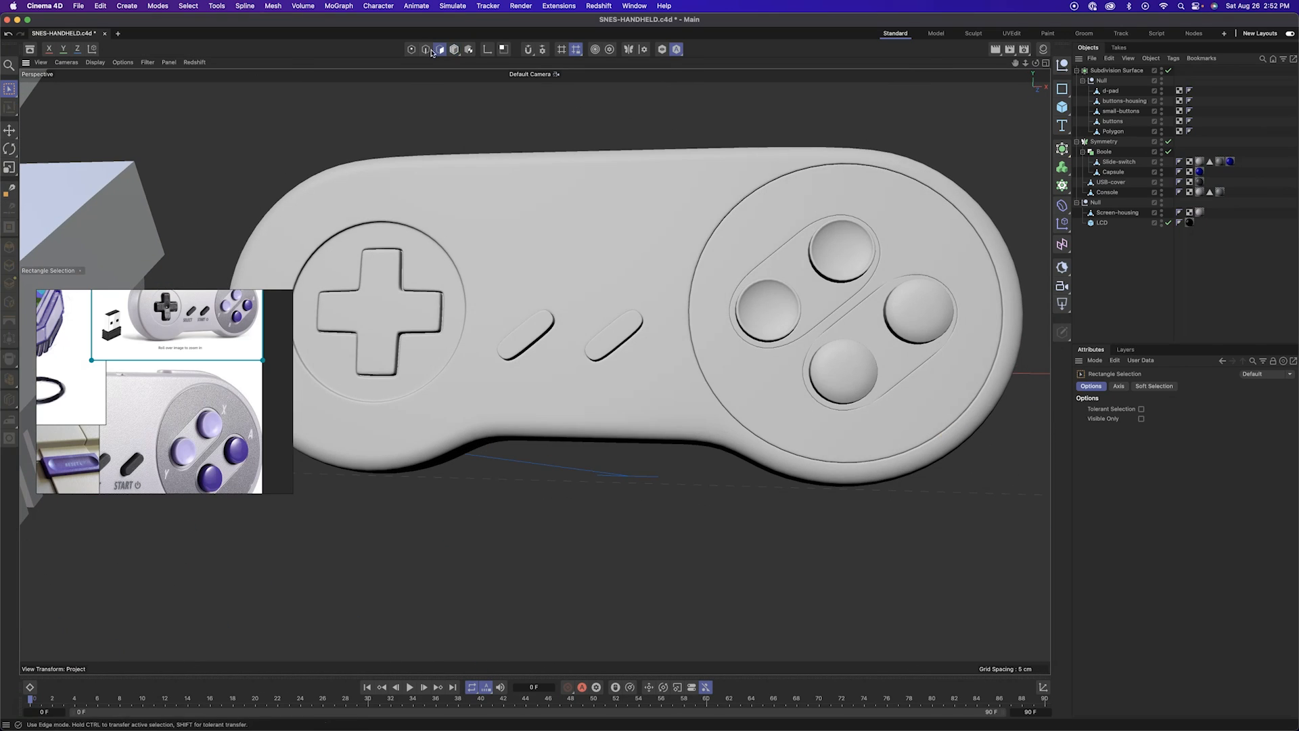
click(1112, 131)
click(1113, 121)
key(s)
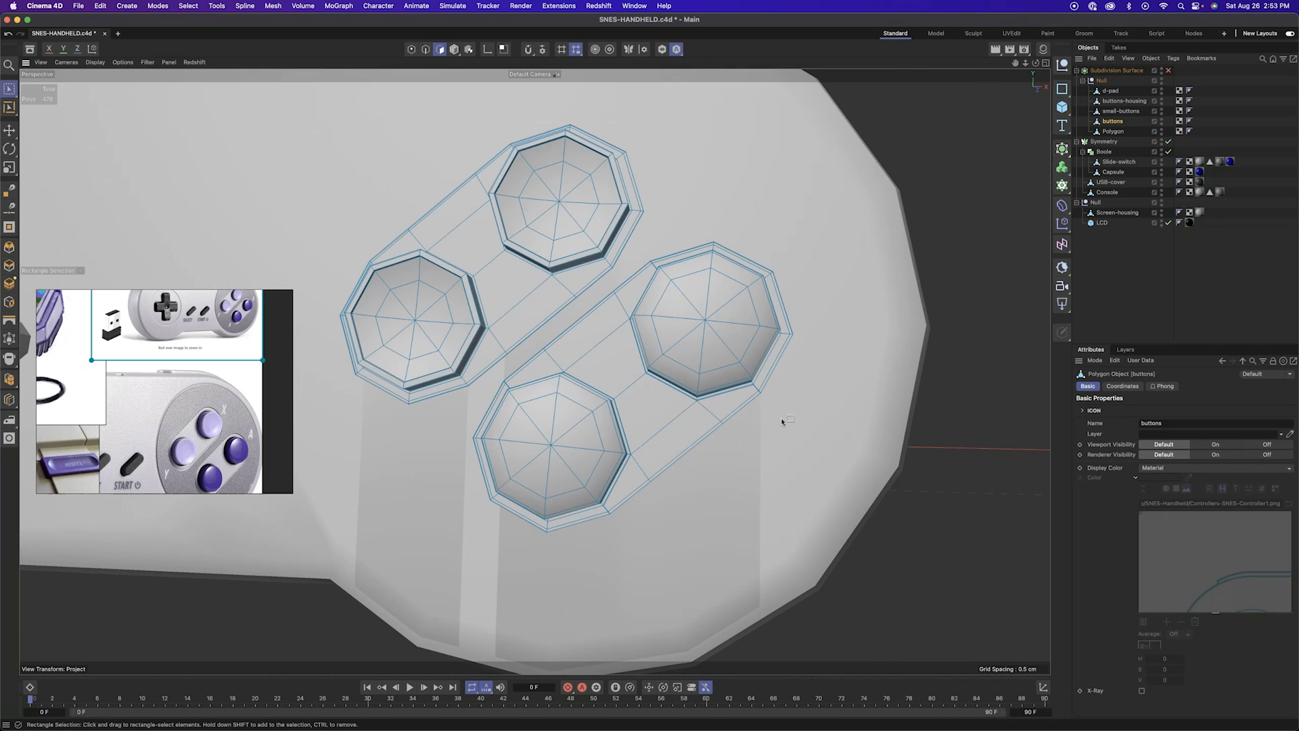
mouse_move(788, 449)
alt+mouse_down()
mouse_move(756, 398)
mouse_move(746, 405)
mouse_move(778, 442)
alt+mouse_up()
click(662, 50)
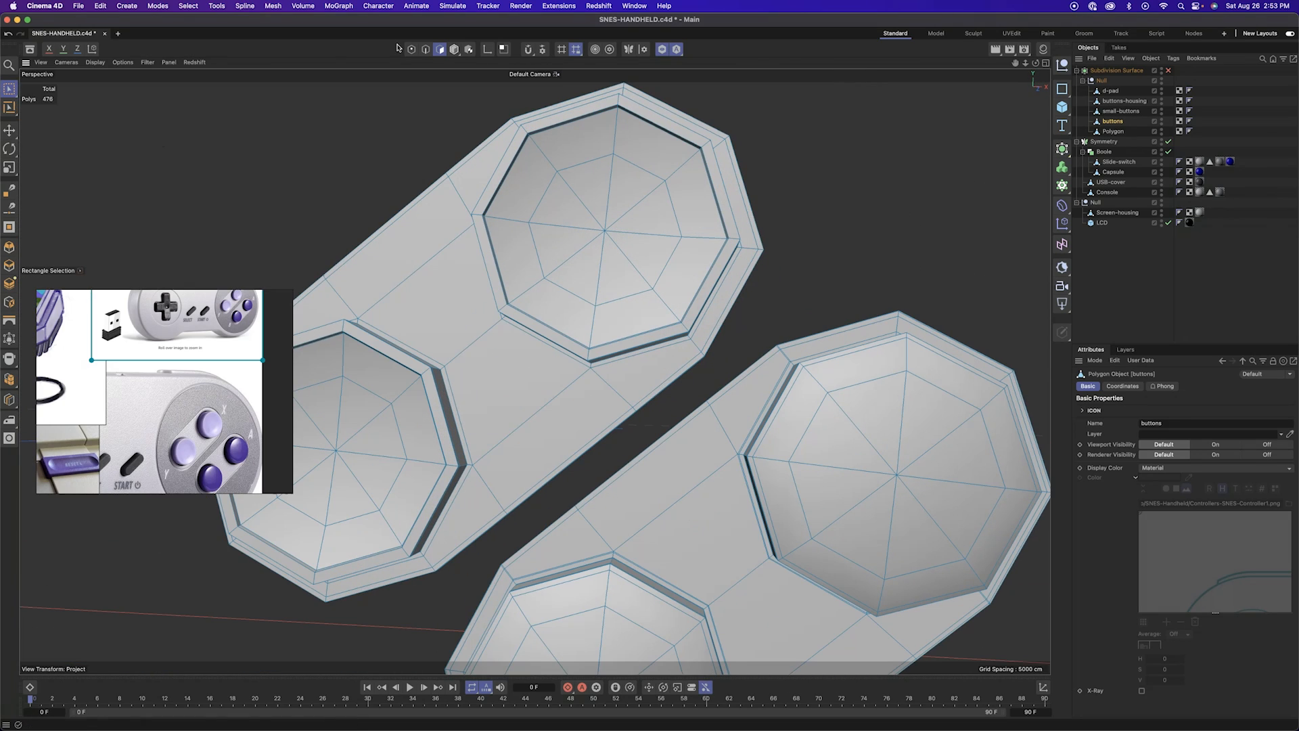
key(9)
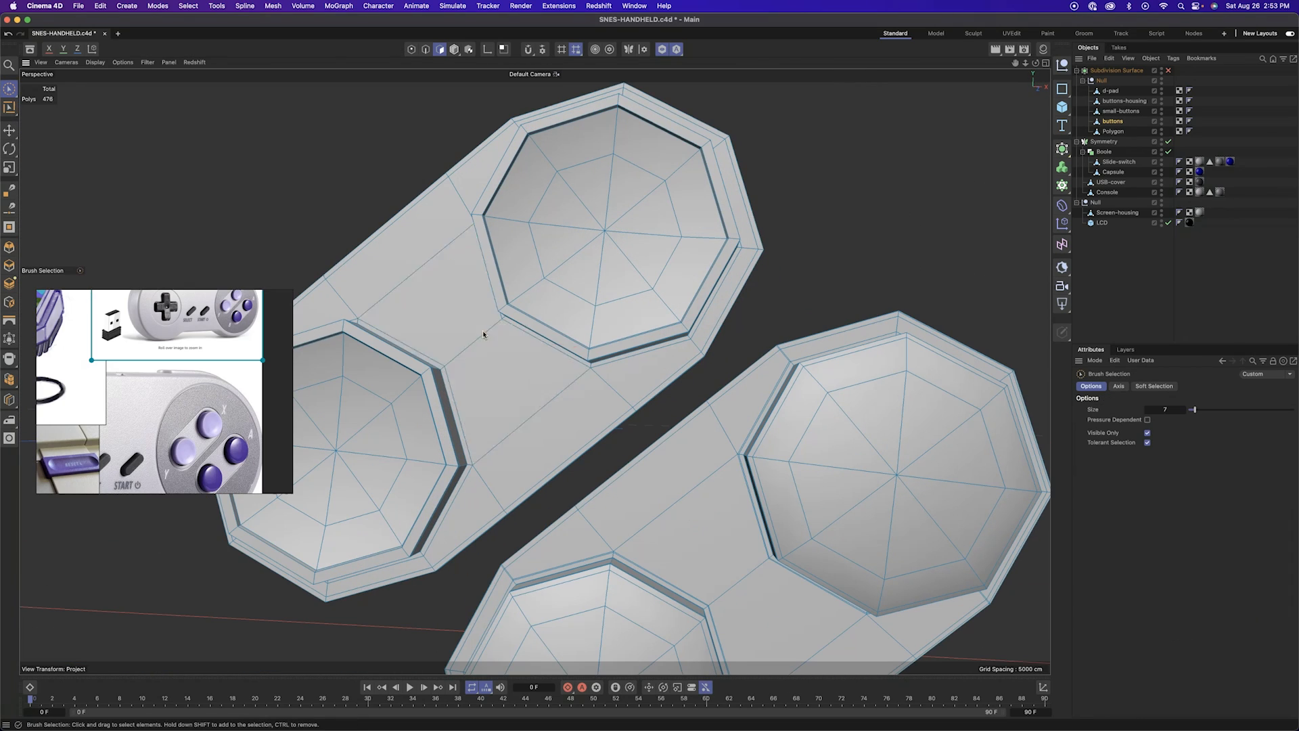
Select the whole upper-left button plate and hide the unselected polygons
double_click(484, 333)
key(v)
click(575, 251)
Select the edges bordering the upper-left plate's openings and slide cloned support edges beside their rims
click(425, 50)
alt+drag(555, 420, 609, 426)
key(u)
key(l)
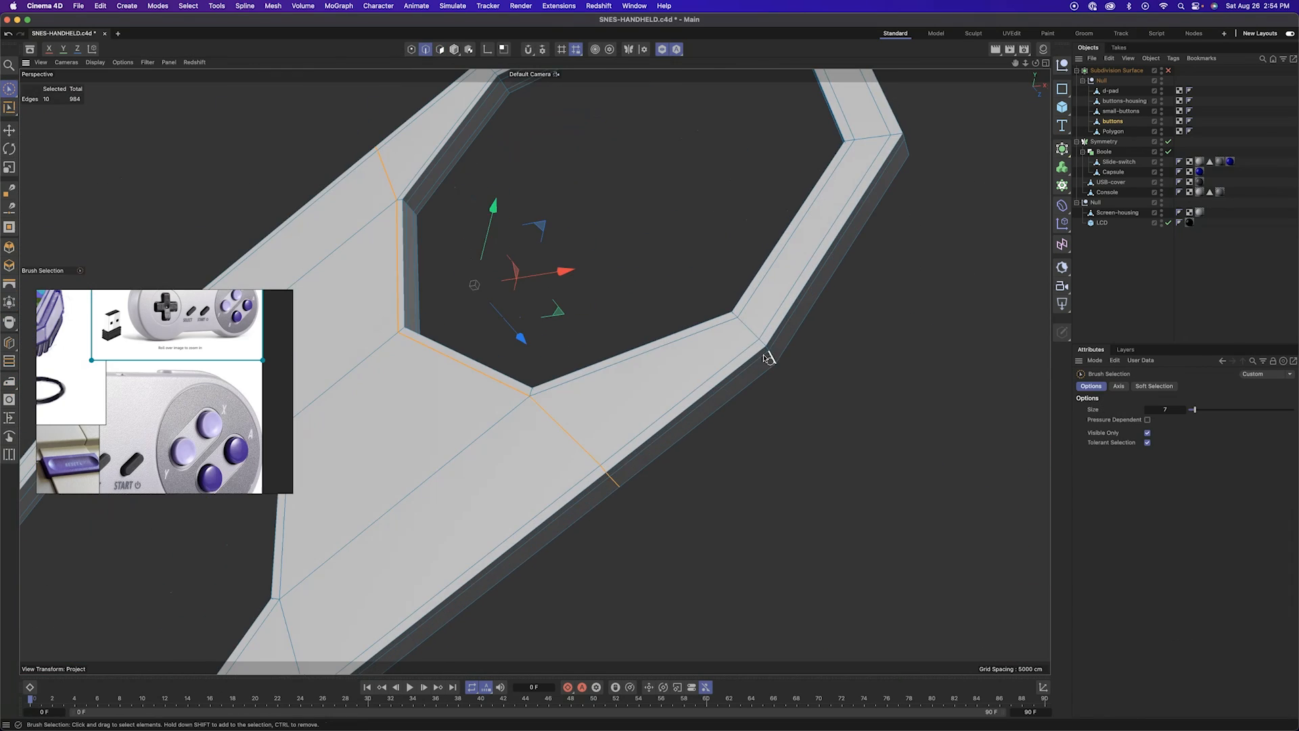
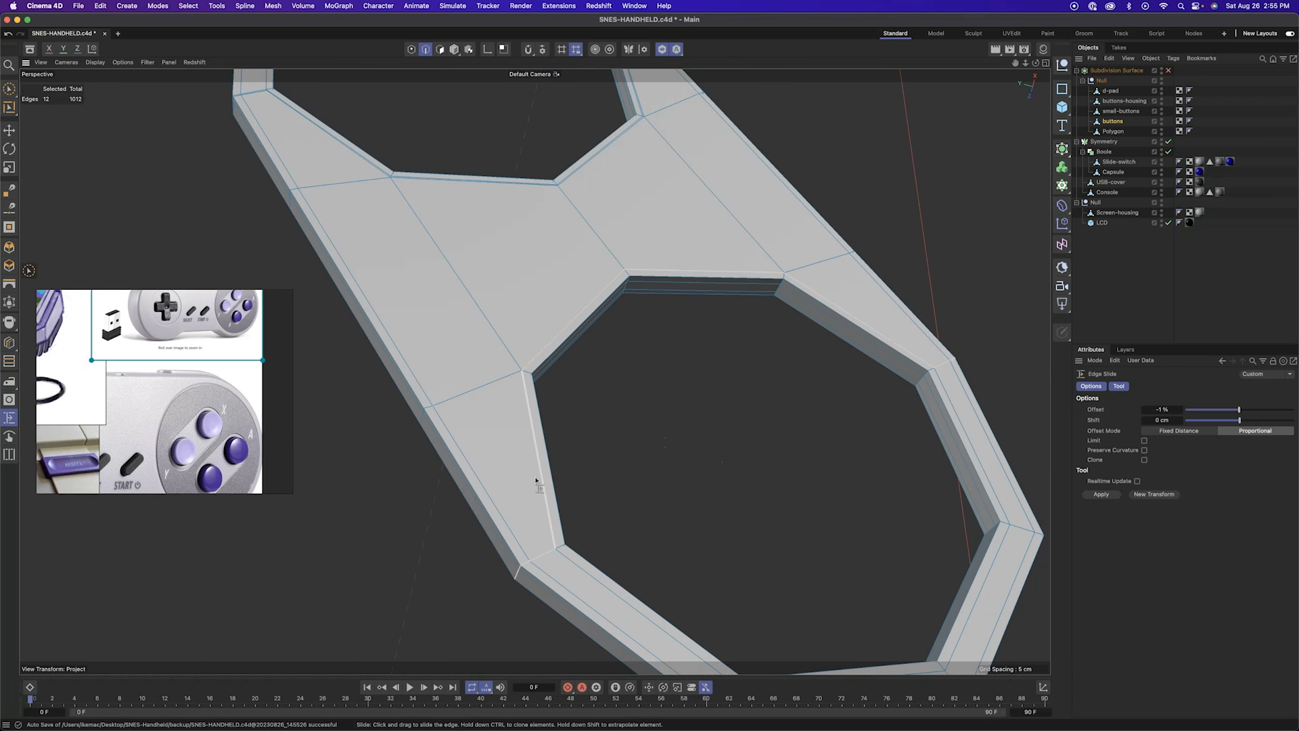
ctrl+drag(536, 481, 540, 481)
key(Tab)
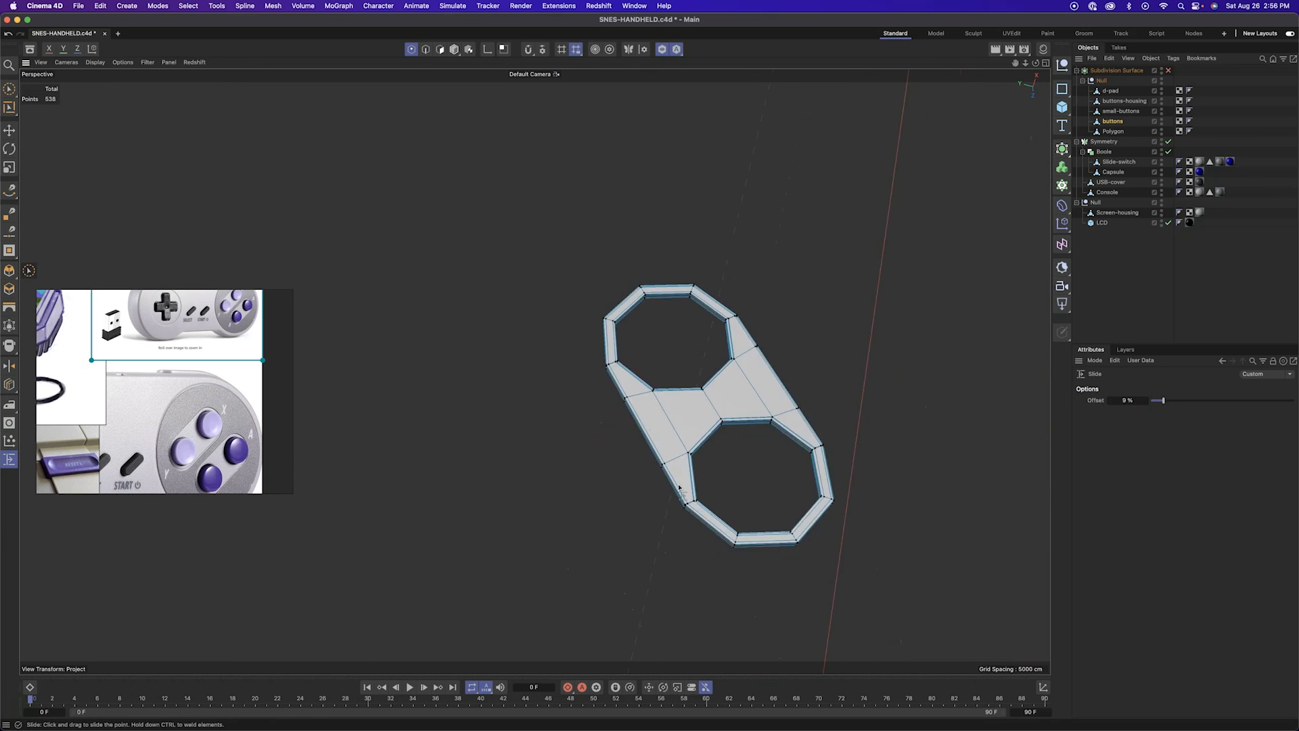
Show the round buttons and the other plate of the buttons object again
alt+drag(640, 439, 694, 418)
right_click(529, 201)
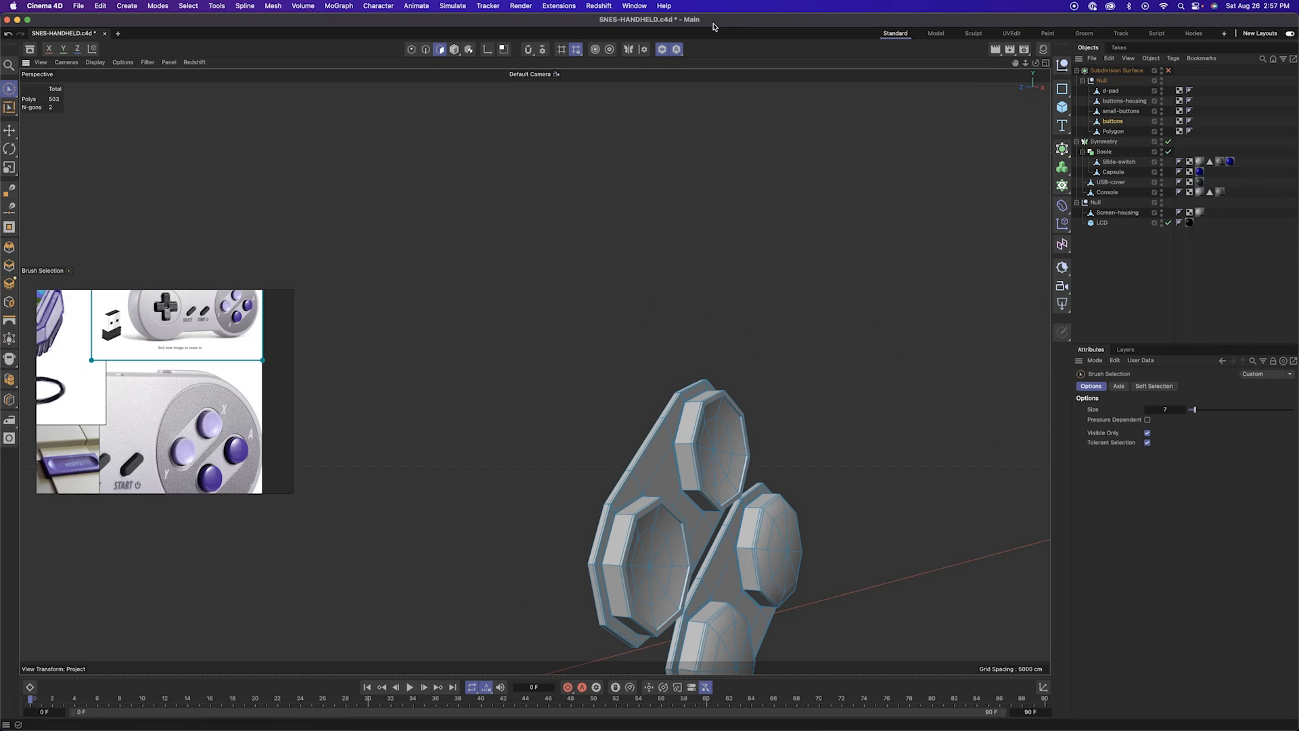
alt+drag(738, 474, 652, 481)
In the front view, add buttons-housing to the selection and move the lower plate's outer-edge points onto the blueprint outline
middle_click(652, 481)
middle_click(653, 482)
scroll(552, 445, up, 5)
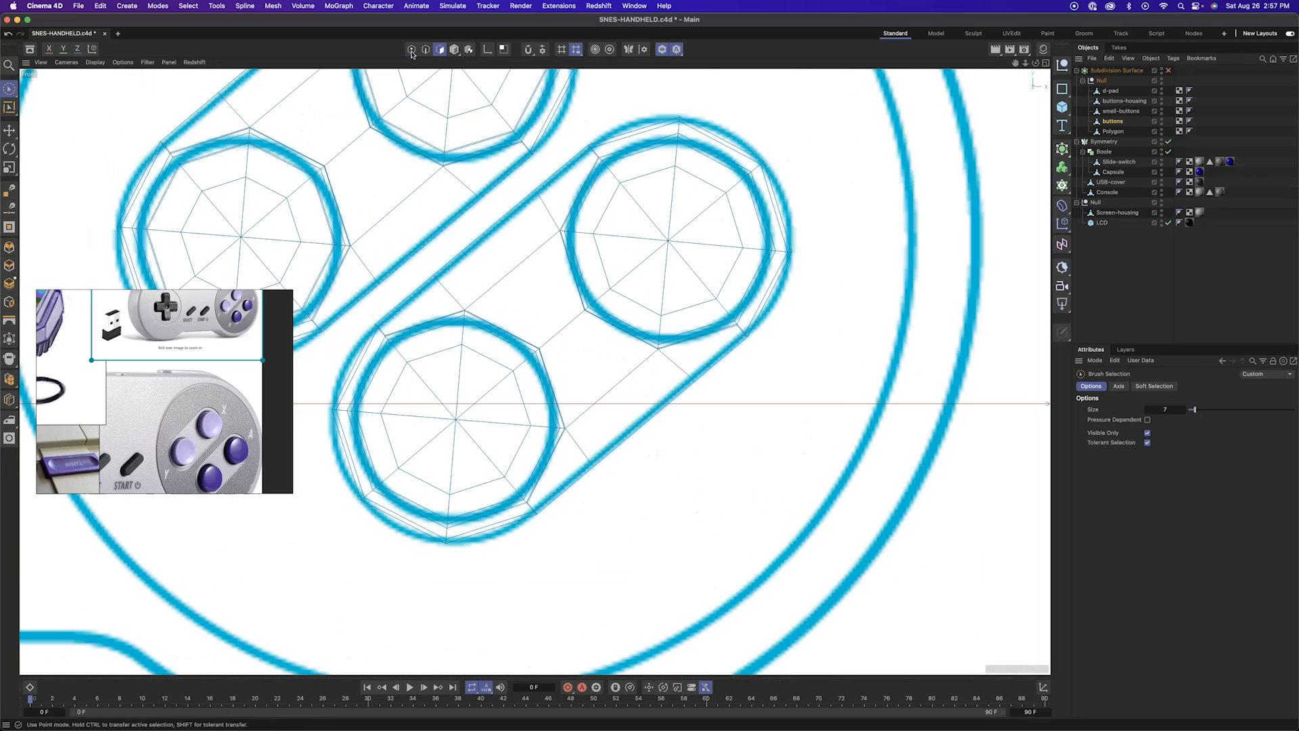
super+click(1124, 100)
click(47, 123)
scroll(541, 500, up, 2)
drag(591, 463, 615, 489)
scroll(800, 330, up, 5)
drag(738, 332, 731, 325)
scroll(731, 324, down, 3)
Select the points along the lower plate's inner straight edge, including the housing's, and move them onto the blueprint line
alt+middle_drag(568, 260, 735, 418)
drag(488, 371, 511, 395)
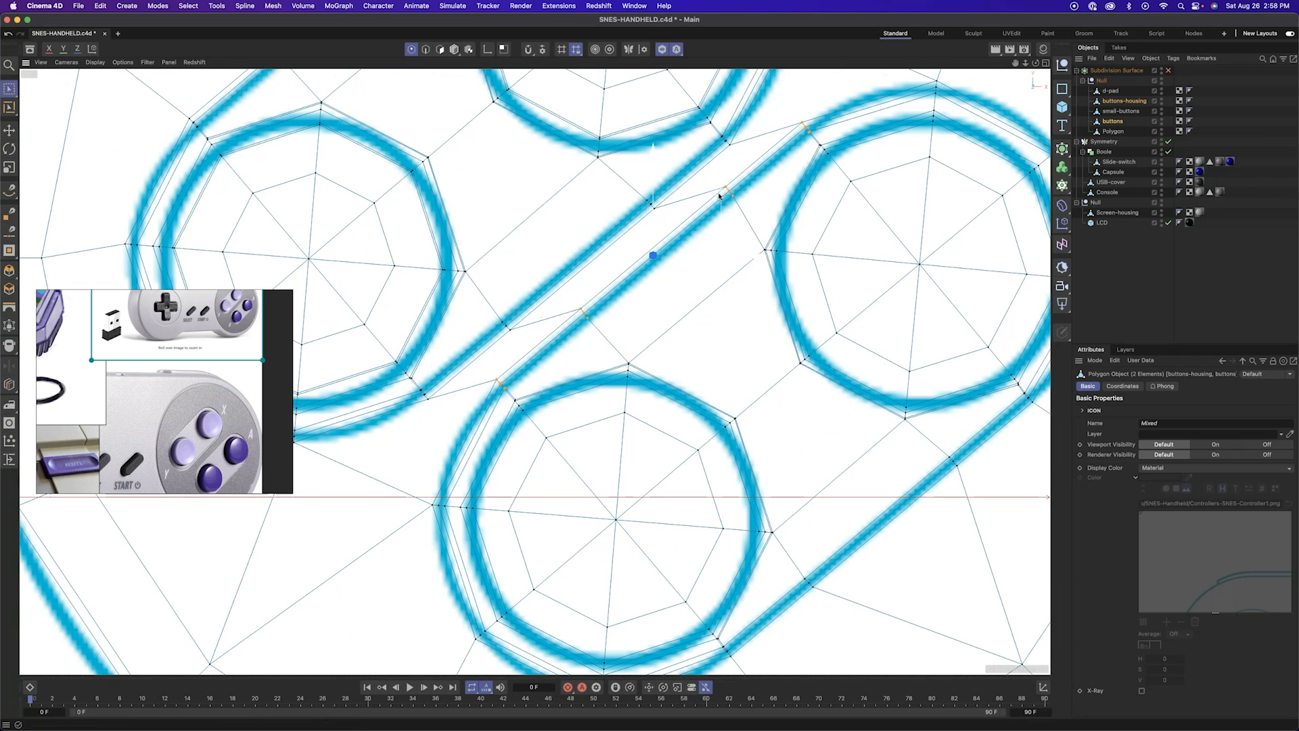
scroll(651, 270, down, 4)
drag(517, 326, 539, 348)
shift+drag(679, 188, 701, 211)
scroll(681, 195, up, 6)
drag(542, 368, 539, 366)
Select the straight-edge points of the upper-left plate and its housing recess and shift them onto the blueprint line
alt+middle_drag(467, 322, 894, 494)
scroll(644, 338, down, 7)
drag(541, 306, 597, 355)
shift+drag(635, 232, 686, 273)
scroll(705, 280, up, 6)
drag(442, 275, 438, 272)
scroll(528, 301, down, 10)
scroll(505, 307, up, 2)
Return to the perspective view, switch to whole-object editing and turn the Subdivision Surface on
middle_click(494, 287)
middle_click(455, 210)
click(454, 50)
click(544, 148)
key(q)
scroll(735, 433, up, 8)
mouse_move(790, 383)
alt+mouse_down()
mouse_move(804, 415)
mouse_move(751, 379)
alt+mouse_up()
Display the shaded controller with its mesh lines and check the topology around the face buttons and plates
click(95, 63)
click(121, 86)
mouse_move(554, 378)
alt+mouse_down()
mouse_move(569, 277)
mouse_move(587, 379)
mouse_move(609, 365)
mouse_move(626, 390)
mouse_move(599, 418)
mouse_move(650, 255)
mouse_move(596, 433)
mouse_move(667, 461)
mouse_move(596, 443)
mouse_move(596, 325)
mouse_move(611, 407)
alt+mouse_up()
scroll(629, 372, down, 8)
scroll(604, 465, up, 8)
click(575, 426)
scroll(612, 407, down, 8)
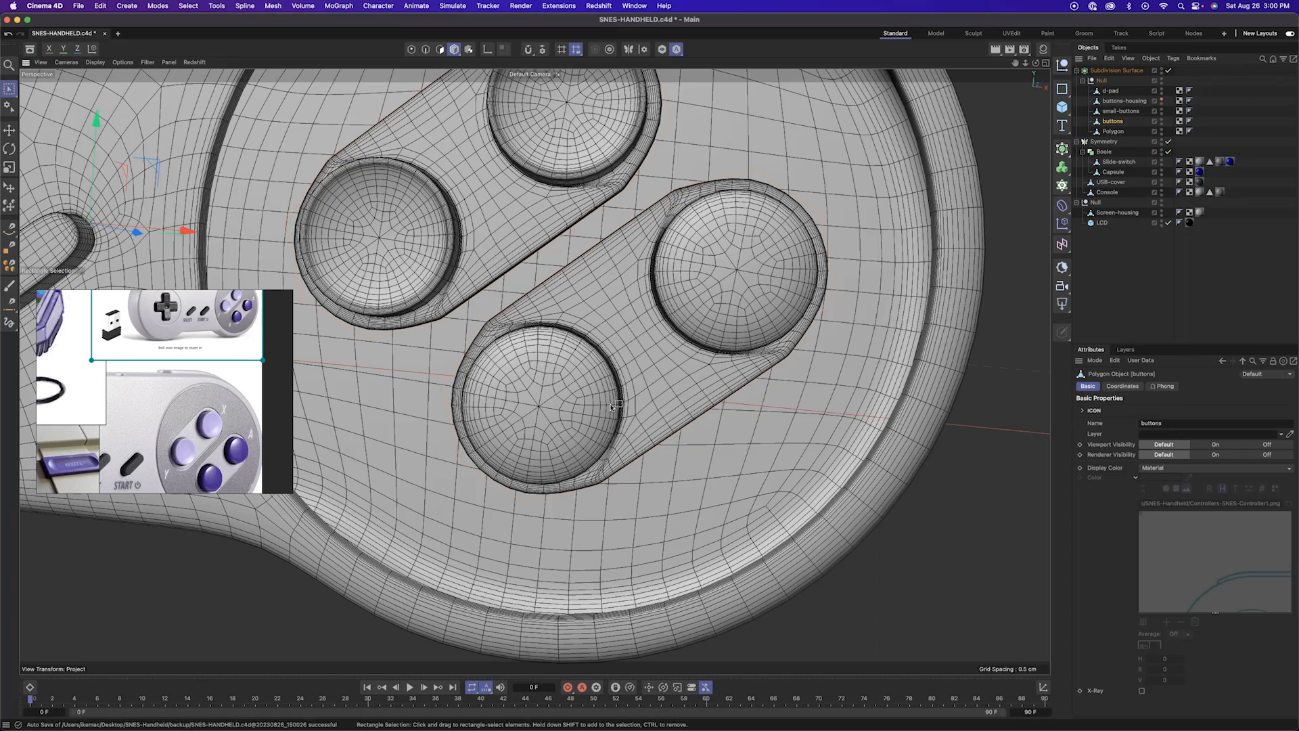
Examine the subdivided mesh flow around the d-pad and its circular recess
scroll(645, 325, down, 6)
alt+drag(645, 325, 609, 304)
scroll(633, 338, up, 5)
scroll(633, 338, down, 6)
alt+middle_drag(284, 291, 706, 313)
scroll(582, 324, up, 8)
alt+drag(650, 366, 687, 391)
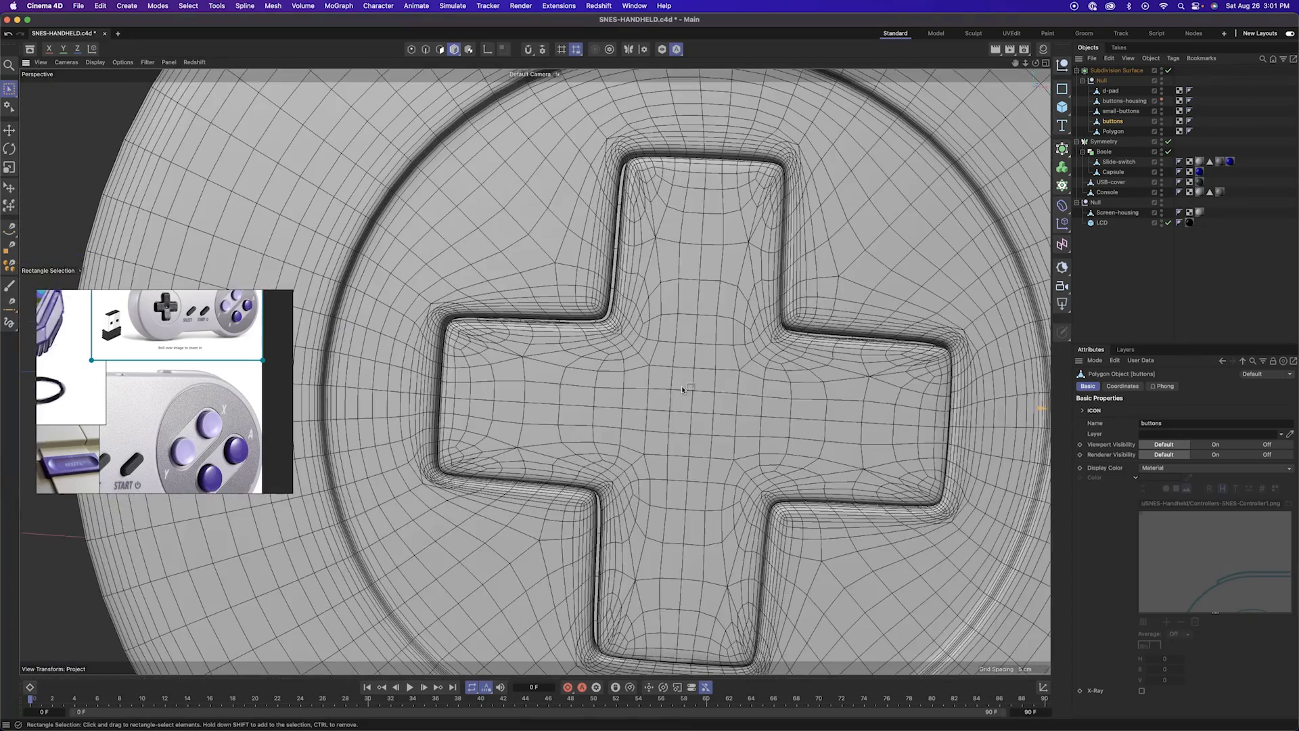
Isolate the face-button plates and show their unsubdivided mesh for polygon editing
scroll(686, 391, down, 12)
alt+drag(687, 338, 765, 284)
key(n)
key(a)
drag(754, 157, 853, 208)
scroll(880, 379, up, 8)
alt+drag(972, 456, 846, 501)
click(494, 327)
click(662, 49)
click(846, 271)
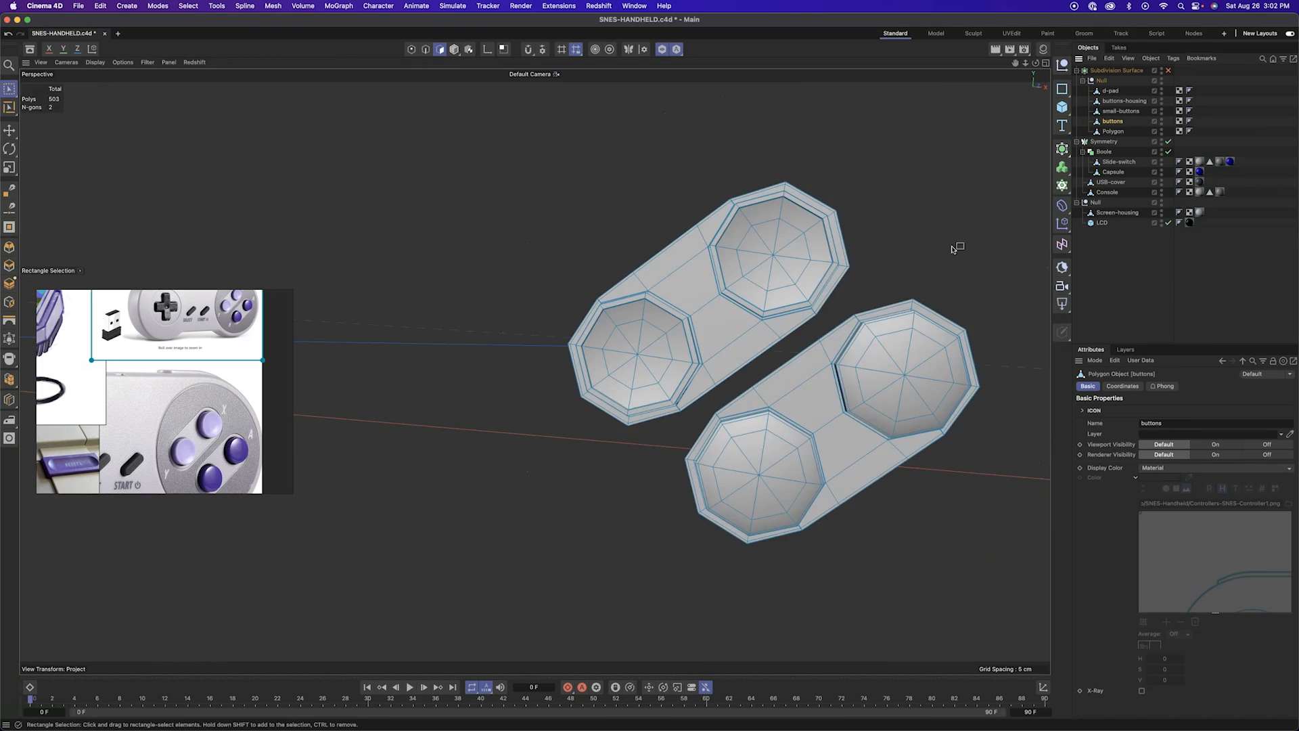
Select an edge loop on one face-button plate and reconnect the button's corner point to the plate rim with the Polygon Pen
scroll(680, 368, up, 6)
click(426, 49)
scroll(591, 386, up, 5)
key(u)
key(l)
click(591, 385)
right_click(586, 386)
click(667, 676)
scroll(673, 403, down, 5)
click(421, 534)
key(m)
key(e)
scroll(629, 384, up, 6)
drag(626, 360, 624, 370)
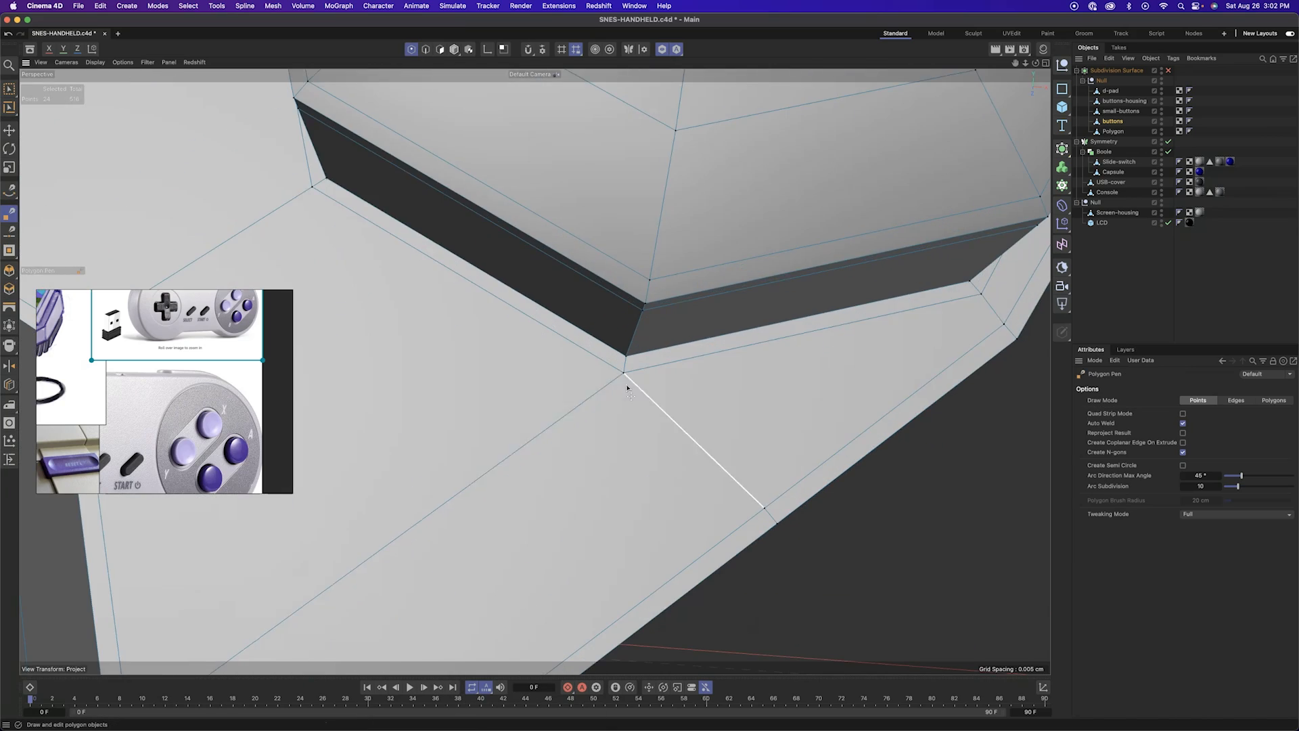
scroll(531, 409, down, 8)
scroll(530, 408, up, 8)
scroll(704, 346, down, 6)
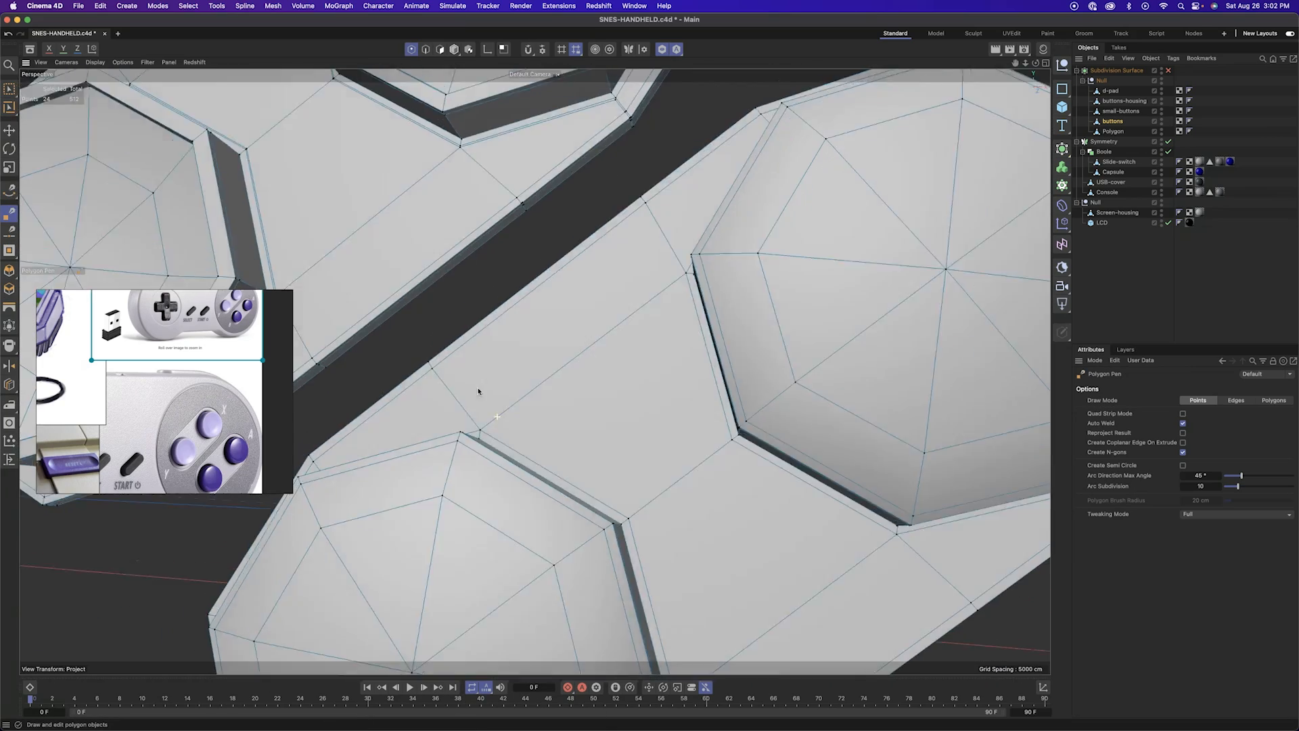
Rework the corresponding edge loop on the other face-button plate and reconnect its points with the Polygon Pen
scroll(473, 409, down, 6)
click(425, 50)
key(u)
key(l)
click(387, 433)
right_click(404, 400)
click(477, 675)
click(411, 49)
scroll(472, 216, up, 6)
key(m)
key(e)
scroll(599, 281, down, 10)
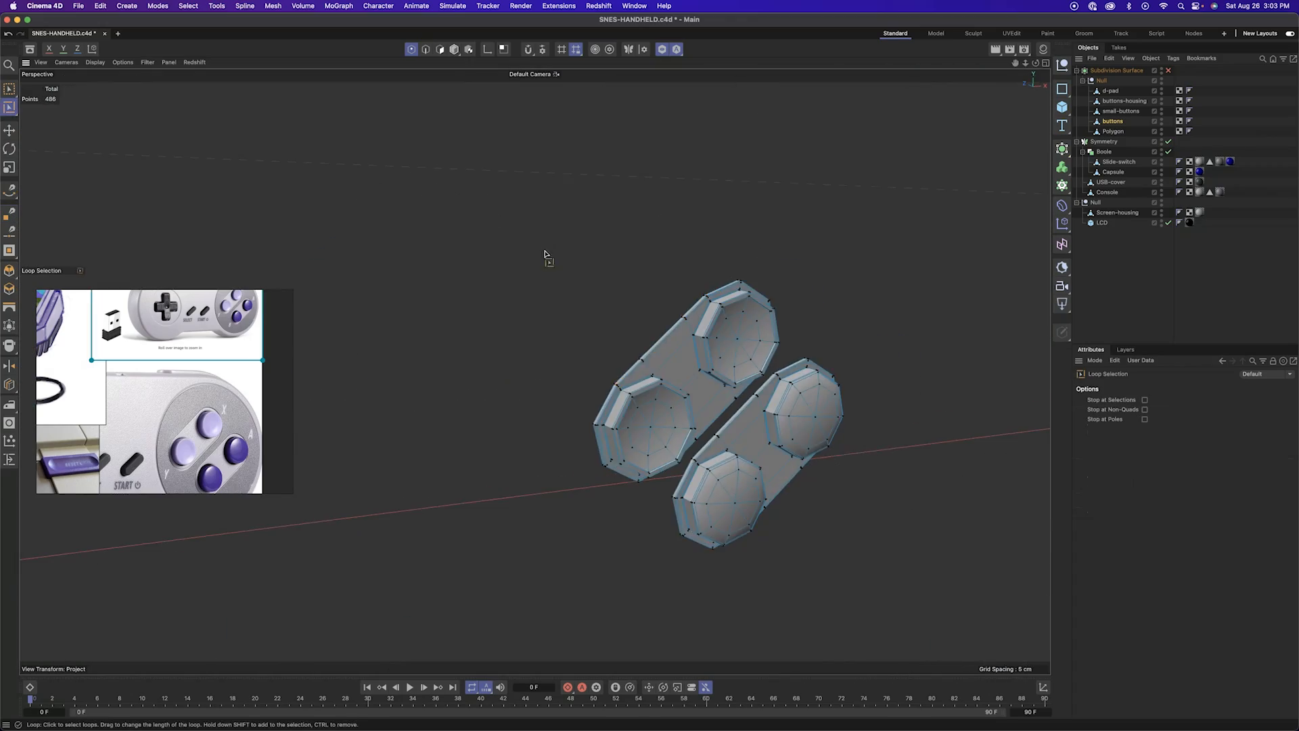
Return to Rectangle Selection with nothing selected and turn the Subdivision Surface on
scroll(503, 212, up, 10)
key(0)
click(618, 259)
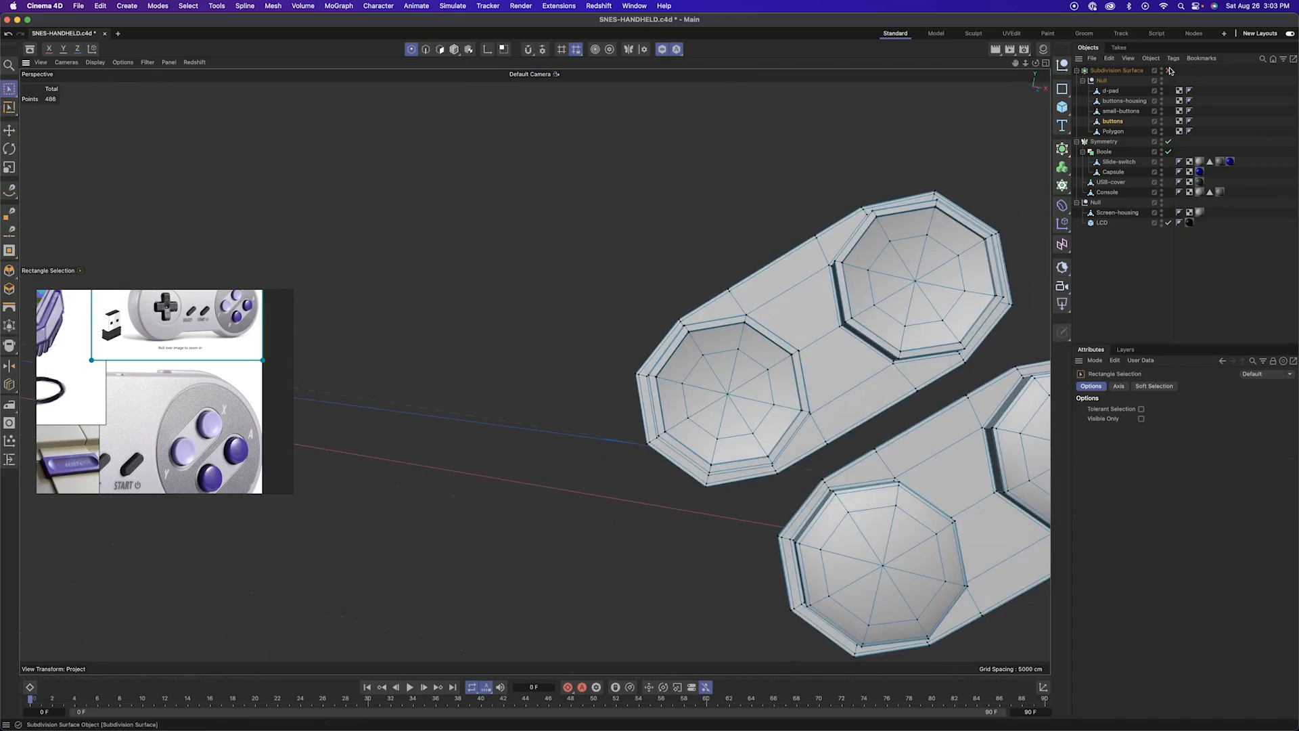
click(1168, 70)
scroll(705, 470, up, 3)
scroll(705, 471, down, 3)
Select the straight-edge points of the upper-left button plate and shift them onto the blueprint line in the front view
drag(667, 230, 703, 262)
shift+drag(714, 402, 748, 433)
mouse_move(748, 433)
alt+mouse_down()
mouse_move(783, 311)
mouse_move(752, 433)
alt+mouse_up()
middle_click(846, 474)
scroll(866, 511, up, 8)
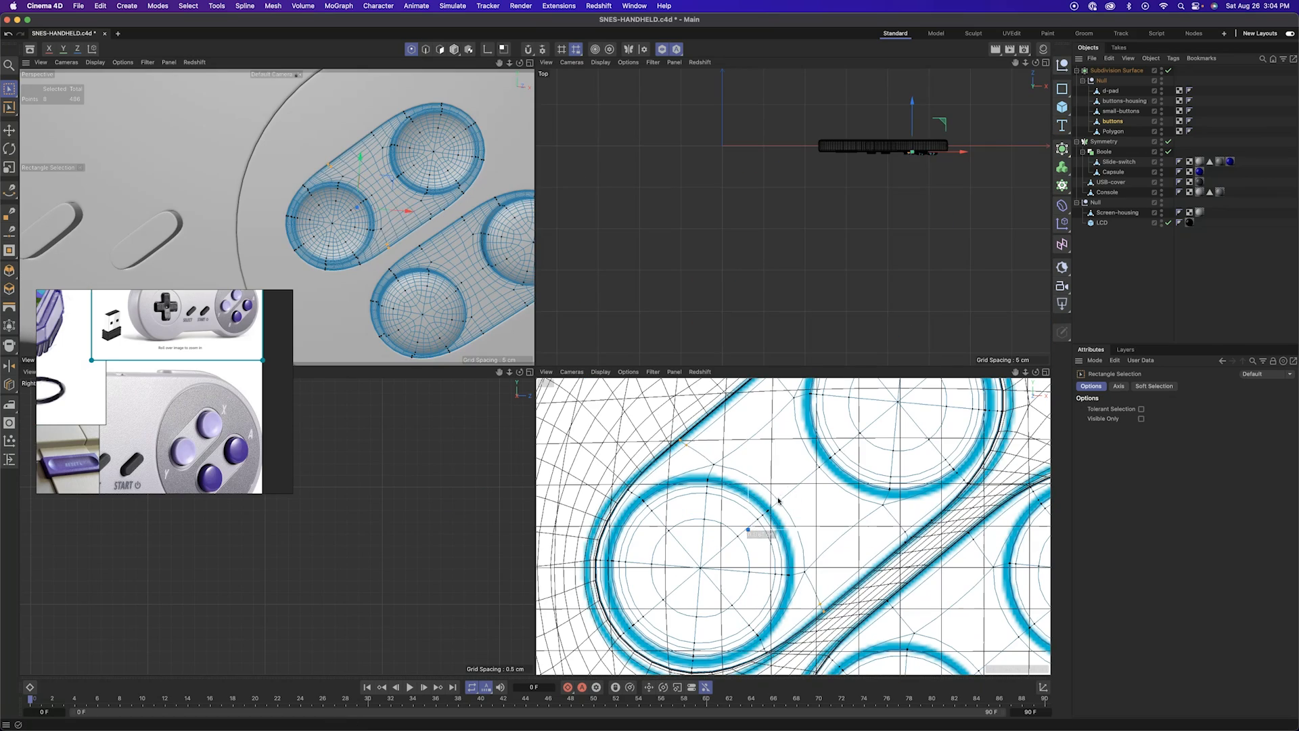
drag(761, 514, 762, 513)
scroll(360, 227, up, 5)
Bring the surrounding parts back into view and select the buttons housing together with the face buttons
alt+drag(361, 227, 327, 200)
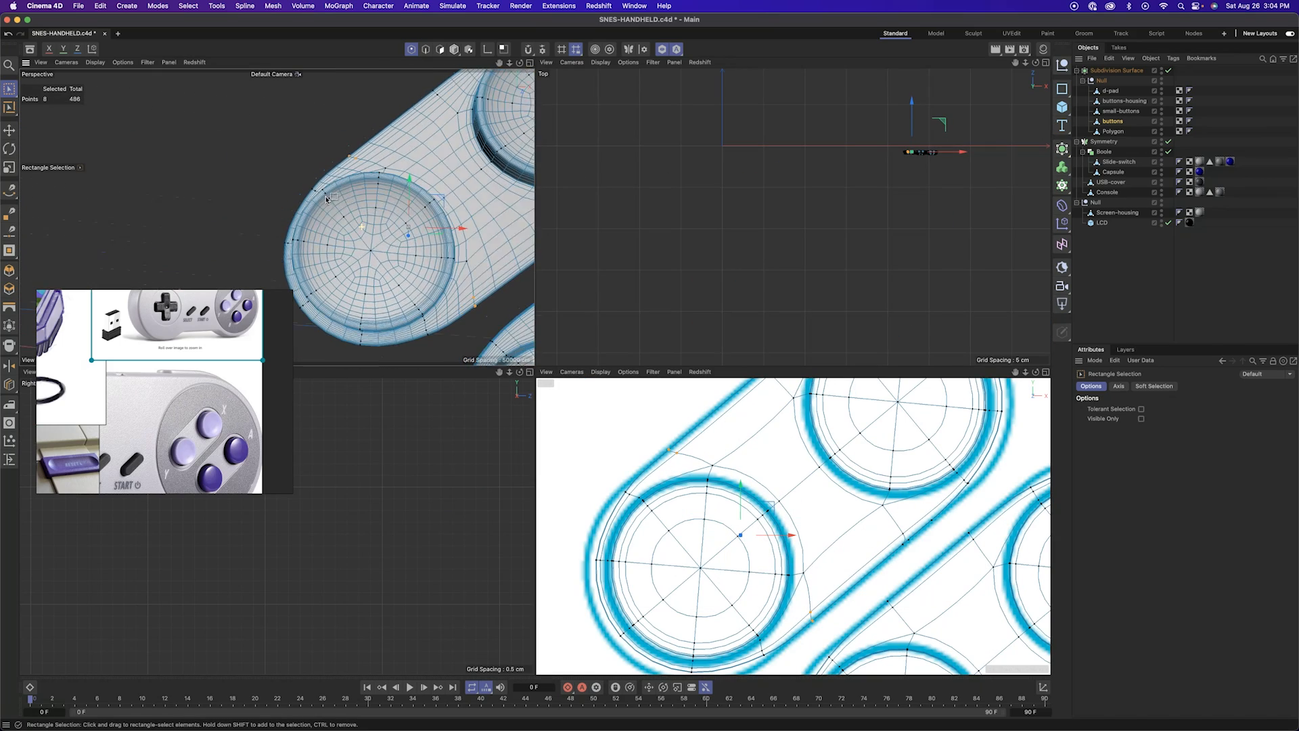
alt+drag(406, 210, 284, 196)
click(325, 159)
key(Return)
right_click(271, 215)
click(339, 379)
scroll(422, 302, down, 10)
alt+drag(422, 302, 291, 234)
key(Return)
key(Return)
super+click(1121, 103)
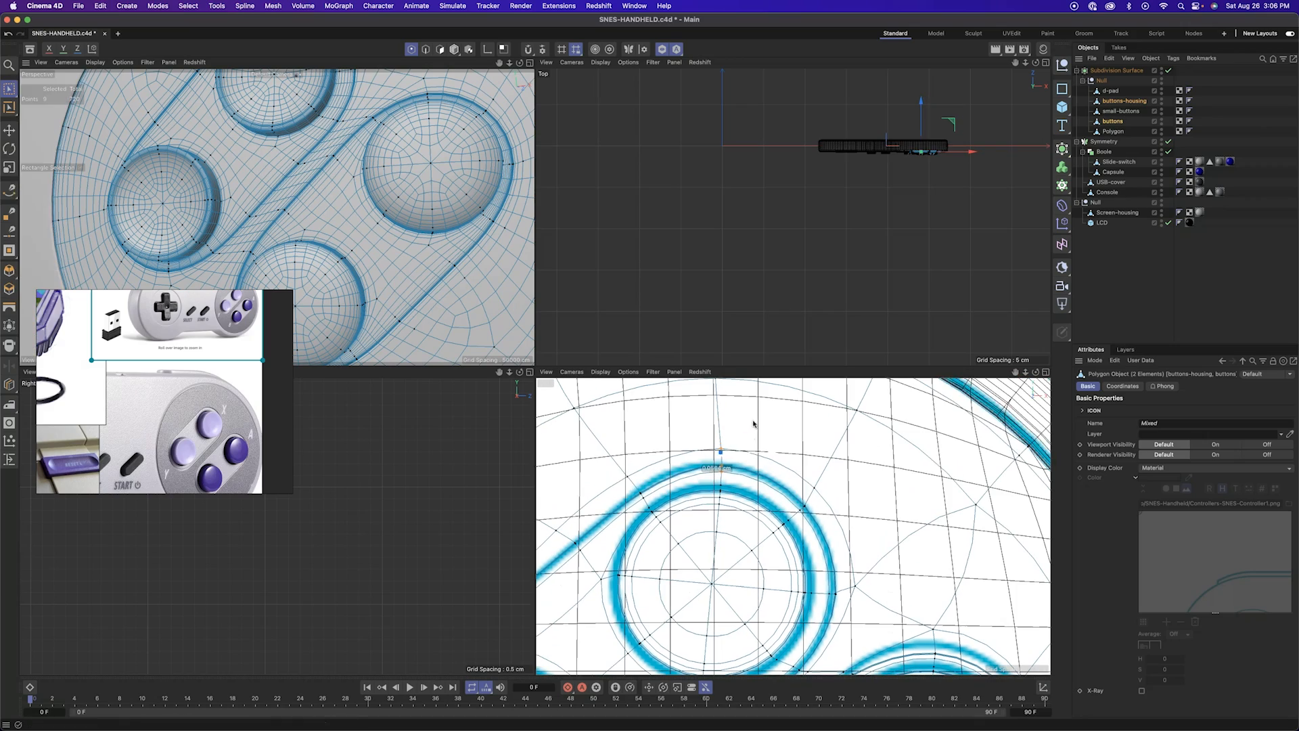
Adjust the plate and housing points around the top face button to follow the blueprint outline
scroll(724, 481, down, 5)
alt+drag(325, 223, 380, 278)
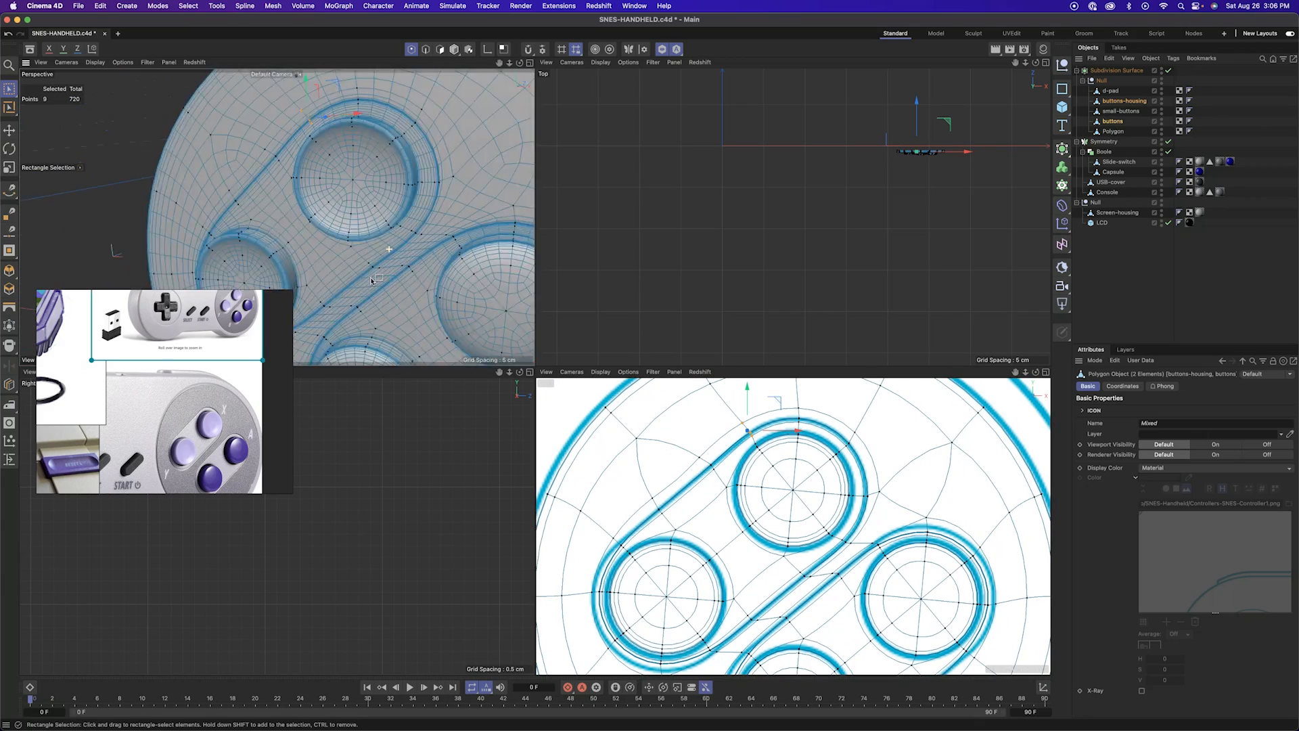
alt+middle_drag(799, 419, 763, 463)
click(762, 457)
click(817, 482)
scroll(851, 547, up, 4)
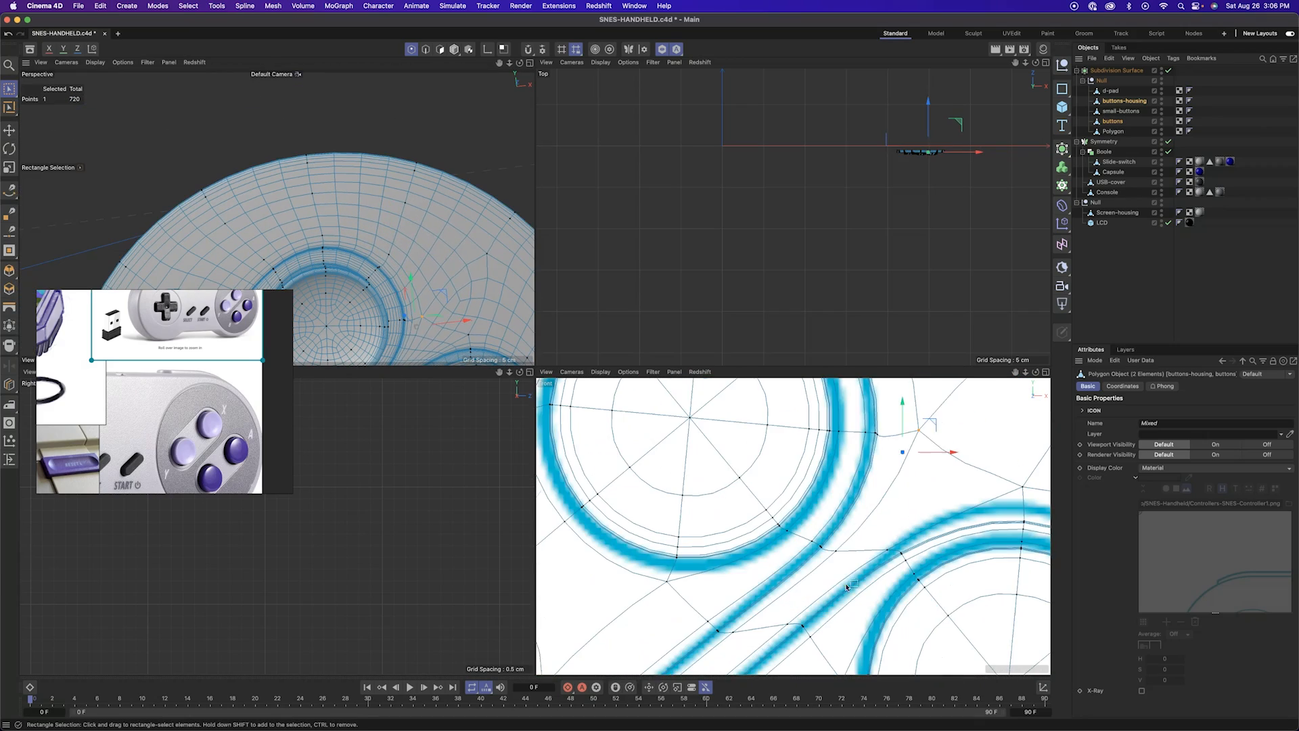
drag(731, 535, 868, 484)
Shift the plate and recess points between the two plates and around the right face button onto the blueprint lines
alt+middle_drag(863, 609, 816, 483)
drag(775, 501, 829, 541)
drag(837, 494, 841, 502)
alt+middle_drag(825, 542, 825, 446)
drag(725, 528, 780, 575)
drag(791, 520, 794, 514)
alt+middle_drag(433, 325, 335, 183)
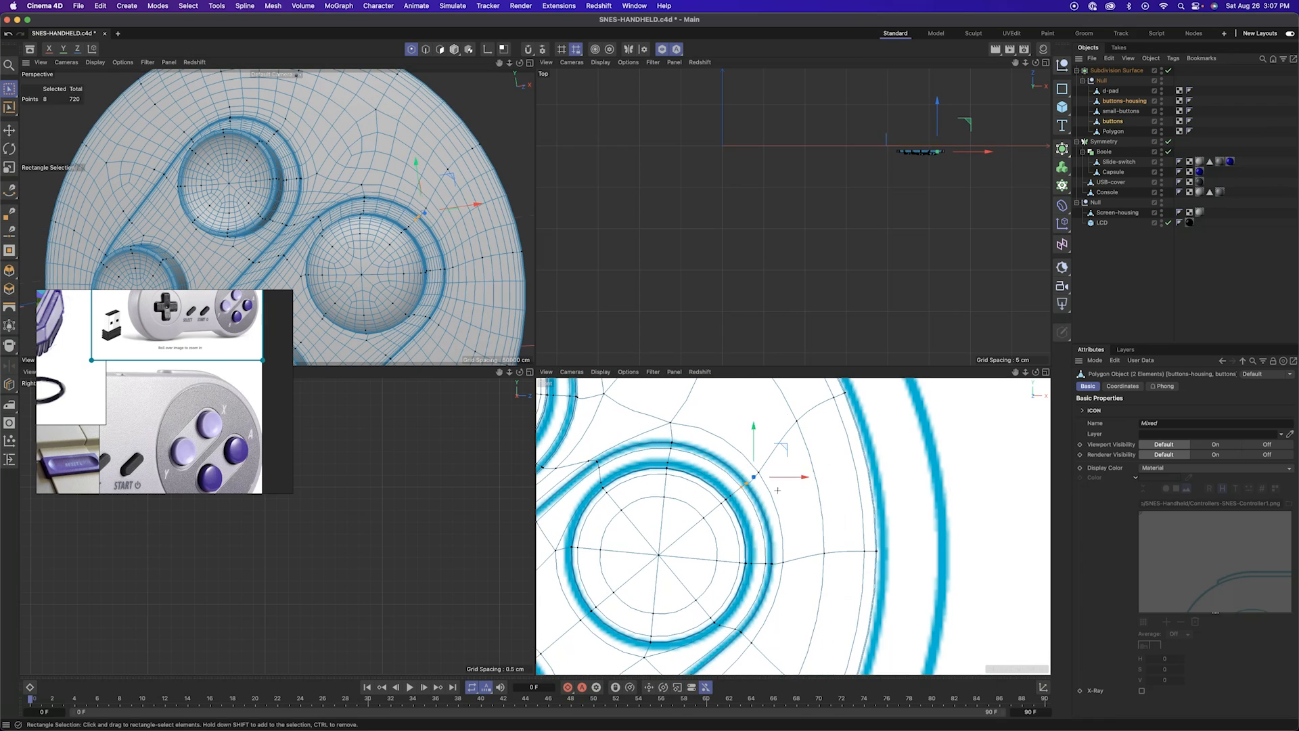
drag(844, 611, 854, 612)
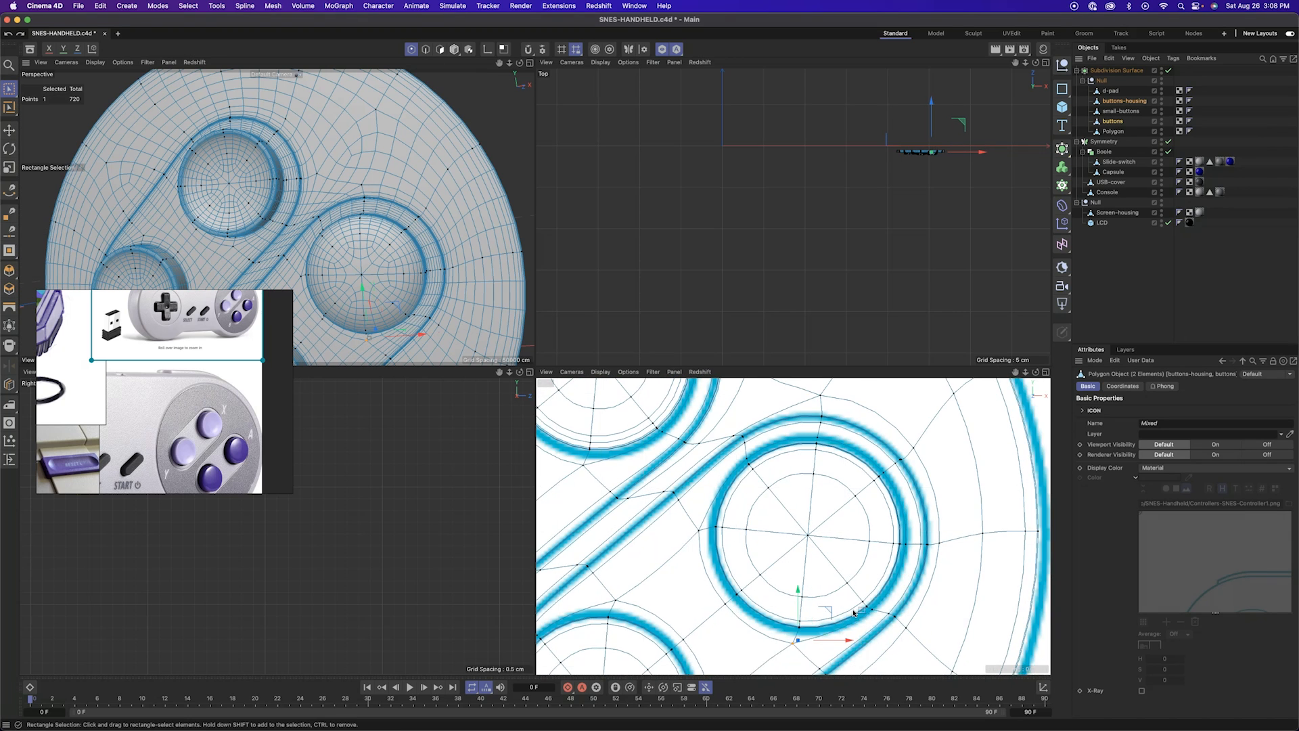
Shift the plate and recess points around the bottom face button onto the blueprint outline
alt+middle_drag(744, 595, 706, 420)
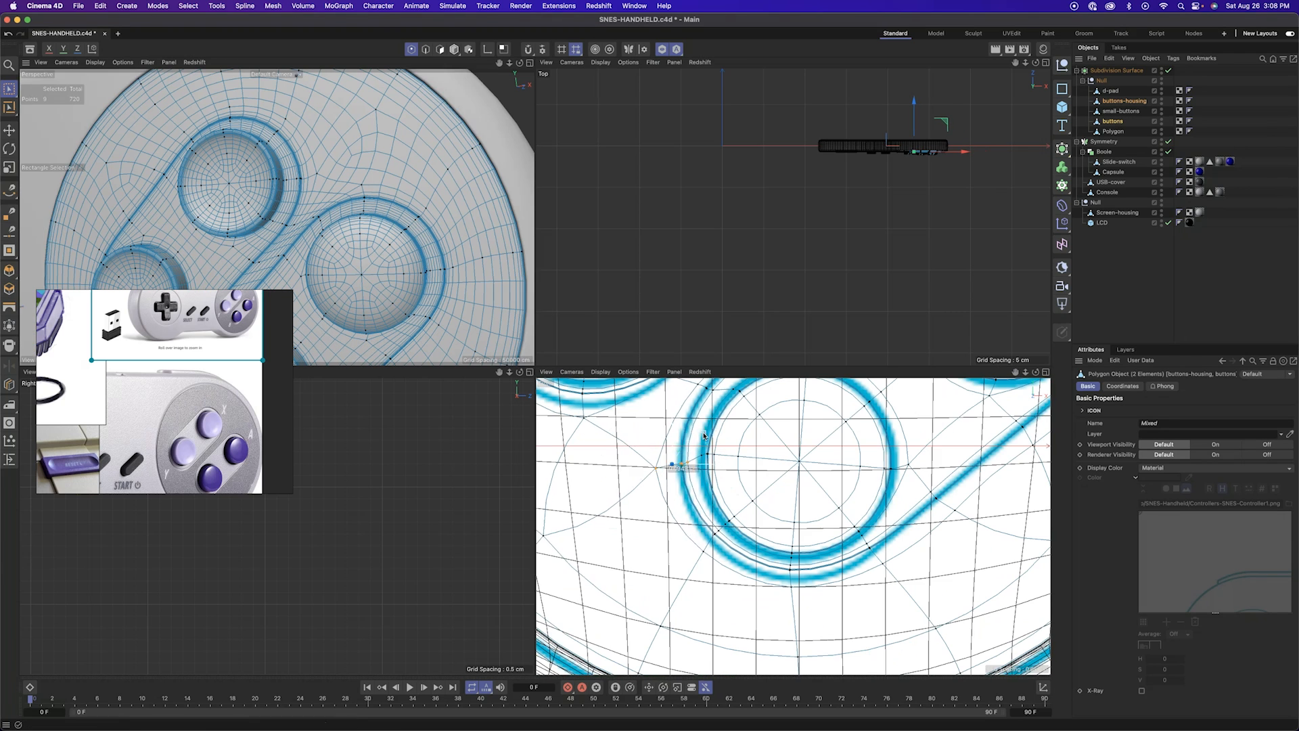
drag(725, 575, 824, 550)
drag(851, 575, 898, 541)
drag(774, 605, 824, 567)
drag(823, 567, 814, 527)
click(903, 576)
drag(739, 608, 754, 555)
drag(829, 571, 791, 532)
drag(838, 530, 845, 526)
Shift the plate and recess points around the left face button onto the blueprint outline
drag(601, 555, 644, 505)
alt+middle_drag(651, 512, 748, 632)
drag(665, 566, 702, 516)
alt+middle_drag(704, 518, 696, 596)
drag(691, 563, 760, 505)
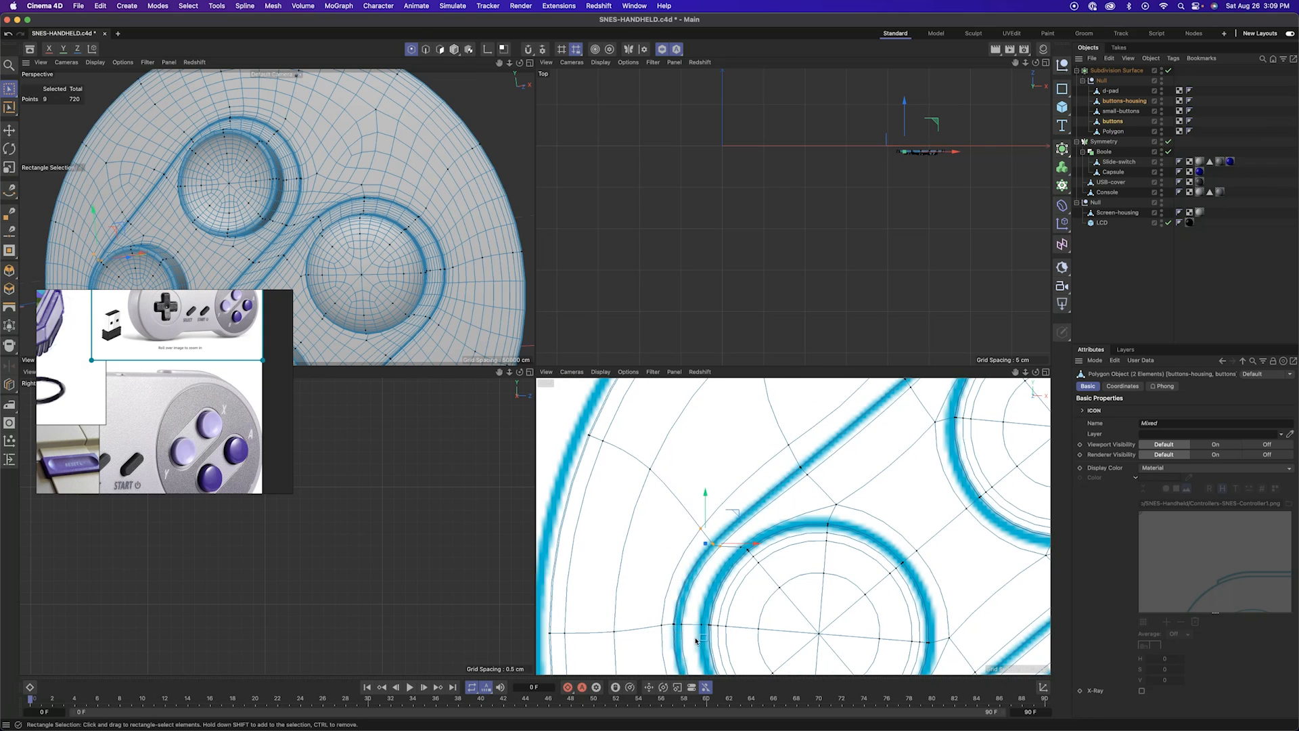
drag(660, 646, 704, 602)
scroll(624, 534, down, 3)
Switch to whole-object editing and examine the smoothed controller from several angles in the perspective view
scroll(623, 534, down, 8)
click(454, 50)
scroll(433, 216, down, 5)
alt+drag(401, 250, 424, 282)
scroll(380, 232, down, 3)
scroll(401, 220, down, 2)
click(448, 300)
scroll(322, 237, down, 6)
middle_click(322, 238)
scroll(618, 433, up, 5)
alt+drag(618, 432, 669, 467)
scroll(619, 447, down, 6)
scroll(654, 468, up, 8)
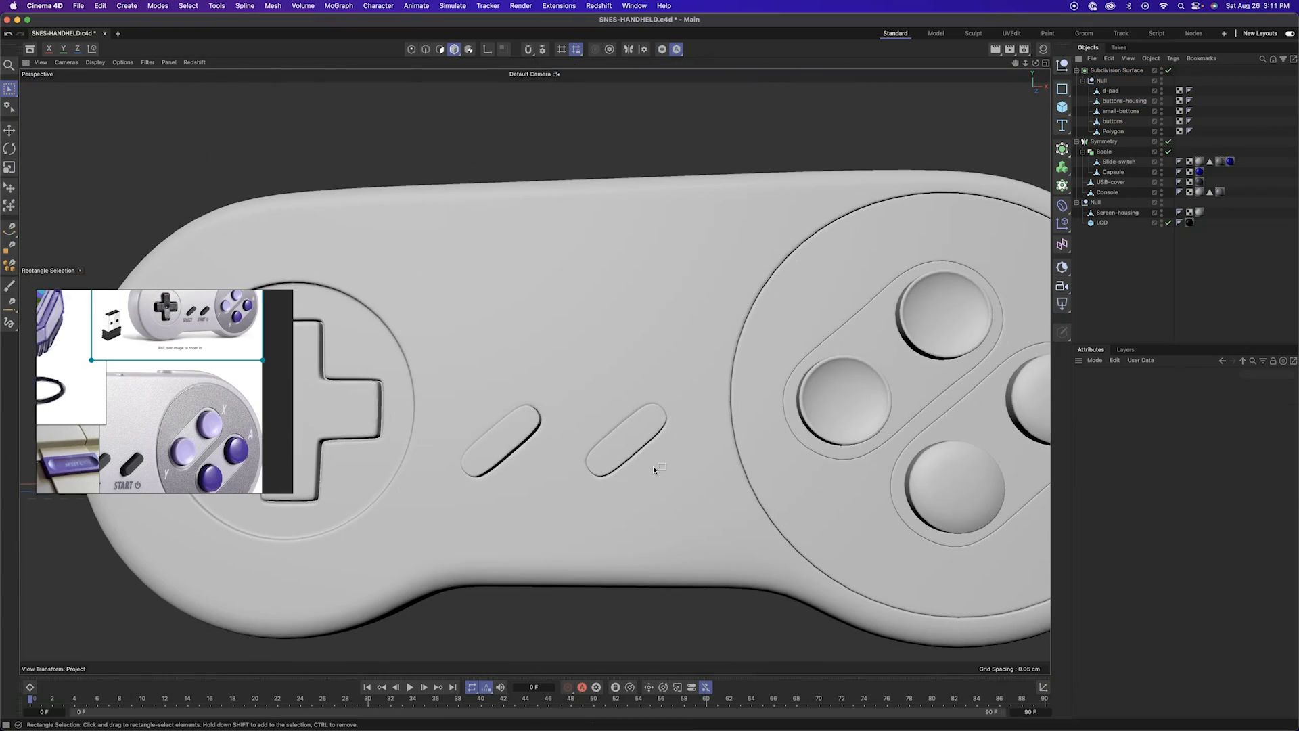
Select the small buttons with the body mesh in point mode and shift the left button's upper-end points onto the blueprint
click(411, 50)
click(1121, 111)
ctrl+click(1113, 132)
middle_click(788, 390)
middle_click(788, 390)
scroll(464, 534, up, 10)
alt+middle_drag(465, 535, 739, 404)
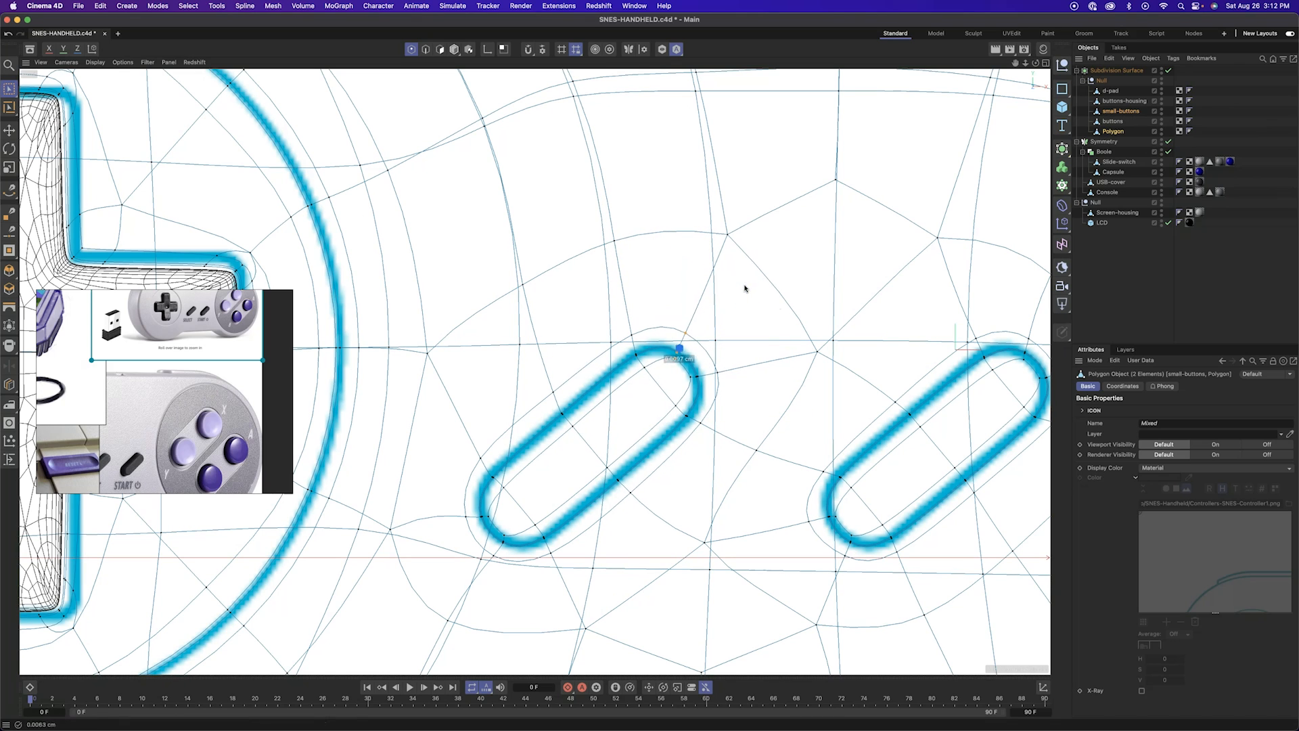
drag(543, 423, 544, 424)
scroll(667, 381, up, 5)
drag(694, 354, 771, 393)
drag(787, 319, 783, 318)
Shift the lower-end points of the left small button and its recess onto the blueprint outline
scroll(771, 493, down, 3)
drag(694, 430, 750, 474)
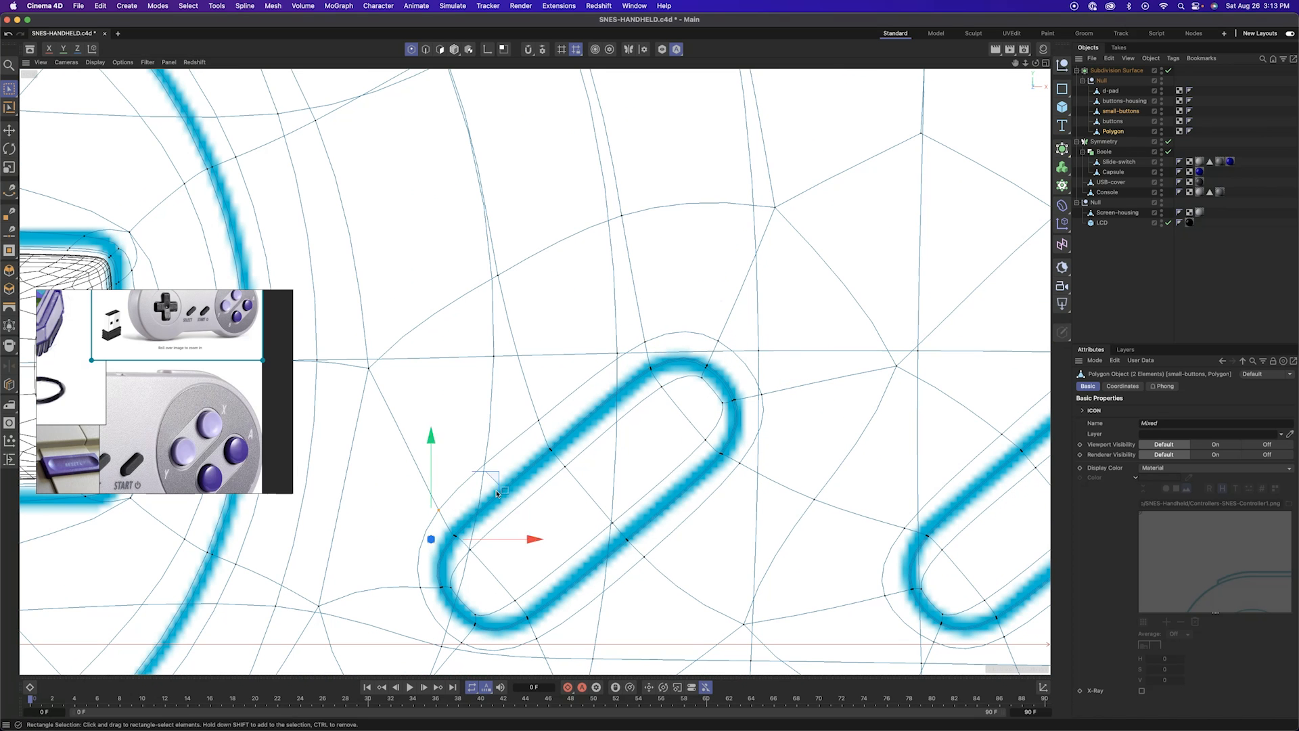
drag(541, 560, 543, 562)
scroll(697, 597, down, 3)
scroll(880, 597, up, 5)
Shift the end points of the right small button and its recess to match the blueprint outline
drag(605, 535, 666, 590)
drag(712, 500, 713, 503)
drag(569, 484, 615, 528)
scroll(637, 443, up, 5)
scroll(679, 336, down, 3)
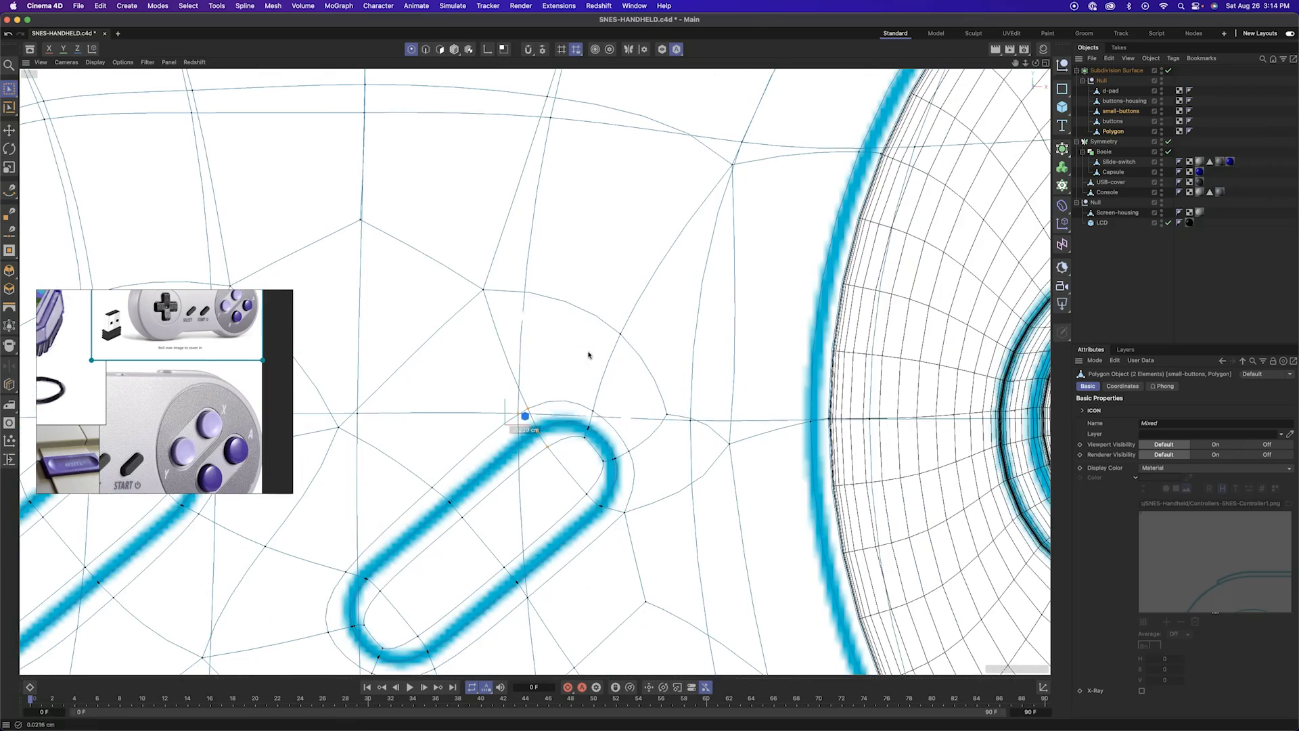
scroll(551, 433, up, 5)
drag(673, 467, 768, 534)
drag(827, 423, 830, 421)
scroll(719, 369, down, 4)
scroll(720, 369, down, 5)
Return to the perspective view, clear the selection and check the small buttons' shape
middle_click(677, 368)
middle_click(488, 325)
key(super+shift+a)
alt+drag(590, 459, 629, 433)
Reselect the small buttons with the body mesh in point mode and refine the points around both button outlines
middle_click(586, 145)
middle_click(745, 474)
click(412, 49)
click(1123, 101)
click(1121, 111)
super+click(1114, 132)
scroll(223, 528, up, 5)
click(463, 506)
scroll(463, 509, down, 3)
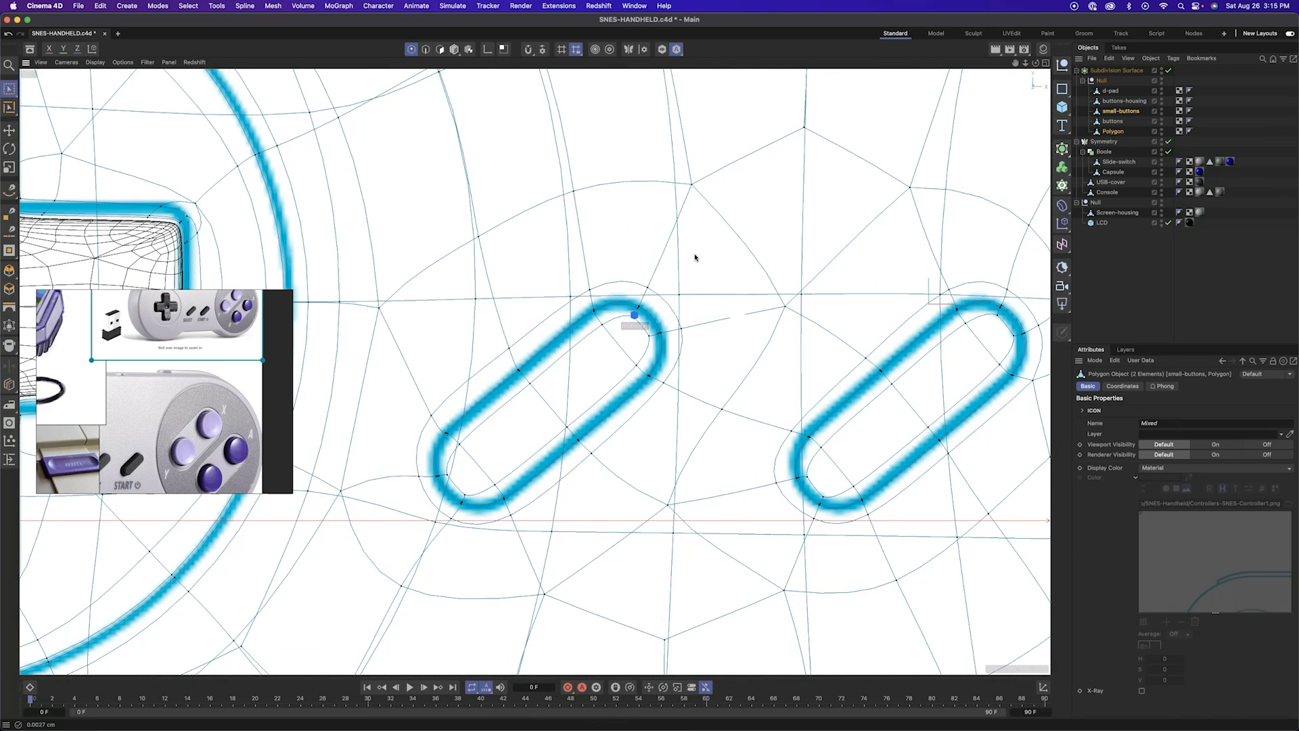
scroll(612, 310, up, 4)
click(672, 278)
scroll(760, 270, down, 5)
Check the small buttons in the perspective view and select the d-pad with the body mesh in point mode
middle_click(584, 368)
click(454, 50)
alt+drag(364, 247, 398, 247)
scroll(666, 420, up, 3)
alt+middle_drag(666, 419, 856, 444)
click(411, 49)
click(1111, 91)
super+click(1113, 131)
Shift the corner points of the d-pad's left arm and its recess onto the blueprint outline
scroll(605, 489, up, 4)
alt+middle_drag(604, 489, 779, 511)
drag(787, 547, 682, 475)
scroll(698, 421, down, 3)
drag(800, 473, 755, 433)
scroll(789, 449, up, 4)
scroll(778, 433, down, 4)
scroll(781, 482, up, 4)
alt+middle_drag(827, 492, 917, 406)
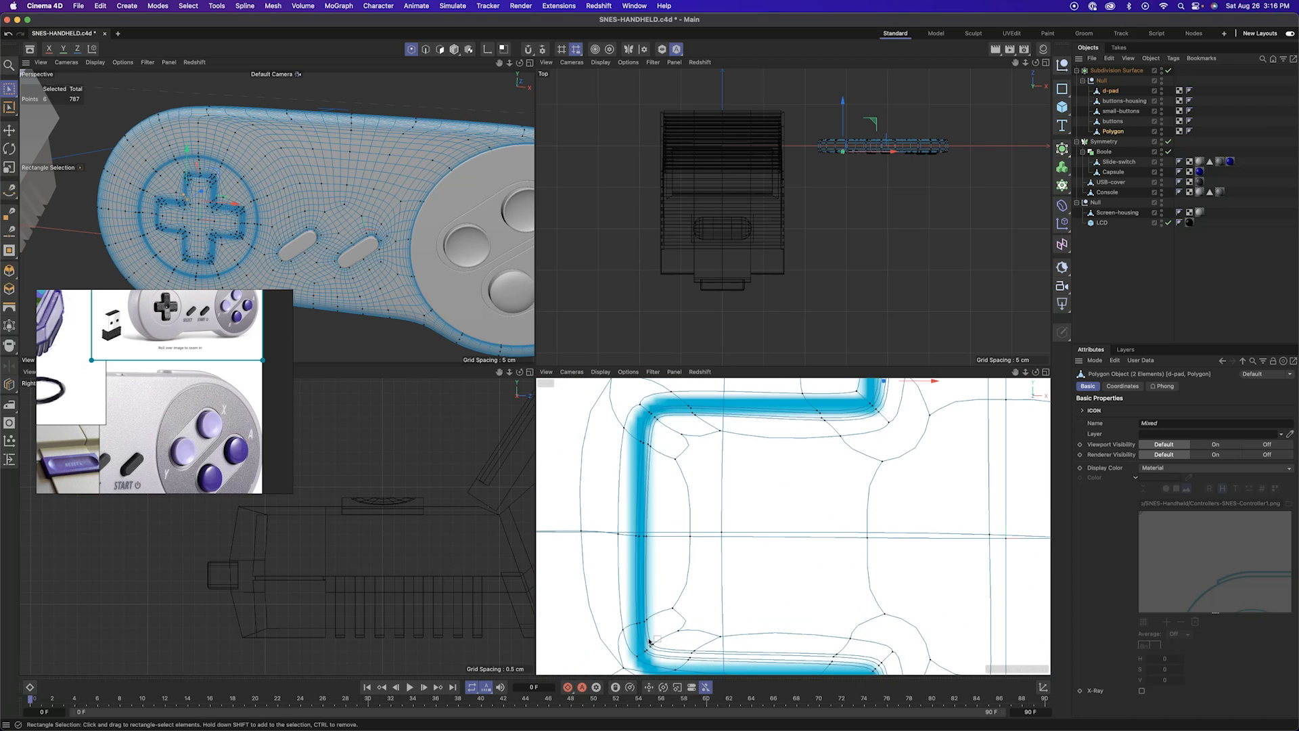
drag(652, 643, 615, 604)
alt+middle_drag(703, 670, 659, 600)
scroll(744, 577, down, 3)
scroll(667, 554, up, 5)
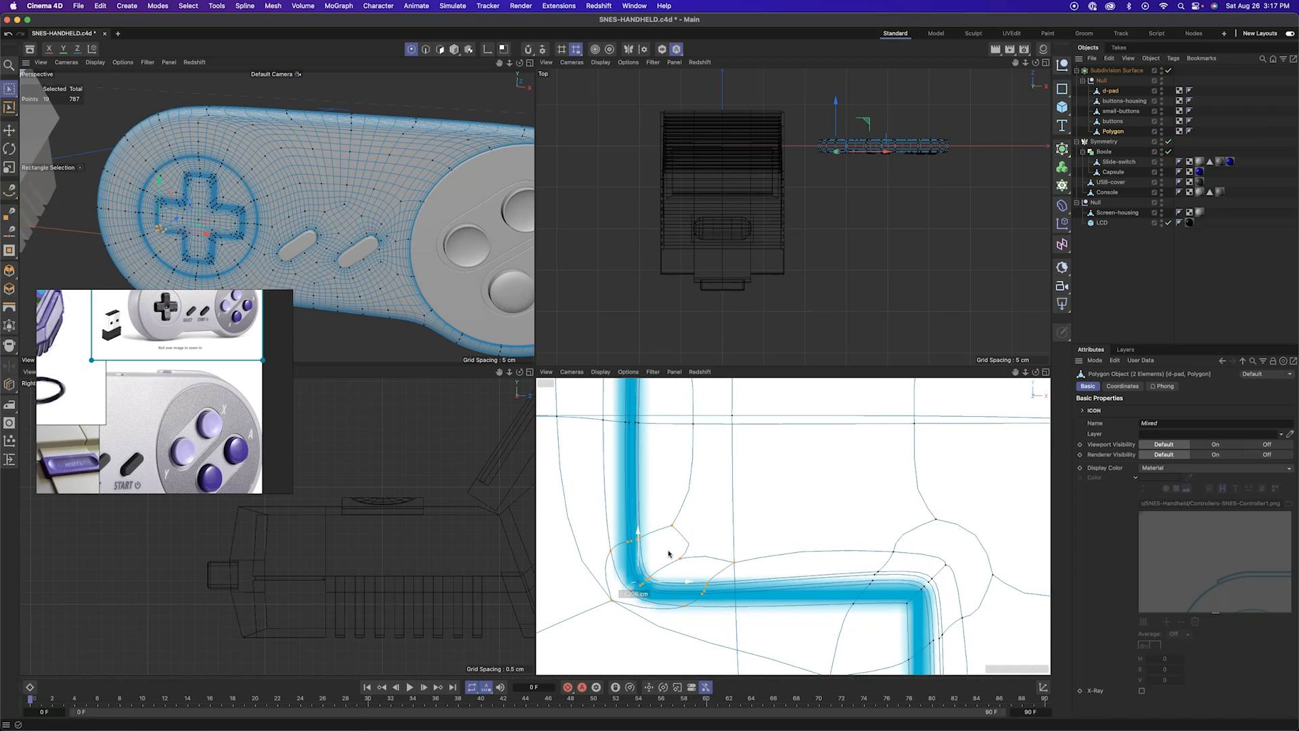
Shift the corner points of the d-pad's lower arm and its adjoining inner corners onto the blueprint outline
scroll(704, 528, down, 6)
drag(758, 561, 846, 477)
scroll(844, 481, down, 3)
scroll(846, 637, up, 5)
drag(766, 567, 854, 478)
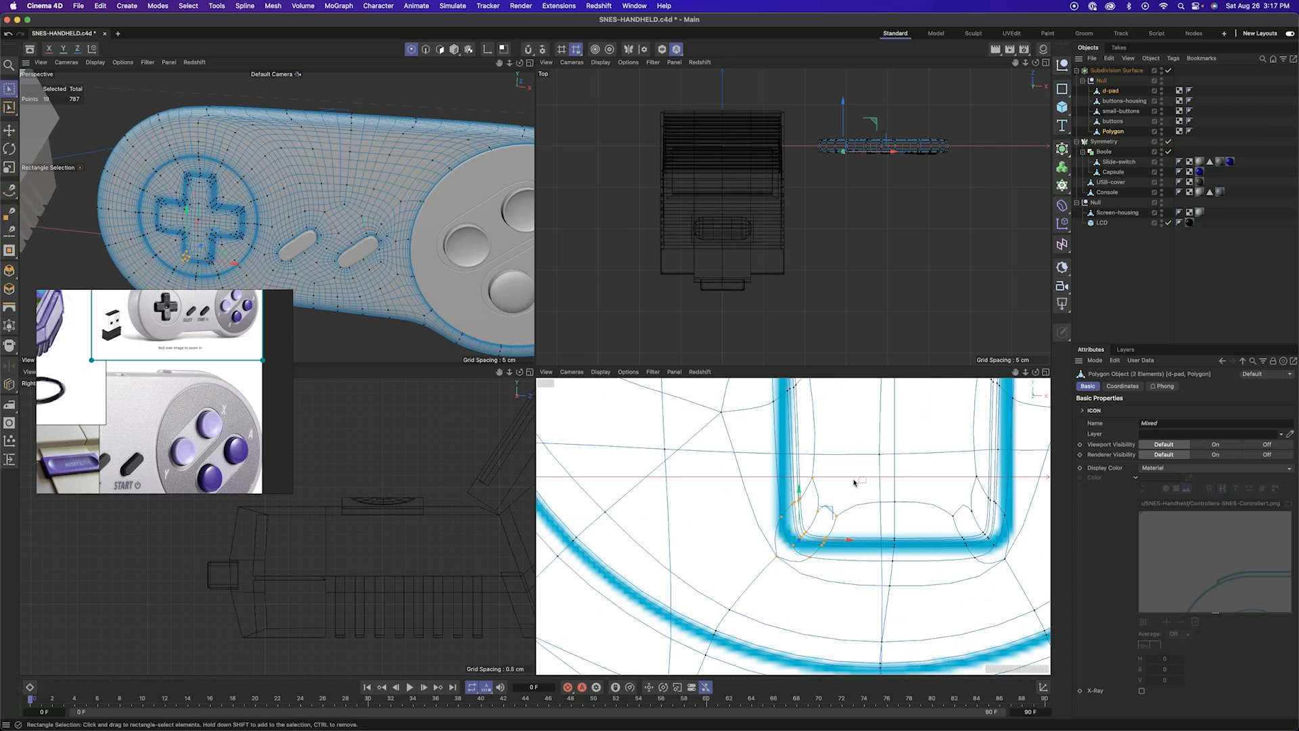
alt+middle_drag(821, 516, 634, 554)
drag(870, 617, 740, 491)
alt+middle_drag(845, 555, 811, 638)
drag(727, 543, 854, 411)
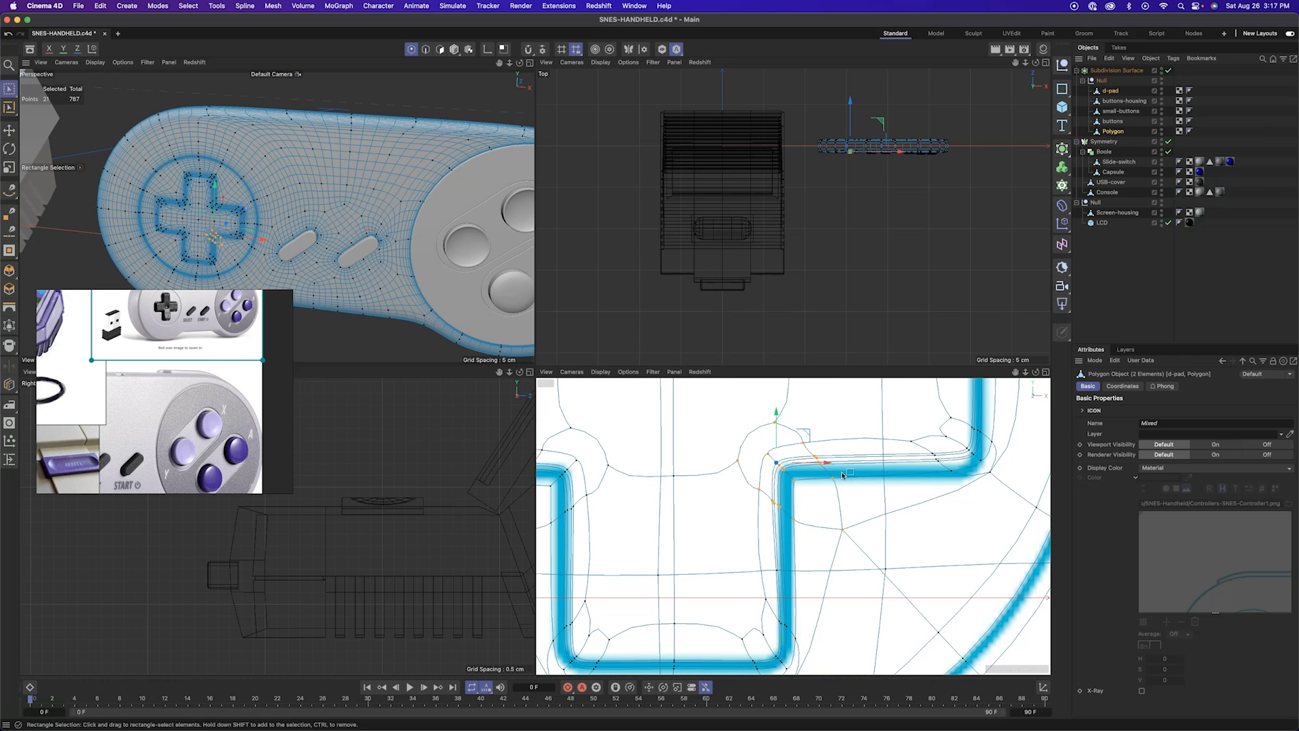
drag(808, 599, 758, 534)
Dissolve a stray point on the back of the controller body
alt+drag(217, 255, 380, 267)
click(326, 282)
key(super+BackSpace)
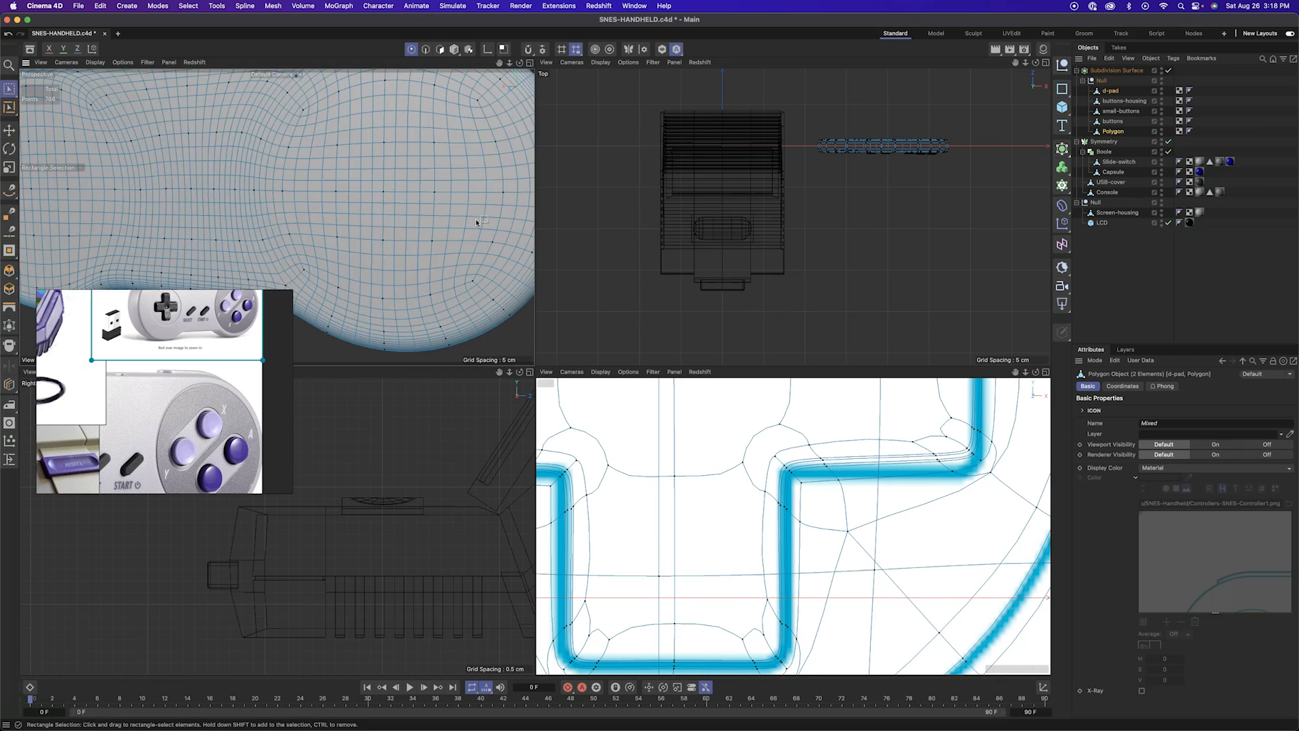
alt+drag(278, 217, 433, 223)
scroll(826, 514, down, 2)
Shift the corner points of the d-pad's right arm and its recess onto the blueprint outline
alt+middle_drag(868, 523, 631, 600)
drag(636, 598, 750, 507)
alt+middle_drag(745, 525, 802, 515)
drag(676, 606, 559, 499)
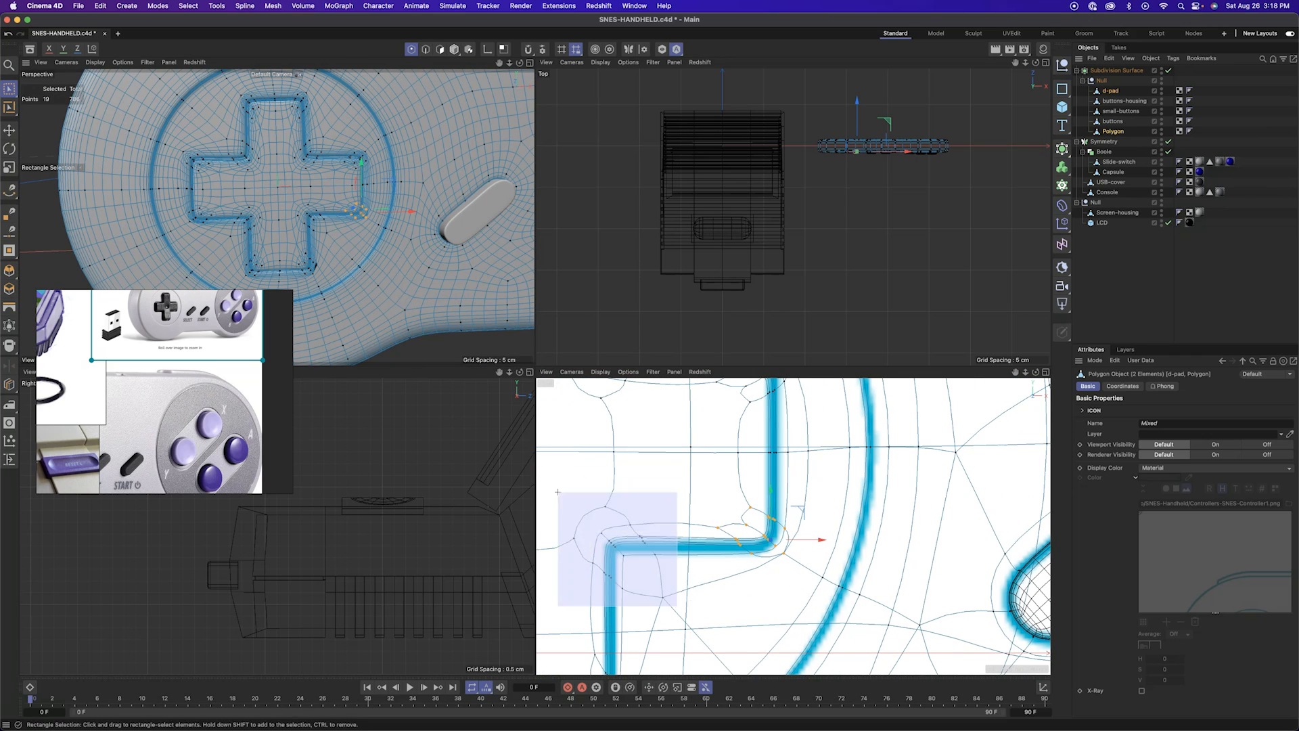
scroll(751, 526, up, 3)
drag(734, 476, 838, 533)
alt+middle_drag(808, 400, 824, 508)
scroll(684, 589, down, 2)
Shift the corner points of the d-pad's upper arm and its recess onto the blueprint outline
drag(680, 558, 794, 460)
alt+middle_drag(795, 461, 936, 488)
drag(776, 603, 597, 417)
scroll(630, 446, down, 2)
alt+middle_drag(707, 467, 749, 654)
drag(651, 596, 750, 443)
alt+middle_drag(590, 594, 699, 591)
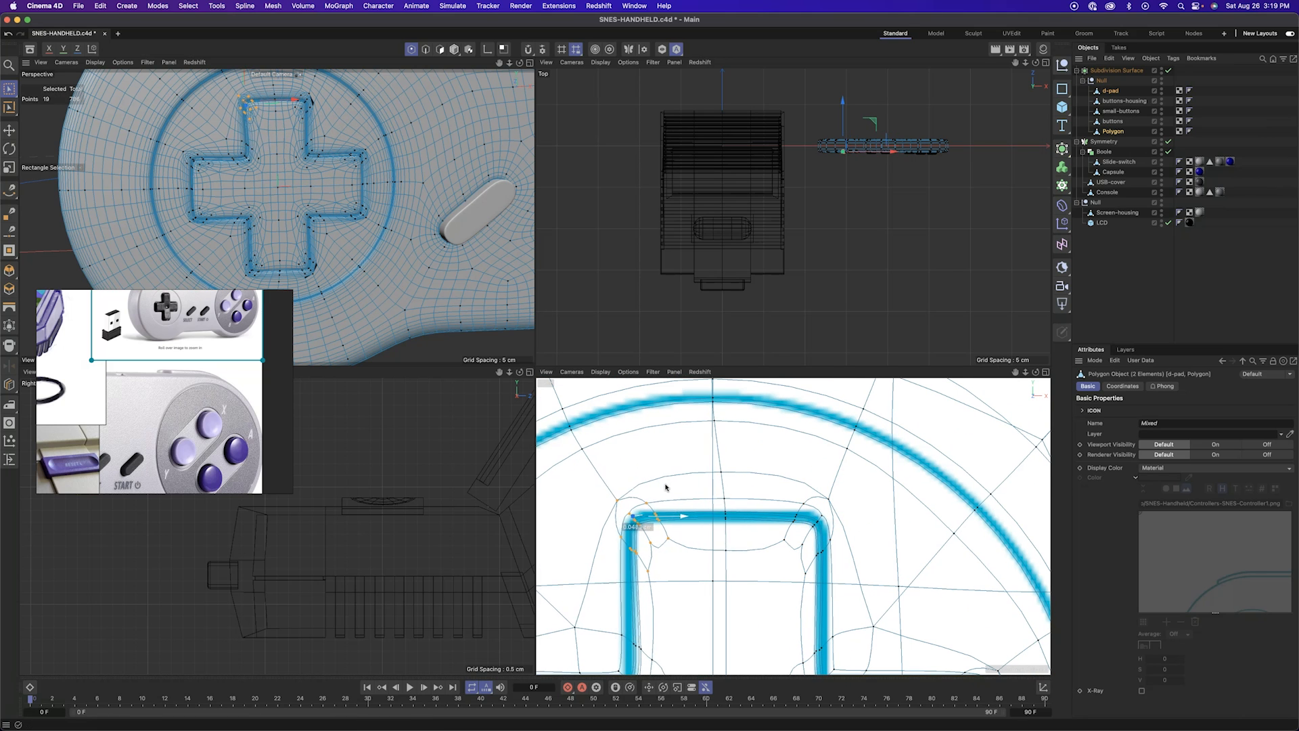
Adjust the edge-middle points of the d-pad's left arm and the right corner points of its lower arm
scroll(759, 445, down, 5)
alt+middle_drag(839, 637, 798, 525)
alt+middle_drag(589, 527, 785, 521)
scroll(779, 521, up, 5)
drag(734, 551, 792, 490)
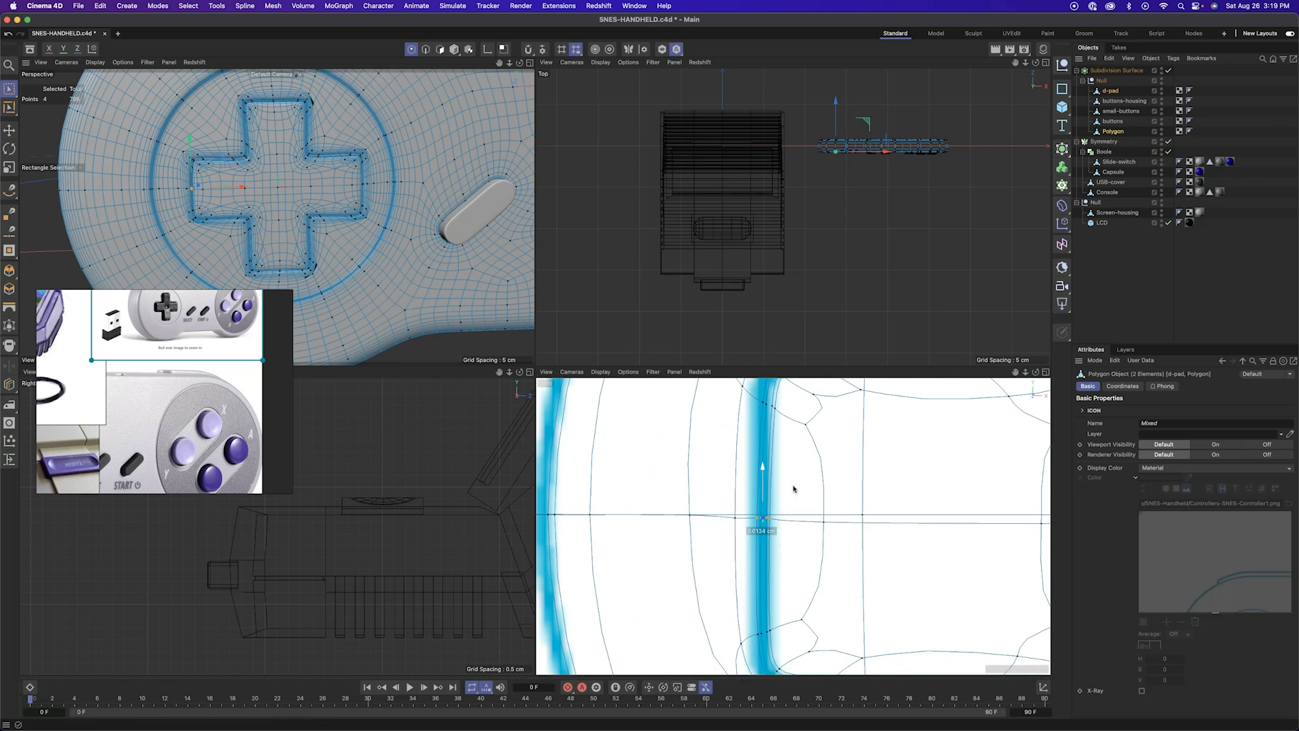
scroll(792, 490, down, 5)
alt+middle_drag(900, 643, 756, 513)
scroll(757, 513, up, 3)
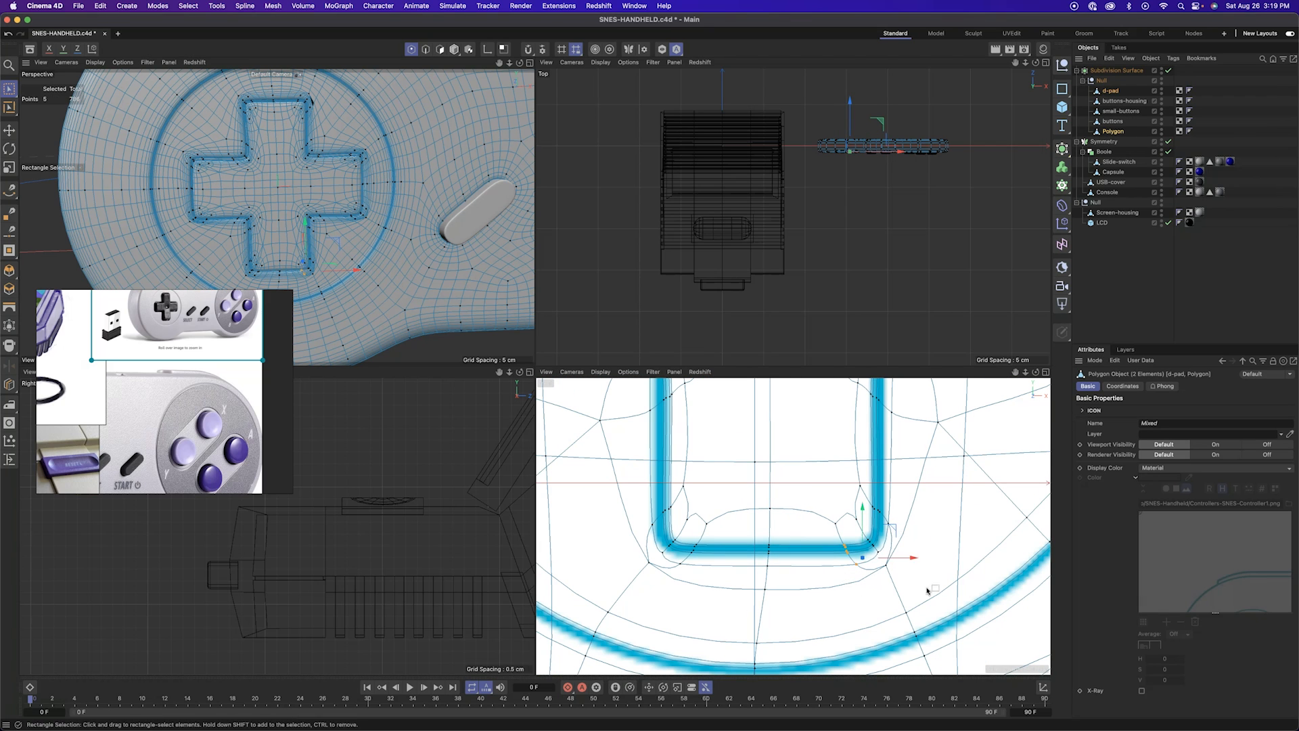
alt+middle_drag(968, 419, 706, 589)
click(820, 537)
drag(863, 518, 887, 531)
Adjust the points around the upper corner of the d-pad's right arm, including the outer recess point
alt+middle_drag(839, 433, 839, 609)
scroll(839, 487, up, 3)
click(827, 465)
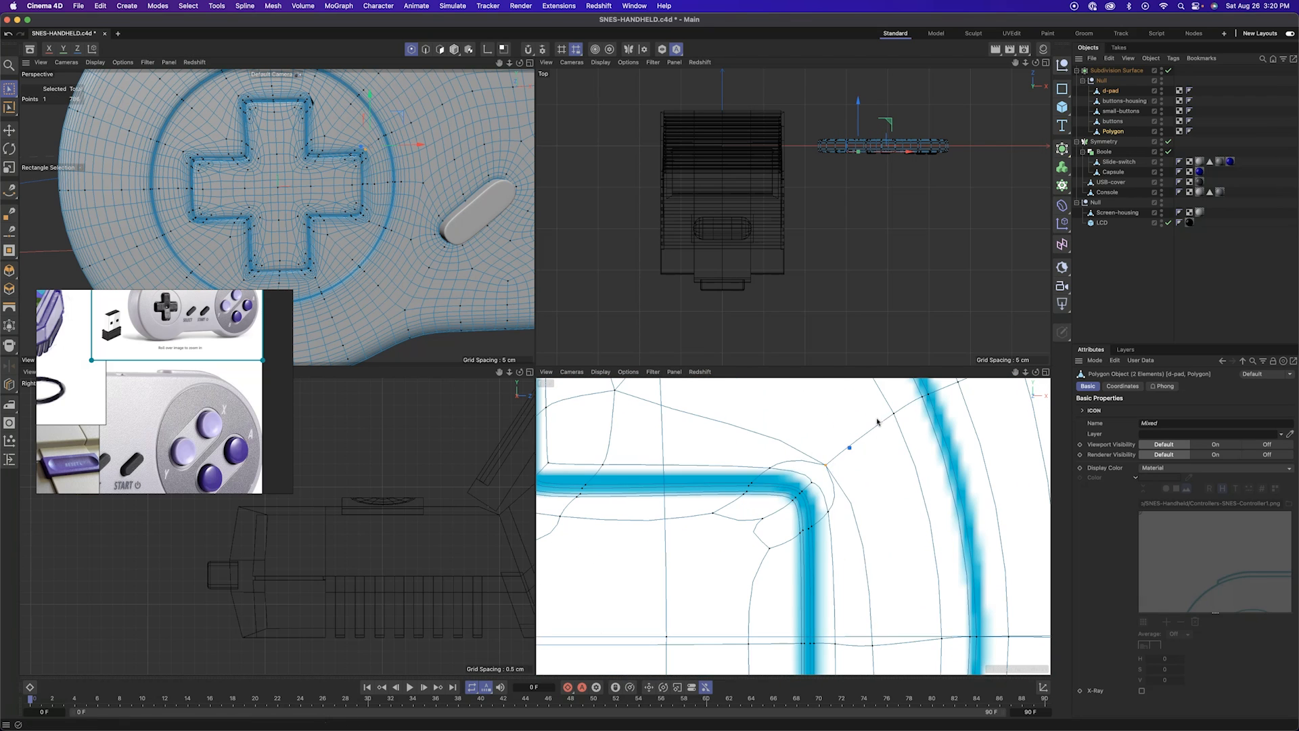
right_click(858, 411)
scroll(854, 420, down, 3)
alt+middle_drag(657, 514, 736, 560)
drag(703, 569, 734, 520)
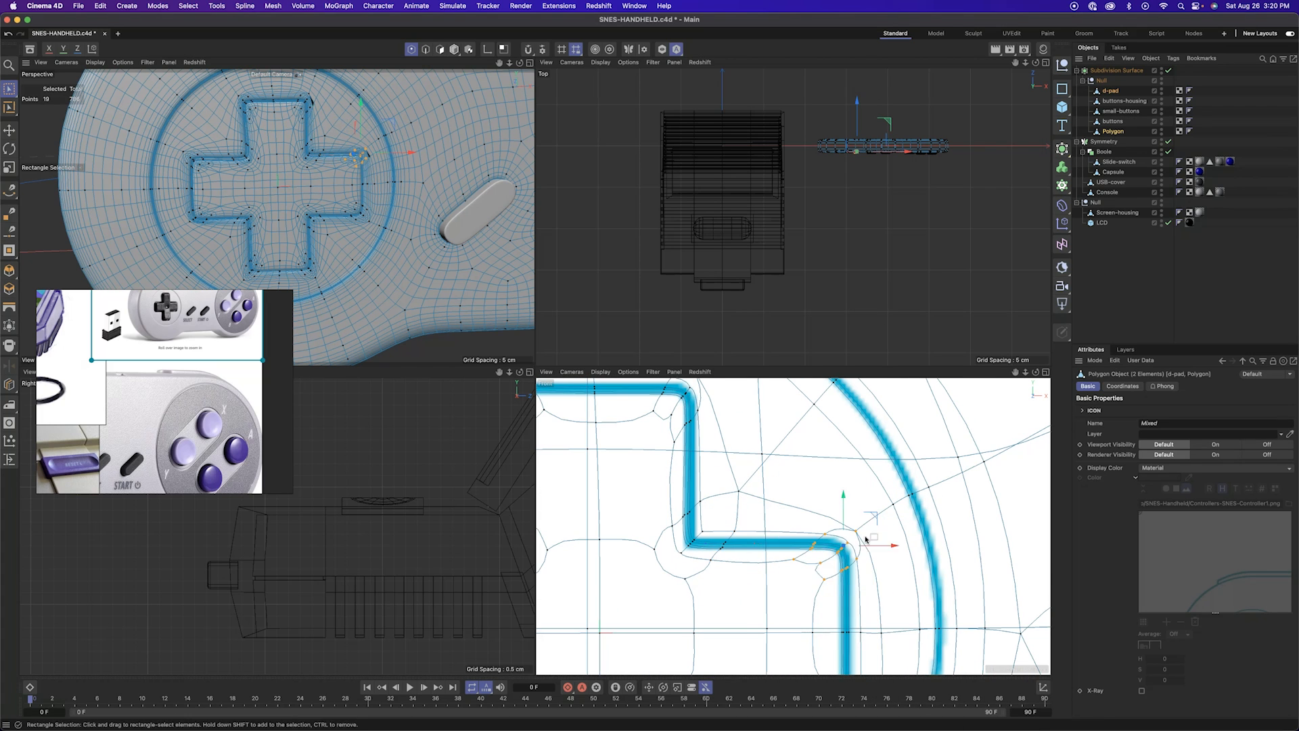
drag(883, 516, 911, 484)
Nudge the outer body points around the d-pad's upper and left arms to even out the surrounding mesh
alt+middle_drag(704, 380, 904, 533)
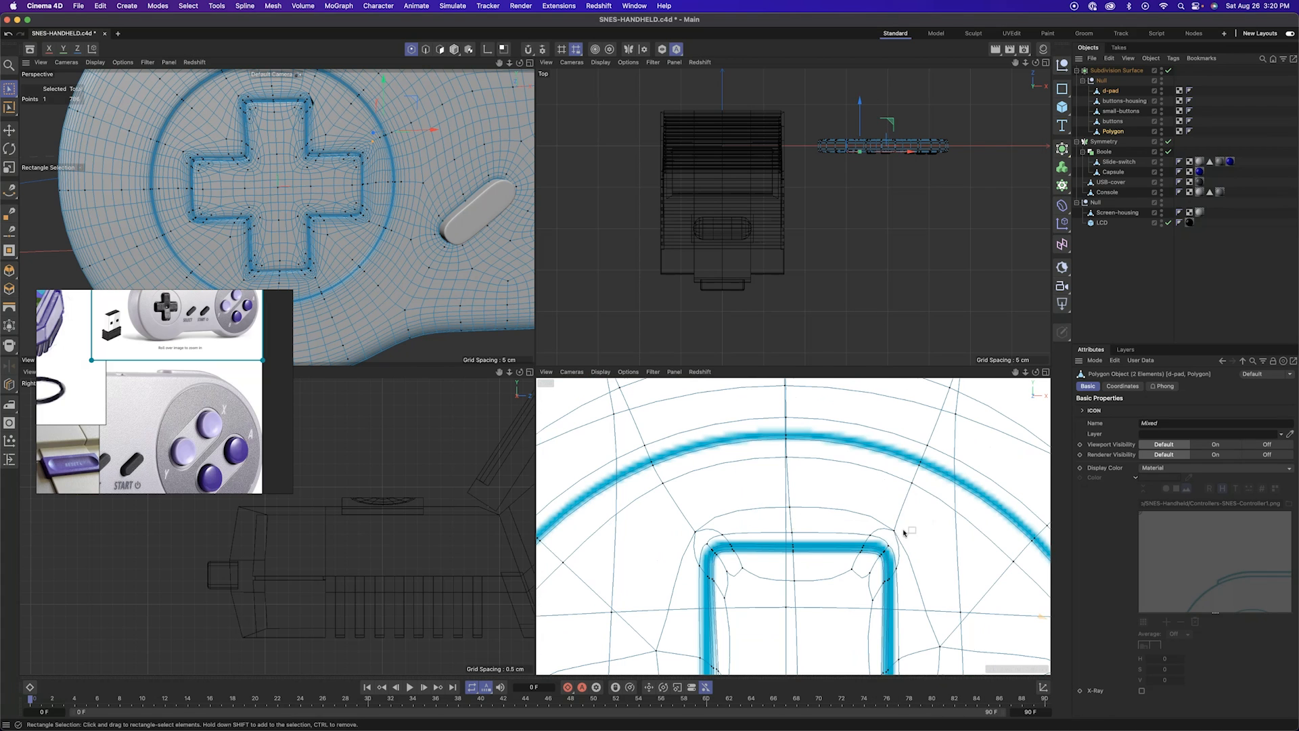
drag(699, 474, 691, 475)
scroll(694, 478, down, 3)
alt+middle_drag(650, 650, 751, 467)
drag(730, 517, 717, 521)
Clear the point selection and check the d-pad's shape in the perspective view
alt+right_drag(692, 398, 754, 400)
click(683, 400)
right_click(684, 399)
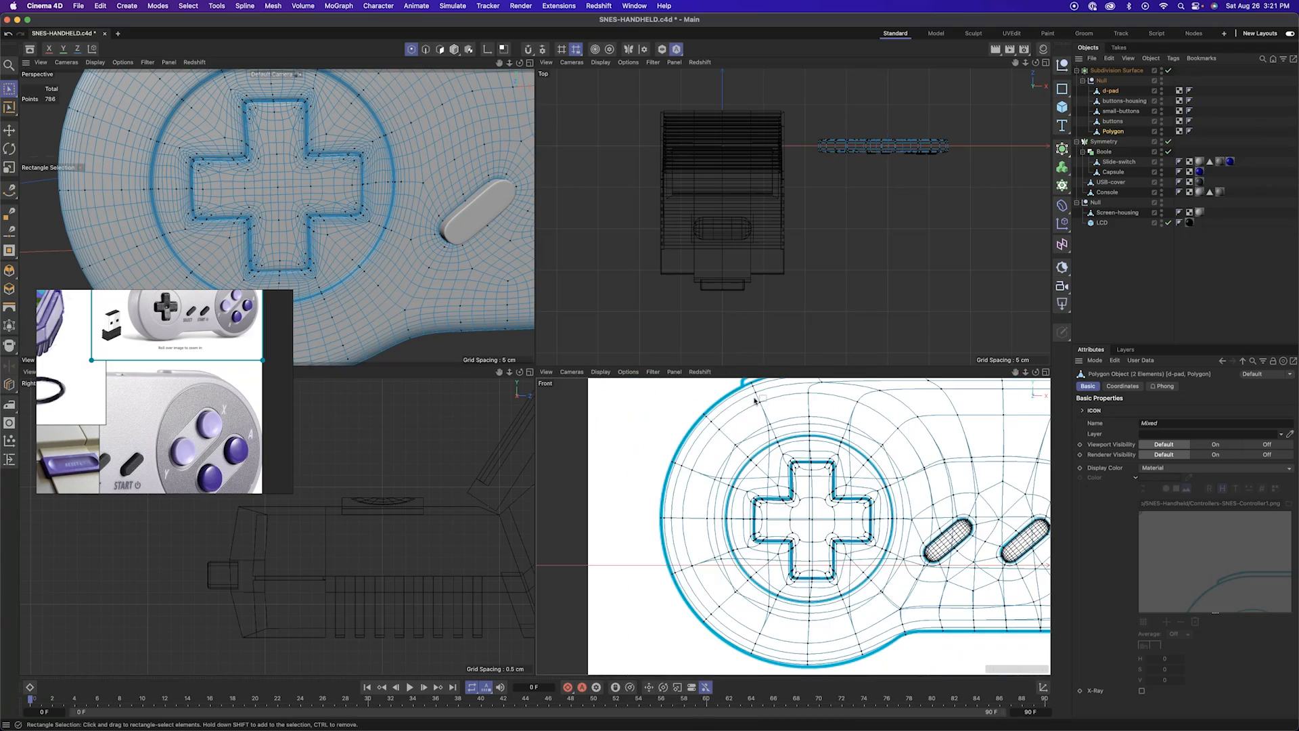
key(Return)
click(643, 396)
middle_click(397, 292)
alt+drag(459, 367, 413, 335)
scroll(384, 335, down, 5)
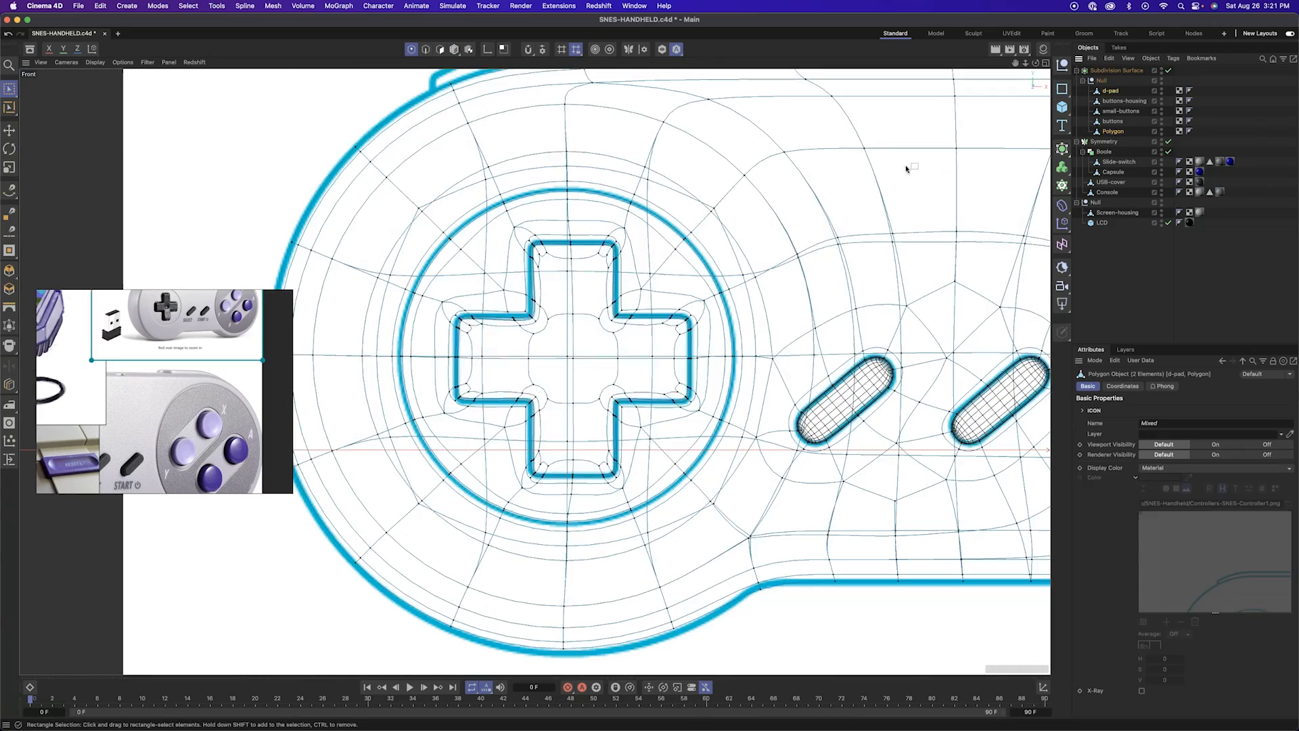
Refine the inner and outer corner points of the d-pad against the blueprint in the enlarged front view
scroll(555, 262, up, 5)
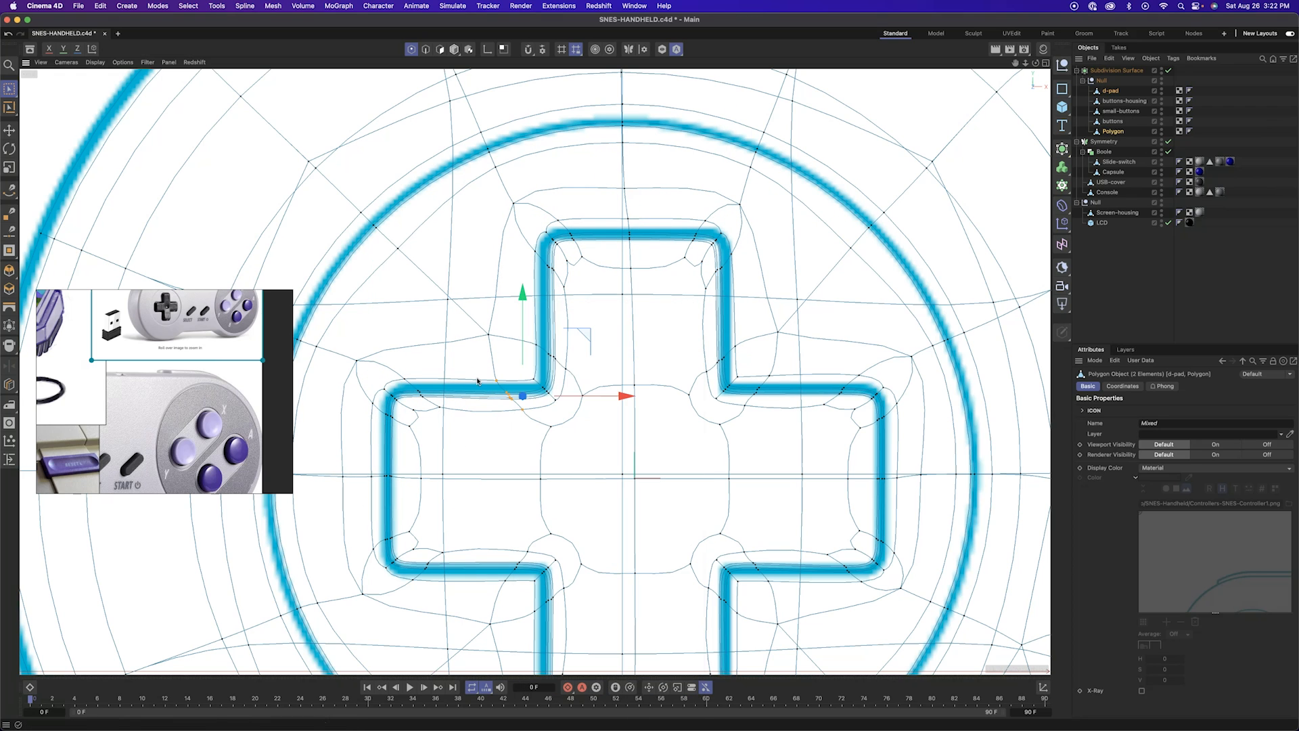
alt+middle_drag(921, 445, 825, 424)
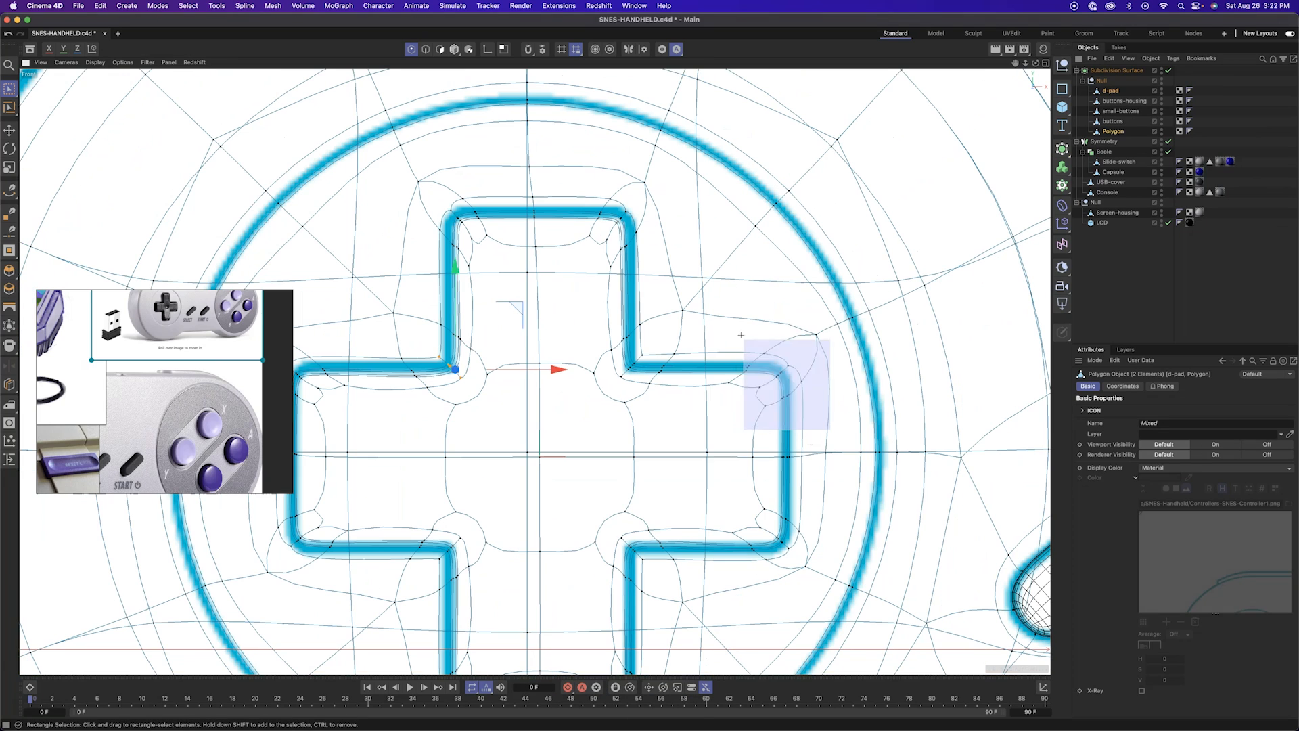
alt+middle_drag(737, 526, 783, 349)
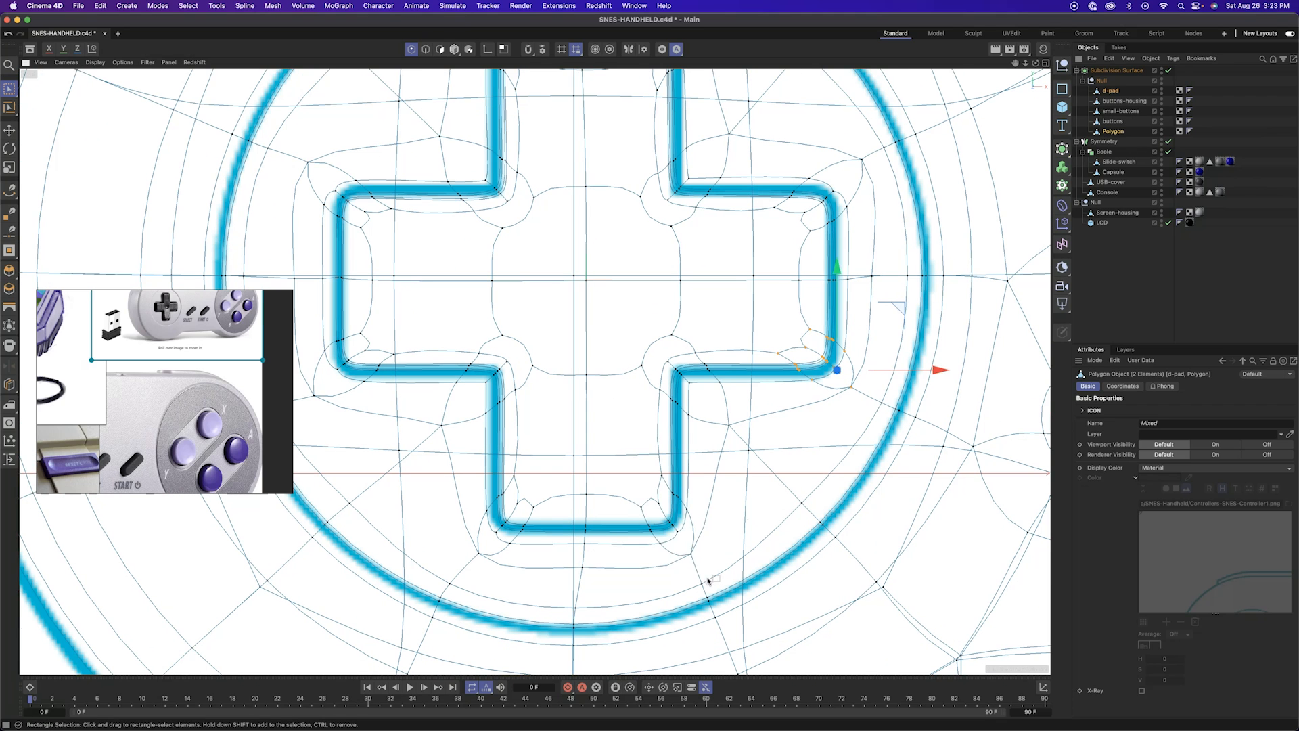
right_click(604, 480)
click(606, 478)
key(super+z)
alt+middle_drag(612, 517, 753, 500)
drag(682, 569, 640, 524)
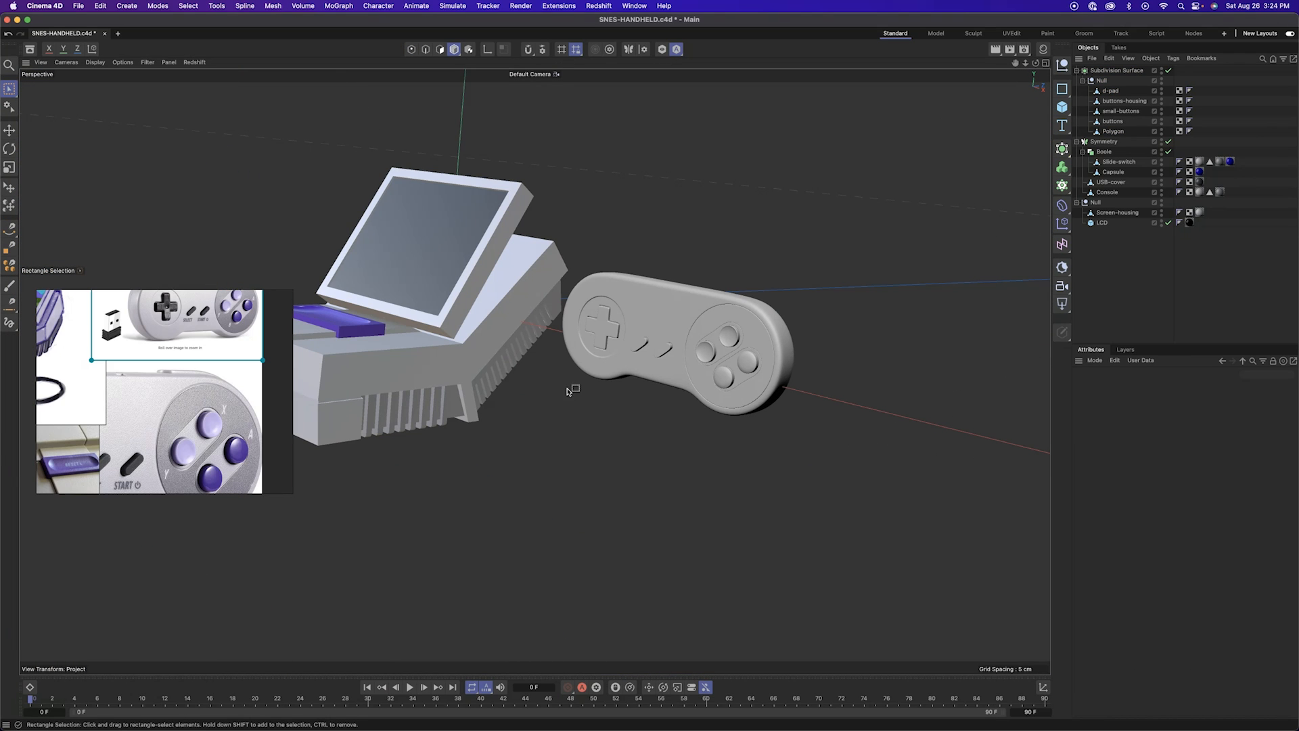
Turn off subdivision, add an edge loop around the controller body's side and bevel it as solid by about 0.0075 cm
alt+drag(626, 343, 609, 305)
click(1113, 131)
click(426, 53)
key(q)
alt+drag(731, 450, 603, 433)
key(k)
key(l)
click(609, 465)
key(m)
key(s)
drag(610, 484, 614, 486)
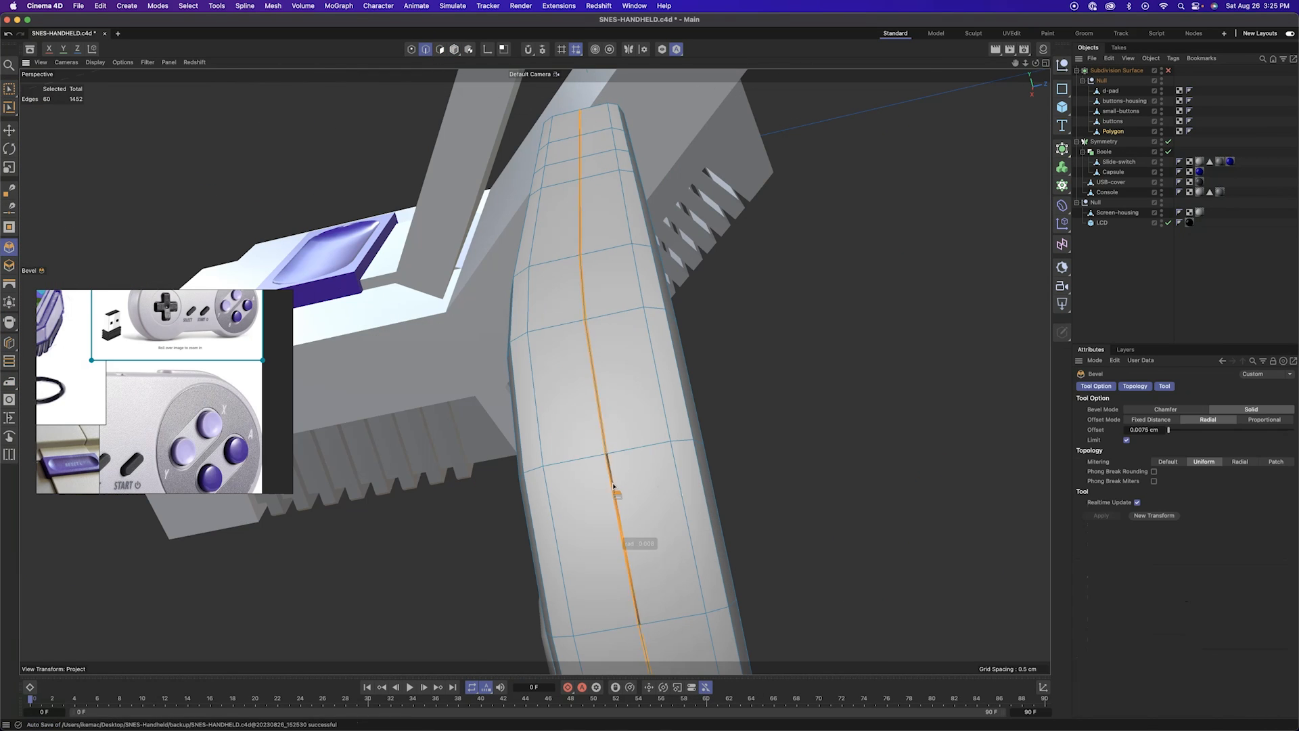
Loop-select the narrow polygon strip around the body's side and smooth-shift it inward about 0.11 cm as a seam groove
key(u)
key(l)
scroll(684, 379, down, 5)
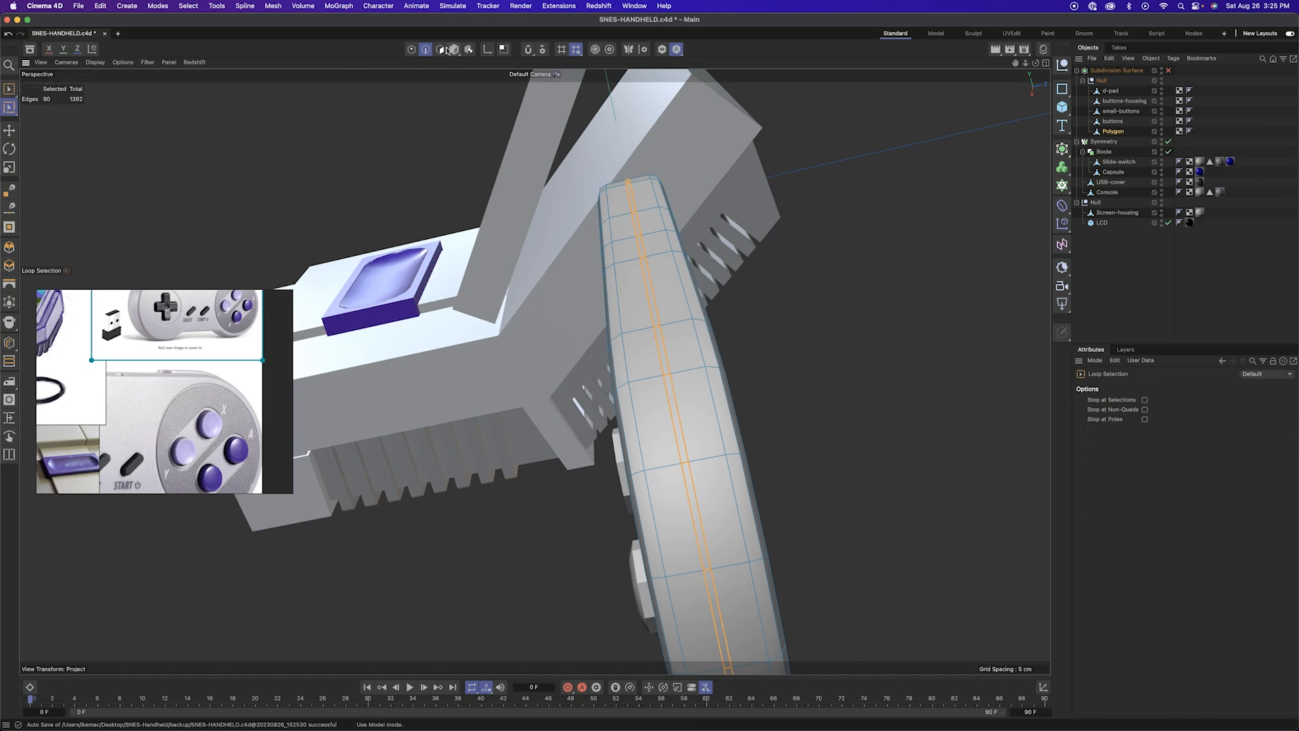
click(440, 51)
click(673, 352)
scroll(722, 421, up, 5)
key(m)
key(y)
Inspect the seam groove around the controller's side in model mode
alt+drag(722, 420, 638, 379)
scroll(637, 379, down, 10)
alt+drag(534, 372, 768, 278)
click(454, 50)
right_click(8, 76)
click(8, 75)
alt+drag(702, 363, 525, 488)
scroll(525, 488, up, 5)
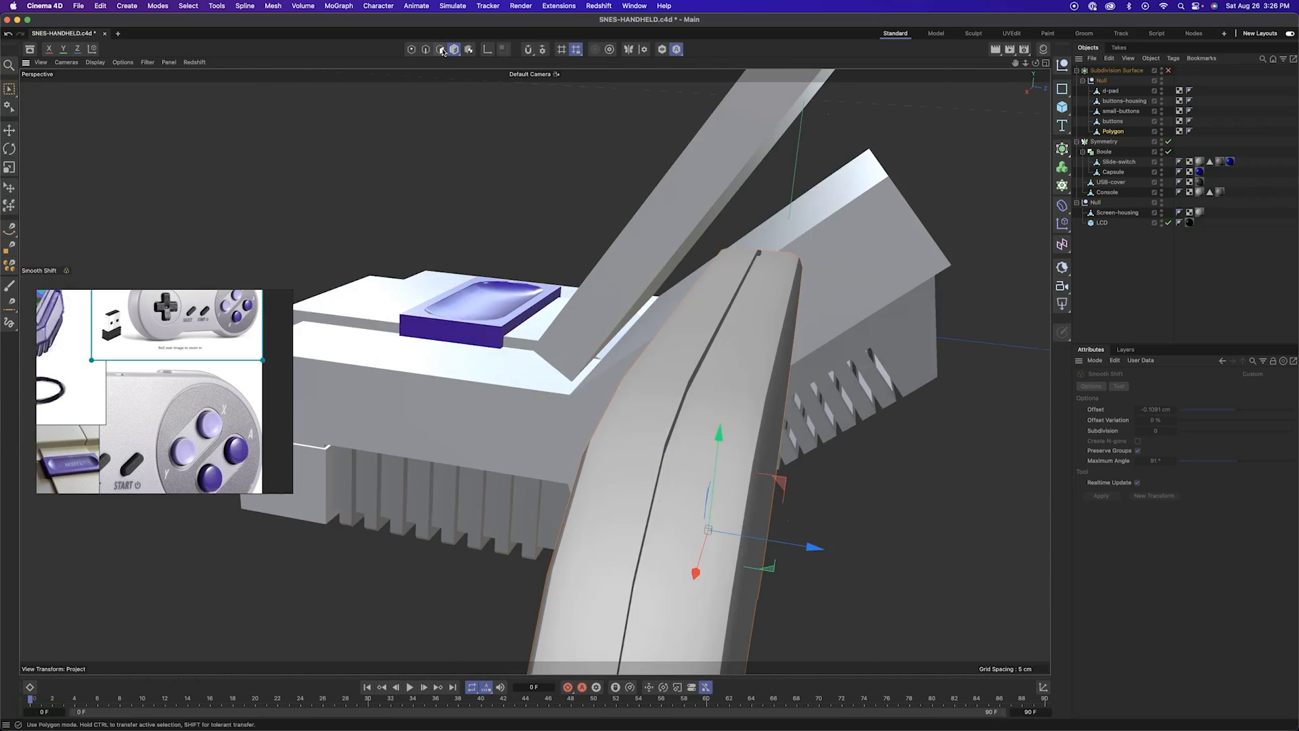
click(442, 52)
alt+drag(798, 392, 722, 369)
key(u)
key(l)
click(722, 366)
key(e)
alt+drag(638, 611, 684, 541)
click(575, 485)
shift+click(509, 473)
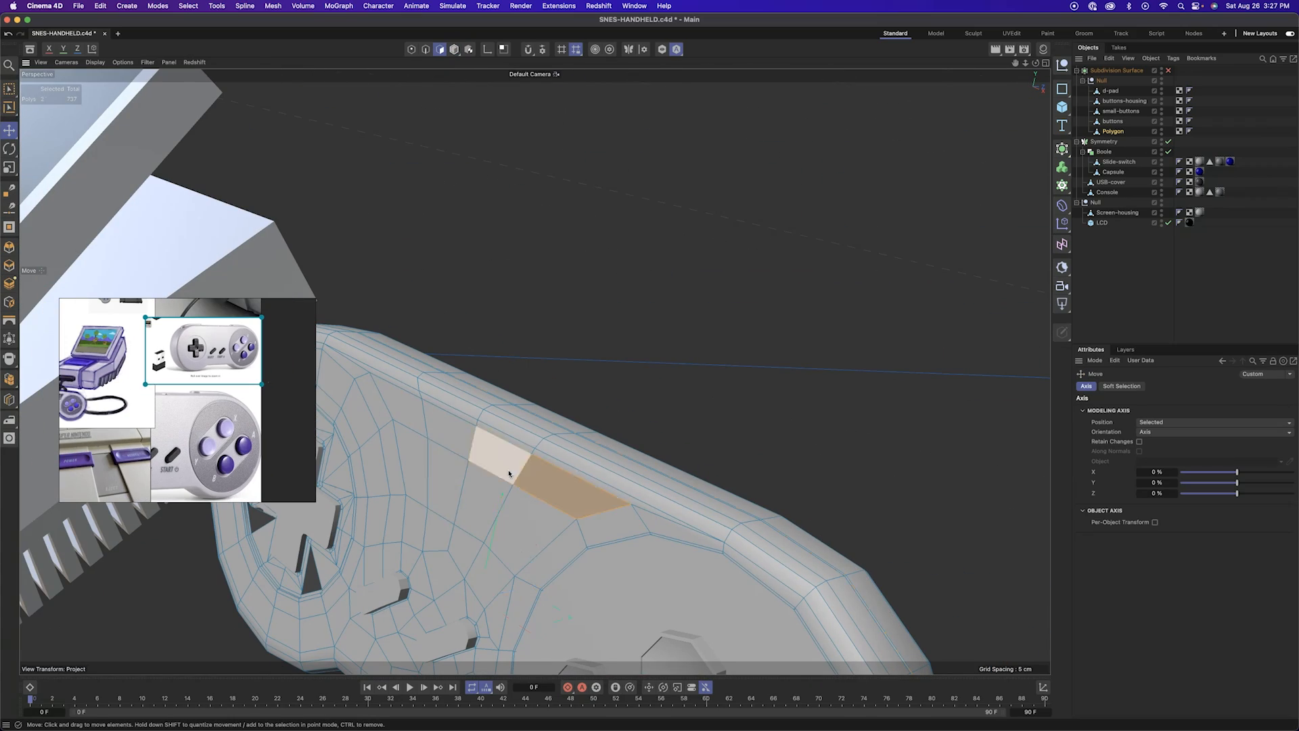
key(space)
Return to model mode and turn the controller's subdivision surface back on
scroll(539, 474, down, 8)
alt+drag(539, 534, 566, 464)
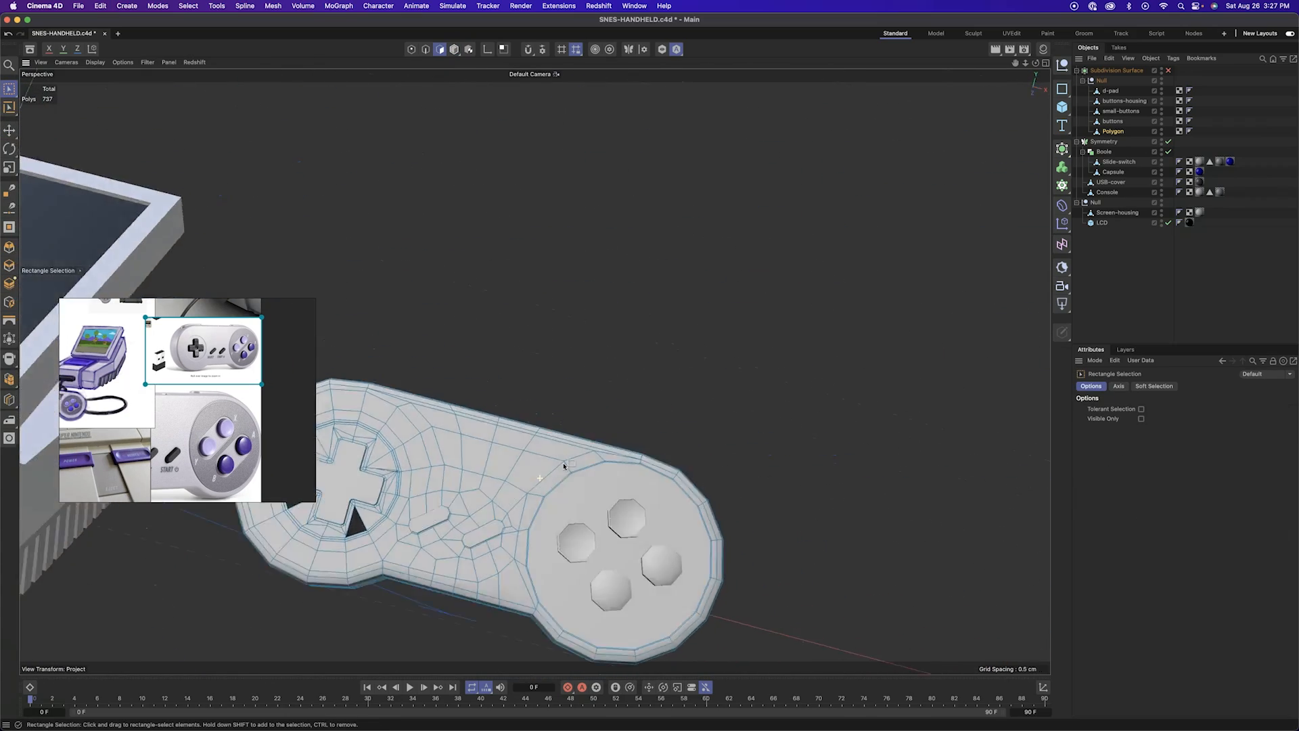
scroll(567, 462, up, 6)
click(454, 49)
alt+drag(469, 341, 450, 323)
click(1168, 70)
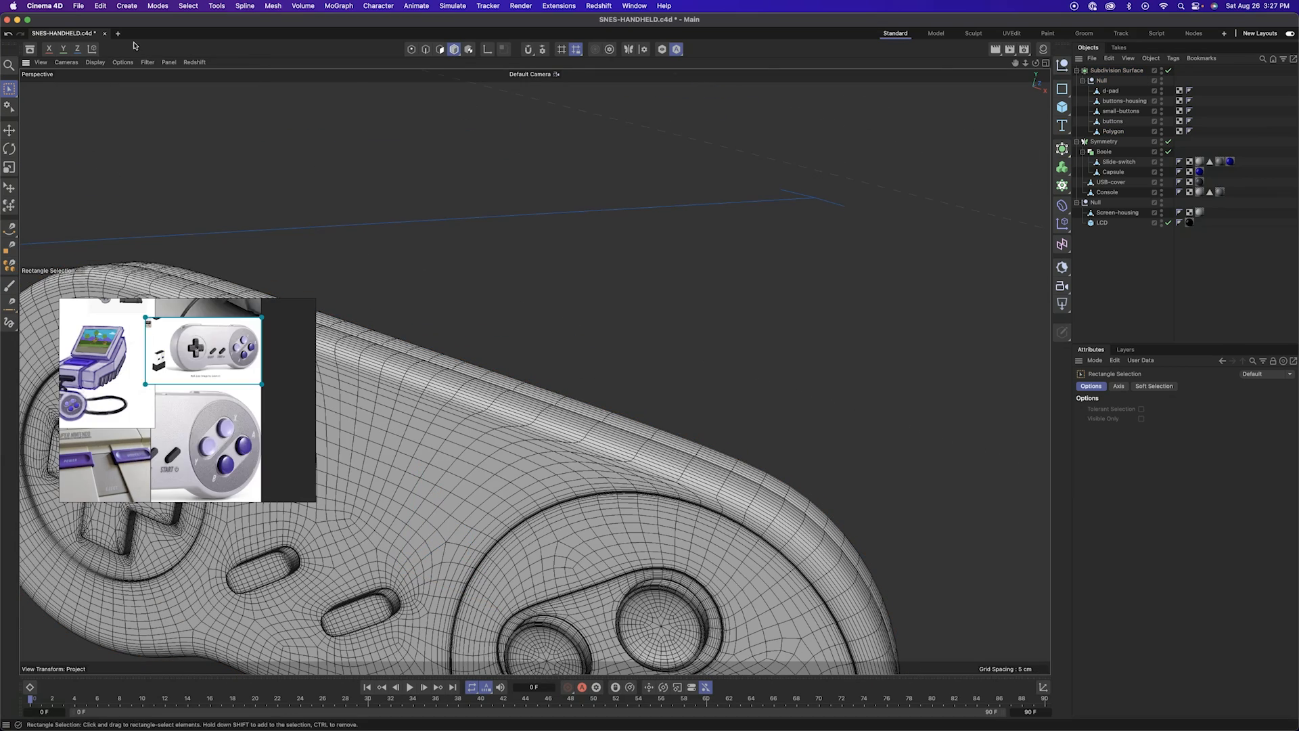
Switch the viewport display to Gouraud shading without wireframe lines and check the controller's surface
click(122, 63)
click(108, 79)
scroll(691, 406, down, 6)
alt+drag(690, 406, 609, 413)
Turn off subdivision, loop-select the seam groove's edges on the controller body and bevel them as solid by about 0.045 cm
click(1168, 70)
click(1114, 132)
click(440, 49)
click(426, 49)
scroll(779, 477, up, 6)
double_click(607, 393)
key(u)
key(l)
scroll(569, 398, up, 3)
alt+drag(656, 473, 628, 452)
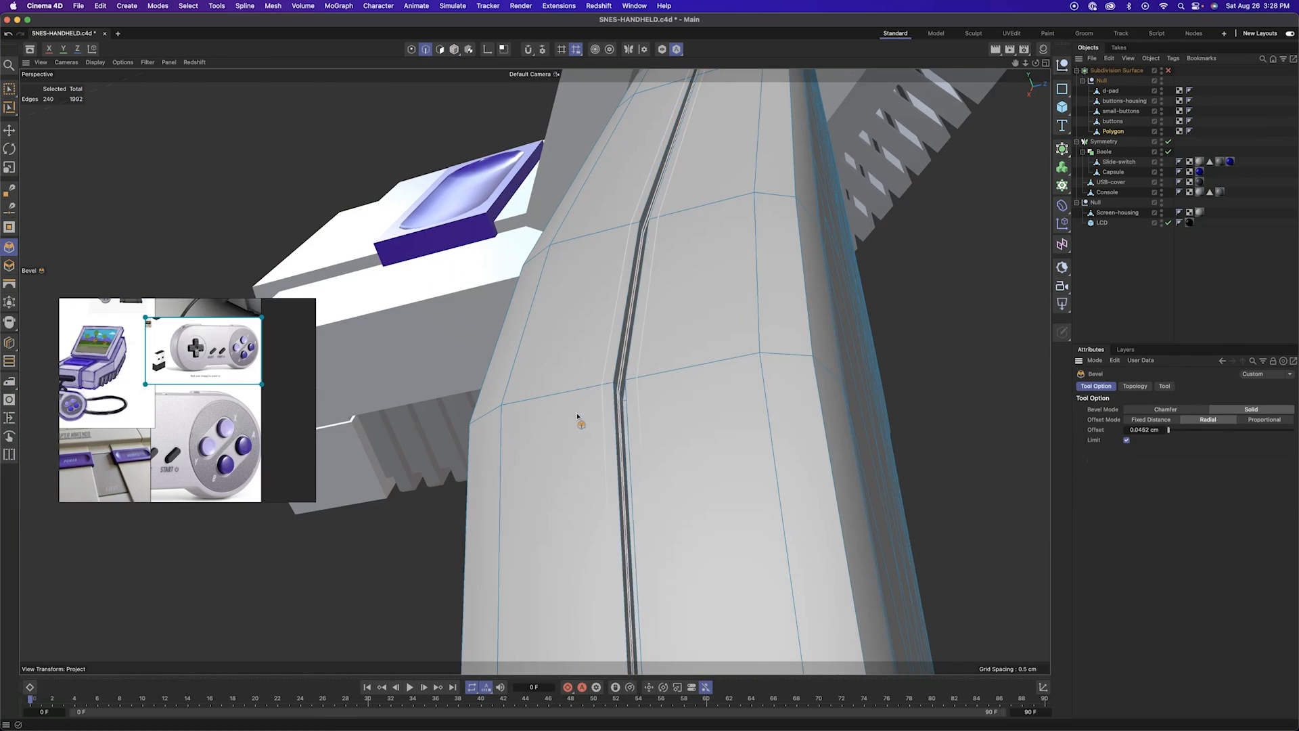
Switch from edge editing to whole-model mode and enable the Subdivision Surface on the controller
alt+drag(820, 407, 670, 454)
scroll(756, 378, down, 10)
alt+drag(756, 378, 843, 530)
click(454, 49)
click(673, 371)
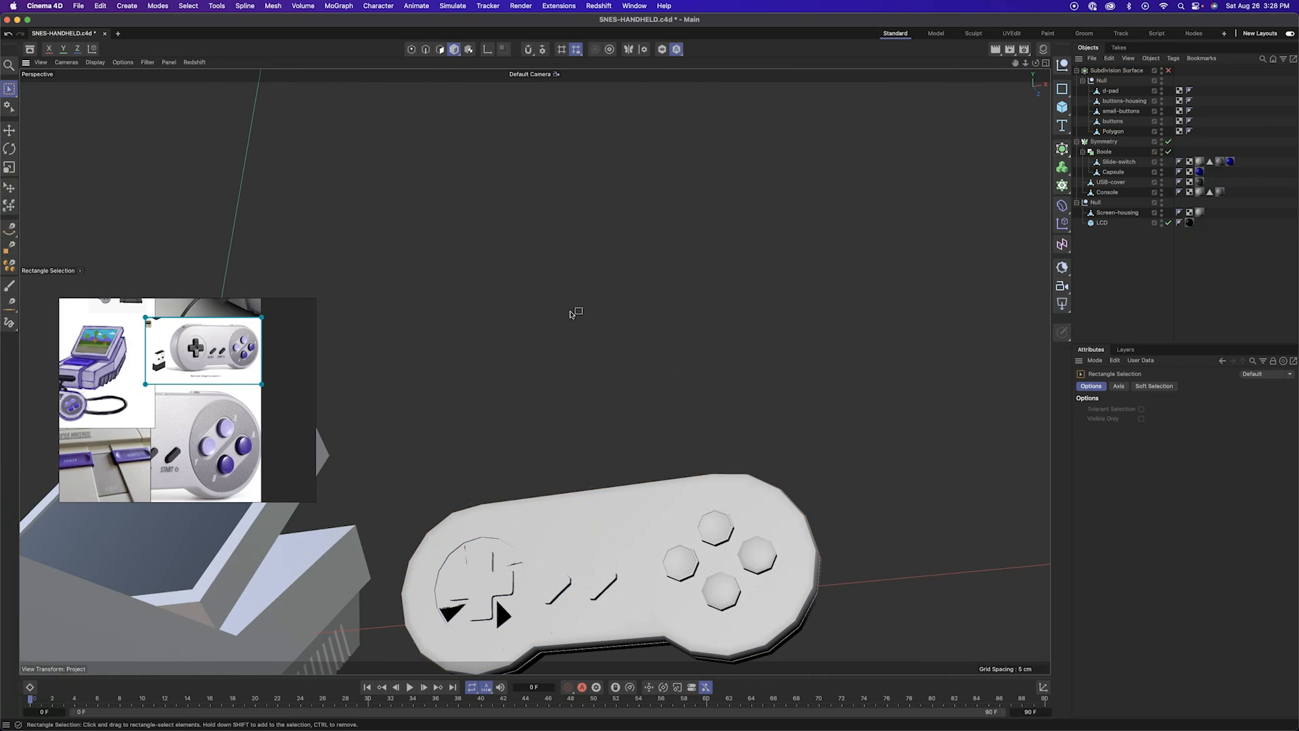
click(1168, 71)
scroll(688, 600, down, 5)
alt+drag(688, 601, 613, 565)
Lighten the base colour of the light-Purple material to a pale violet
right_click(612, 564)
click(579, 555)
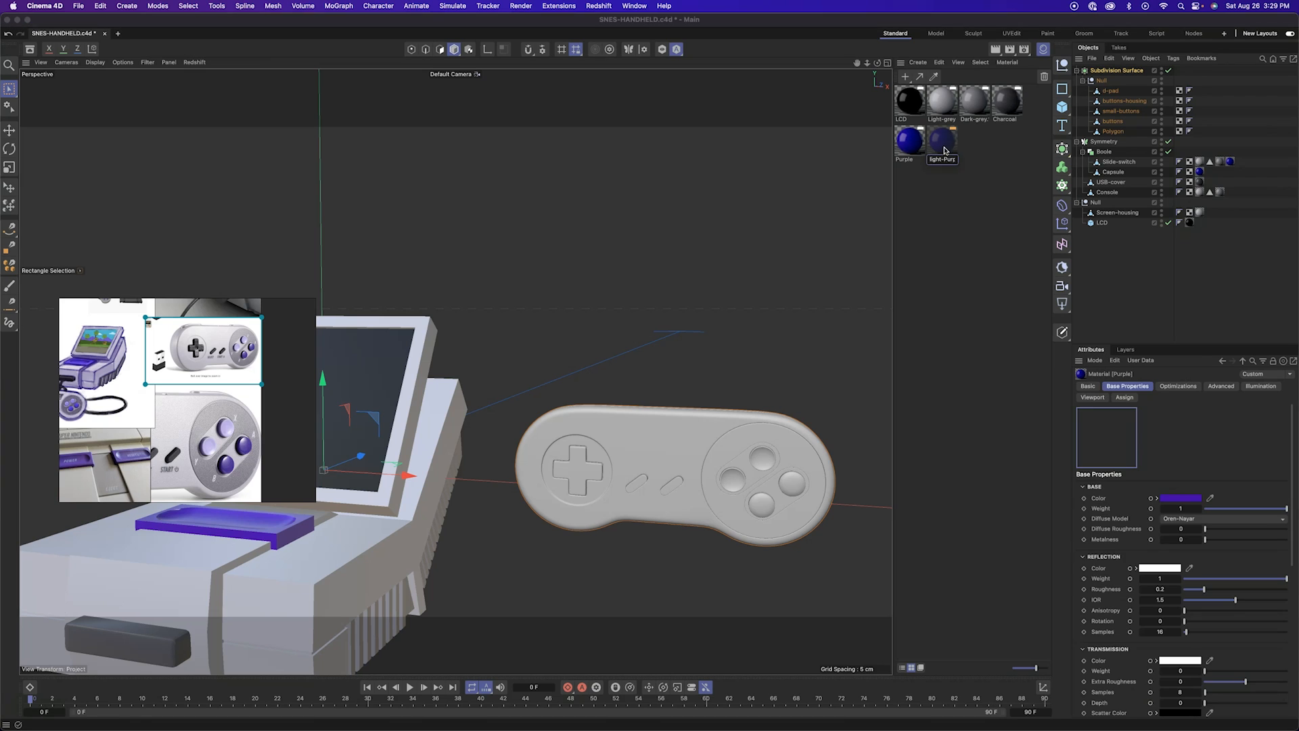
click(944, 142)
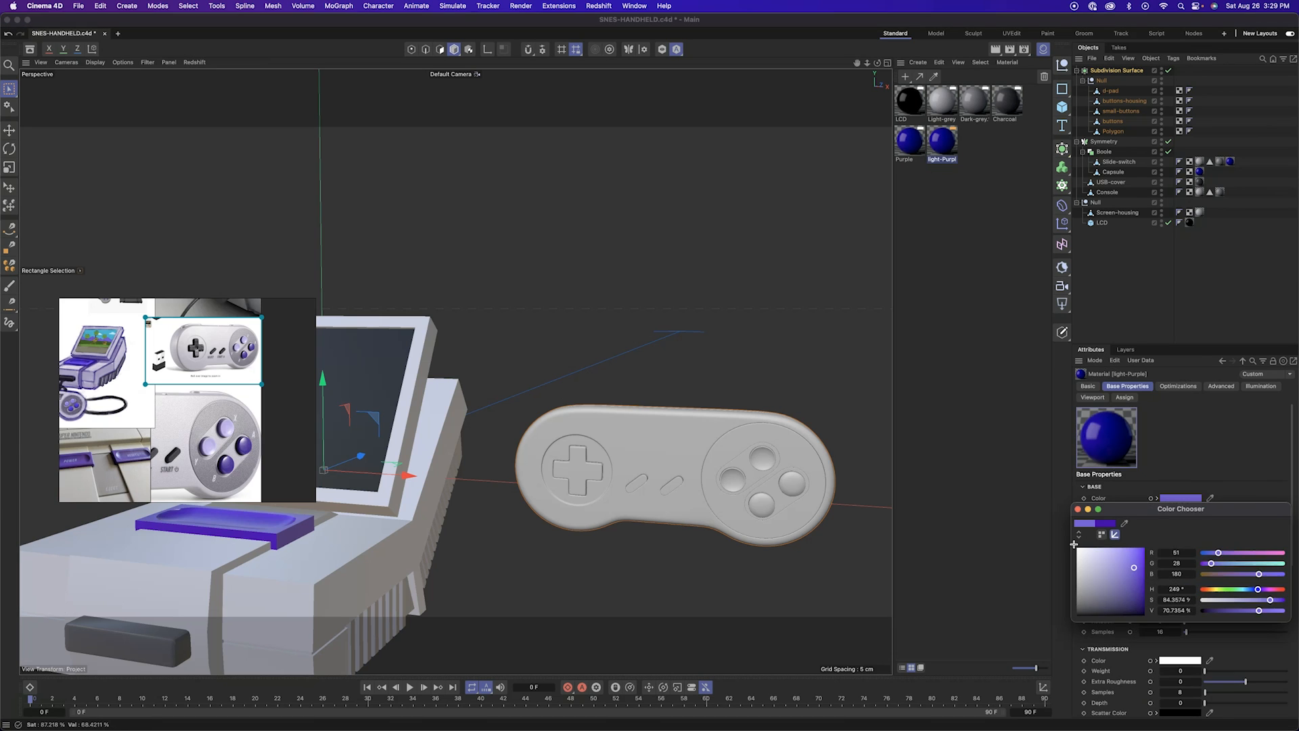
click(924, 404)
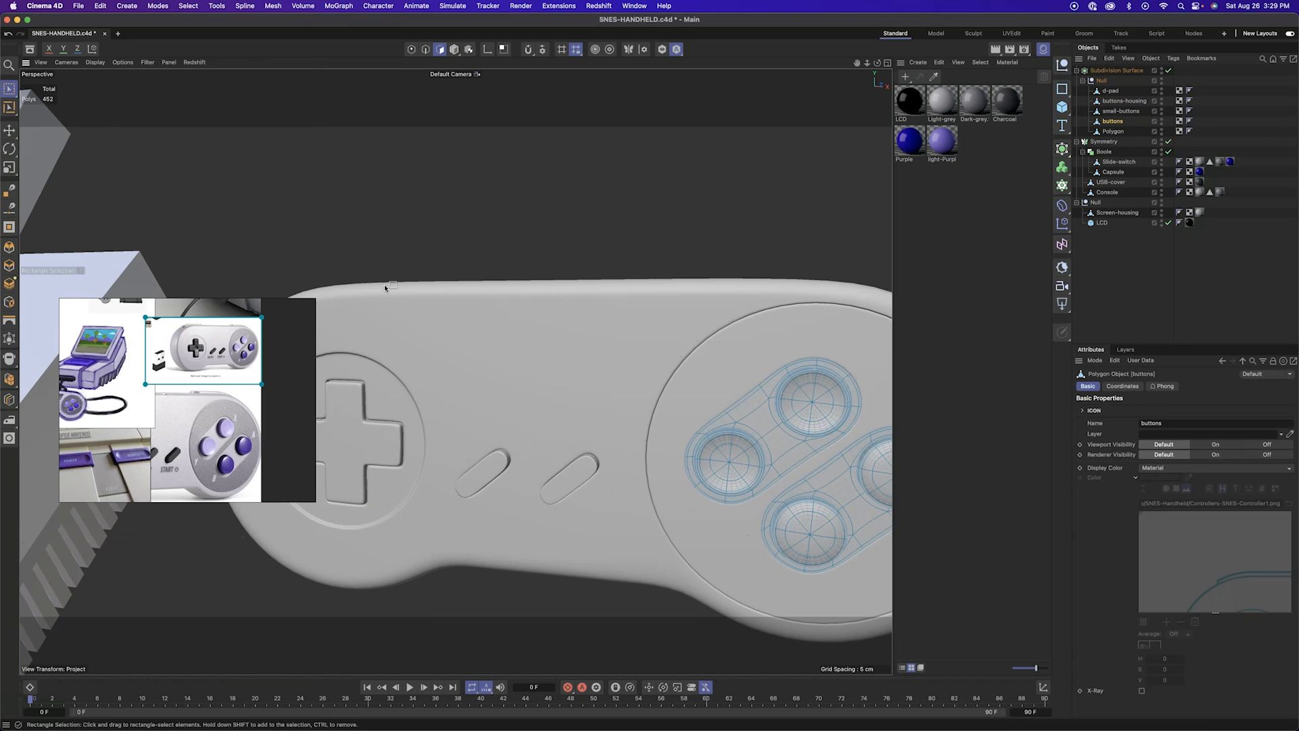
Select the polygons of the controller's two concave buttons and store them as a selection named Light-Purp
drag(812, 402, 731, 460)
click(188, 5)
click(230, 406)
double_click(1145, 424)
text(Li)
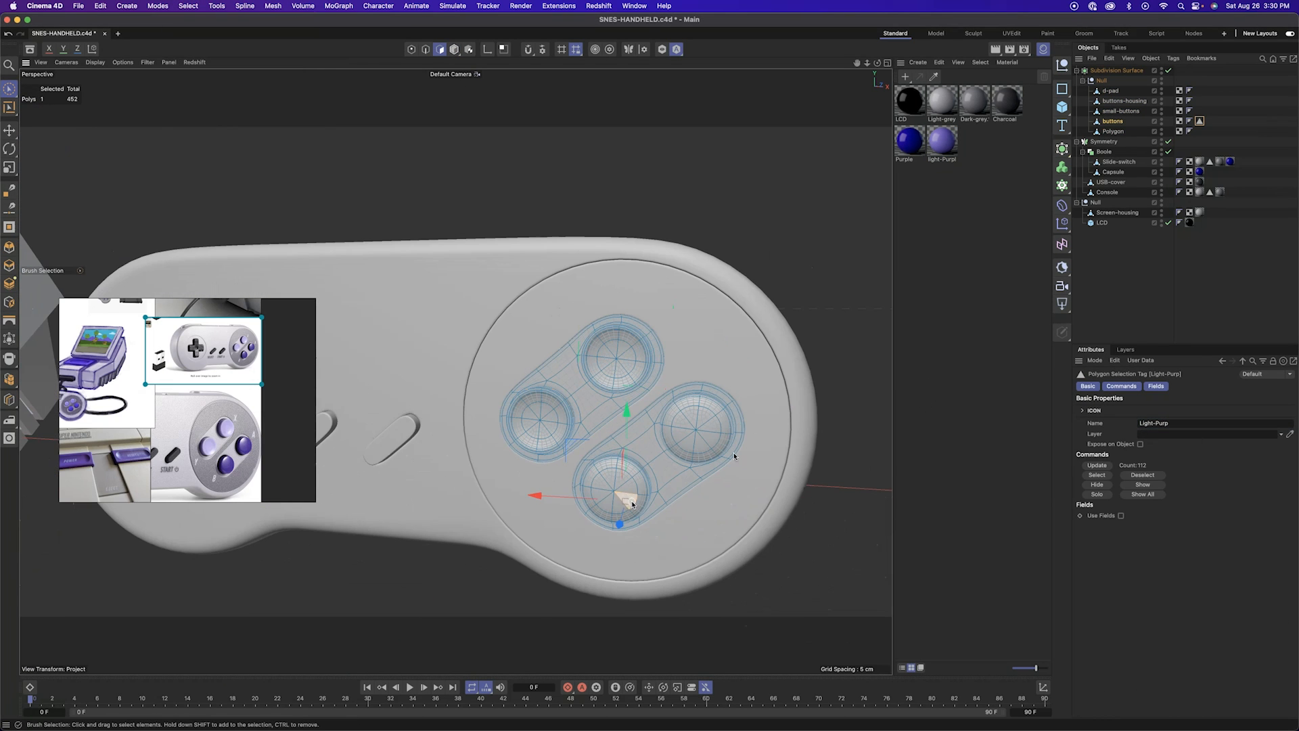
Select the polygons of the two convex buttons and store them as a separate polygon selection
drag(617, 488, 698, 426)
click(189, 5)
click(232, 211)
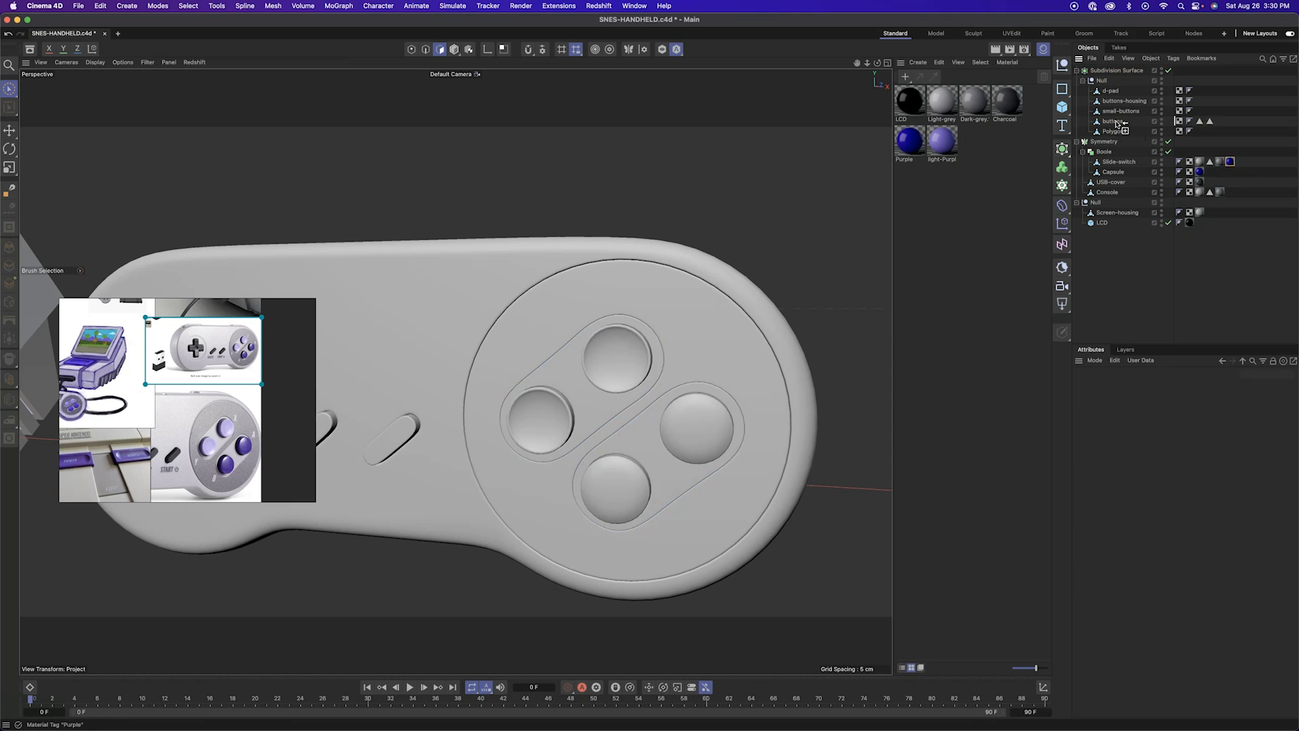
Apply the light-Purple and Purple materials to the buttons object, restricting Purple to the purp selection
drag(1118, 123, 1194, 420)
scroll(609, 339, down, 4)
alt+drag(575, 304, 671, 279)
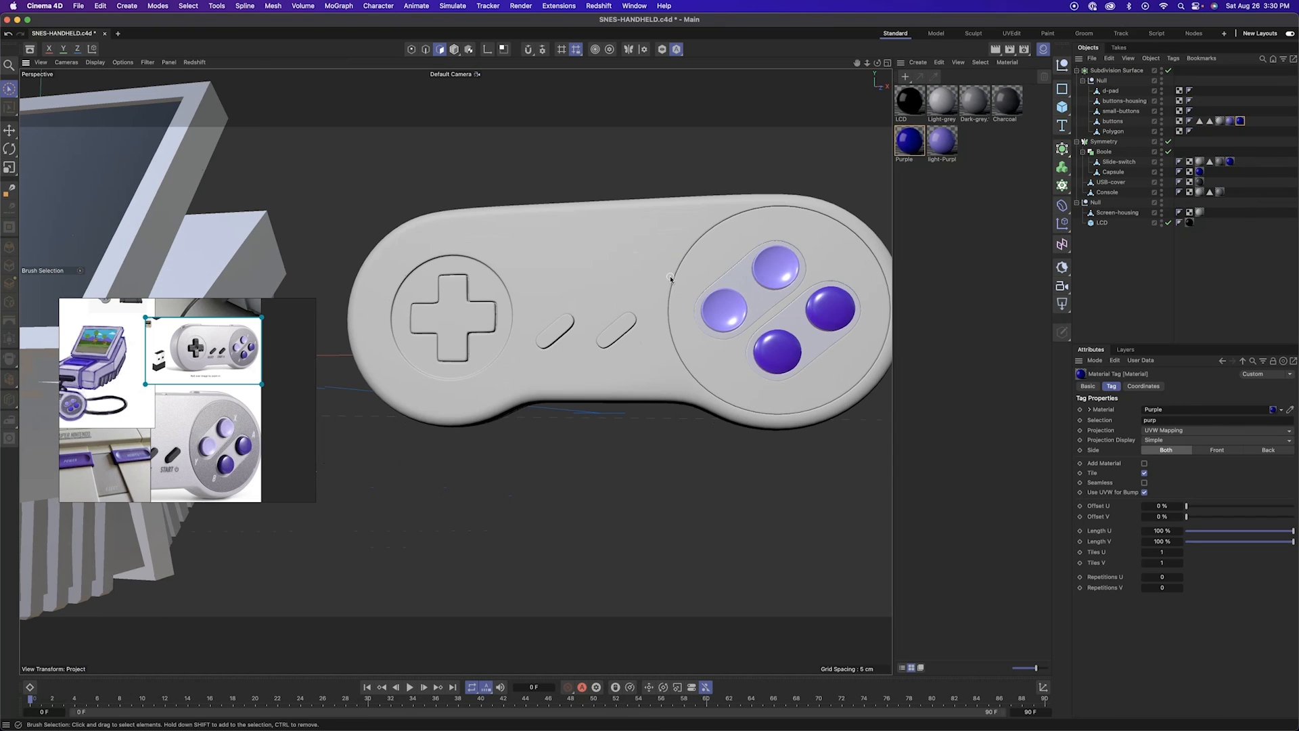
Rename the controller's Polygon object control-body
double_click(1113, 131)
text(control)
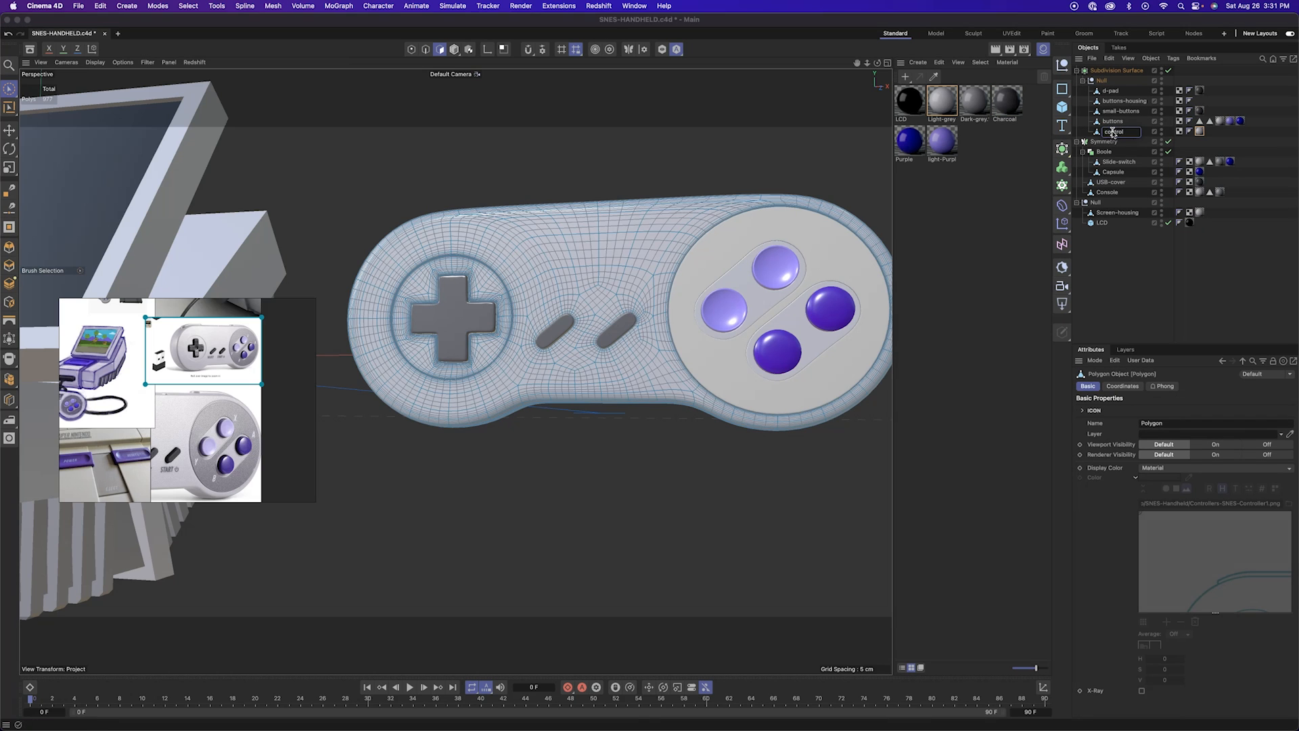
text(-body)
key(Return)
key(Return)
Assign the Dark-grey.1 material to the buttons-housing object
drag(1035, 171, 1114, 102)
click(622, 507)
scroll(609, 420, down, 5)
alt+drag(609, 420, 626, 362)
scroll(636, 358, down, 4)
scroll(606, 335, up, 4)
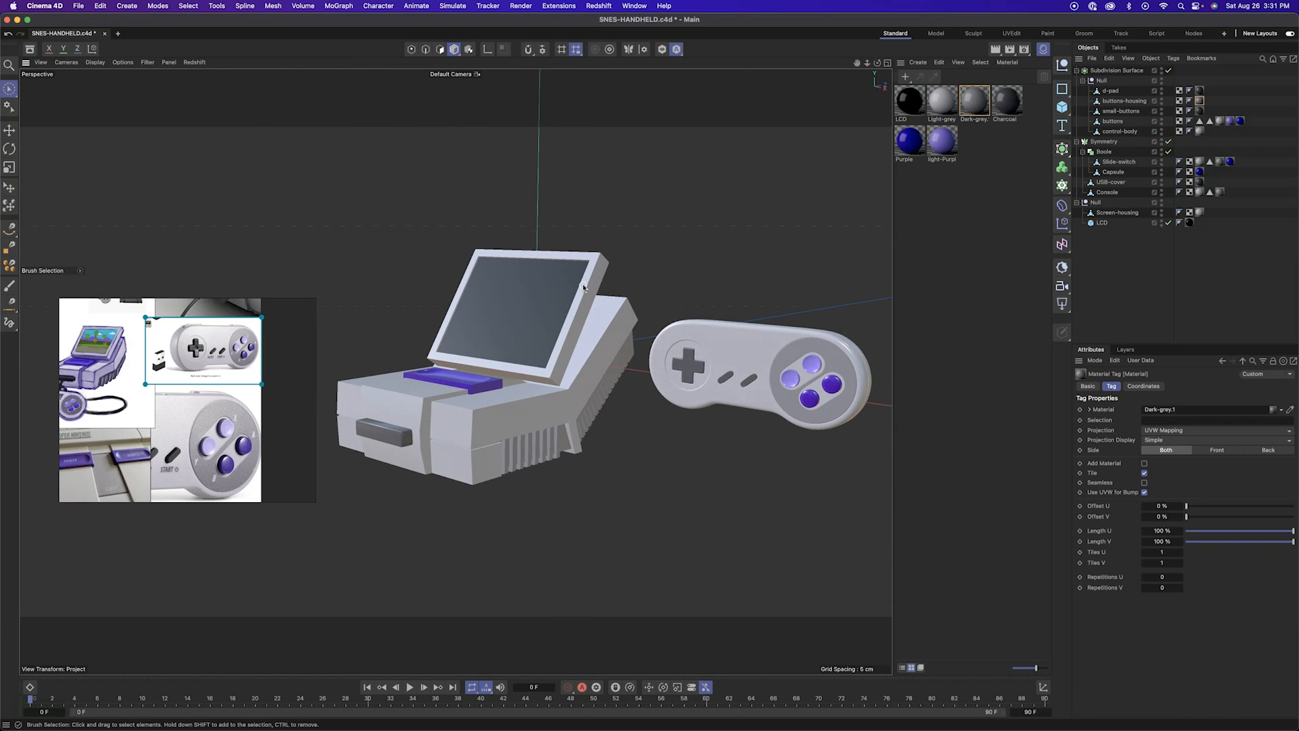
right_click(577, 282)
right_click(568, 281)
key(Escape)
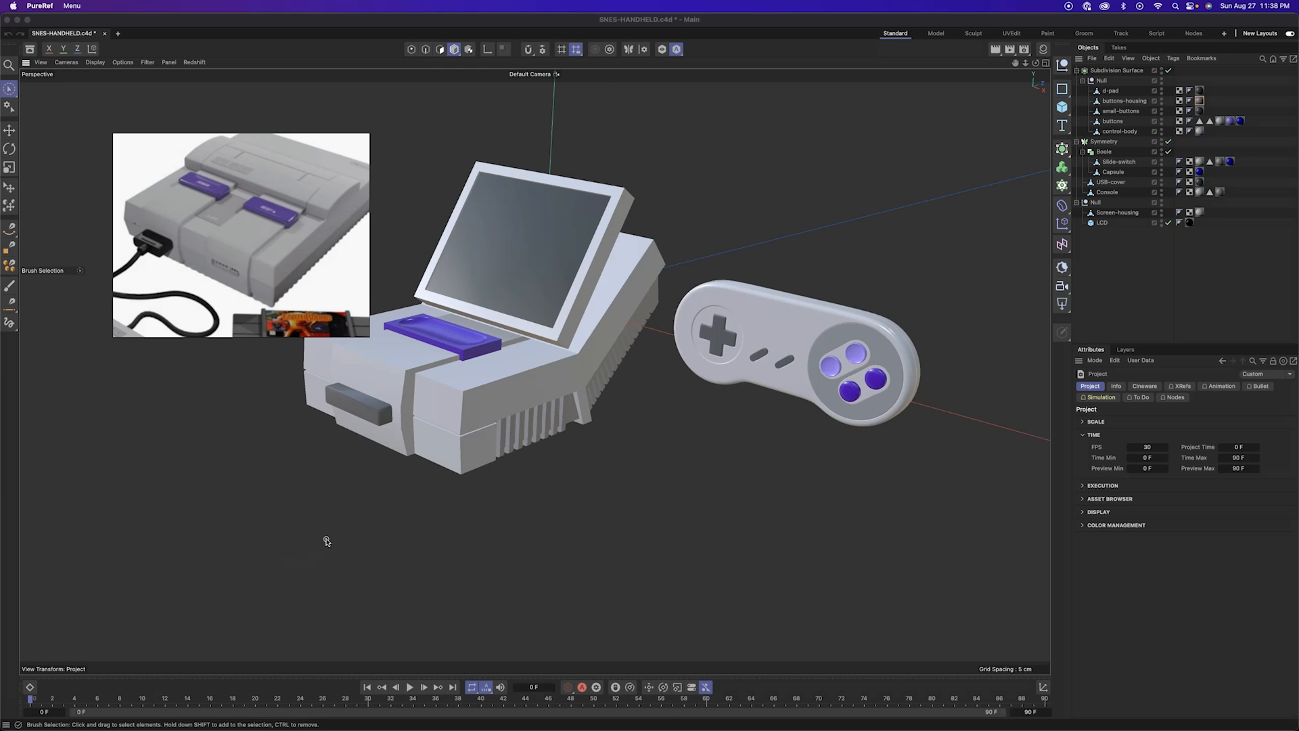
Isolate the Console object in the viewport with solo mode
scroll(489, 434, up, 5)
alt+drag(490, 434, 667, 379)
key(Return)
double_click(673, 440)
alt+drag(673, 441, 731, 389)
alt+middle_drag(731, 389, 605, 445)
key(v)
mouse_move(580, 461)
click(632, 391)
alt+drag(557, 485, 474, 494)
Select the edge loops along the console's outer corners, front box and bend in edge mode
key(Return)
key(Return)
key(e)
double_click(463, 496)
alt+drag(530, 612, 444, 575)
alt+drag(660, 364, 829, 369)
alt+drag(552, 580, 541, 535)
shift+double_click(576, 434)
alt+drag(696, 538, 610, 502)
shift+double_click(728, 512)
alt+drag(768, 458, 798, 418)
shift+double_click(740, 359)
shift+click(739, 358)
shift+click(798, 419)
shift+click(491, 493)
Bevel the selected console edges with a fixed 0.1 cm offset and 2 subdivisions
alt+drag(491, 493, 606, 490)
key(m)
key(s)
drag(573, 421, 584, 420)
click(1164, 441)
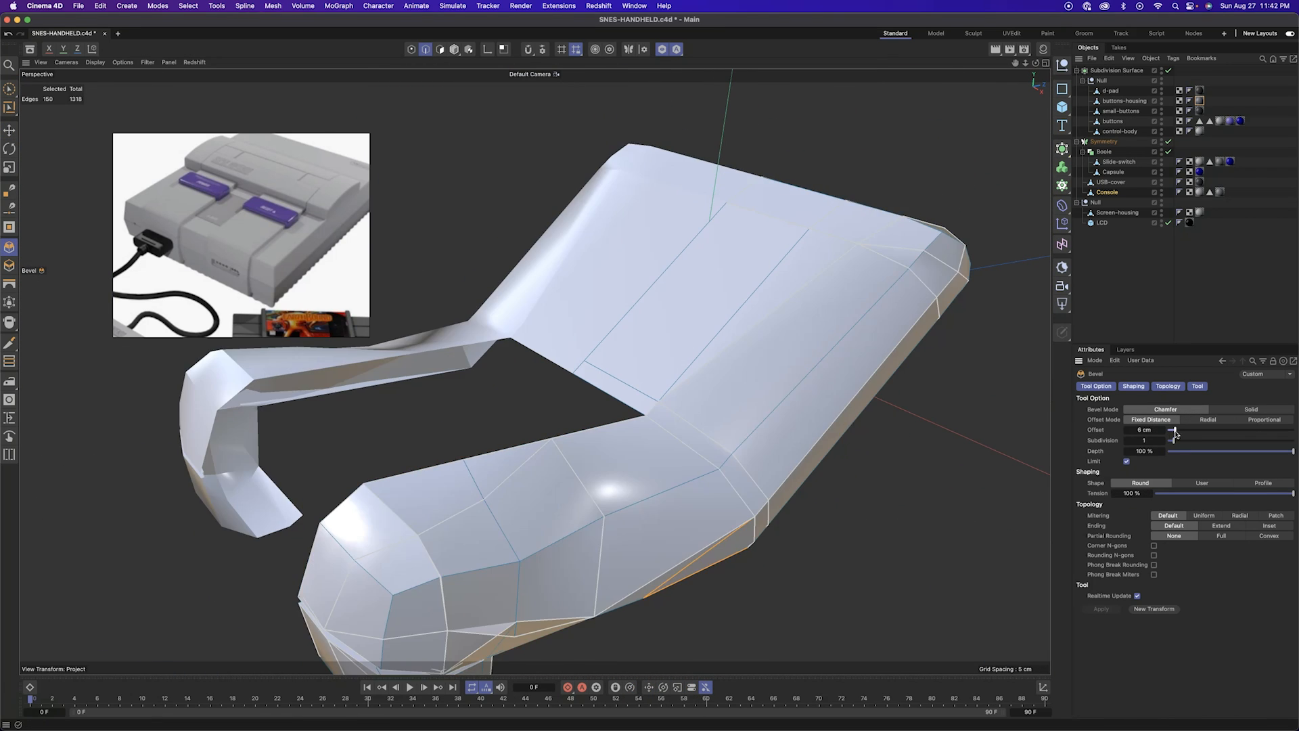
click(1153, 431)
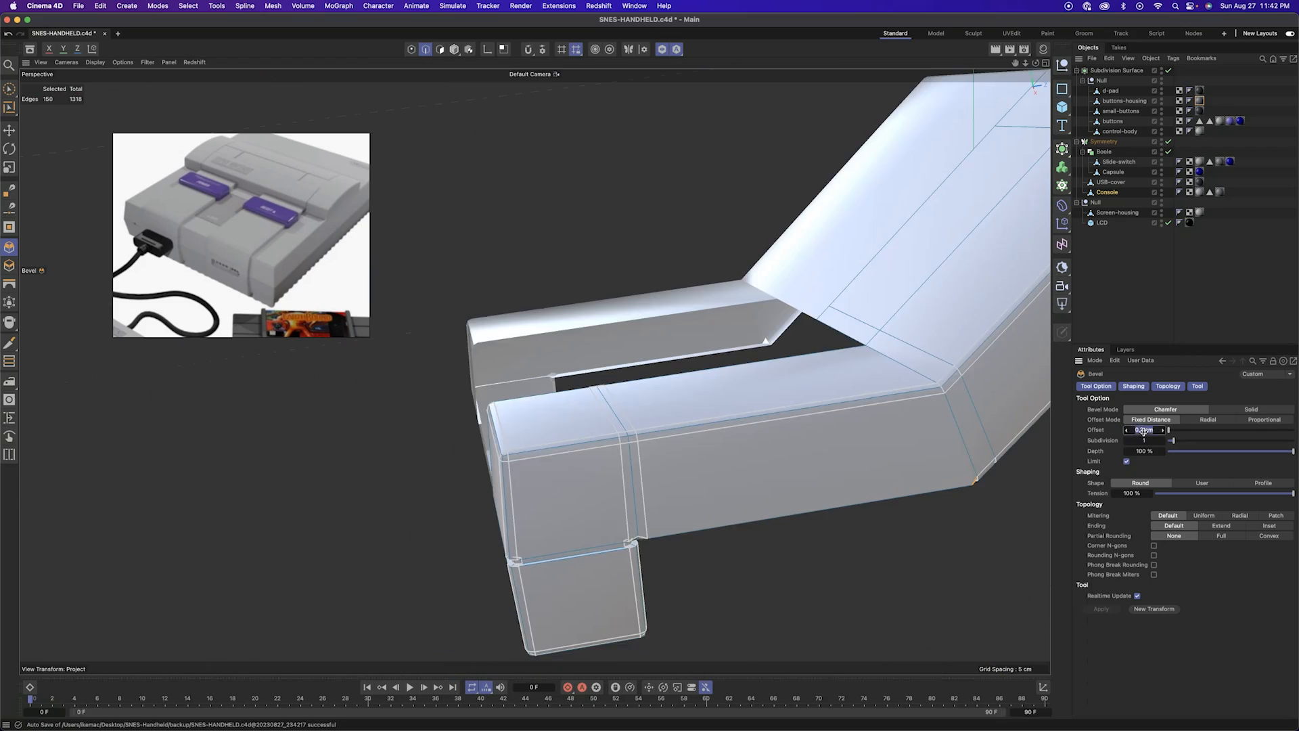
click(1161, 442)
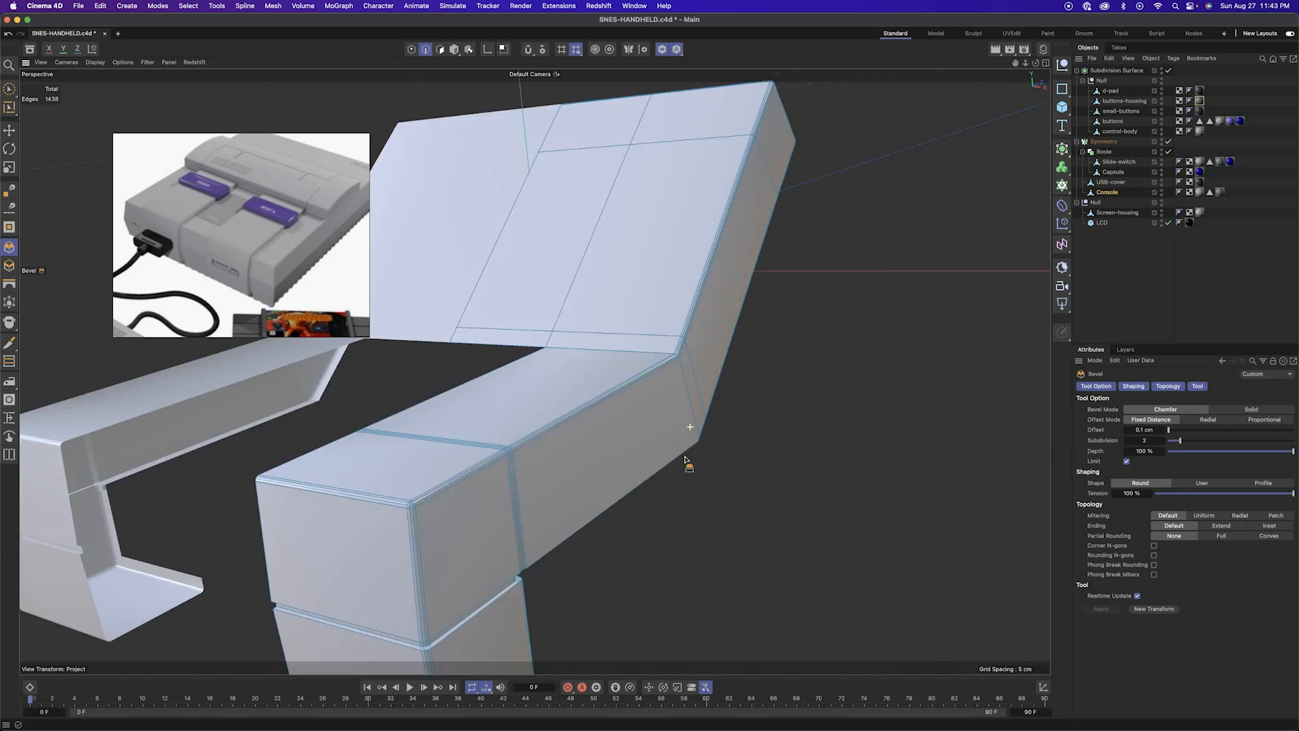
Select the slanted edges on the console's side where the body bends upward
key(e)
click(691, 427)
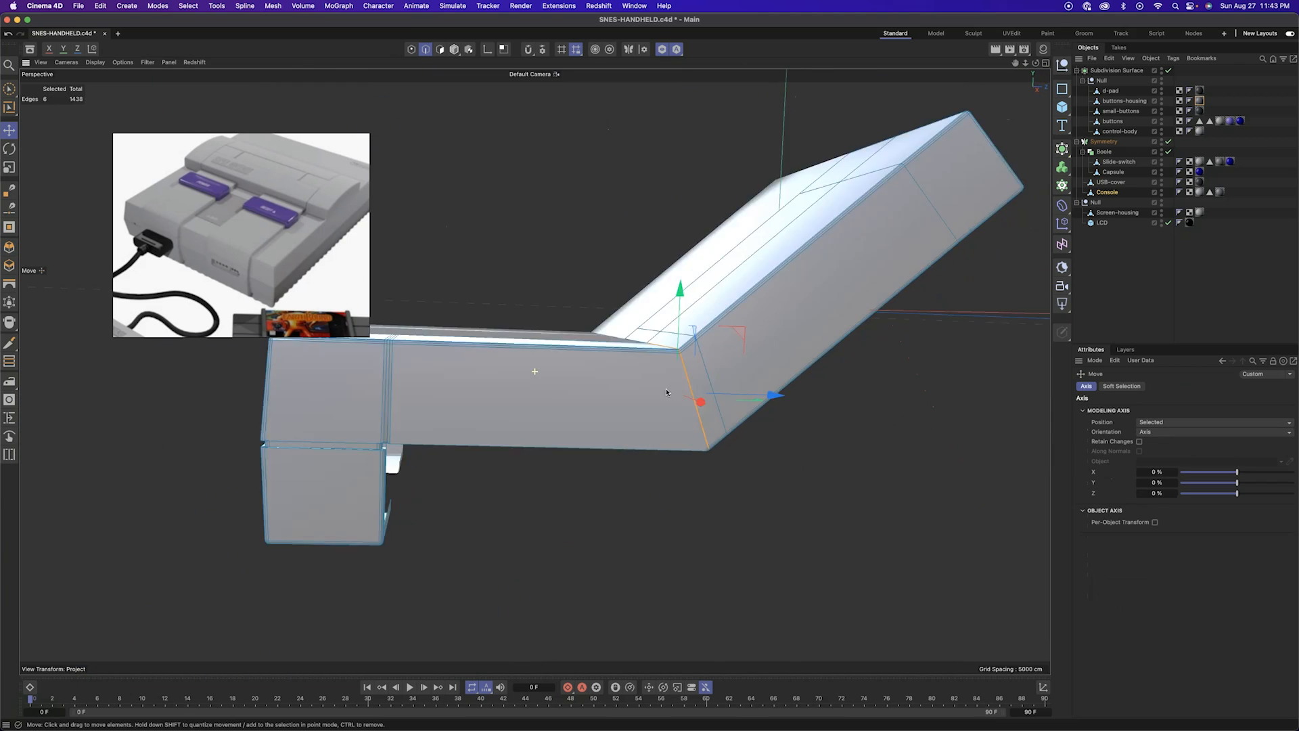
alt+drag(668, 392, 150, 389)
click(160, 443)
Cut connecting edges with the Polygon Pen on the console arm's underside beside the front box
key(m)
key(e)
alt+drag(160, 443, 550, 472)
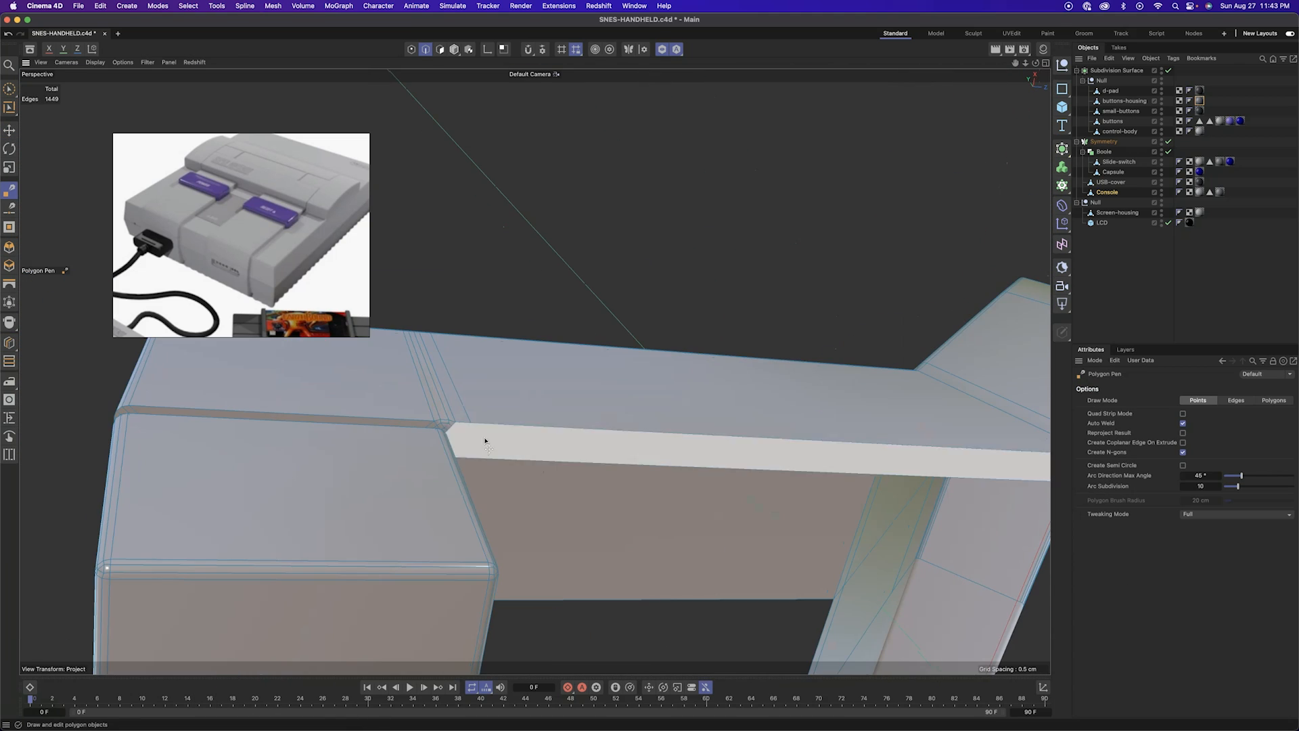
click(646, 451)
alt+drag(646, 451, 531, 296)
click(532, 276)
Connect the points at the underside corner of the console's bend with the Polygon Pen
mouse_move(567, 463)
alt+mouse_down()
mouse_move(597, 506)
mouse_move(598, 570)
mouse_move(667, 530)
mouse_move(629, 546)
alt+mouse_up()
click(598, 515)
click(598, 507)
click(598, 571)
ctrl+click(609, 511)
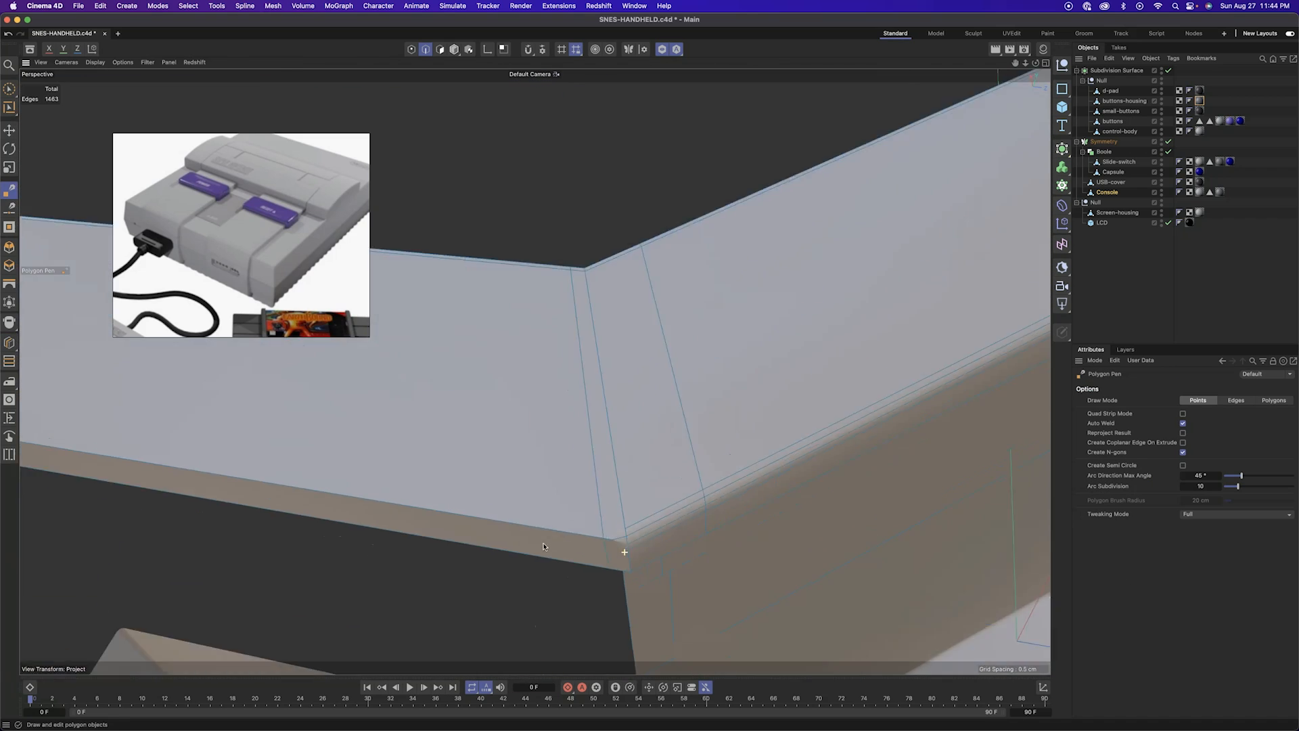
Round the arm's lower edge up to the bend and bridge its corner with a Polygon Pen cut
scroll(629, 546, down, 5)
key(space)
scroll(549, 547, up, 5)
alt+drag(550, 547, 595, 568)
key(m)
key(e)
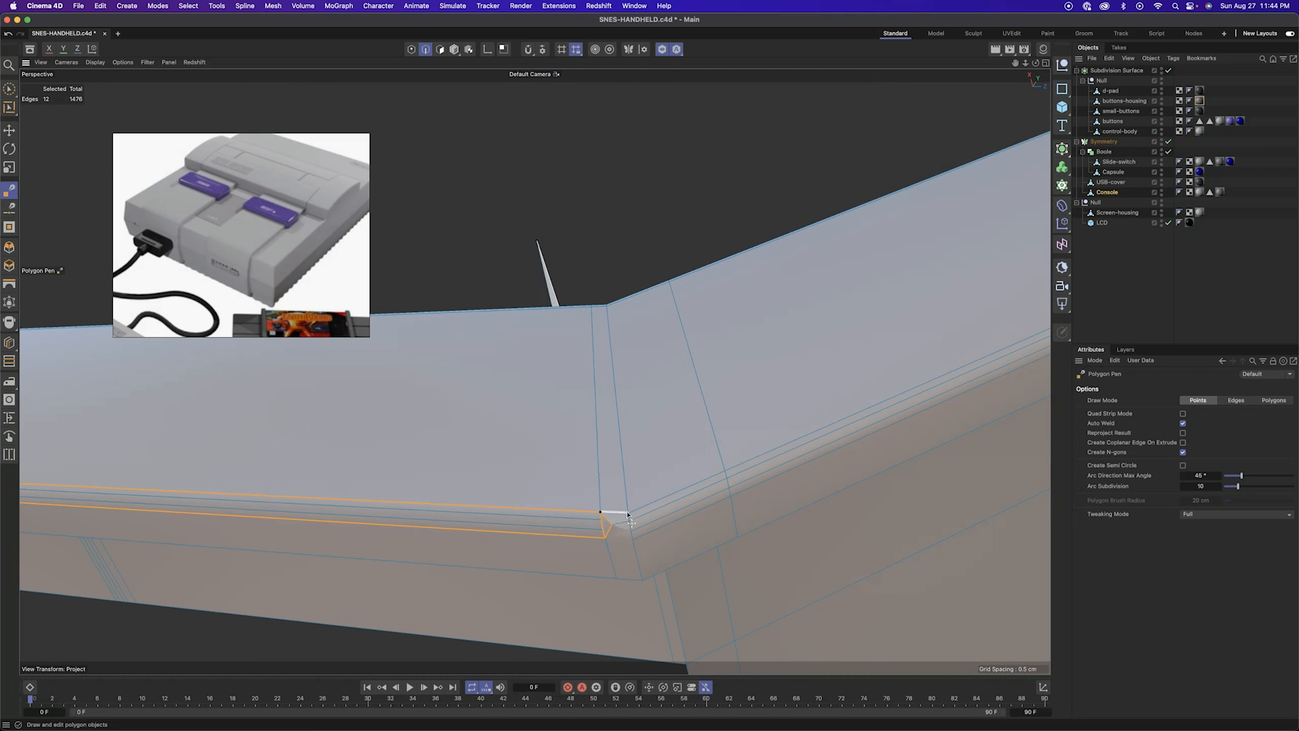
scroll(613, 520, up, 5)
alt+drag(613, 520, 629, 541)
Remove stray edges at the bend's lower corner and continue the rounded edge across it with the Polygon Pen
key(space)
click(623, 561)
shift+click(620, 530)
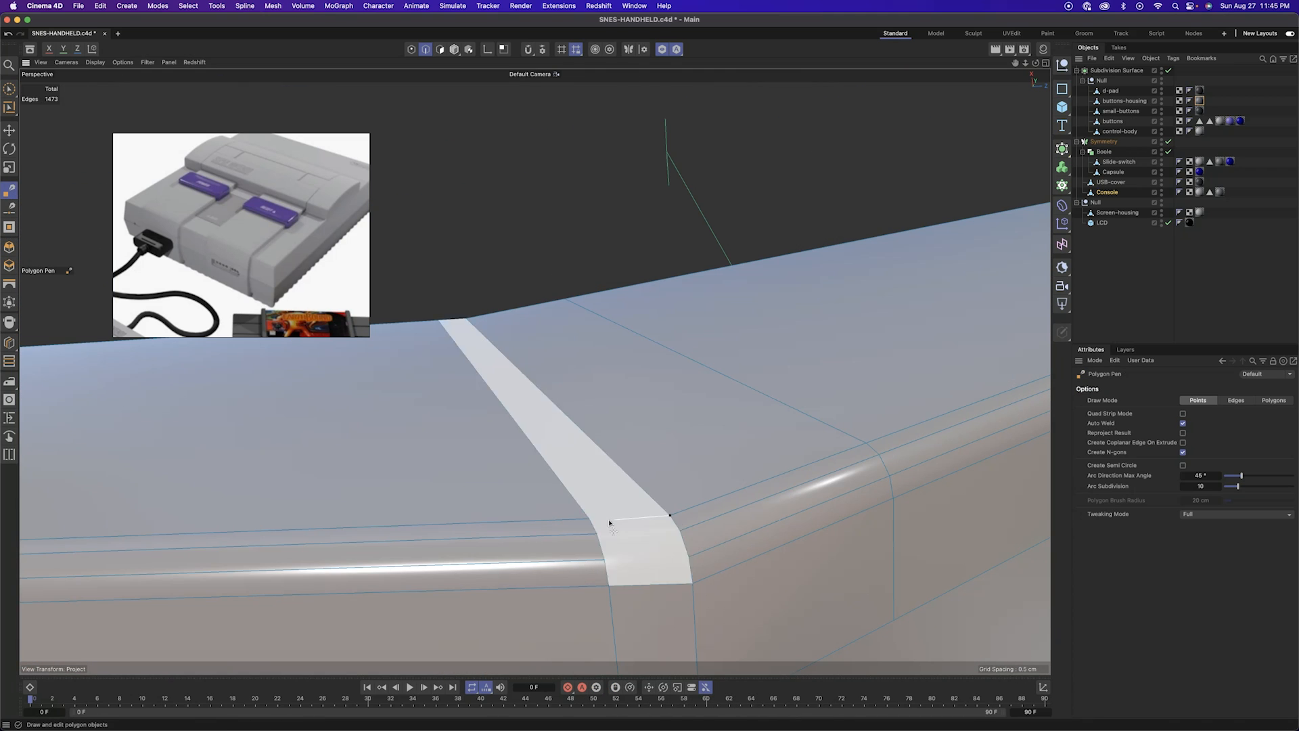
scroll(597, 528, up, 5)
alt+drag(563, 517, 546, 566)
alt+drag(614, 445, 690, 448)
scroll(690, 449, down, 10)
Select and delete the stray edges around the inner corner where the arm meets the front box
alt+drag(562, 409, 684, 406)
scroll(801, 398, up, 5)
scroll(684, 406, up, 5)
key(space)
right_click(595, 369)
mouse_move(574, 347)
mouse_down()
mouse_move(595, 369)
mouse_move(613, 325)
mouse_up()
click(541, 623)
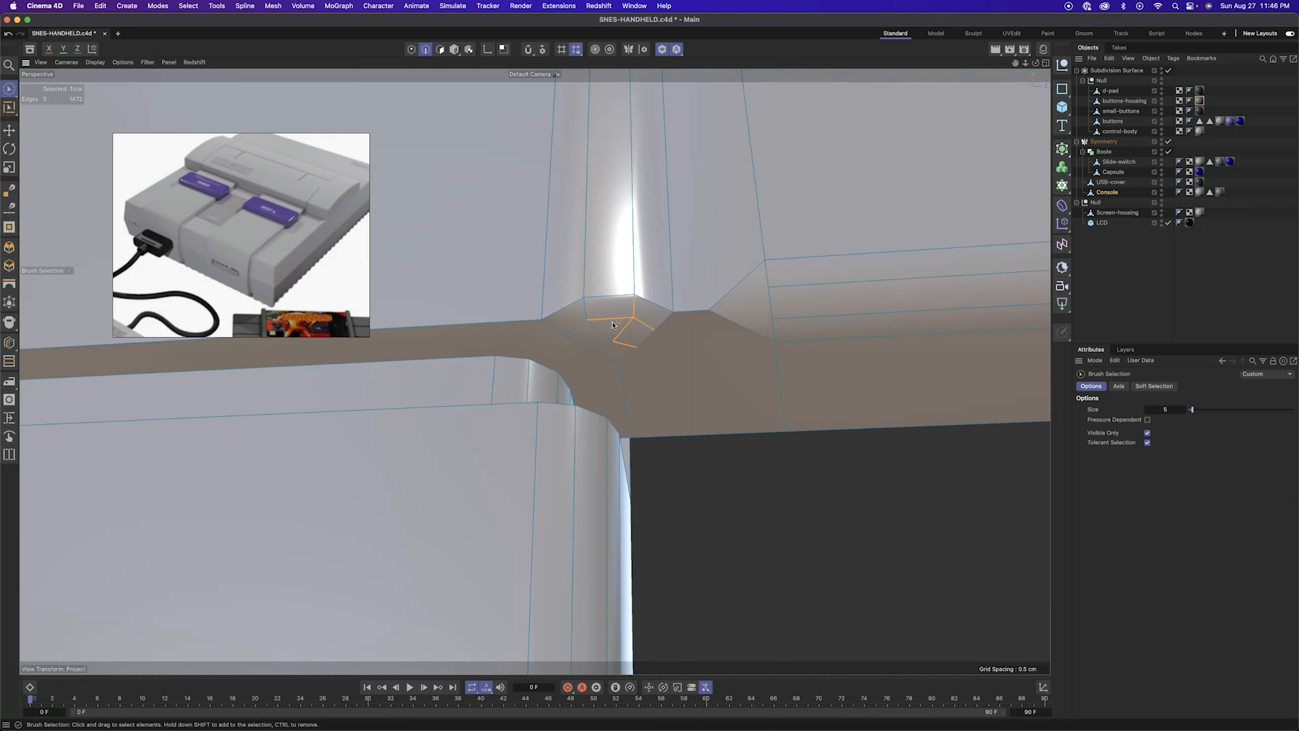
key(BackSpace)
alt+drag(739, 516, 793, 569)
alt+drag(661, 572, 582, 474)
click(668, 544)
key(BackSpace)
Delete the polygon lining the groove between the front box and the upper body
key(e)
double_click(551, 424)
alt+drag(551, 424, 669, 346)
key(Return)
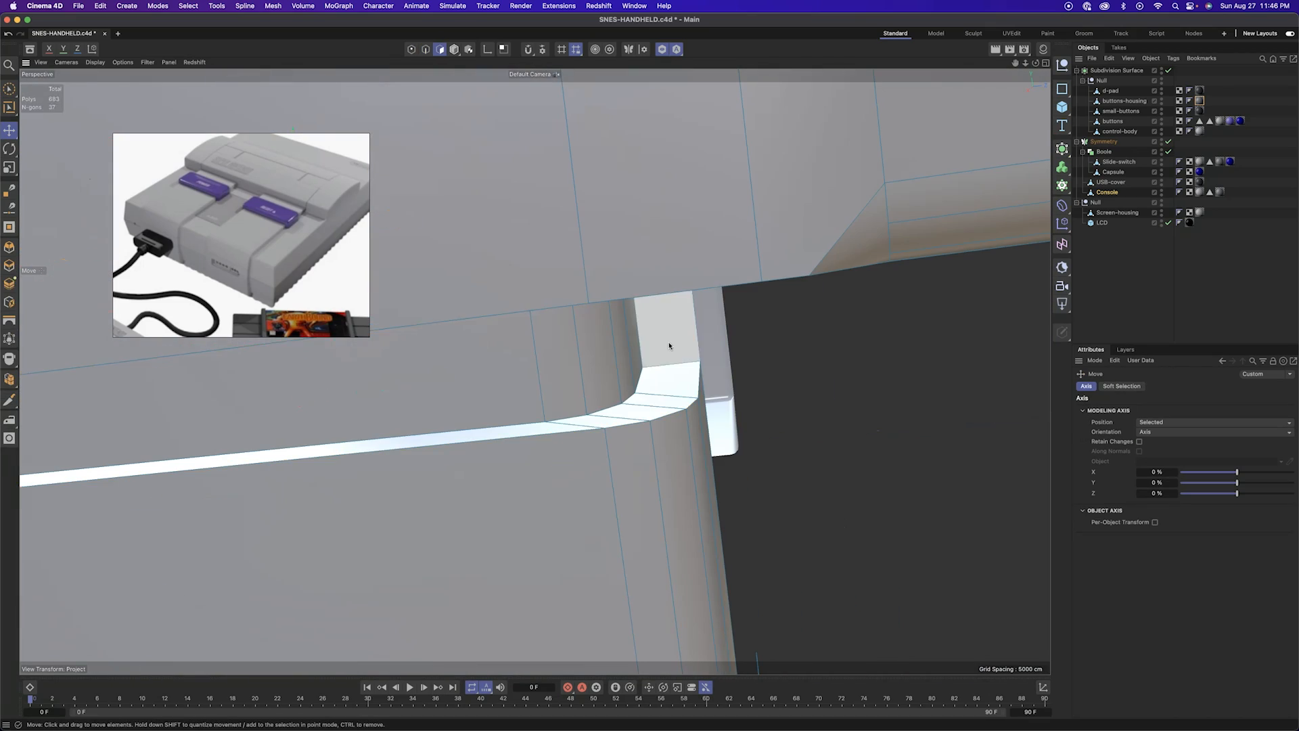
click(669, 346)
key(BackSpace)
Try to bevel the edges around the groove above the front box
key(Return)
alt+drag(455, 319, 623, 365)
key(m)
key(s)
click(1104, 609)
Remove the extra side edge next to the arm's rounded edge and connect the groove's corner points with the Polygon Pen
alt+drag(565, 513, 495, 456)
alt+drag(658, 449, 805, 359)
key(space)
click(805, 358)
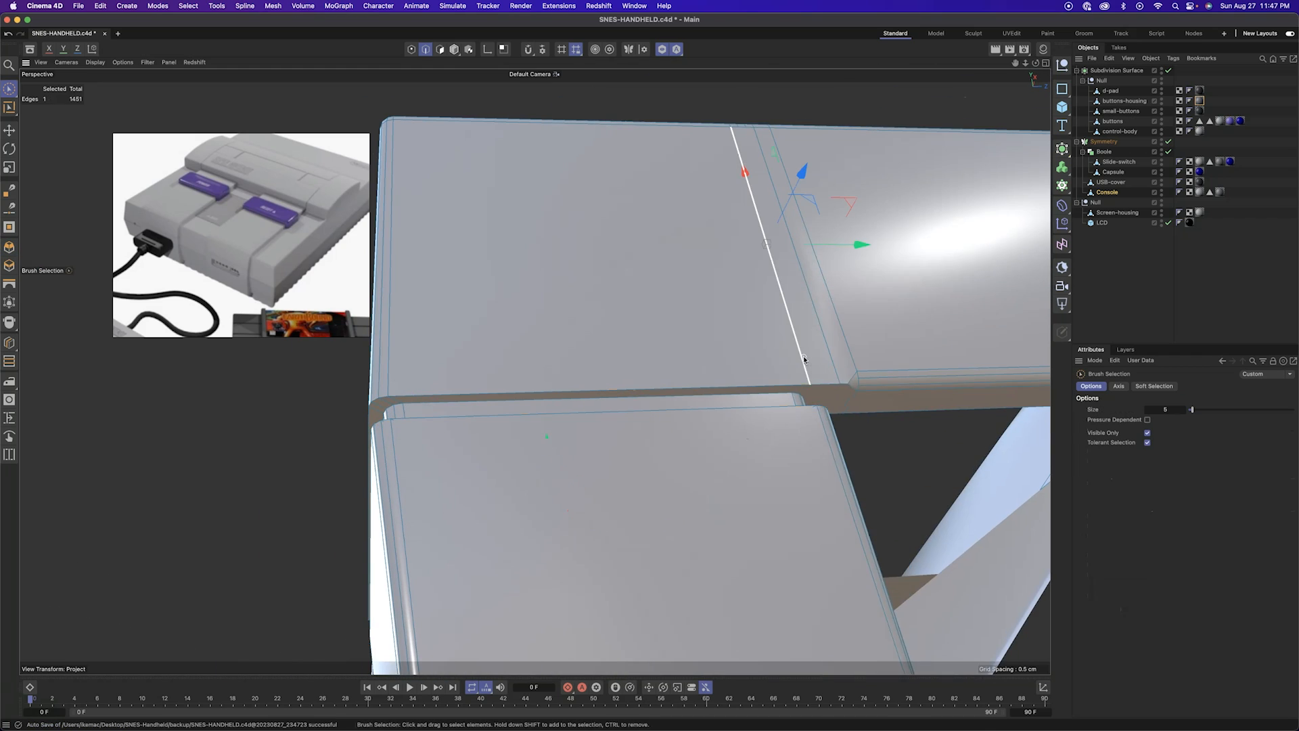
click(411, 50)
alt+drag(676, 284, 873, 372)
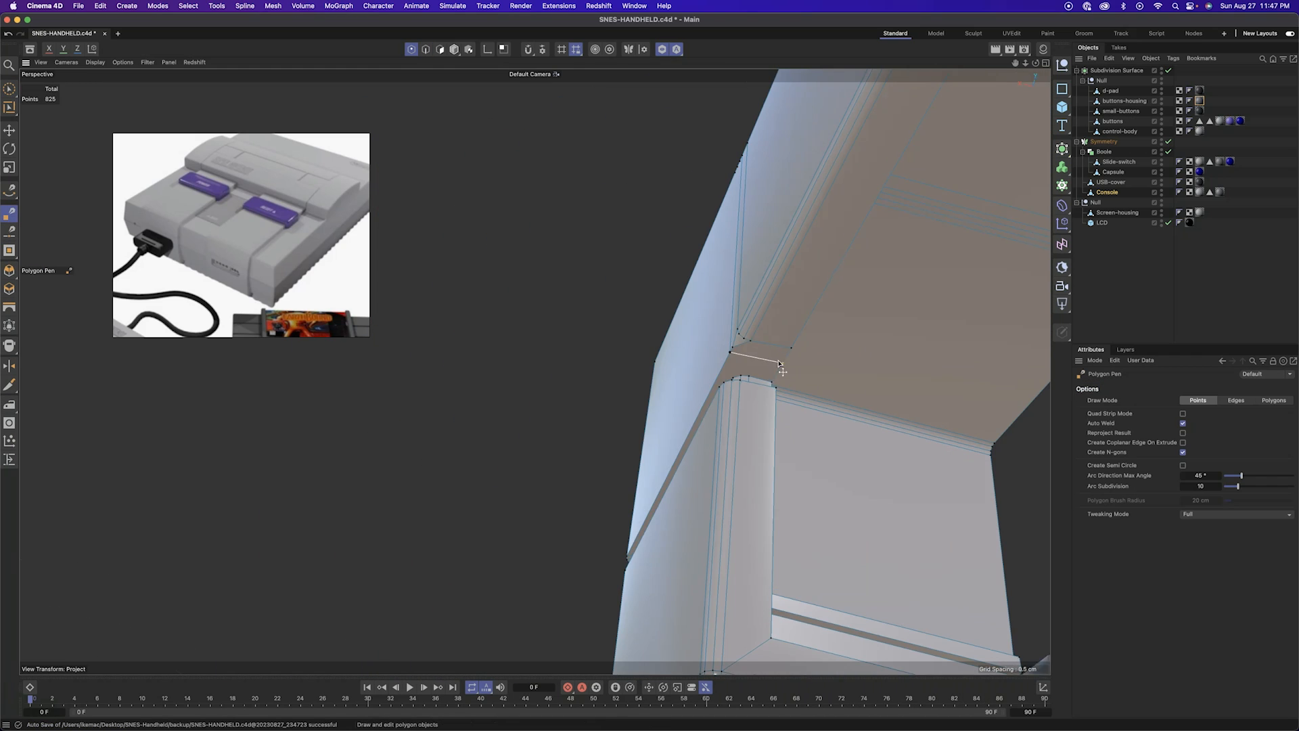
alt+drag(702, 409, 560, 473)
Bevel the upper and lower edge loops of the groove with a 0.1 cm offset and 2 subdivisions
key(e)
double_click(561, 430)
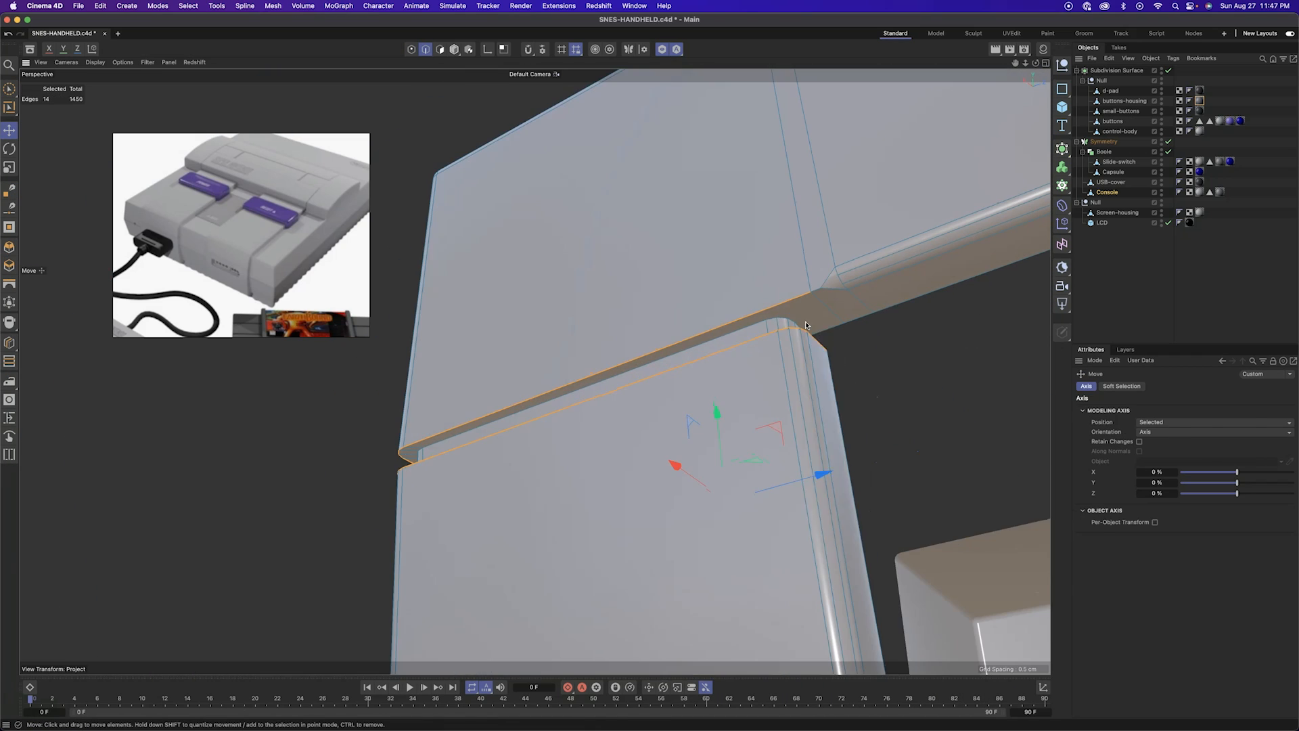
key(m)
key(s)
drag(806, 326, 829, 325)
alt+drag(829, 326, 880, 433)
double_click(1153, 431)
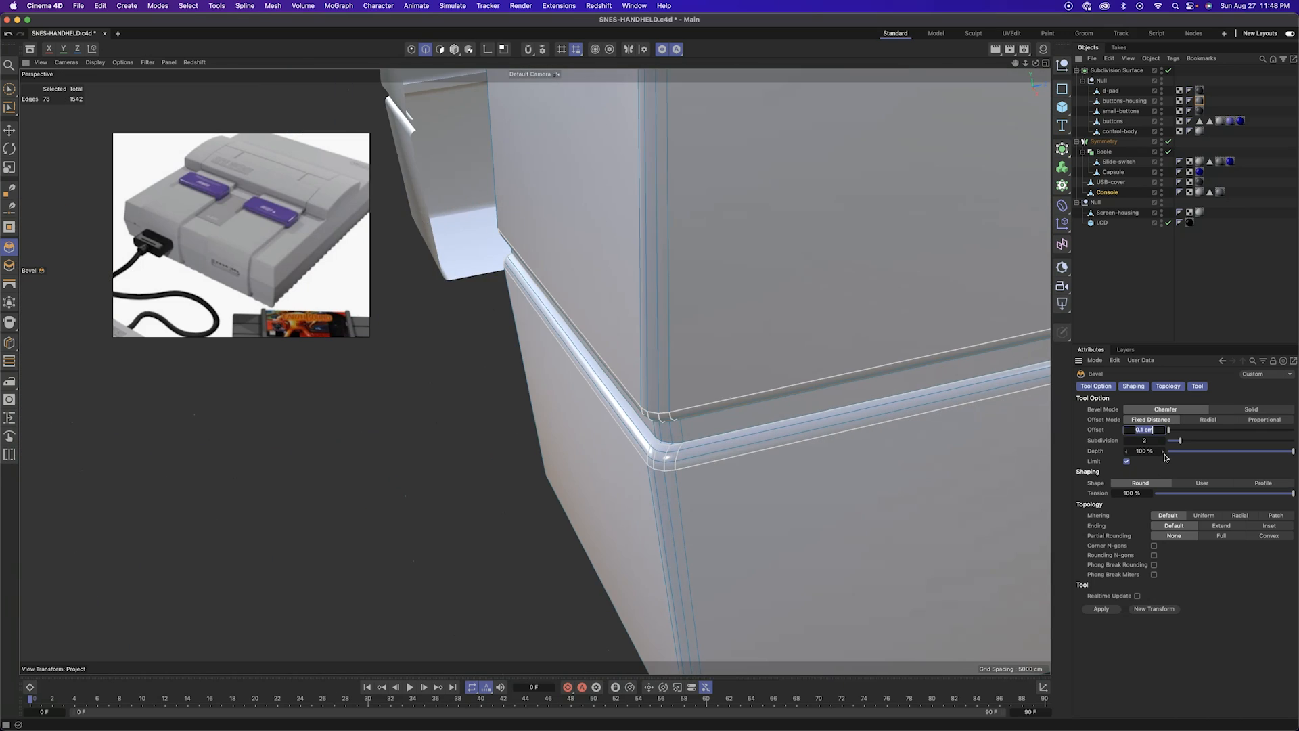
Dissolve the leftover edges on the arm's rounded lower edge next to the groove
mouse_move(934, 555)
alt+mouse_down()
mouse_move(800, 508)
mouse_move(725, 560)
mouse_move(719, 521)
alt+mouse_up()
key(9)
click(688, 458)
right_click(693, 467)
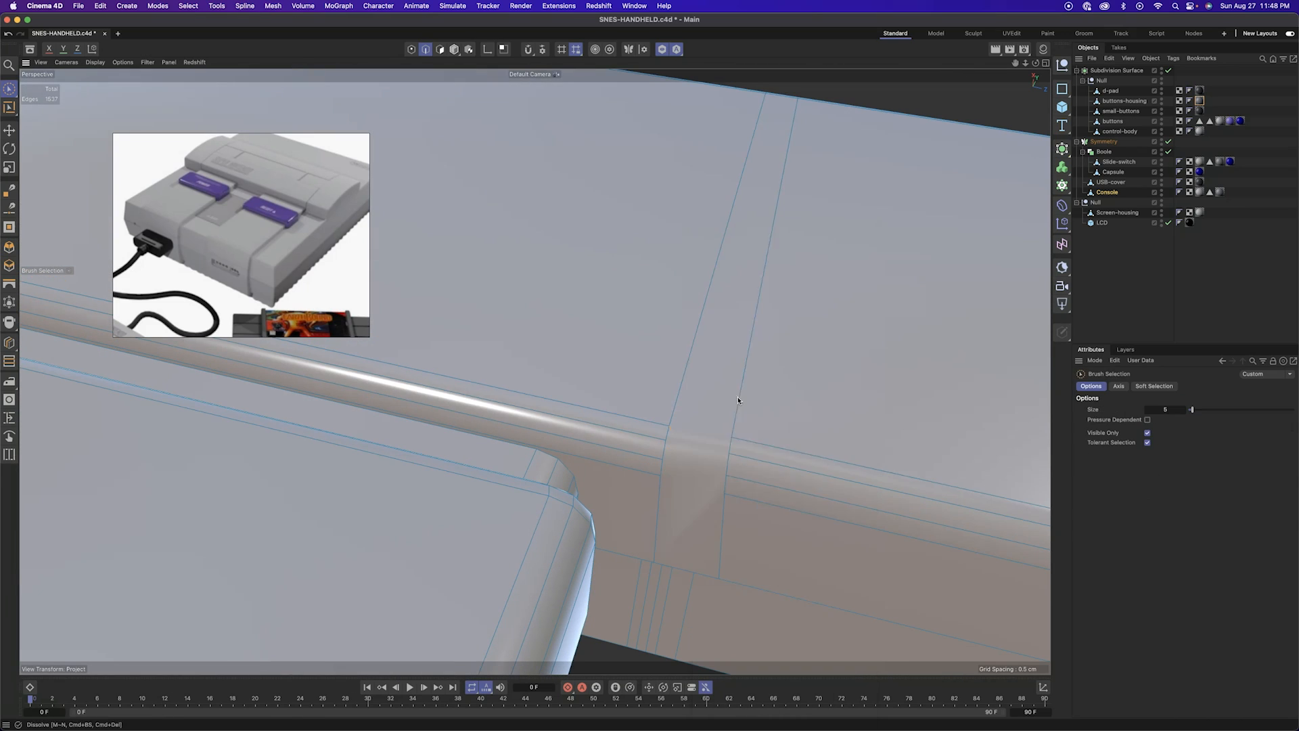
click(664, 461)
scroll(647, 421, down, 10)
alt+drag(647, 421, 645, 490)
key(ctrl+BackSpace)
scroll(913, 375, down, 10)
alt+drag(913, 374, 534, 370)
scroll(811, 385, up, 10)
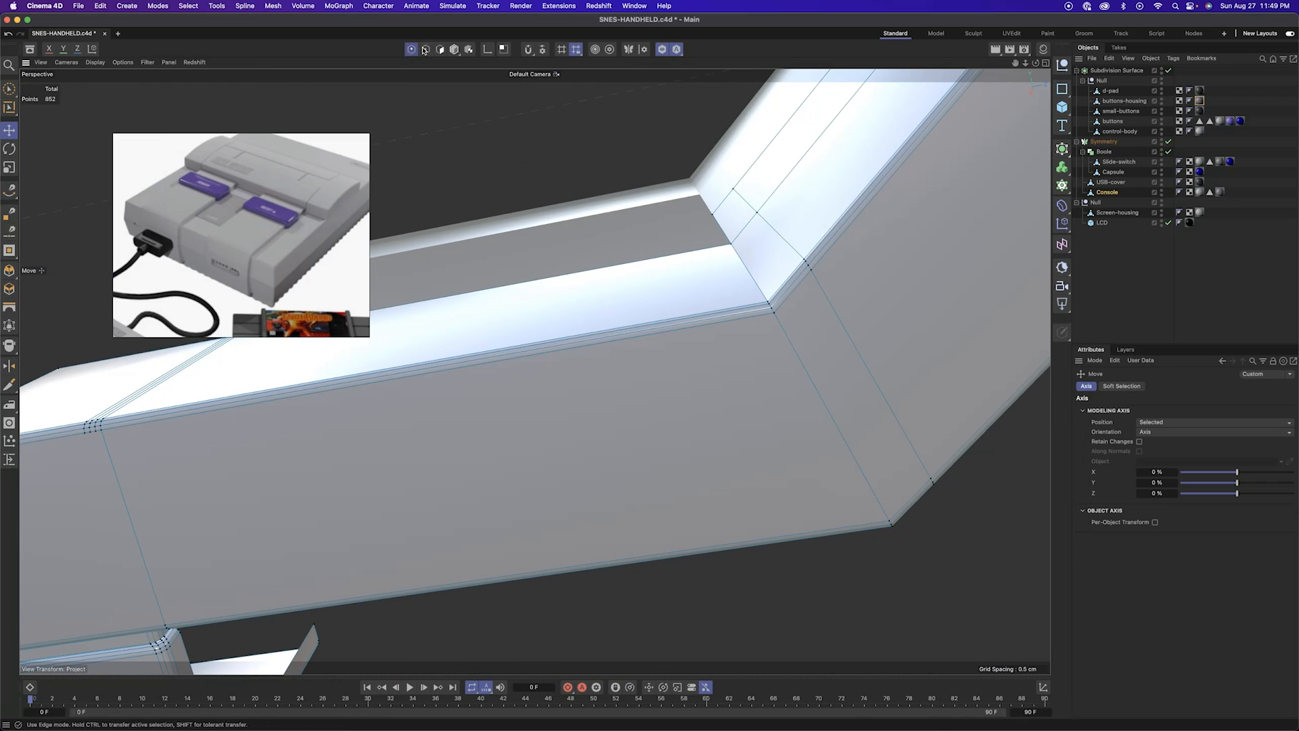
Select the edge loop at the bend between the front panel and the arm and bevel it
click(425, 49)
scroll(821, 400, down, 10)
scroll(722, 358, up, 5)
key(m)
click(10, 131)
click(425, 49)
double_click(839, 392)
scroll(609, 379, up, 5)
key(m)
key(s)
drag(819, 531, 836, 531)
alt+drag(835, 531, 806, 539)
Add a centred loop cut beside the rounded corner of the opening at the arm's base
key(space)
click(806, 539)
scroll(725, 508, down, 10)
mouse_move(715, 522)
alt+mouse_down()
mouse_move(537, 540)
mouse_move(669, 538)
mouse_move(534, 372)
alt+mouse_up()
scroll(720, 493, up, 10)
alt+drag(760, 481, 647, 542)
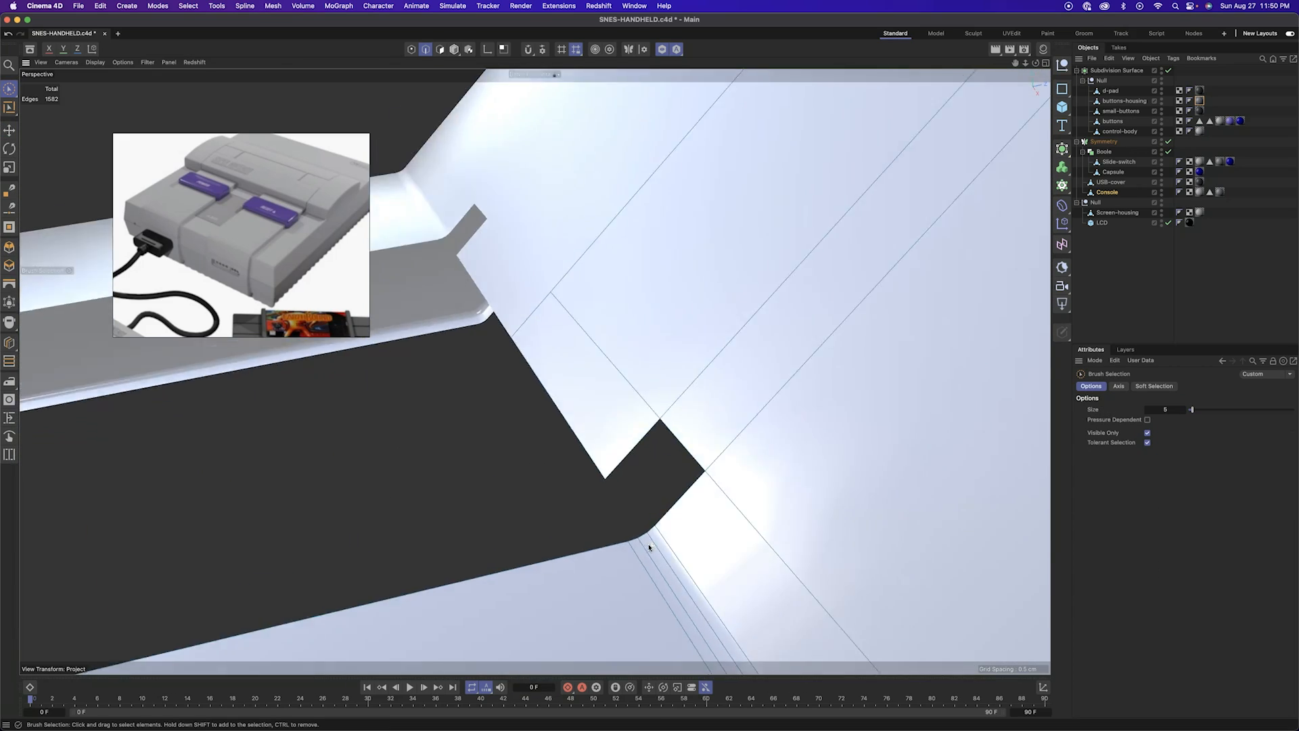
key(k)
key(l)
shift+click(680, 541)
alt+drag(680, 541, 746, 629)
Select the leftover edge loop on the console's arm and dissolve it
scroll(690, 481, down, 10)
scroll(745, 630, up, 10)
alt+drag(659, 388, 534, 372)
key(e)
double_click(893, 477)
right_click(677, 398)
click(720, 398)
scroll(693, 426, down, 10)
scroll(459, 423, up, 10)
mouse_move(459, 423)
alt+mouse_down()
mouse_move(435, 427)
mouse_move(583, 455)
mouse_move(688, 541)
mouse_move(765, 522)
mouse_move(656, 325)
mouse_move(864, 307)
alt+mouse_up()
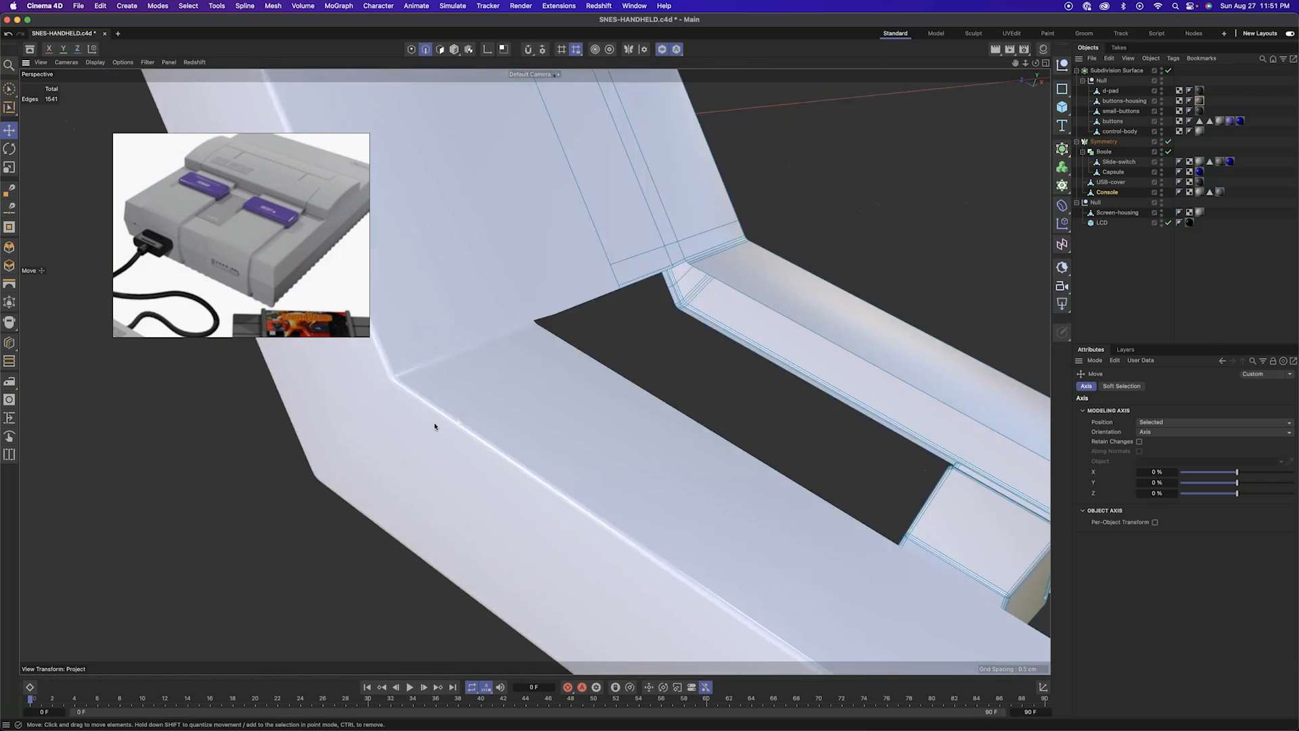
Add a loop cut along the console's arm next to the opening
scroll(435, 427, down, 10)
scroll(705, 546, up, 10)
key(k)
key(l)
key(Return)
key(space)
Add a Subdivision Surface as parent of the Symmetry object, switch it off and select the Console object
scroll(748, 511, down, 10)
alt+click(1064, 148)
alt+drag(649, 406, 542, 366)
scroll(345, 473, down, 10)
click(1170, 141)
click(1170, 142)
click(1114, 202)
Add supporting loop cuts close to the groove edges on the console body
alt+drag(455, 598, 520, 162)
scroll(362, 494, up, 10)
double_click(458, 384)
alt+drag(458, 384, 534, 369)
alt+drag(487, 587, 536, 553)
click(394, 426)
alt+drag(394, 427, 442, 365)
mouse_move(332, 537)
alt+mouse_down()
mouse_move(659, 413)
mouse_move(639, 447)
mouse_move(623, 297)
alt+mouse_up()
click(694, 434)
key(space)
scroll(542, 515, up, 5)
key(space)
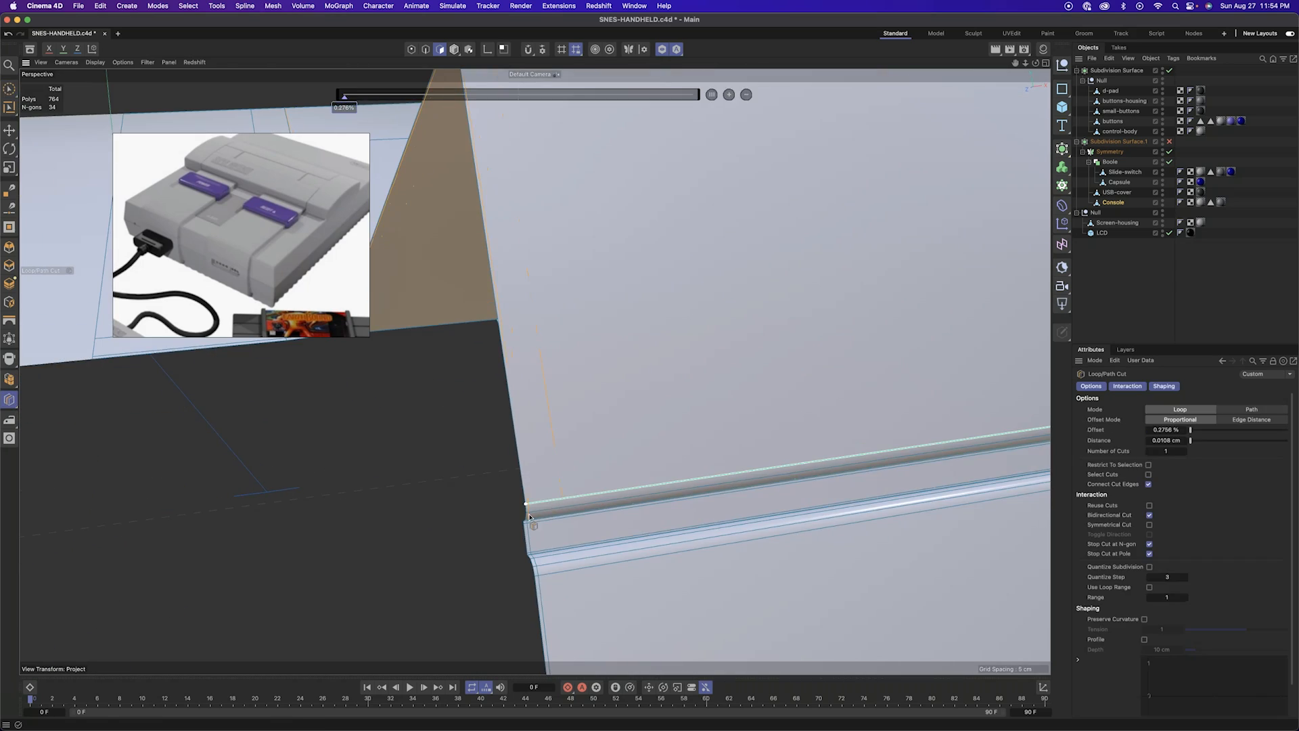
key(space)
Examine the console body's edges with the subdivision smoothing switched on and off
alt+drag(542, 474, 450, 397)
key(q)
mouse_move(470, 473)
alt+mouse_down()
mouse_move(527, 447)
mouse_move(217, 455)
mouse_move(453, 467)
alt+mouse_up()
click(454, 49)
alt+drag(246, 437, 390, 487)
scroll(395, 440, up, 5)
click(1170, 142)
scroll(542, 372, down, 8)
click(440, 50)
Select the connected panel polygons of the console, isolate them and delete the unwanted face
scroll(593, 385, up, 5)
alt+drag(593, 384, 525, 444)
double_click(512, 400)
key(v)
click(582, 371)
key(Delete)
Extrude the panel's long upper border edge downward along a single axis to form a narrow strip
scroll(494, 437, up, 4)
click(425, 50)
click(465, 393)
key(e)
click(90, 49)
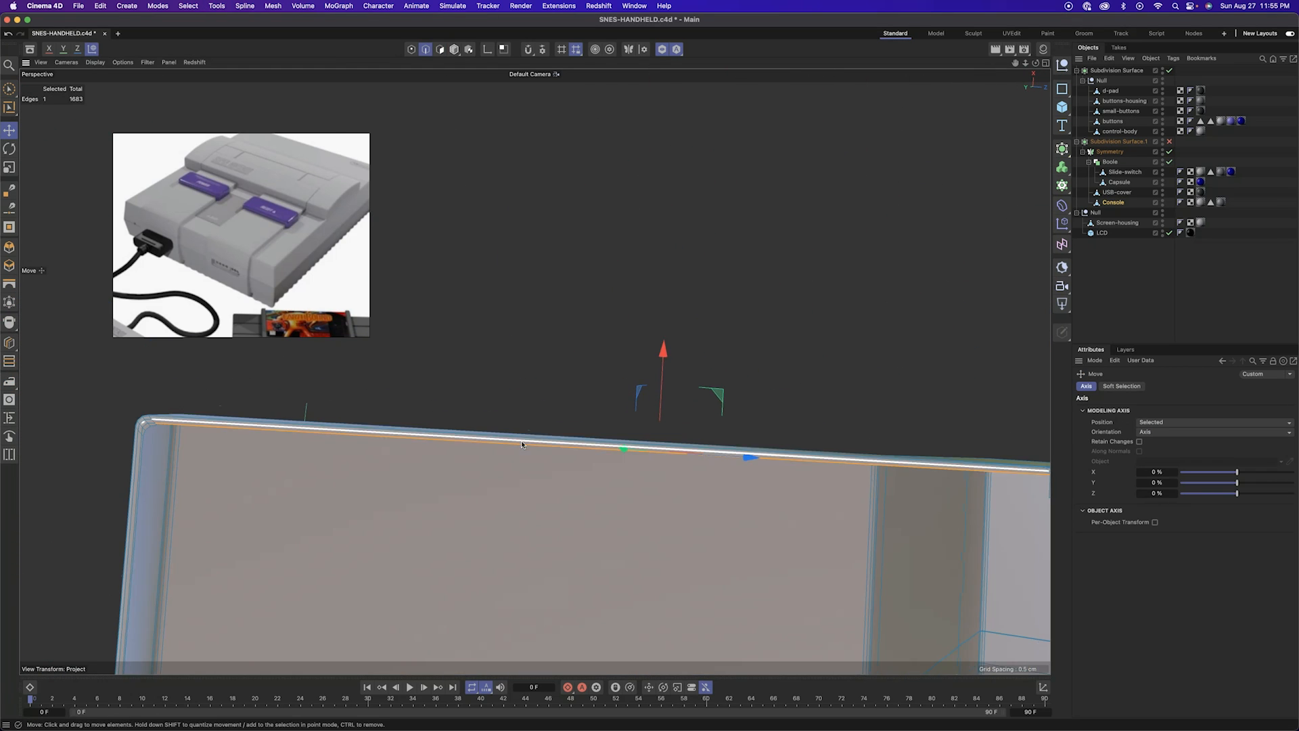
ctrl+drag(661, 355, 663, 373)
alt+drag(684, 433, 670, 409)
alt+drag(844, 449, 921, 461)
scroll(805, 416, up, 3)
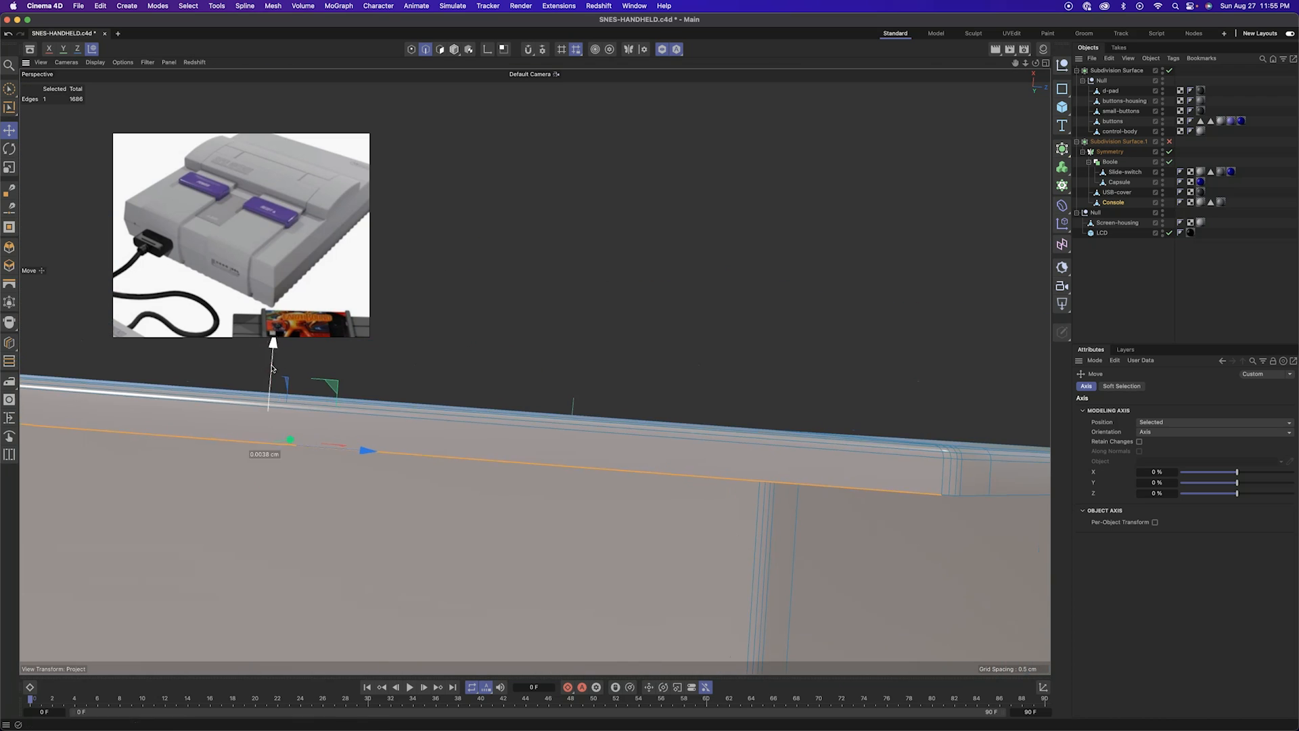
Weld the strip's end point to the adjacent border point and select the point at the opposite rounded corner
alt+drag(731, 413, 812, 379)
click(863, 265)
key(m)
key(q)
click(986, 518)
alt+drag(975, 516, 493, 468)
key(e)
click(416, 430)
alt+drag(433, 434, 506, 343)
click(525, 221)
alt+drag(526, 220, 762, 288)
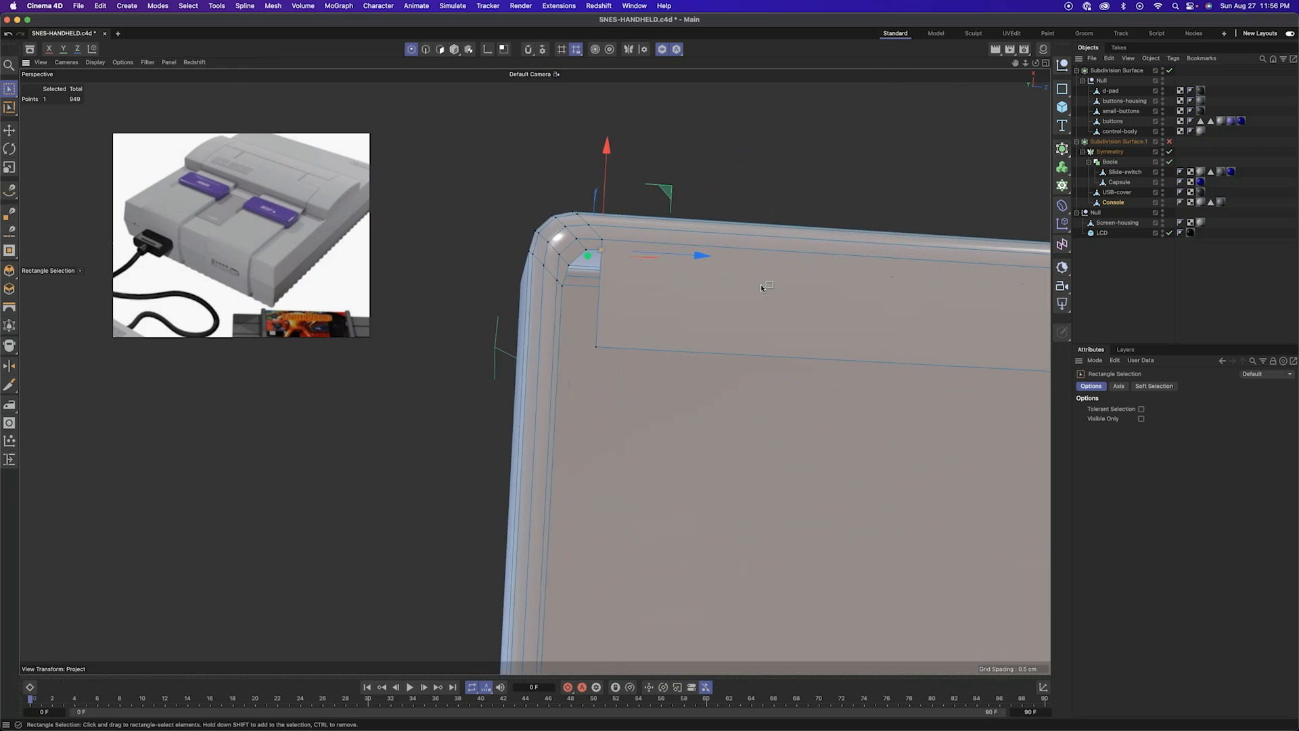
Loop-select the polygons along the rounded upper border and delete them
key(u)
key(l)
alt+drag(566, 245, 534, 335)
click(683, 224)
key(Delete)
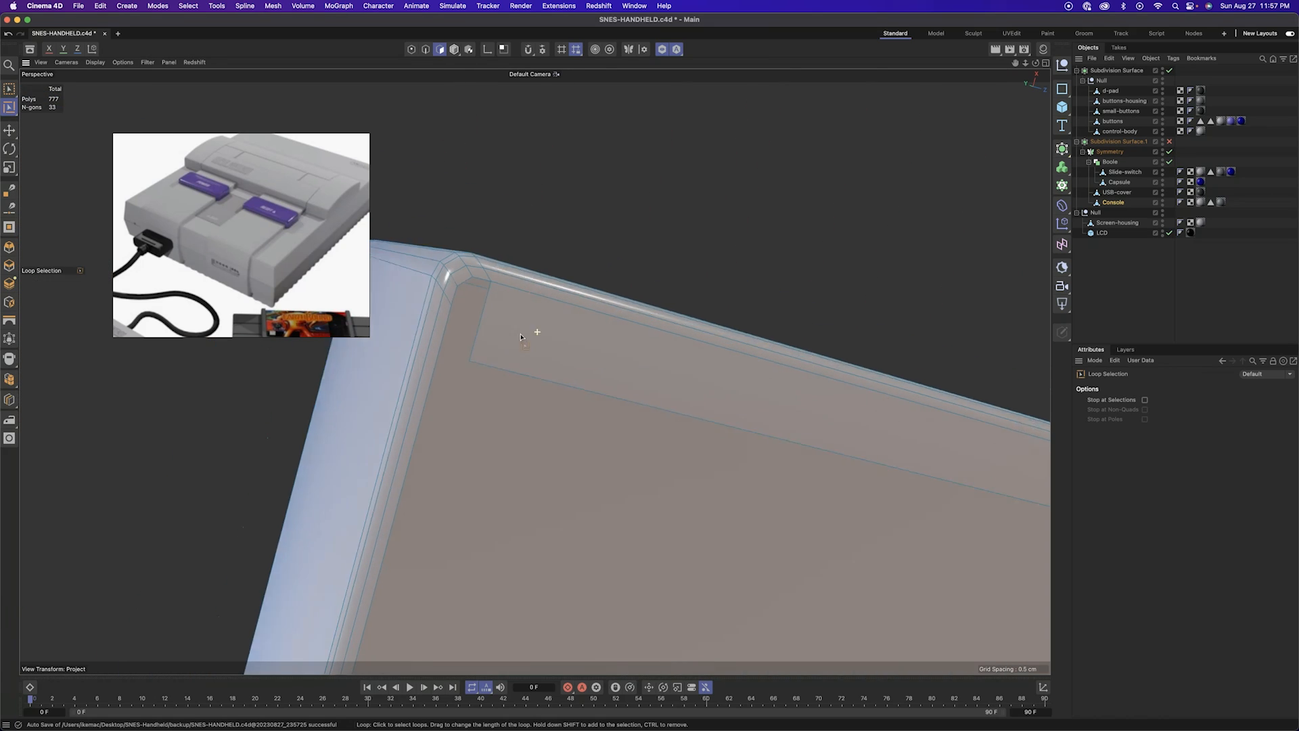
Connect the points around the panel's rounded corner with new edges and select the side border edge
click(454, 287)
click(486, 295)
click(448, 307)
click(479, 314)
alt+drag(516, 402, 511, 381)
alt+drag(556, 431, 552, 379)
click(437, 282)
click(448, 325)
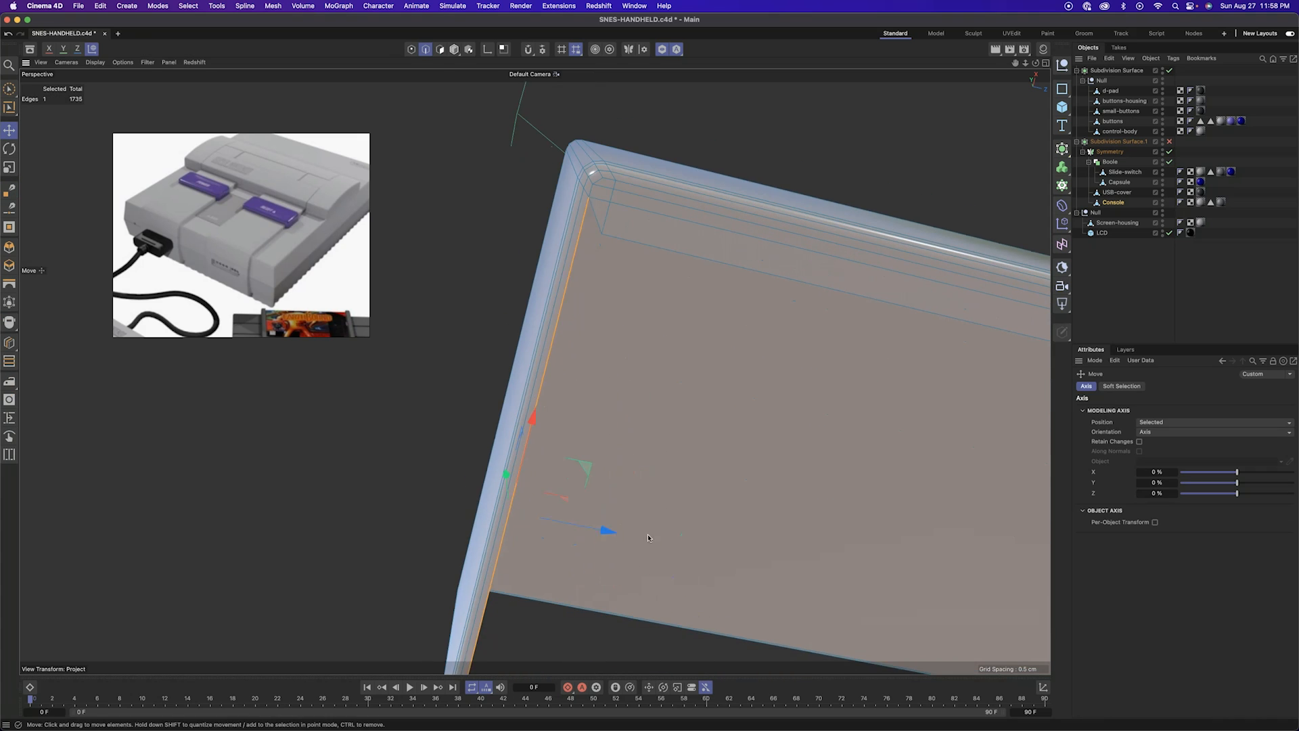
Weld the loose points where the side strip meets the upper strip at the panel's inner corner
key(Return)
alt+right_drag(643, 304, 601, 513)
alt+right_drag(647, 99, 690, 186)
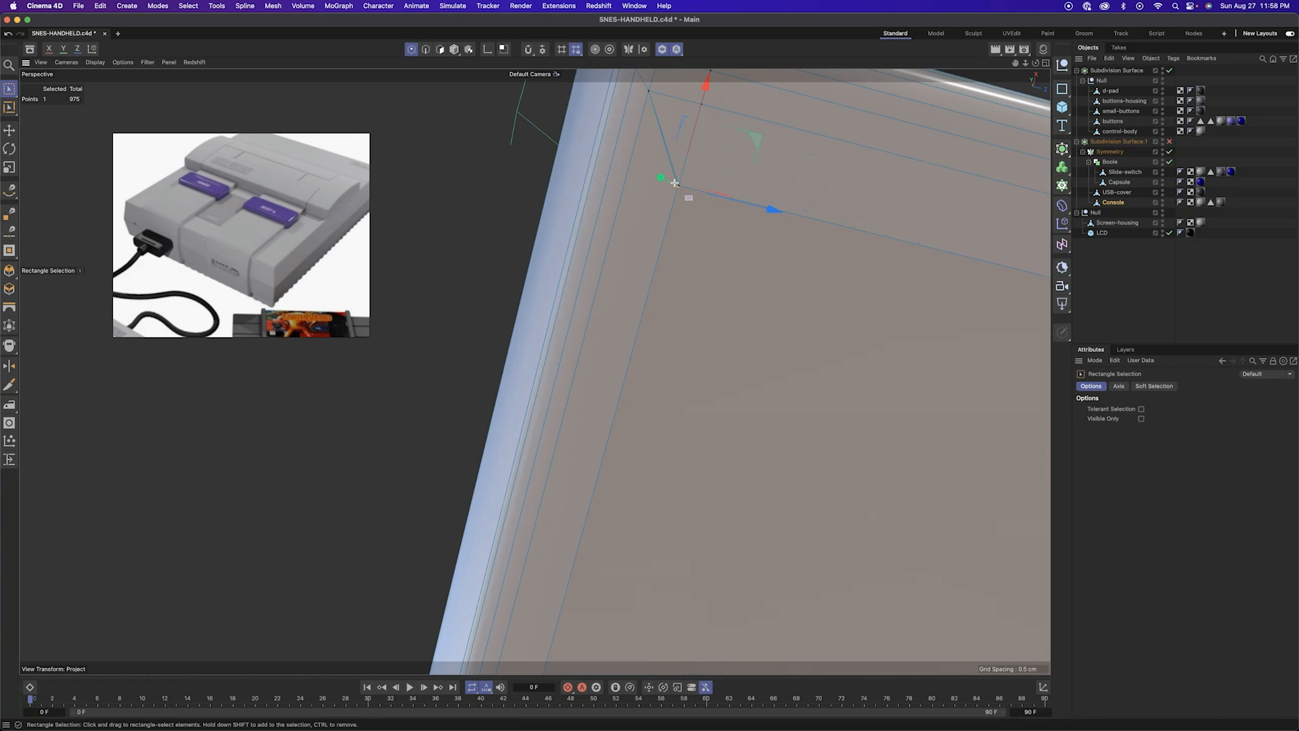
drag(682, 183, 711, 212)
key(m)
key(q)
click(695, 197)
alt+right_drag(696, 197, 594, 267)
alt+drag(594, 266, 628, 241)
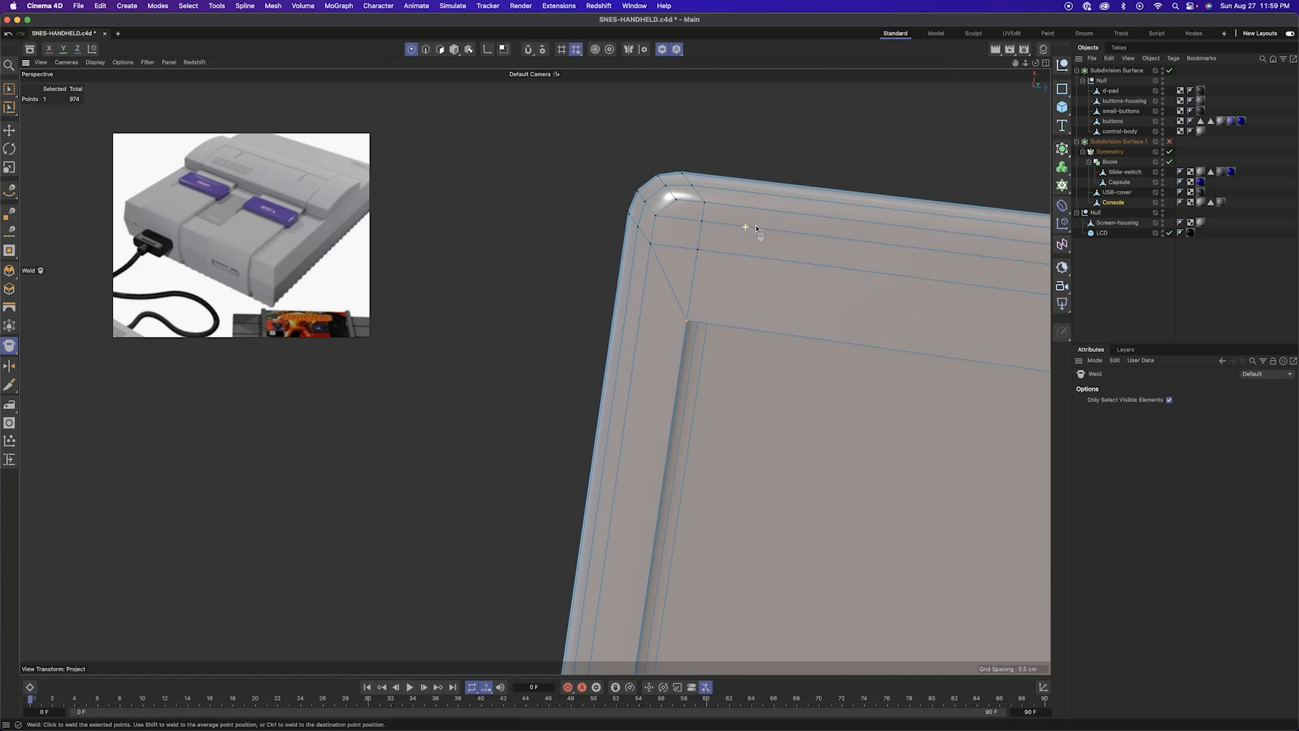
Select the connected C-shaped section of the console and hide all other polygons
alt+drag(692, 249, 713, 290)
alt+right_drag(714, 290, 733, 447)
alt+drag(733, 446, 805, 368)
click(454, 49)
alt+drag(702, 478, 839, 473)
click(9, 131)
double_click(484, 518)
alt+right_drag(484, 518, 447, 511)
alt+drag(582, 474, 672, 396)
key(v)
click(699, 374)
alt+drag(534, 412, 633, 418)
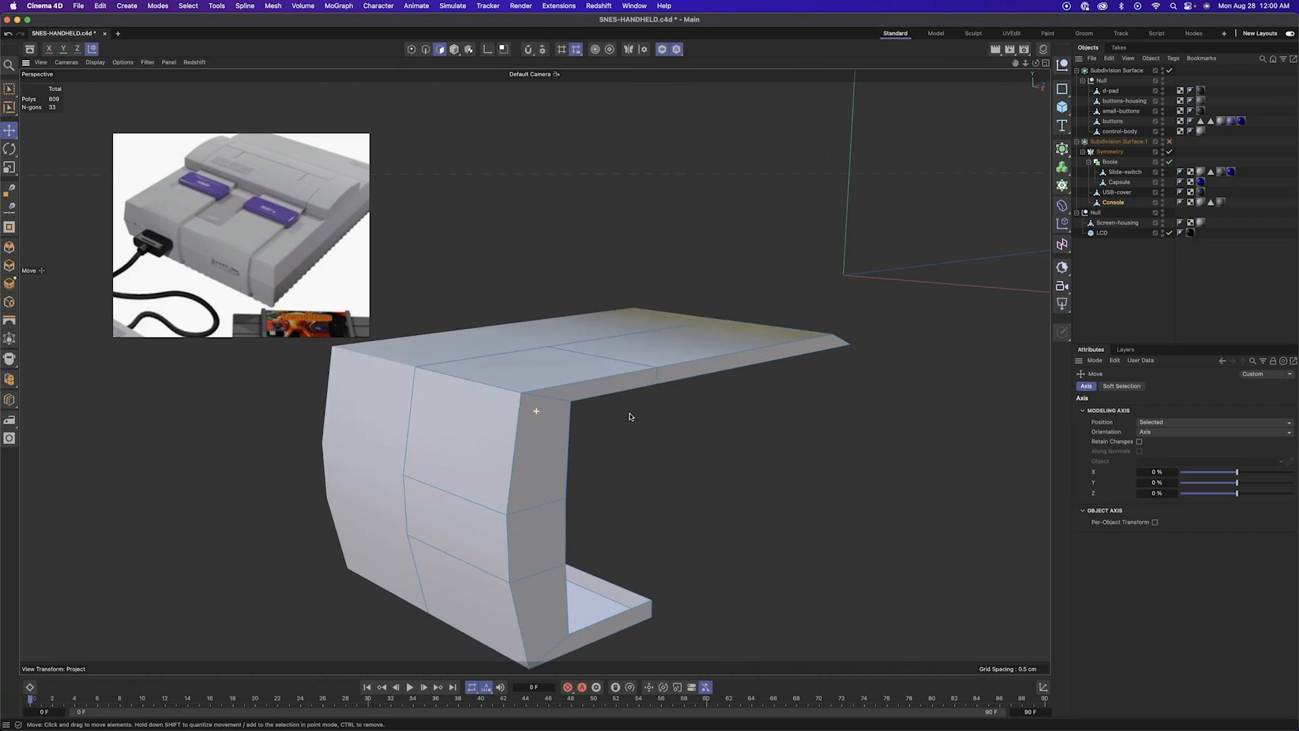
alt+drag(607, 509, 571, 531)
Select the outer edge loops of the isolated C-shaped section and bevel them with a 0.1 cm offset
click(426, 49)
double_click(524, 318)
alt+drag(542, 379, 565, 411)
shift+click(477, 458)
shift+click(603, 460)
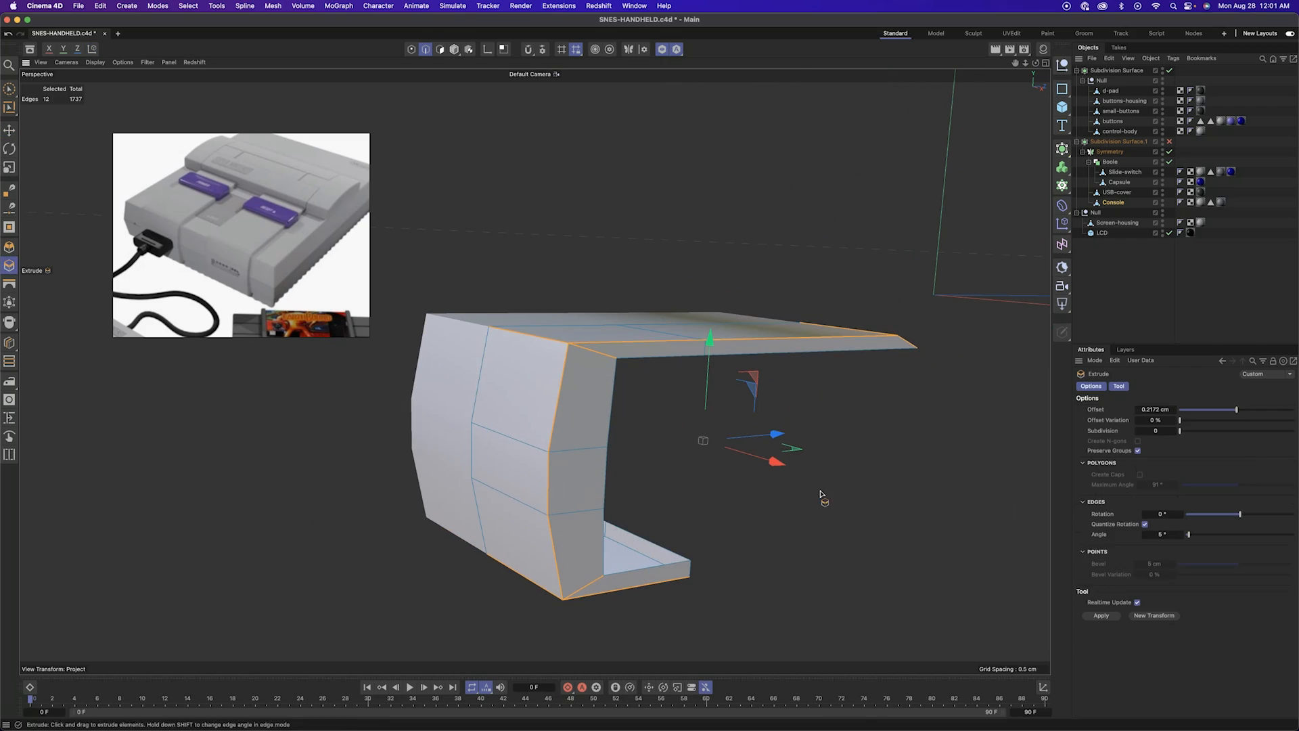
alt+right_drag(586, 355, 629, 359)
alt+drag(586, 355, 501, 270)
alt+right_drag(683, 417, 804, 366)
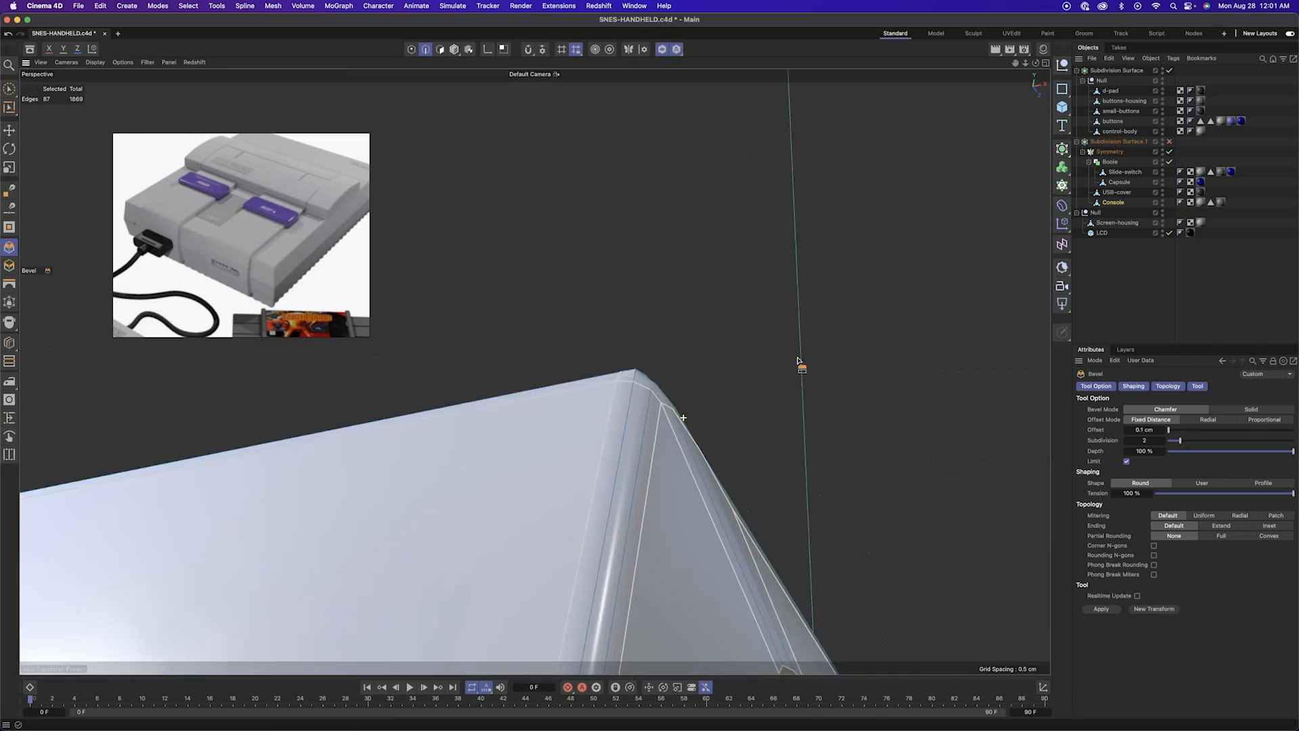
Examine the bevelled edges and corners of the C-shaped section from several sides
alt+drag(803, 365, 759, 410)
click(611, 435)
alt+drag(611, 435, 595, 352)
alt+right_drag(446, 340, 611, 317)
alt+drag(533, 288, 650, 379)
alt+right_drag(704, 241, 899, 252)
alt+drag(899, 253, 890, 352)
alt+right_drag(890, 352, 933, 355)
alt+drag(932, 354, 867, 197)
Move the stray point at the section's bevelled corner slightly and check the shape with subdivision smoothing on
alt+drag(850, 444, 798, 444)
alt+right_drag(798, 444, 862, 397)
alt+drag(862, 398, 829, 433)
click(858, 378)
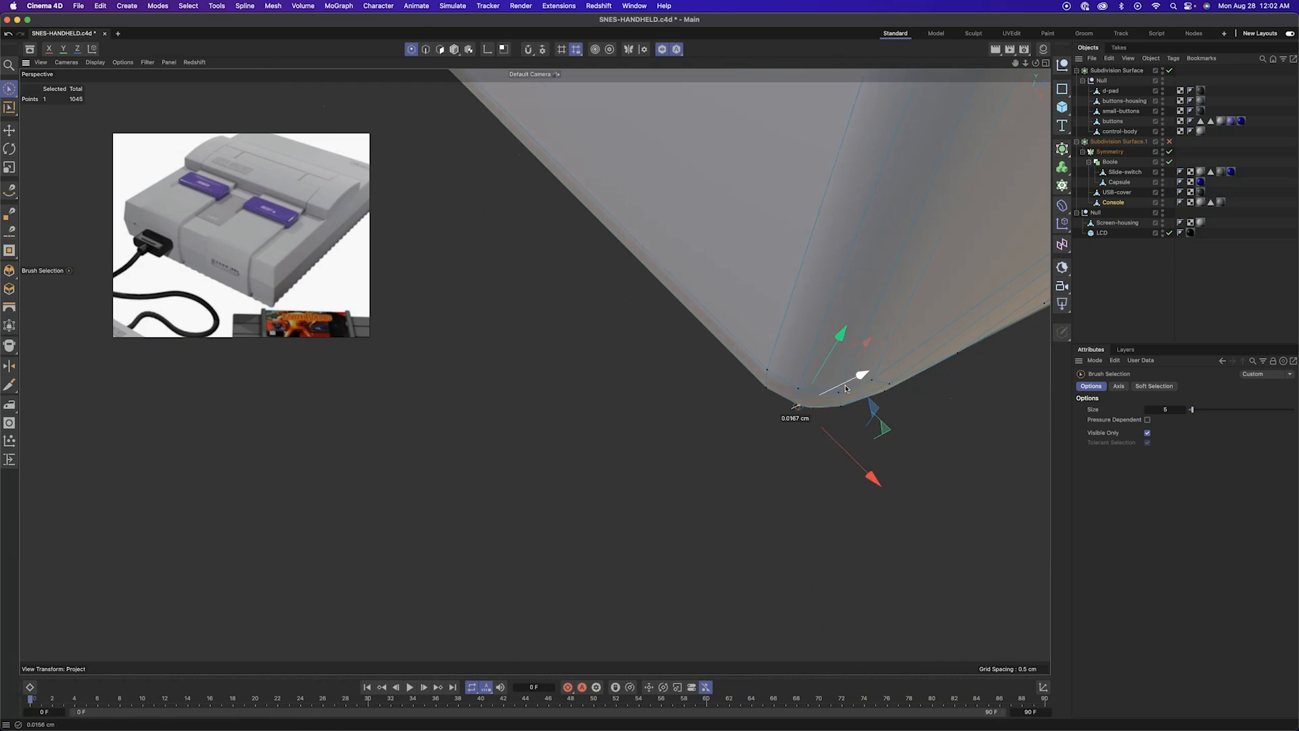
alt+right_drag(858, 378, 696, 375)
alt+drag(696, 376, 534, 371)
alt+right_drag(534, 371, 680, 314)
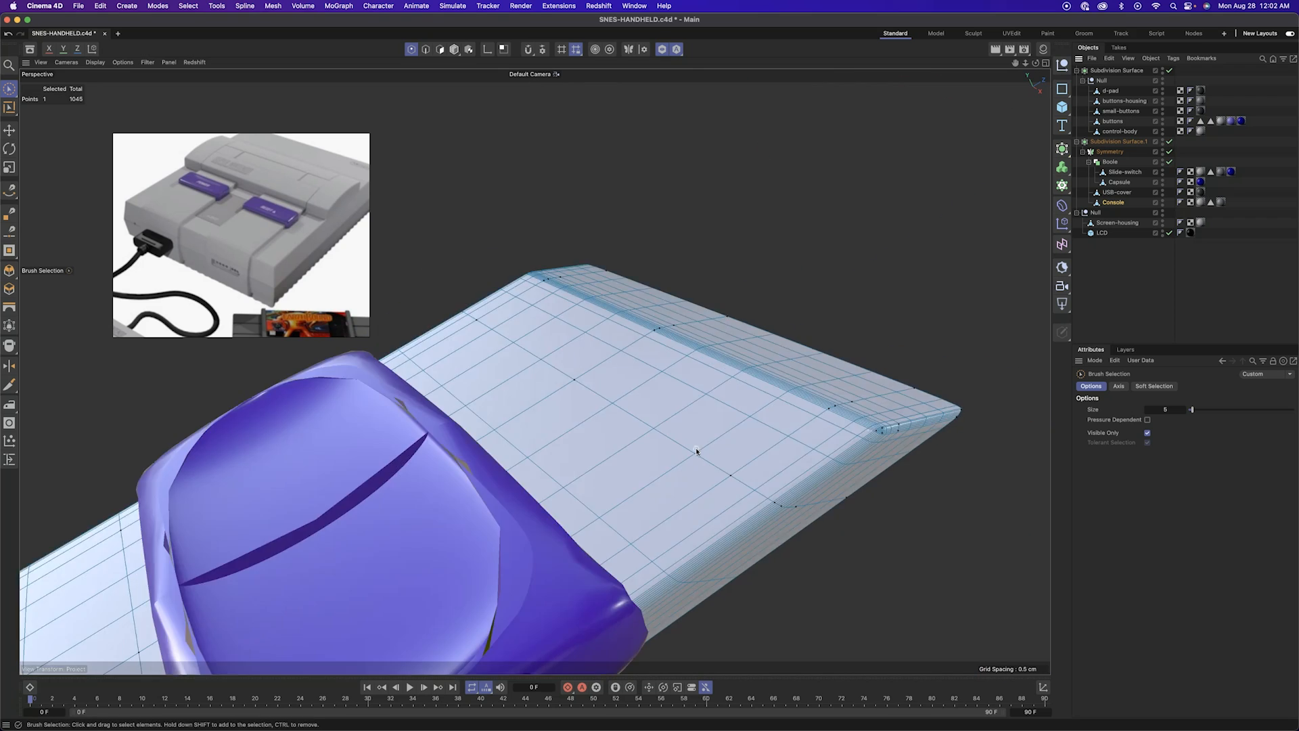
alt+drag(696, 450, 429, 353)
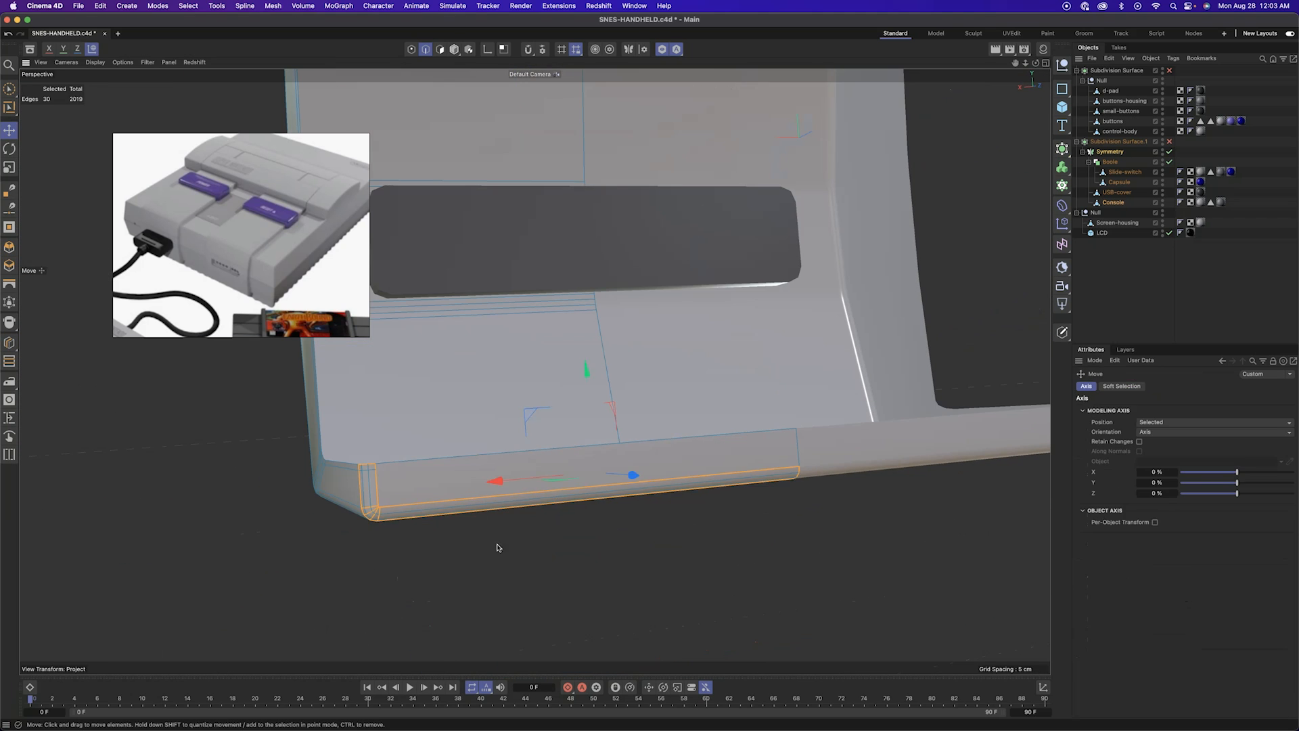
Draw a supporting edge along the lower strip of the C-shaped section with the Polygon Pen, starting beside its bevelled corner
click(797, 434)
scroll(377, 504, up, 5)
scroll(374, 510, up, 5)
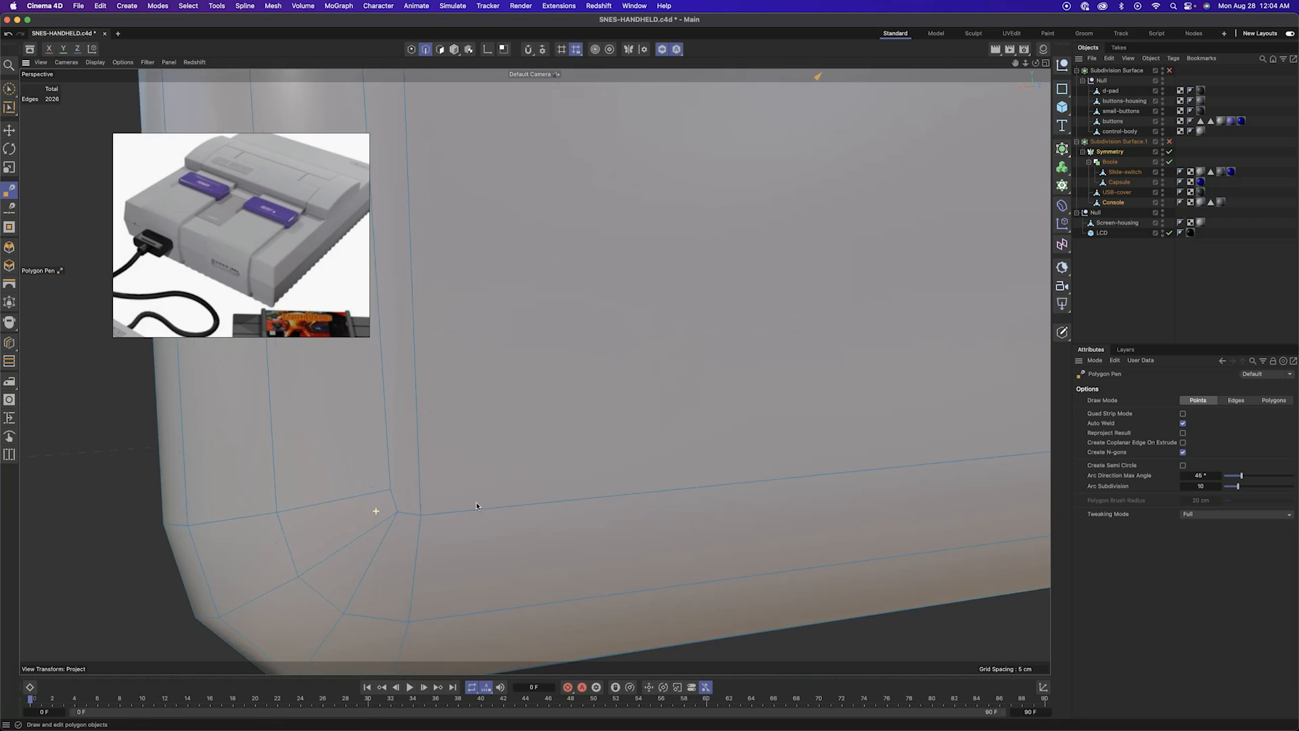
scroll(374, 510, down, 5)
click(147, 551)
scroll(147, 551, down, 5)
scroll(815, 489, up, 10)
scroll(831, 534, up, 5)
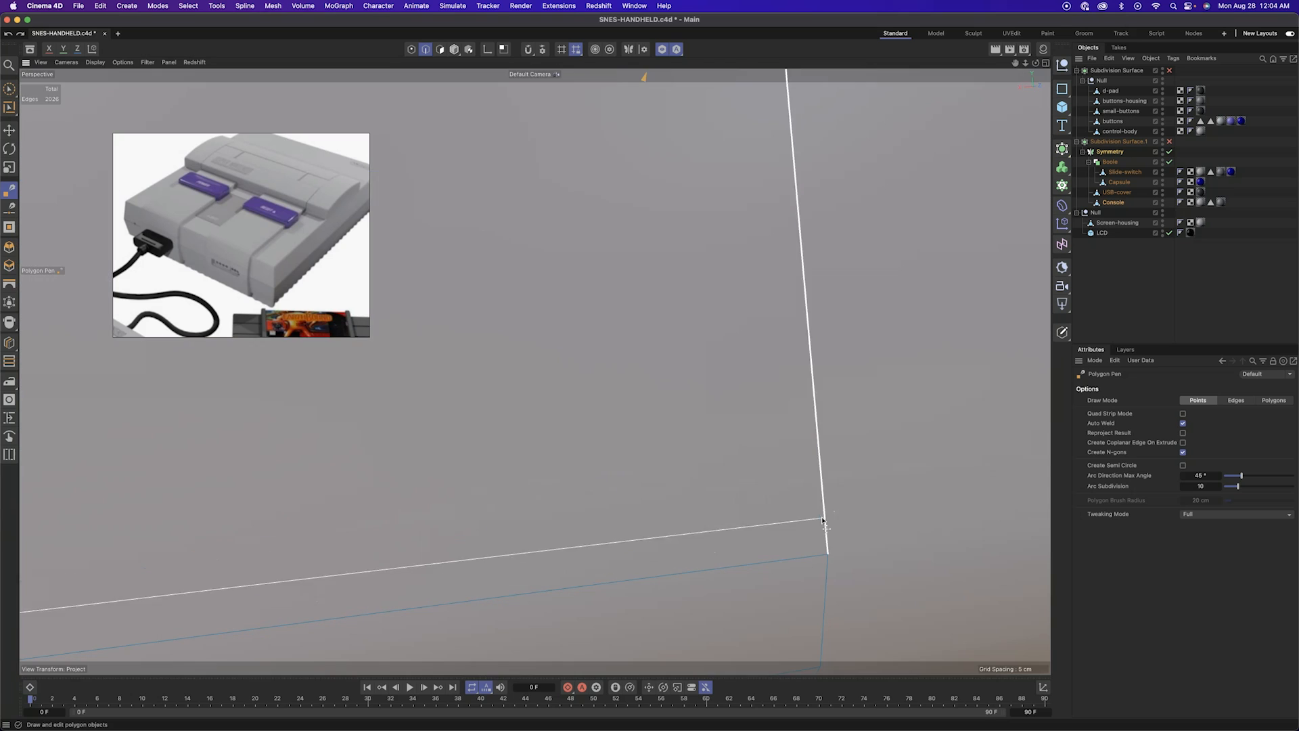
click(825, 523)
scroll(826, 524, down, 10)
key(space)
click(966, 431)
scroll(966, 430, up, 5)
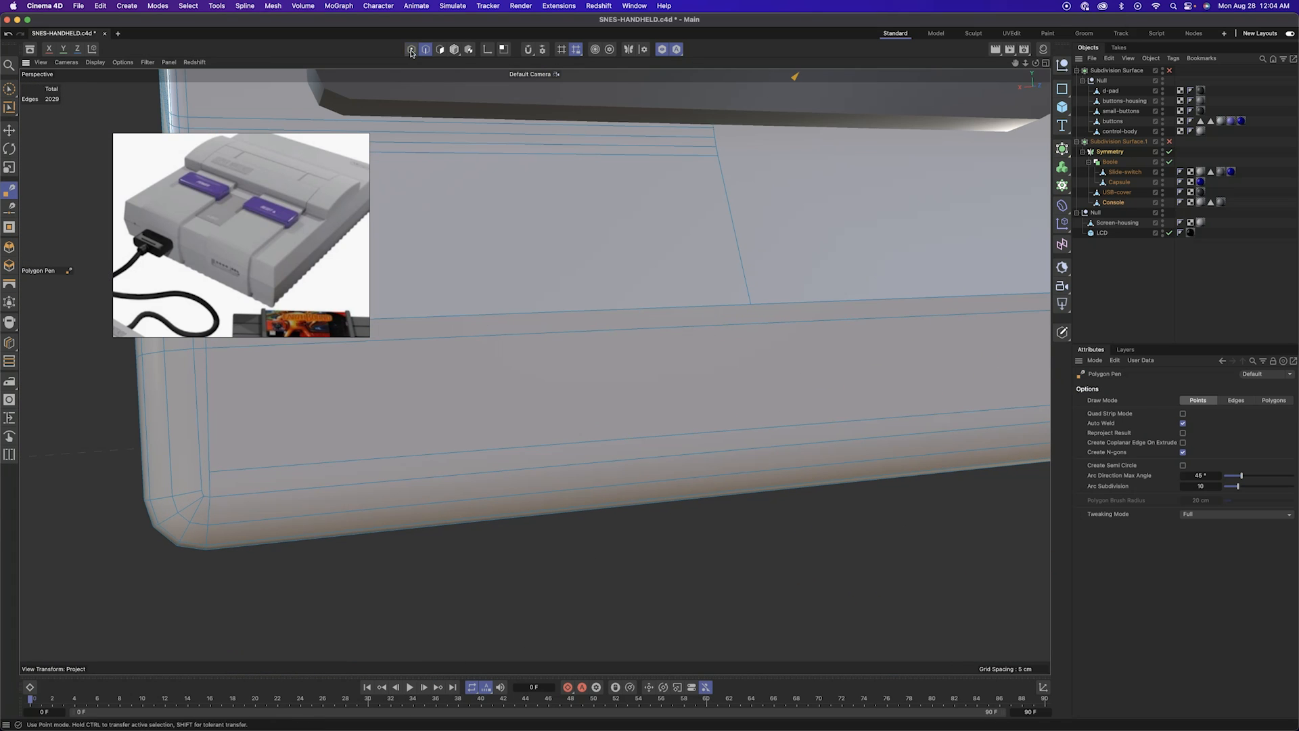
Adjust the points at the strip's corner and select points along the inner edge of the side face
drag(217, 487, 220, 488)
scroll(220, 488, up, 5)
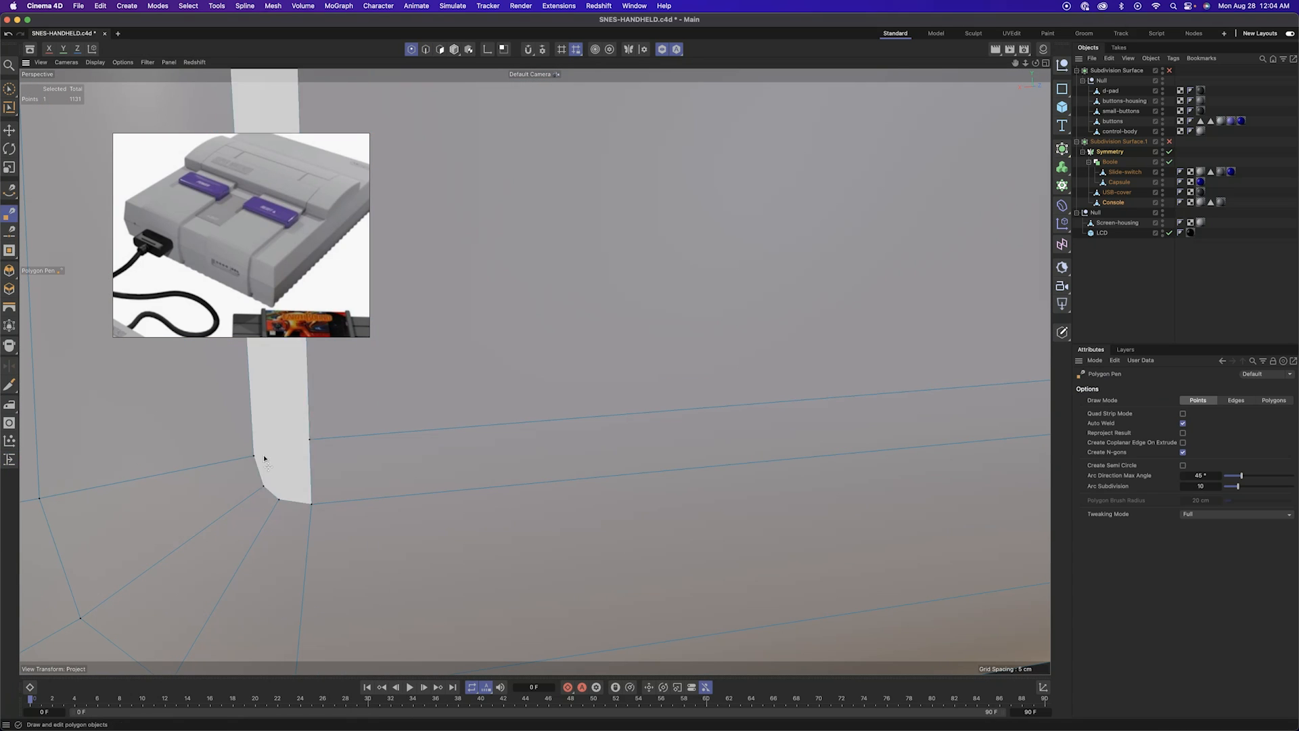
scroll(458, 472, down, 10)
alt+drag(458, 472, 441, 512)
key(e)
scroll(262, 513, up, 5)
scroll(261, 513, down, 5)
scroll(647, 484, up, 5)
click(650, 490)
scroll(647, 469, down, 10)
alt+drag(647, 470, 339, 201)
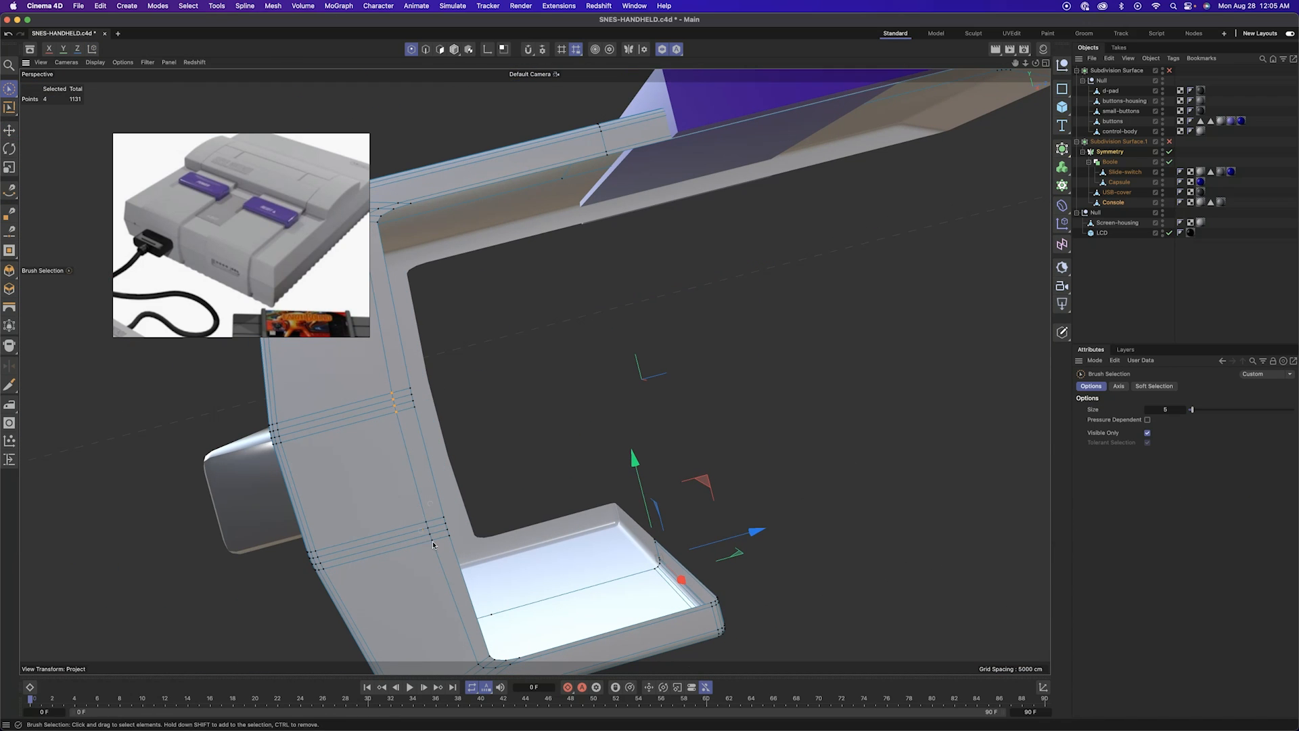
Slide the points at the side face's inner edge and corner along their adjoining edges
scroll(599, 516, up, 5)
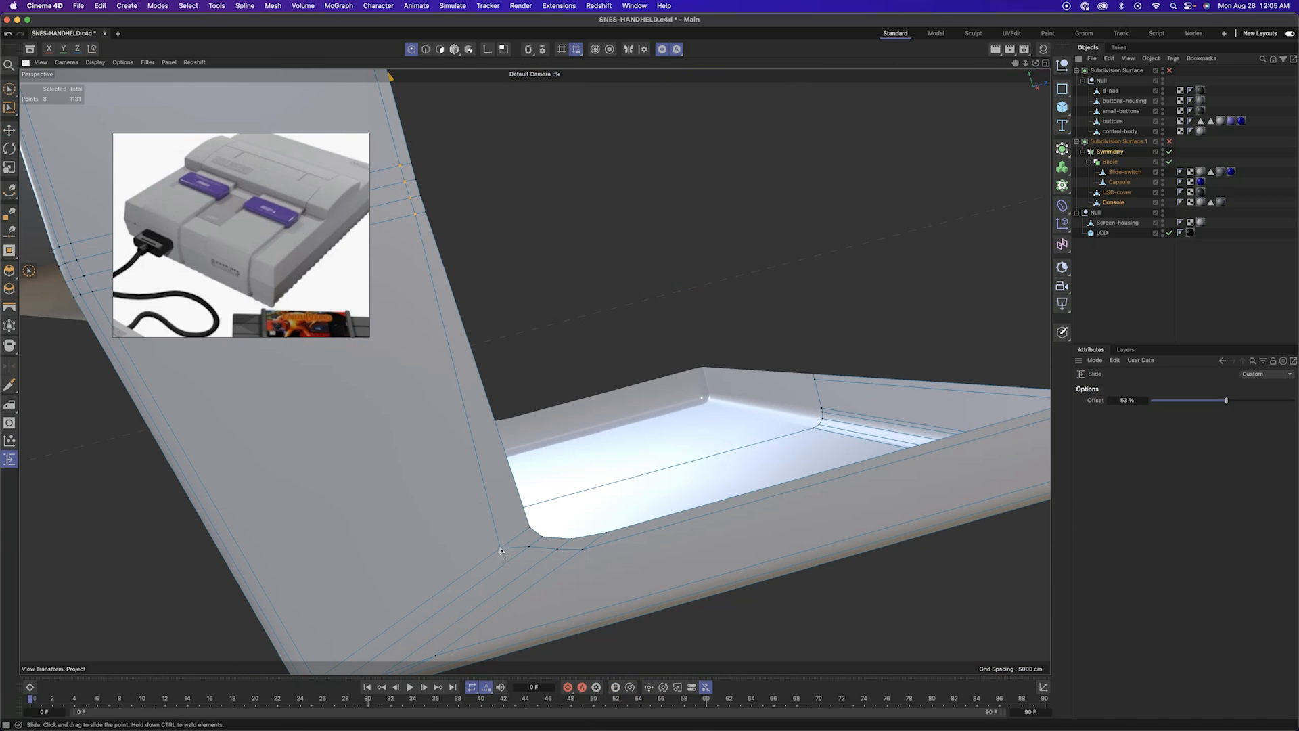
alt+drag(590, 553, 546, 343)
scroll(546, 344, down, 10)
alt+drag(546, 343, 436, 291)
click(426, 50)
alt+drag(541, 284, 690, 264)
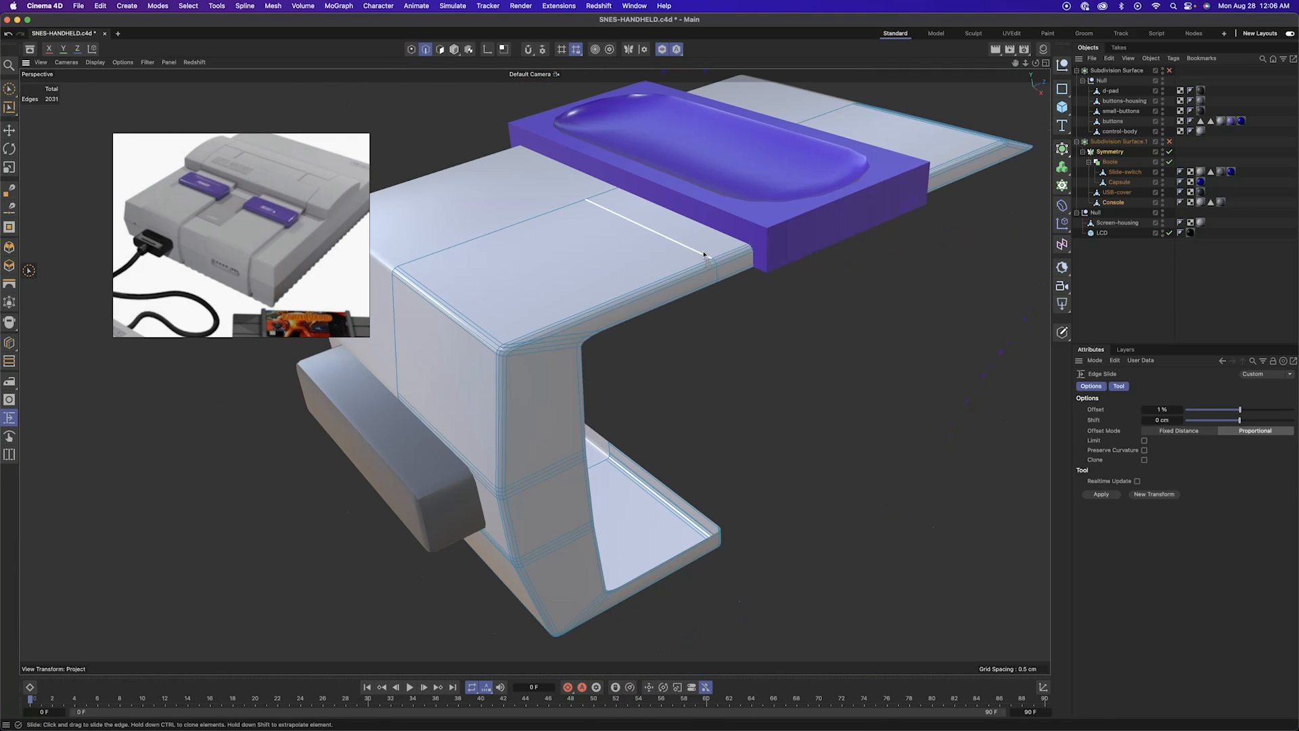
key(Escape)
scroll(783, 334, up, 10)
Dissolve the surplus edge loop on the C-shaped section and check the shape with subdivision smoothing on
right_click(785, 334)
click(760, 429)
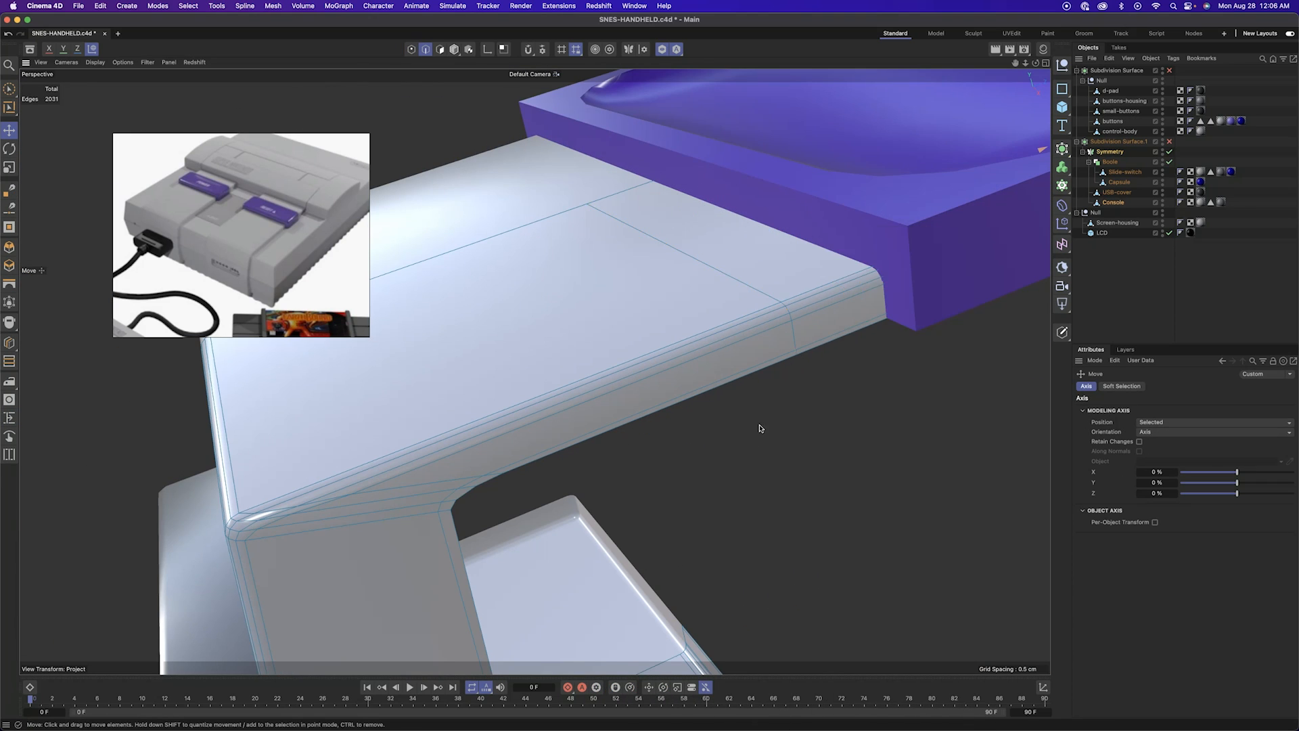
scroll(760, 429, down, 5)
right_click(796, 363)
click(752, 474)
scroll(749, 497, down, 5)
click(749, 497)
alt+drag(749, 497, 768, 475)
double_click(679, 430)
right_click(633, 400)
click(659, 399)
mouse_move(570, 406)
alt+mouse_down()
mouse_move(751, 404)
mouse_move(514, 338)
mouse_move(575, 420)
alt+mouse_up()
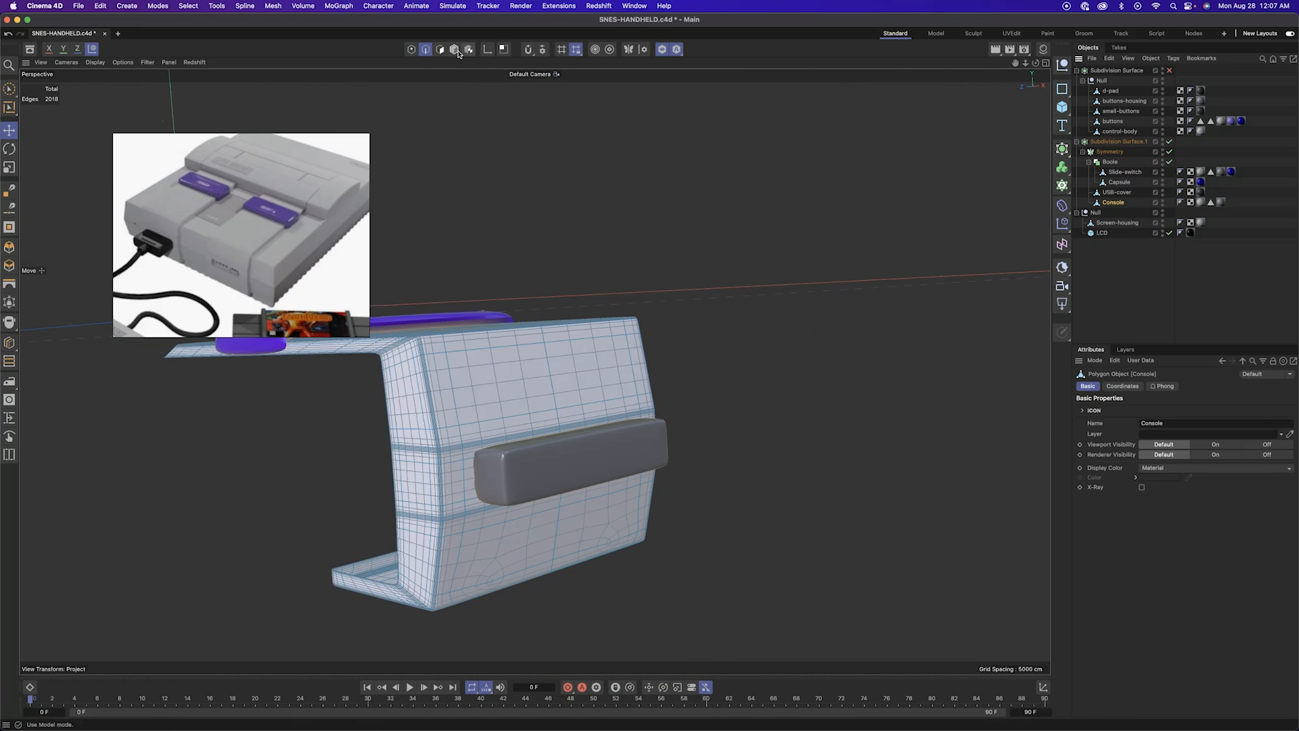
Select the Console object, reveal its hidden polygons and turn off Subdivision Surface.1
click(455, 50)
click(758, 284)
click(1113, 203)
click(440, 49)
right_click(644, 319)
click(690, 406)
click(1170, 142)
alt+drag(655, 376, 704, 463)
key(Return)
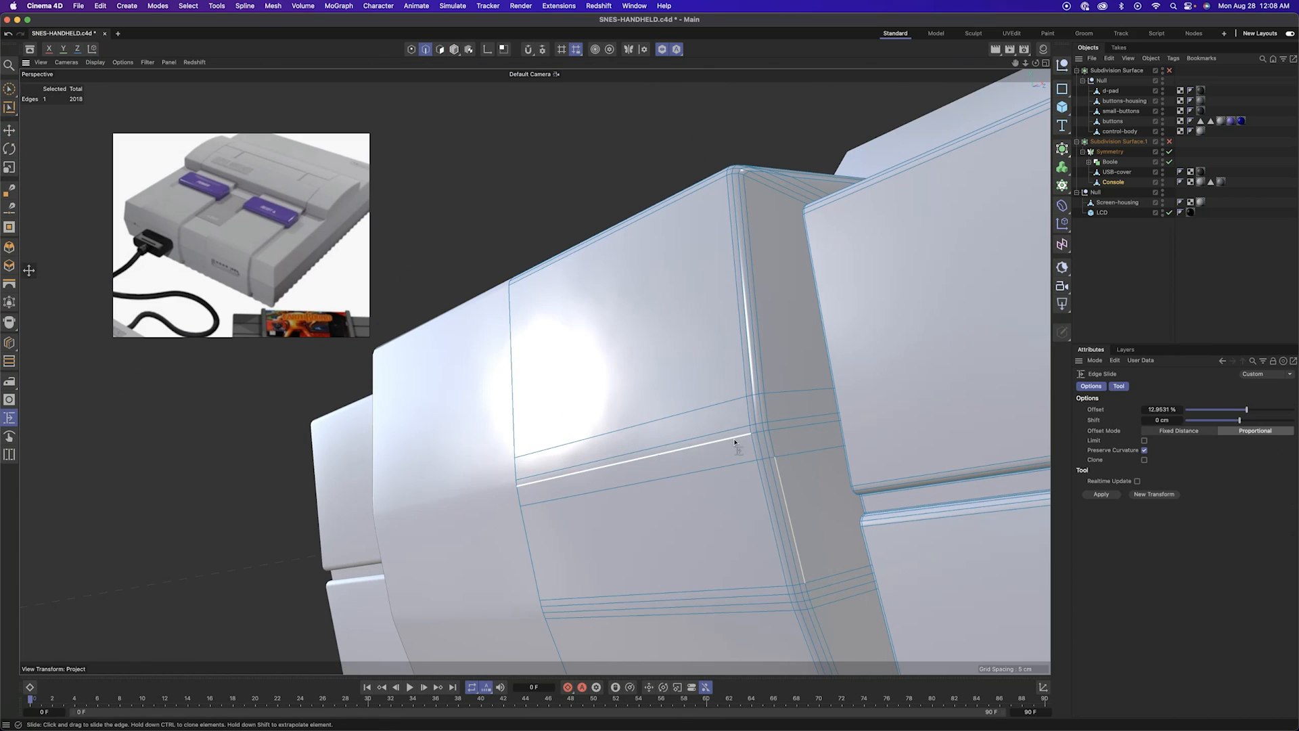
Slide the edges bordering the horizontal bands on the console's front section by a fixed distance of -0.079 cm
alt+drag(756, 390, 571, 534)
key(m)
key(o)
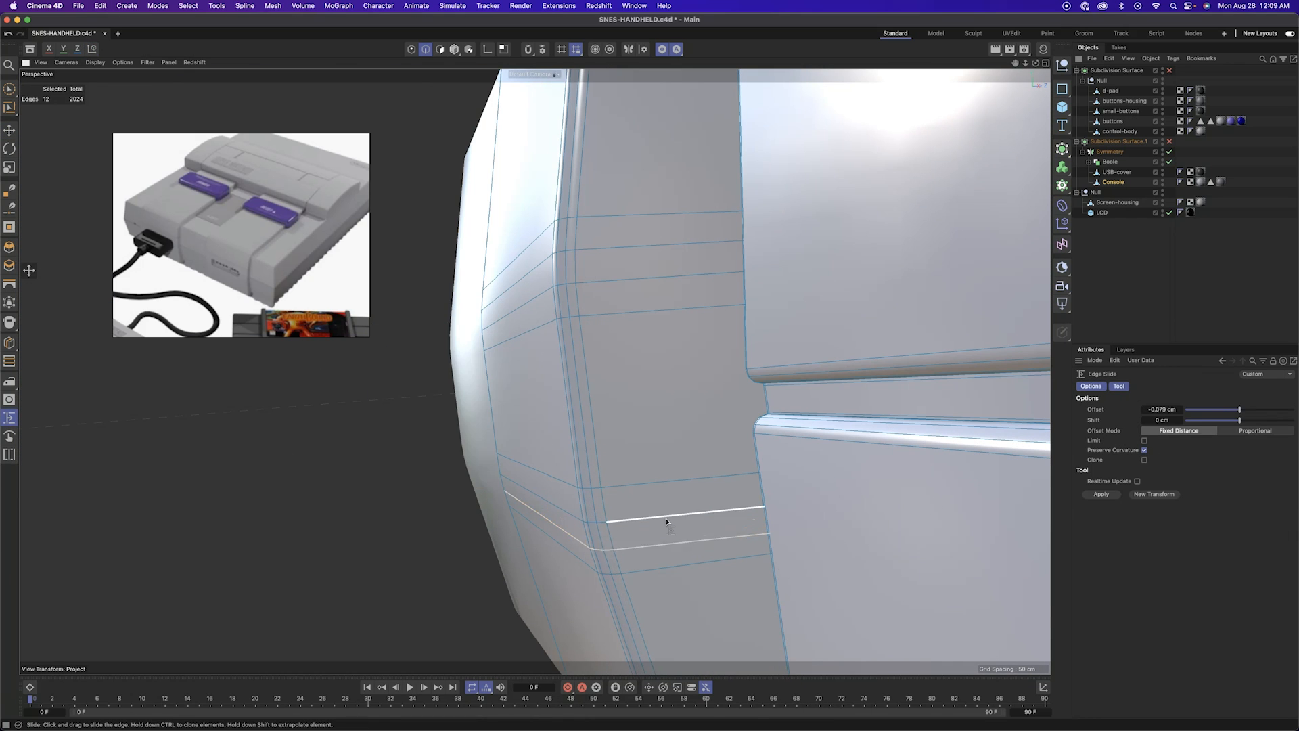
alt+drag(667, 514, 763, 499)
click(411, 50)
alt+drag(814, 466, 681, 232)
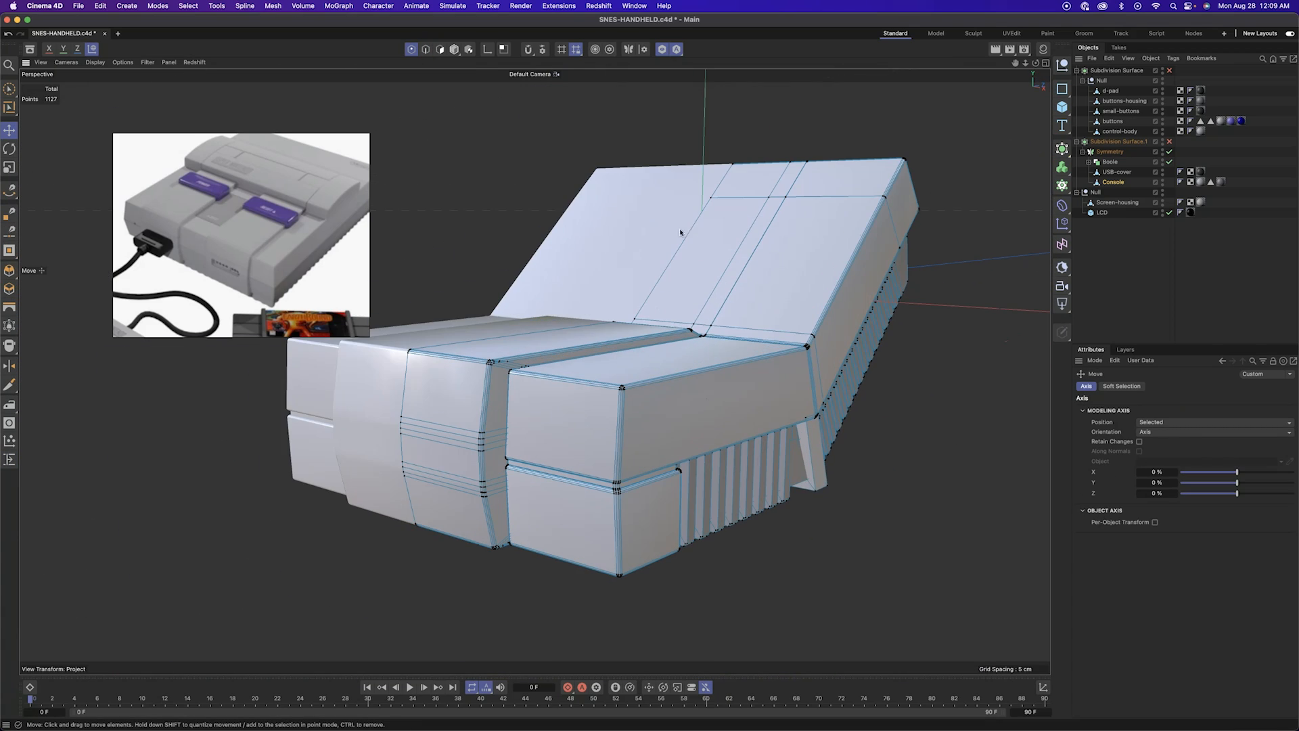
Isolate the side vent ribs, select the edges across their bends and bevel them
alt+drag(714, 425, 555, 494)
key(Return)
shift+click(903, 491)
alt+drag(903, 491, 799, 513)
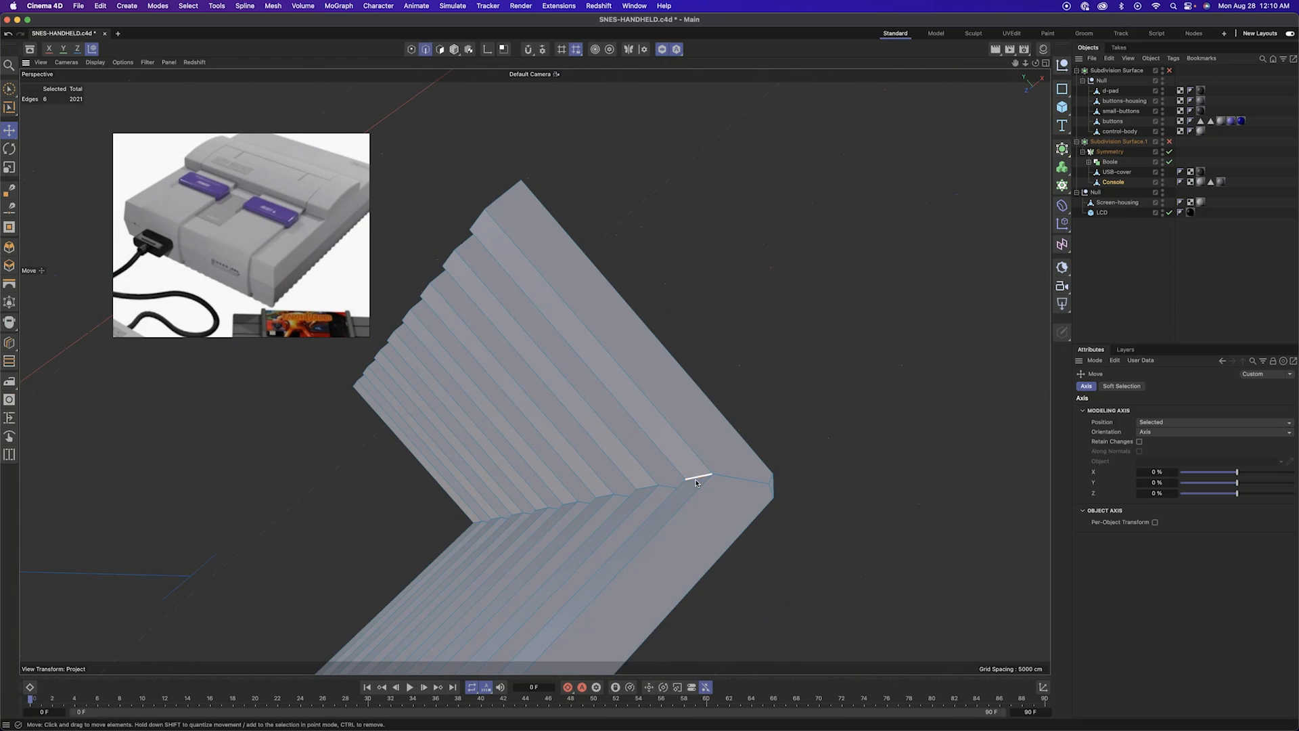
key(m)
key(s)
alt+drag(572, 545, 728, 464)
alt+drag(728, 465, 775, 484)
mouse_move(901, 494)
alt+mouse_down()
mouse_move(742, 484)
mouse_move(683, 500)
alt+mouse_up()
Brush-select the leftover edges around the bend of the outermost vent rib and dissolve them
key(Return)
key(e)
key(9)
click(739, 482)
key(super+z)
alt+right_drag(682, 502, 816, 511)
alt+drag(696, 534, 723, 467)
right_click(723, 467)
click(748, 474)
alt+right_drag(738, 467, 679, 467)
mouse_move(679, 467)
alt+mouse_down()
mouse_move(729, 428)
mouse_move(630, 452)
mouse_move(652, 486)
alt+mouse_up()
key(Return)
key(Return)
right_click(654, 482)
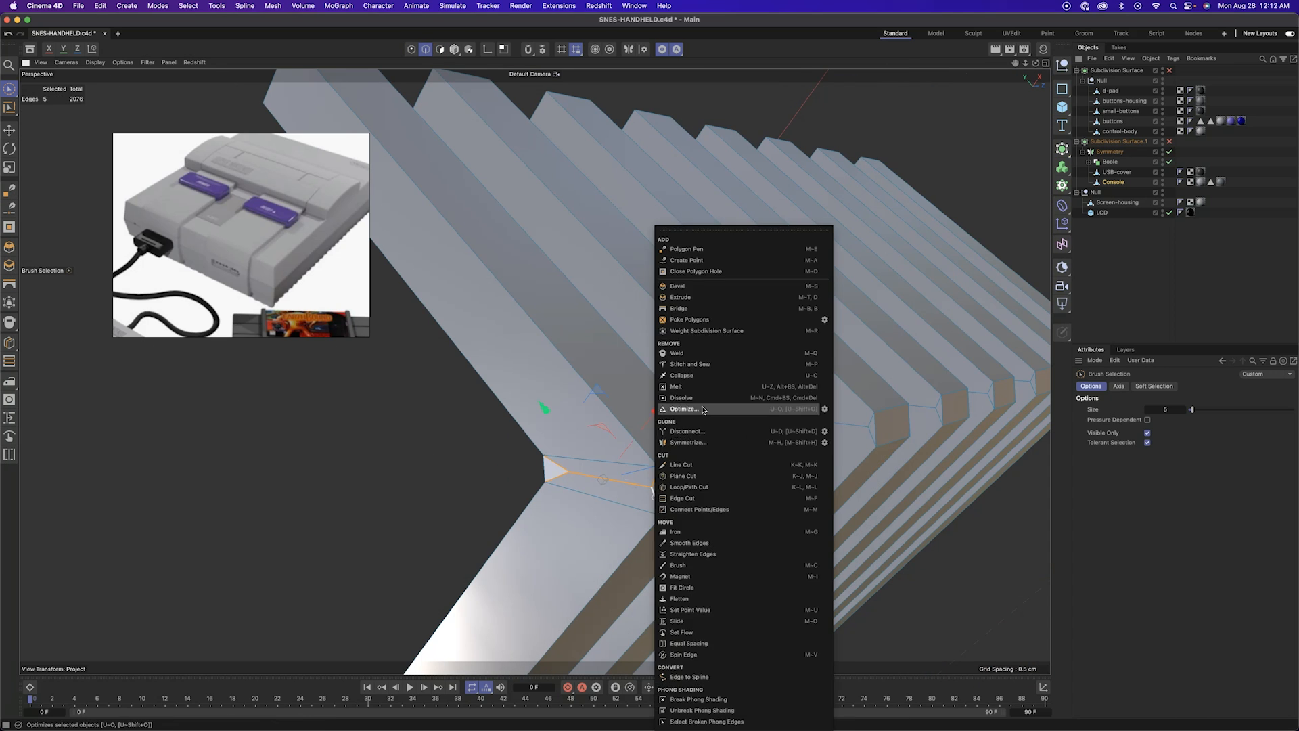
click(702, 429)
alt+right_drag(677, 447, 496, 464)
mouse_move(496, 464)
alt+mouse_down()
mouse_move(668, 430)
mouse_move(525, 425)
mouse_move(643, 400)
mouse_move(535, 406)
mouse_move(656, 379)
alt+mouse_up()
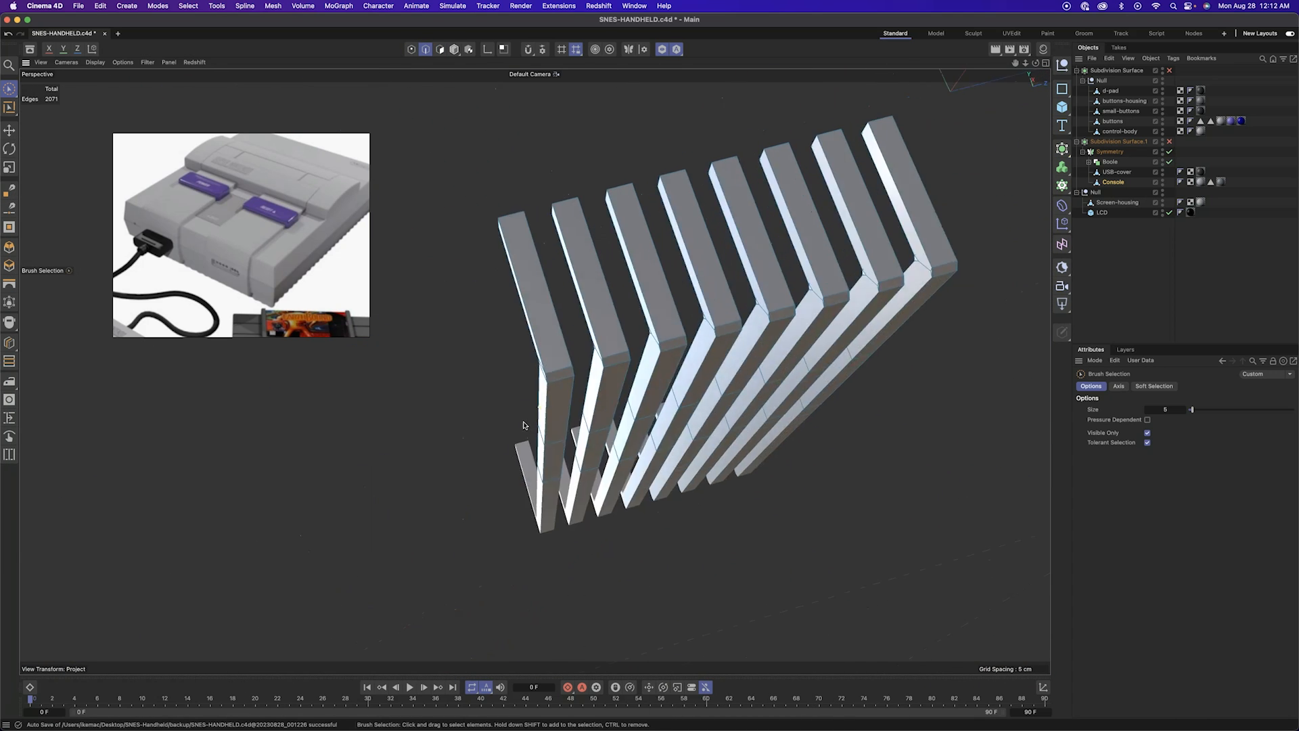
Select the long edge loops of the outermost vent rib and bevel them
key(e)
double_click(643, 399)
mouse_move(526, 415)
alt+mouse_down()
mouse_move(623, 402)
mouse_move(683, 325)
alt+mouse_up()
alt+right_drag(555, 379, 649, 365)
shift+double_click(605, 308)
right_click(600, 310)
click(629, 396)
drag(630, 396, 640, 396)
drag(1169, 441, 1174, 442)
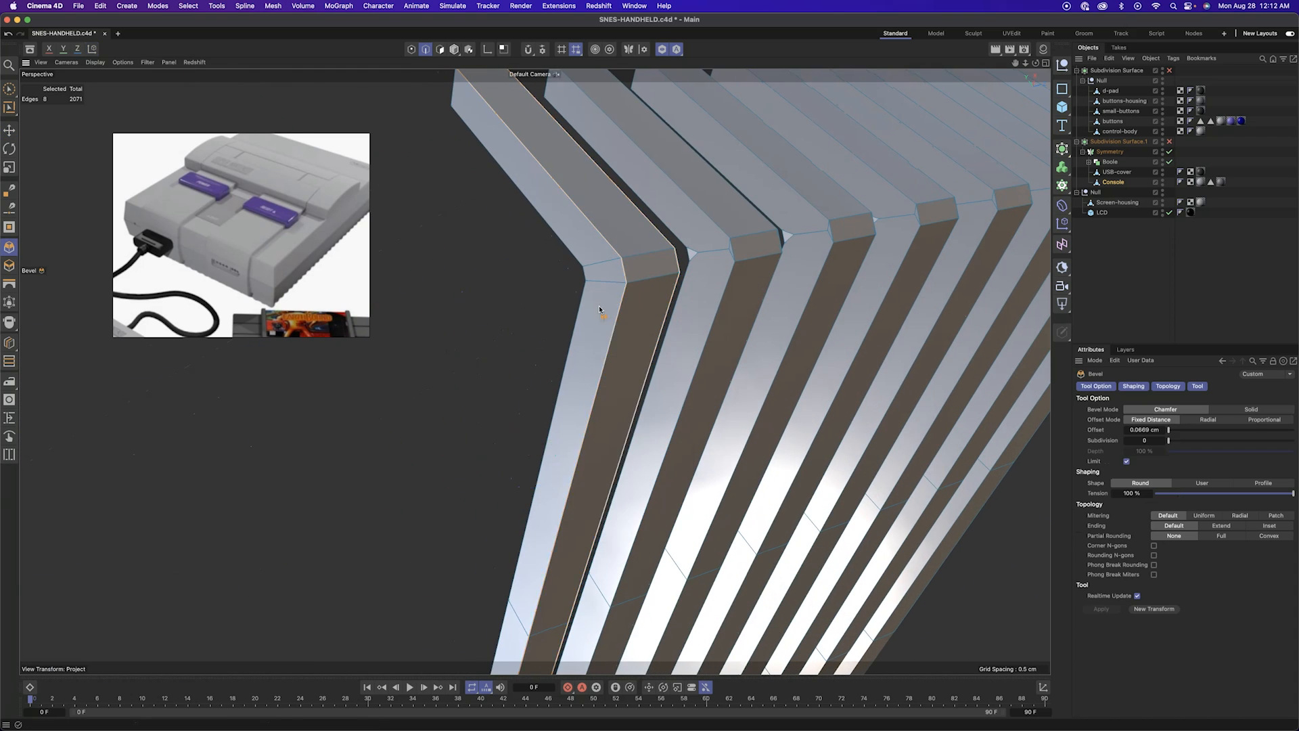
Select the edge loops across the rib's bend and bevel them proportionally with a 10 % offset and 2 subdivisions
key(9)
alt+drag(684, 324, 697, 291)
key(e)
double_click(636, 278)
right_click(640, 278)
click(669, 363)
click(1248, 419)
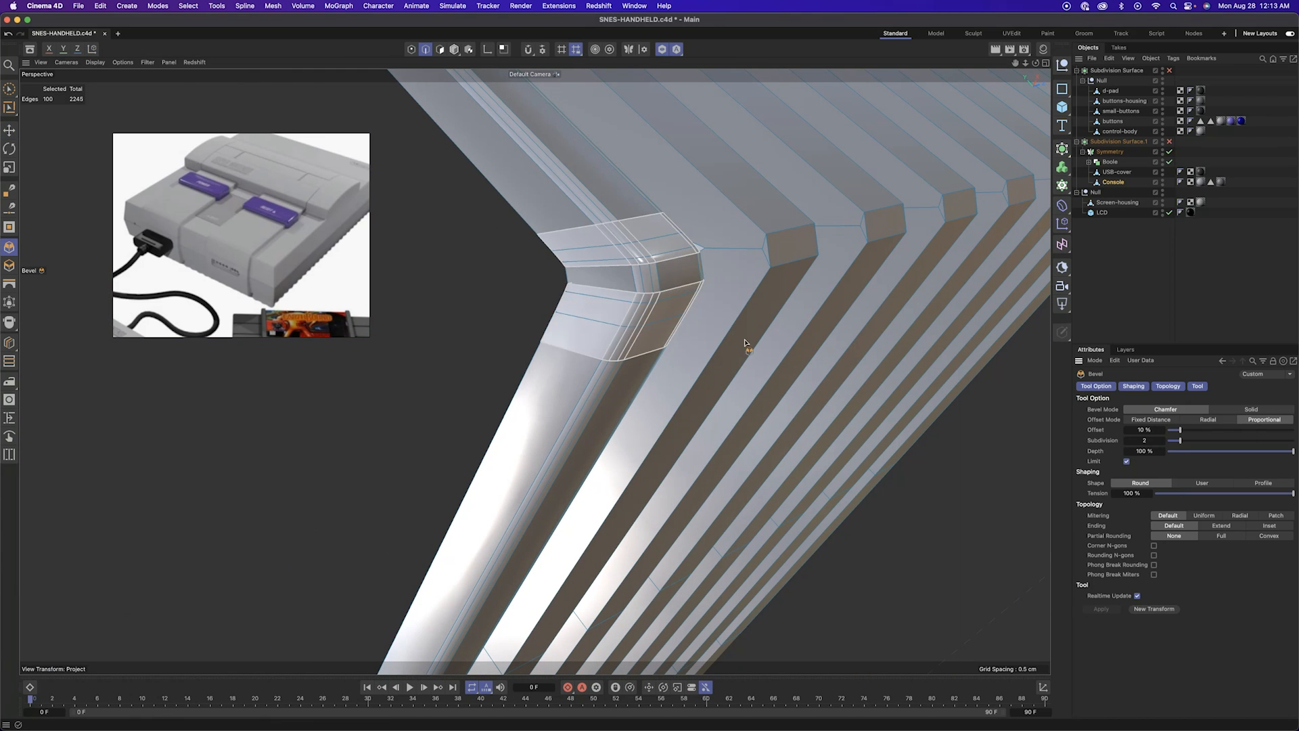
click(1150, 419)
scroll(725, 261, up, 2)
Box-select the points around the rib's bevelled bend to clean up its topology
alt+drag(726, 261, 425, 340)
click(412, 50)
drag(9, 88, 60, 123)
drag(467, 207, 639, 435)
alt+drag(639, 435, 596, 427)
right_click(596, 427)
click(685, 546)
click(785, 522)
Select the edge loops on either side of the rib's bend and bevel them in Solid mode
key(e)
alt+drag(785, 522, 449, 247)
click(626, 338)
click(425, 49)
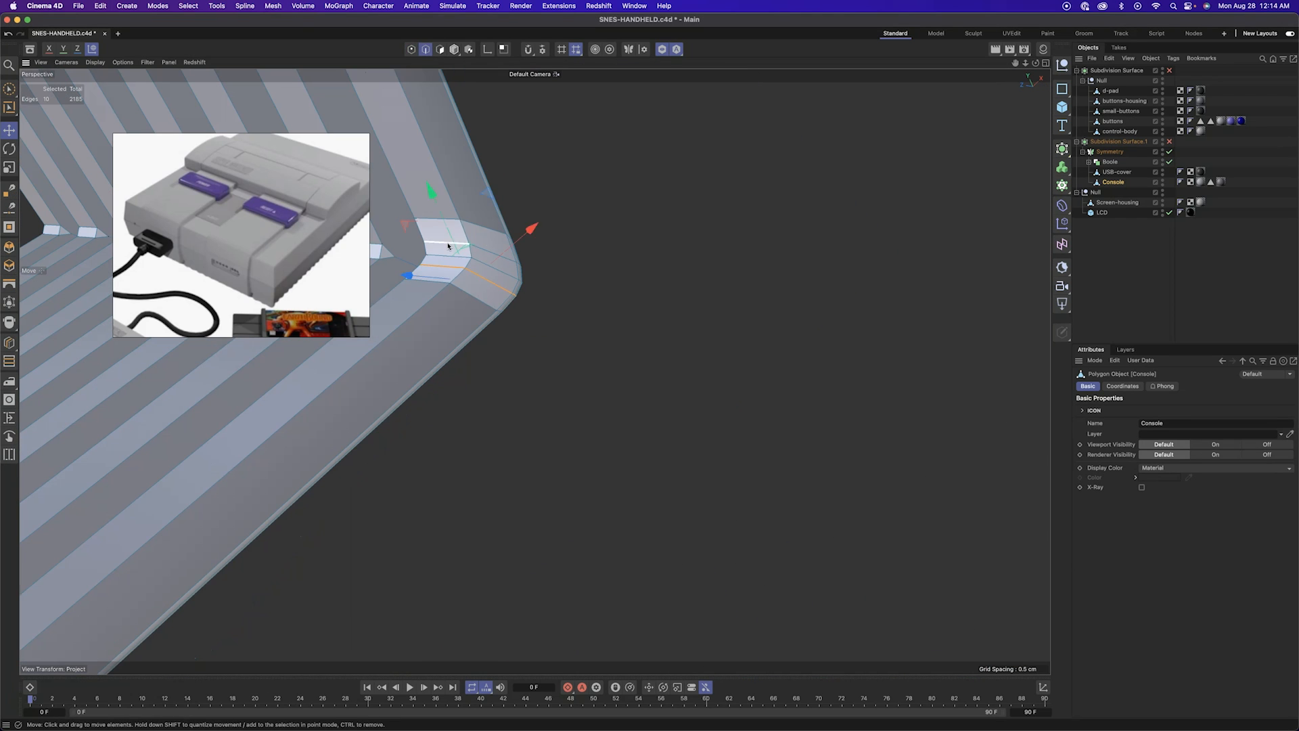
double_click(468, 245)
shift+double_click(425, 256)
key(m)
key(s)
click(1252, 410)
drag(643, 377, 704, 377)
scroll(704, 377, down, 10)
Add a loop cut to the rib and delete the unwanted polygon
key(m)
key(l)
alt+drag(473, 267, 629, 209)
click(613, 202)
mouse_move(596, 345)
alt+mouse_down()
mouse_move(637, 274)
mouse_move(629, 216)
mouse_move(546, 380)
alt+mouse_up()
click(440, 49)
key(space)
click(631, 209)
key(Delete)
Examine the reworked rib against the console body with subdivision smoothing on and off
alt+right_drag(545, 380, 630, 369)
alt+drag(629, 369, 582, 321)
click(454, 49)
key(q)
alt+right_drag(704, 379, 609, 386)
alt+drag(677, 399, 753, 405)
alt+right_drag(753, 404, 895, 392)
alt+drag(895, 393, 702, 412)
click(440, 50)
alt+drag(626, 372, 729, 409)
alt+drag(681, 345, 629, 338)
key(q)
alt+right_drag(630, 345, 744, 356)
mouse_move(659, 356)
alt+mouse_down()
mouse_move(591, 359)
mouse_move(637, 362)
alt+mouse_up()
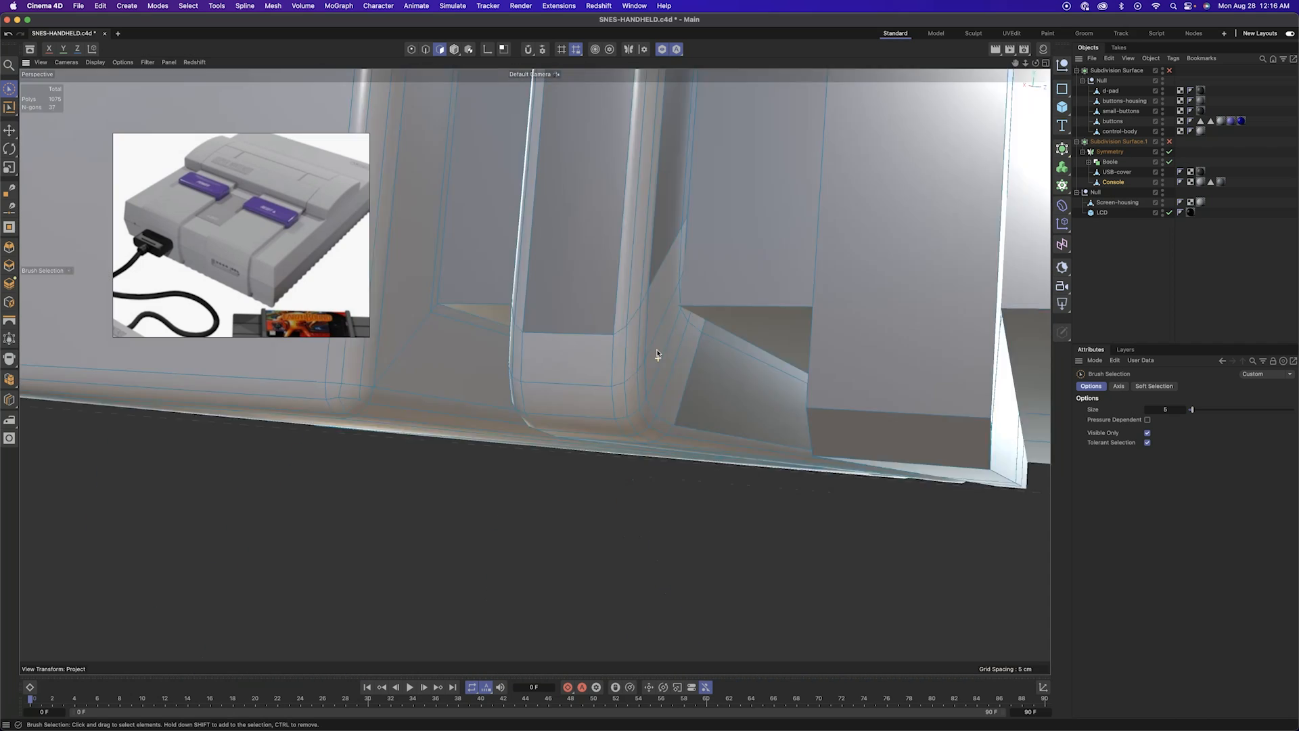
Select all polygons of the reworked rib and shift it slightly along the row in the Right view
alt+right_drag(813, 345, 727, 338)
alt+drag(727, 337, 666, 345)
double_click(742, 359)
alt+drag(762, 369, 623, 417)
middle_click(609, 421)
alt+right_drag(318, 613, 364, 596)
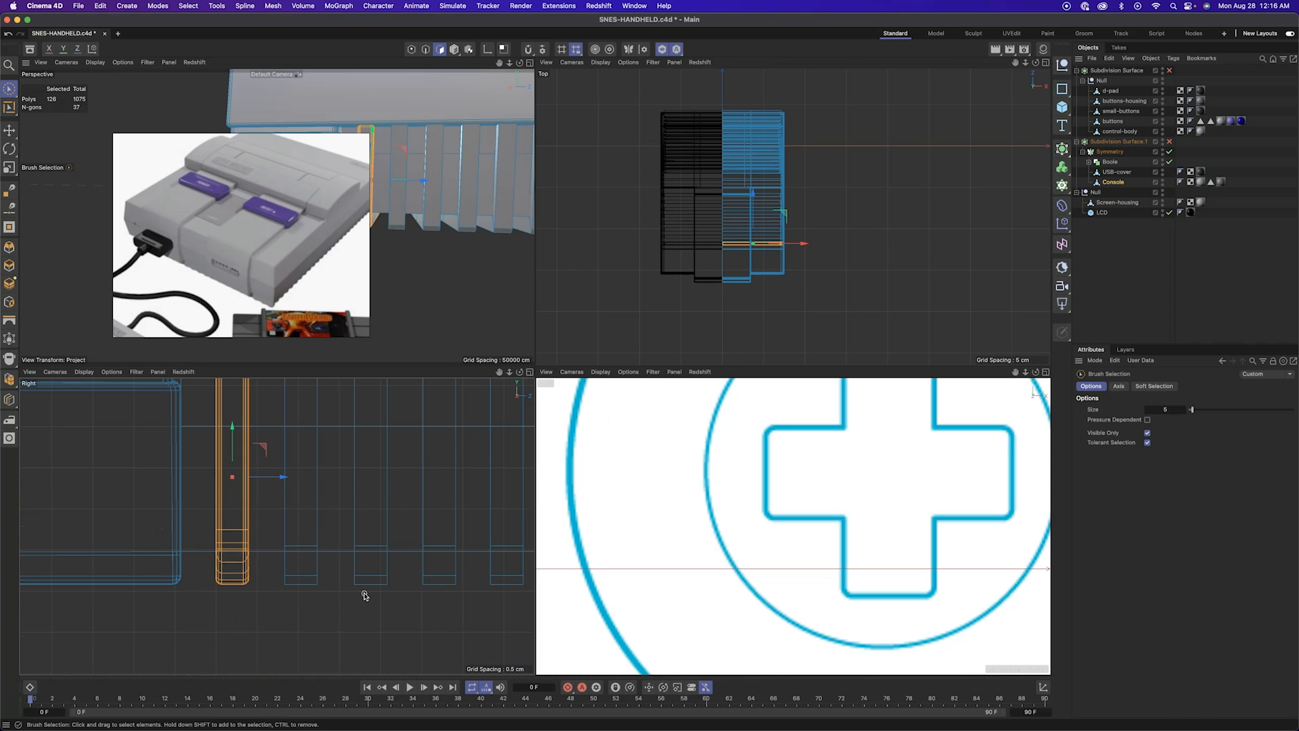
alt+right_drag(313, 483, 511, 473)
drag(253, 428, 265, 429)
Duplicate the rib onto its neighbour's position, align the copy, and duplicate the pair onto the following two ribs
alt+right_drag(317, 480, 114, 453)
ctrl+drag(419, 484, 420, 485)
alt+right_drag(406, 467, 541, 467)
drag(260, 518, 257, 519)
alt+right_drag(302, 522, 129, 521)
alt+right_drag(355, 550, 474, 541)
ctrl+drag(156, 451, 322, 486)
alt+right_drag(526, 570, 251, 383)
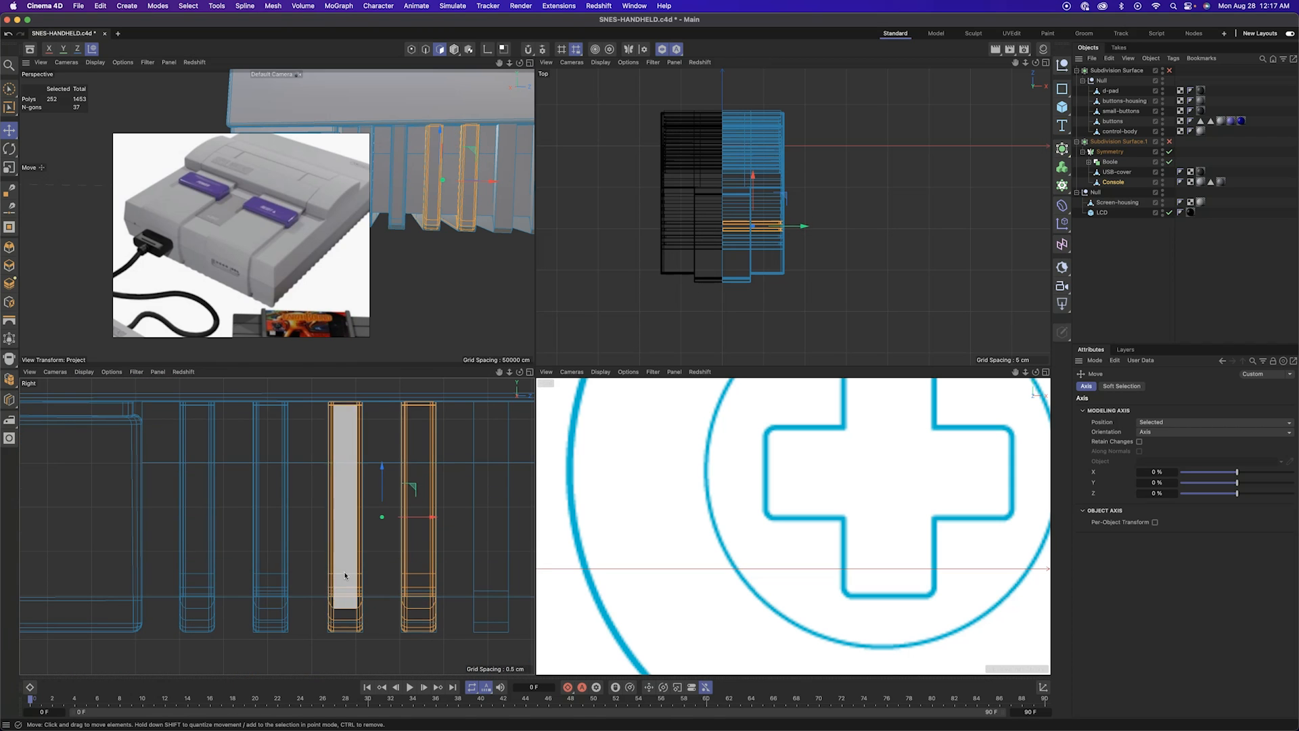
Duplicate the set of four bevelled ribs onto the remaining positions in the row and fine-tune their alignment
alt+middle_drag(406, 535, 170, 549)
ctrl+drag(130, 533, 423, 549)
alt+right_drag(284, 516, 398, 549)
drag(265, 545, 262, 545)
alt+right_drag(302, 548, 183, 544)
Select the original unbevelled ribs beneath the duplicates and delete them
click(219, 593)
alt+right_drag(219, 593, 339, 615)
double_click(321, 624)
alt+middle_drag(509, 629, 217, 595)
shift+double_click(258, 593)
shift+double_click(372, 596)
alt+right_drag(371, 599, 251, 575)
alt+right_drag(305, 579, 399, 596)
shift+double_click(403, 595)
key(Delete)
Add the new ribs to the console's Dark Grey polygon selection and update the tag
alt+right_drag(375, 526, 235, 503)
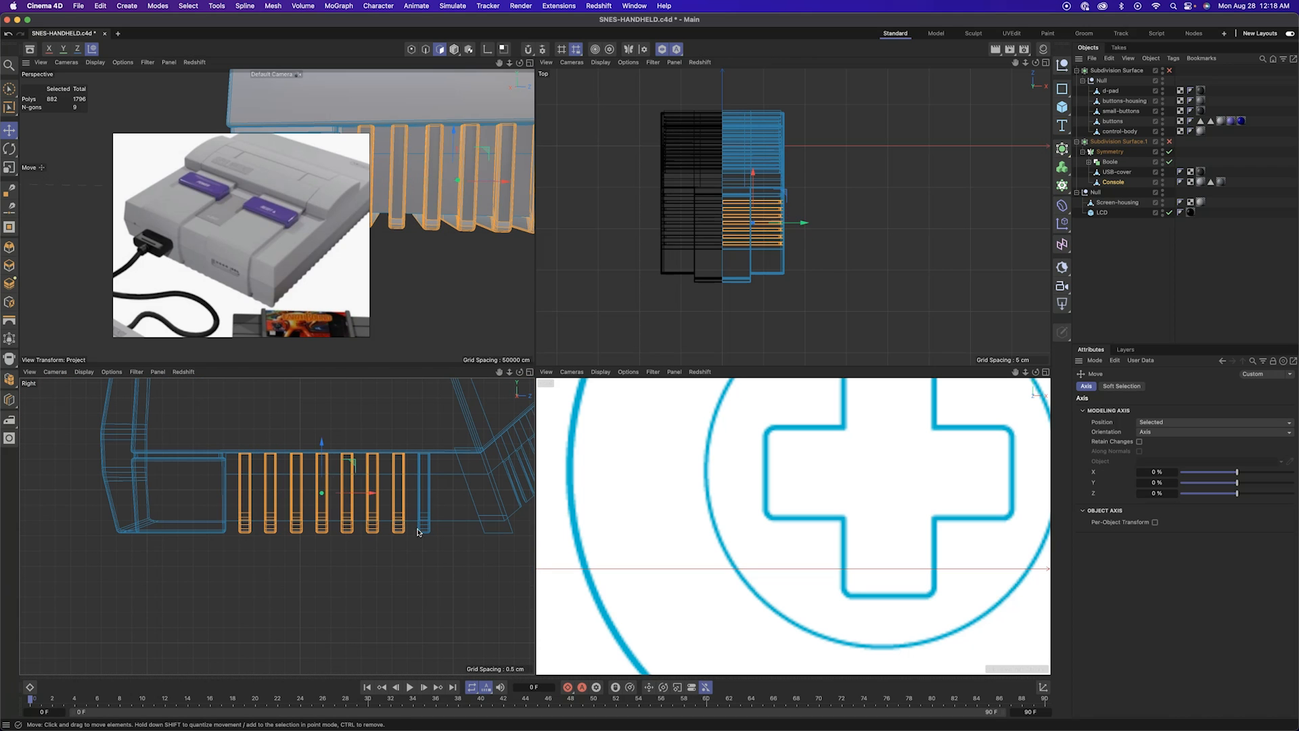
click(1212, 183)
shift+click(1101, 476)
click(1099, 467)
click(423, 291)
Isolate the slotted vent section of the console and select the edge loop running along its bend
alt+drag(440, 223, 386, 233)
middle_click(406, 244)
alt+drag(701, 517, 559, 474)
scroll(568, 497, up, 10)
double_click(568, 496)
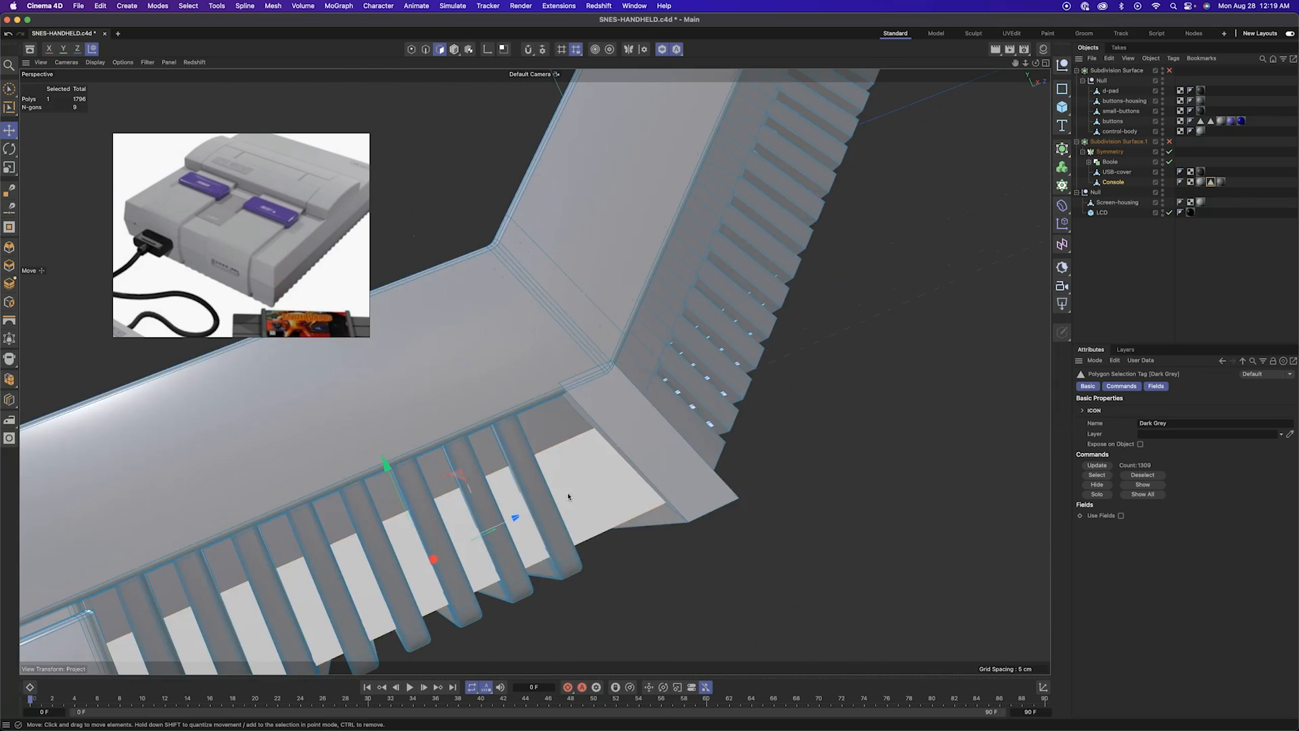
scroll(547, 520, down, 10)
key(v)
mouse_move(573, 502)
click(651, 431)
alt+drag(642, 474, 574, 515)
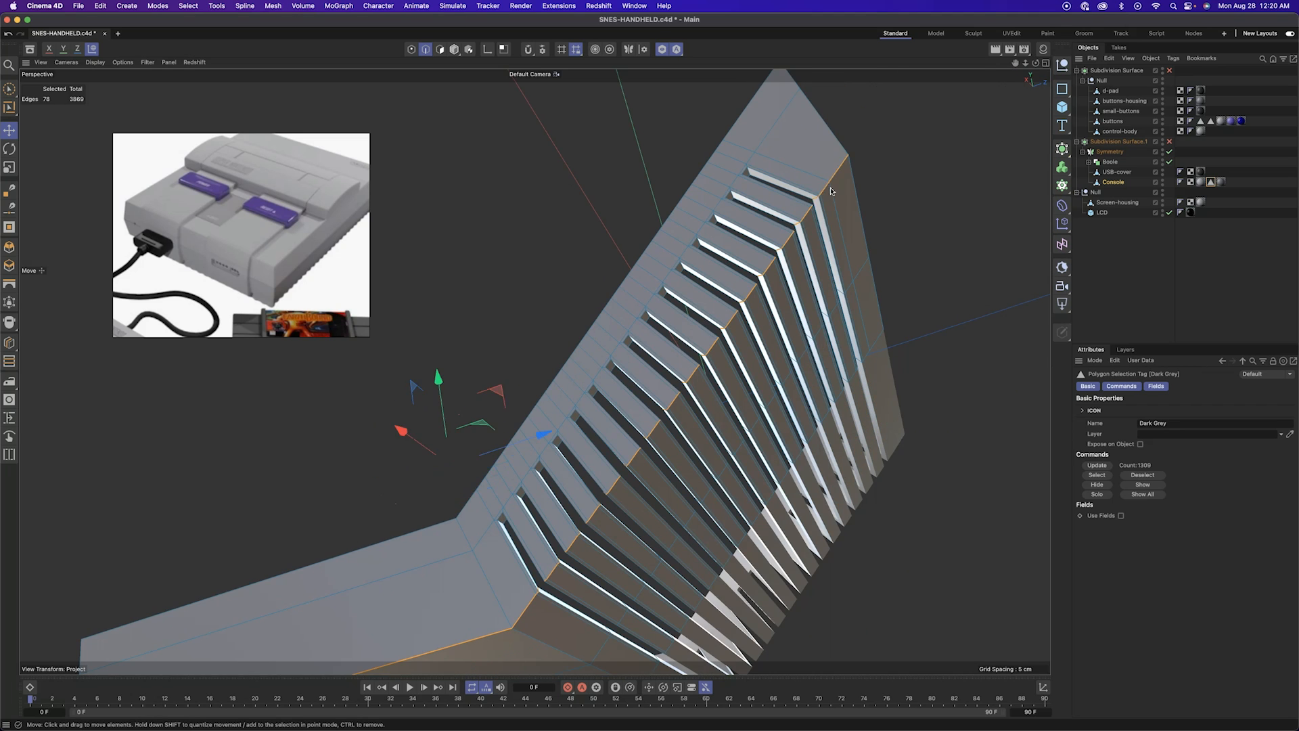
Try to bevel the bend's edge loop in Chamfer mode with a 0.04 cm offset and Patch mitering
alt+drag(831, 191, 650, 457)
key(m)
key(s)
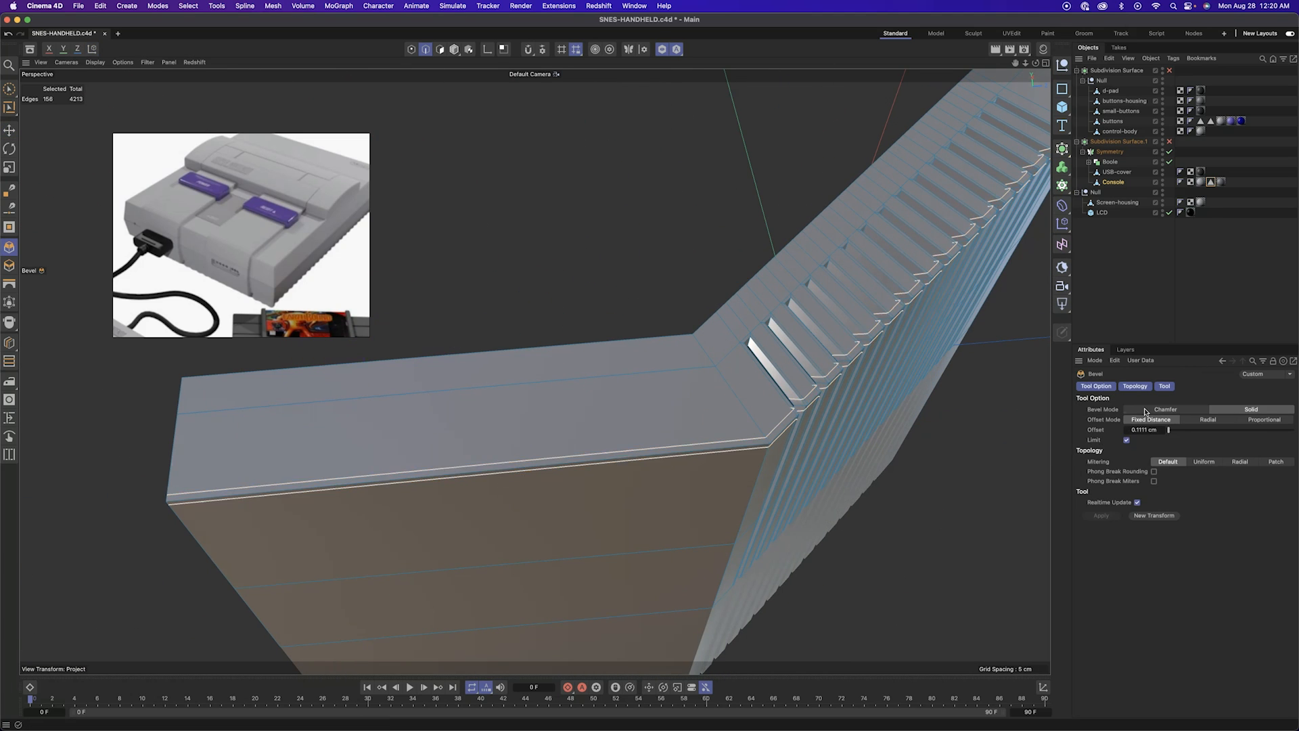
scroll(771, 428, up, 8)
alt+drag(785, 428, 650, 352)
click(1204, 515)
scroll(586, 286, up, 3)
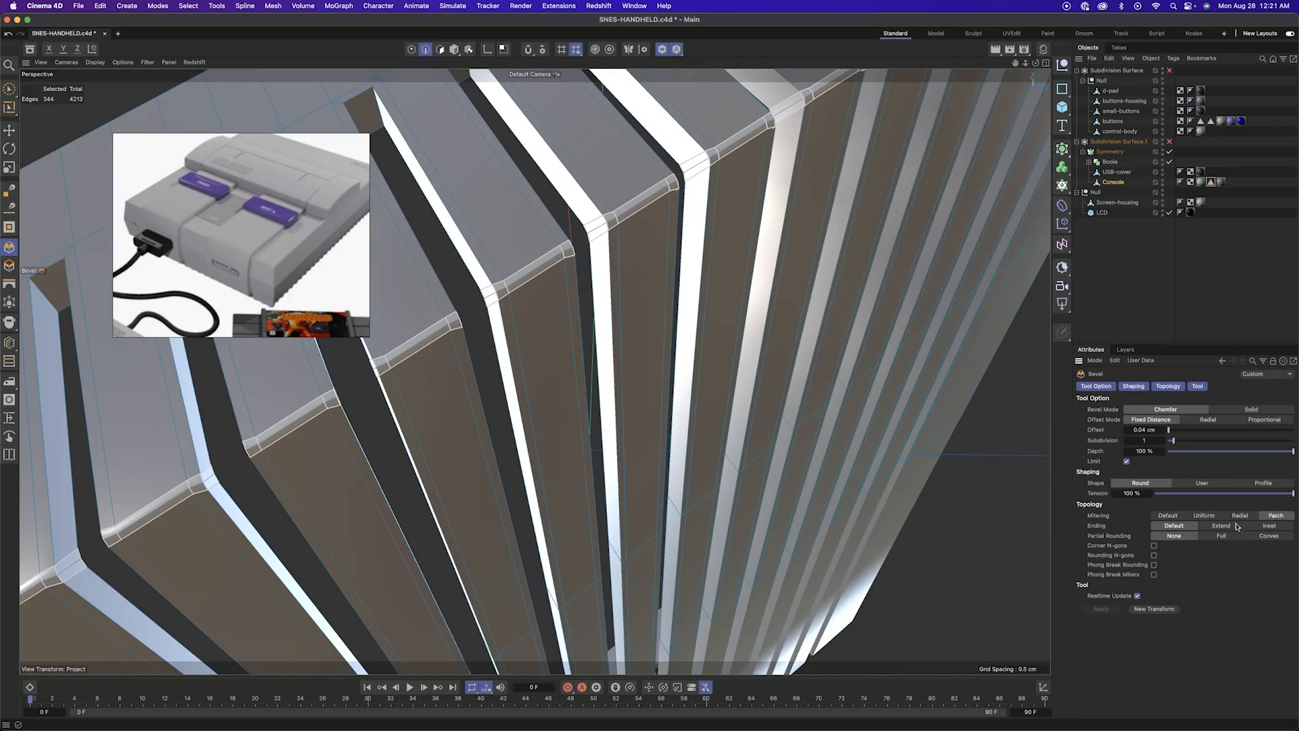
alt+drag(986, 509, 484, 383)
scroll(702, 449, down, 5)
scroll(535, 372, up, 5)
key(super+z)
Start a selection of the redundant edge loops running lengthwise along the slats in the middle of the vent section
alt+drag(646, 391, 609, 333)
scroll(609, 334, down, 5)
alt+drag(609, 334, 855, 290)
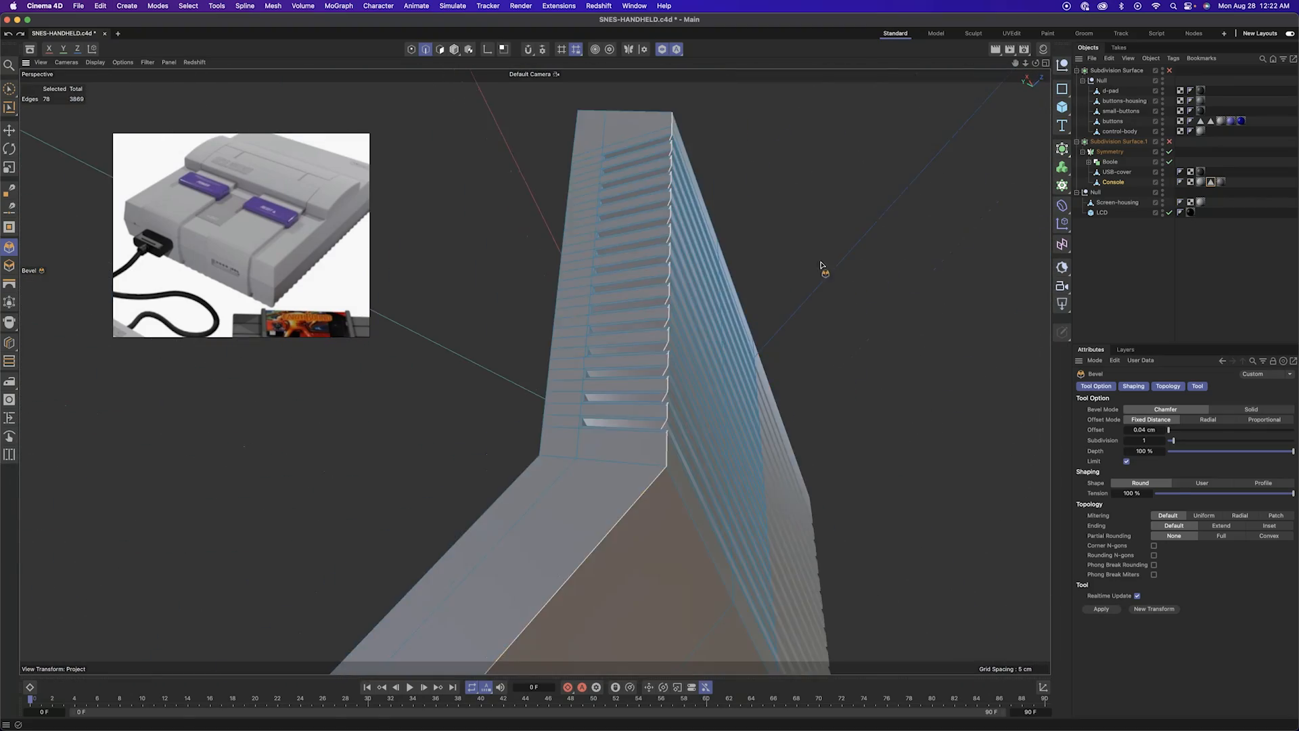
key(e)
click(856, 290)
scroll(758, 401, up, 5)
mouse_move(757, 404)
alt+mouse_down()
mouse_move(775, 449)
mouse_move(650, 427)
mouse_move(755, 406)
alt+mouse_up()
double_click(710, 397)
shift+double_click(632, 339)
alt+drag(632, 339, 494, 342)
shift+double_click(690, 369)
shift+double_click(691, 404)
shift+double_click(694, 440)
shift+double_click(694, 477)
shift+double_click(697, 516)
alt+drag(697, 515, 730, 488)
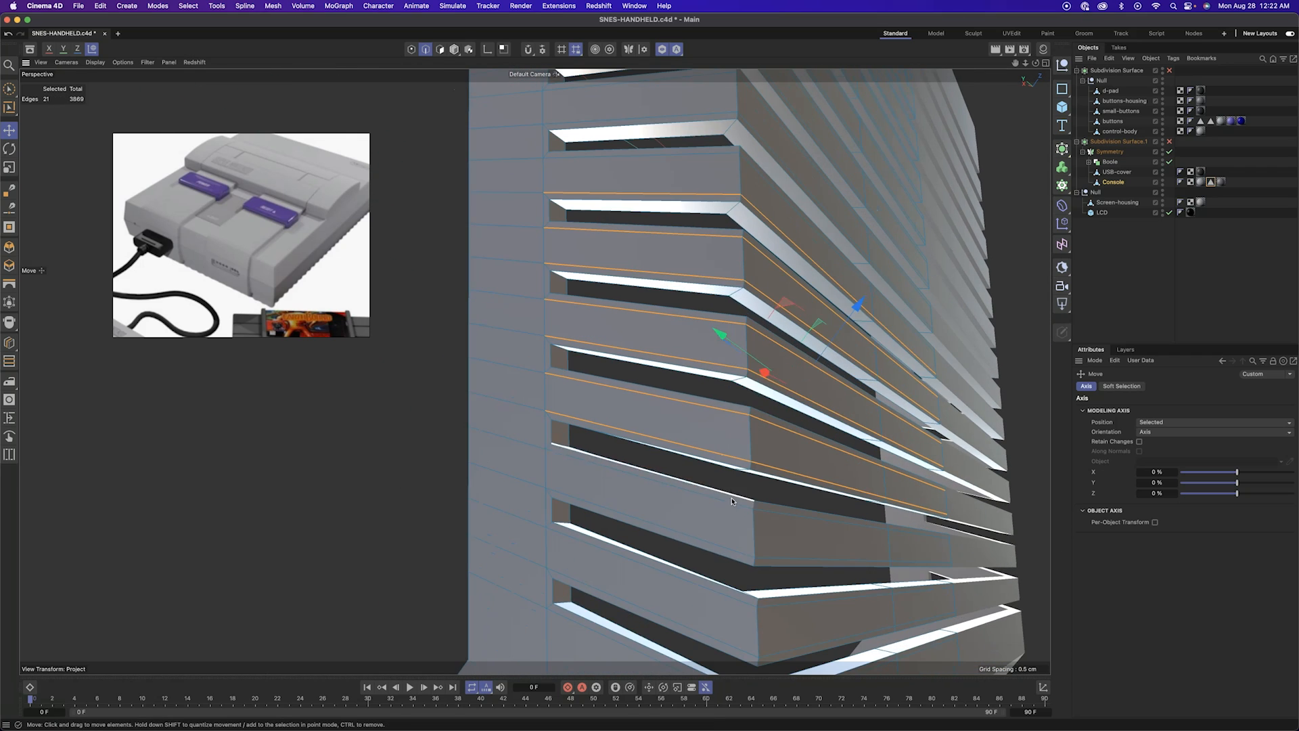
Add the lengthwise edge loops of the remaining slats to the selection and dissolve them
shift+double_click(748, 655)
alt+drag(748, 655, 664, 596)
shift+double_click(663, 595)
alt+drag(664, 596, 749, 440)
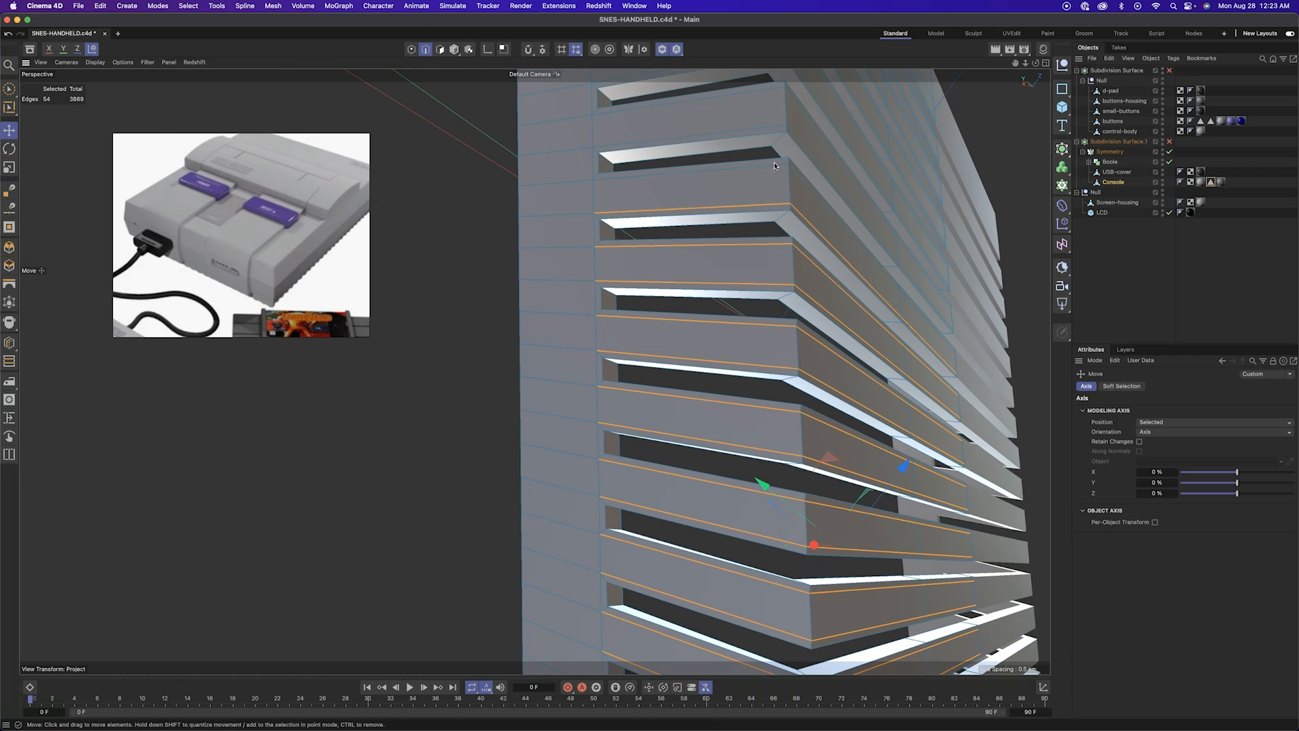
shift+double_click(776, 165)
shift+double_click(774, 132)
shift+double_click(773, 87)
alt+drag(773, 86, 778, 244)
shift+double_click(778, 244)
shift+double_click(778, 205)
shift+double_click(779, 168)
alt+drag(780, 168, 757, 506)
shift+double_click(756, 212)
right_click(741, 181)
click(772, 352)
Select the edge loops around all the slot openings on the flat face below the vent's bend
alt+drag(661, 377, 754, 508)
alt+drag(803, 562, 904, 570)
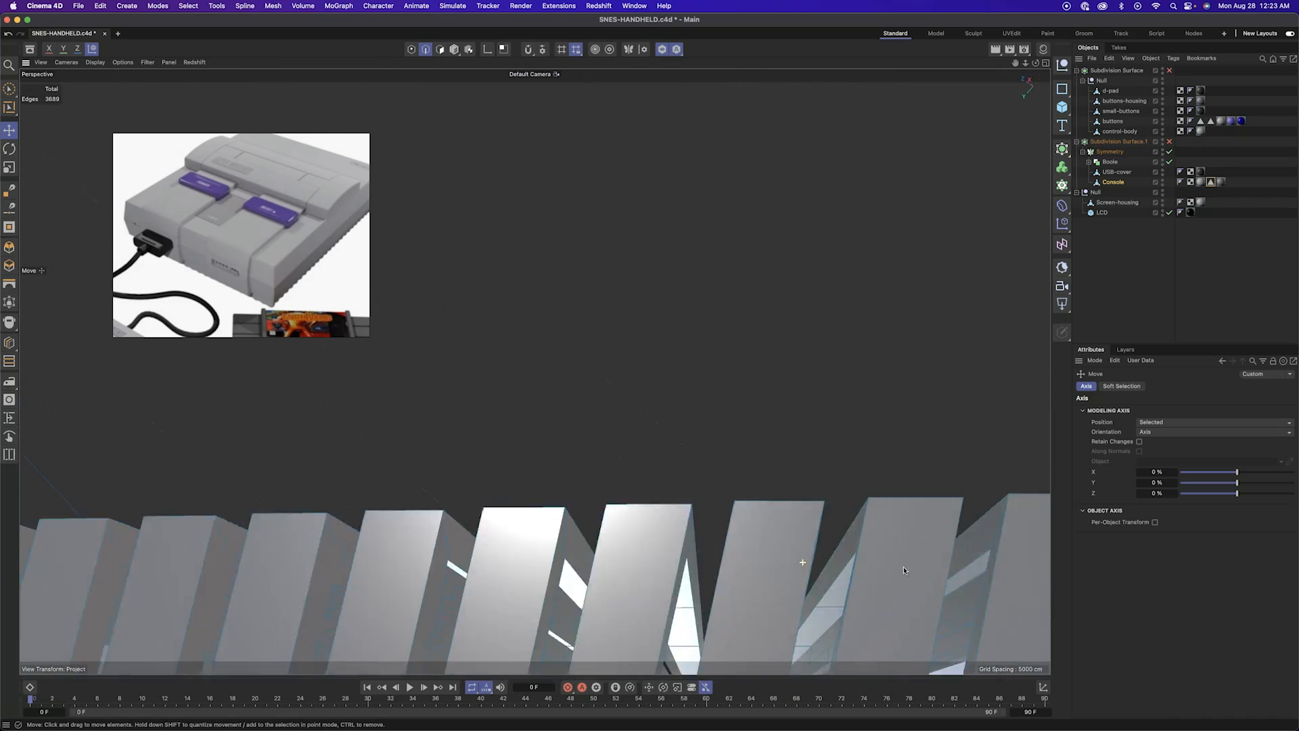
alt+right_drag(904, 570, 649, 565)
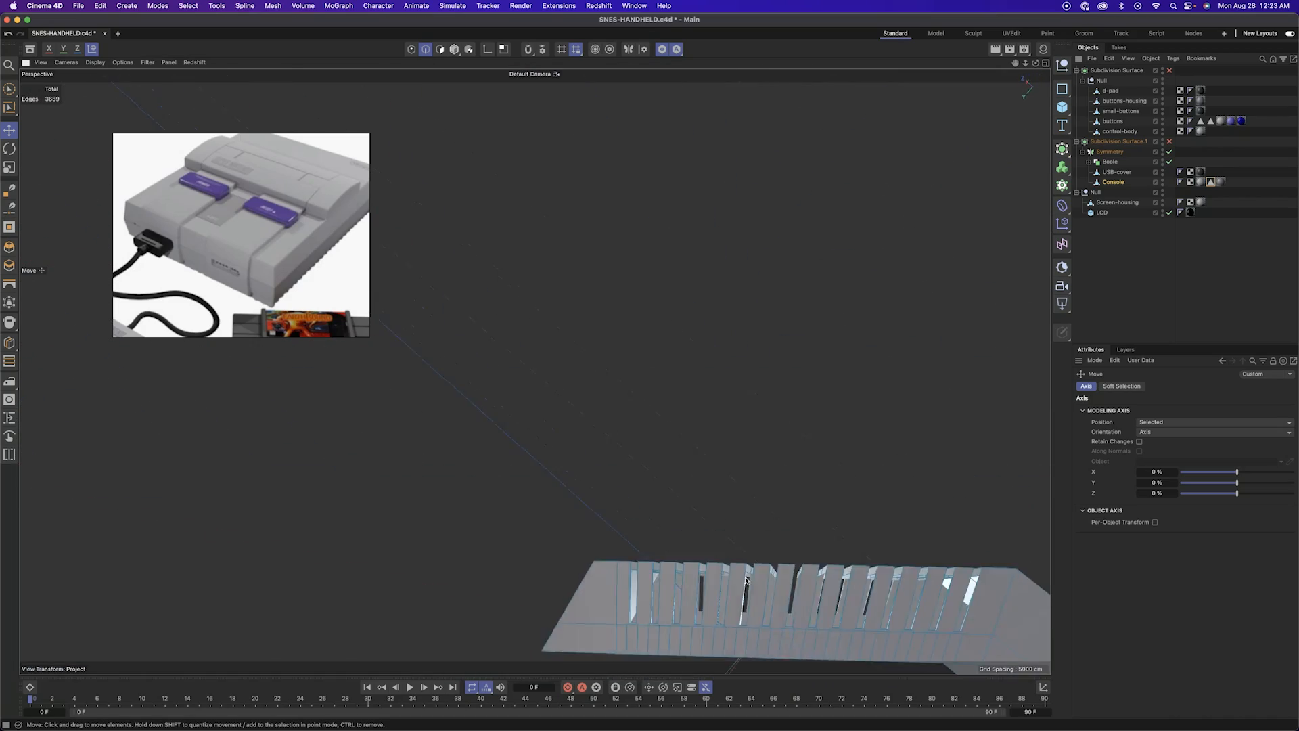
middle_click(285, 528)
alt+right_drag(277, 526, 376, 484)
middle_click(433, 284)
alt+drag(434, 284, 474, 420)
alt+drag(873, 582, 867, 500)
alt+right_drag(799, 514, 947, 501)
alt+drag(825, 488, 880, 433)
shift+double_click(836, 575)
alt+drag(836, 575, 771, 555)
shift+double_click(759, 579)
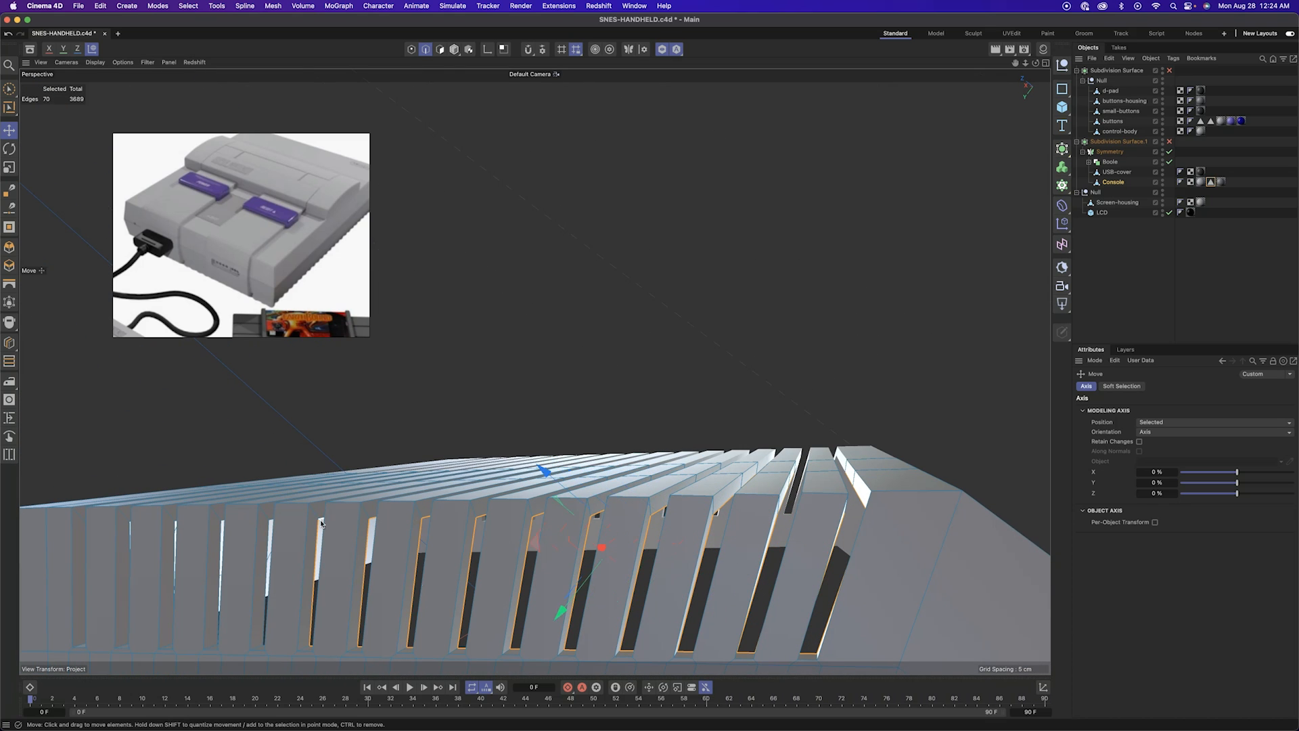
shift+double_click(132, 536)
shift+double_click(88, 537)
alt+drag(88, 536, 128, 531)
Convert the slot edge selection to points and deselect those away from the slots' lower ends in the Right view
middle_click(224, 528)
alt+right_drag(339, 514, 284, 518)
alt+middle_drag(379, 467, 275, 525)
ctrl+click(412, 50)
alt+right_drag(384, 519, 284, 518)
alt+middle_drag(284, 517, 311, 470)
click(9, 89)
ctrl+drag(261, 525, 297, 562)
ctrl+drag(434, 447, 437, 449)
alt+right_drag(375, 513, 461, 518)
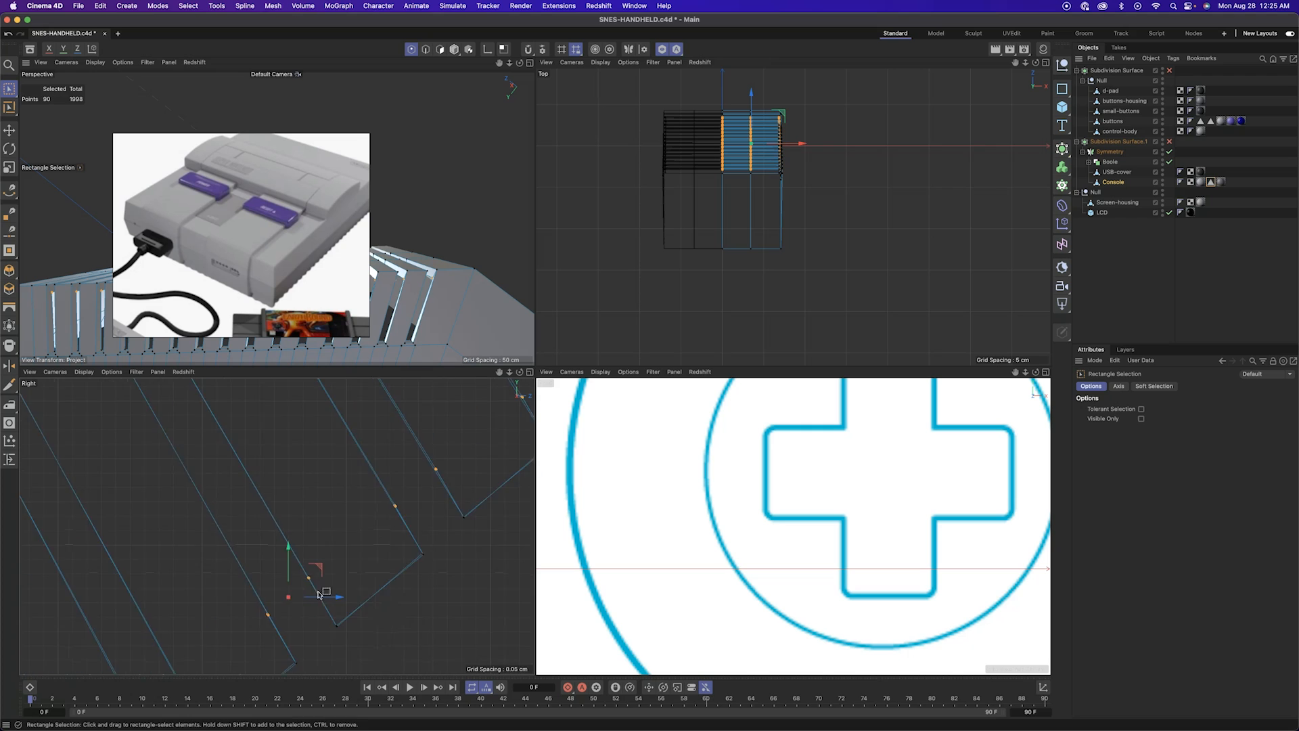
ctrl+drag(239, 497, 239, 498)
alt+middle_drag(470, 503, 459, 464)
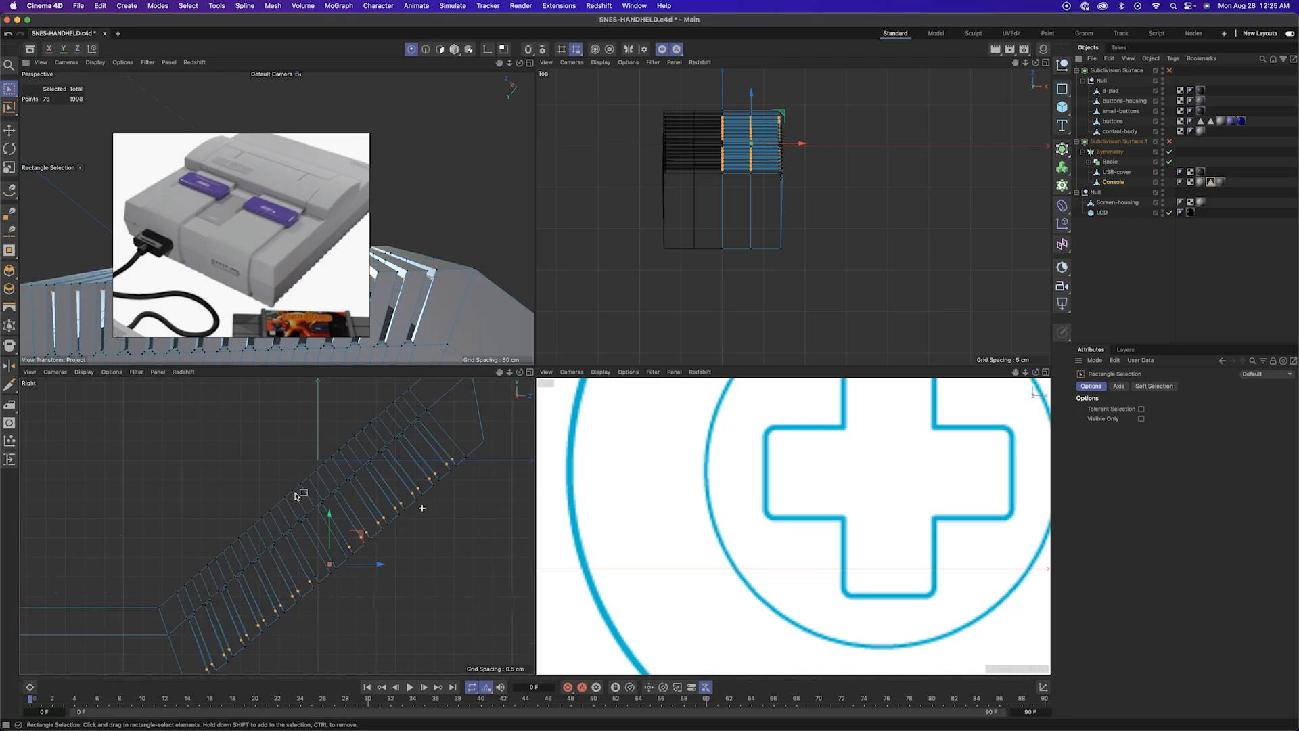
Box-select the stray point pairs beside the first slots' ends and move each pair to straighten the slat sides
middle_click(439, 461)
alt+right_drag(893, 228, 954, 234)
drag(853, 287, 777, 350)
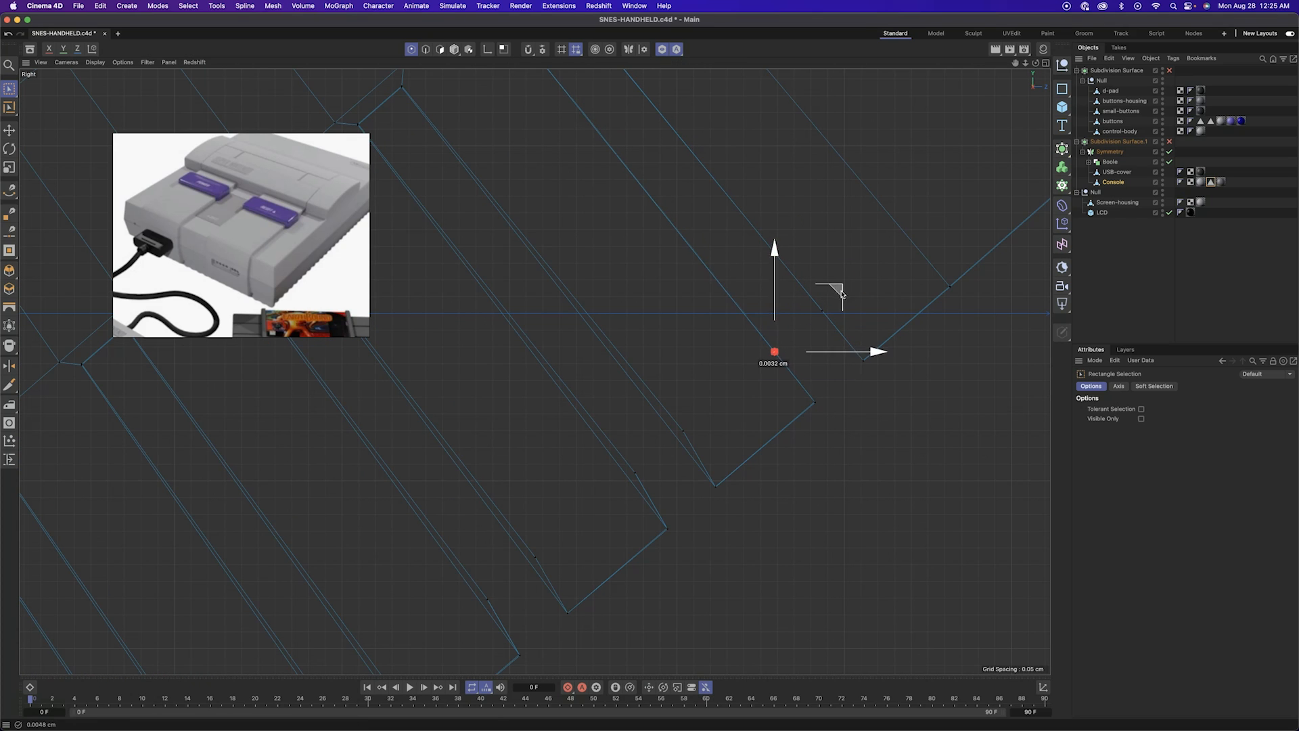
alt+middle_drag(516, 580, 557, 481)
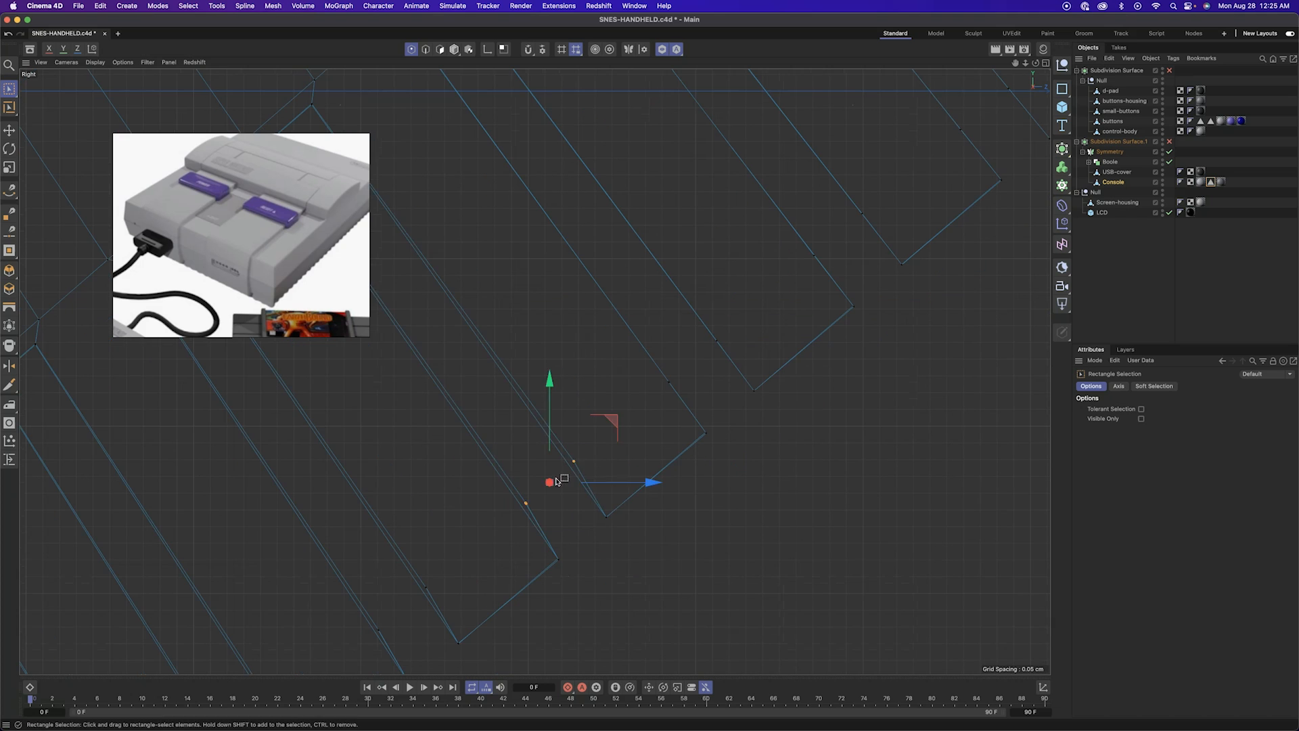
alt+middle_drag(440, 569, 553, 354)
drag(409, 482, 324, 561)
drag(430, 458, 455, 441)
alt+middle_drag(220, 514, 467, 359)
mouse_move(507, 451)
mouse_down()
mouse_move(420, 533)
mouse_move(525, 436)
mouse_up()
alt+middle_drag(378, 581, 416, 502)
drag(410, 492, 352, 545)
Straighten the slat sides at the middle slots by box-selecting and moving their stray point pairs
alt+middle_drag(226, 655, 278, 539)
drag(313, 504, 256, 553)
drag(346, 466, 345, 469)
drag(266, 545, 211, 593)
drag(300, 507, 299, 509)
alt+middle_drag(156, 643, 268, 496)
drag(277, 484, 220, 534)
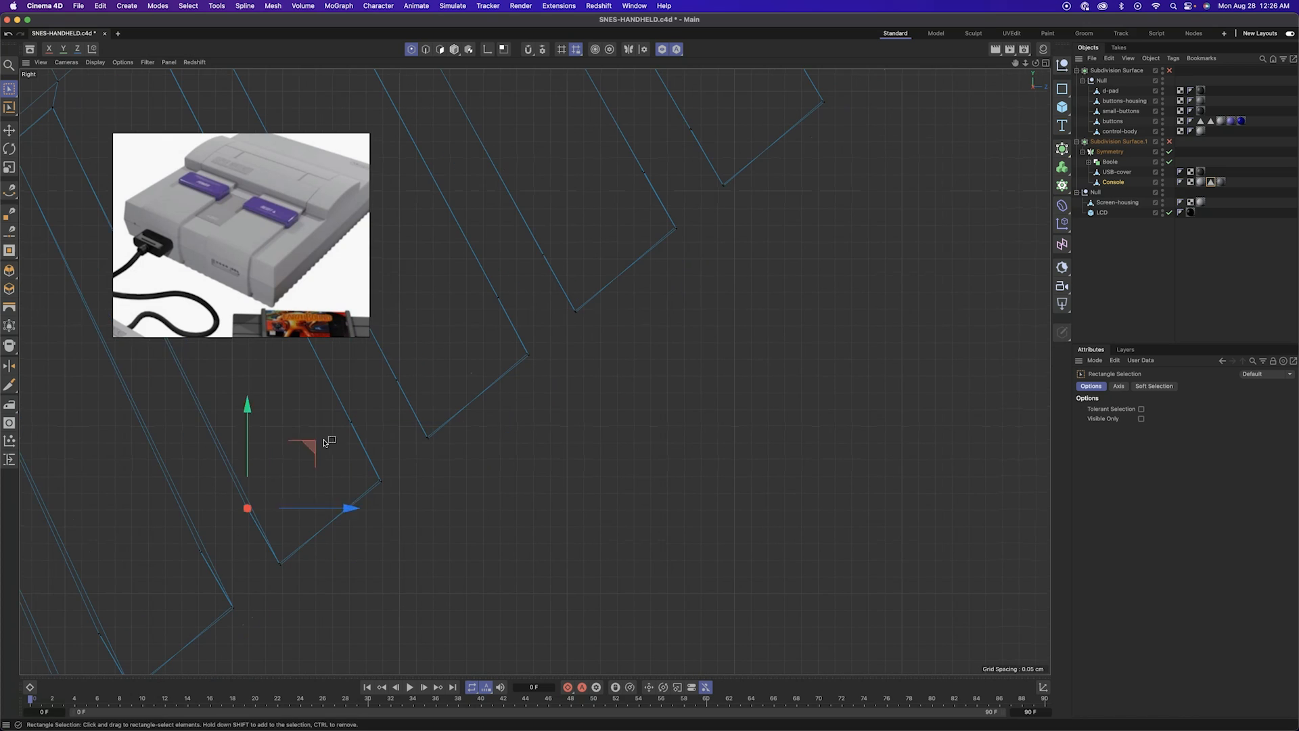
alt+middle_drag(139, 609, 270, 473)
drag(263, 473, 161, 567)
Box-select and reposition the stray points beside the last slots of the vent row
alt+middle_drag(131, 577, 286, 469)
drag(273, 490, 169, 584)
alt+middle_drag(74, 637, 249, 462)
alt+middle_drag(79, 608, 263, 503)
drag(292, 499, 240, 551)
alt+middle_drag(336, 577, 440, 580)
scroll(440, 580, up, 3)
drag(415, 386, 357, 463)
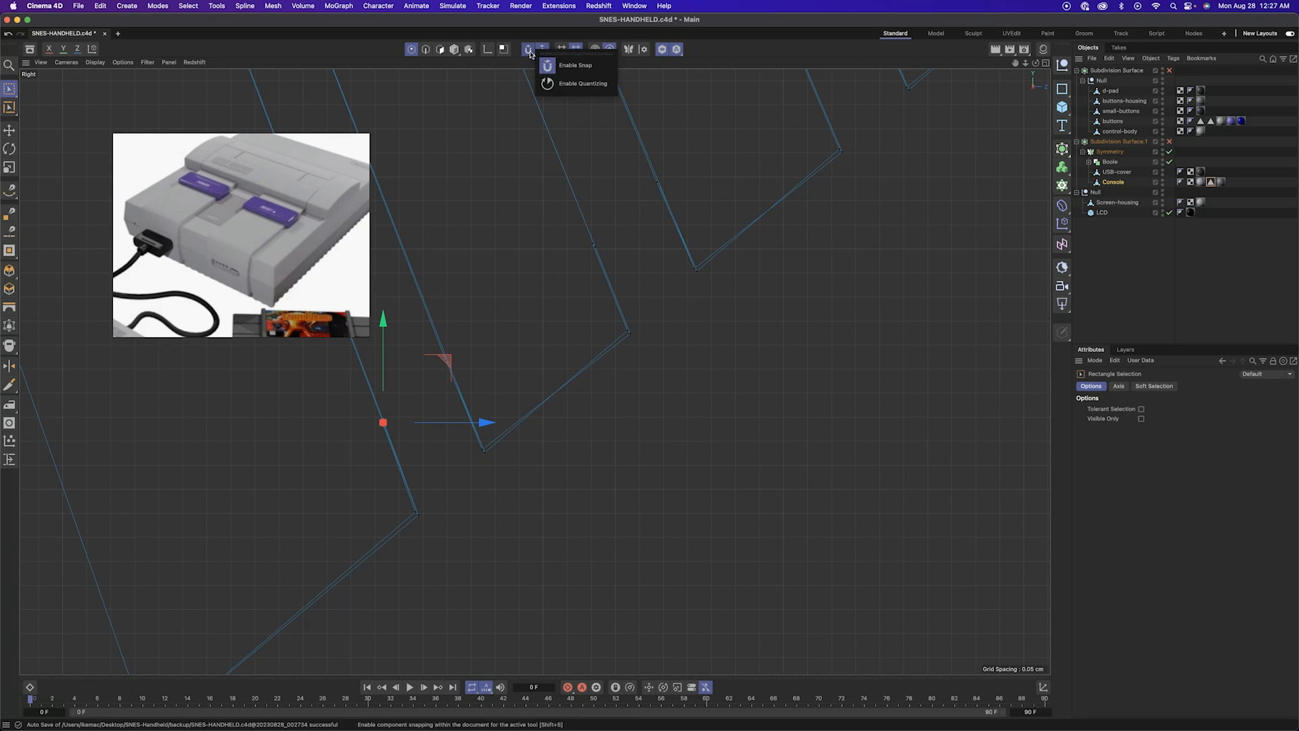
Enable snapping and snap the misaligned slat corner points onto their matching console points
click(574, 65)
alt+right_drag(429, 519, 596, 523)
key(e)
click(399, 508)
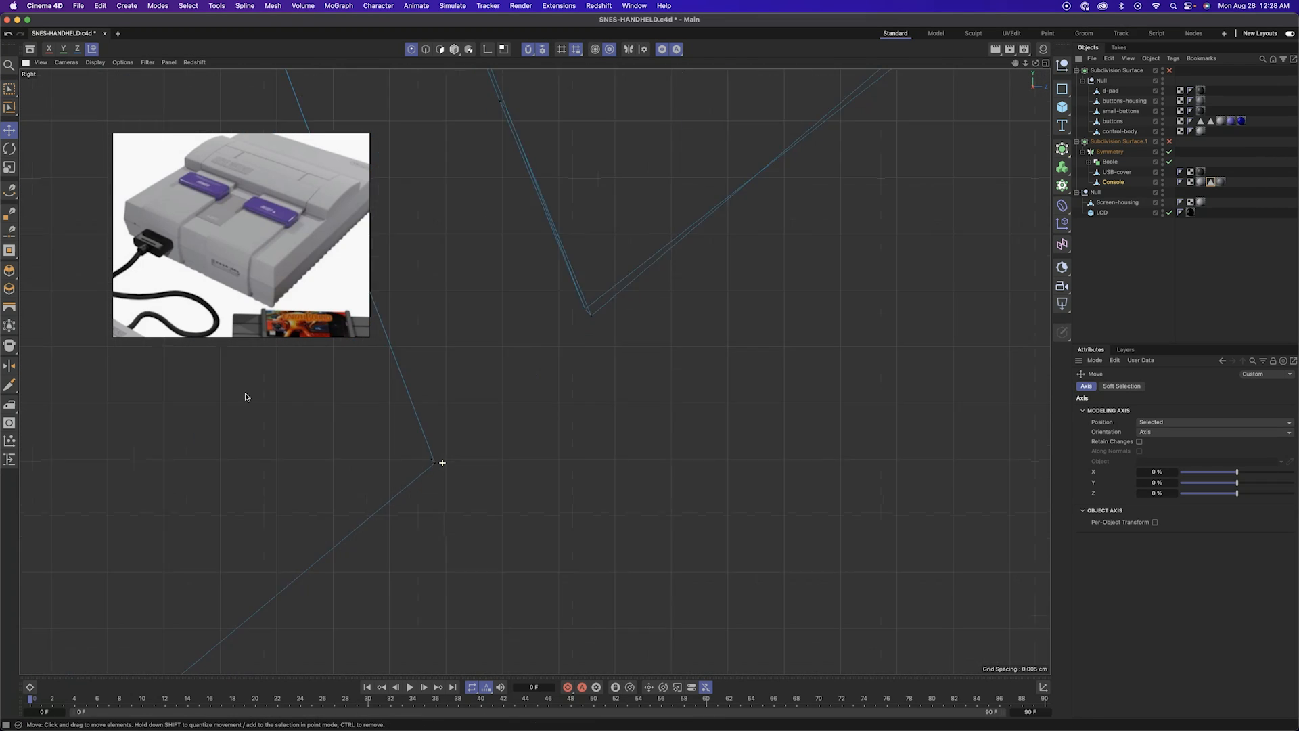
alt+right_drag(319, 483, 412, 486)
drag(412, 486, 416, 489)
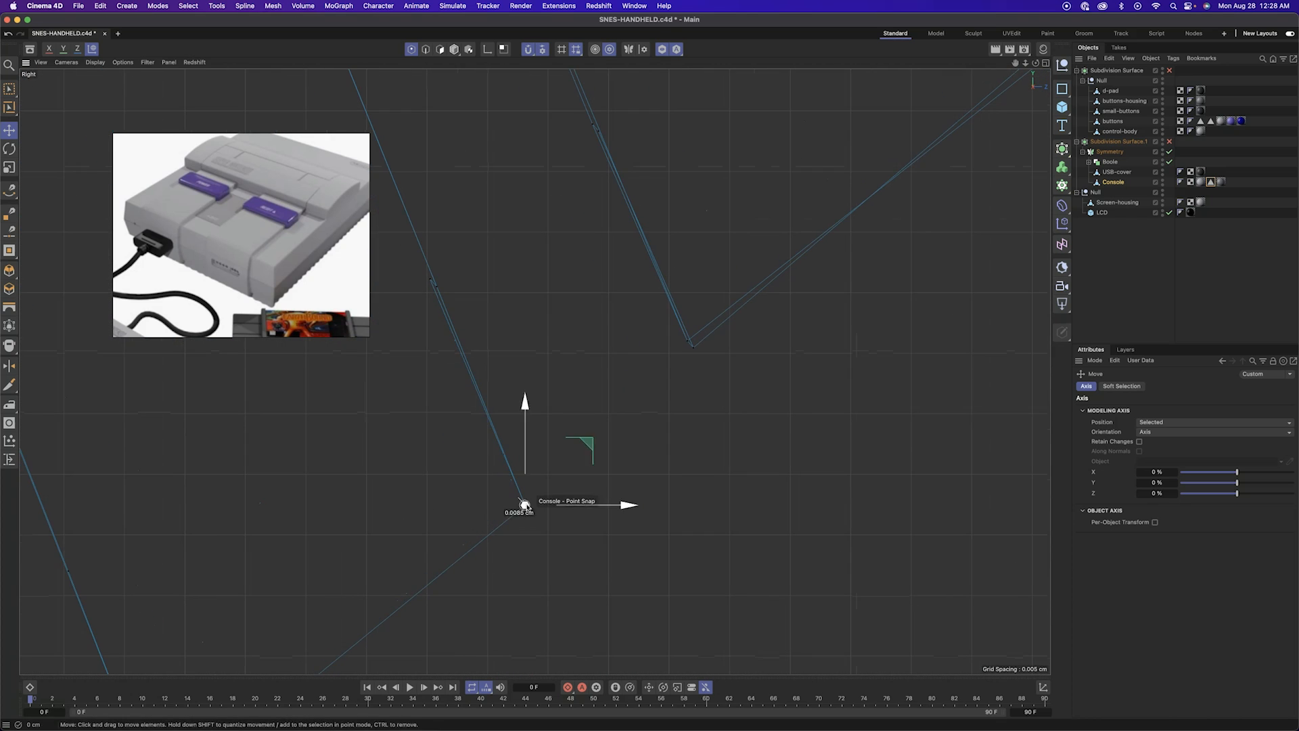
alt+middle_drag(447, 465, 626, 286)
alt+right_drag(408, 322, 476, 322)
click(475, 320)
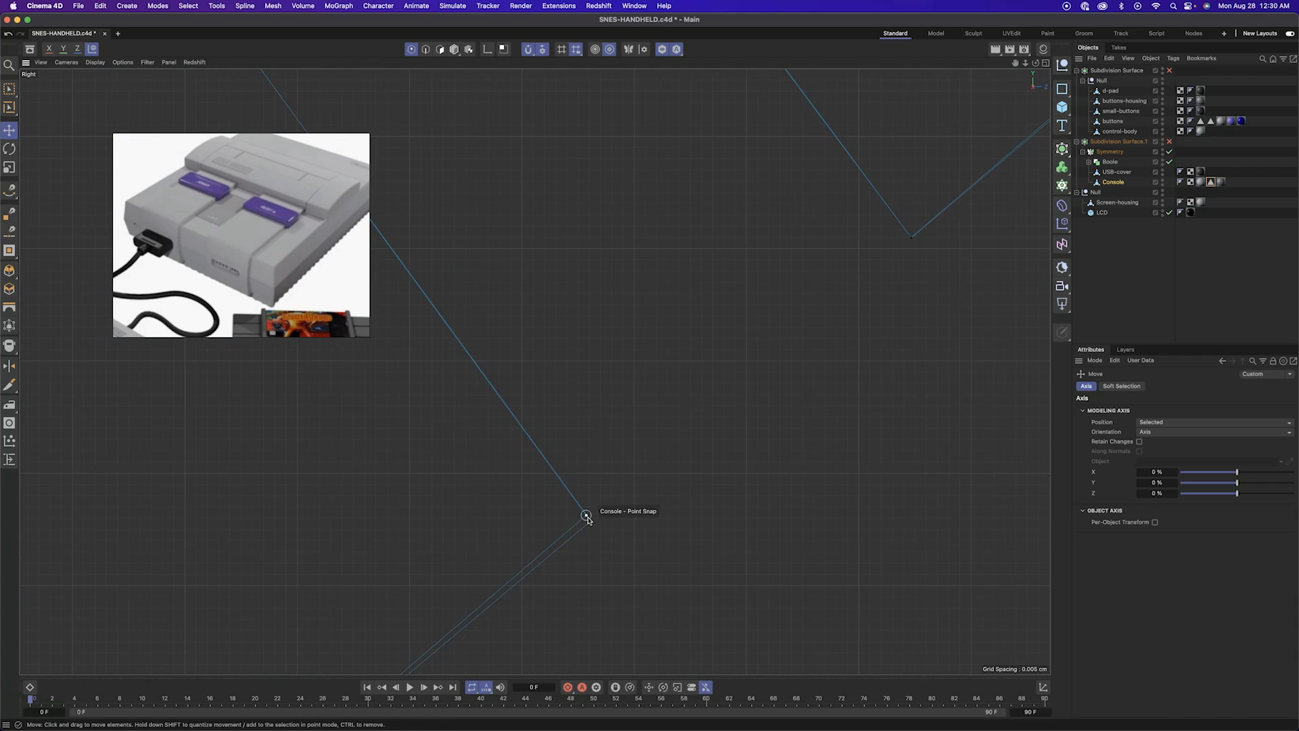
Examine the realigned vent slots and slat corners in the perspective view
scroll(568, 471, up, 5)
middle_click(566, 444)
middle_click(518, 352)
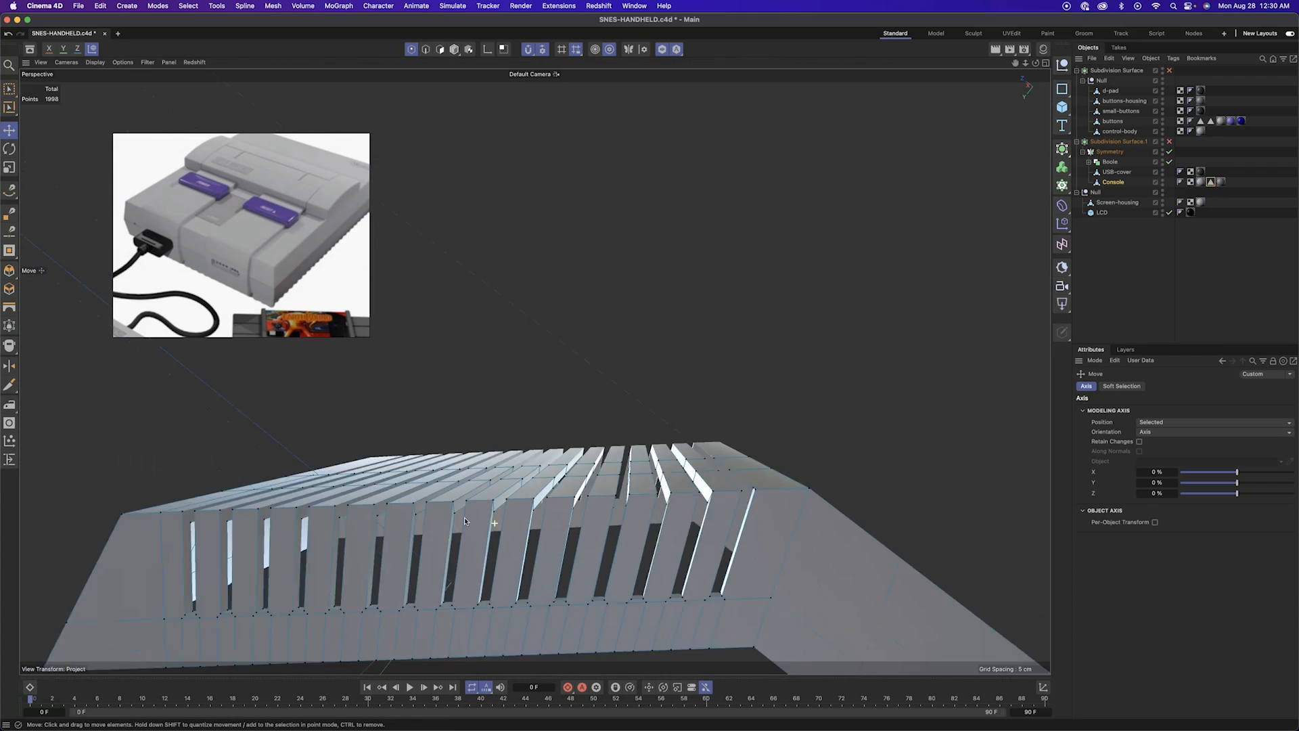
alt+drag(612, 380, 525, 553)
alt+drag(680, 459, 328, 90)
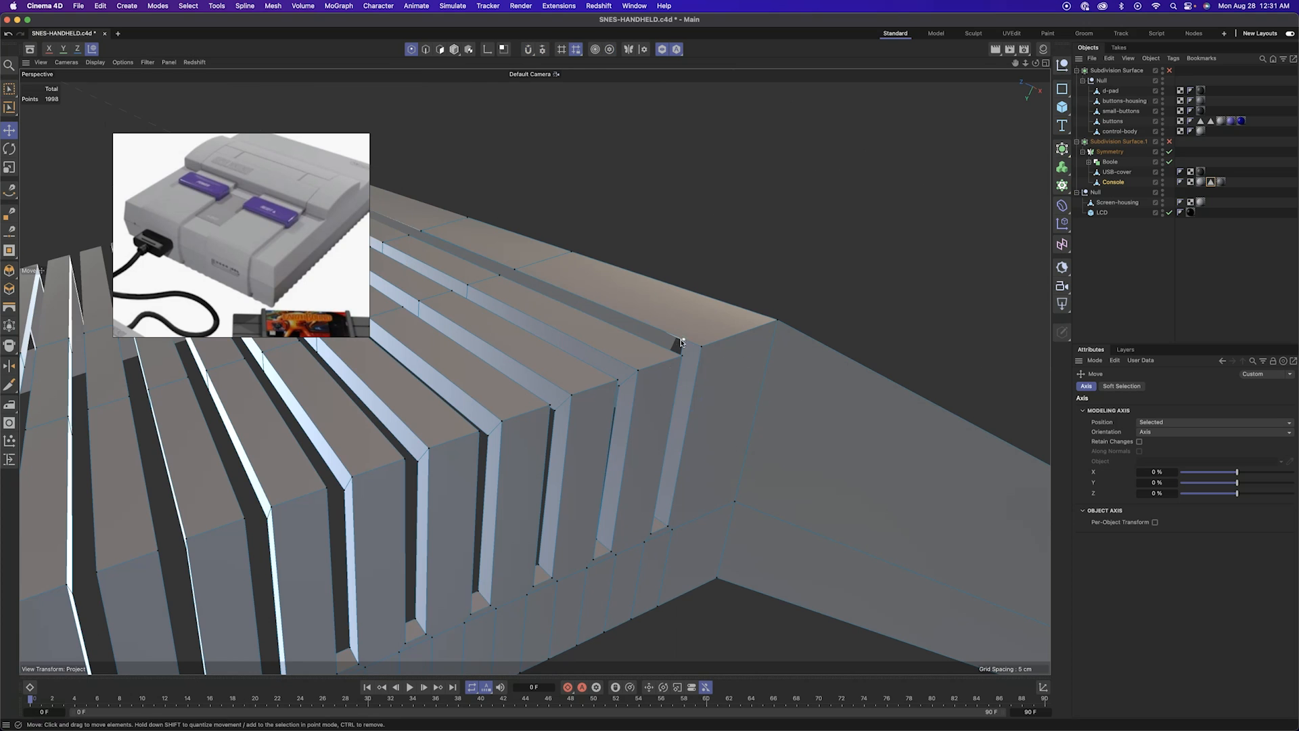
Snap the stray slat point onto its matching console point in the side view, and turn snapping off
click(682, 341)
alt+drag(682, 341, 611, 386)
scroll(611, 386, up, 5)
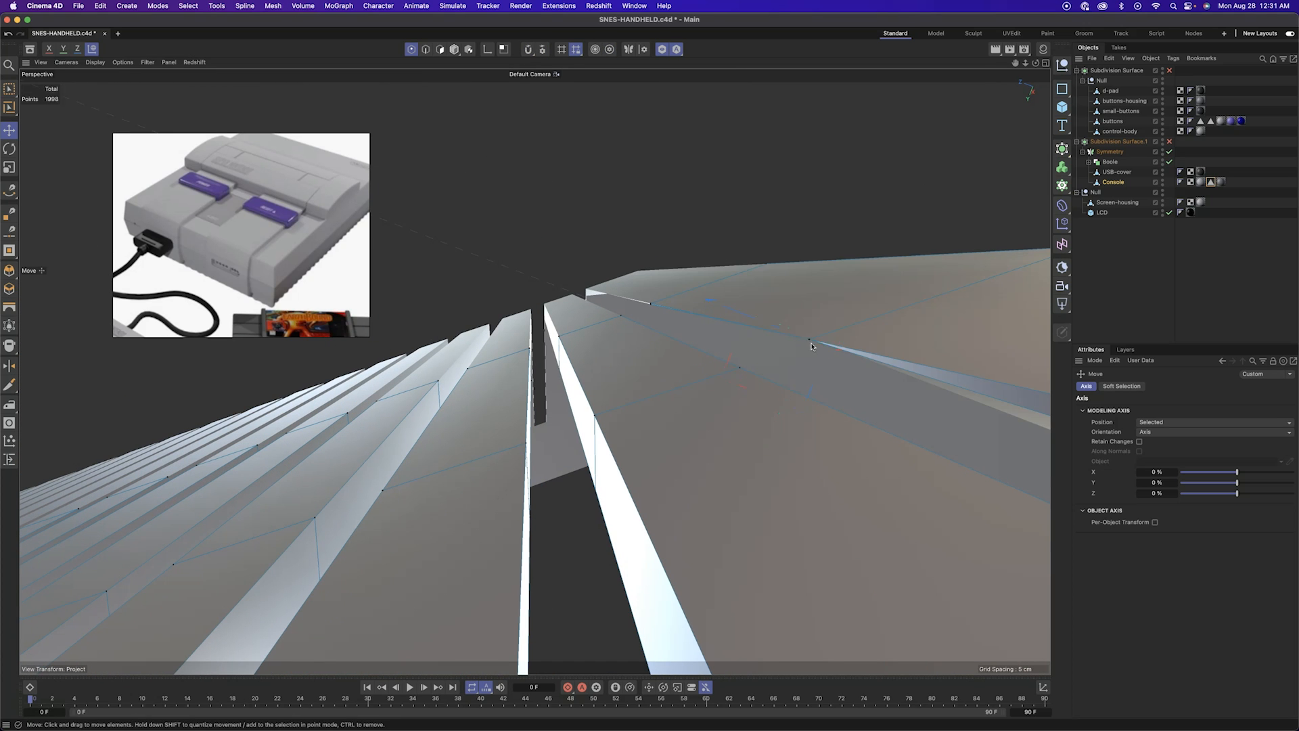
alt+drag(783, 357, 528, 413)
drag(507, 419, 603, 400)
scroll(603, 400, down, 5)
alt+drag(428, 489, 423, 528)
key(F3)
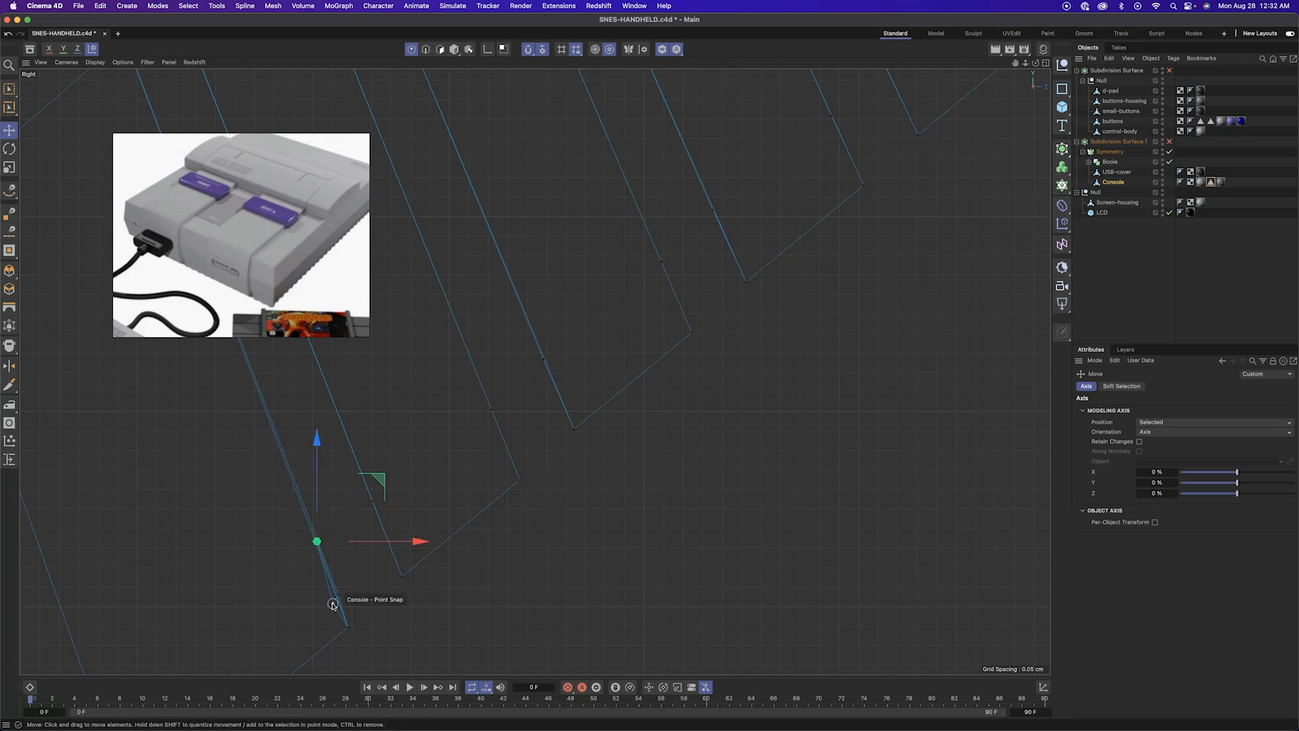
scroll(334, 609, up, 3)
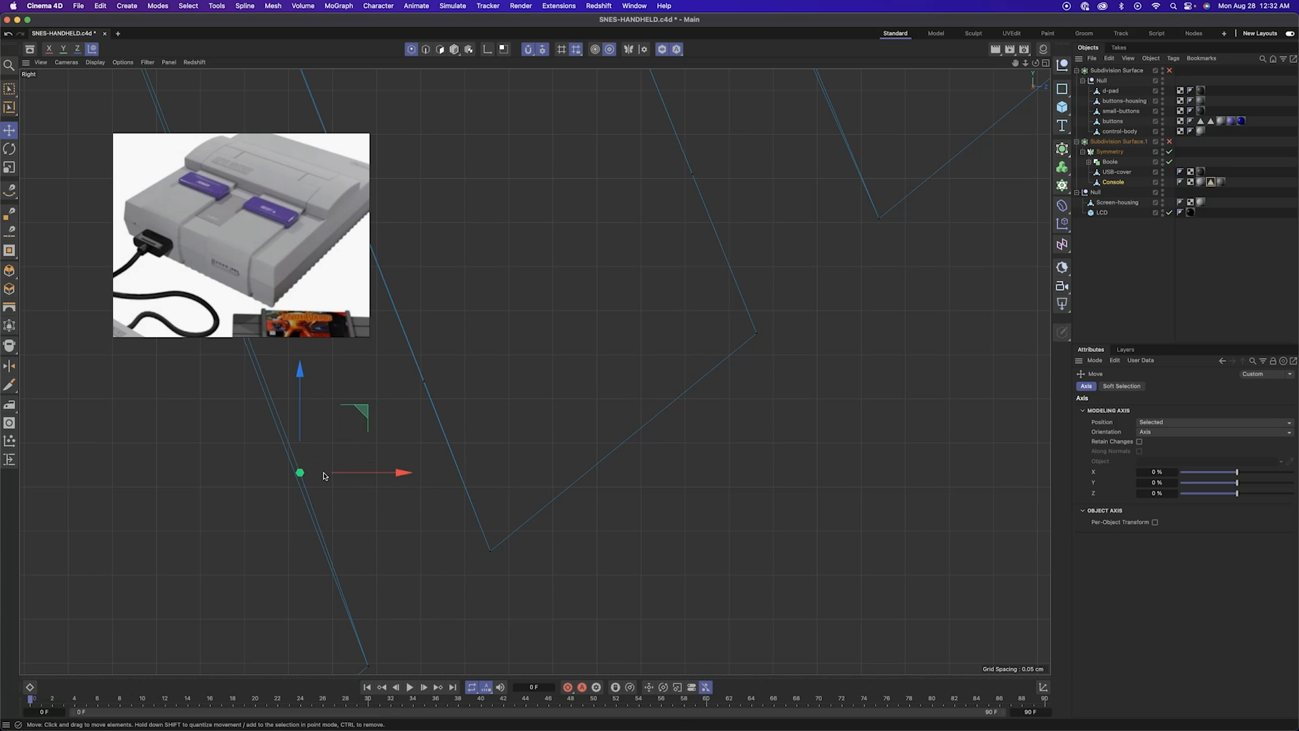
scroll(305, 566, down, 8)
key(F5)
key(F1)
key(F5)
key(F1)
key(F5)
key(F1)
click(528, 49)
Examine the edges along the vent row and the console's side from several angles and in the orthographic views
alt+drag(637, 440, 759, 406)
key(Return)
shift+click(607, 381)
shift+click(580, 378)
alt+drag(580, 378, 596, 494)
key(F5)
scroll(812, 162, down, 4)
scroll(819, 155, up, 4)
alt+middle_drag(818, 145, 829, 218)
alt+right_drag(830, 218, 718, 224)
alt+drag(438, 252, 467, 237)
alt+middle_drag(467, 237, 532, 299)
key(F1)
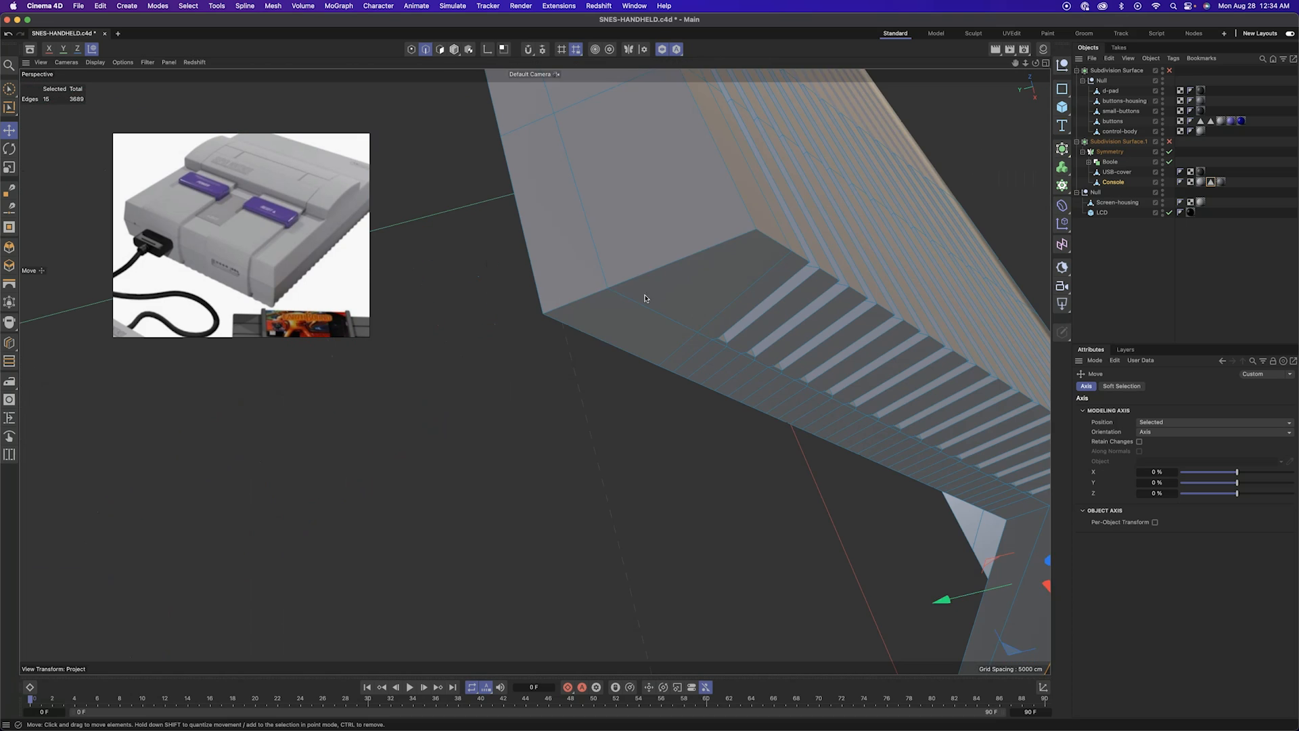
Select the console's side polygons with Phong Break Selection and scale them flat into one plane
click(188, 6)
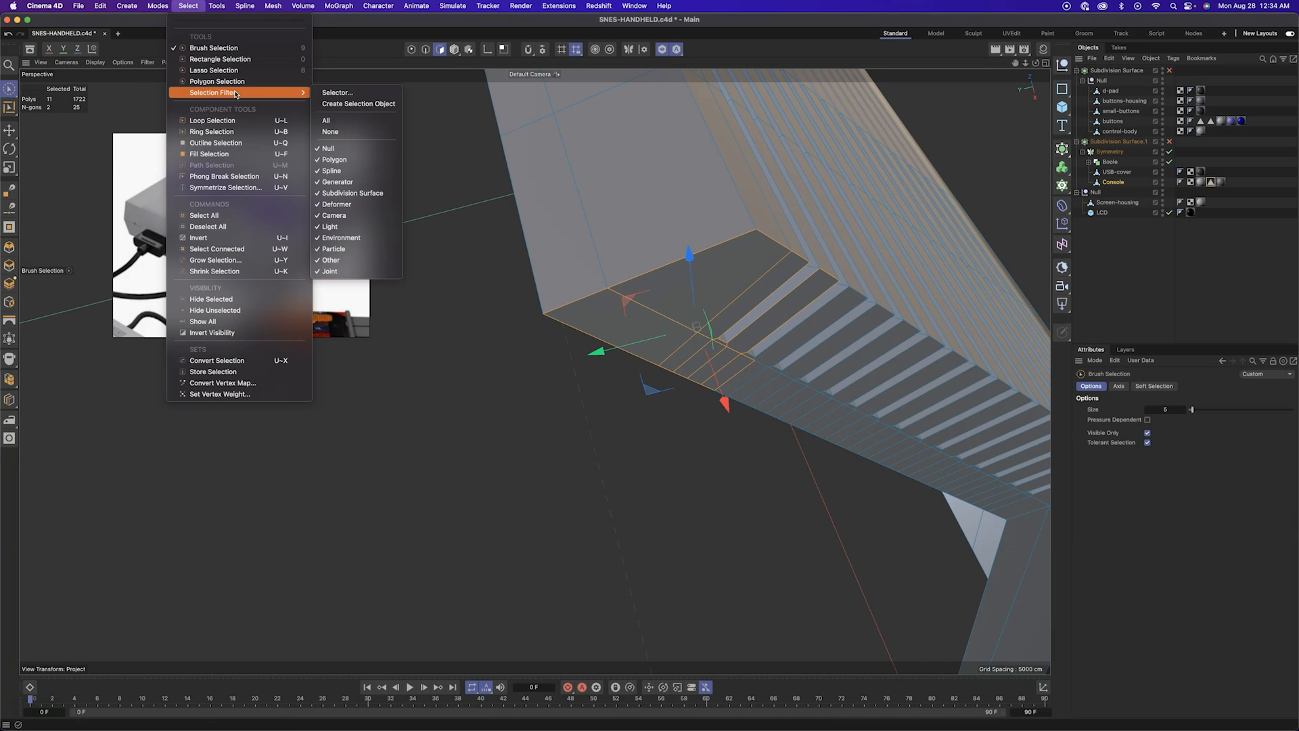
click(224, 177)
click(725, 394)
alt+drag(728, 413, 560, 472)
key(F5)
key(t)
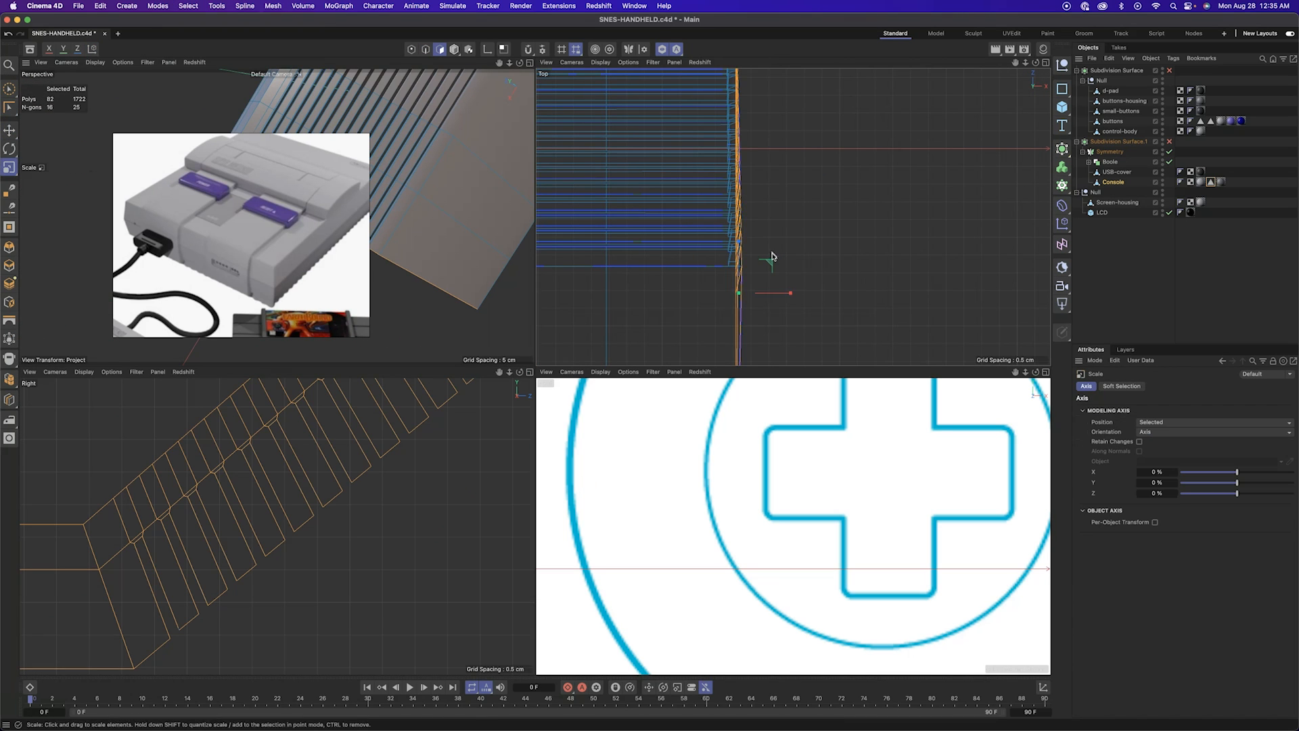
alt+middle_drag(787, 231, 821, 264)
key(e)
alt+right_drag(511, 301, 456, 305)
alt+drag(456, 305, 440, 271)
mouse_move(771, 490)
alt+right_down()
mouse_move(618, 486)
mouse_move(650, 488)
alt+right_up()
alt+right_drag(506, 590, 455, 598)
alt+middle_drag(456, 598, 429, 553)
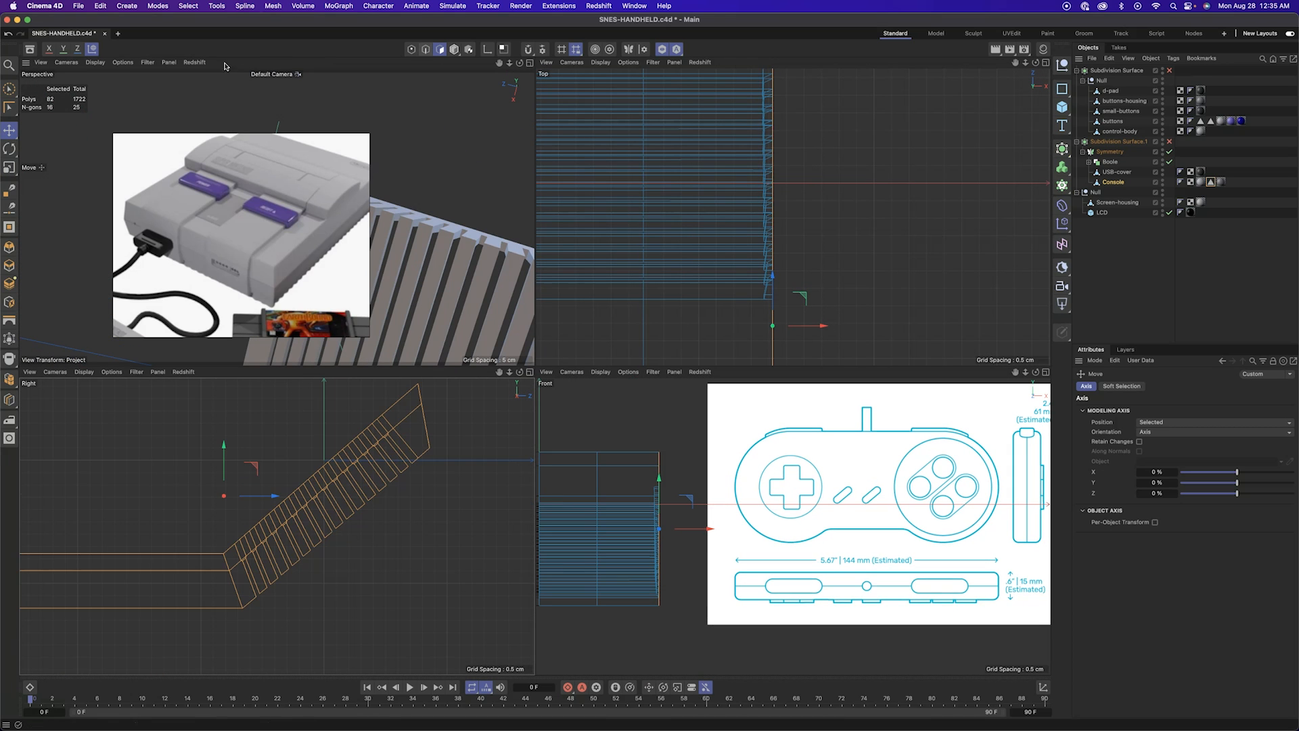
Remove the straight body section's polygons from the selection and scale the remaining vent-side polygons
drag(9, 88, 47, 117)
drag(429, 438, 438, 448)
mouse_move(345, 508)
alt+right_down()
mouse_move(393, 512)
mouse_move(374, 490)
alt+right_up()
alt+middle_drag(295, 594, 267, 526)
mouse_move(267, 525)
ctrl+mouse_down()
mouse_move(132, 639)
mouse_move(129, 611)
ctrl+mouse_up()
middle_click(486, 293)
alt+right_drag(486, 293, 406, 296)
alt+drag(650, 515, 609, 406)
key(e)
key(t)
alt+right_drag(611, 566, 705, 572)
middle_click(705, 571)
Box-select the column of inner slot points and scale it into a straight line
click(878, 279)
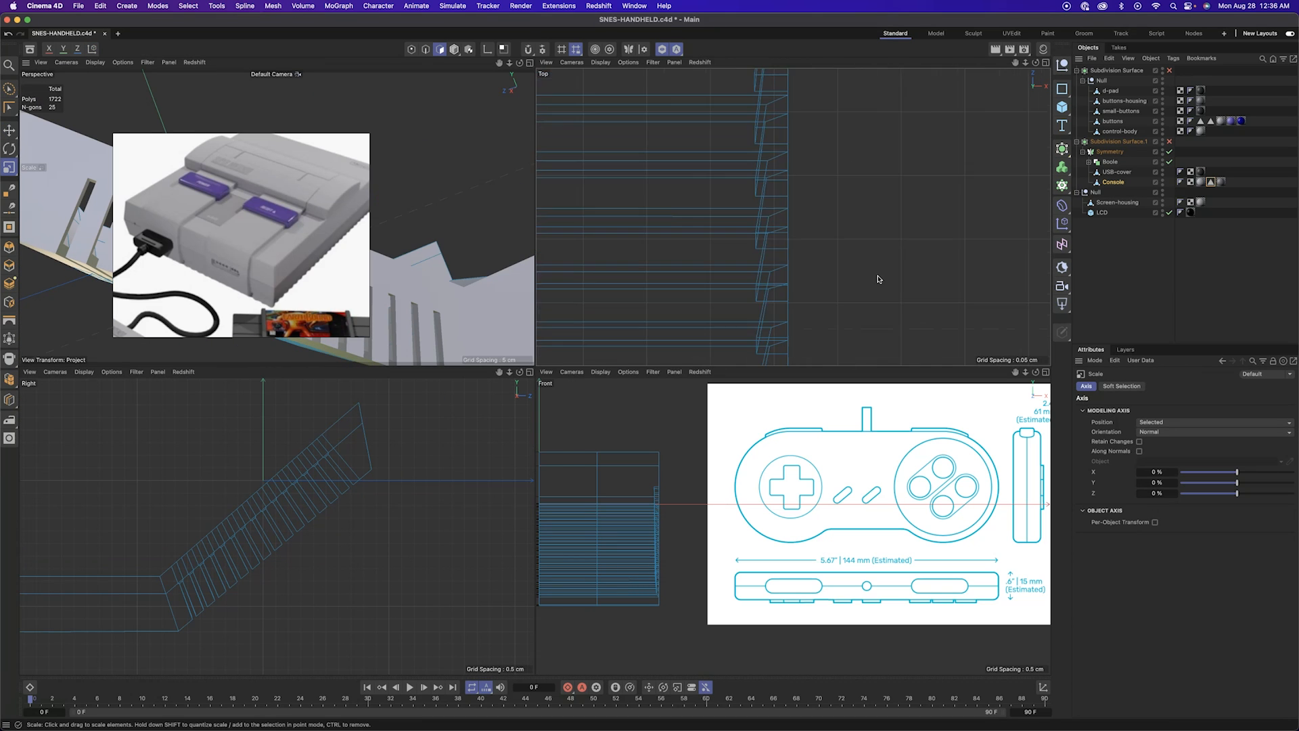
scroll(878, 279, down, 3)
scroll(682, 551, up, 5)
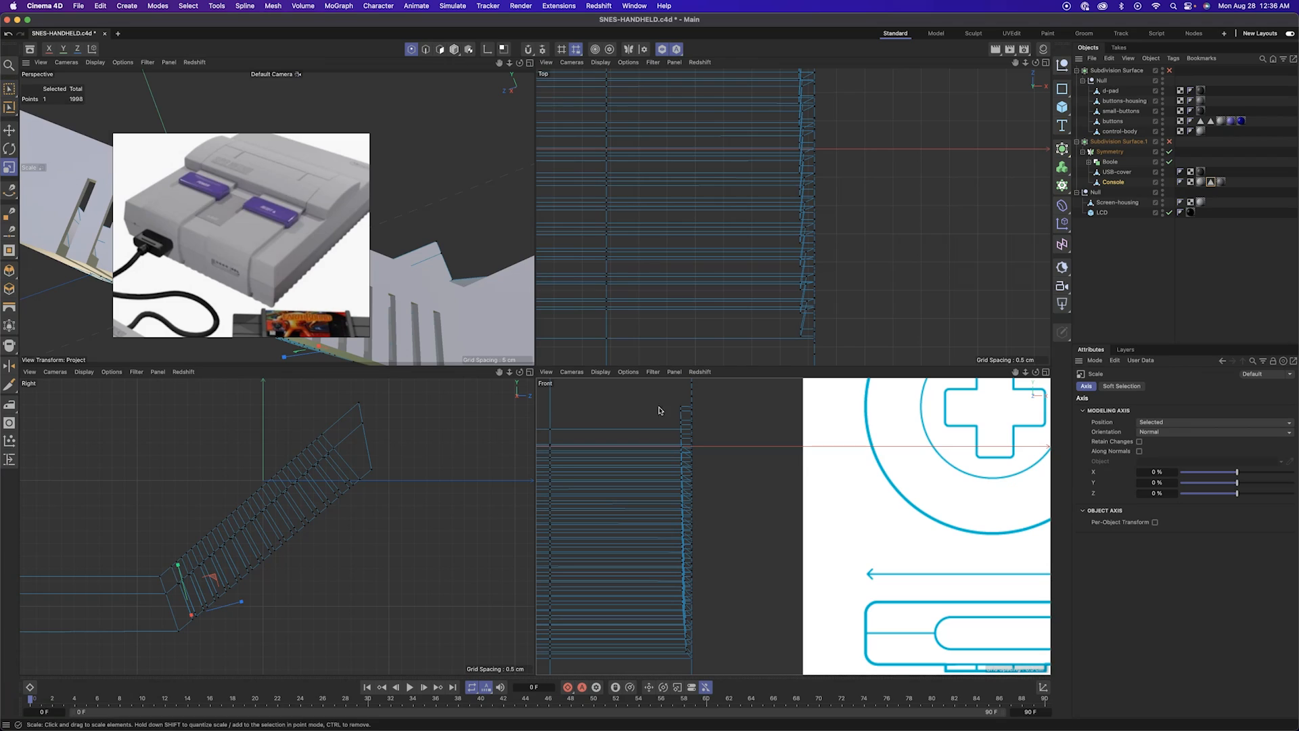
drag(686, 673, 686, 673)
key(t)
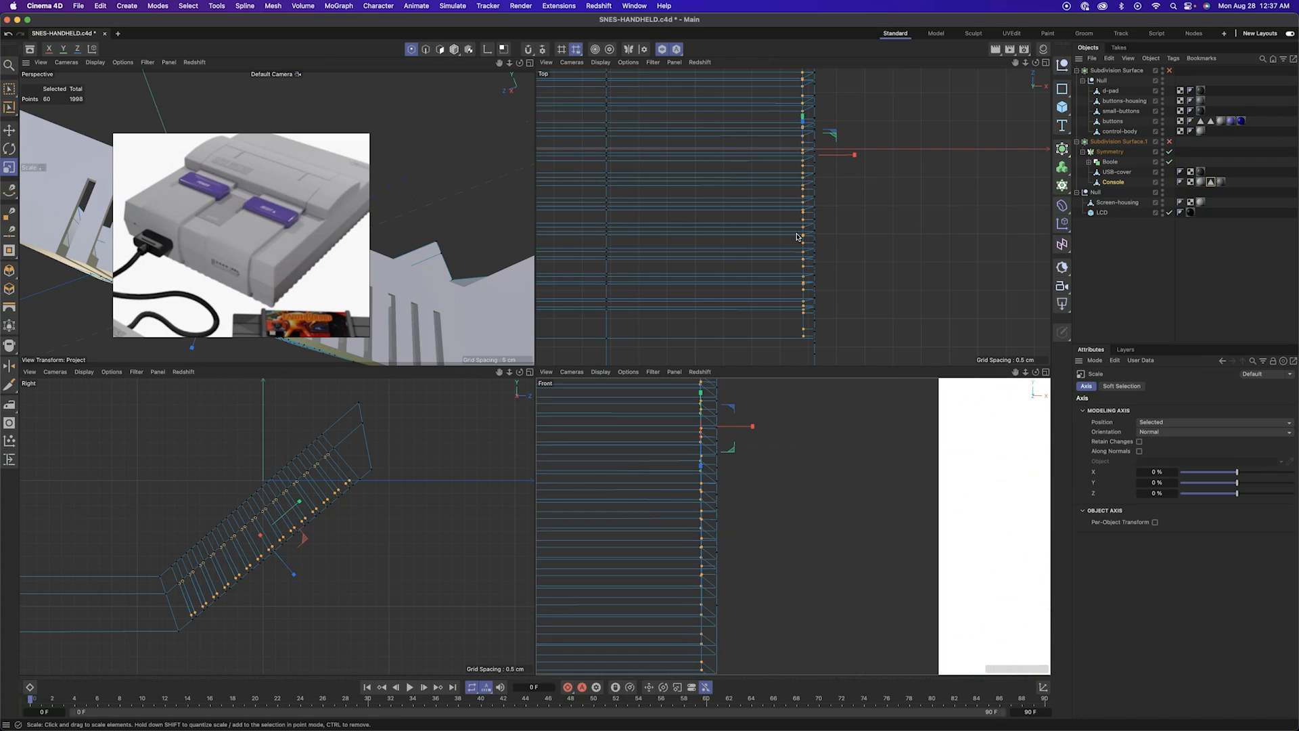
Lasso-select the slots' lower inner points and align them along the slope, with orientation set to Axis and Retain Changes enabled
key(F1)
alt+drag(724, 359, 610, 460)
middle_click(567, 477)
scroll(398, 545, up, 4)
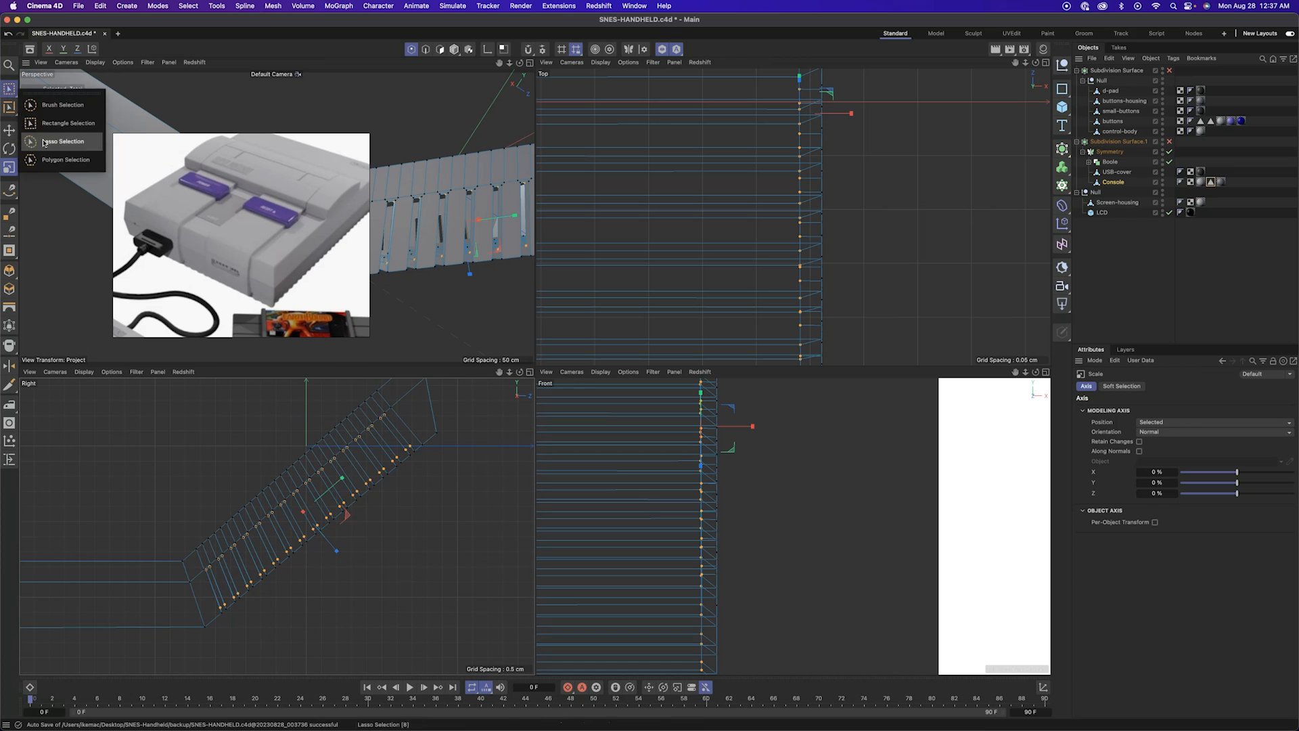
click(61, 142)
click(1215, 432)
click(1191, 440)
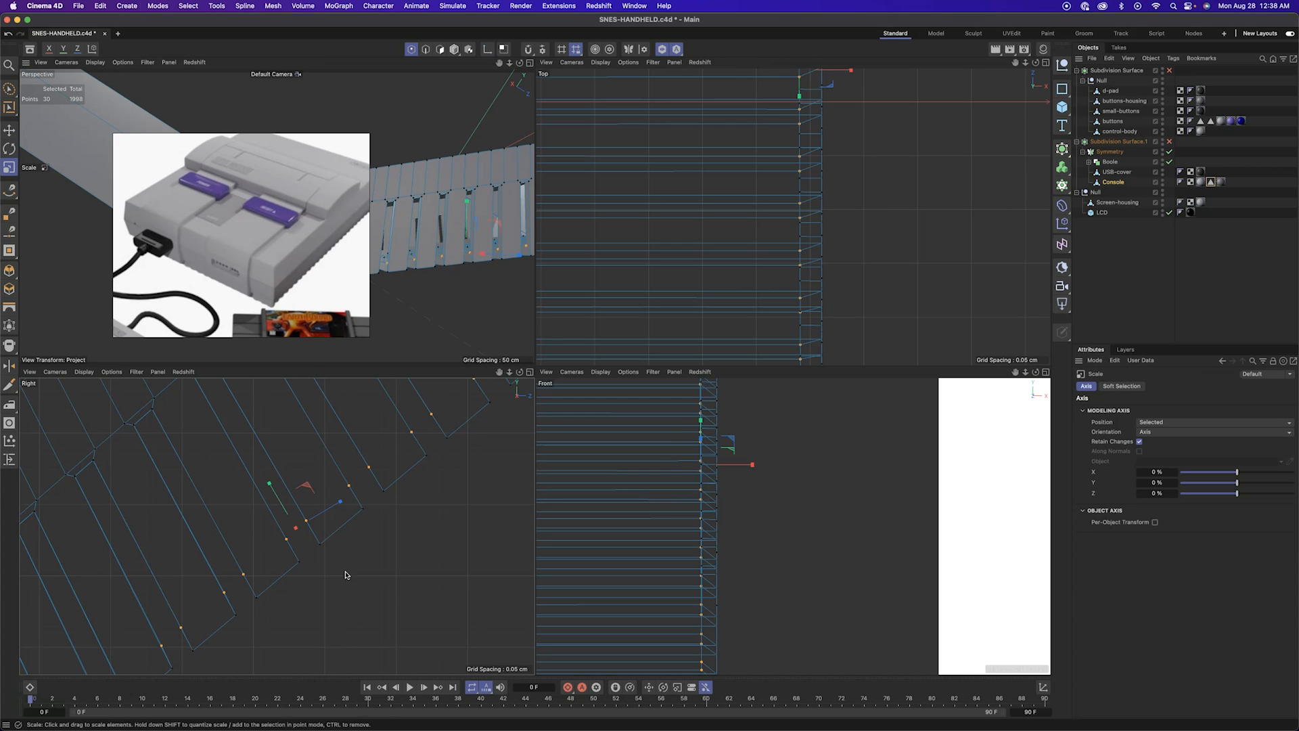
key(r)
scroll(358, 575, down, 5)
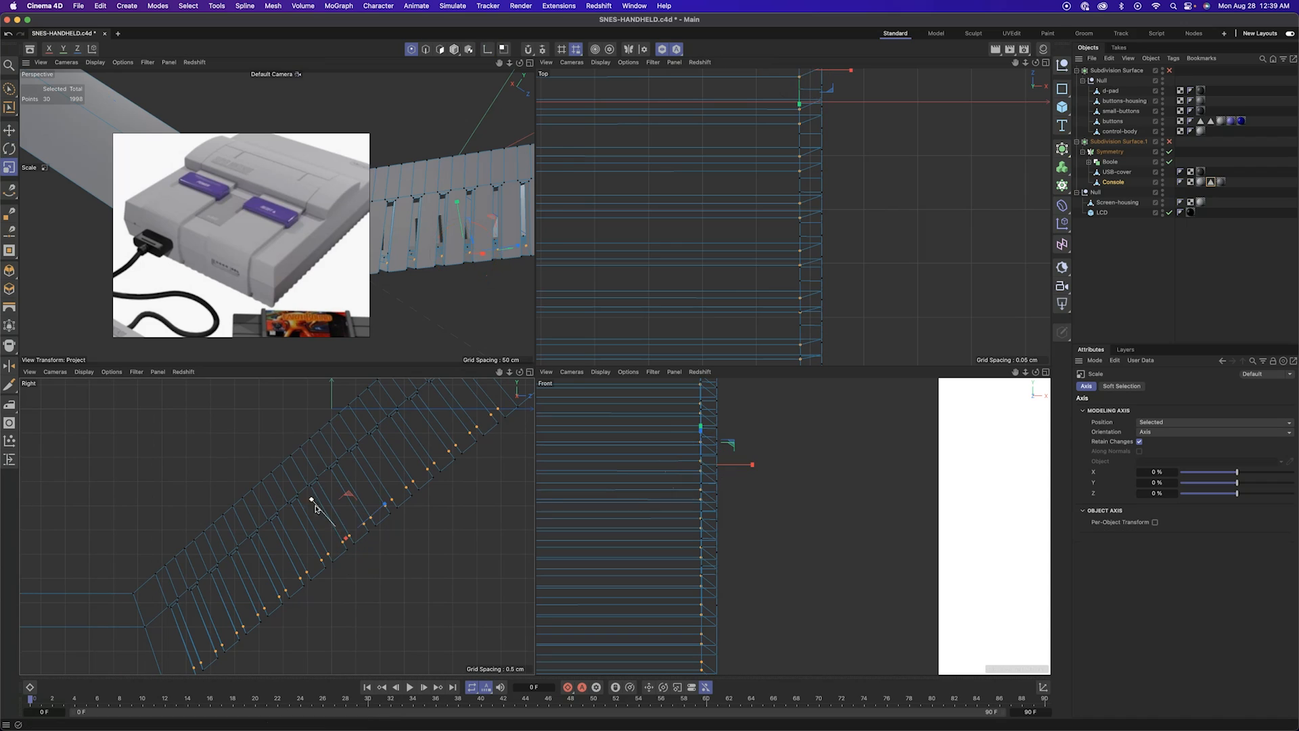
Select and dissolve the extra edge loop crossing the console's outer face and vent slats
key(F1)
alt+drag(316, 508, 635, 354)
scroll(635, 354, up, 5)
alt+drag(600, 505, 575, 425)
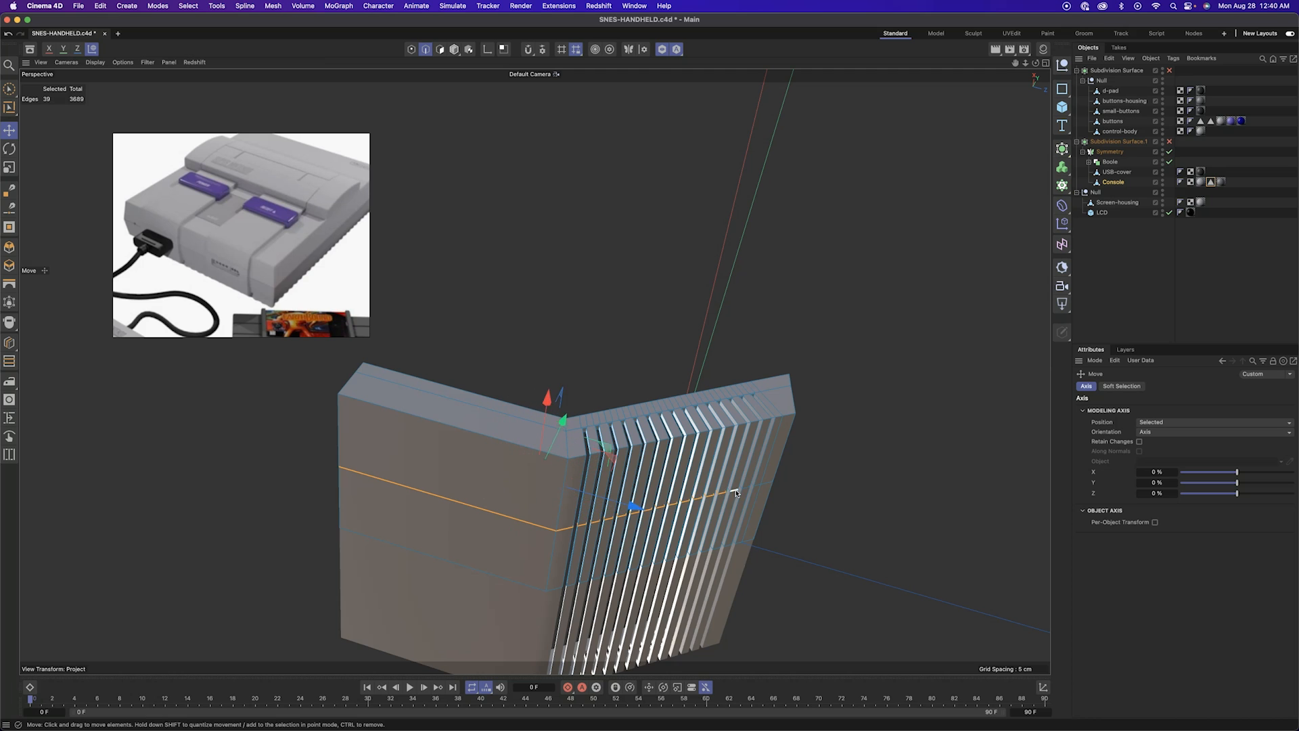
alt+drag(680, 540, 621, 283)
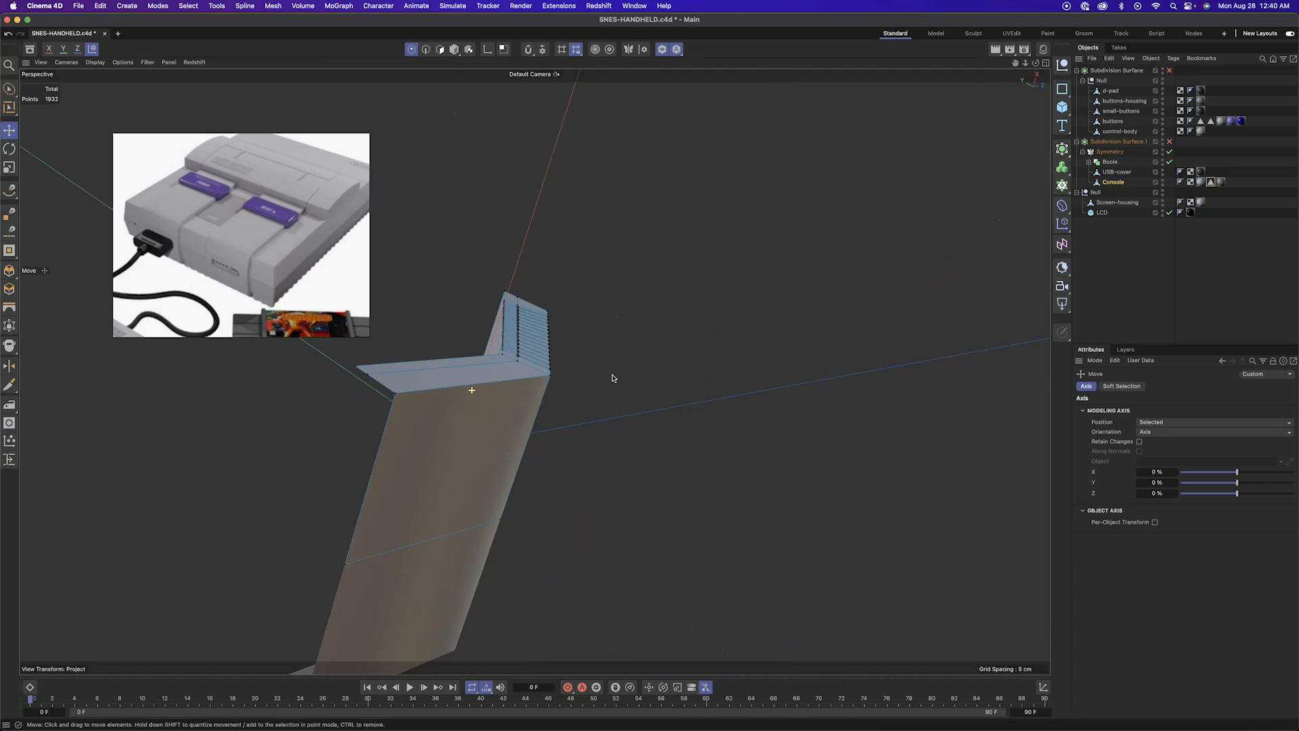
scroll(537, 392, up, 10)
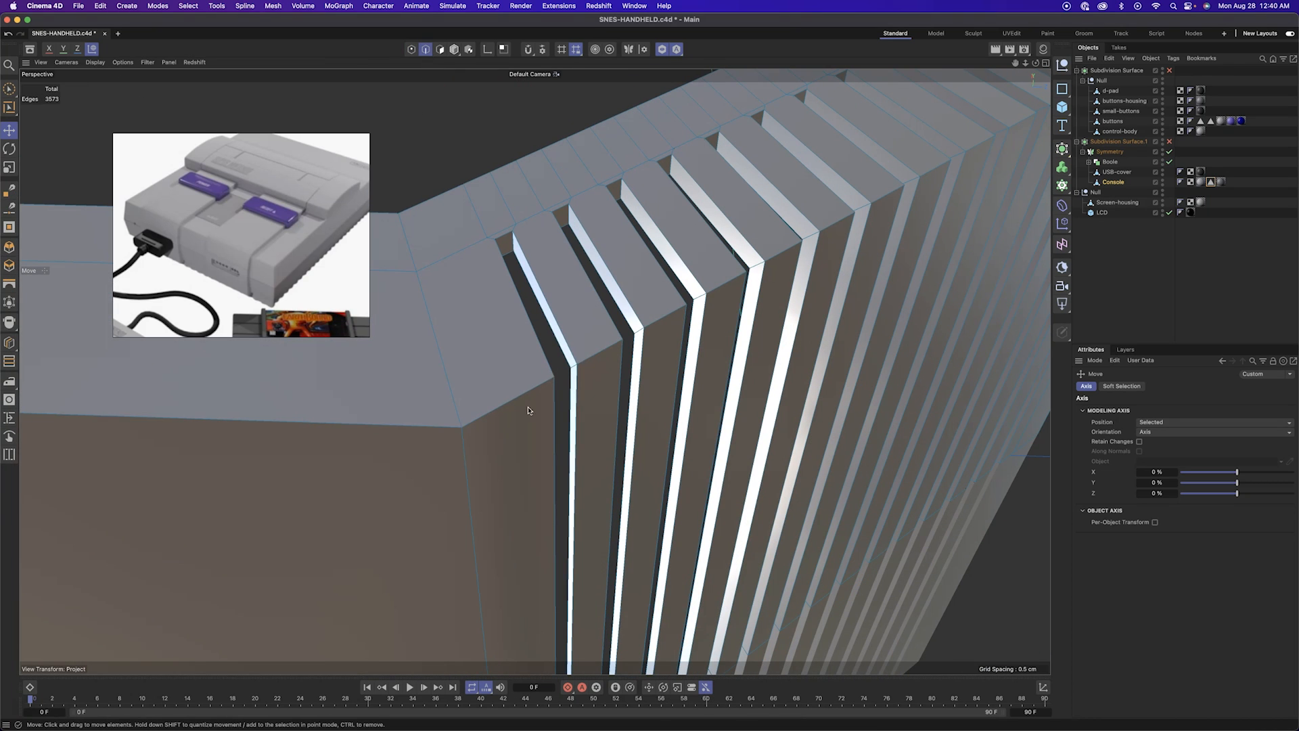
Bevel the slat corner edges where the vent's two outer faces meet
alt+drag(842, 381, 843, 193)
alt+drag(947, 135, 501, 420)
key(m)
key(s)
mouse_move(419, 444)
mouse_down()
mouse_move(438, 444)
mouse_move(427, 444)
mouse_up()
alt+drag(428, 444, 516, 383)
Select the edges where the straight body bends into the vent section and bevel them
scroll(409, 455, down, 8)
alt+drag(435, 478, 534, 467)
right_click(241, 453)
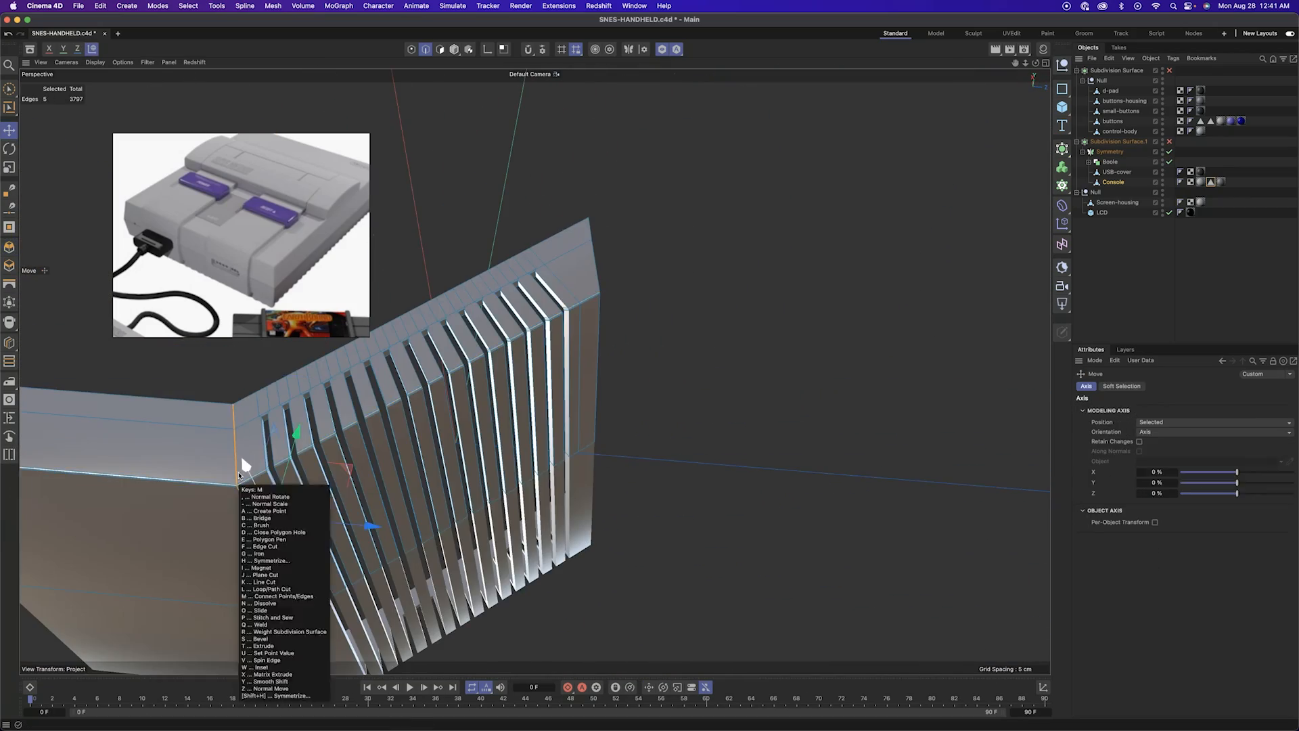
alt+drag(379, 474, 406, 365)
Select the rim edge loops of all vent slots and bevel them with a 0.0405 cm offset and 1 subdivision
key(e)
double_click(366, 457)
shift+double_click(422, 436)
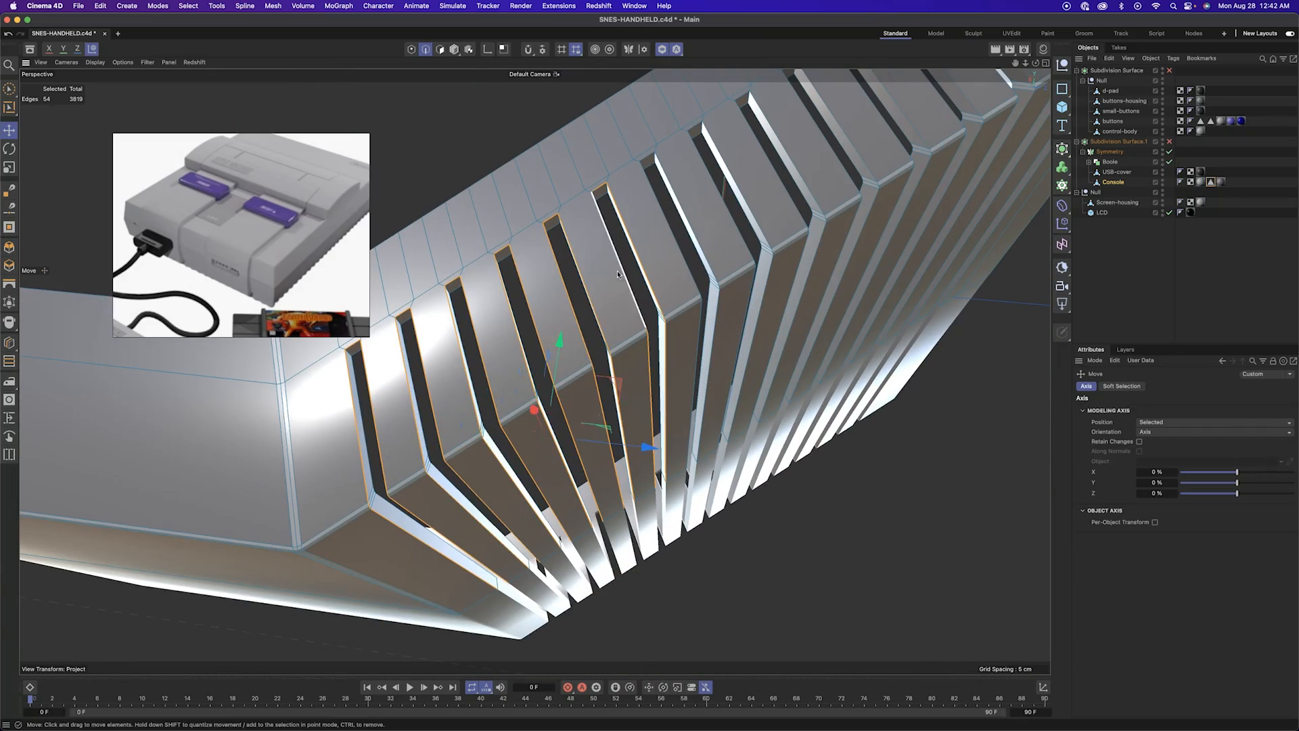
shift+double_click(852, 150)
alt+drag(846, 156, 812, 230)
shift+double_click(765, 197)
key(m)
key(s)
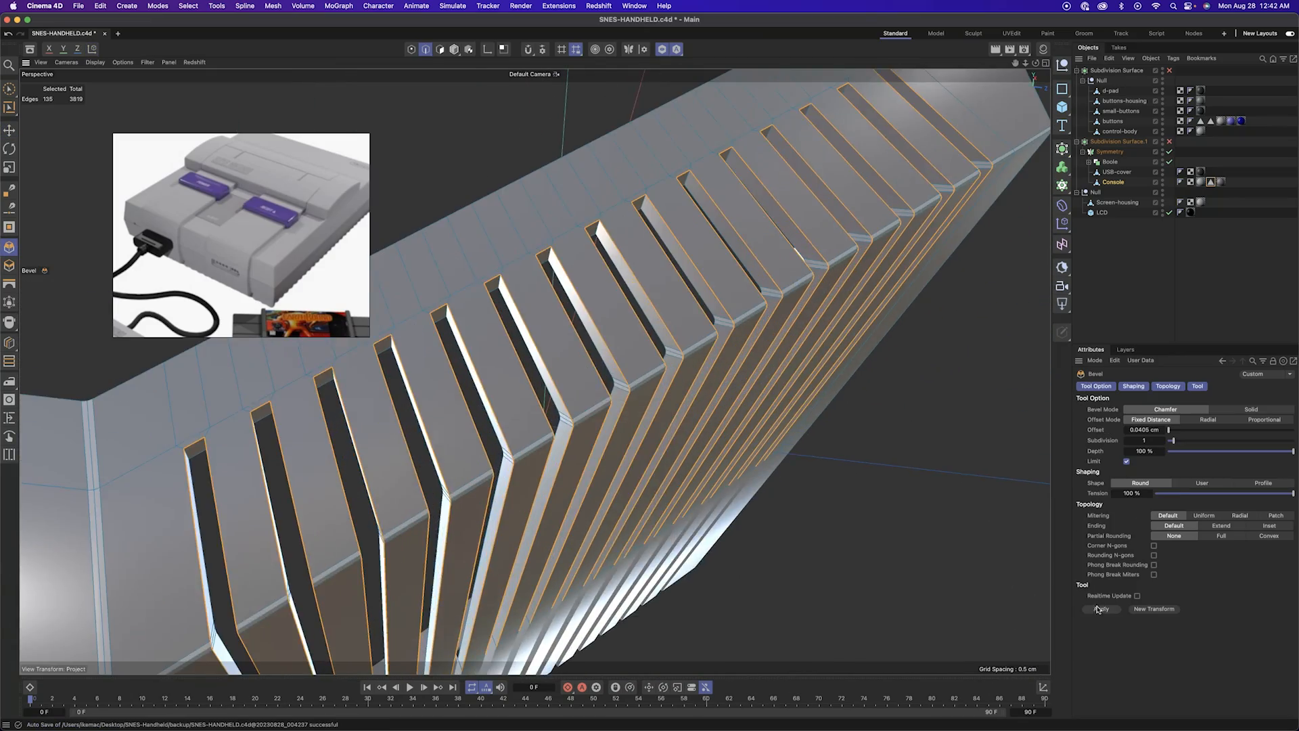
click(1101, 609)
Weld the doubled corner points at the ends of the first bevelled vent slots with the Polygon Pen
scroll(479, 371, up, 5)
alt+drag(480, 370, 460, 440)
scroll(434, 392, down, 3)
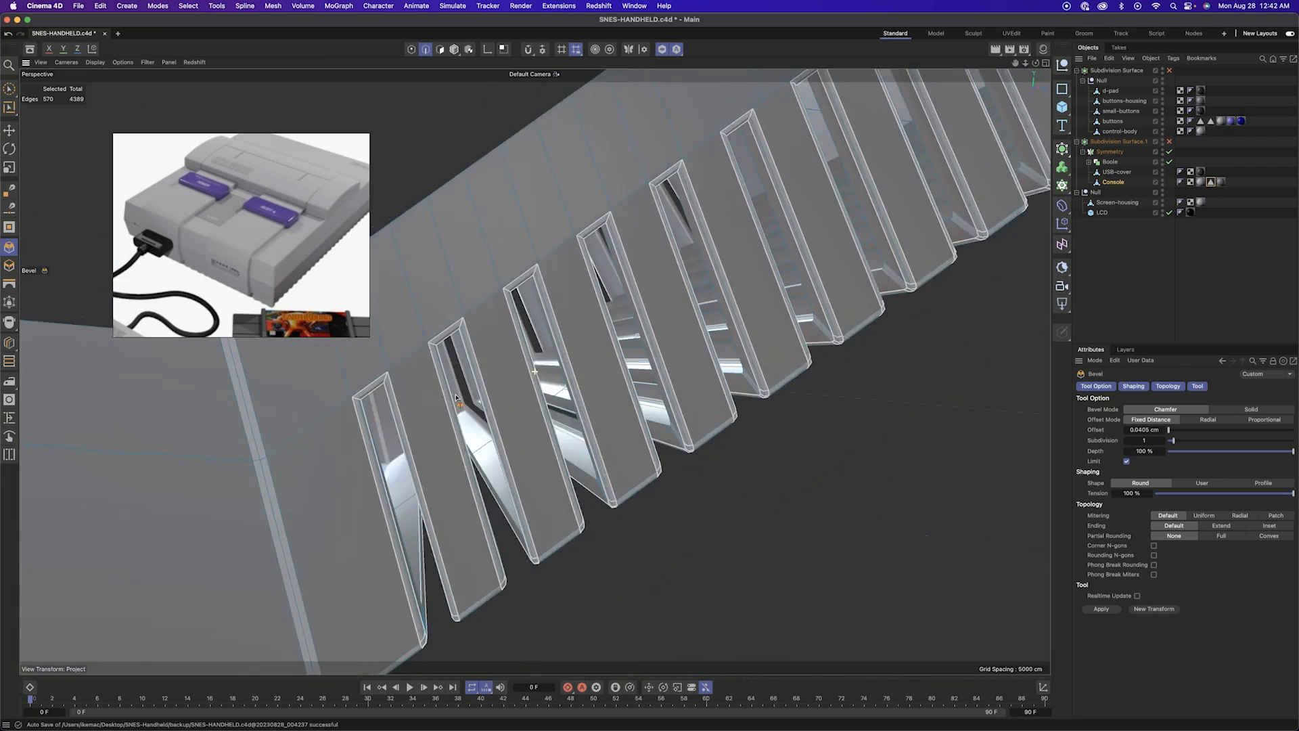
scroll(529, 492, up, 5)
alt+drag(529, 492, 469, 490)
alt+middle_drag(469, 490, 556, 230)
key(e)
click(371, 108)
key(m)
key(e)
scroll(477, 315, up, 3)
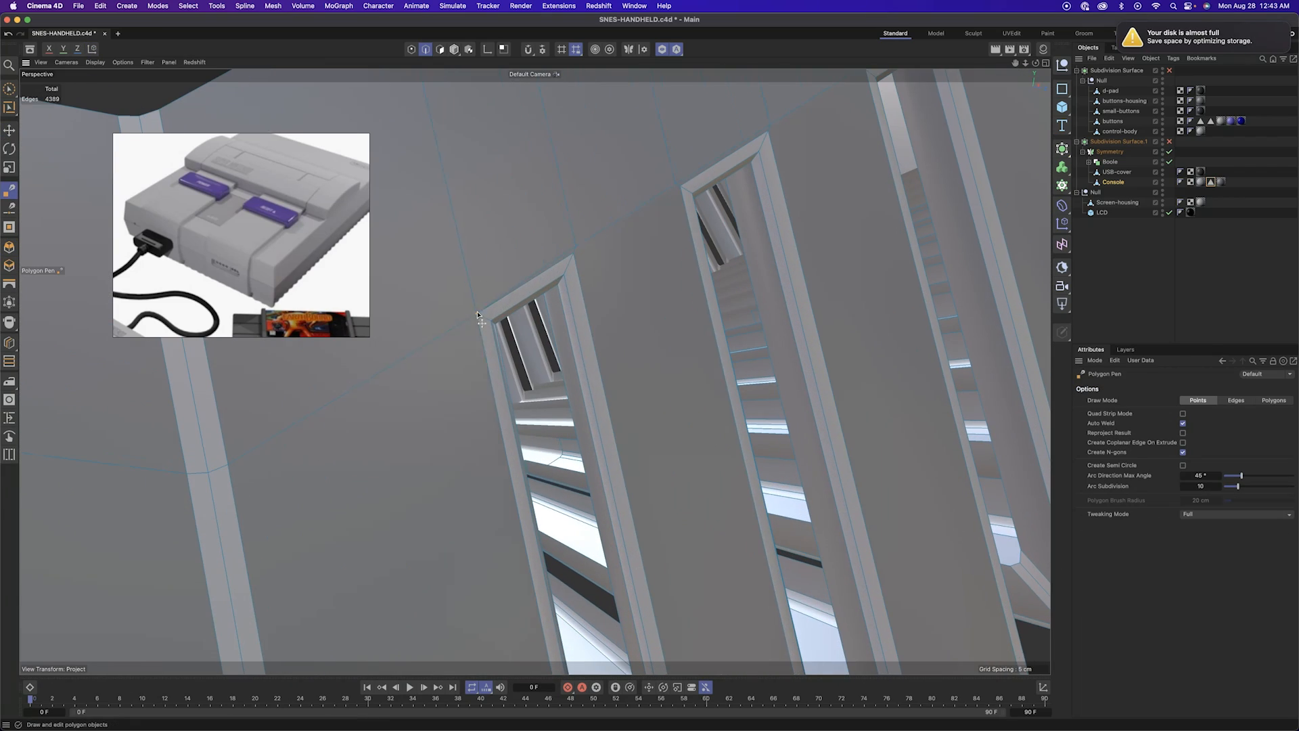
drag(679, 187, 683, 192)
drag(770, 126, 767, 132)
alt+middle_drag(768, 136, 594, 453)
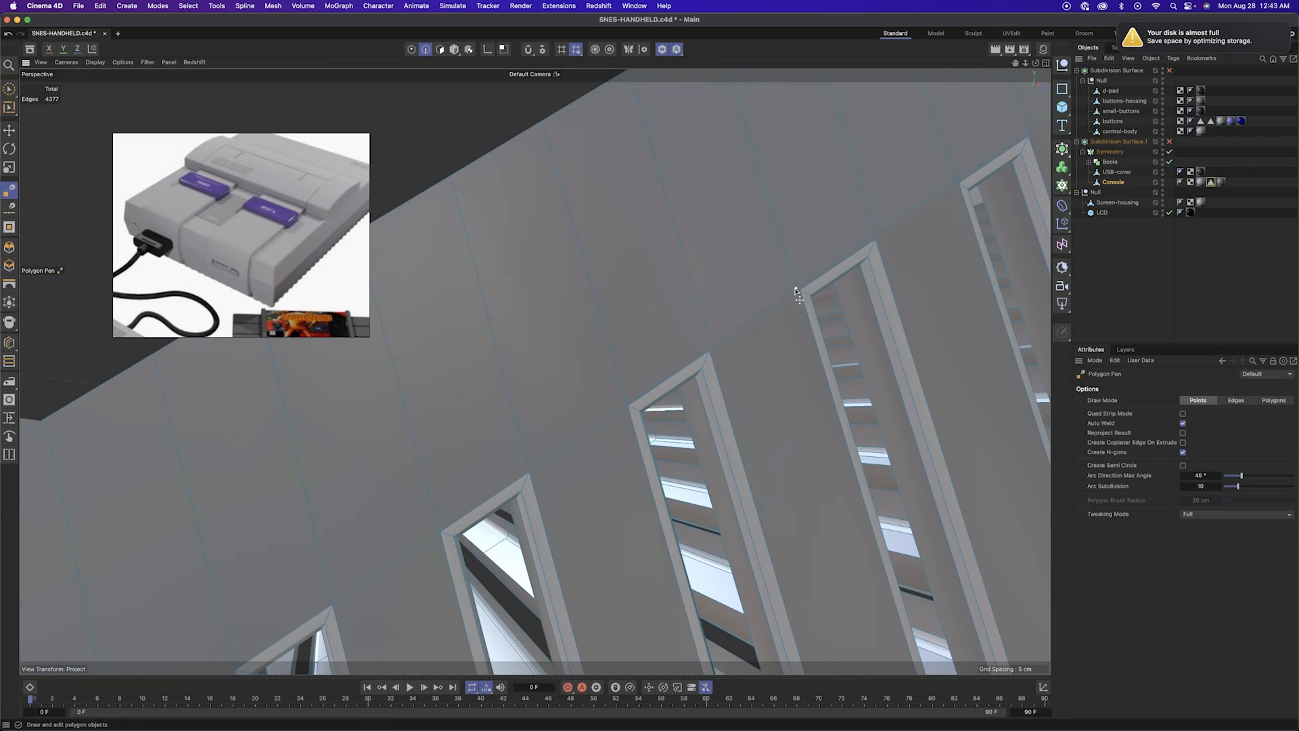
Continue along the row, welding the doubled end-corner points of the remaining vent slots
drag(796, 290, 797, 291)
alt+middle_drag(797, 292, 769, 317)
drag(937, 219, 927, 215)
alt+middle_drag(990, 171, 754, 367)
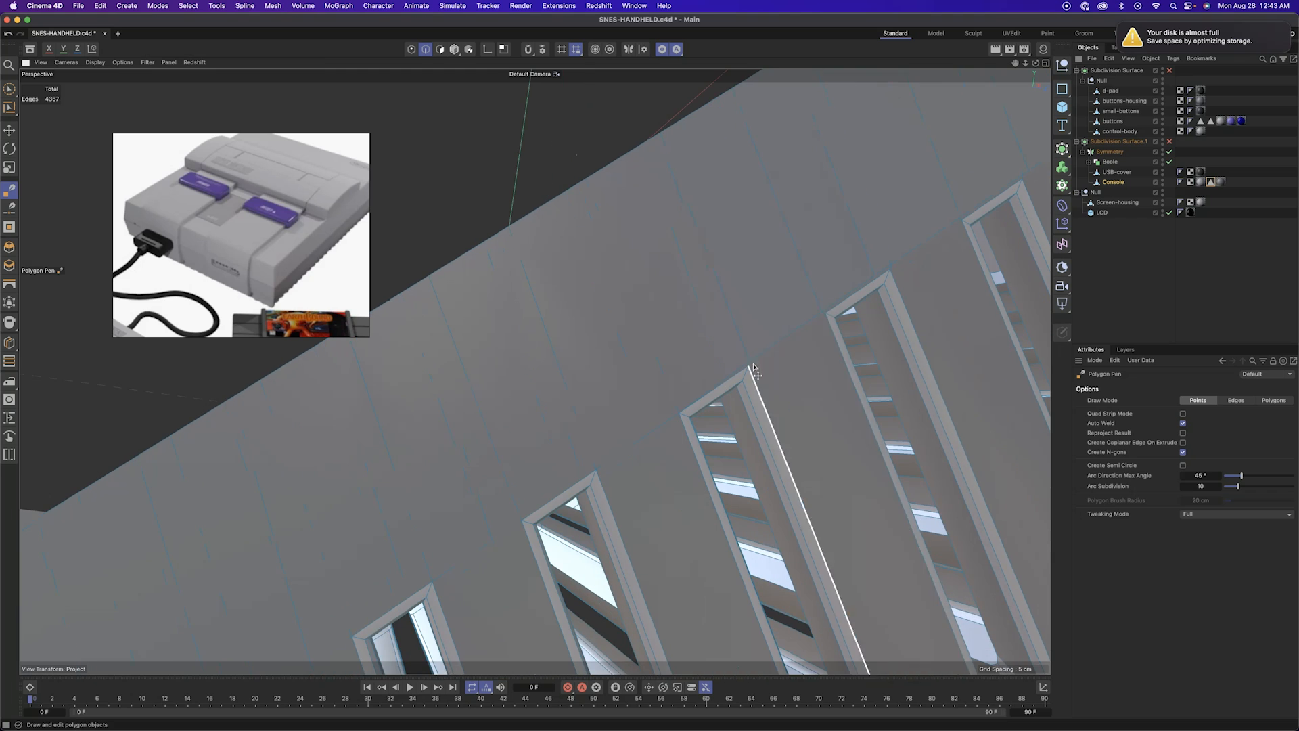
drag(892, 272, 890, 269)
alt+middle_drag(891, 269, 736, 309)
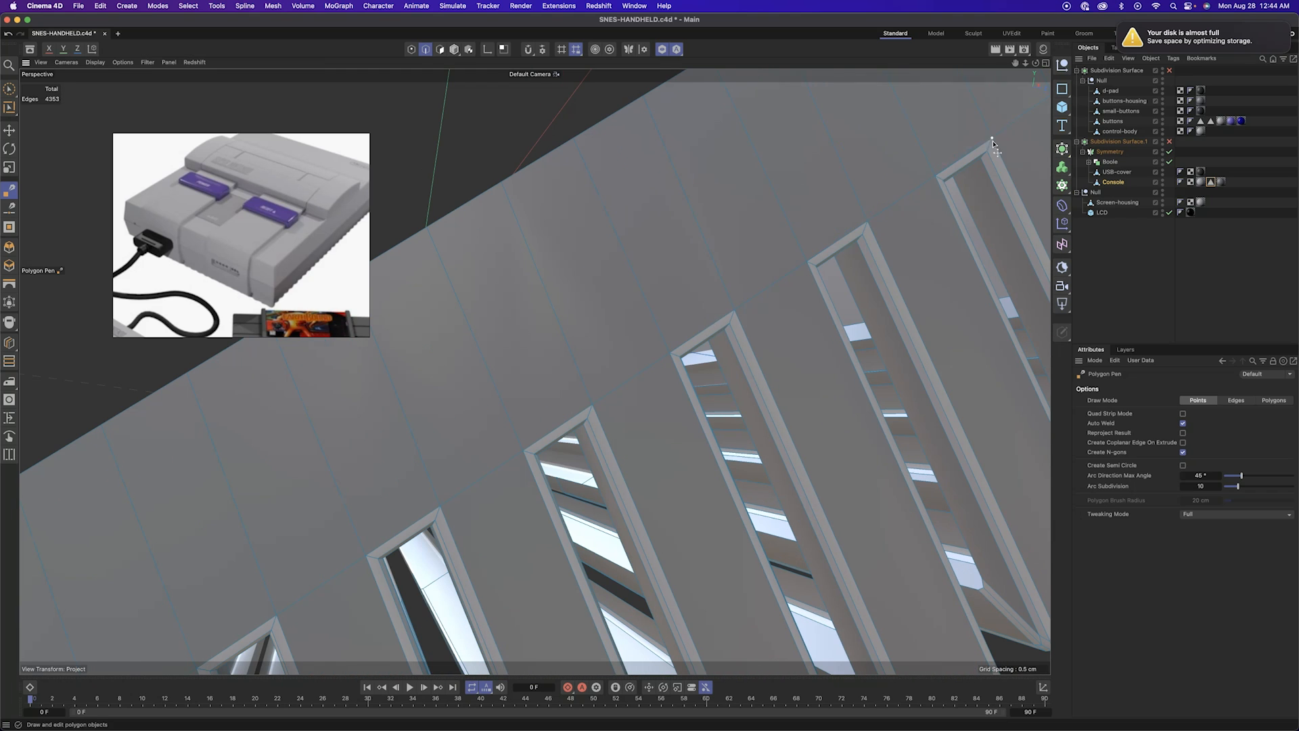
drag(993, 144, 992, 144)
alt+middle_drag(992, 145, 725, 274)
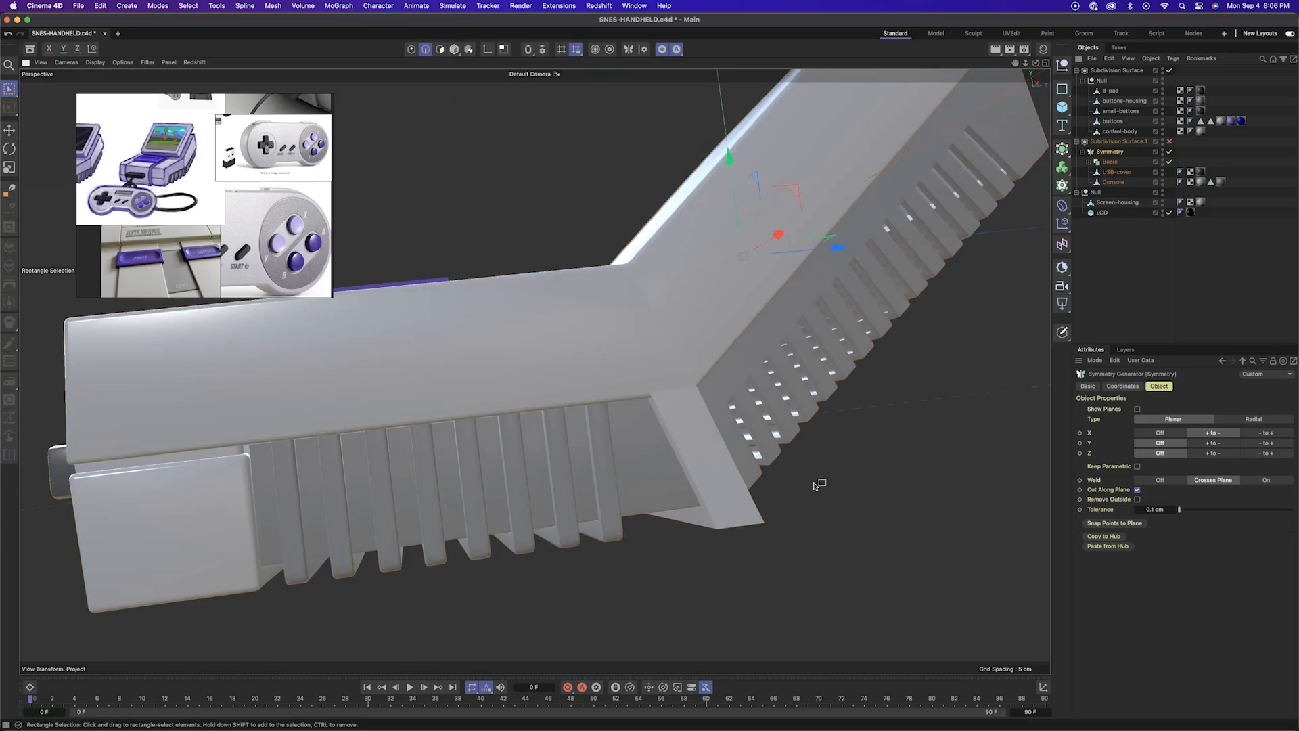
Select the Console object and bevel the lower corner edge of the frame beside the ribs
alt+drag(815, 486, 769, 484)
click(1113, 182)
alt+drag(812, 379, 42, 130)
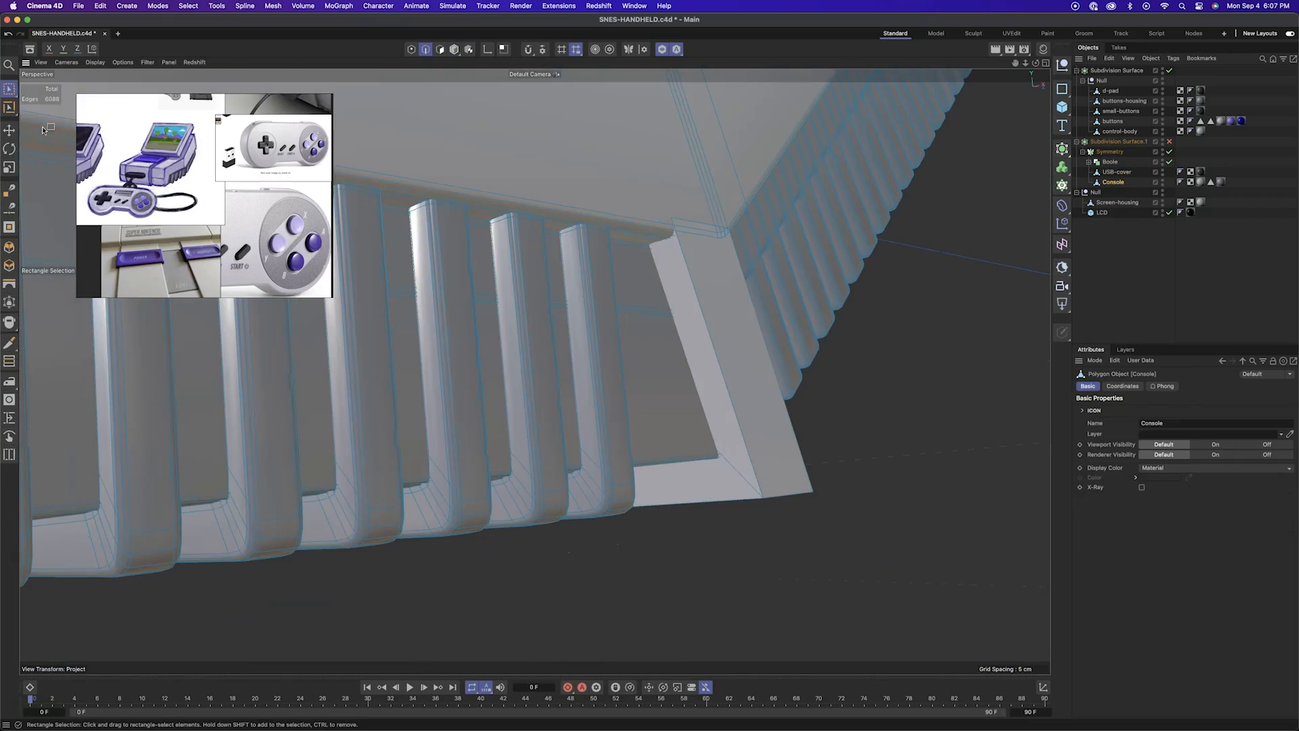
click(9, 88)
click(787, 495)
alt+drag(788, 495, 743, 360)
key(m)
key(s)
alt+drag(743, 360, 778, 413)
Select the connected polygons of the frame beside the ribs and isolate them by hiding the rest of the console
key(e)
double_click(693, 217)
key(v)
mouse_move(761, 305)
click(826, 235)
alt+drag(826, 235, 509, 361)
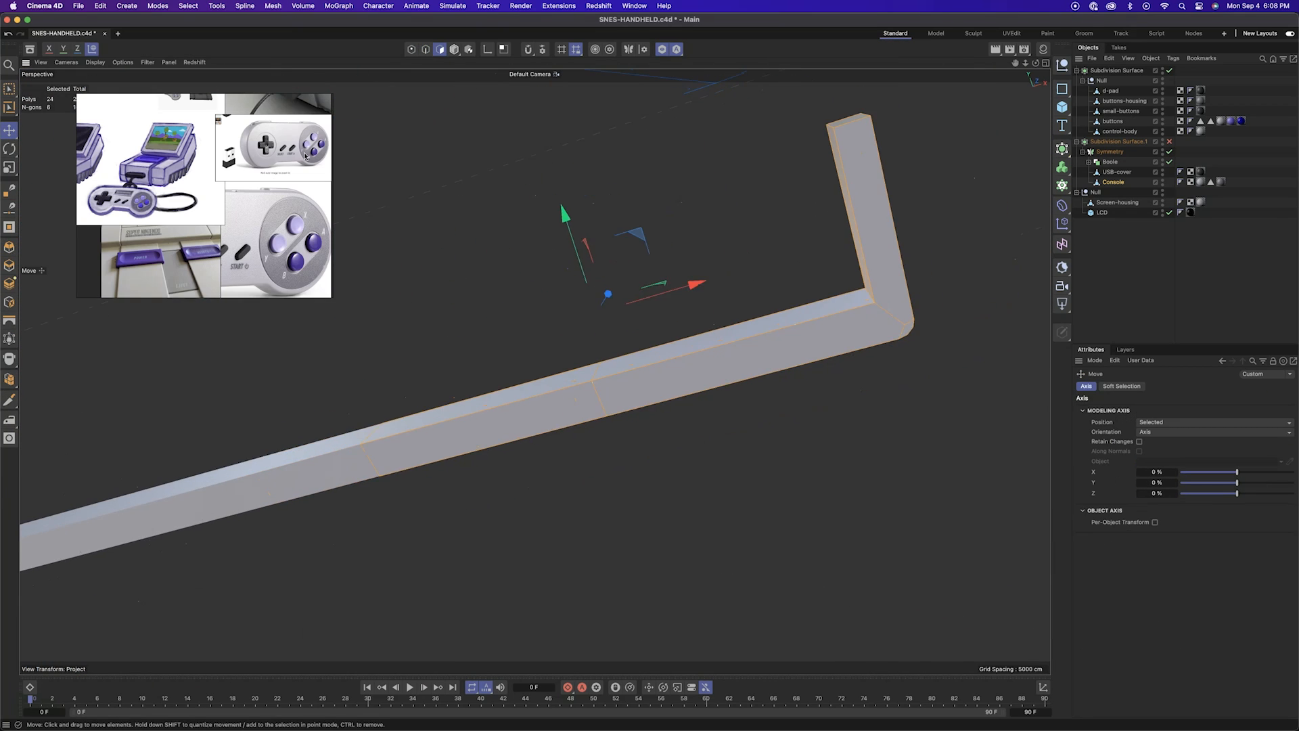
Cut connecting edges across the isolated frame's rounded corner with the Polygon Pen
click(590, 470)
alt+drag(591, 470, 203, 469)
key(e)
key(m)
key(e)
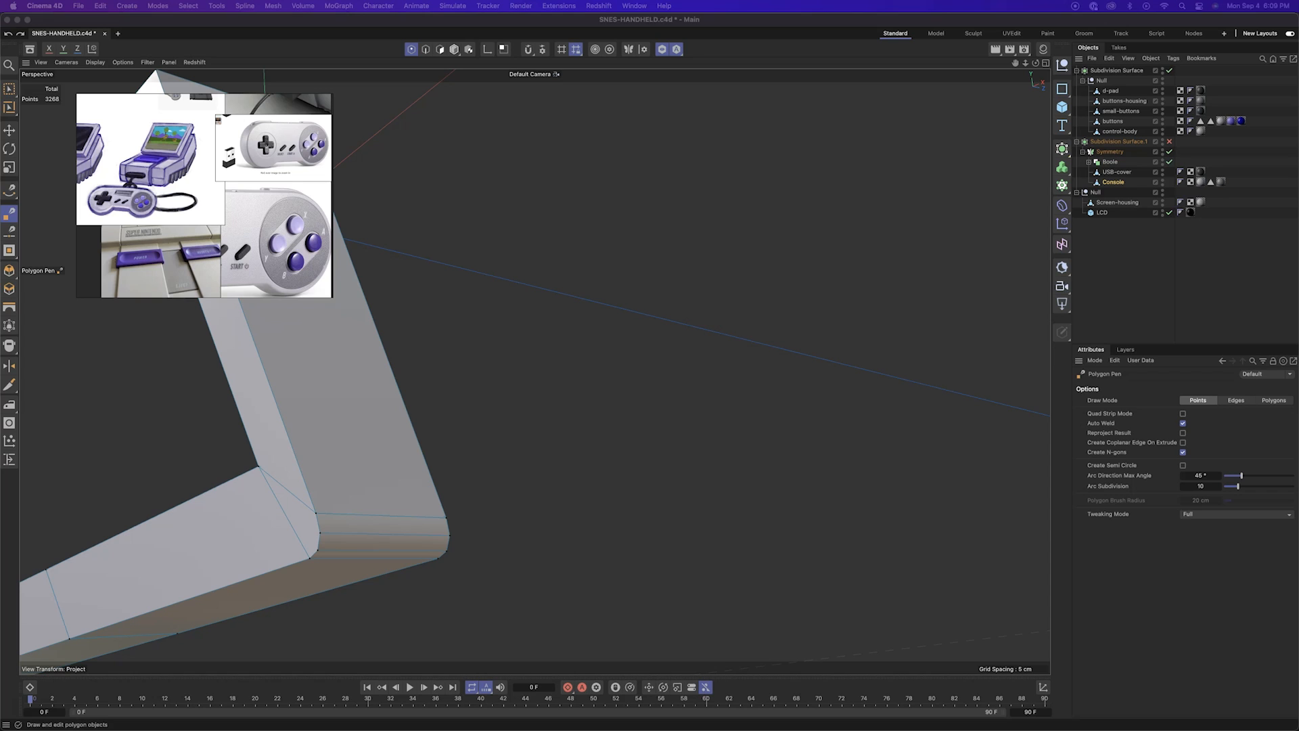
alt+drag(513, 407, 360, 184)
click(605, 383)
mouse_move(634, 410)
alt+mouse_down()
mouse_move(777, 450)
mouse_move(562, 403)
mouse_move(531, 203)
alt+mouse_up()
Bevel the outer edges of the isolated frame with 2 subdivisions, and unhide the rest of the console
key(9)
mouse_move(808, 519)
alt+mouse_down()
mouse_move(846, 525)
mouse_move(644, 204)
alt+mouse_up()
key(m)
key(s)
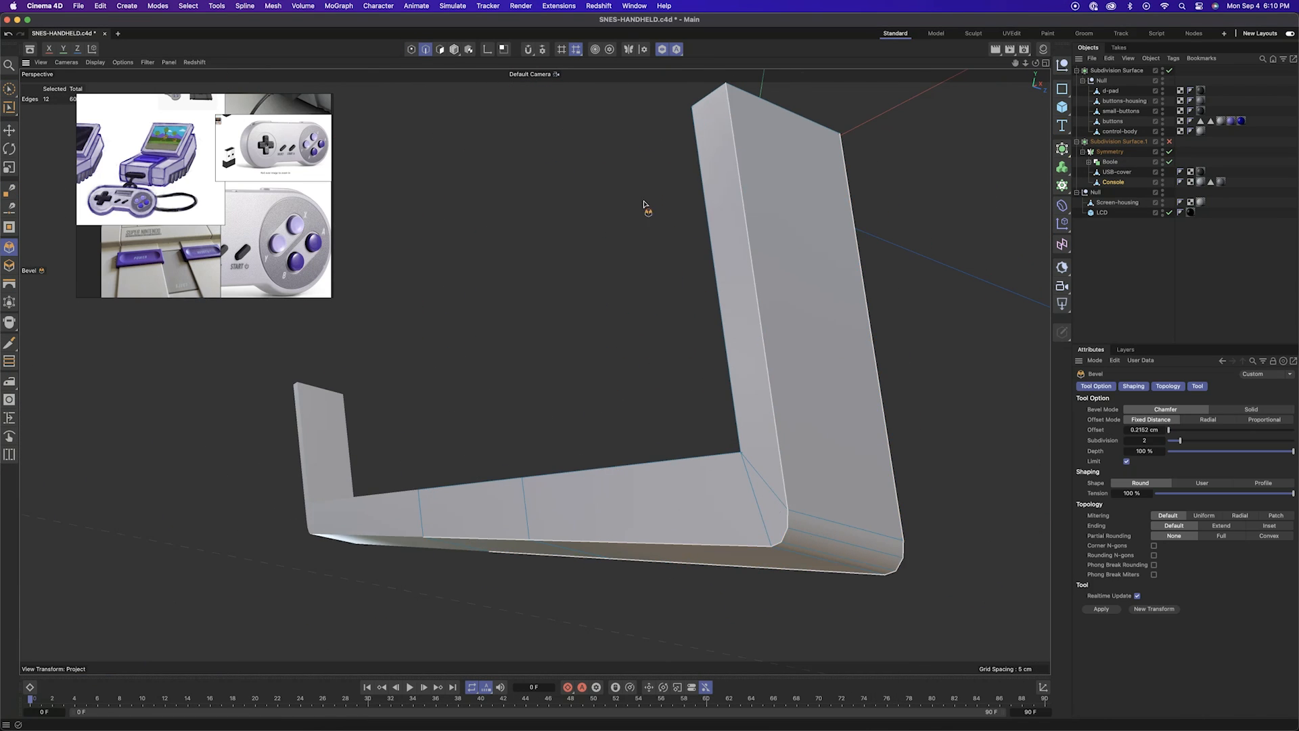
key(9)
mouse_move(885, 505)
alt+mouse_down()
mouse_move(676, 379)
mouse_move(609, 284)
alt+mouse_up()
click(440, 49)
key(v)
click(446, 420)
Select the edge loop along the frame beside the ribs and bevel it
mouse_move(831, 520)
alt+mouse_down()
mouse_move(846, 511)
mouse_move(834, 520)
mouse_move(766, 451)
mouse_move(840, 412)
alt+mouse_up()
click(426, 49)
double_click(832, 519)
key(m)
key(s)
key(9)
Examine the console's side ribs and frame with subdivision smoothing switched on
click(454, 49)
key(q)
scroll(902, 444, up, 5)
alt+drag(902, 444, 937, 473)
scroll(503, 364, down, 8)
alt+drag(503, 364, 612, 347)
scroll(612, 348, up, 5)
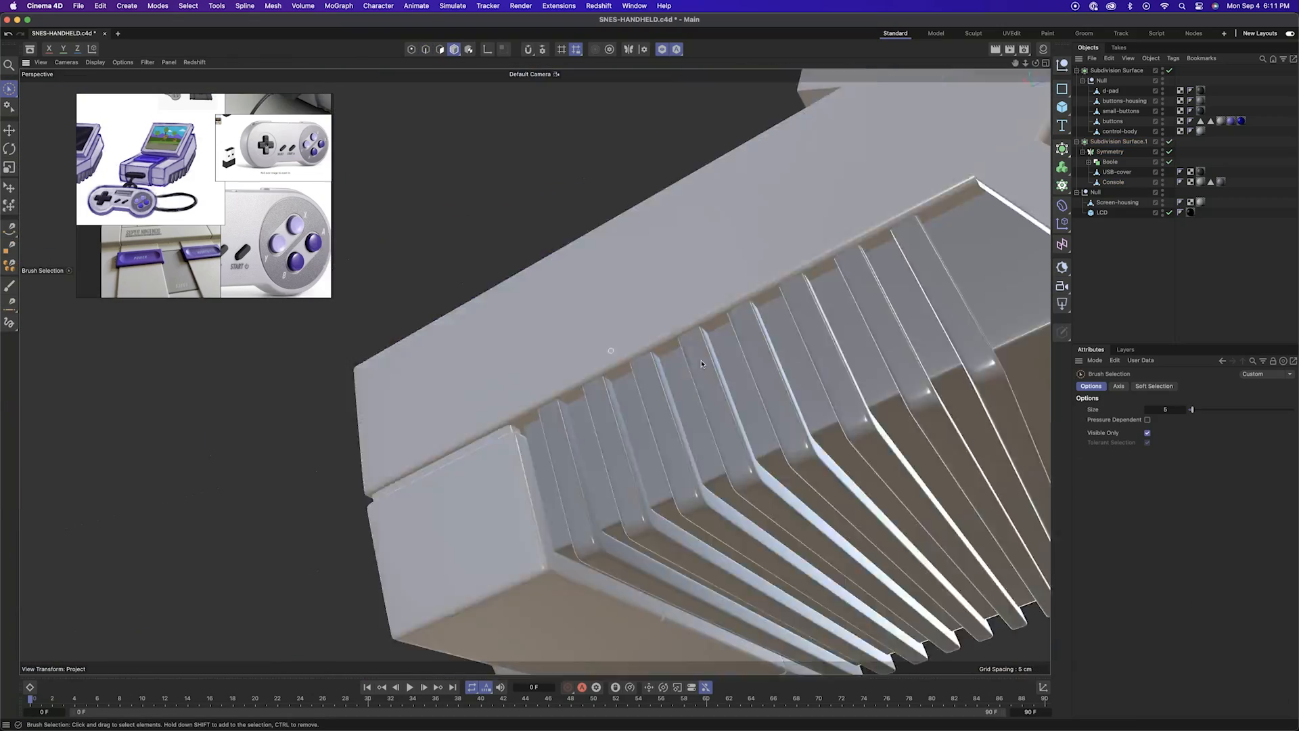
alt+drag(703, 363, 795, 406)
alt+drag(481, 386, 843, 446)
scroll(575, 350, down, 5)
key(q)
Select the Console object and the connected polygons of its ribbed area
click(843, 447)
click(440, 50)
scroll(534, 368, up, 5)
alt+drag(534, 368, 725, 334)
double_click(725, 334)
scroll(725, 334, down, 8)
alt+drag(879, 329, 833, 307)
scroll(725, 295, up, 4)
alt+drag(725, 295, 630, 305)
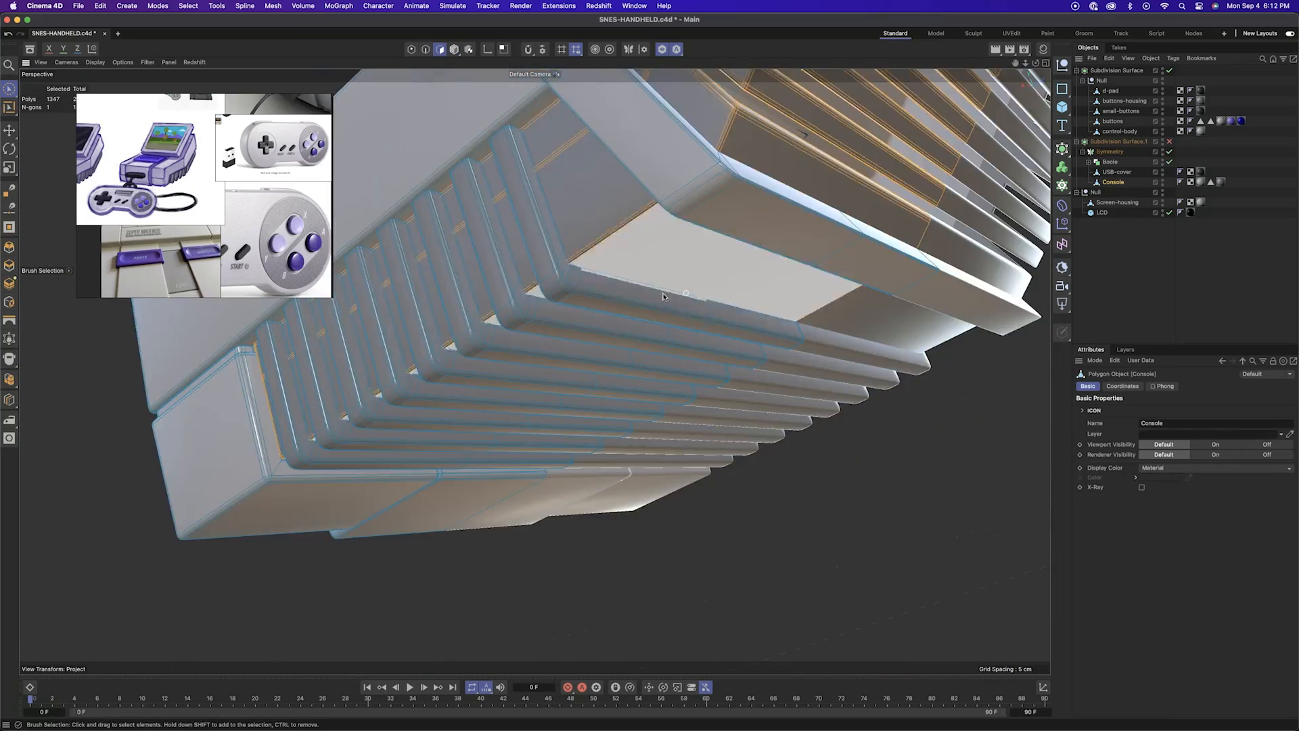
Select the connected polygons of the lower side ribs and isolate them by hiding the rest of the console
click(620, 301)
shift+click(436, 434)
key(u)
key(w)
alt+drag(436, 434, 522, 371)
shift+click(522, 372)
key(u)
key(w)
alt+drag(724, 295, 672, 365)
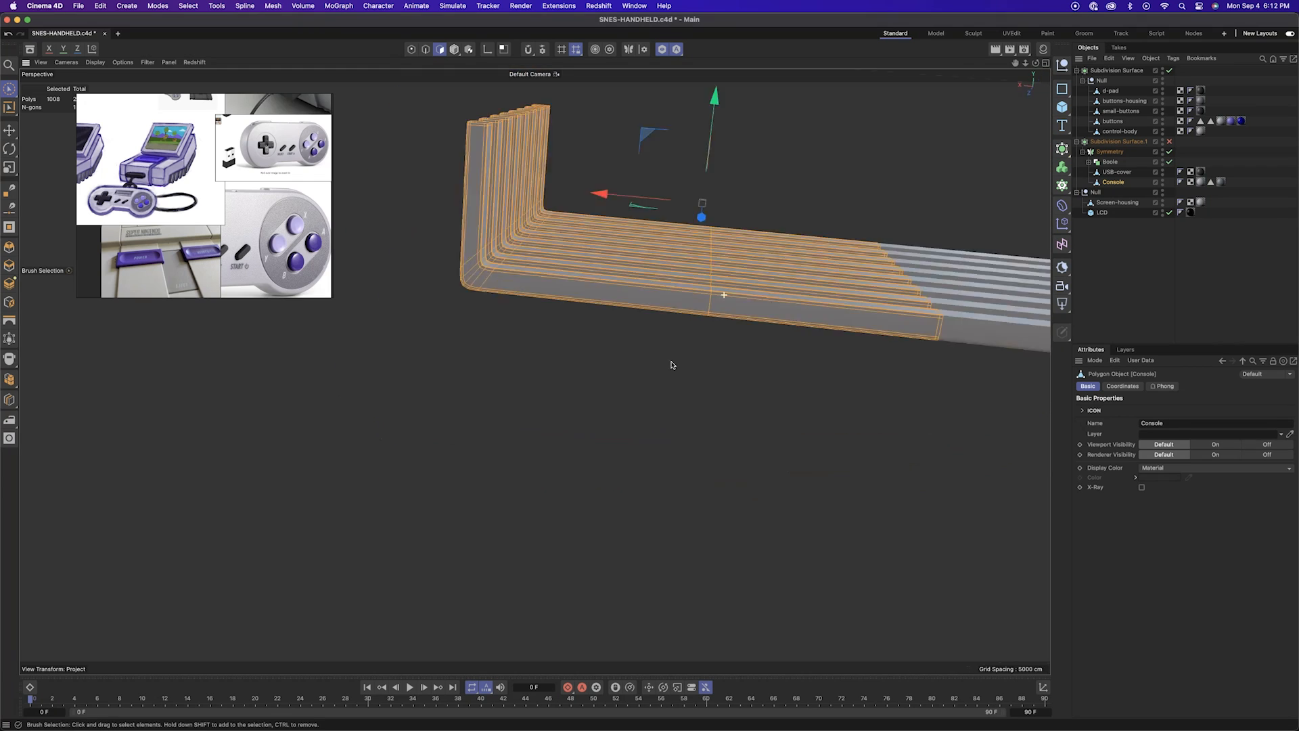
Select the isolated ribs' inner points by rectangle in the front view, and unhide the rest of the console
middle_click(663, 350)
key(s)
click(411, 49)
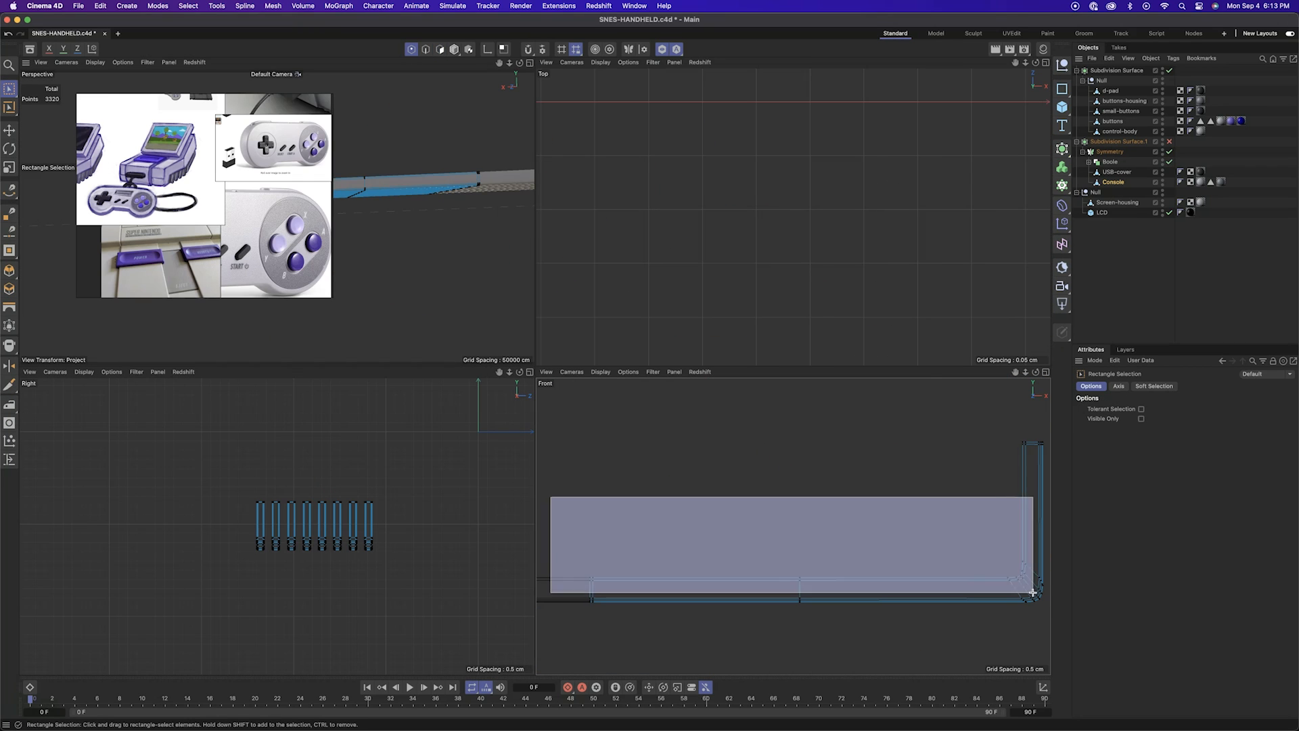
middle_click(458, 156)
alt+drag(765, 359, 863, 474)
click(440, 49)
key(v)
click(572, 180)
alt+drag(521, 602, 530, 473)
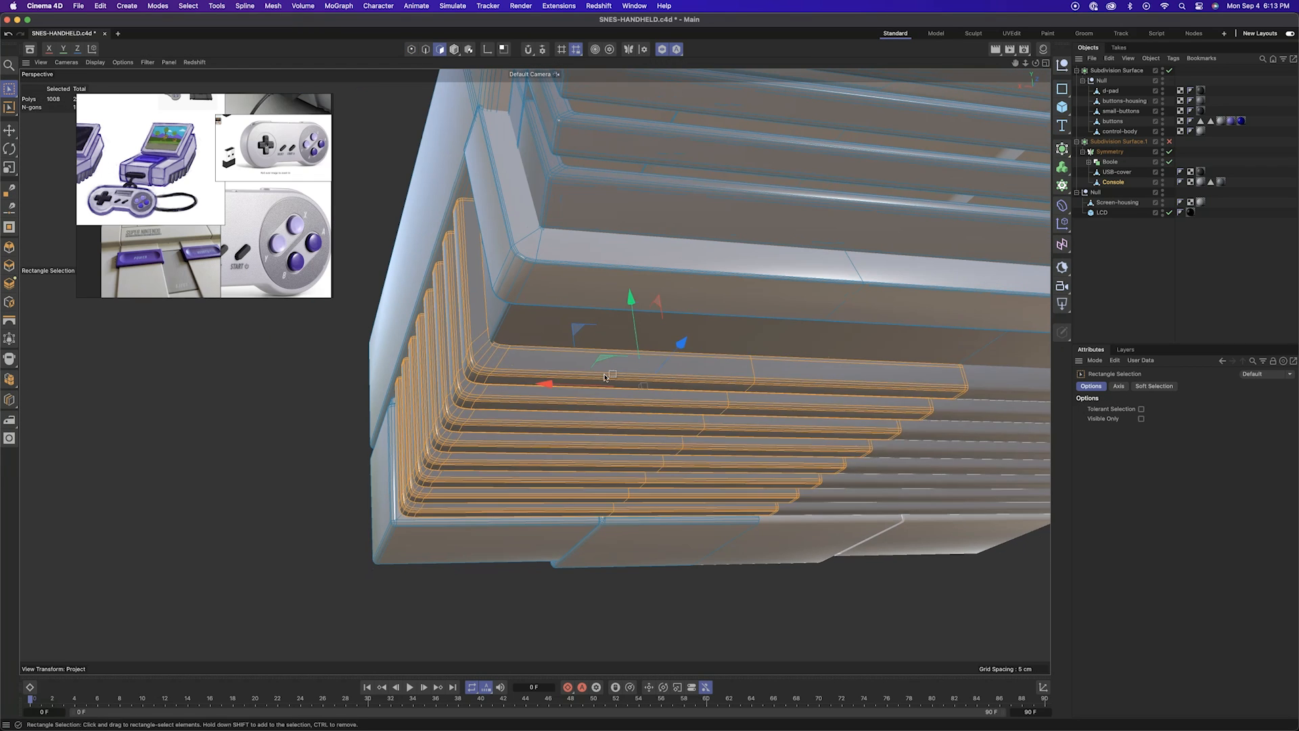
Nudge the lower ribs slightly and shift their selected points a little along the X axis
drag(650, 345, 648, 342)
alt+drag(649, 341, 546, 275)
drag(467, 467, 532, 365)
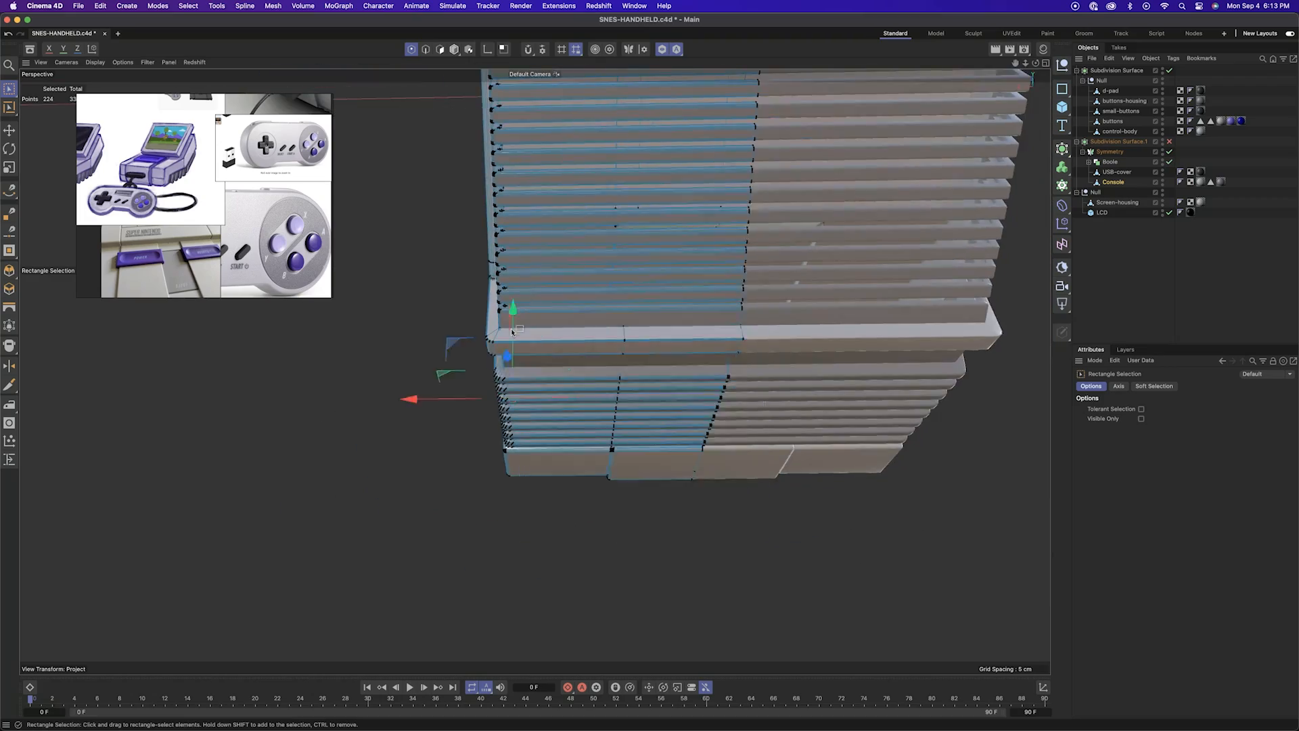
alt+drag(546, 275, 582, 379)
drag(499, 464, 494, 465)
Select the long polygon above the rear vents and move it along the Z axis
alt+drag(534, 371, 746, 409)
click(806, 519)
scroll(745, 409, up, 5)
scroll(745, 408, down, 6)
alt+drag(833, 490, 426, 433)
scroll(426, 433, up, 4)
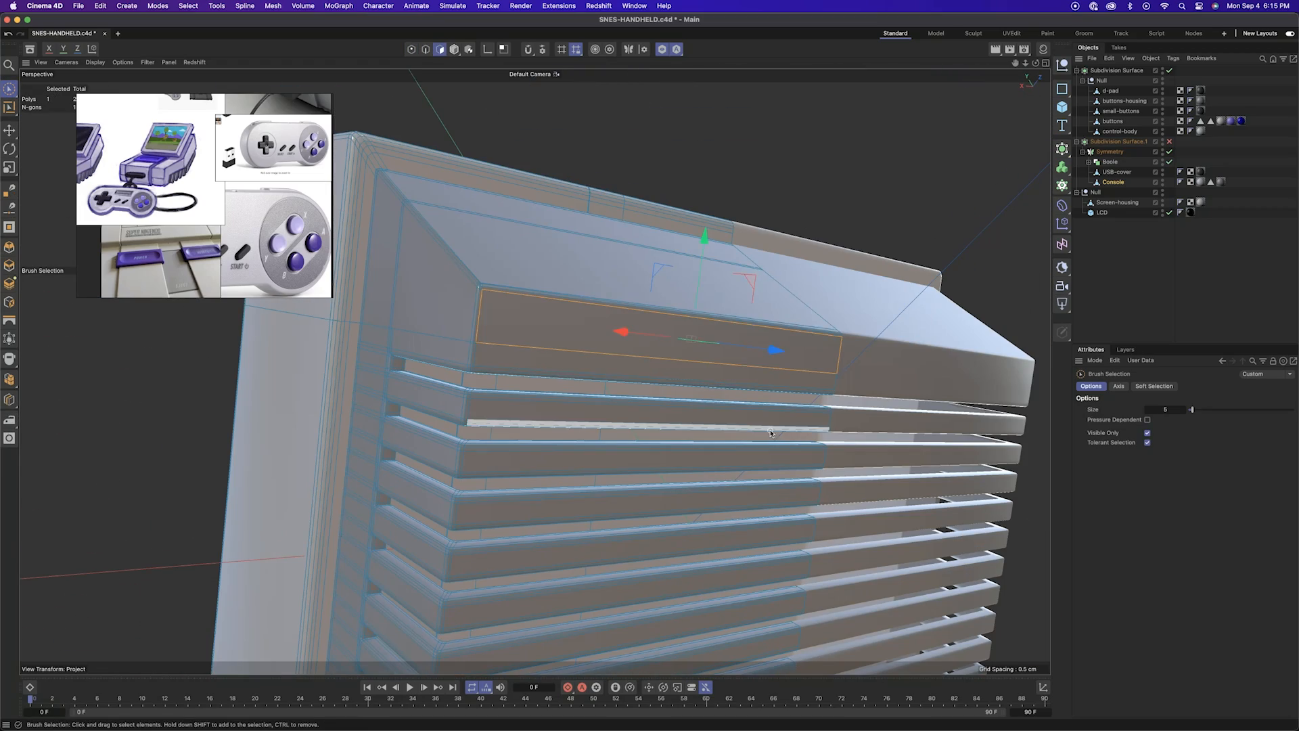
alt+drag(771, 434, 650, 406)
drag(775, 351, 815, 360)
Select and reposition the edges of the sloped panel above the rear vents
click(426, 49)
alt+drag(650, 406, 744, 413)
click(596, 199)
alt+drag(595, 406, 528, 420)
mouse_move(615, 136)
mouse_down()
mouse_move(628, 441)
mouse_move(623, 352)
mouse_move(541, 379)
mouse_move(717, 384)
mouse_move(749, 403)
mouse_up()
click(536, 379)
key(e)
alt+drag(749, 402, 647, 340)
click(440, 49)
click(570, 238)
mouse_move(570, 237)
alt+mouse_down()
mouse_move(647, 335)
mouse_move(630, 173)
mouse_move(534, 371)
mouse_move(603, 406)
mouse_move(536, 377)
mouse_move(593, 559)
mouse_move(533, 528)
mouse_move(502, 552)
mouse_move(647, 412)
mouse_move(791, 413)
mouse_move(677, 420)
mouse_move(738, 433)
mouse_move(765, 377)
mouse_move(900, 221)
mouse_move(566, 406)
mouse_move(745, 580)
mouse_move(724, 477)
alt+mouse_up()
scroll(630, 174, up, 5)
click(536, 377)
scroll(502, 552, down, 8)
key(super+shift+a)
Bevel the edges of the rear vent housing and add supporting edges with Loop/Path Cut
scroll(791, 413, up, 8)
click(426, 50)
key(9)
key(m)
key(s)
key(9)
key(k)
key(l)
key(9)
alt+drag(599, 159, 659, 540)
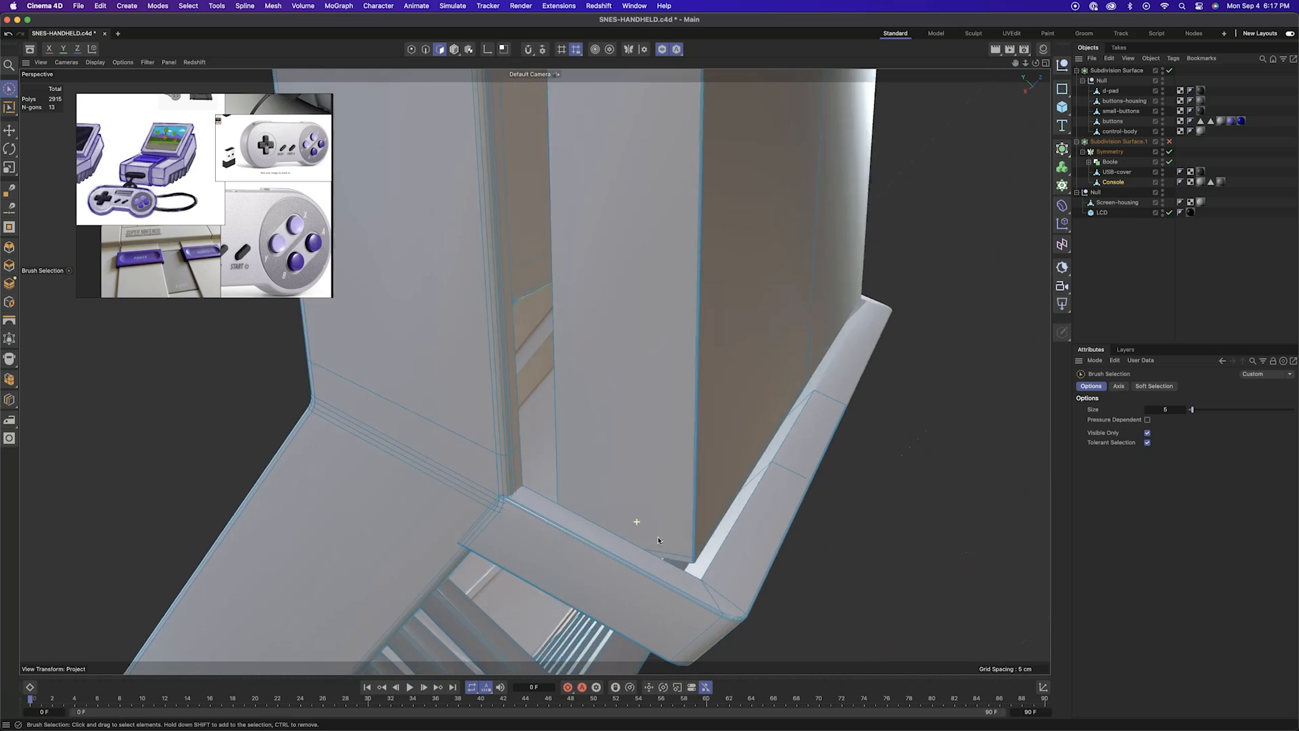
Update the Console's Dark Grey polygon selection with the polygons at the ends of the rear vent slots
key(v)
mouse_move(893, 435)
alt+drag(920, 468, 546, 653)
click(948, 372)
scroll(826, 379, up, 5)
click(1211, 183)
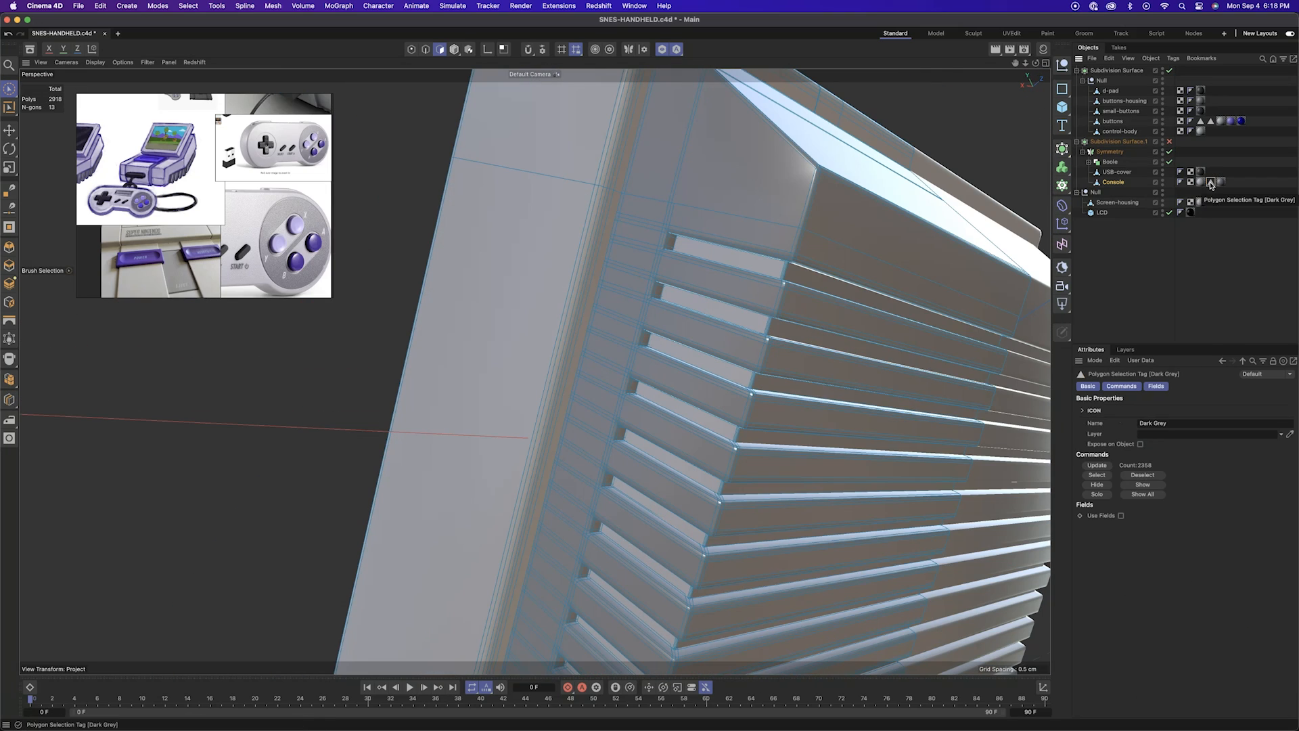
alt+drag(878, 399, 728, 643)
click(1043, 49)
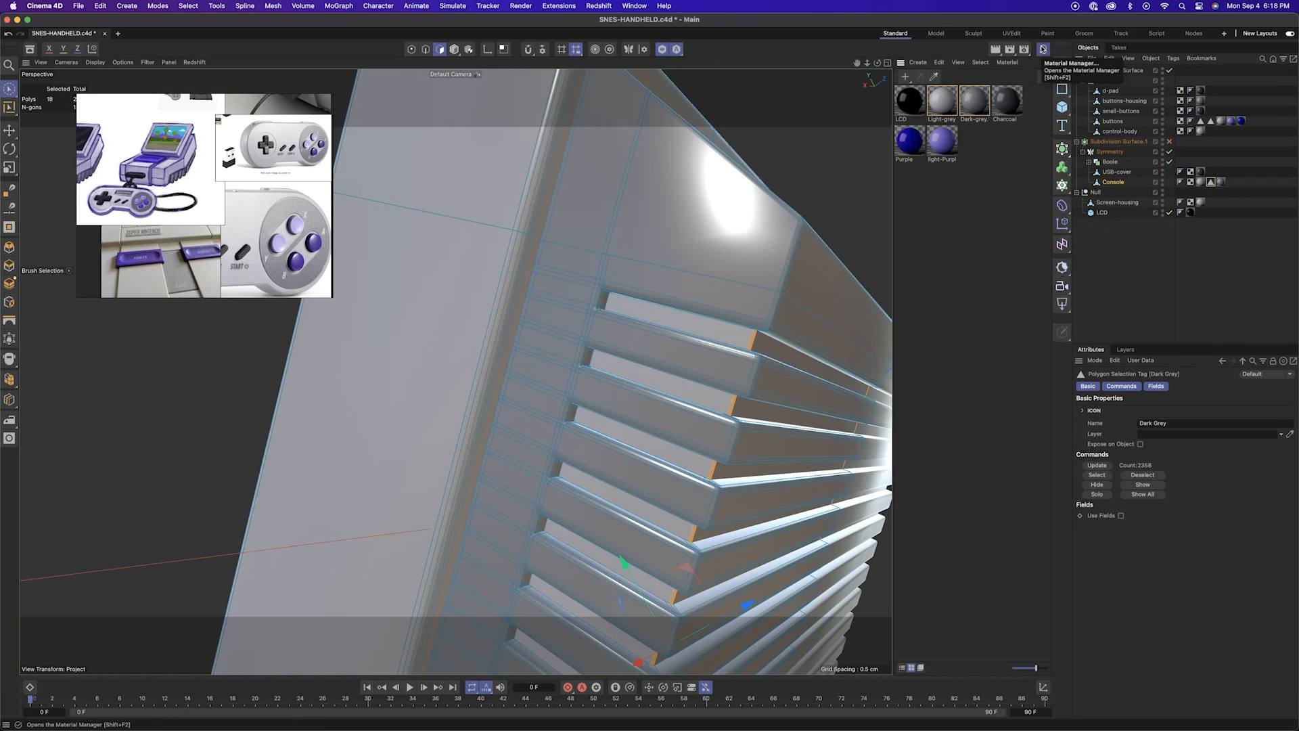
scroll(797, 166, down, 8)
alt+drag(709, 355, 619, 348)
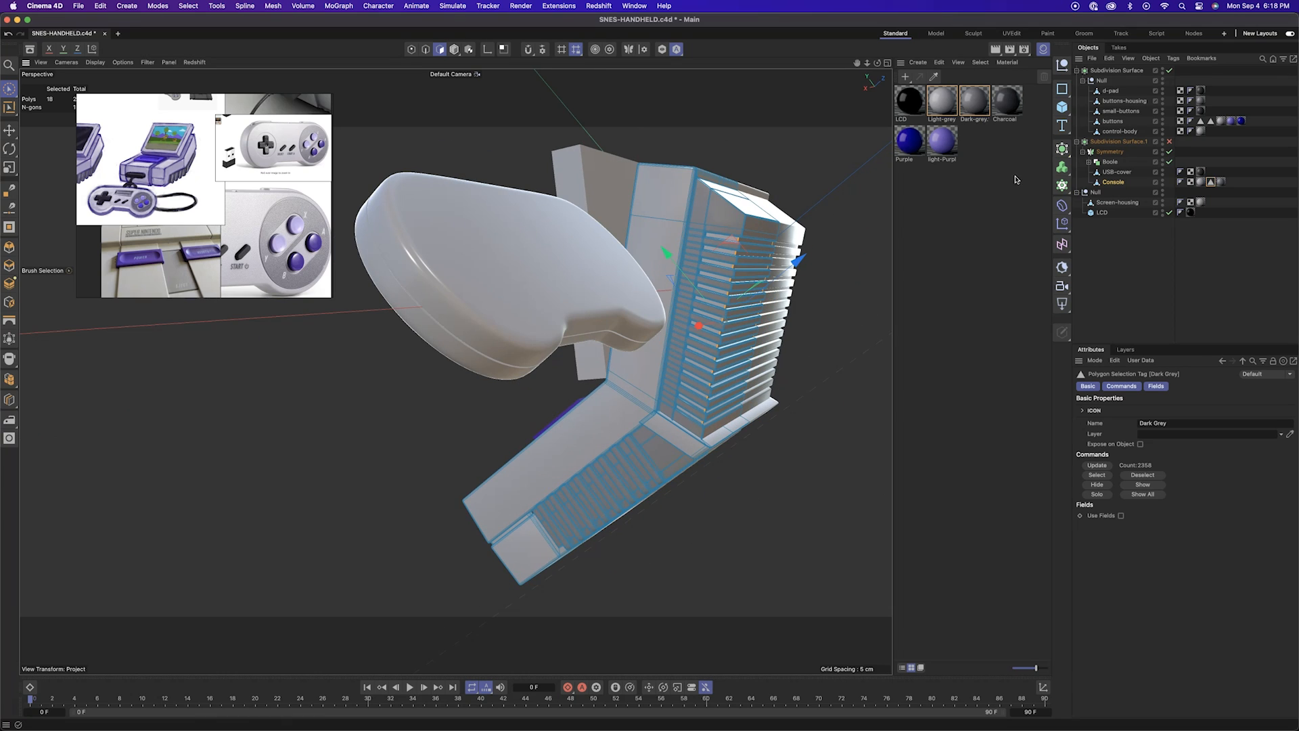
click(1101, 466)
Select the USB-cover, isolate it with viewport solo and cut an edge loop into it
click(454, 49)
alt+drag(528, 379, 630, 338)
click(406, 437)
scroll(501, 456, up, 6)
click(425, 49)
click(662, 50)
click(9, 361)
click(566, 437)
alt+drag(566, 437, 481, 474)
Select all points of the USB-cover and merge the doubled ones with Optimize
double_click(481, 467)
click(662, 50)
click(9, 418)
click(662, 49)
key(super+a)
right_click(494, 460)
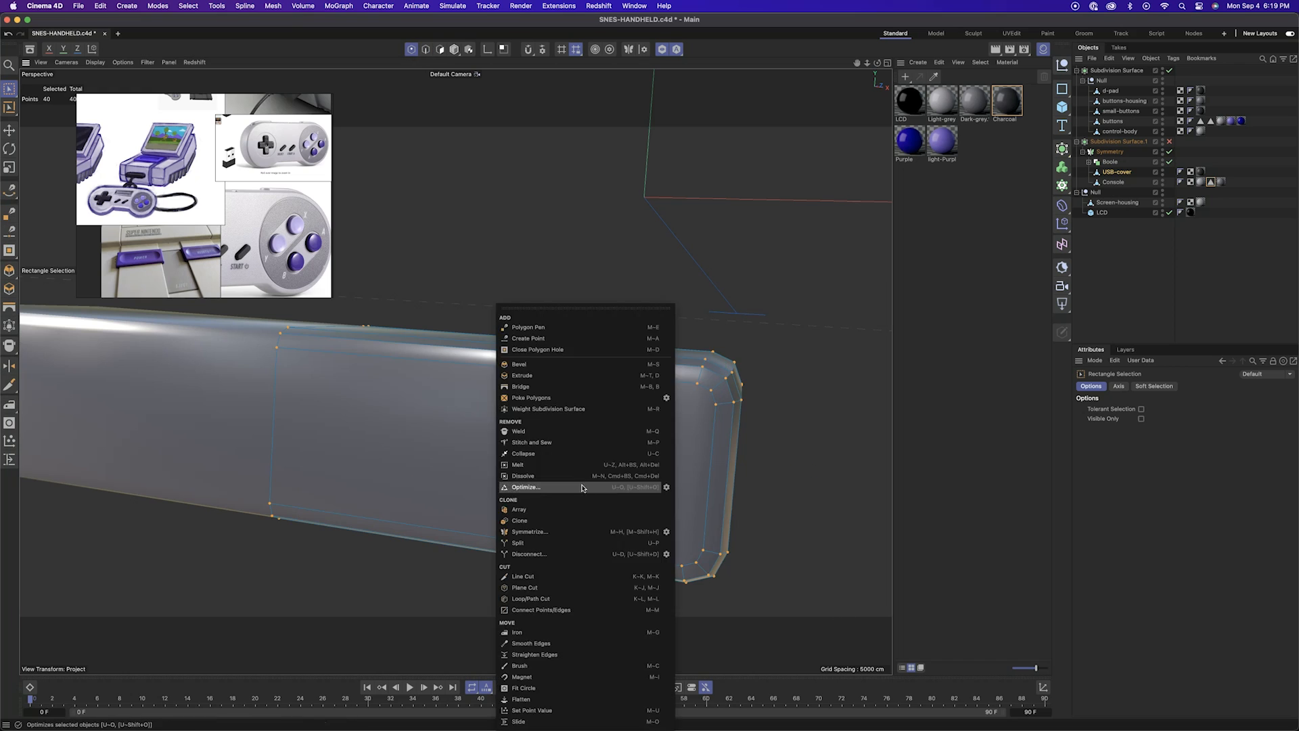
click(586, 476)
Delete the unwanted polygon from the USB-cover and inset its front face
click(440, 49)
drag(9, 89, 42, 95)
click(539, 429)
click(9, 359)
key(Delete)
click(647, 429)
key(i)
alt+drag(647, 429, 522, 487)
Select the vertical inset edge on the USB-cover's front face and rework the surrounding edges with the Polygon Pen
click(9, 88)
scroll(516, 450, up, 5)
click(426, 49)
click(455, 471)
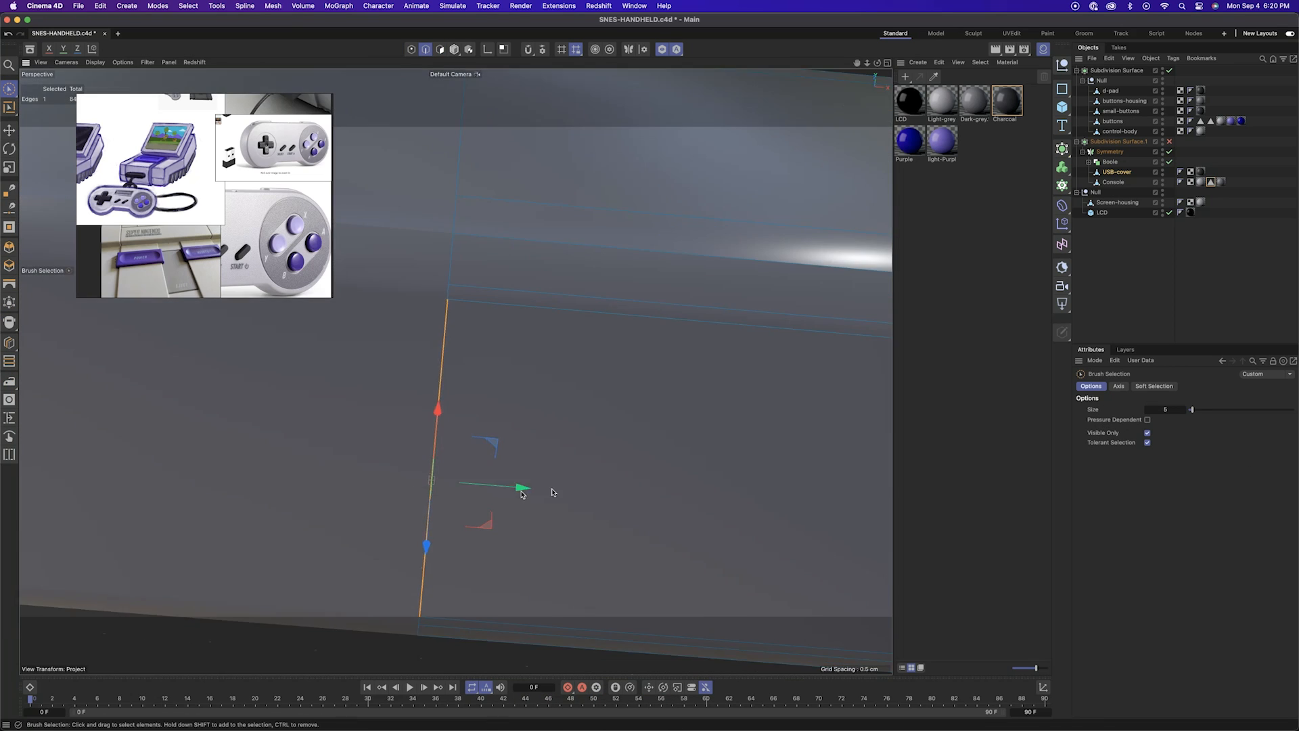
click(596, 502)
scroll(595, 502, down, 5)
alt+drag(668, 520, 690, 507)
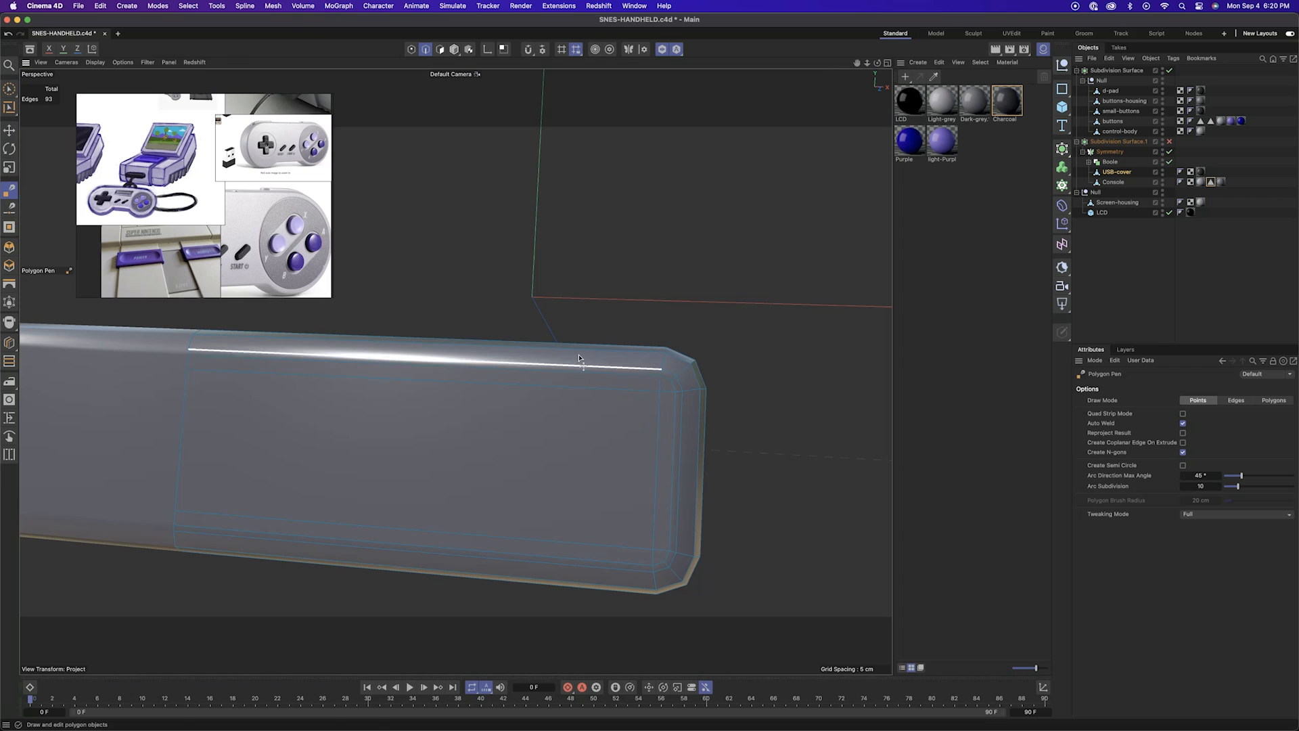
key(e)
scroll(555, 385, down, 5)
Leave the isolated view and collapse the Boole with its Slide-switch and Capsule into one polygon object
click(454, 49)
click(662, 49)
alt+drag(702, 395, 595, 439)
click(1110, 151)
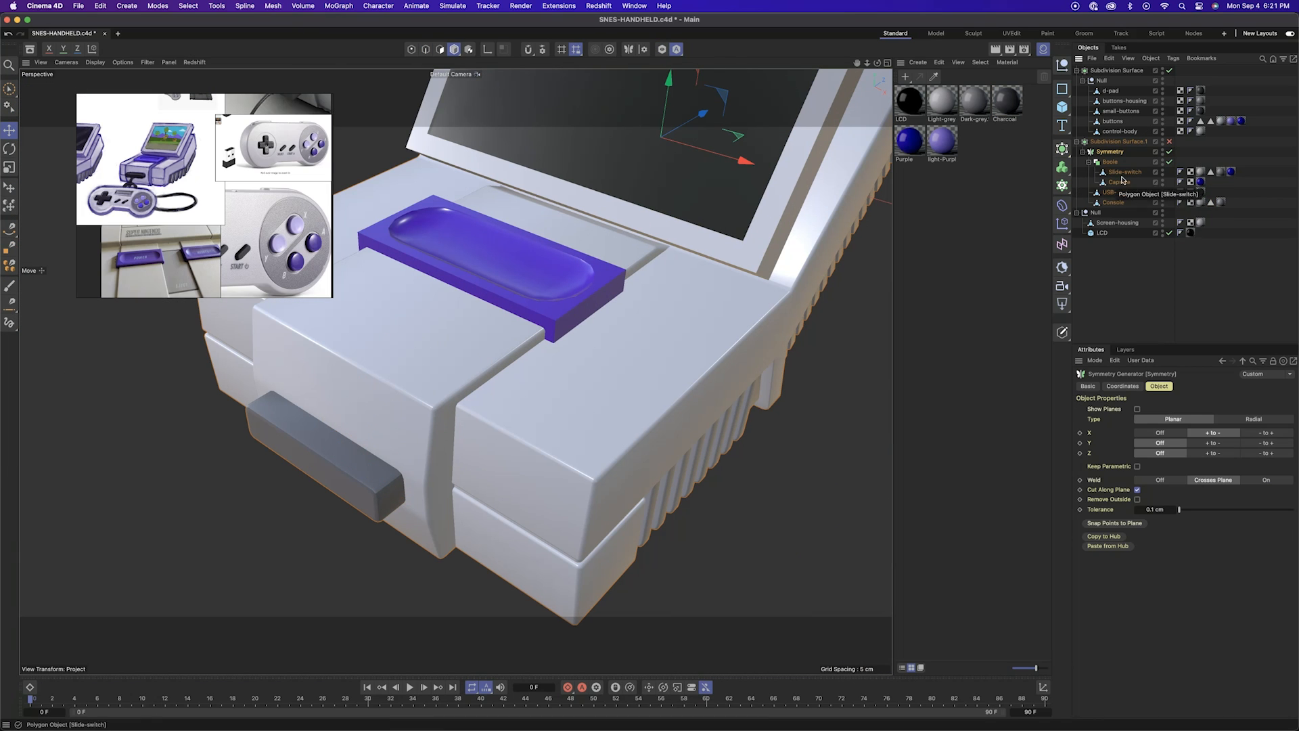
right_click(1123, 186)
click(1228, 456)
click(1112, 176)
Isolate the Slide-switch mesh and frame the rounded end of its recess without subdivision smoothing
click(429, 52)
scroll(609, 379, up, 8)
mouse_move(623, 406)
alt+mouse_down()
mouse_move(618, 426)
mouse_move(626, 385)
alt+mouse_up()
click(662, 50)
key(q)
scroll(731, 319, up, 8)
alt+drag(705, 302, 769, 249)
scroll(769, 249, down, 3)
click(9, 130)
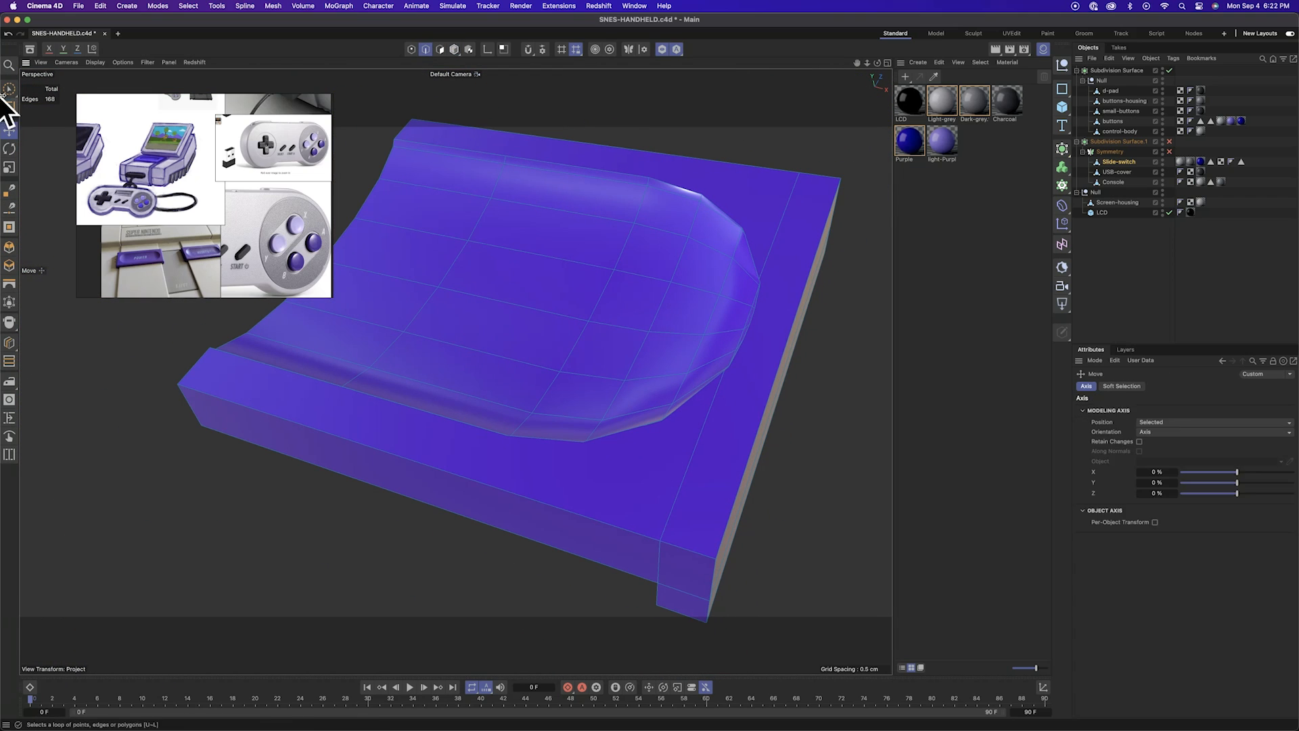
Weld the stray doubled points along the rounded rim of the Slide-switch's recess with the Polygon Pen
click(412, 50)
scroll(722, 302, up, 8)
alt+drag(723, 301, 691, 272)
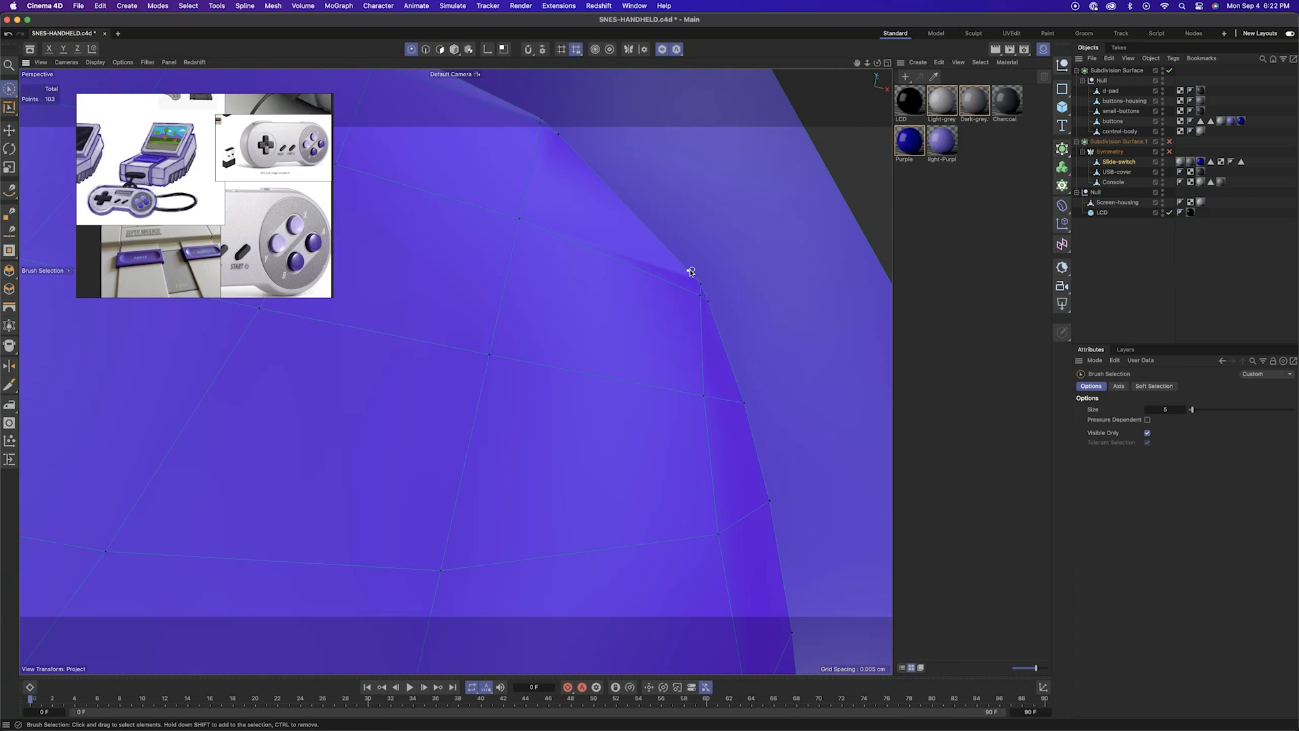
key(e)
key(e)
alt+drag(606, 200, 690, 473)
scroll(652, 270, down, 5)
scroll(712, 434, up, 5)
drag(660, 507, 691, 473)
scroll(700, 379, down, 5)
scroll(646, 437, up, 5)
drag(601, 559, 633, 551)
drag(653, 526, 632, 551)
scroll(679, 504, down, 4)
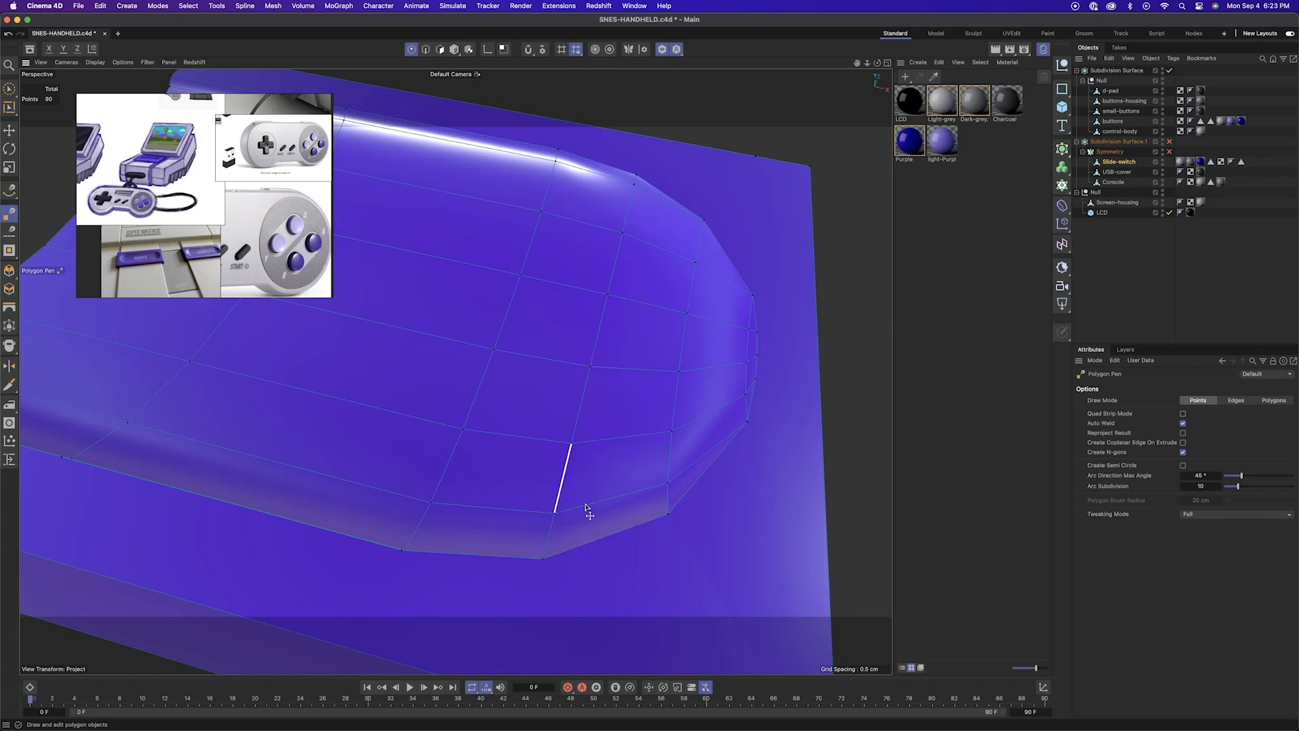
Weld the remaining stray point at the lower corner of the recess rim onto its neighbour
alt+drag(585, 507, 790, 281)
scroll(785, 304, up, 5)
drag(702, 499, 714, 516)
scroll(702, 499, down, 5)
alt+drag(677, 433, 537, 351)
scroll(540, 352, up, 5)
scroll(553, 364, down, 5)
Select the Slide-switch's points and merge the doubled ones with Optimize
click(9, 89)
alt+middle_drag(580, 354, 645, 650)
key(space)
alt+drag(650, 291, 717, 392)
scroll(718, 393, down, 10)
drag(754, 529, 470, 302)
key(u)
key(o)
Rework the edges along the recess's rounded rim with the Polygon Pen to connect its loose points
alt+drag(619, 455, 494, 281)
scroll(653, 354, up, 10)
click(576, 356)
scroll(576, 355, down, 8)
alt+drag(576, 356, 596, 399)
scroll(596, 399, up, 8)
scroll(596, 399, up, 5)
key(m)
key(e)
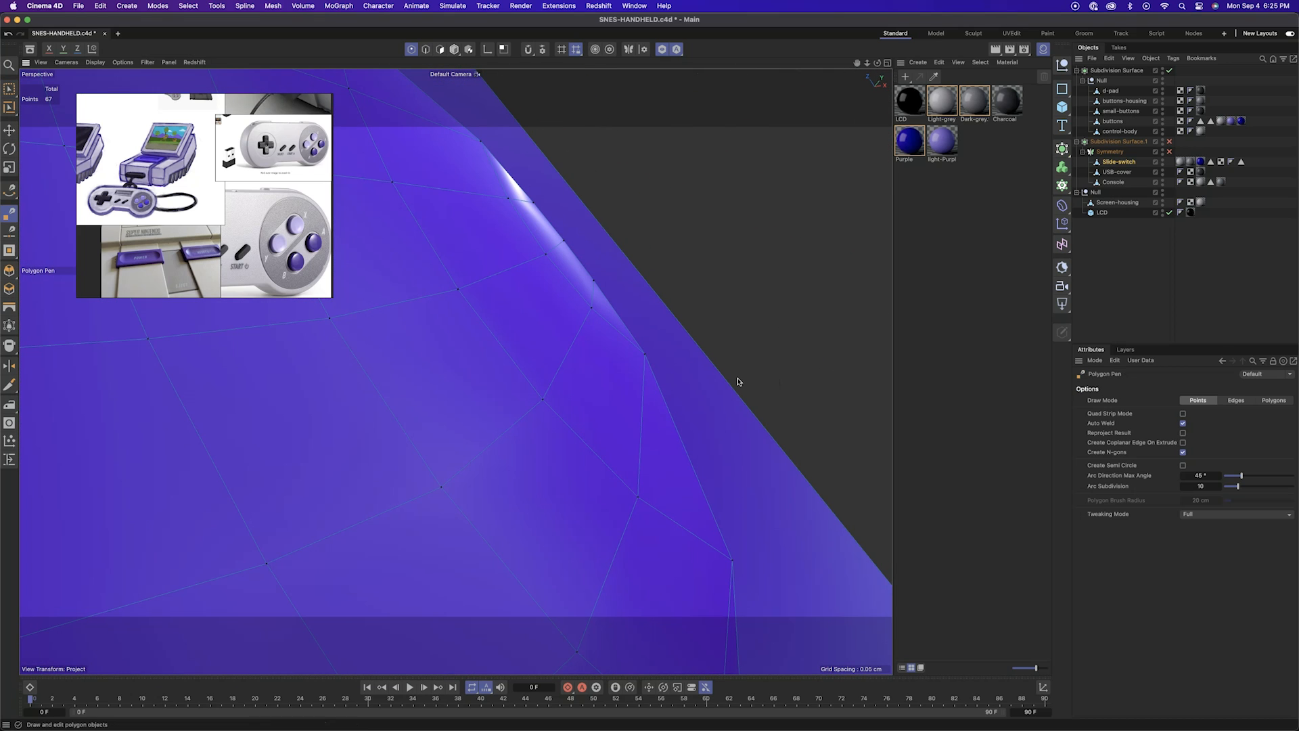
click(714, 551)
key(space)
alt+middle_drag(714, 551, 716, 409)
key(space)
click(740, 363)
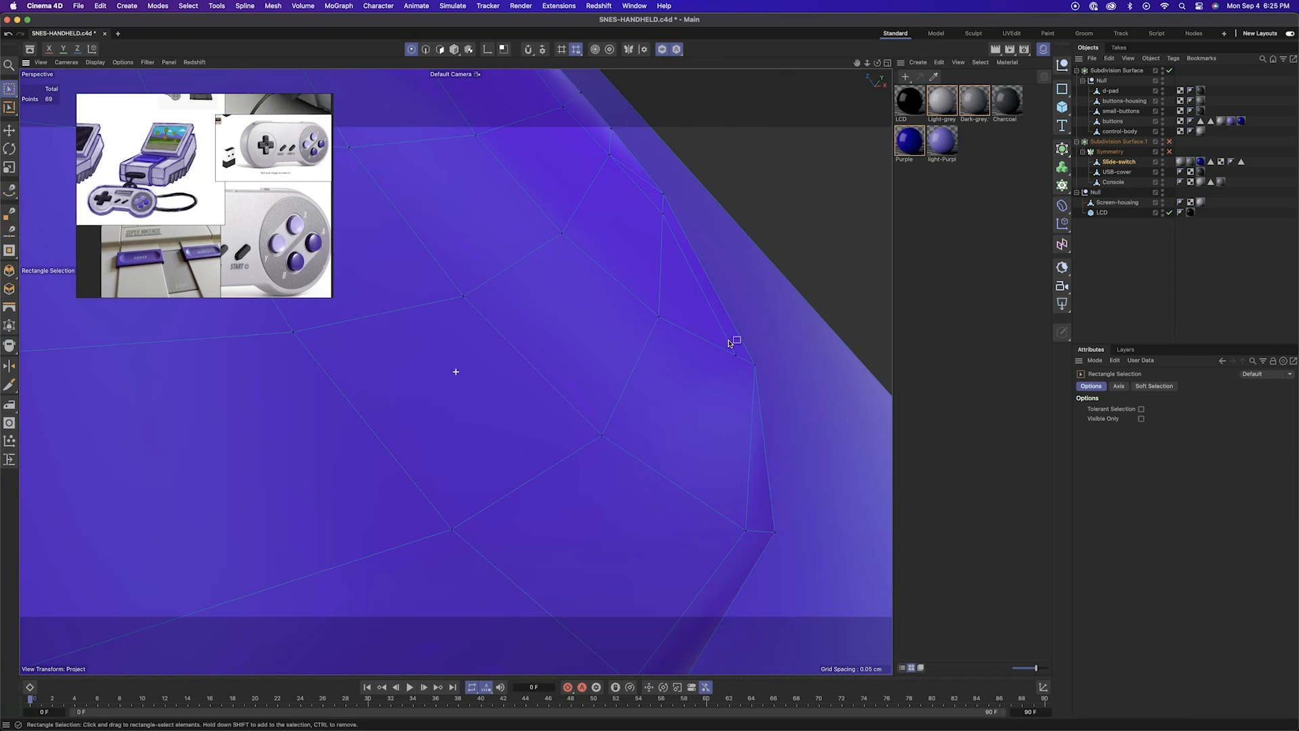
Connect the remaining open points at the recess's rounded corners to the rim with the Polygon Pen
click(758, 531)
alt+drag(757, 530, 734, 366)
alt+middle_drag(733, 366, 826, 515)
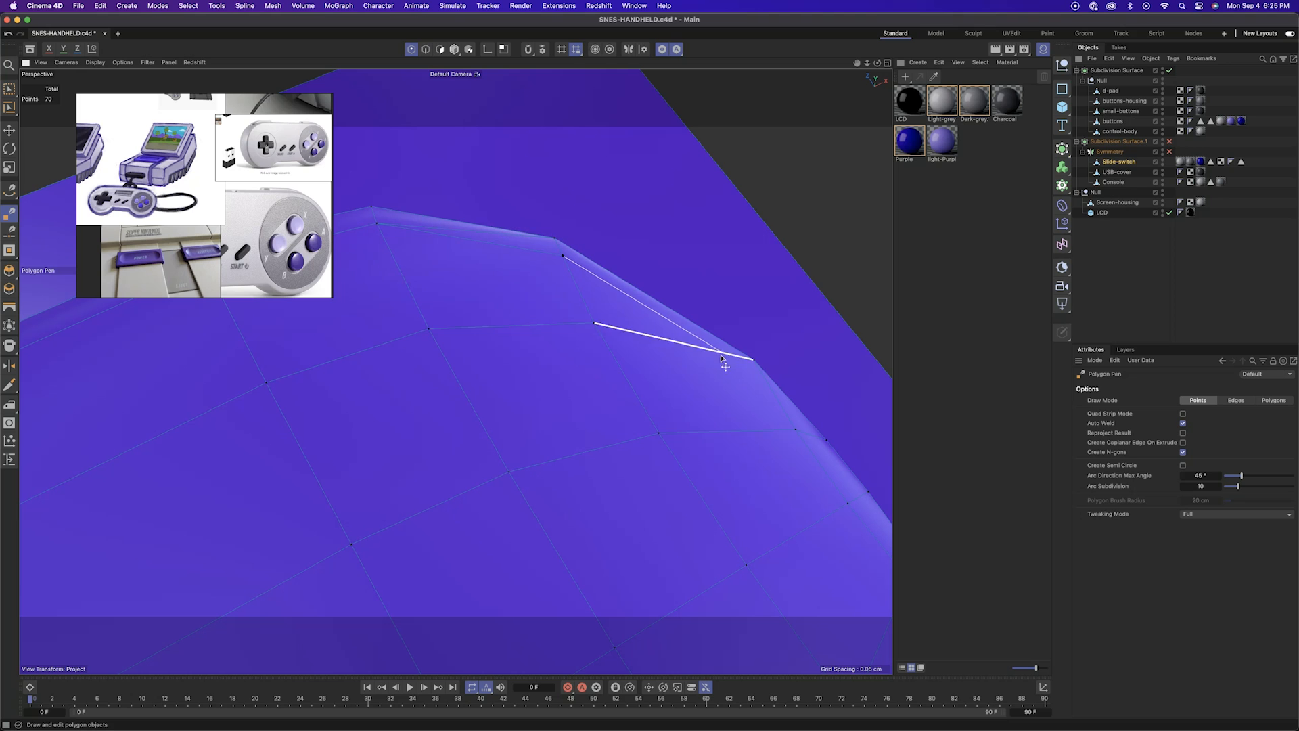
alt+drag(534, 283, 662, 416)
scroll(743, 458, down, 8)
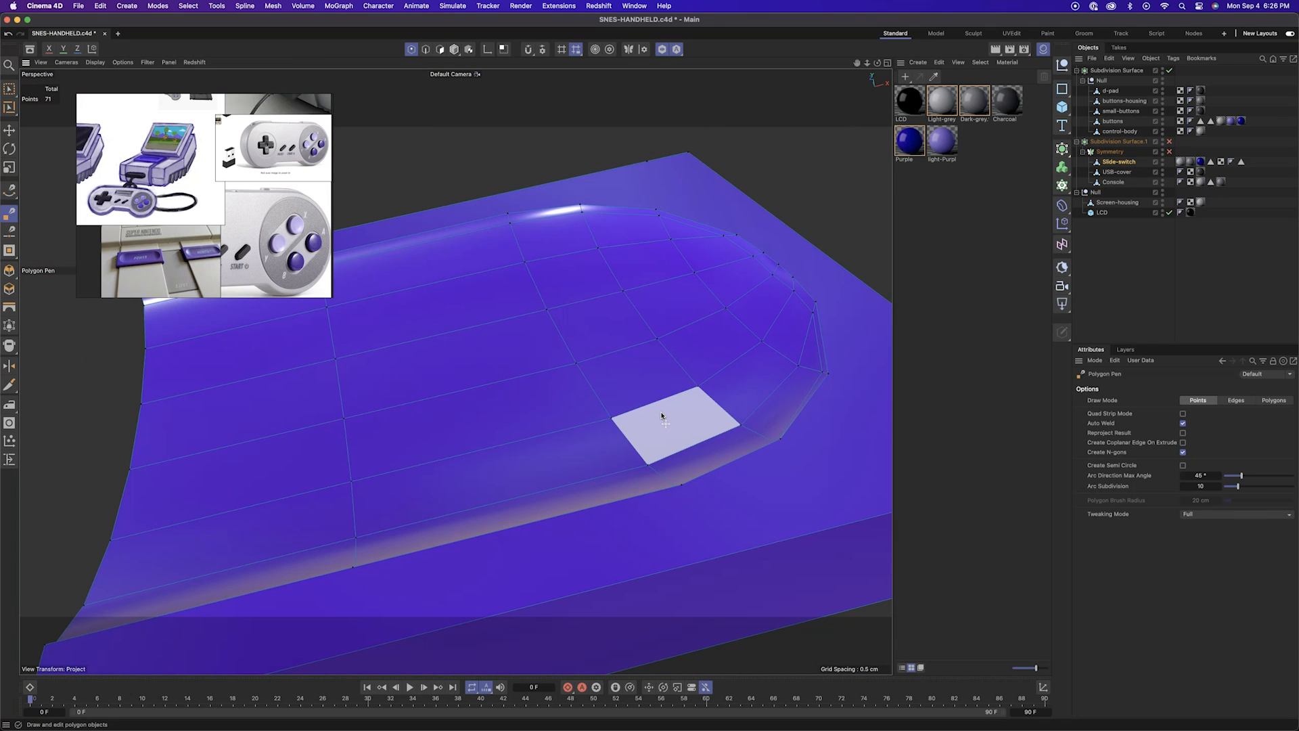
Select the recess's rim edge loop without the outer top edges and try to slide a copy of it
scroll(779, 489, down, 5)
key(u)
key(l)
click(650, 522)
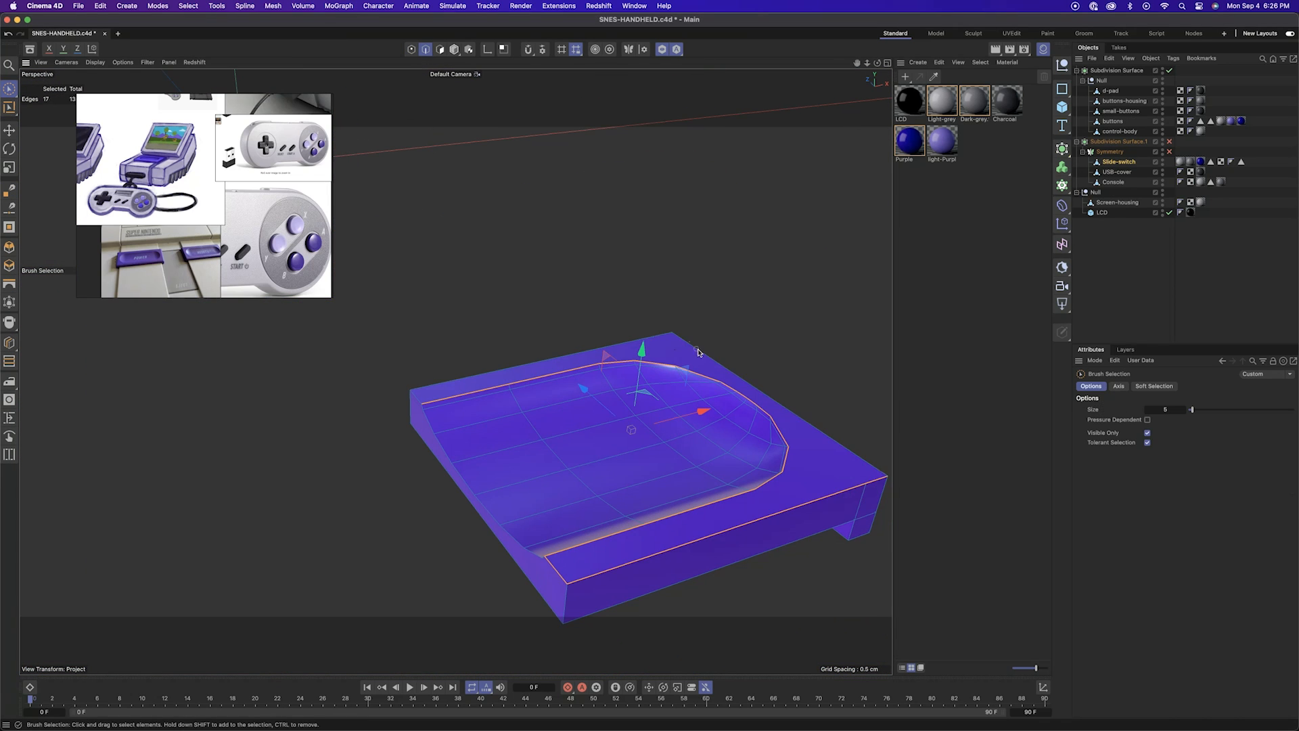
ctrl+drag(668, 335, 556, 570)
scroll(798, 470, up, 6)
key(m)
key(o)
ctrl+drag(788, 474, 763, 488)
mouse_move(763, 488)
alt+mouse_down()
mouse_move(551, 476)
mouse_move(447, 367)
mouse_move(562, 434)
mouse_move(742, 365)
alt+mouse_up()
key(e)
Select all points of the Slide-switch and clean up the doubled ones
scroll(742, 365, down, 5)
click(411, 49)
key(0)
drag(360, 307, 821, 607)
right_click(716, 487)
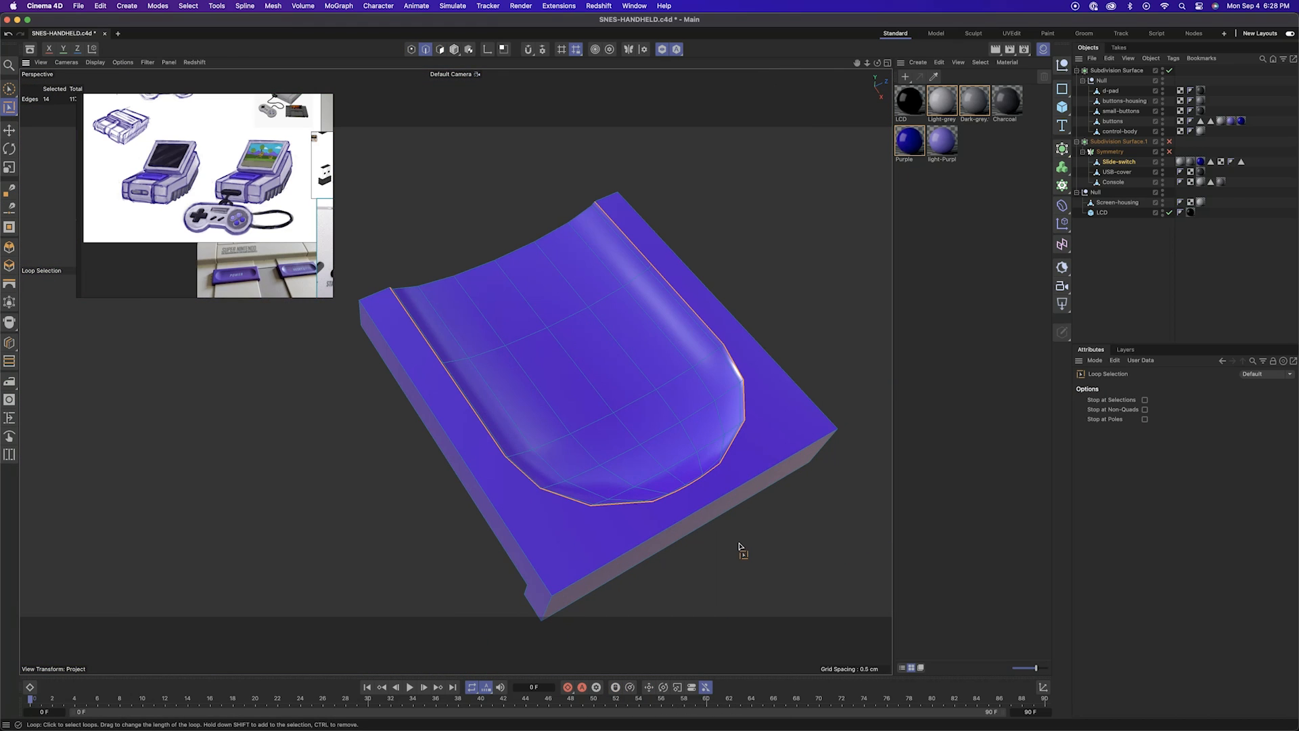
Try again to slide a copy of the selected recess rim loop
scroll(751, 467, up, 10)
key(m)
key(o)
scroll(661, 435, down, 10)
ctrl+drag(643, 412, 603, 426)
Select the Slide-switch's top face around the recess and inset it by 0.079 cm
key(u)
key(l)
scroll(745, 458, up, 5)
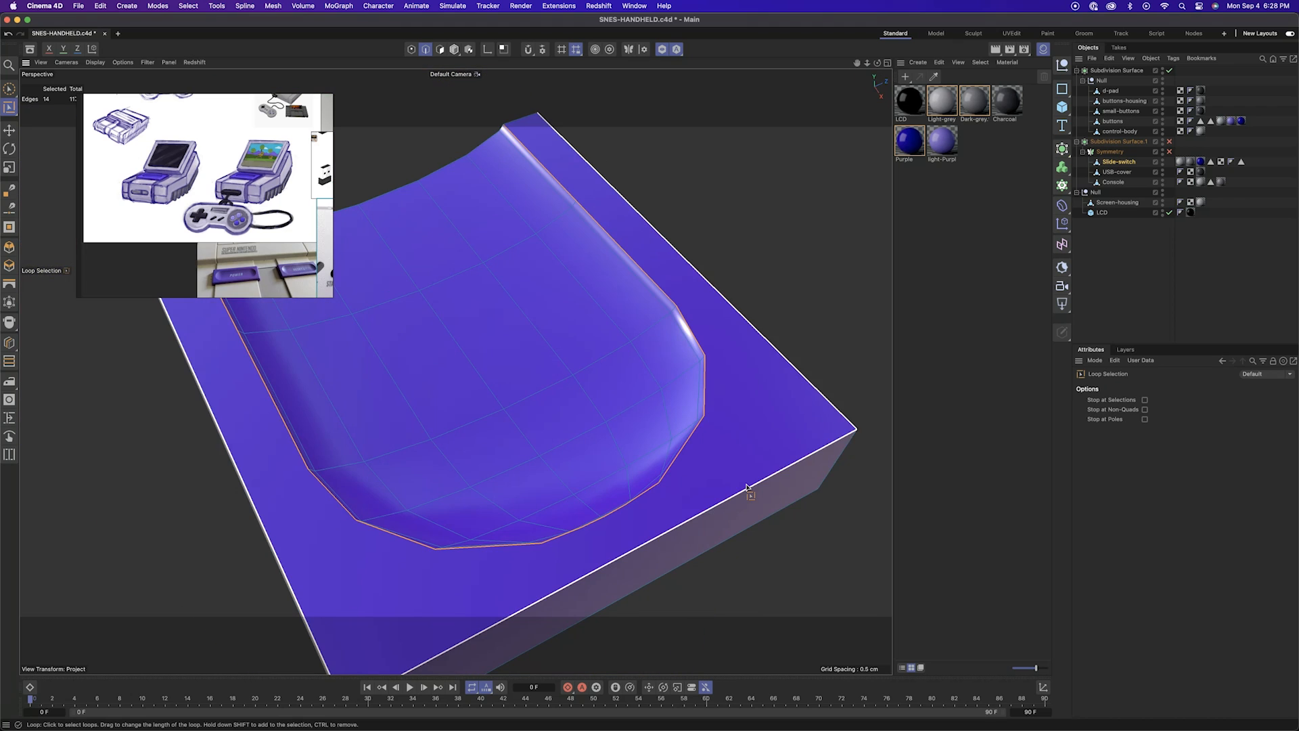
scroll(748, 487, up, 5)
scroll(745, 461, down, 5)
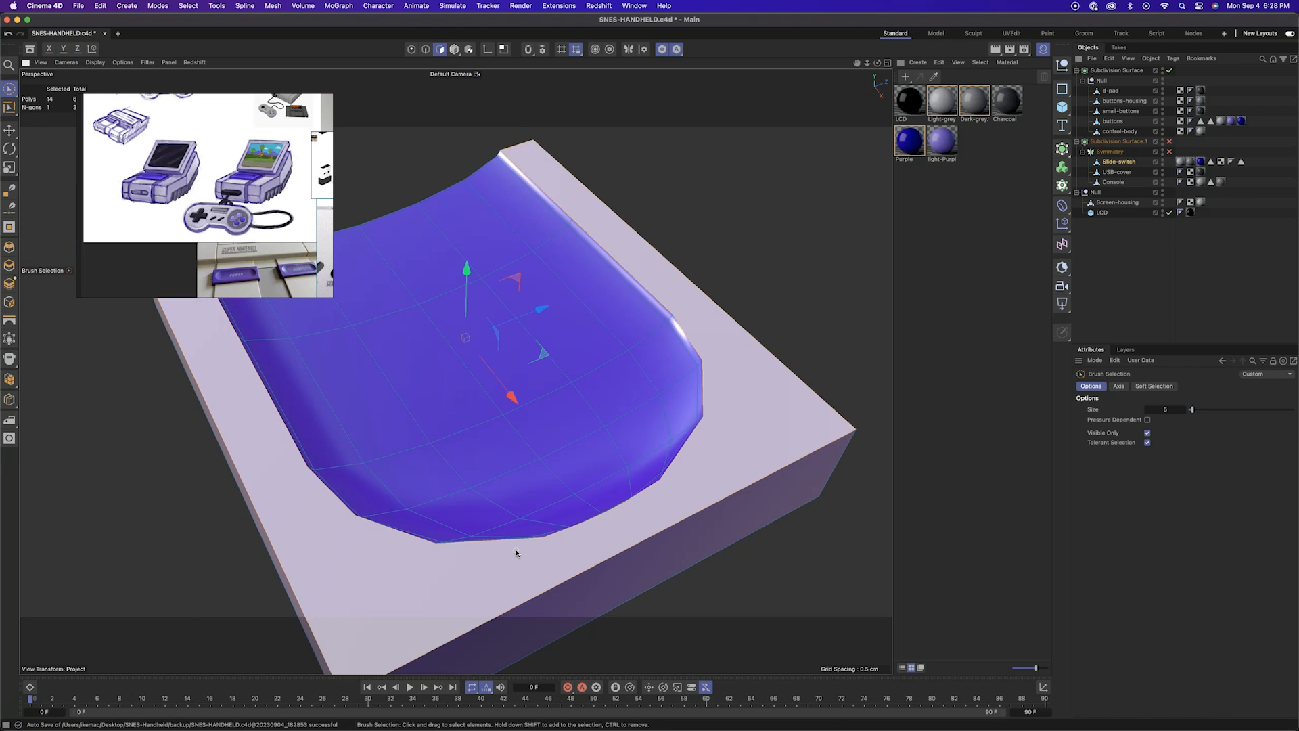
key(i)
drag(522, 551, 645, 374)
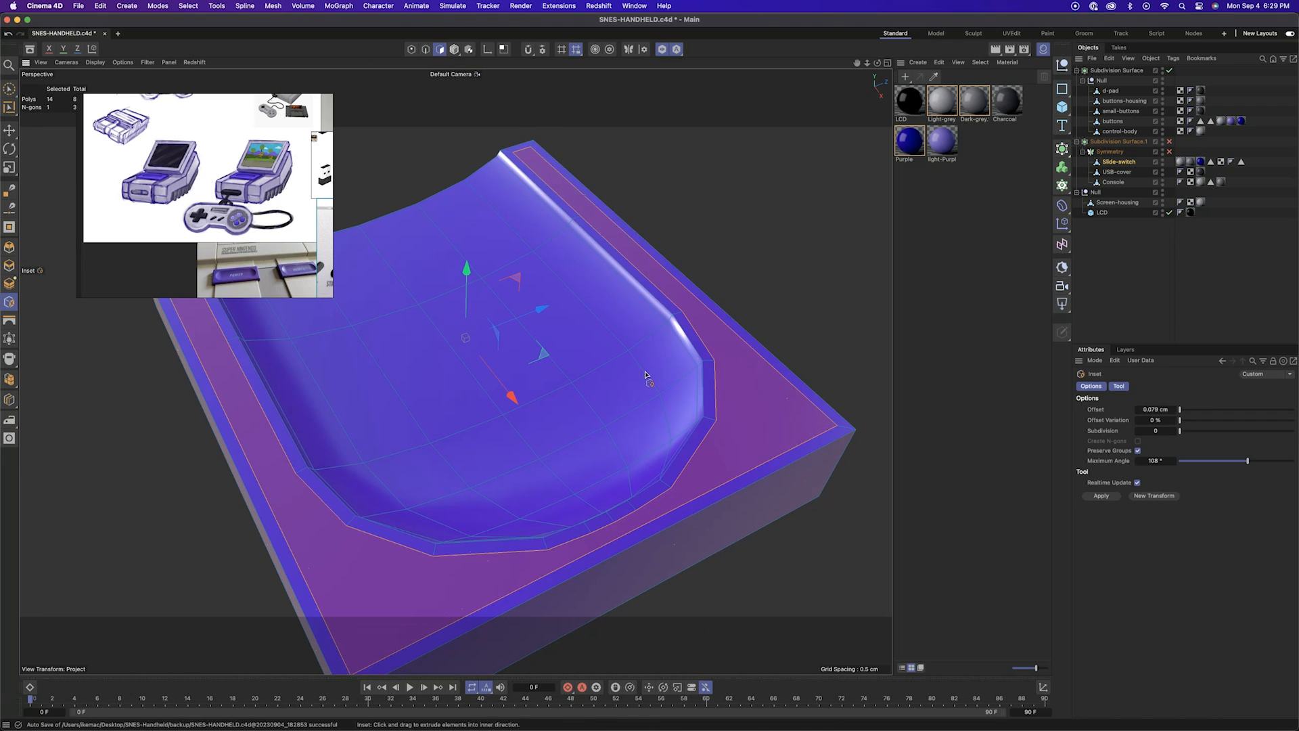
Clear the selection, select the two short inset edges at the Slide-switch's open end and take them out of the mesh
key(ctrl+shift+a)
click(629, 237)
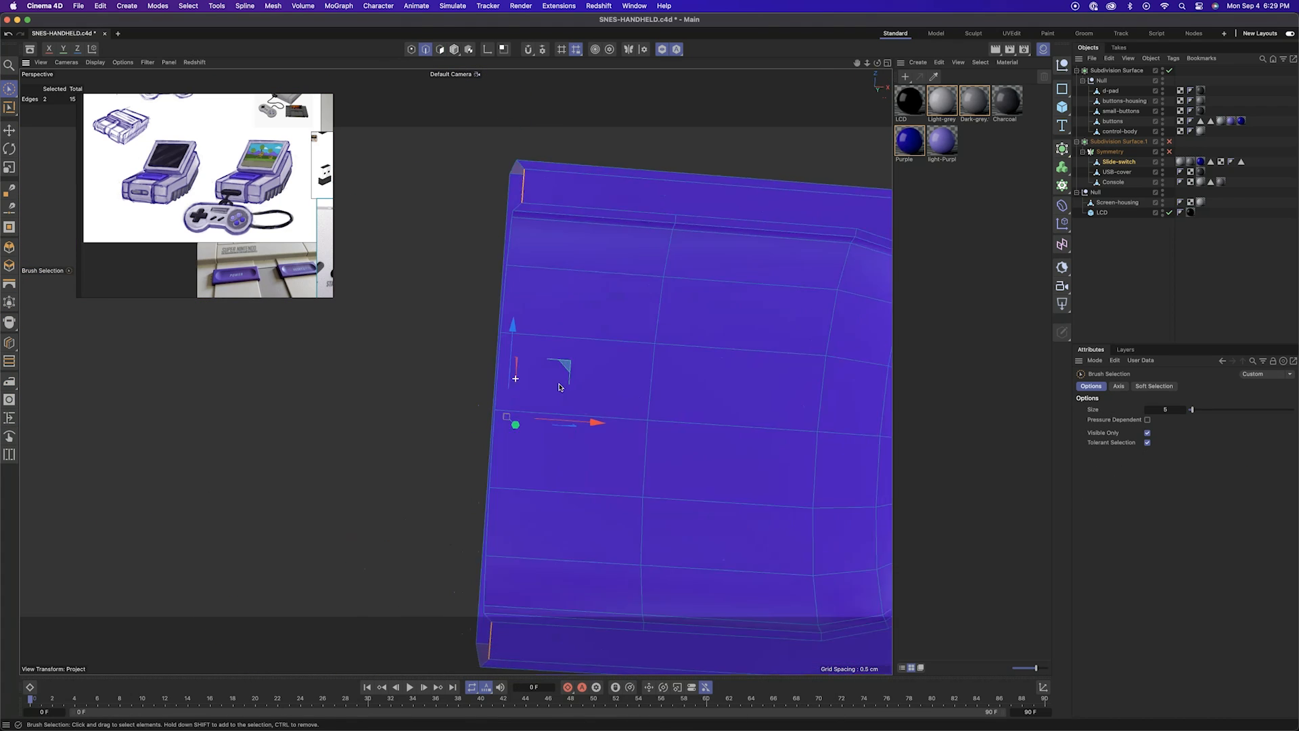
scroll(572, 424, up, 5)
alt+middle_drag(571, 423, 663, 524)
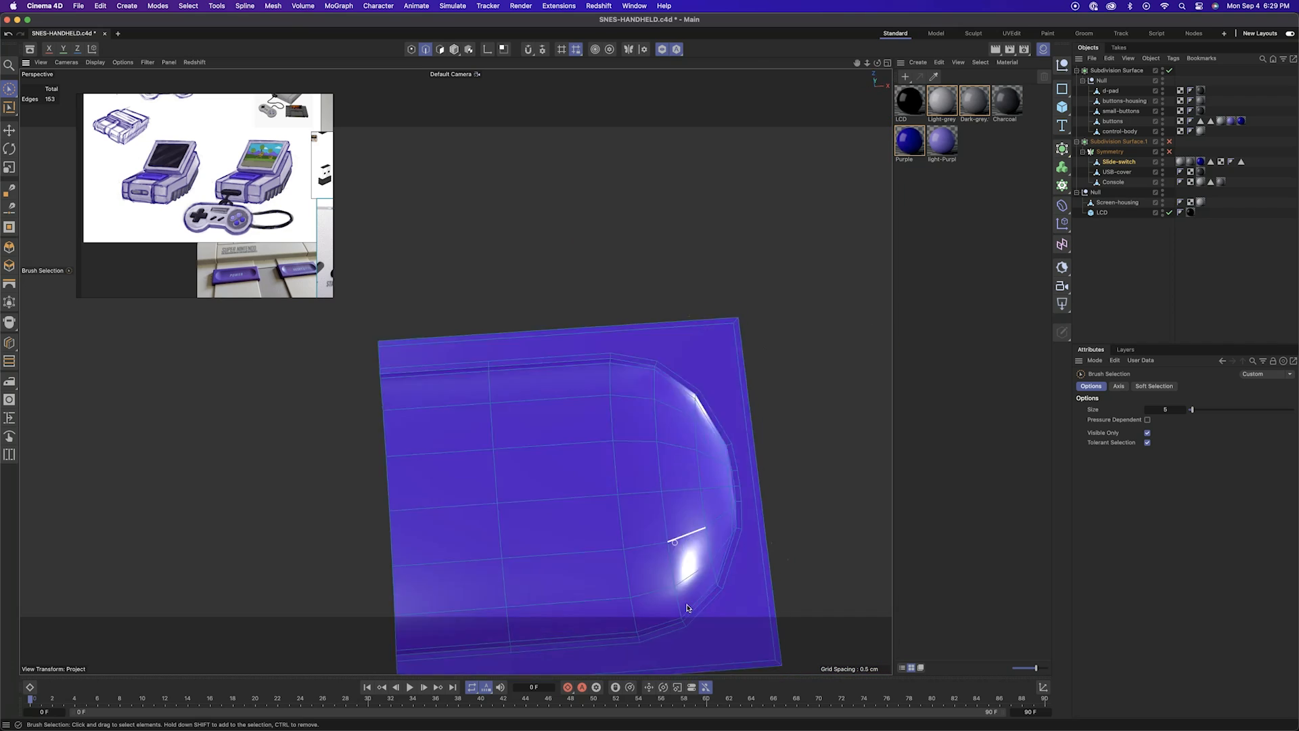
Remove the outer inset edges from the Slide-switch's top face, keeping the inset loop around the recess
alt+middle_drag(605, 641, 606, 507)
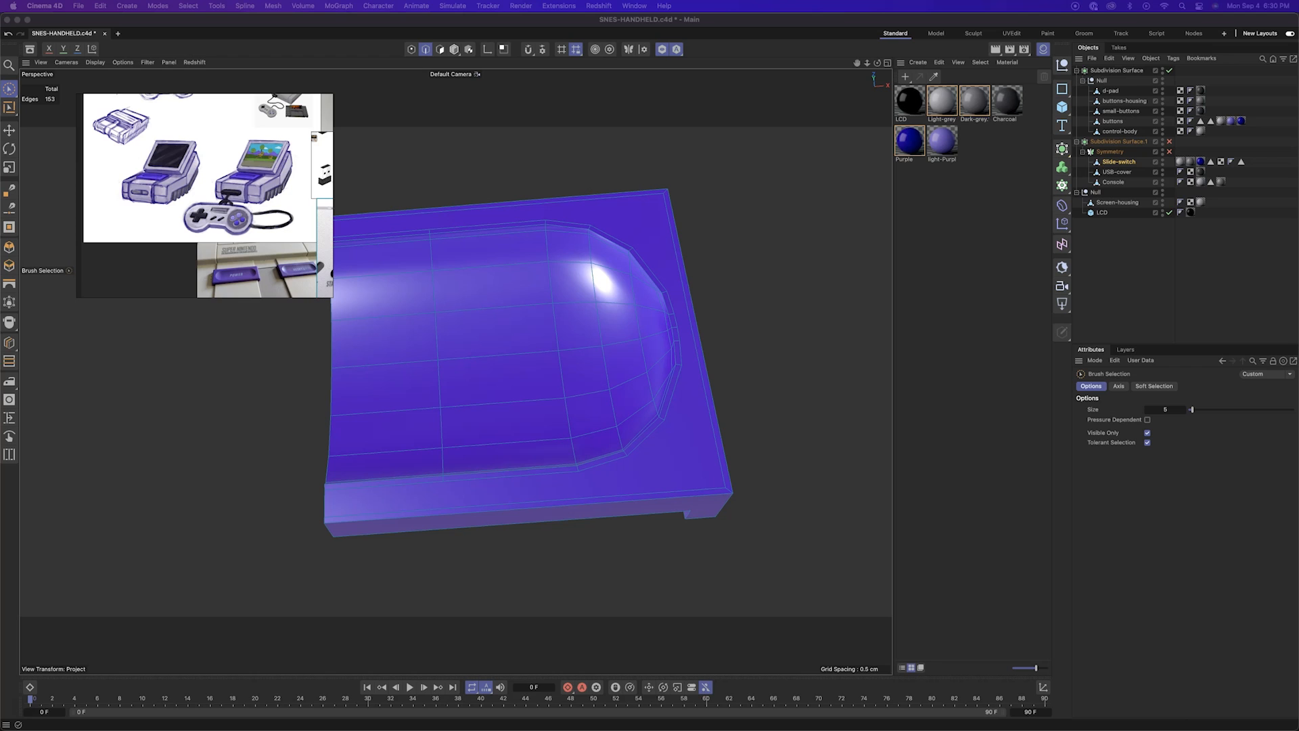
alt+drag(726, 429, 662, 522)
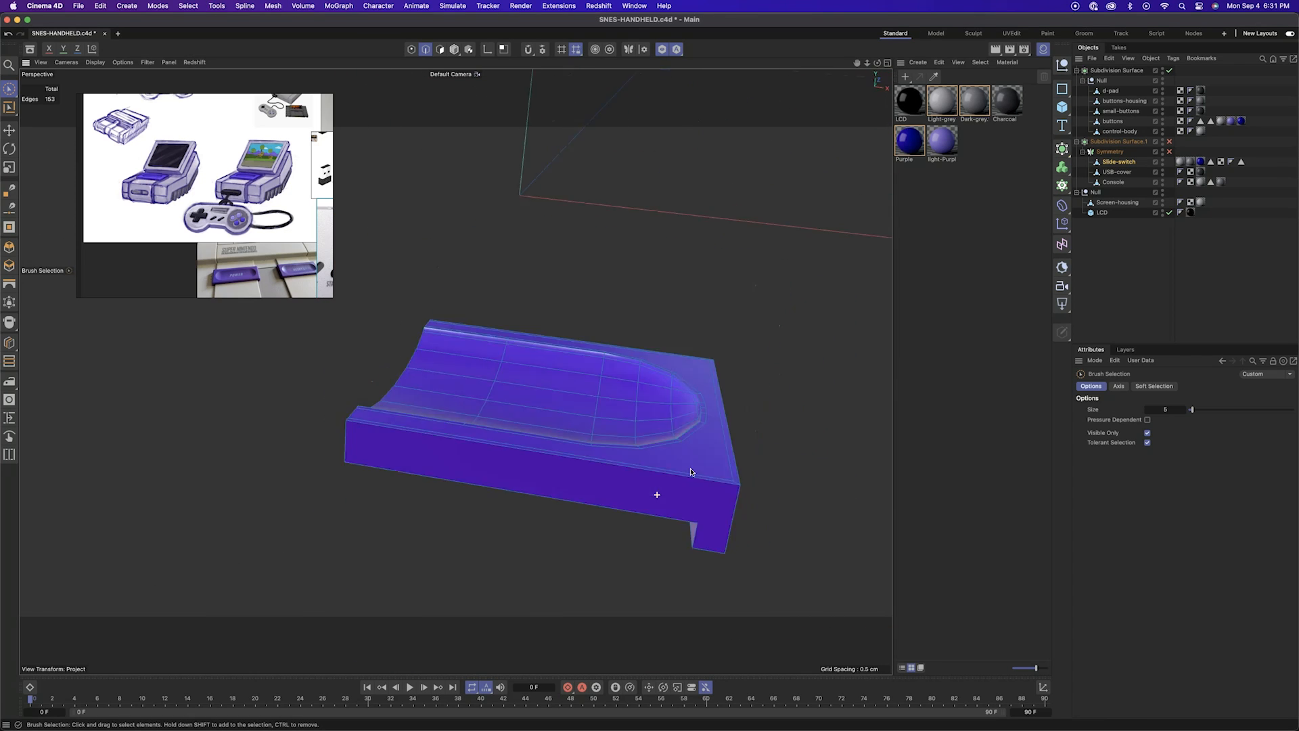
right_click(752, 318)
click(804, 388)
Select the hard outer edges along the Slide-switch's sides and underside and bevel them
click(412, 50)
alt+drag(642, 253, 700, 267)
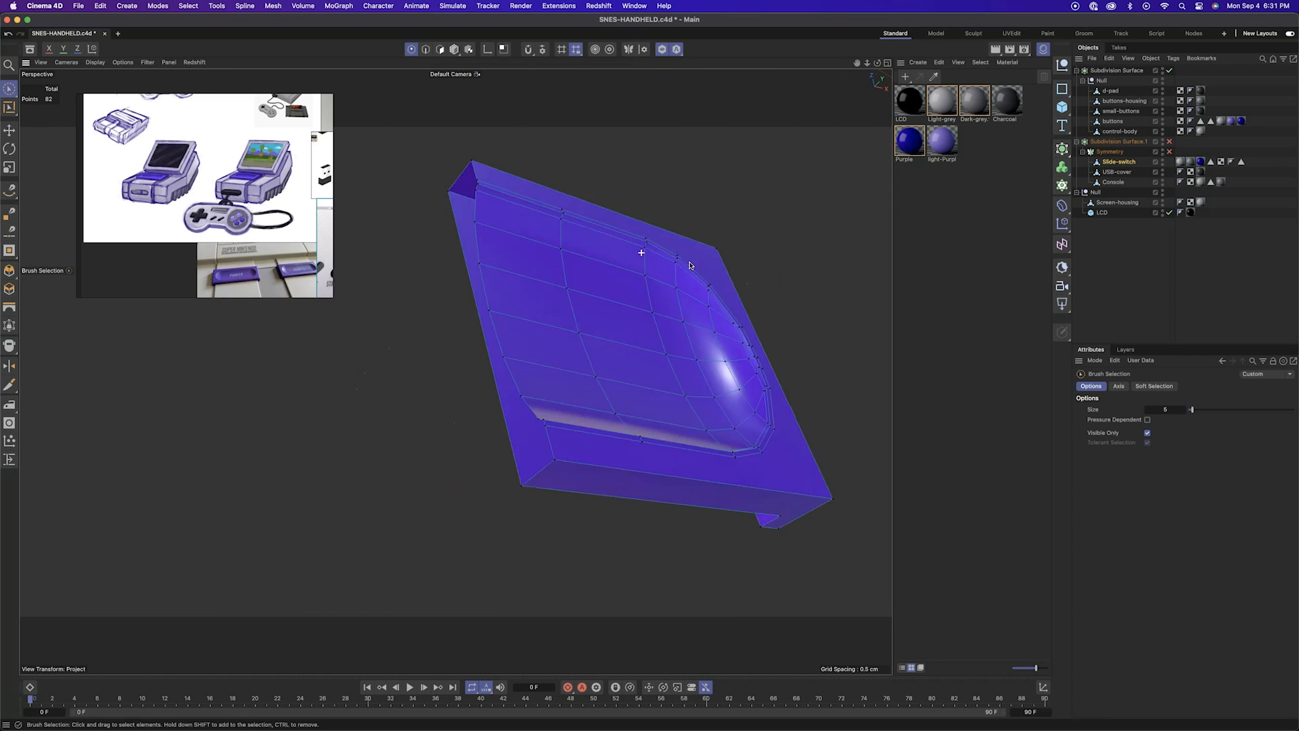
drag(731, 366, 751, 305)
alt+drag(751, 304, 713, 267)
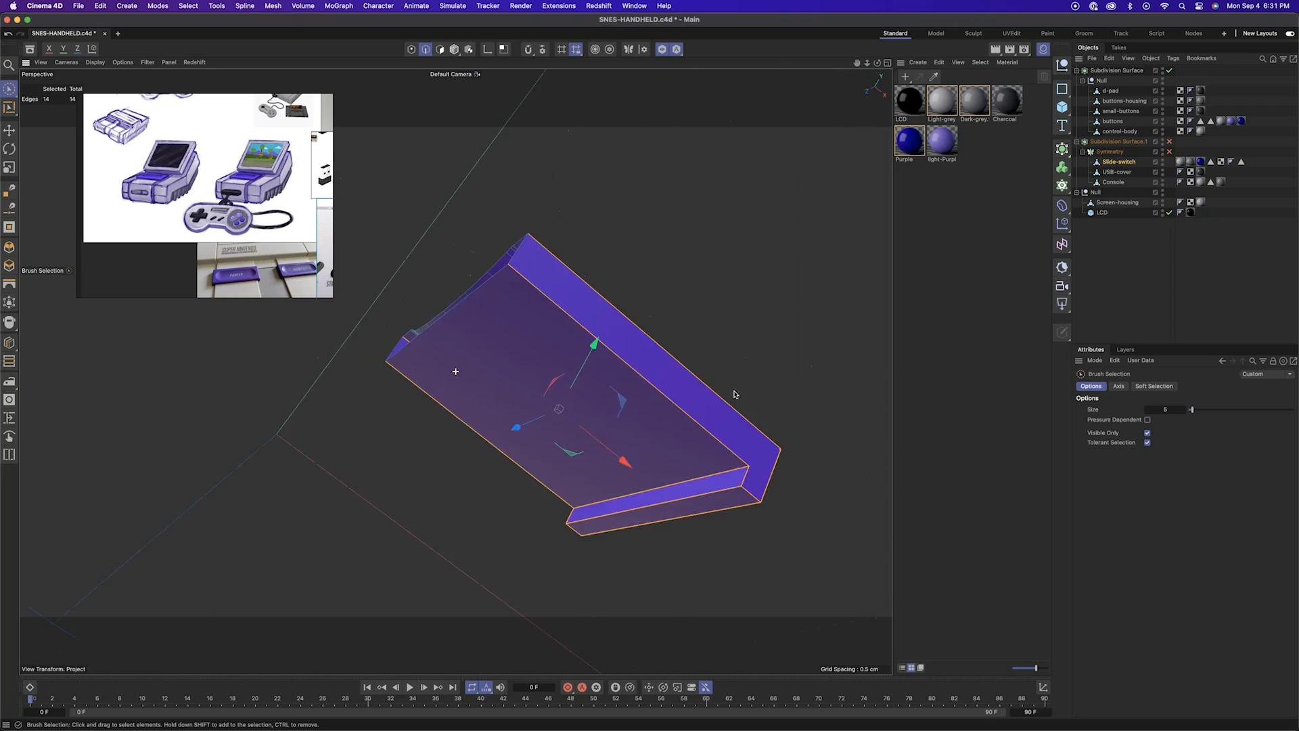
drag(629, 445, 650, 445)
scroll(588, 571, up, 10)
alt+drag(589, 571, 551, 514)
scroll(551, 513, down, 8)
Cut edges across the Slide-switch's side face from the notch corner to the outer edge with the Polygon Pen
alt+drag(474, 474, 785, 562)
key(k)
key(l)
scroll(782, 535, up, 3)
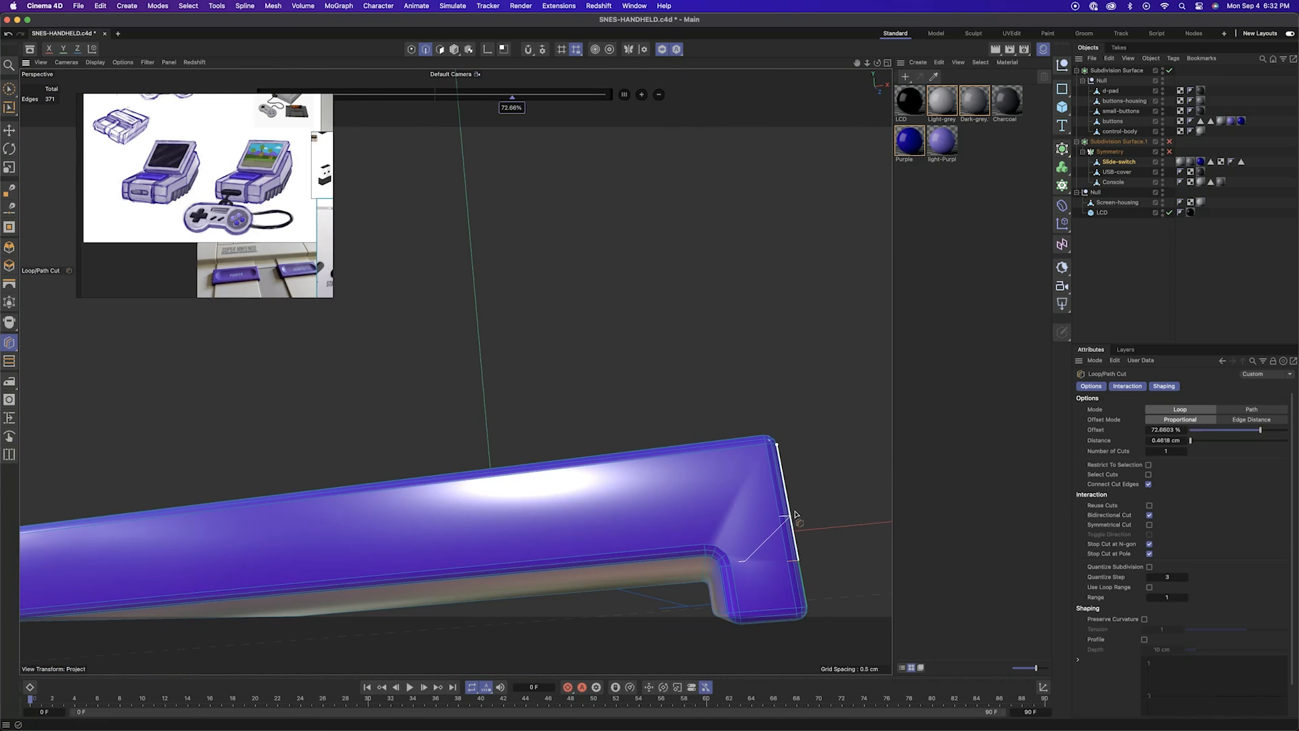
key(m)
key(e)
click(724, 561)
click(781, 562)
click(714, 550)
click(776, 518)
Connect the notch corner to the outer bevel on the Slide-switch's opposite side face
alt+drag(765, 454, 487, 542)
click(527, 604)
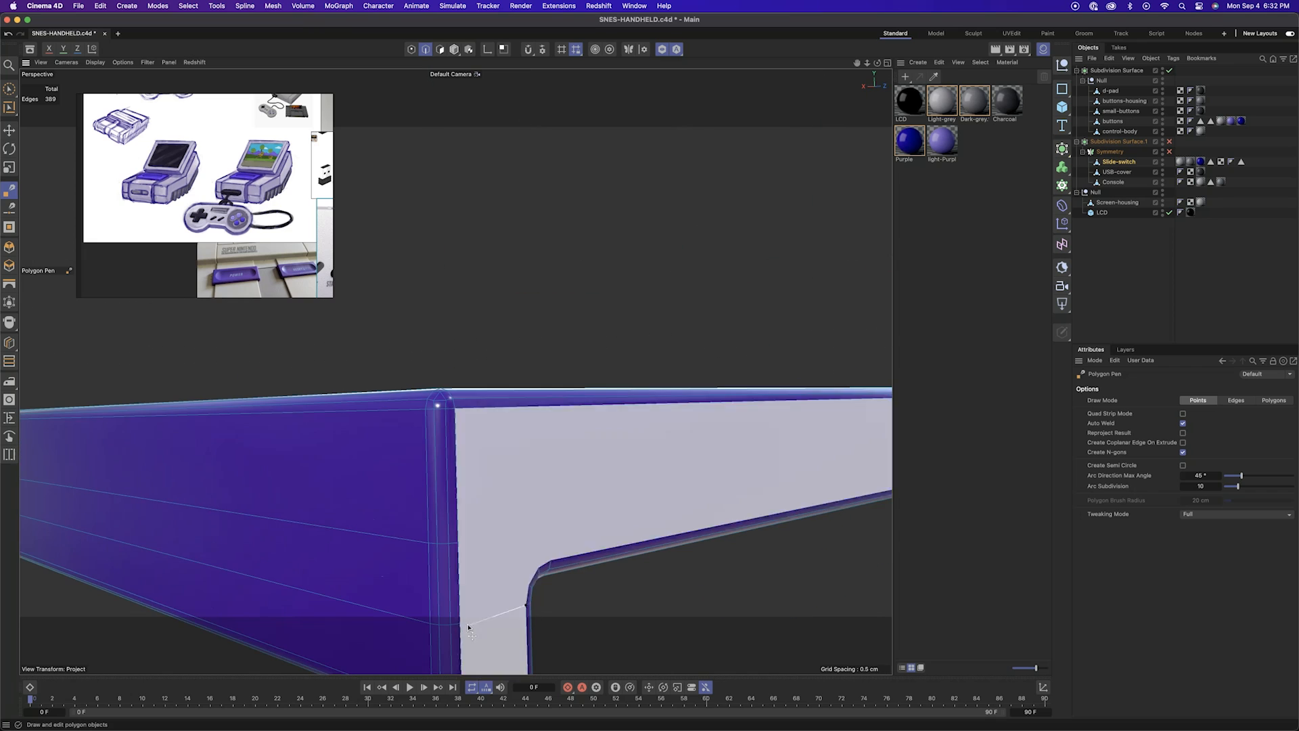
click(452, 399)
Add three loop cuts across the Slide-switch's body
scroll(467, 413, down, 10)
alt+drag(473, 420, 655, 452)
key(m)
key(l)
click(707, 410)
click(689, 347)
click(653, 612)
Draw a connecting edge on the Slide-switch with the Polygon Pen and select the edge loop running across its underside
scroll(754, 305, up, 5)
key(m)
key(e)
click(555, 356)
scroll(554, 357, down, 5)
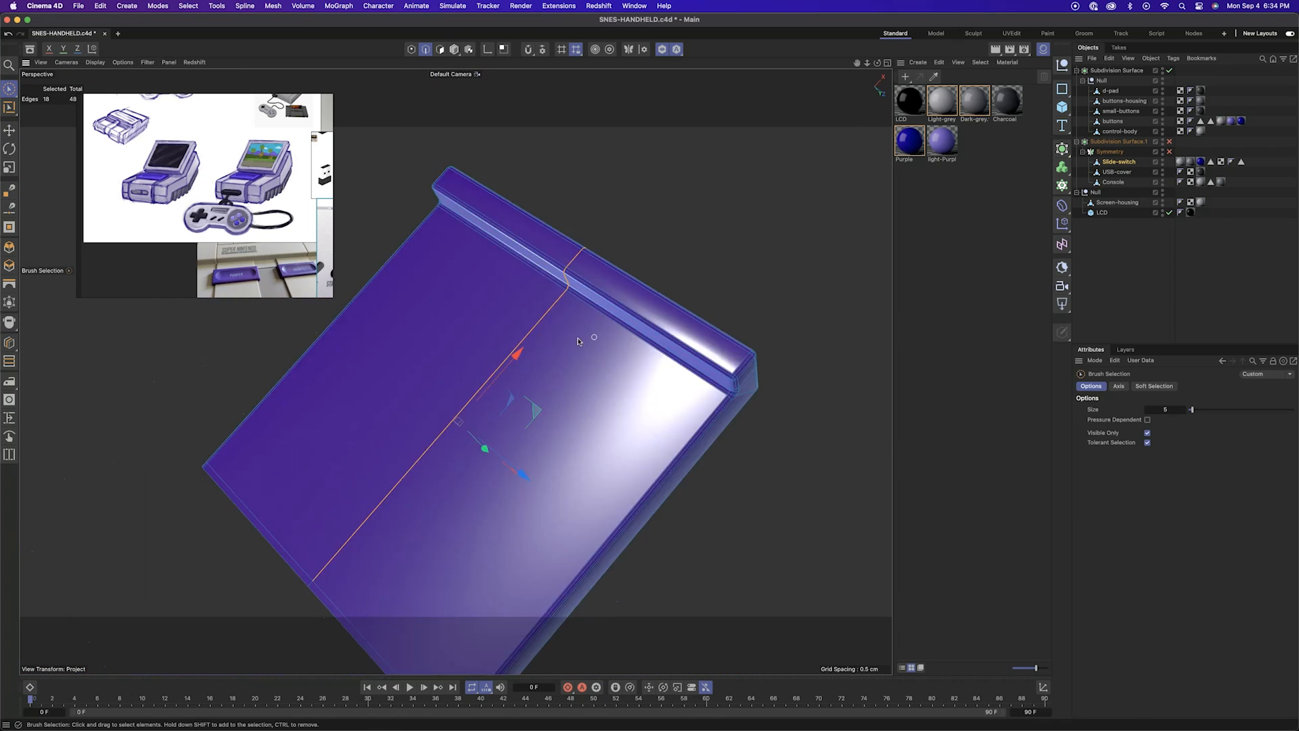
drag(9, 89, 53, 142)
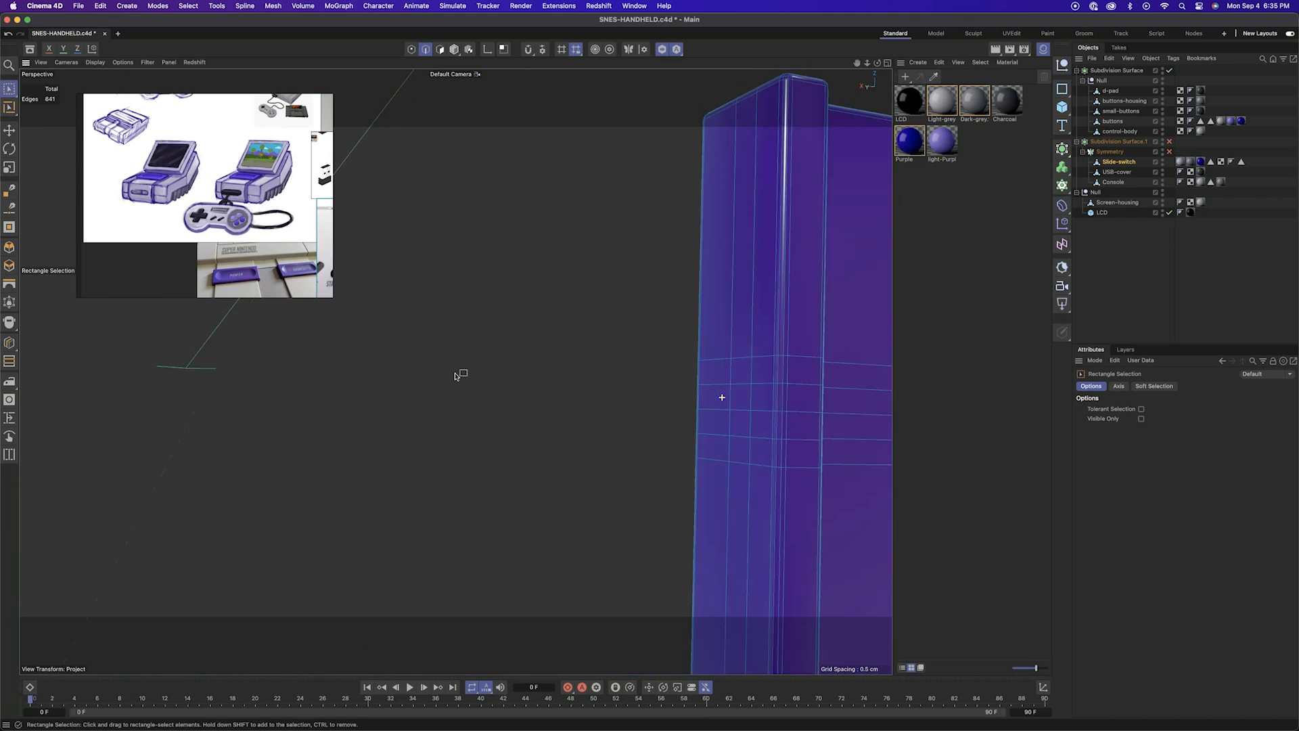
key(f)
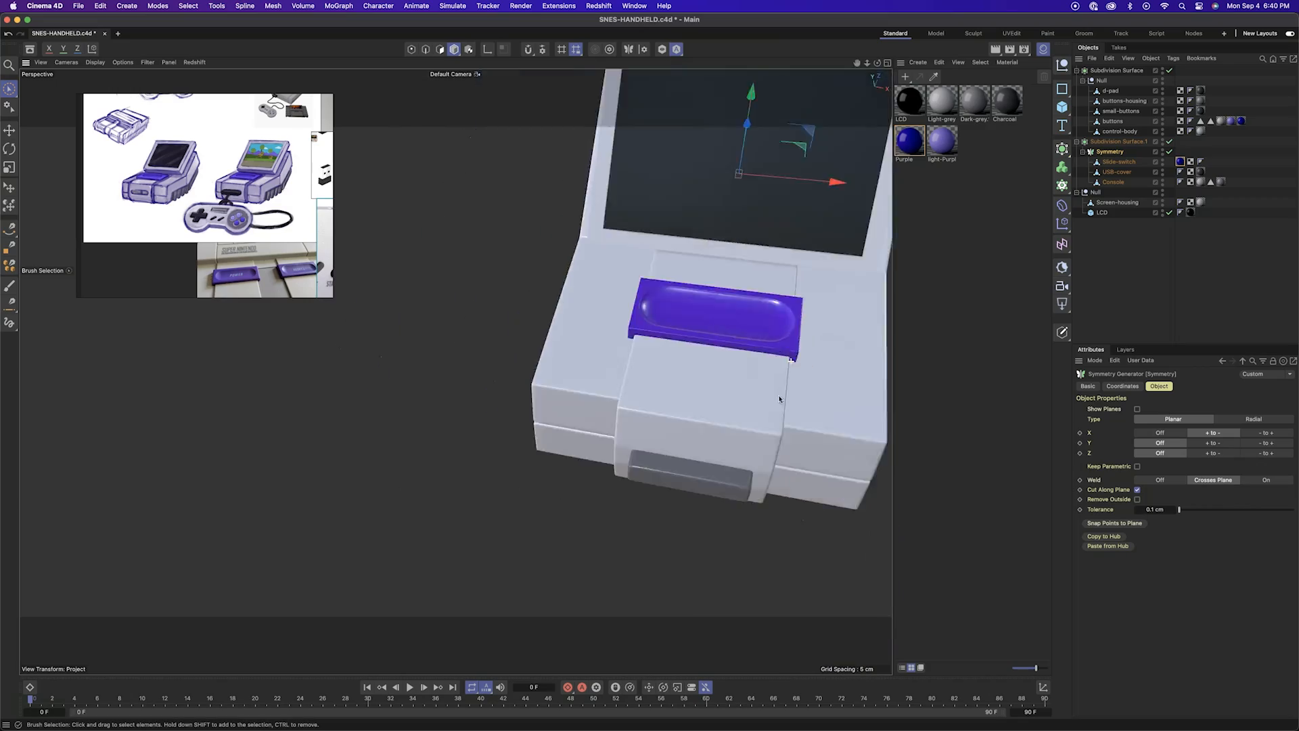
Turn off the console's subdivision, select the Slide-switch and try to correct the points along its centre seam
scroll(606, 324, up, 10)
click(411, 49)
click(1119, 162)
scroll(625, 363, up, 5)
alt+drag(525, 479, 519, 548)
click(1170, 142)
alt+drag(630, 431, 417, 81)
right_click(691, 250)
click(720, 415)
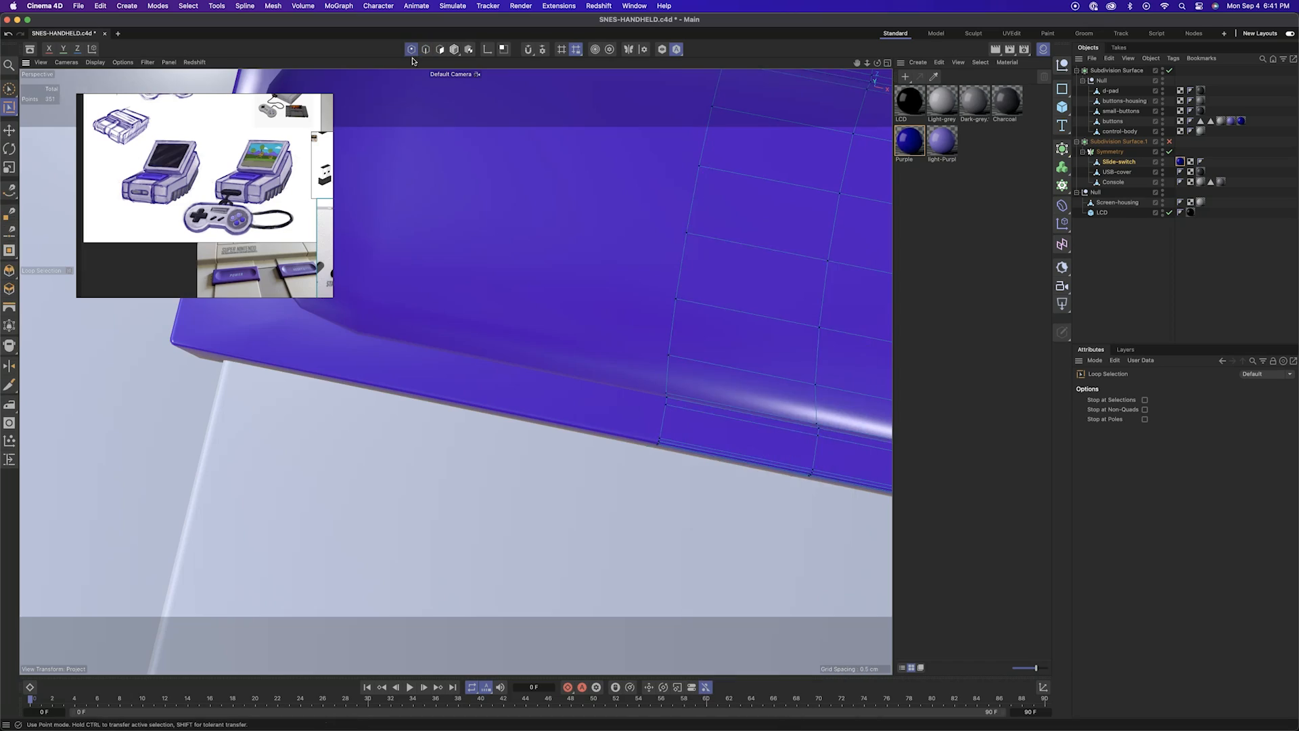
Reselect all points along the Slide-switch's centre seam with a rectangle selection and correct them so both halves join
click(411, 50)
alt+drag(582, 420, 629, 365)
click(10, 89)
click(61, 124)
drag(629, 433, 697, 75)
right_click(681, 235)
click(756, 419)
Turn the console's Subdivision Surface back on, deselect everything and inspect the smoothed Slide-switch
click(454, 49)
click(1170, 142)
click(1137, 271)
alt+drag(420, 325, 609, 514)
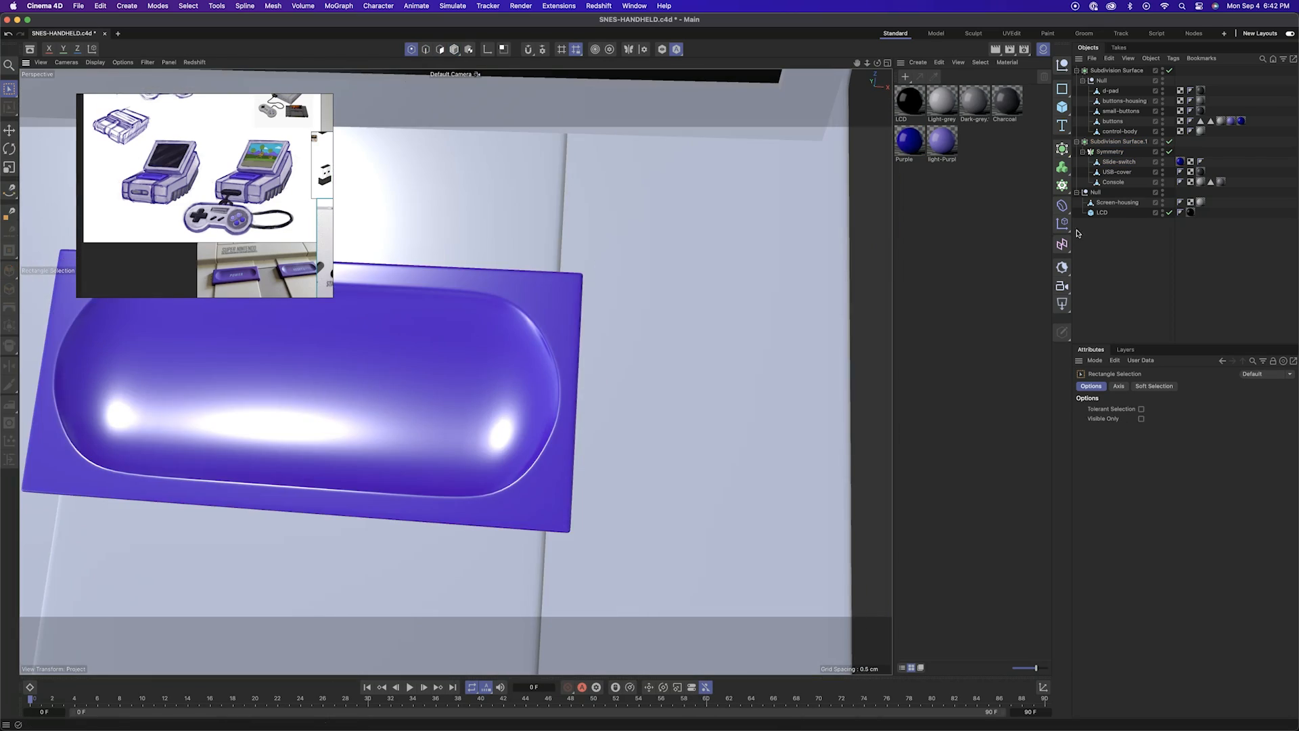
Turn off the console's subdivision, isolate the Slide-switch and try to correct the points near its end
click(527, 406)
alt+right_drag(528, 406, 566, 380)
alt+drag(566, 380, 573, 260)
click(411, 50)
key(q)
shift+drag(531, 322, 571, 510)
click(661, 49)
alt+drag(609, 379, 636, 379)
drag(636, 379, 569, 301)
drag(568, 299, 704, 352)
drag(791, 363, 720, 364)
scroll(508, 267, down, 10)
Show all objects with subdivision back on and inspect the smoothed end and underside of the Slide-switch
click(662, 49)
click(455, 49)
key(q)
alt+drag(542, 305, 633, 447)
scroll(647, 284, up, 6)
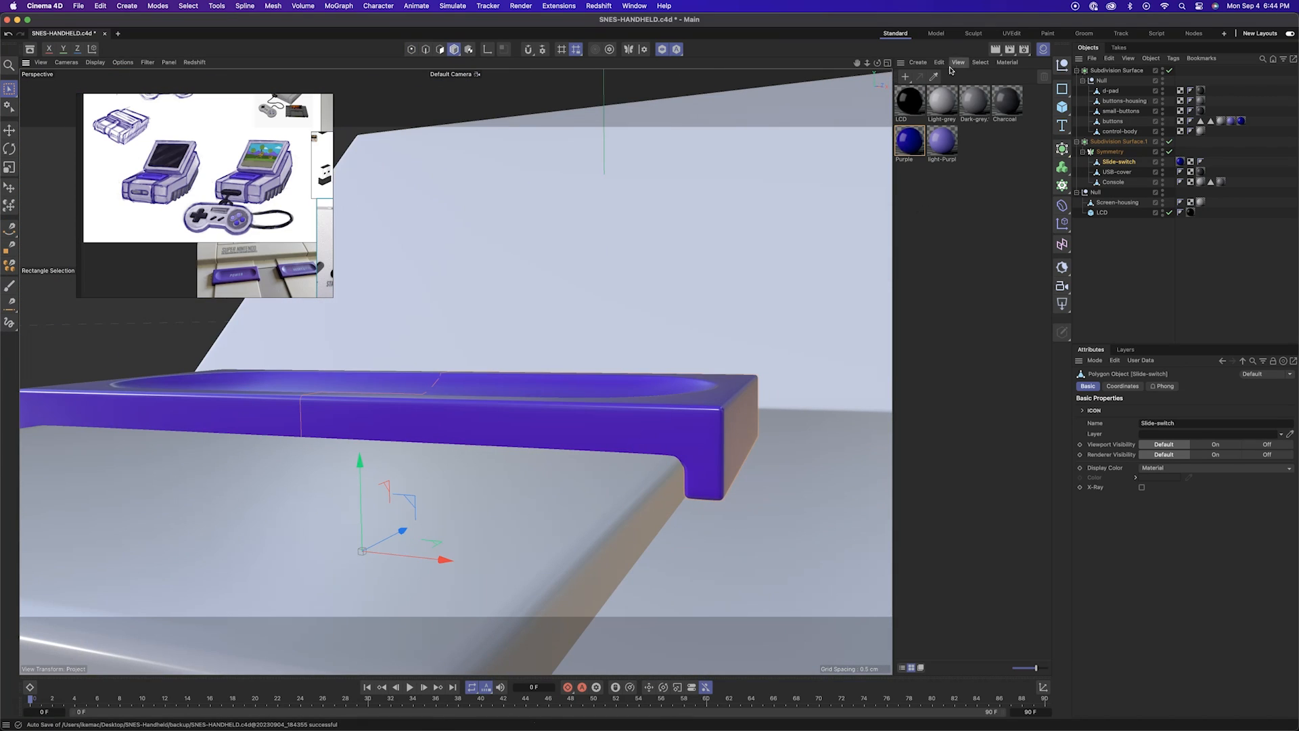
Isolate the unsmoothed Slide-switch and brush-select the polygons along its underside up to the end lip
click(662, 49)
click(440, 49)
key(q)
mouse_move(650, 501)
alt+mouse_down()
mouse_move(704, 379)
mouse_move(705, 463)
mouse_move(416, 612)
mouse_move(406, 552)
mouse_move(609, 546)
alt+mouse_up()
key(9)
shift+click(417, 617)
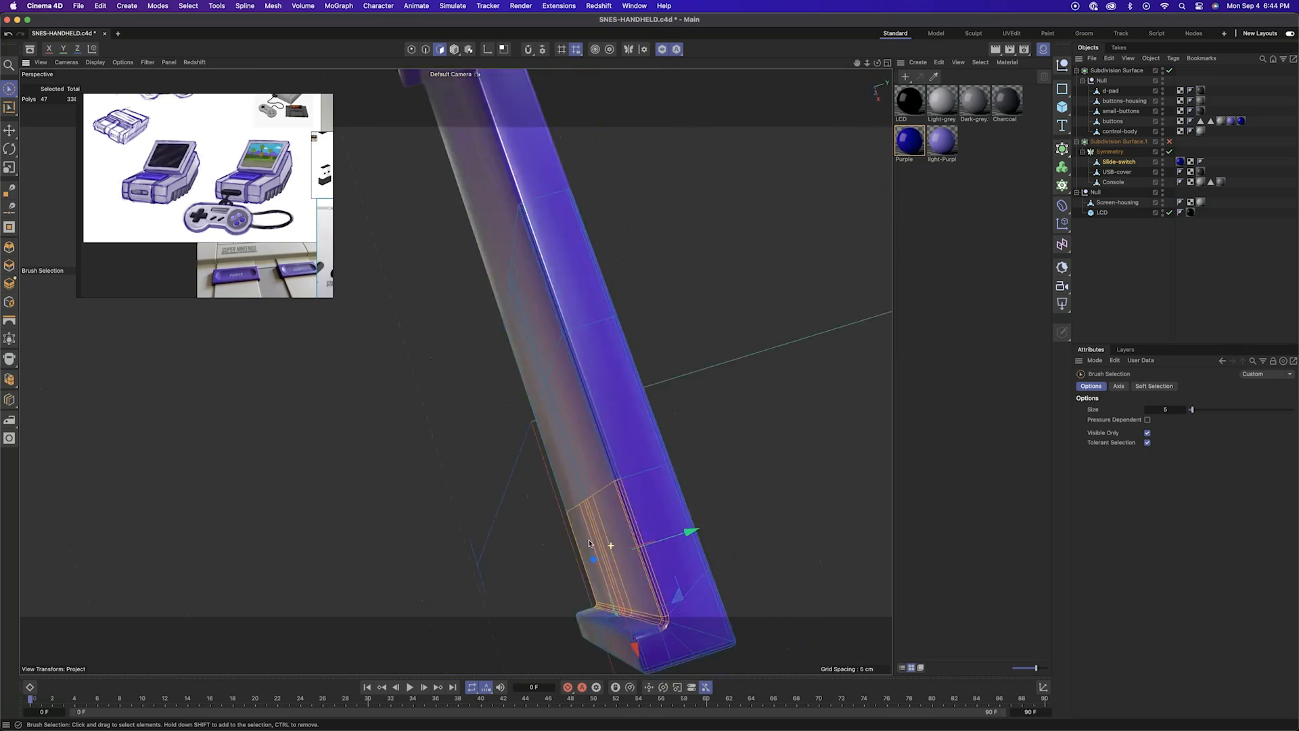
scroll(731, 465, up, 8)
mouse_move(731, 465)
shift+mouse_down()
mouse_move(682, 333)
mouse_move(550, 346)
mouse_move(650, 379)
shift+mouse_up()
Show all objects again and inspect how the Slide-switch sits on the console
click(662, 49)
alt+drag(461, 453, 575, 521)
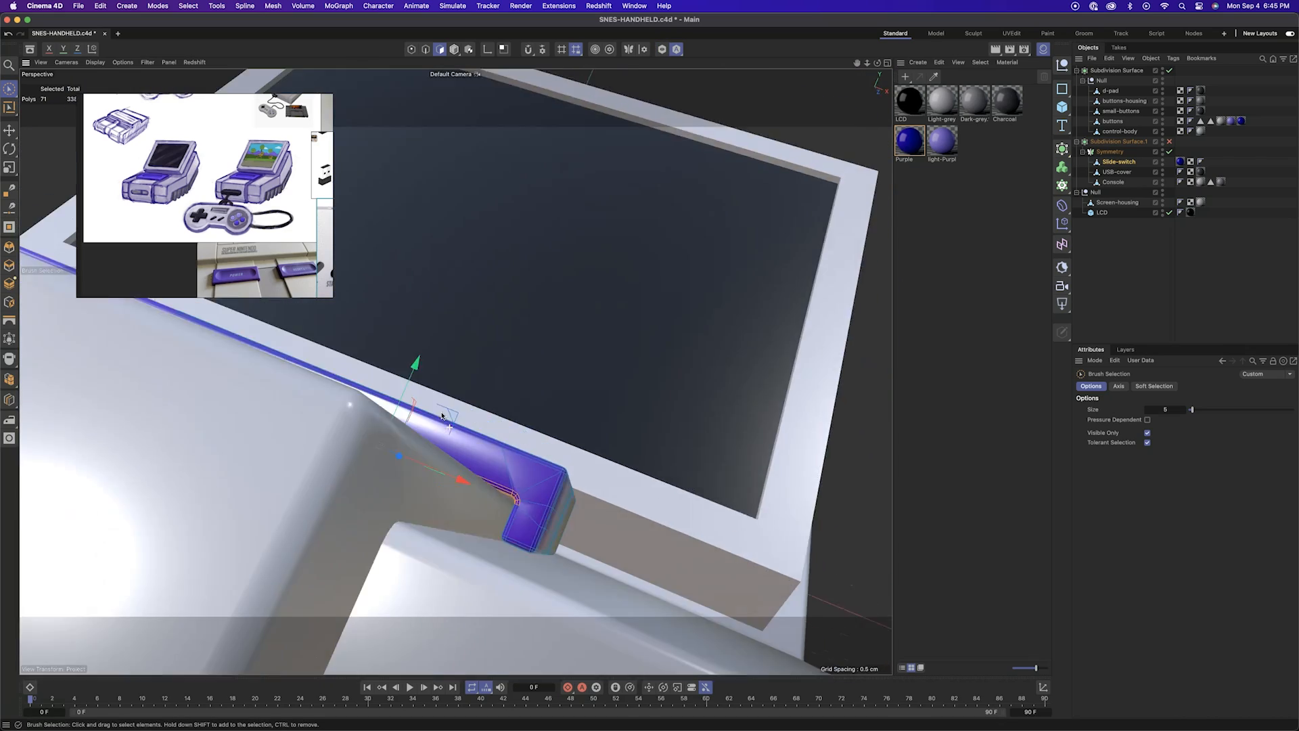
scroll(589, 538, up, 5)
alt+drag(474, 402, 447, 379)
scroll(446, 379, down, 8)
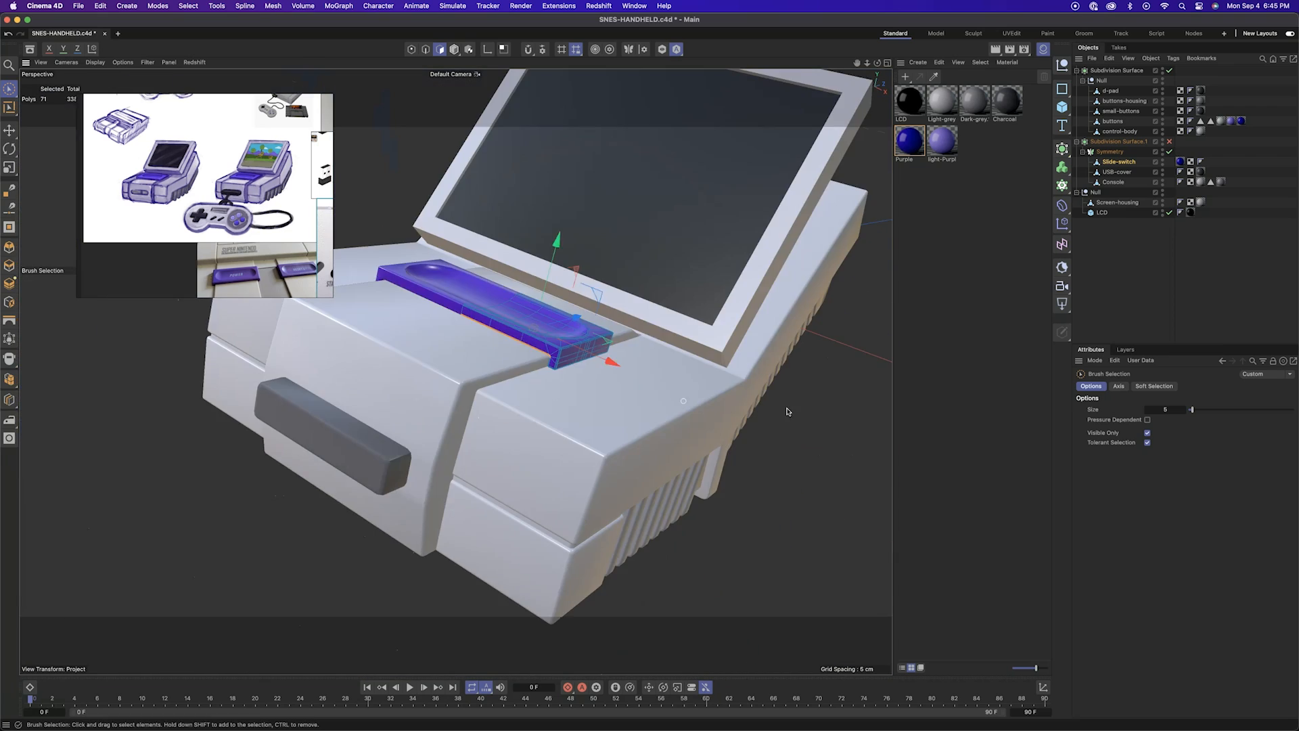
click(454, 49)
alt+drag(786, 412, 581, 428)
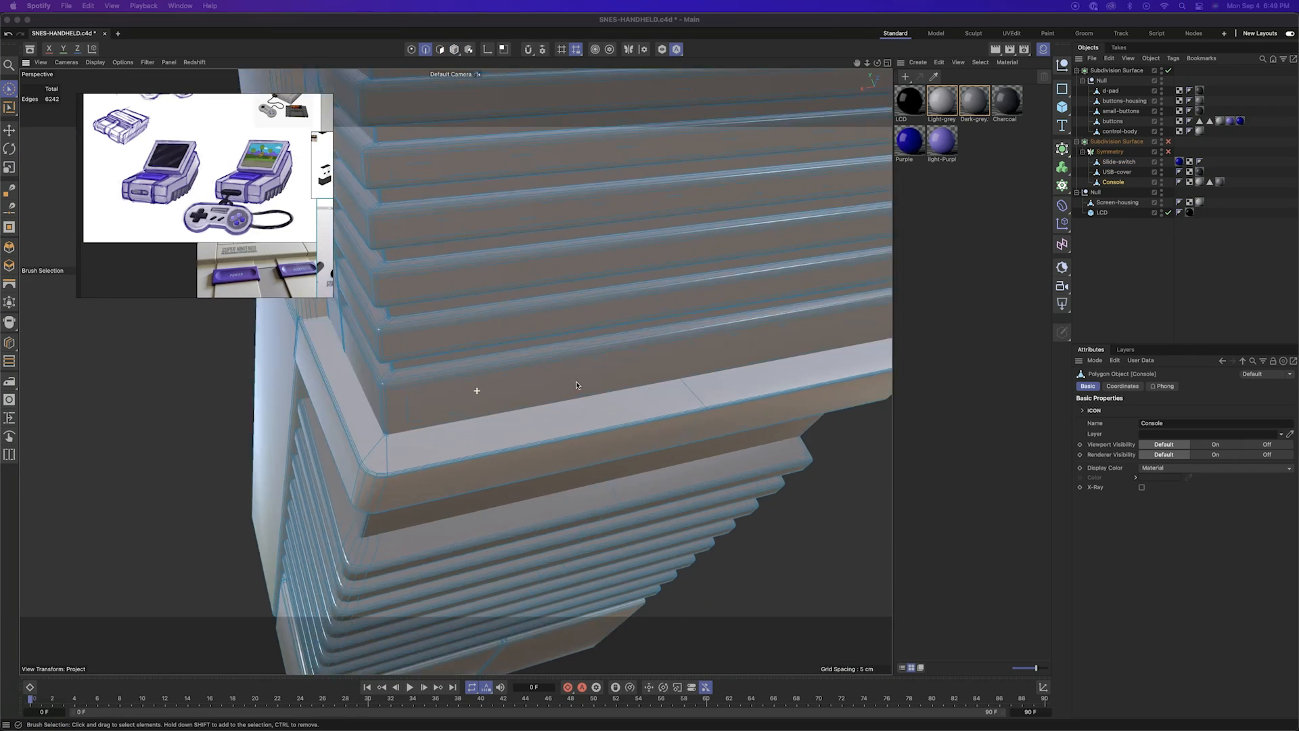
Single out the corner trim beside the Console's side vents and clean up the edges at its corner
scroll(478, 386, up, 8)
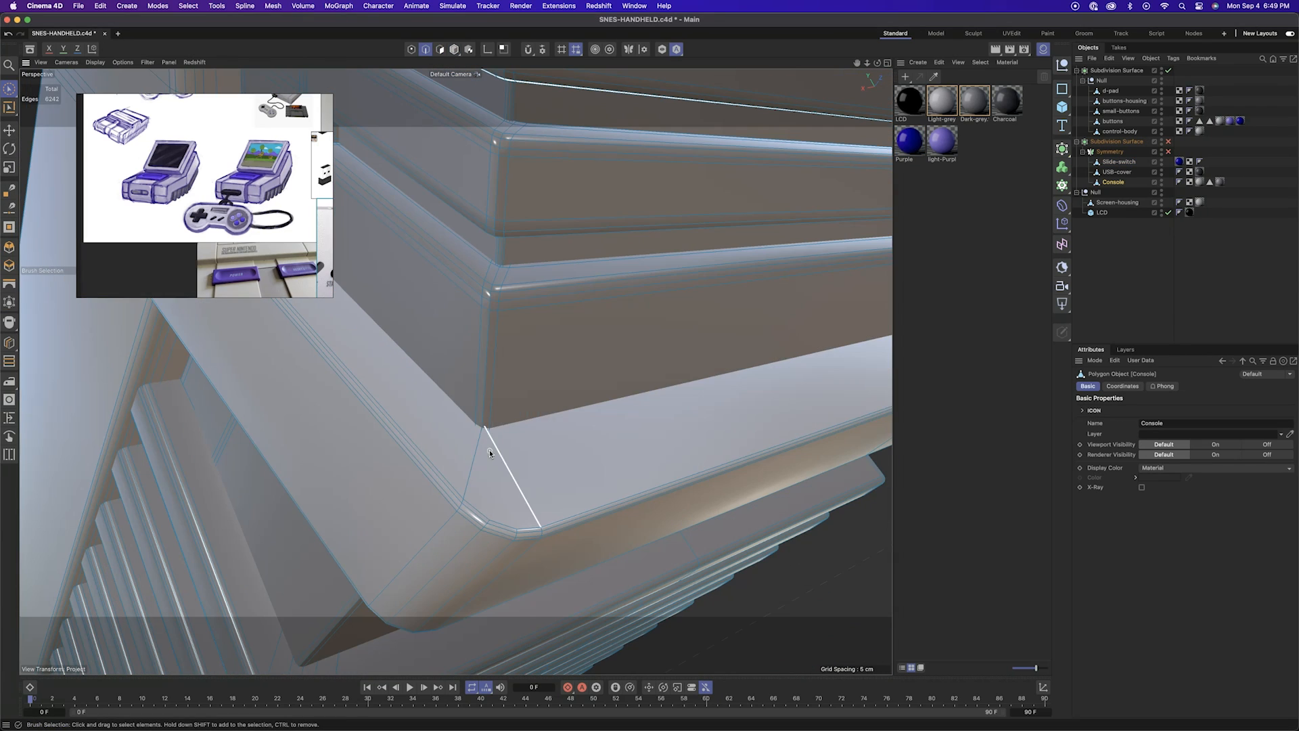
double_click(493, 444)
key(v)
mouse_move(539, 433)
click(594, 363)
alt+drag(569, 502, 749, 458)
right_click(583, 525)
click(604, 429)
right_click(469, 425)
click(496, 429)
click(426, 49)
mouse_move(511, 342)
alt+mouse_down()
mouse_move(527, 395)
mouse_move(498, 419)
mouse_move(499, 450)
mouse_move(571, 325)
mouse_move(575, 379)
alt+mouse_up()
Select the corner edge of the Console's side trim and bevel it
click(490, 426)
key(m)
key(s)
key(space)
click(647, 447)
Draw connecting edges across the corner of the Console's side trim with the Polygon Pen
key(m)
key(e)
click(532, 486)
click(519, 332)
click(512, 336)
click(506, 501)
click(588, 182)
click(583, 303)
click(567, 169)
Loop-select the remaining edge loop on the Console's side trim and bevel it
key(u)
key(l)
mouse_move(567, 203)
alt+mouse_down()
mouse_move(557, 318)
mouse_move(485, 331)
mouse_move(413, 434)
alt+mouse_up()
click(409, 444)
key(space)
mouse_move(434, 325)
alt+mouse_down()
mouse_move(478, 155)
mouse_move(515, 176)
alt+mouse_up()
mouse_move(649, 372)
alt+right_down()
mouse_move(858, 400)
mouse_move(649, 393)
alt+right_up()
alt+drag(595, 388, 632, 363)
key(m)
key(s)
mouse_move(632, 363)
alt+right_down()
mouse_move(652, 321)
mouse_move(565, 375)
alt+right_up()
alt+drag(566, 374, 609, 365)
key(space)
Check the finished corner trim and unhide the rest of the Console mesh
click(440, 49)
mouse_move(559, 418)
alt+mouse_down()
mouse_move(568, 475)
mouse_move(687, 448)
alt+mouse_up()
alt+right_drag(687, 448, 589, 433)
click(454, 49)
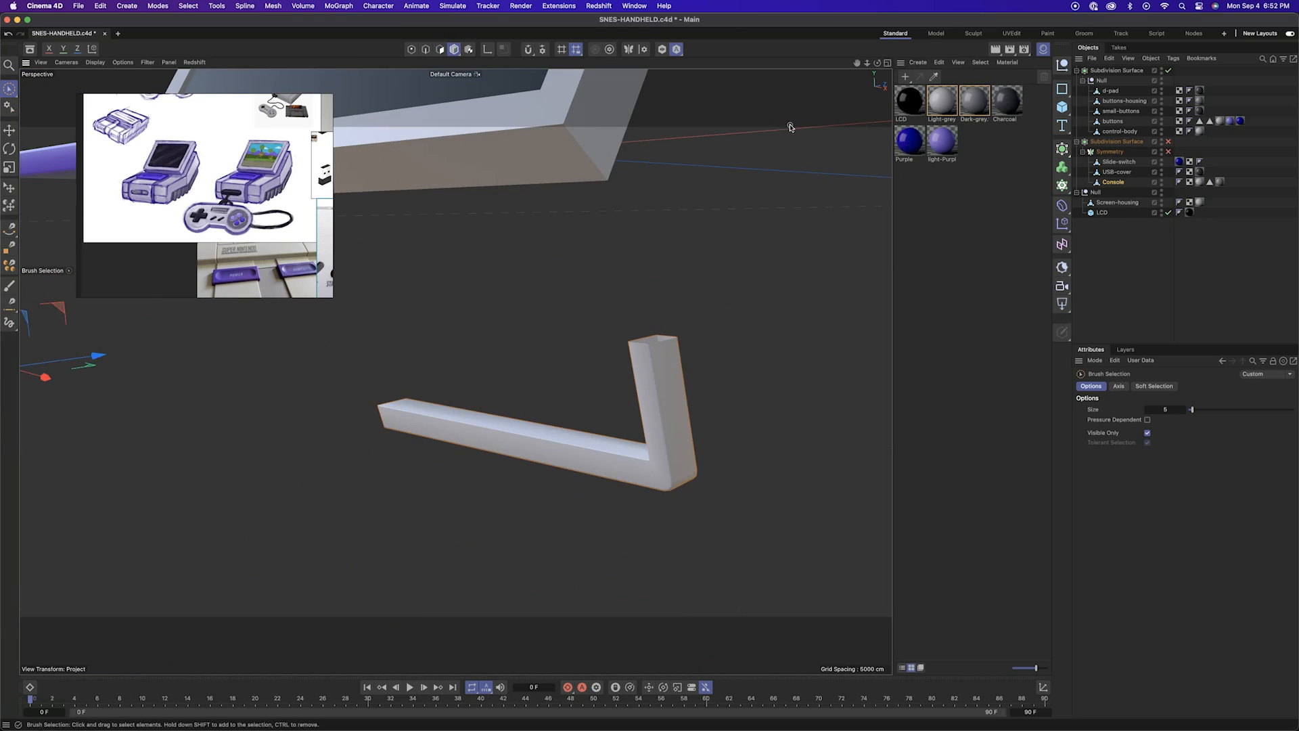
key(v)
click(778, 336)
Select the Screen-housing, frame it and isolate it in the viewport
alt+drag(805, 346, 758, 386)
alt+right_drag(758, 386, 708, 412)
click(709, 411)
key(o)
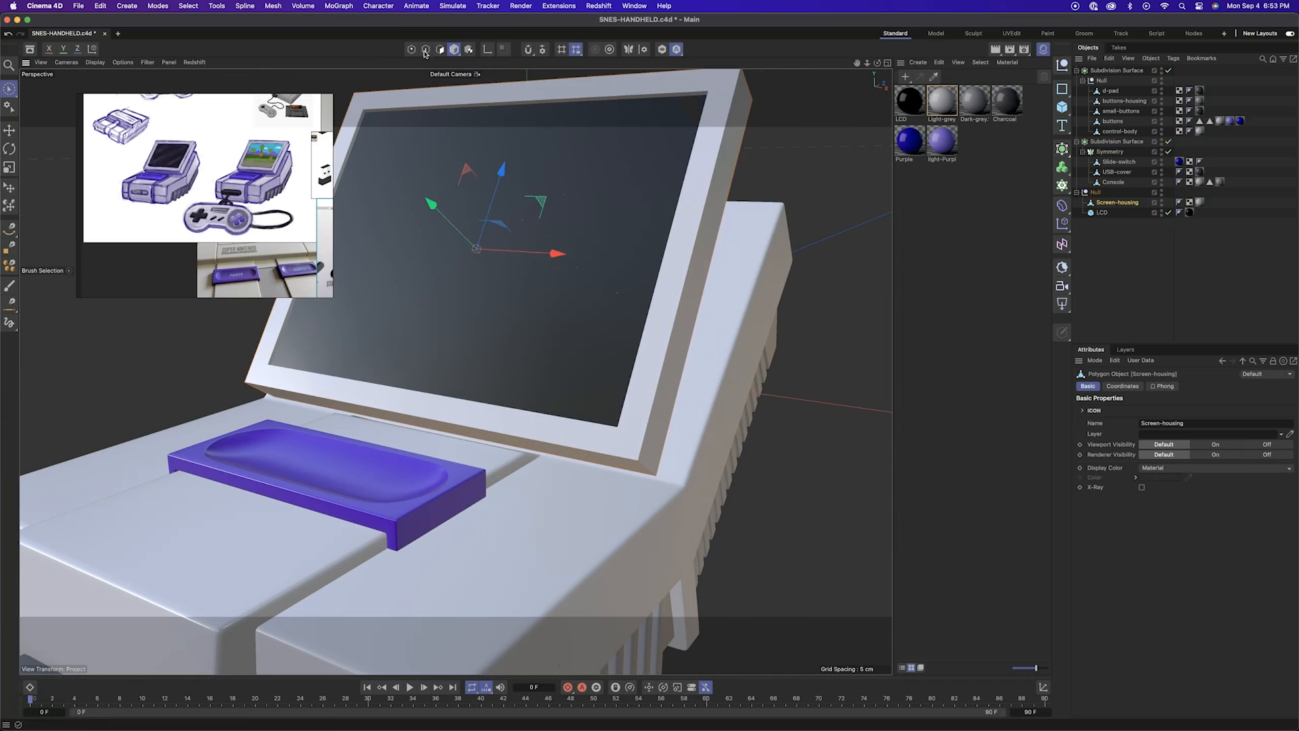
key(super+a)
alt+drag(562, 365, 602, 379)
click(662, 49)
alt+drag(783, 270, 744, 284)
Select all edges of the Screen-housing and bevel them as support edges for smoothing
click(426, 52)
key(super+a)
key(m)
key(s)
mouse_move(666, 491)
mouse_down()
mouse_move(688, 493)
mouse_move(467, 328)
mouse_move(575, 284)
mouse_up()
click(454, 50)
Group the Symmetry, Screen-housing and LCD in one Null under the console's Subdivision Surface and show all objects
drag(1087, 194, 1102, 152)
click(662, 49)
alt+drag(663, 488, 596, 514)
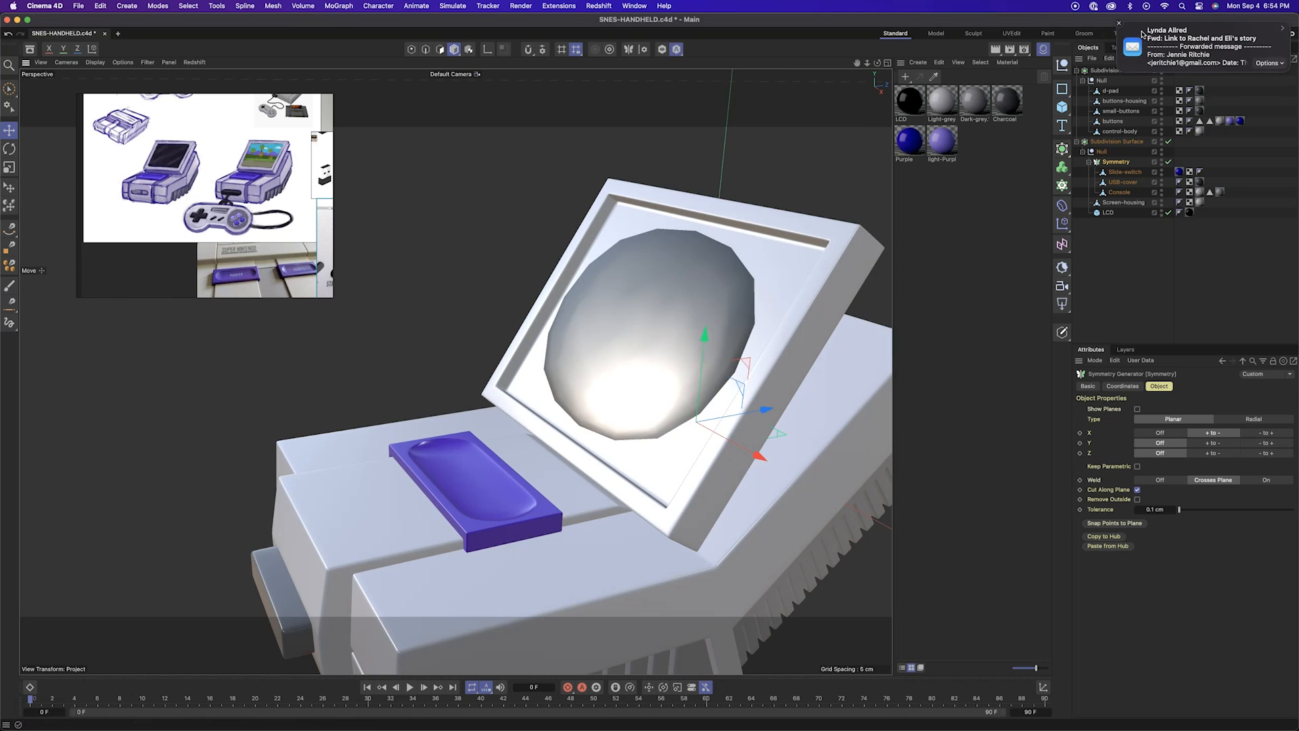
click(1120, 23)
alt+middle_drag(663, 433, 620, 372)
Turn off the console's Subdivision Surface and isolate the LCD
click(1169, 142)
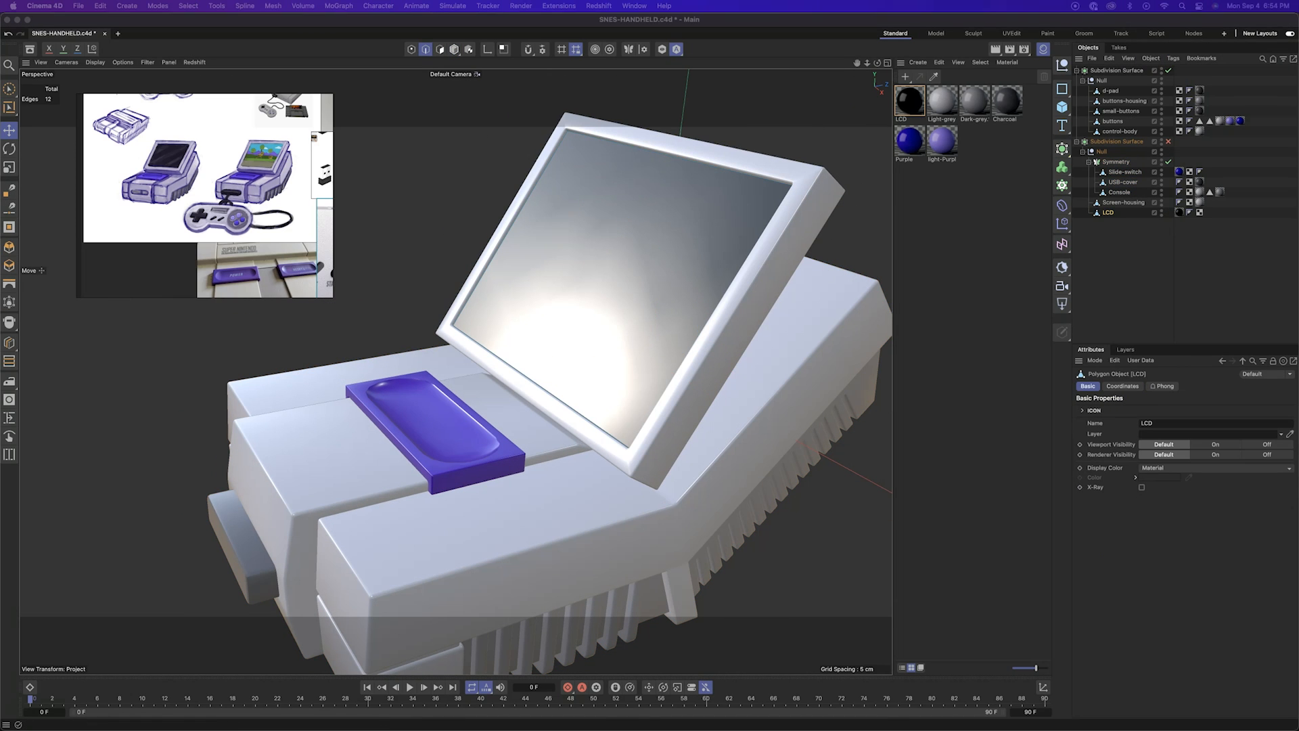
alt+drag(575, 379, 663, 406)
click(662, 48)
scroll(696, 351, up, 5)
alt+drag(696, 351, 597, 380)
Try to bevel all edges of the LCD with two subdivisions and a 0.013 cm offset
key(super+a)
key(m)
key(s)
drag(600, 452, 603, 452)
scroll(528, 414, up, 3)
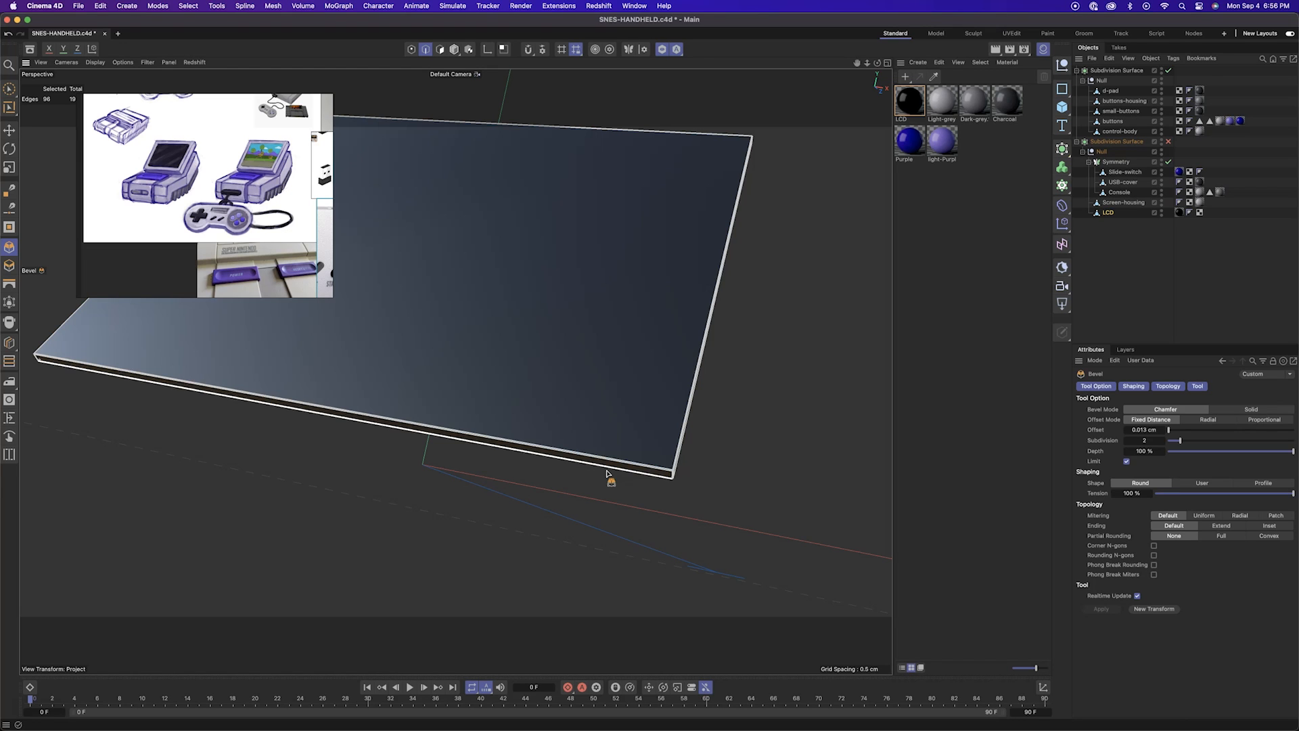
key(super+z)
key(space)
Select all edges of the LCD again and bevel them
scroll(716, 595, up, 5)
key(super+a)
key(m)
key(s)
mouse_move(702, 525)
mouse_down()
mouse_move(718, 525)
mouse_move(733, 468)
mouse_move(690, 379)
mouse_move(815, 458)
mouse_move(640, 452)
mouse_move(487, 423)
mouse_move(463, 450)
mouse_move(400, 406)
mouse_move(521, 449)
mouse_move(483, 465)
mouse_move(499, 462)
mouse_move(456, 372)
mouse_move(413, 406)
mouse_up()
Add loop cuts close to the LCD's beveled edges with Loop/Path Cut
key(k)
key(l)
click(700, 506)
click(691, 379)
scroll(722, 398, up, 5)
click(722, 397)
click(815, 459)
scroll(780, 461, down, 5)
click(641, 452)
Connect the loose points around a corner of the LCD with the Polygon Pen
scroll(522, 450, up, 5)
key(m)
key(e)
click(500, 464)
click(522, 432)
click(410, 503)
click(464, 506)
Continue joining the new cuts at the LCD's narrow side corner with the Polygon Pen
alt+drag(463, 507, 571, 492)
scroll(455, 371, down, 5)
scroll(571, 492, up, 10)
alt+drag(610, 353, 675, 498)
scroll(583, 478, down, 8)
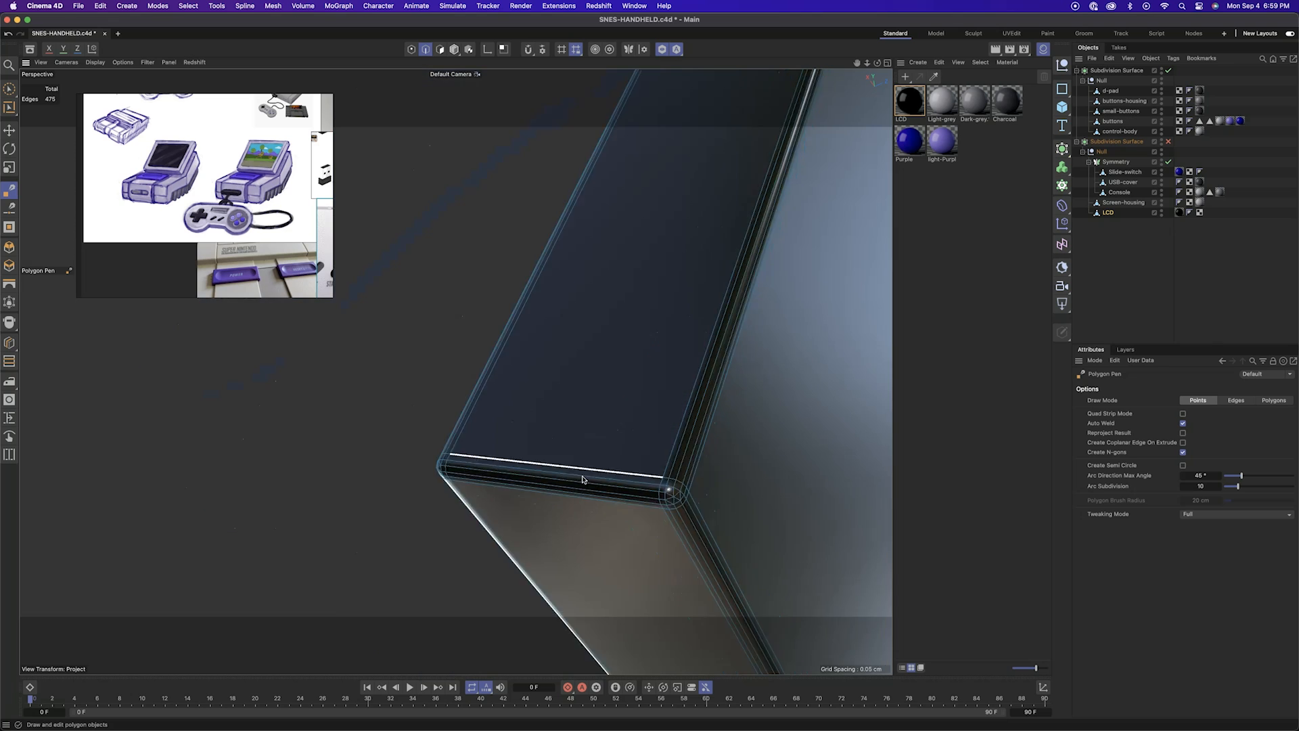
alt+drag(583, 479, 374, 432)
scroll(517, 575, up, 8)
mouse_move(517, 575)
alt+mouse_down()
mouse_move(472, 579)
mouse_move(552, 519)
alt+mouse_up()
scroll(521, 494, up, 4)
click(460, 468)
Draw a connecting edge at the next LCD corner with the Polygon Pen
scroll(514, 451, down, 8)
alt+drag(515, 451, 550, 334)
scroll(612, 314, up, 8)
scroll(623, 465, down, 6)
scroll(679, 473, up, 6)
alt+drag(623, 466, 724, 477)
click(730, 472)
click(741, 501)
scroll(772, 535, down, 5)
scroll(774, 575, down, 5)
Add Loop/Path Cuts through the LCD, centring one at 50% and placing another close to the corner edge
alt+drag(774, 574, 580, 266)
scroll(537, 487, up, 6)
scroll(537, 487, down, 6)
key(k)
key(l)
click(580, 264)
click(624, 95)
scroll(780, 286, up, 6)
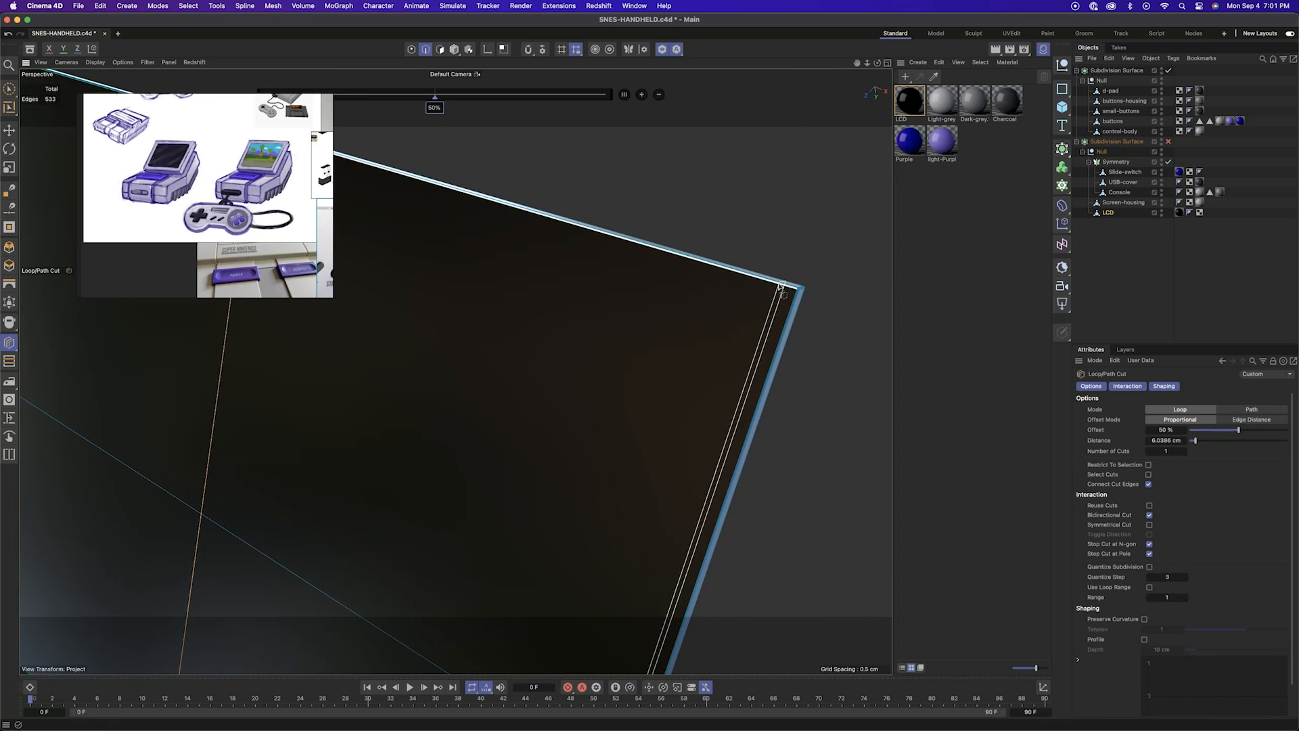
mouse_move(732, 353)
alt+mouse_down()
mouse_move(490, 371)
mouse_move(284, 476)
alt+mouse_up()
scroll(490, 371, down, 6)
scroll(203, 528, up, 6)
click(207, 546)
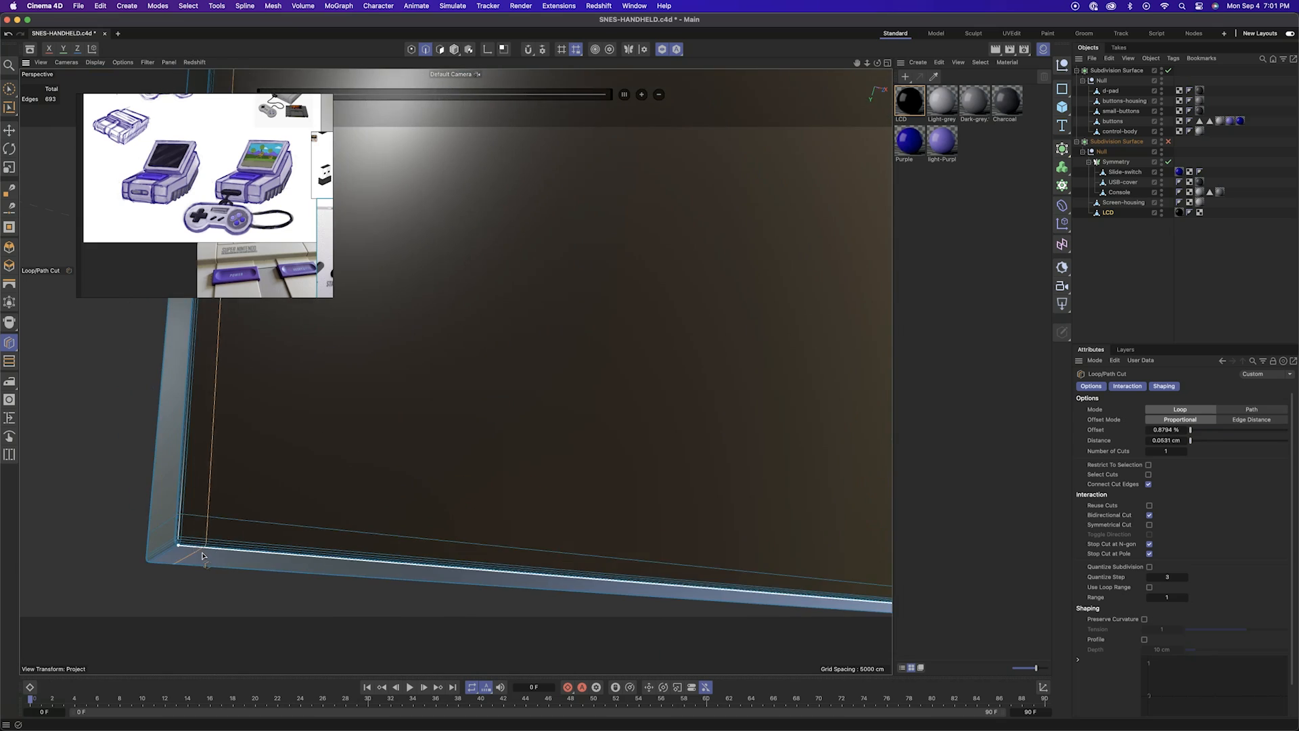
Add further loop cuts across the LCD face, centring each at 50% to divide it into an even grid
scroll(206, 545, down, 5)
key(space)
key(space)
scroll(667, 443, down, 5)
click(559, 360)
click(624, 94)
click(545, 485)
click(624, 95)
key(space)
alt+drag(629, 359, 552, 367)
scroll(552, 366, down, 5)
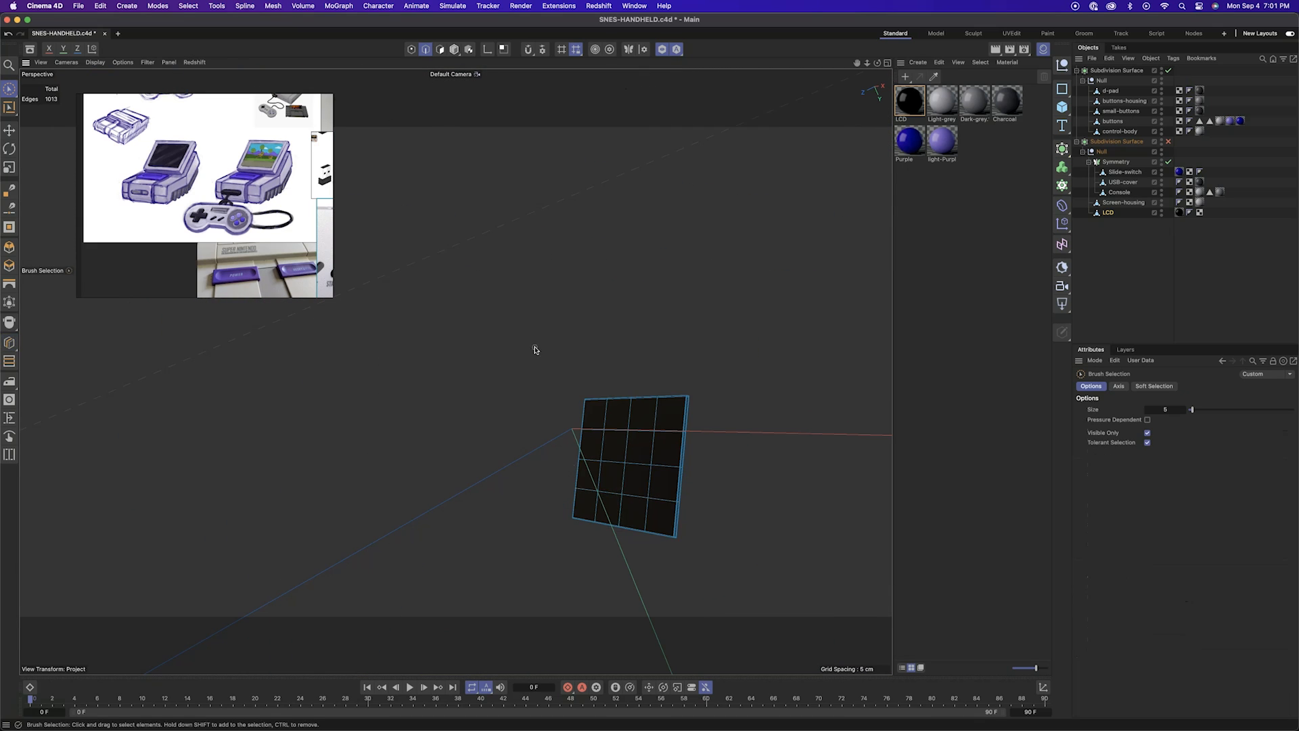
Turn off viewport solo to bring back the whole model and toggle subdivision smoothing to check the LCD
click(662, 49)
alt+drag(667, 156, 684, 304)
scroll(513, 383, up, 5)
scroll(683, 304, down, 5)
key(q)
scroll(528, 400, up, 5)
alt+drag(630, 345, 599, 356)
scroll(599, 356, down, 5)
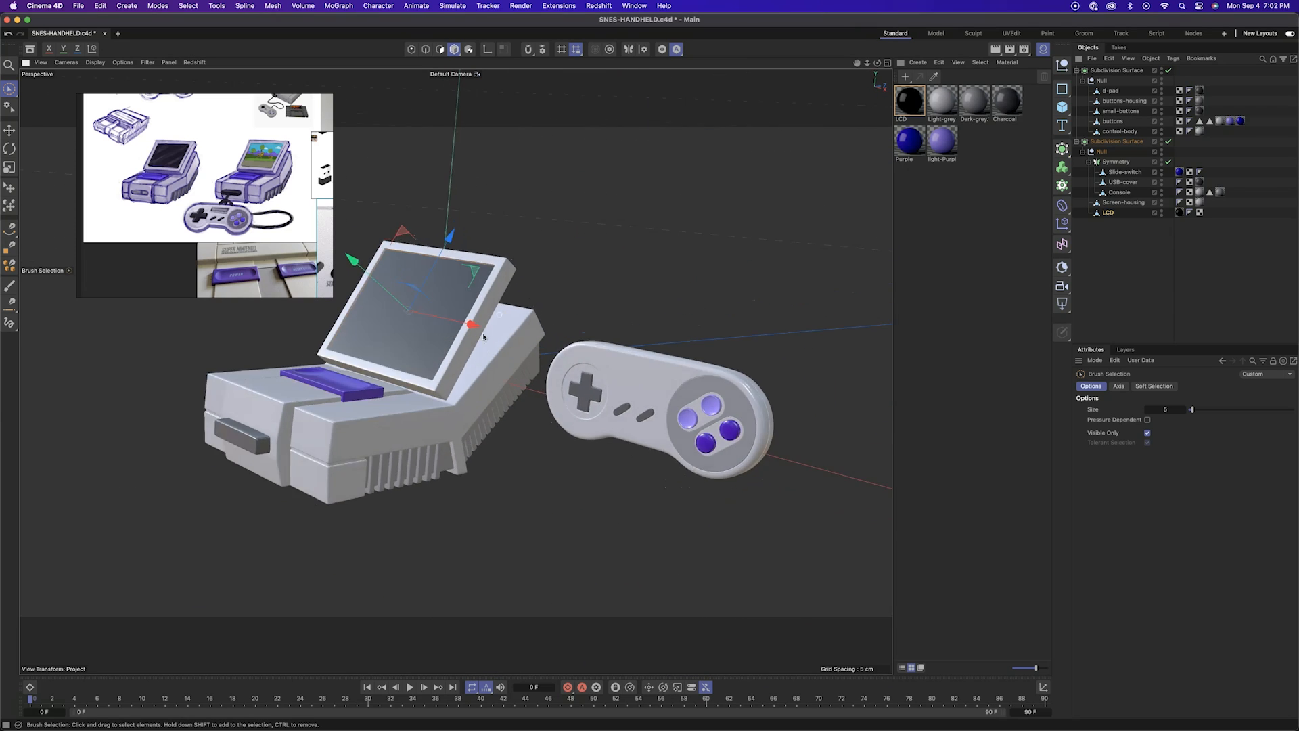
Add a 400 × 400 cm floor plane beneath the console and controller and apply the Charcoal material to it
drag(1062, 107, 1086, 144)
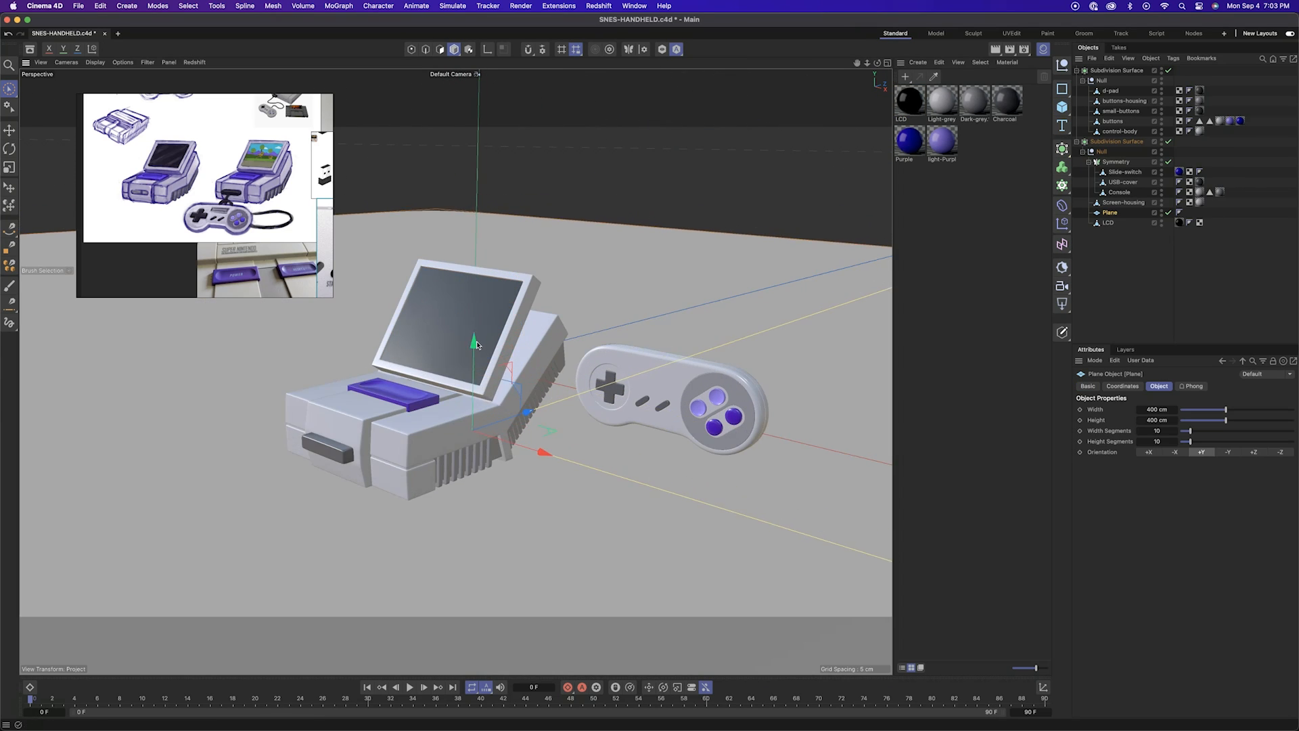
scroll(477, 345, down, 5)
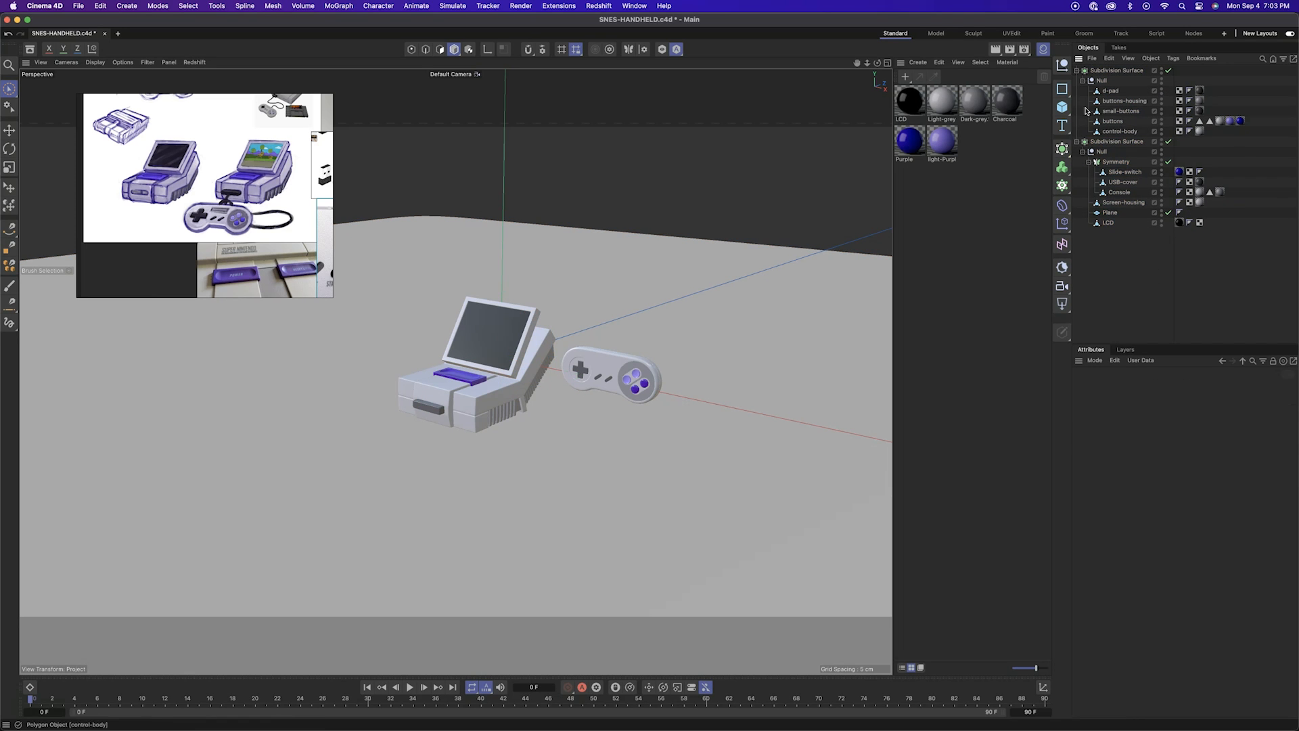
drag(1013, 115, 1098, 70)
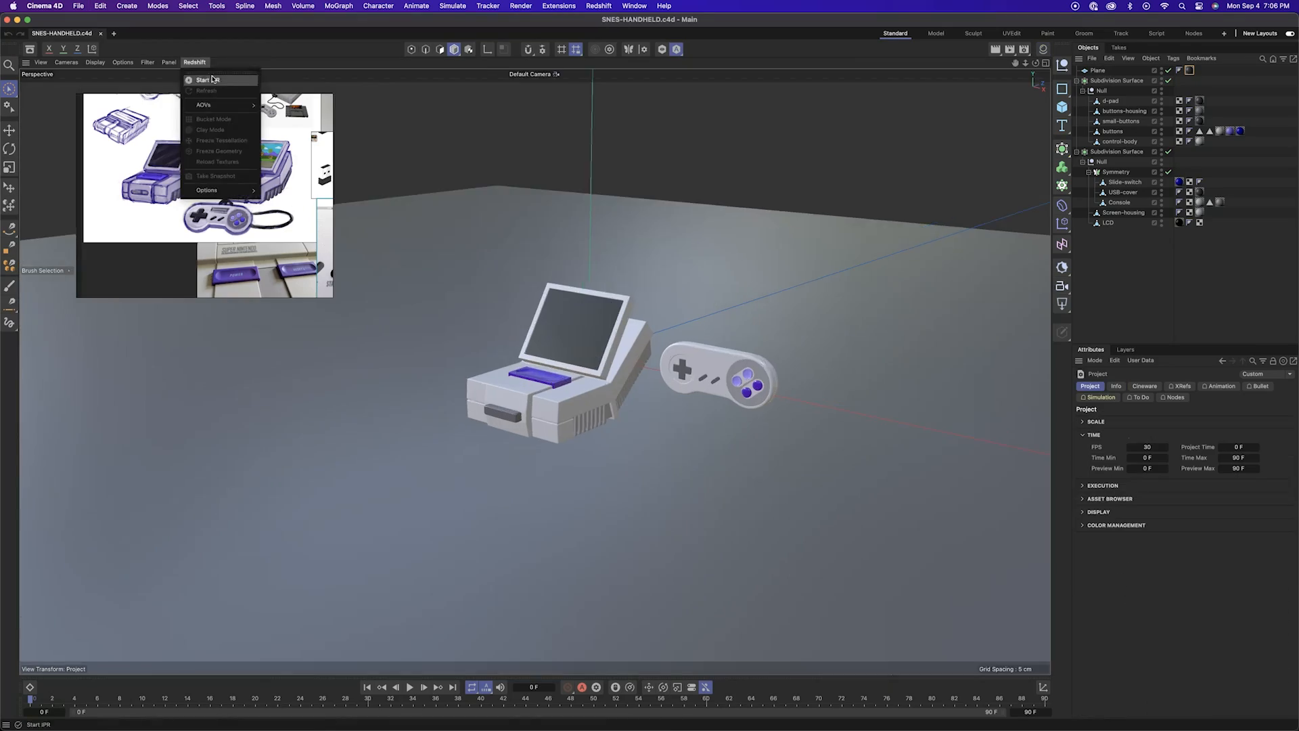
Start the Redshift interactive render in the viewport, add an area light and move it away from the console
click(203, 88)
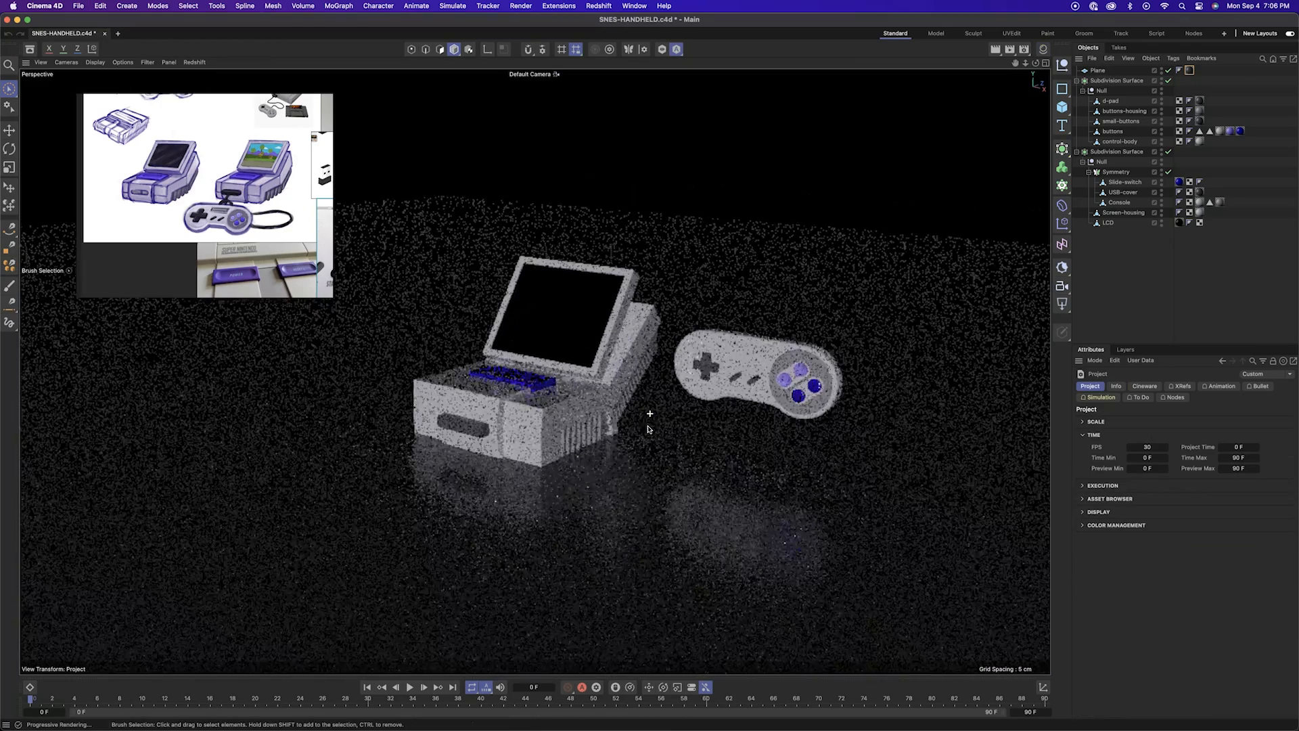
mouse_move(647, 428)
alt+right_down()
mouse_move(670, 435)
mouse_move(648, 423)
alt+right_up()
click(1063, 304)
drag(661, 414, 489, 390)
drag(413, 287, 376, 200)
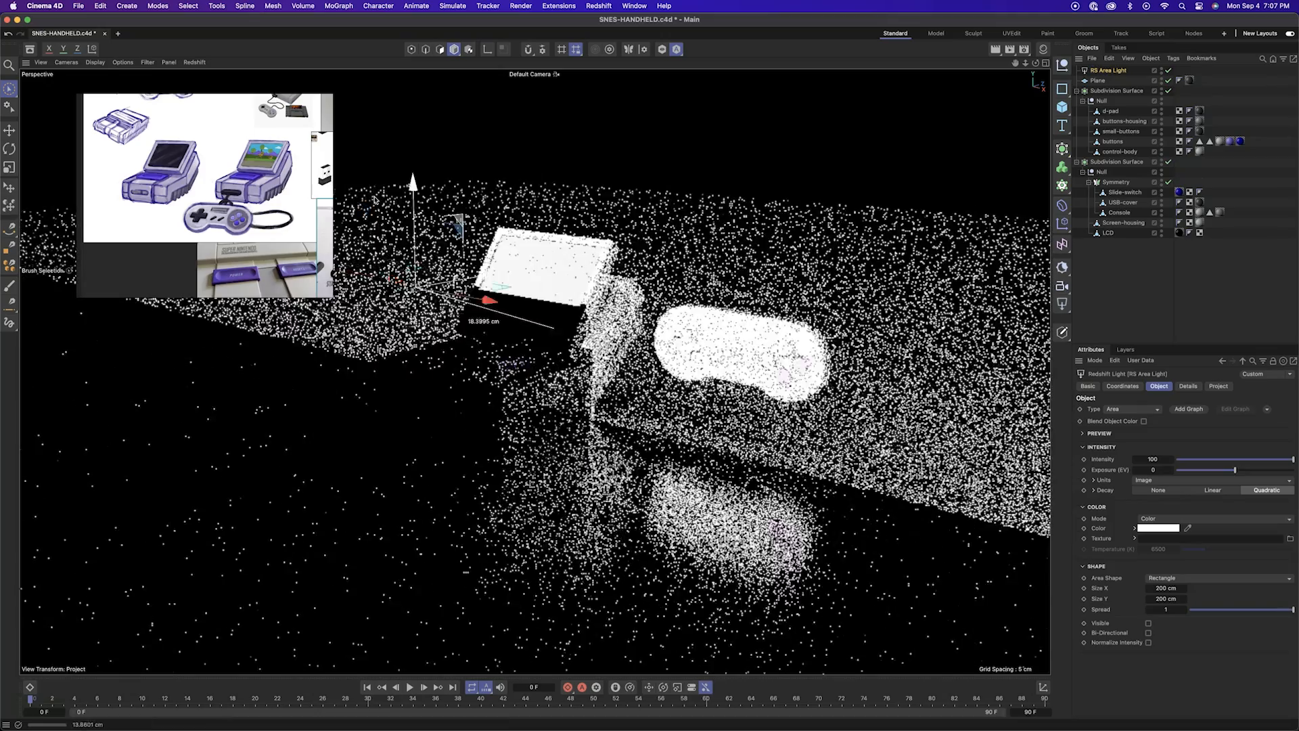
Duplicate the area light in the right view and place the copy on the opposite side of the models
middle_click(376, 201)
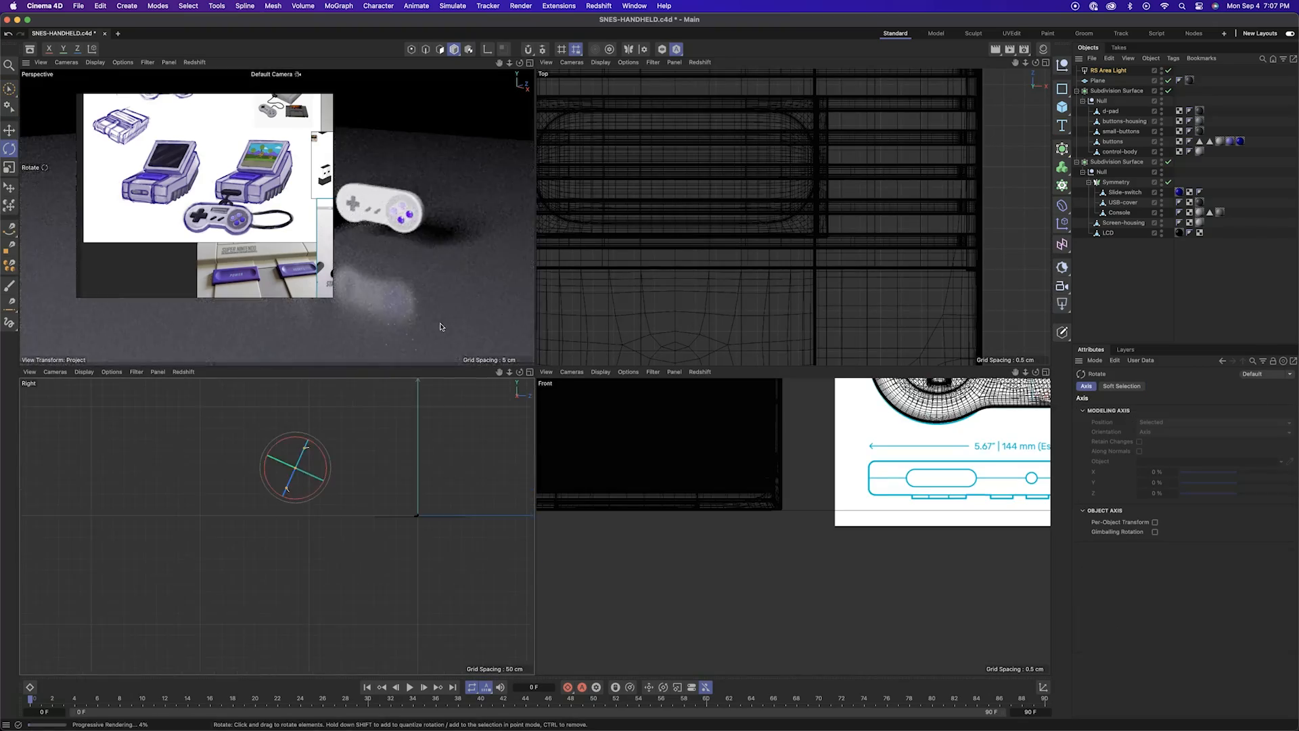
middle_click(440, 327)
key(Return)
middle_click(997, 337)
key(e)
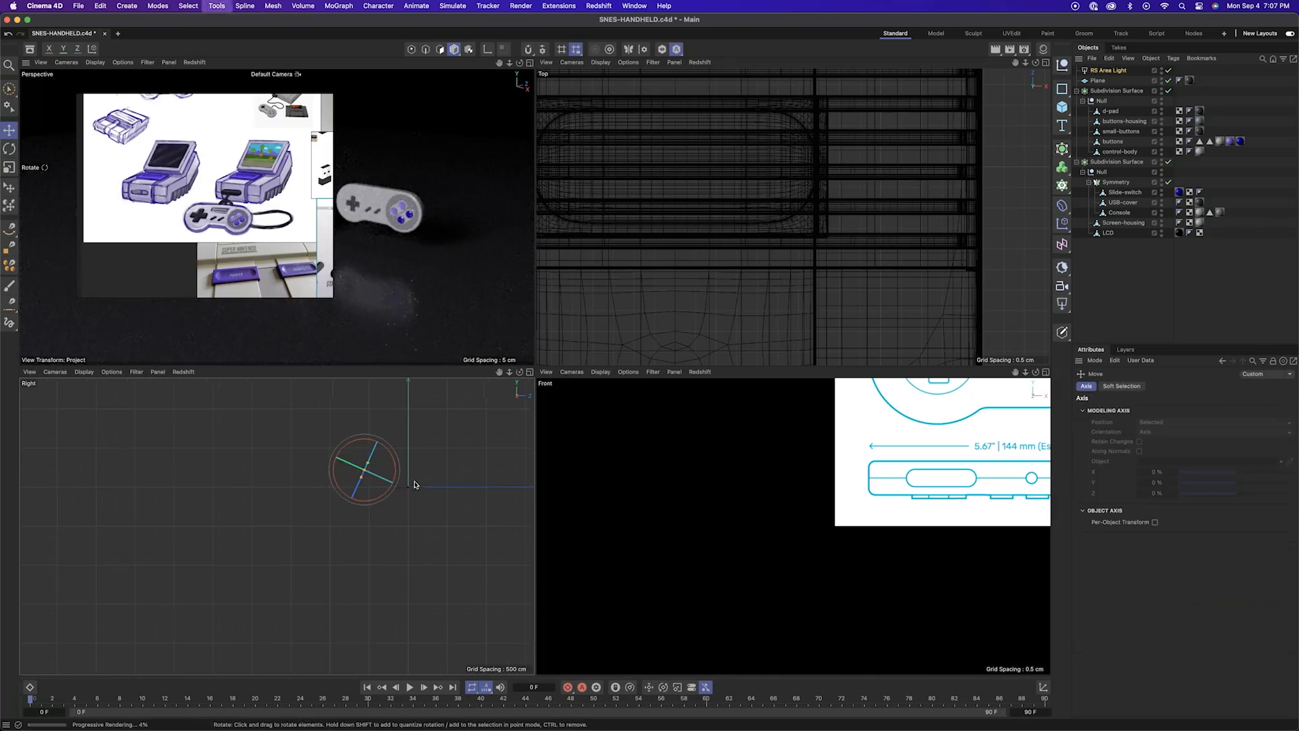
alt+right_drag(415, 485, 453, 482)
ctrl+drag(349, 451, 466, 444)
key(h)
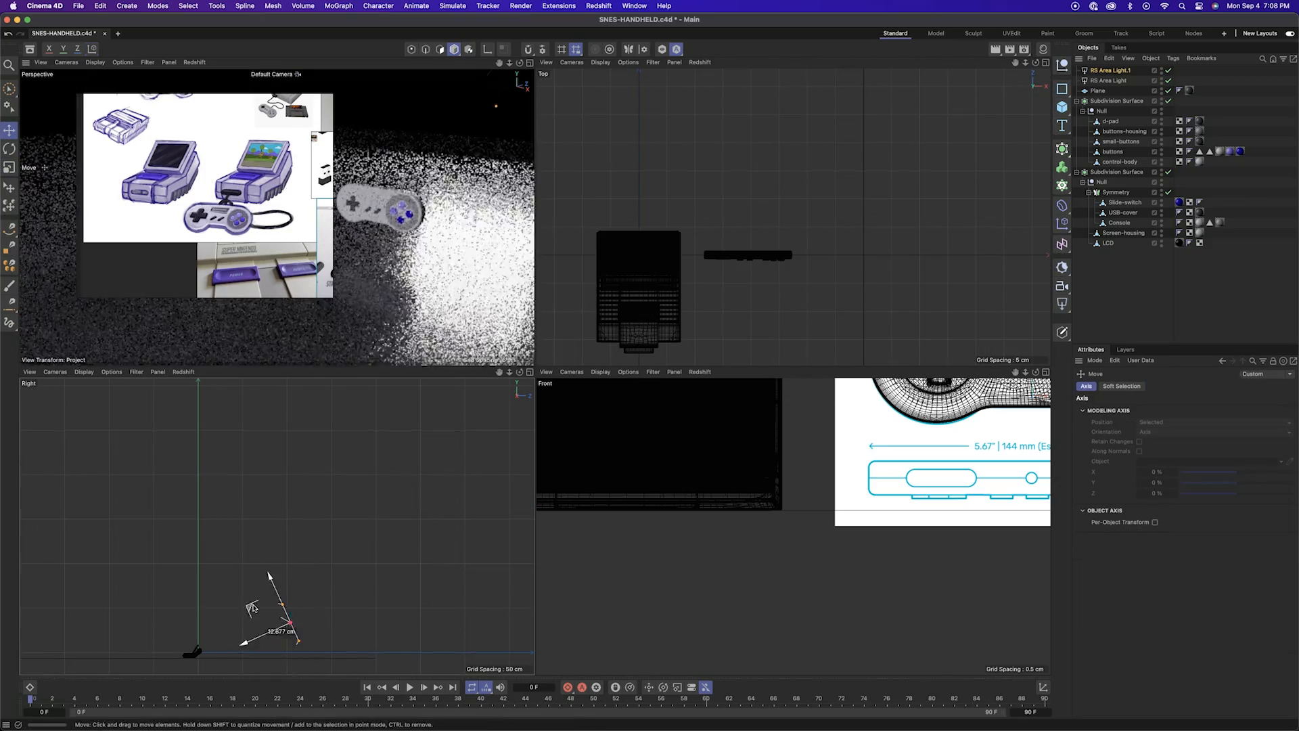
middle_click(207, 81)
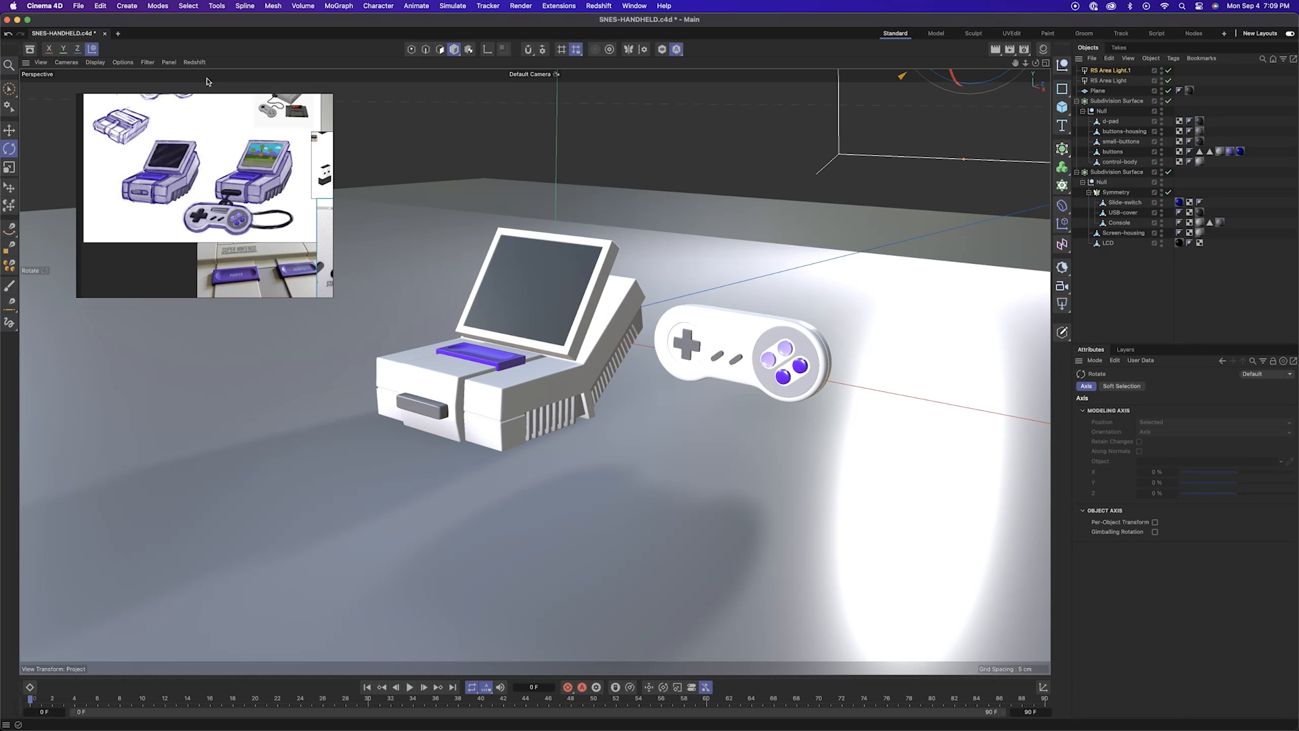
Select the original area light and reposition it in front of the console
scroll(543, 217, down, 10)
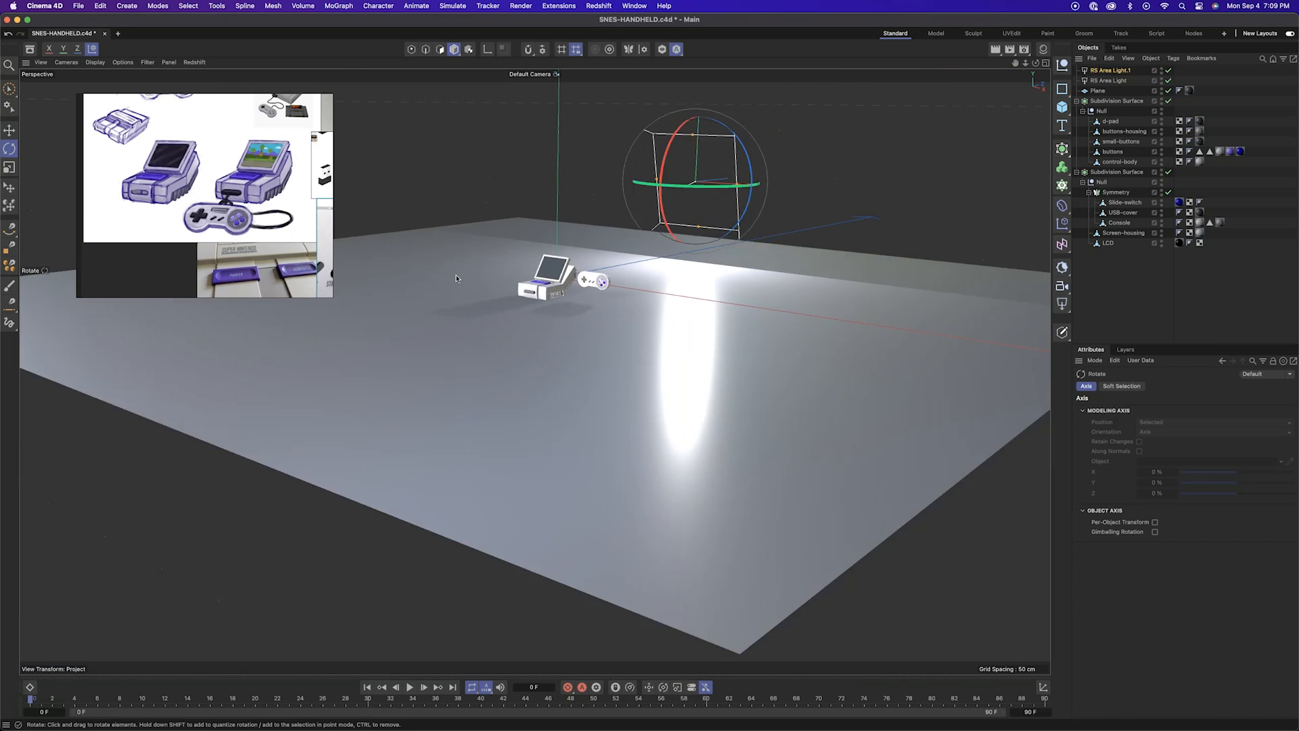
click(405, 414)
alt+drag(542, 469, 546, 440)
middle_click(535, 444)
key(e)
drag(205, 503, 272, 534)
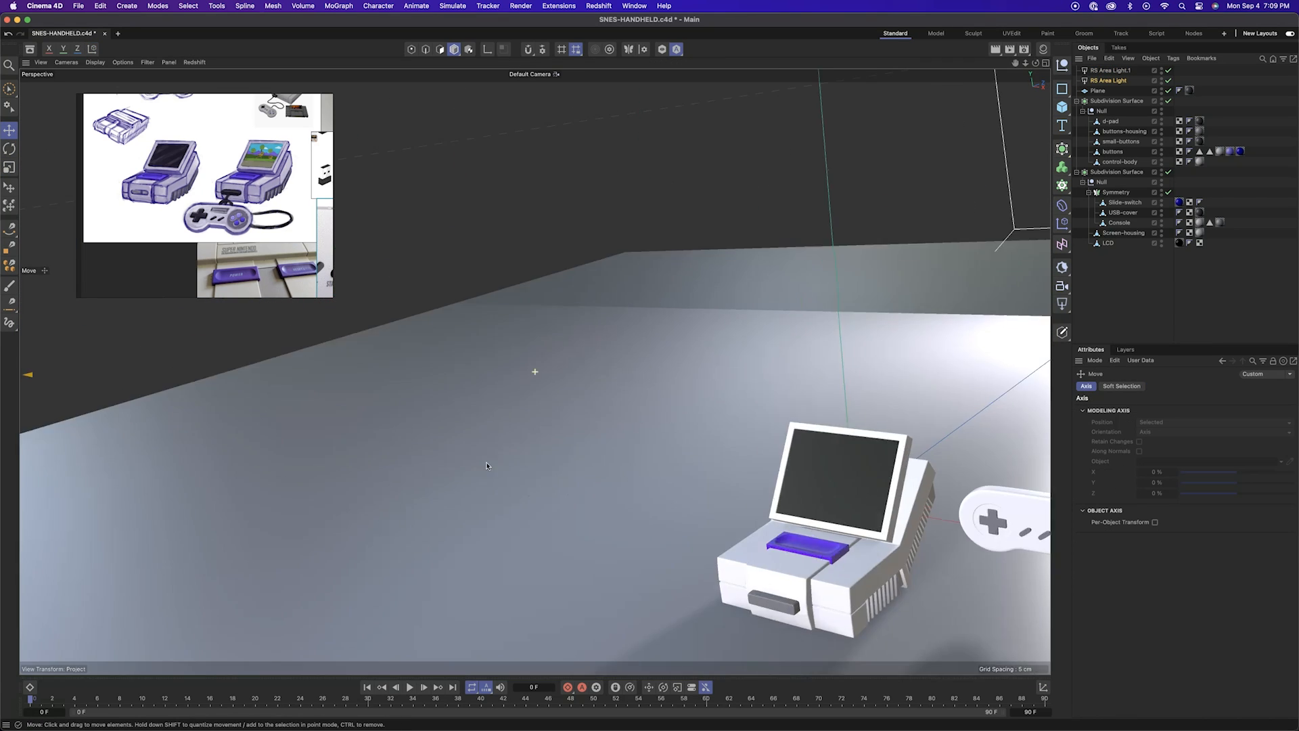
scroll(378, 210, down, 3)
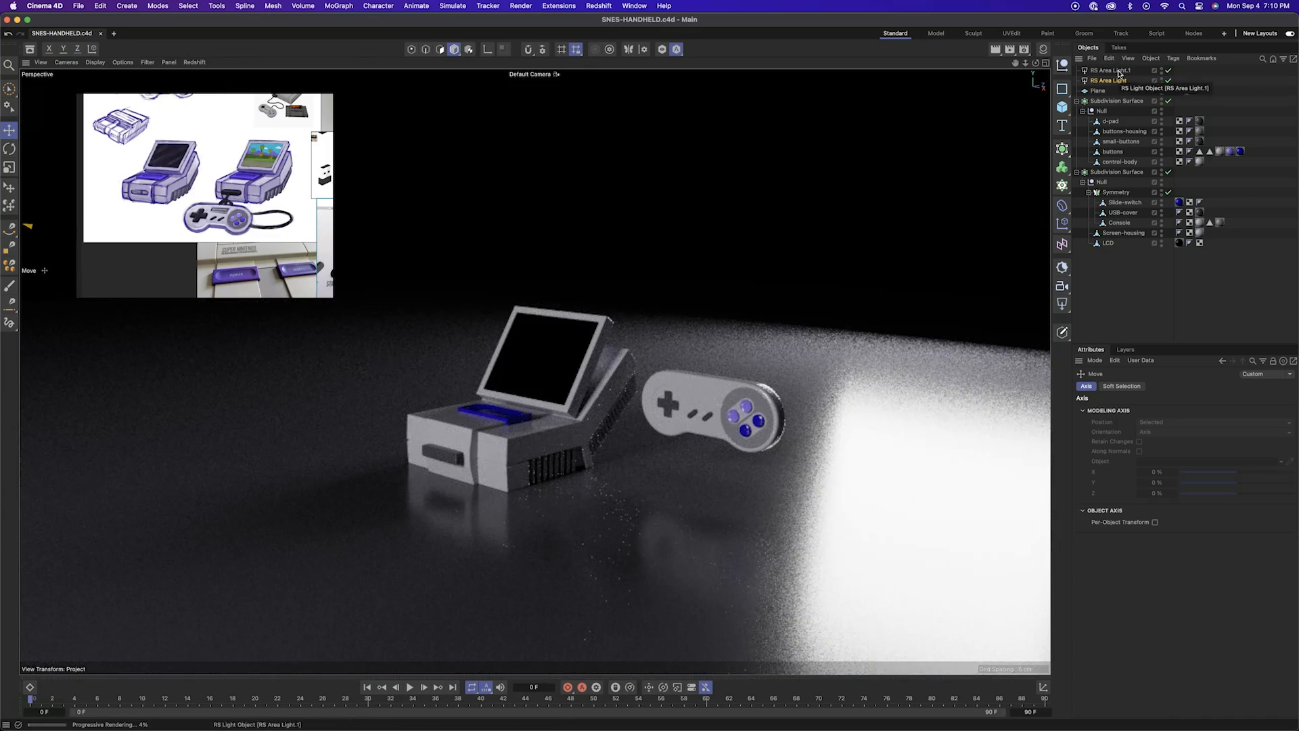
Move the front area light about 119 cm sideways in the top view and rotate it toward the models
middle_click(736, 306)
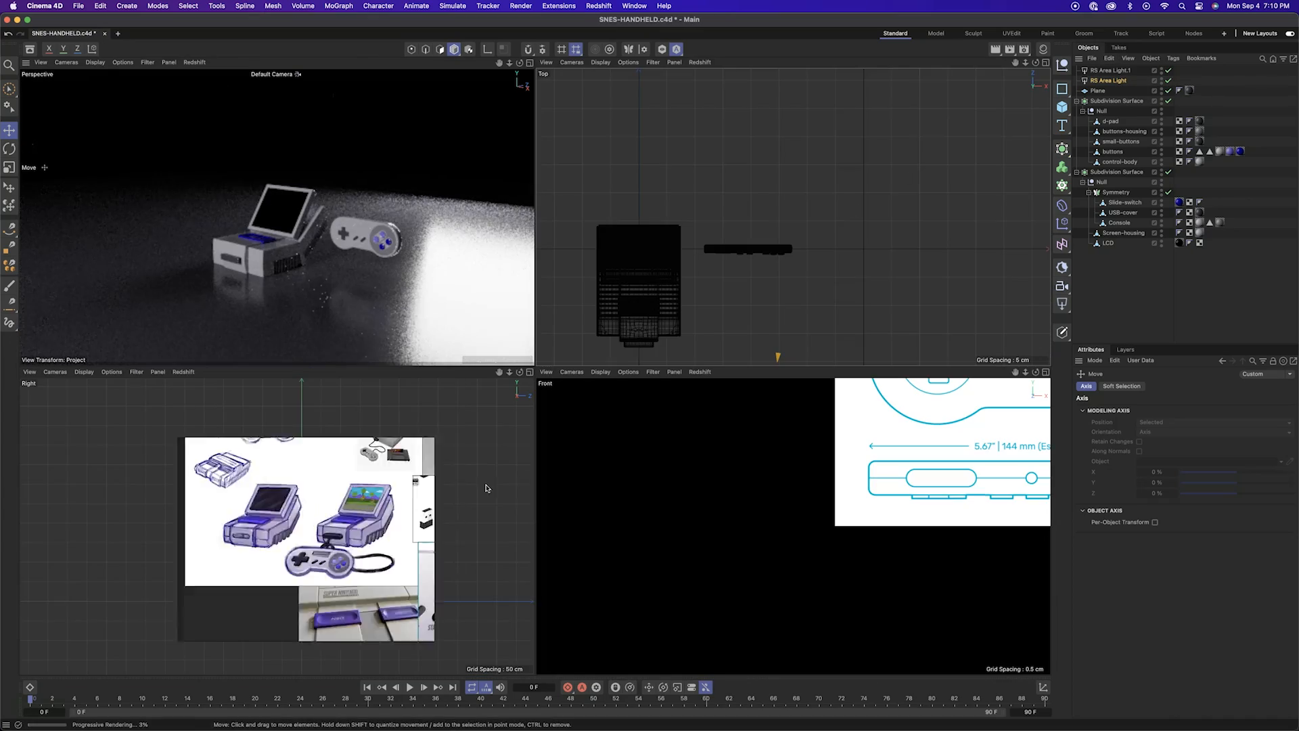
drag(825, 308, 845, 299)
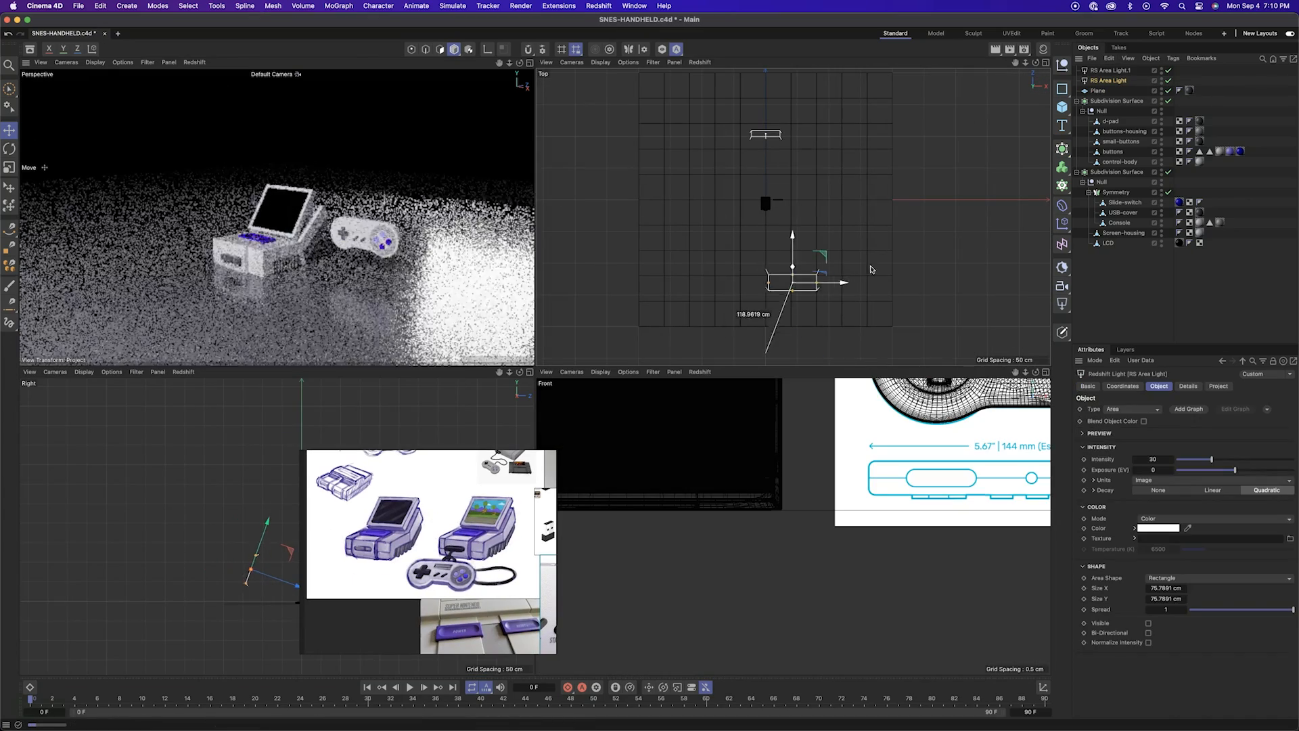
key(r)
drag(815, 258, 806, 253)
drag(910, 255, 936, 254)
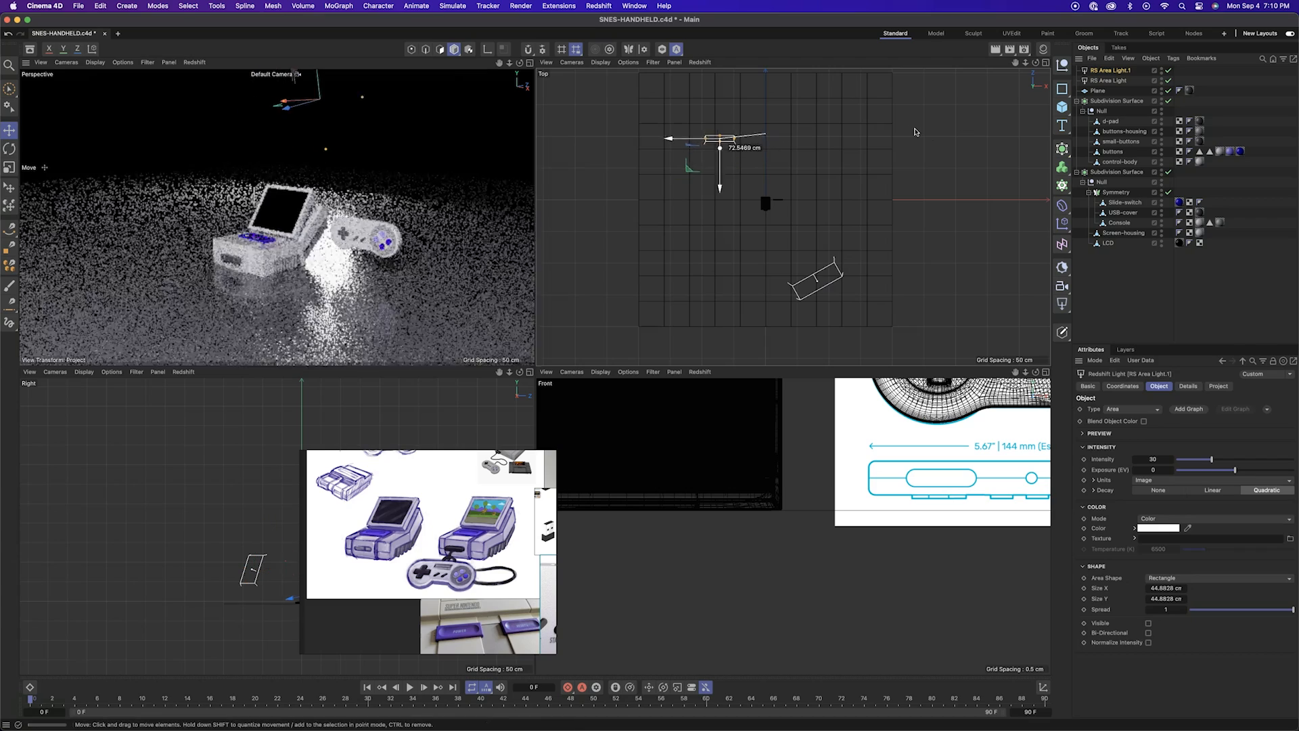
Move the duplicated area light from behind the models to the console's side in the top view, rotating it toward them
drag(916, 132, 927, 146)
key(r)
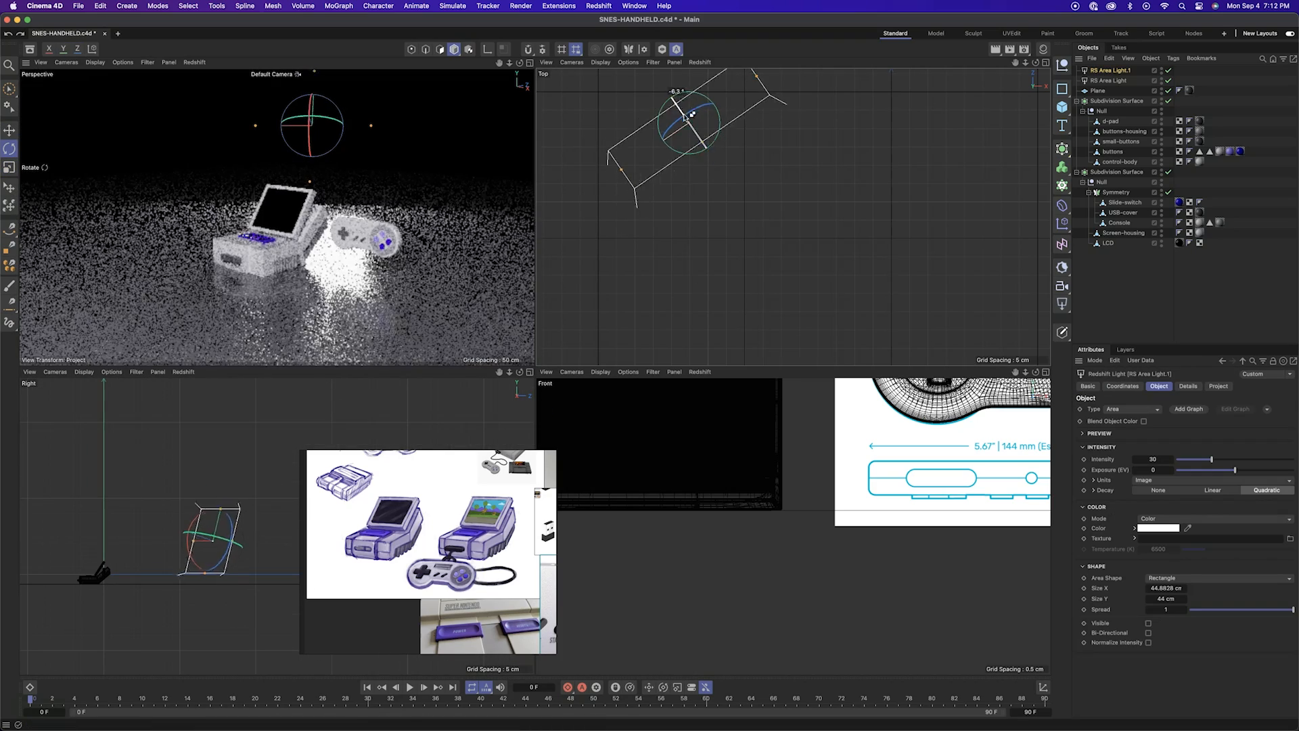
alt+right_drag(644, 234, 595, 237)
key(e)
drag(782, 176, 731, 212)
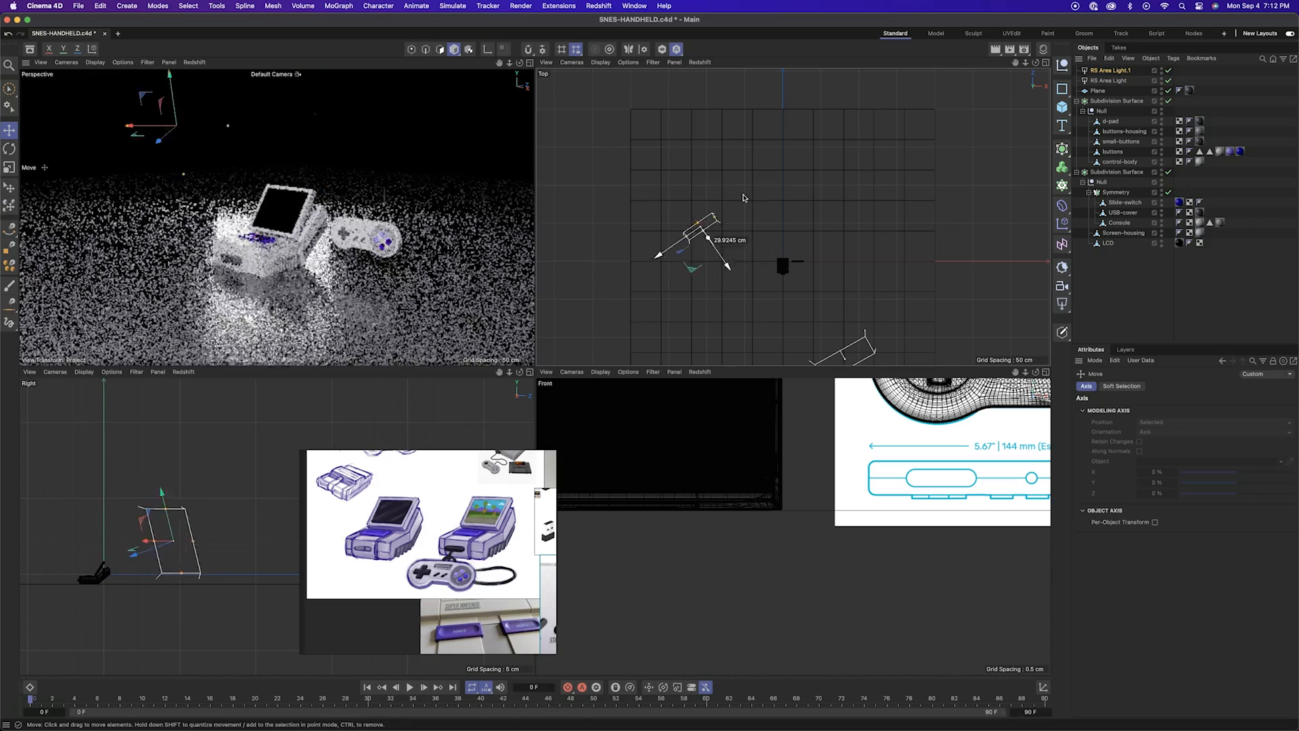
key(e)
drag(713, 283, 744, 312)
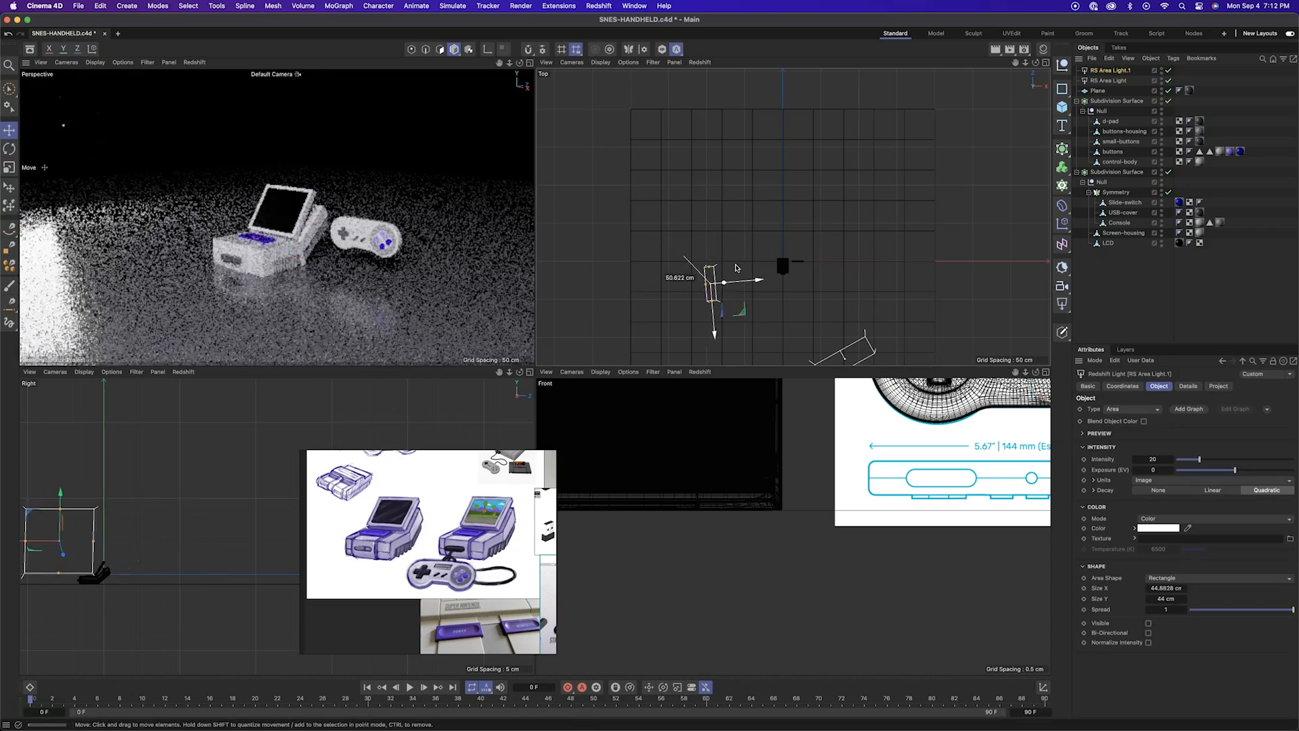
scroll(345, 257, up, 6)
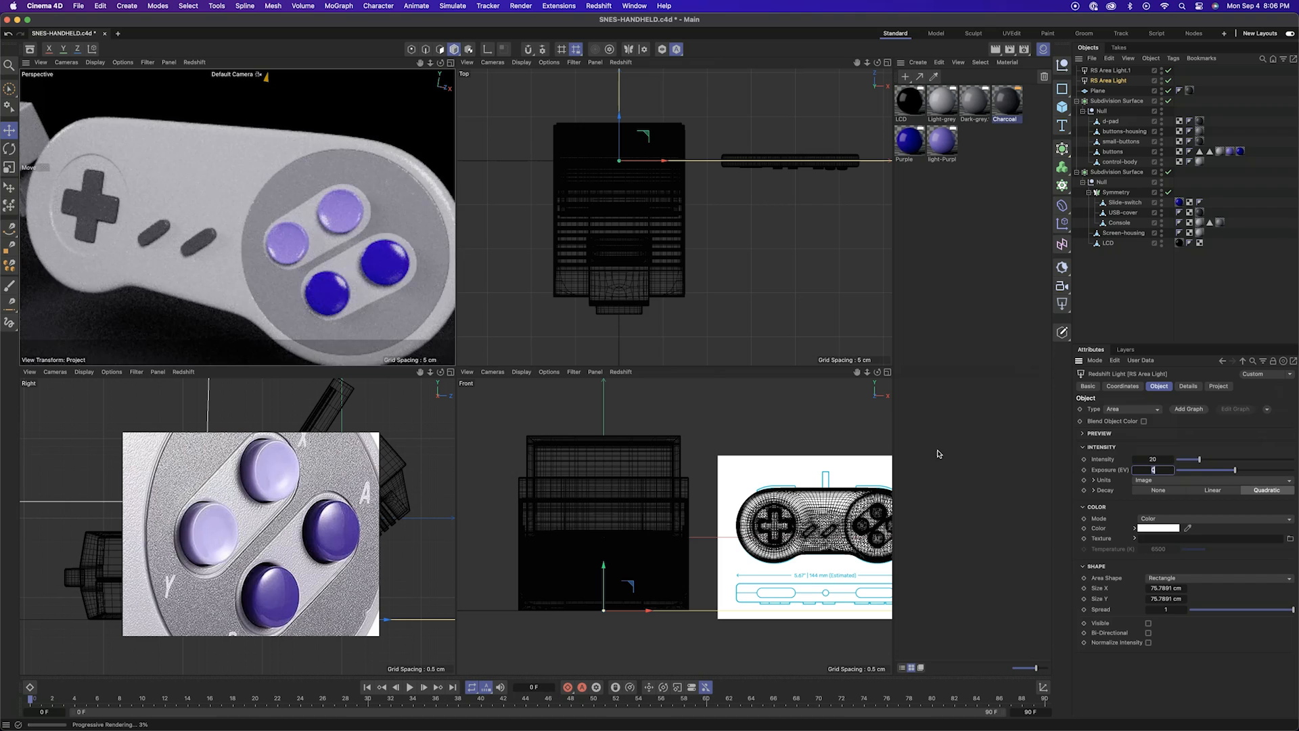
Adjust the Purple, light-Purple, Dark-grey and Charcoal material colors to the controller reference, setting the Purple hue to 257°
click(919, 145)
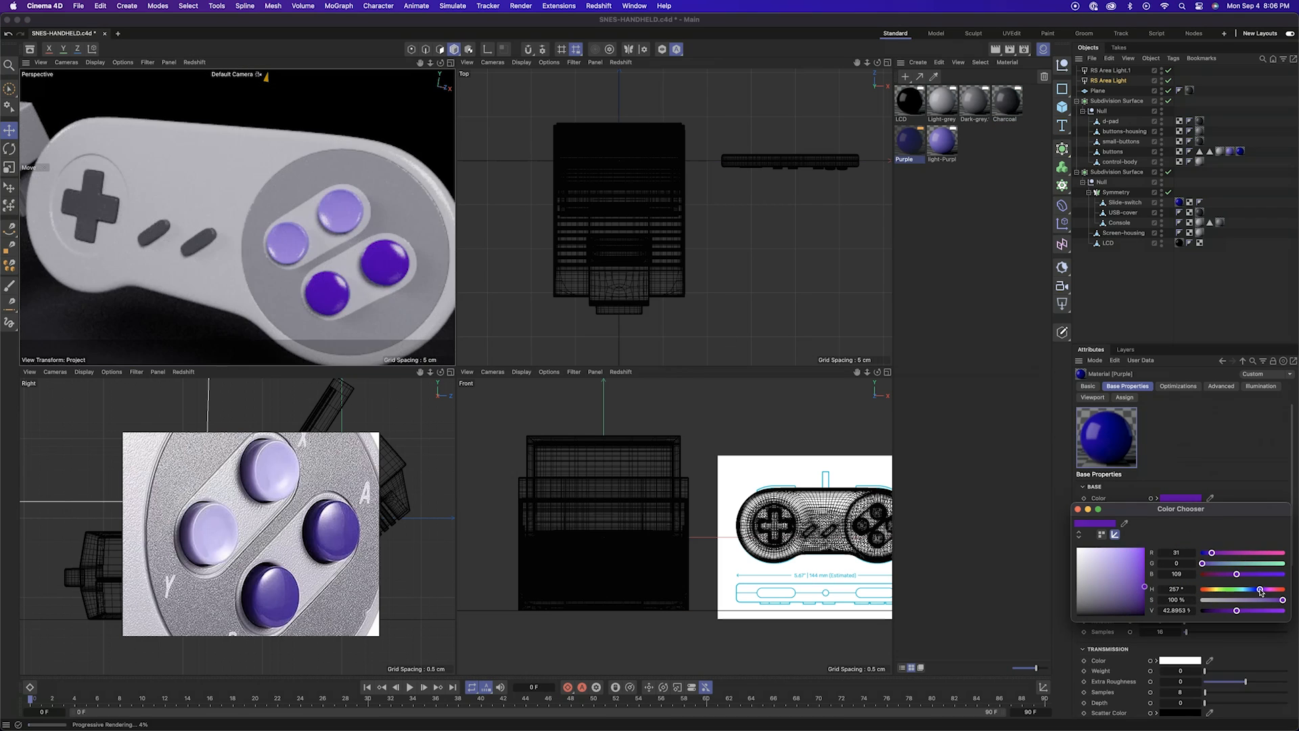
click(942, 140)
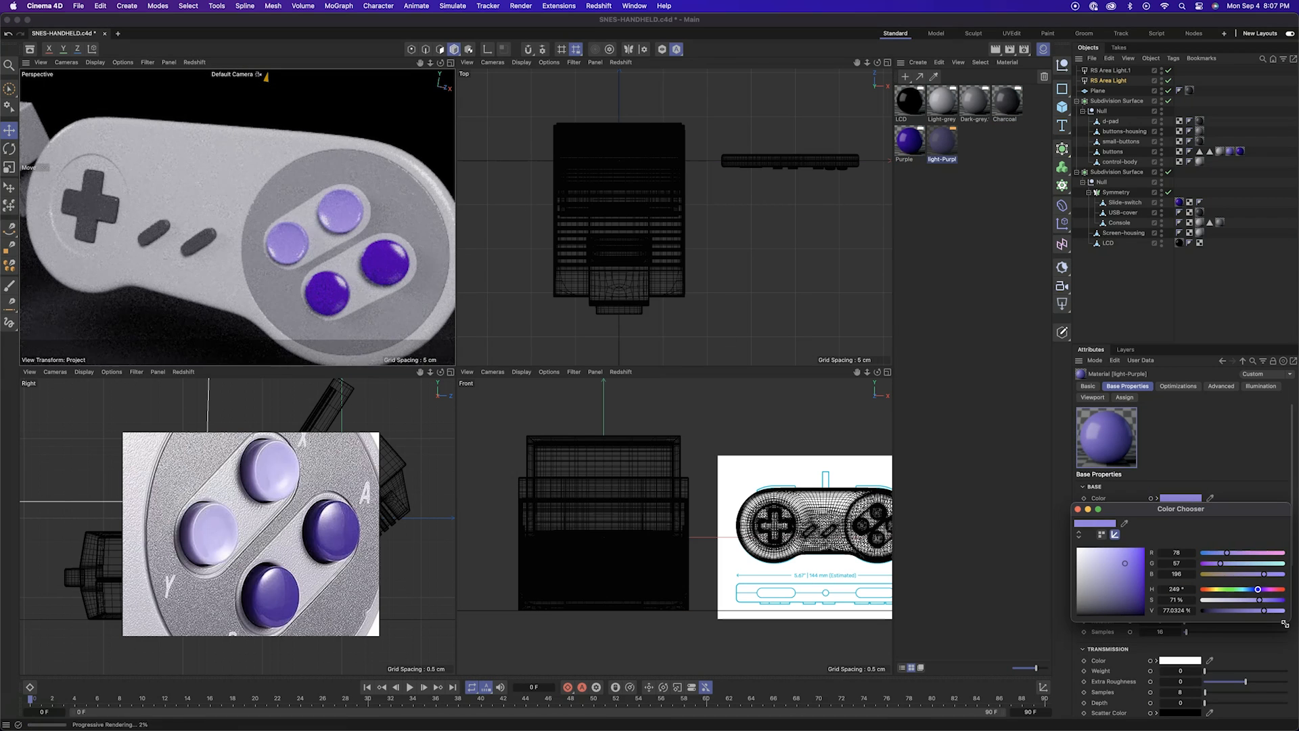
click(968, 107)
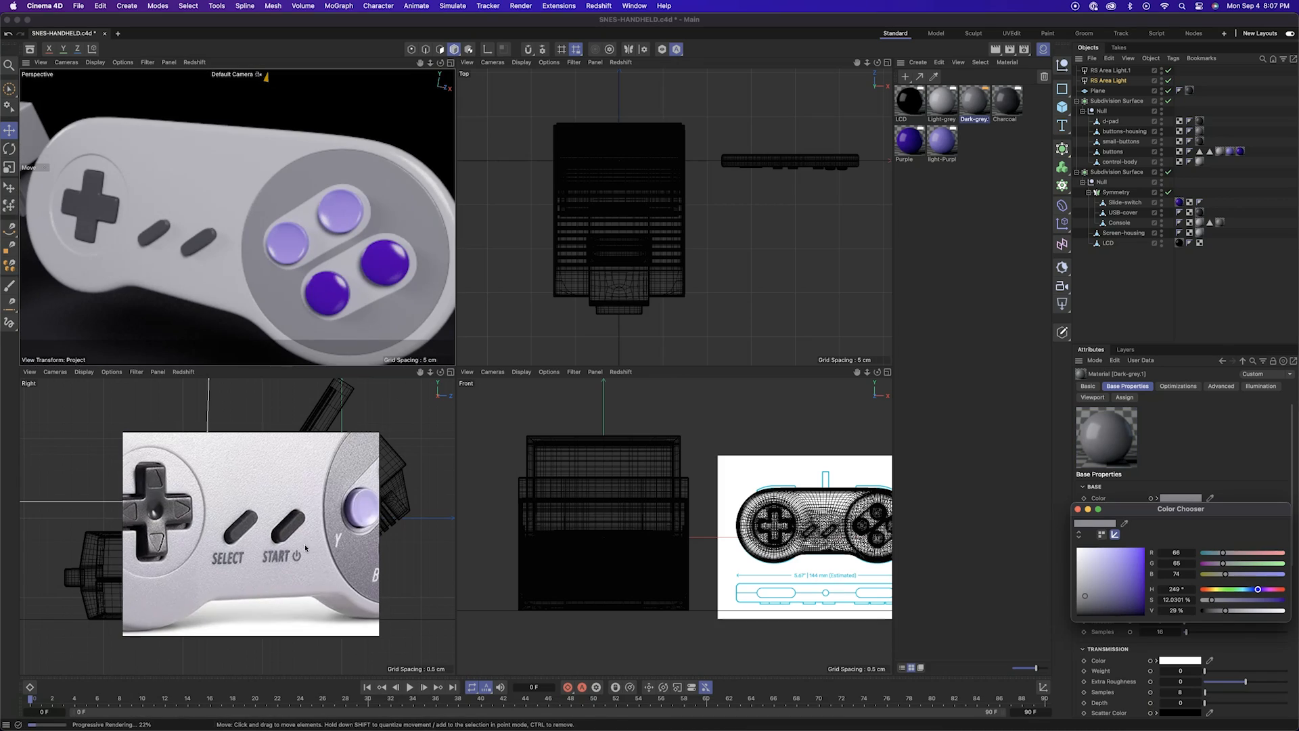
click(1007, 101)
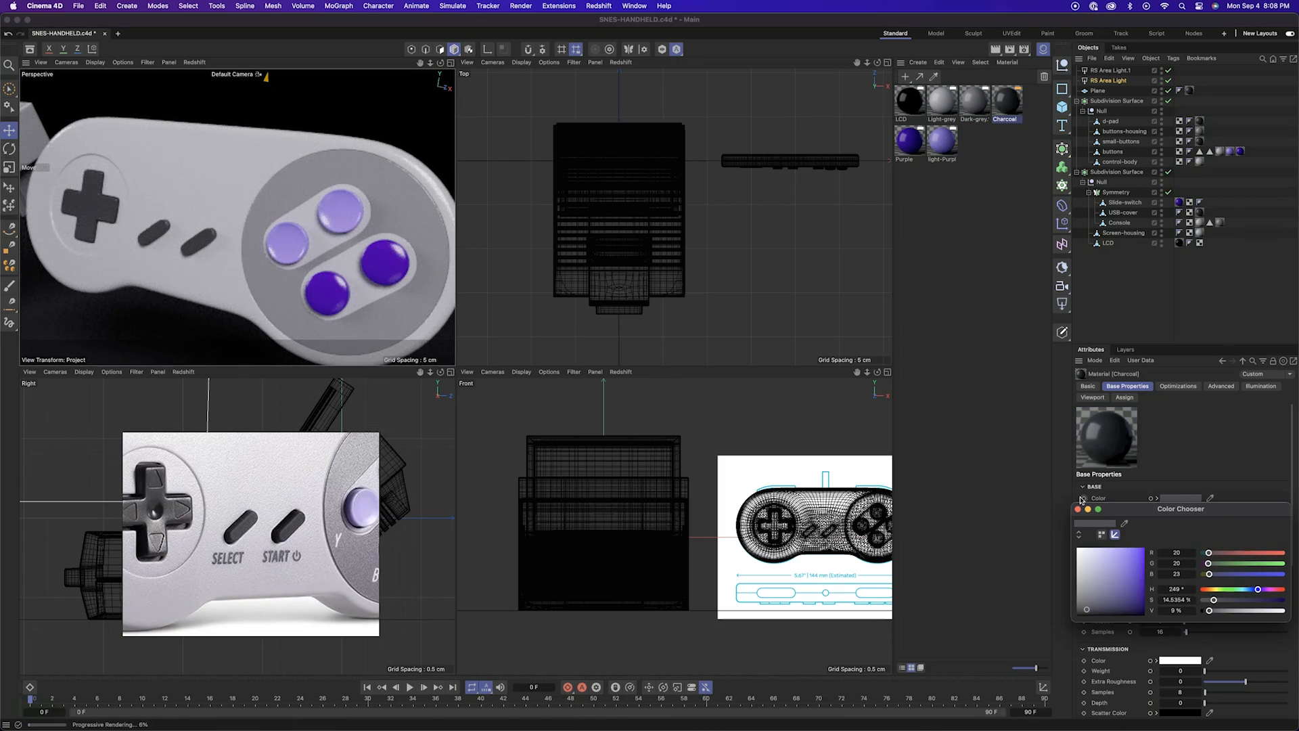
Examine the rendered controller's buttons and surfaces up close against the texture in the reference photo
click(308, 234)
key(s)
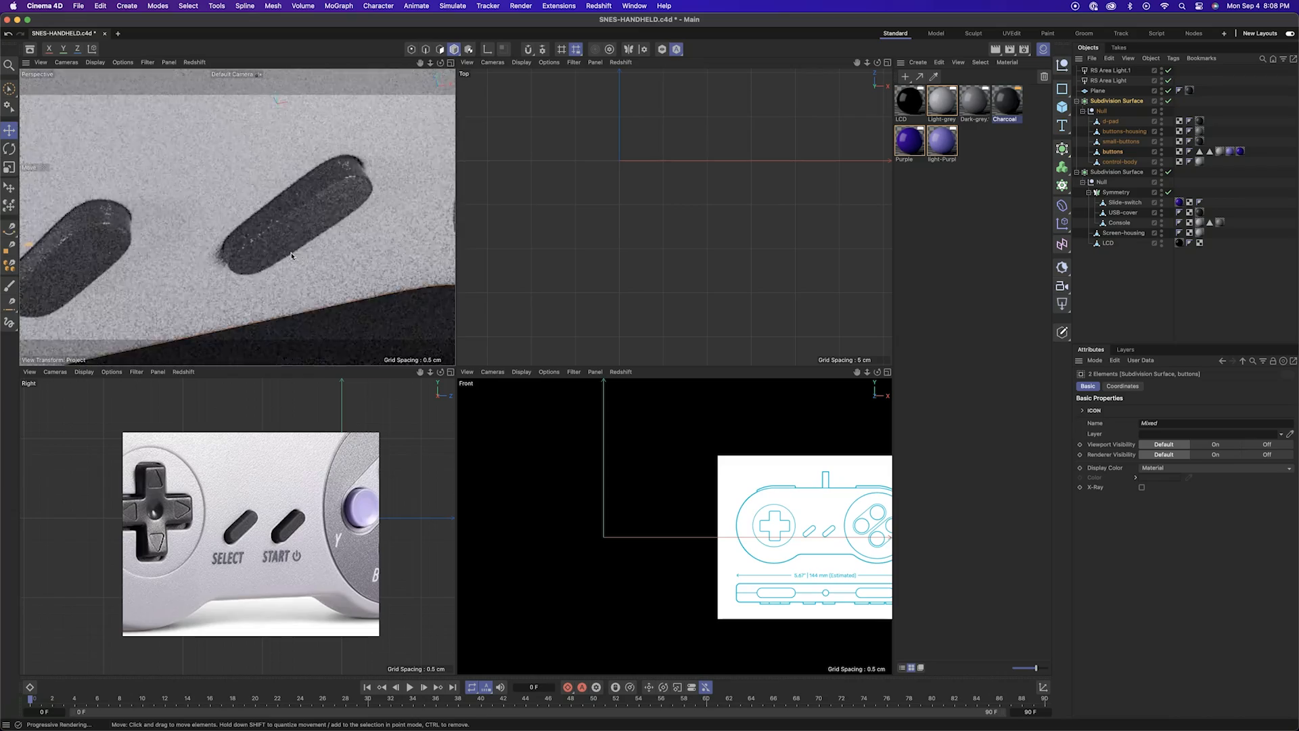
scroll(226, 138, down, 10)
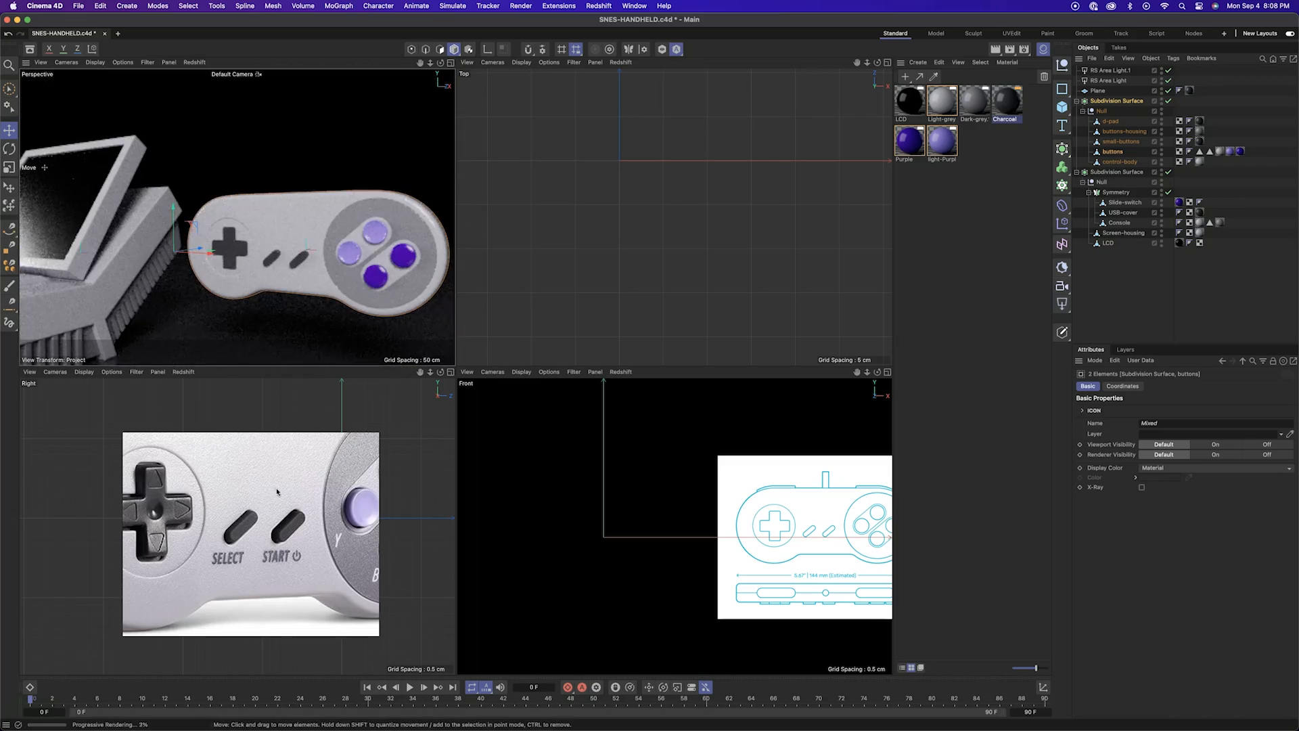
scroll(381, 270, down, 5)
alt+drag(381, 271, 359, 266)
scroll(285, 275, up, 8)
scroll(284, 275, down, 10)
scroll(365, 234, up, 12)
scroll(271, 237, down, 6)
alt+drag(271, 236, 250, 251)
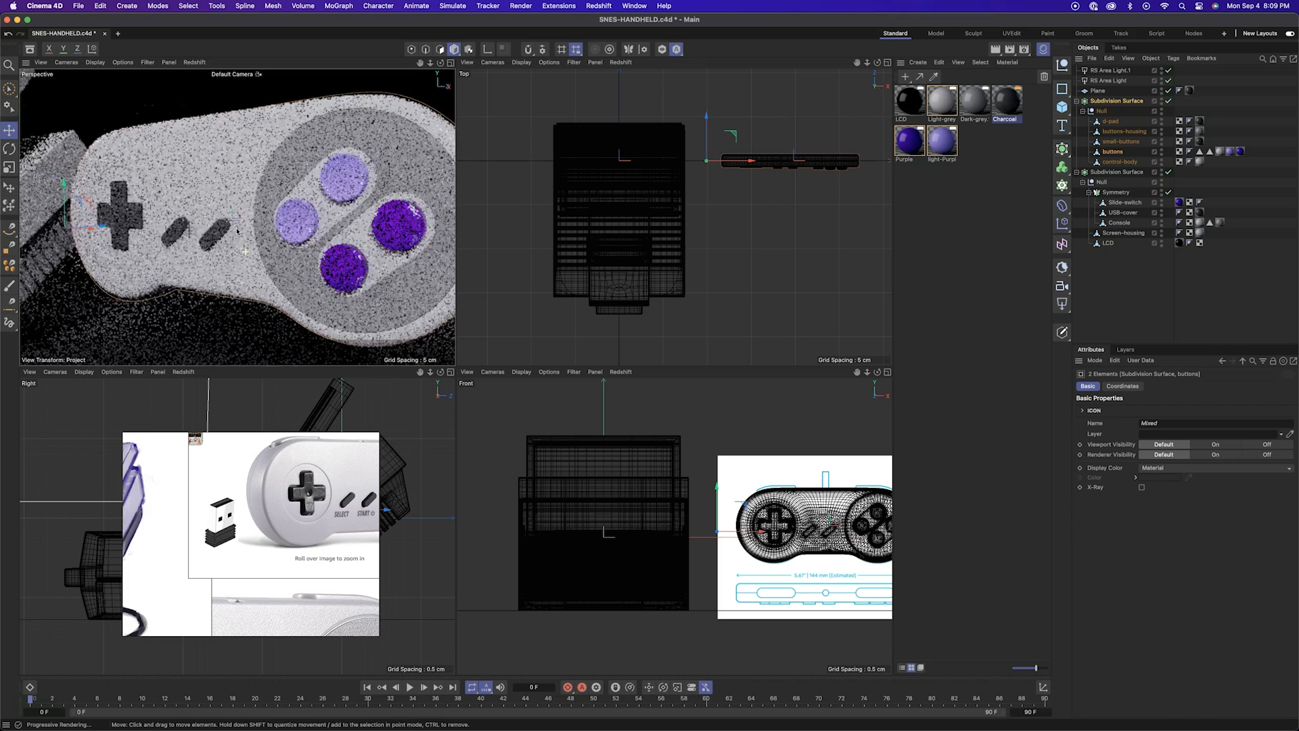
middle_drag(298, 500, 157, 465)
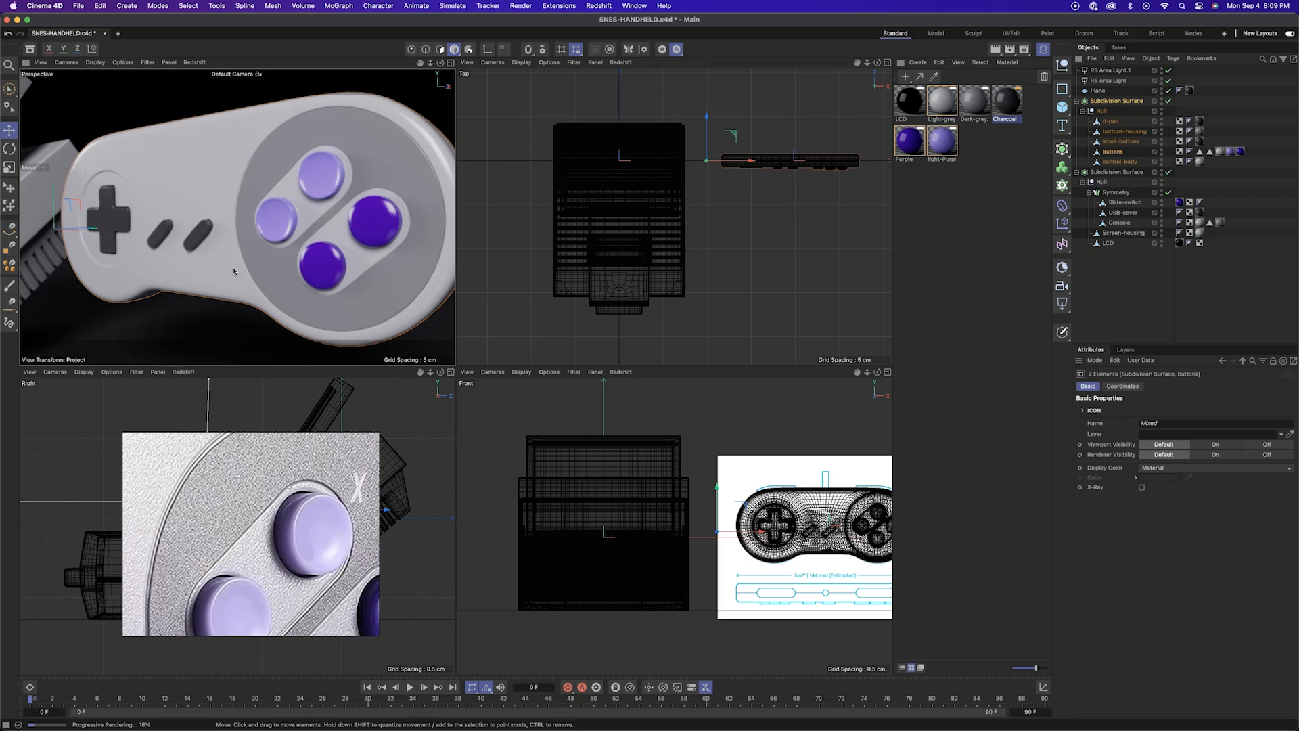
Open the Dark-grey material's node graph and add a Maxon Noise node
double_click(975, 100)
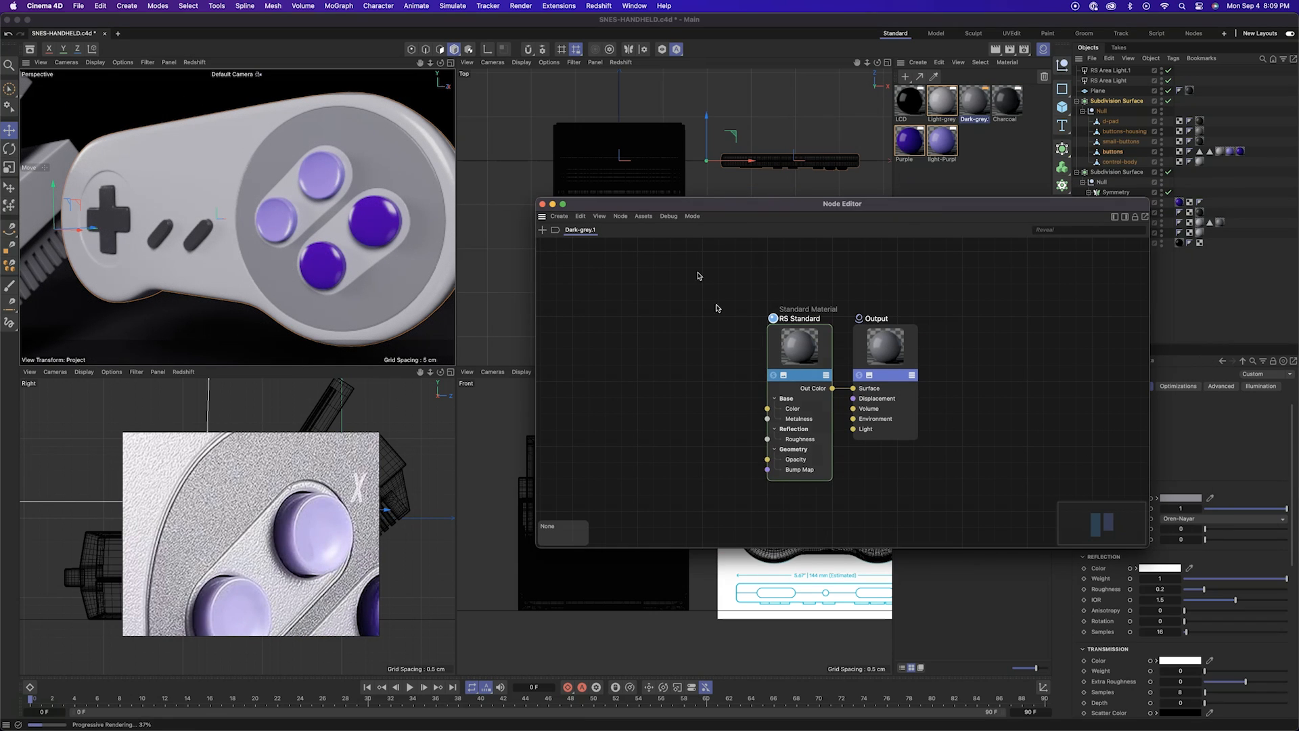
double_click(560, 237)
text(noise)
key(Return)
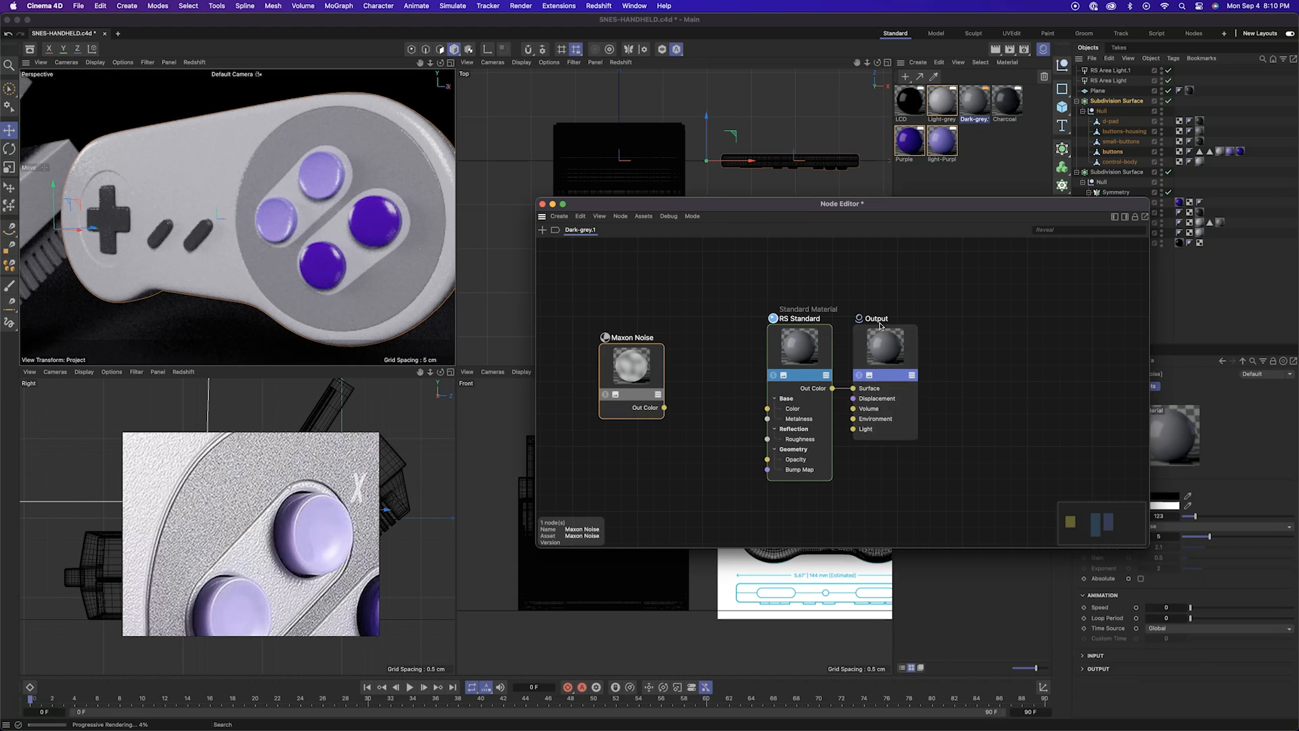
Connect the Maxon Noise's Out Color to the Output's Surface input and space out the nodes
drag(880, 325, 913, 321)
drag(664, 408, 887, 383)
click(715, 312)
drag(695, 205, 677, 200)
drag(626, 339, 671, 334)
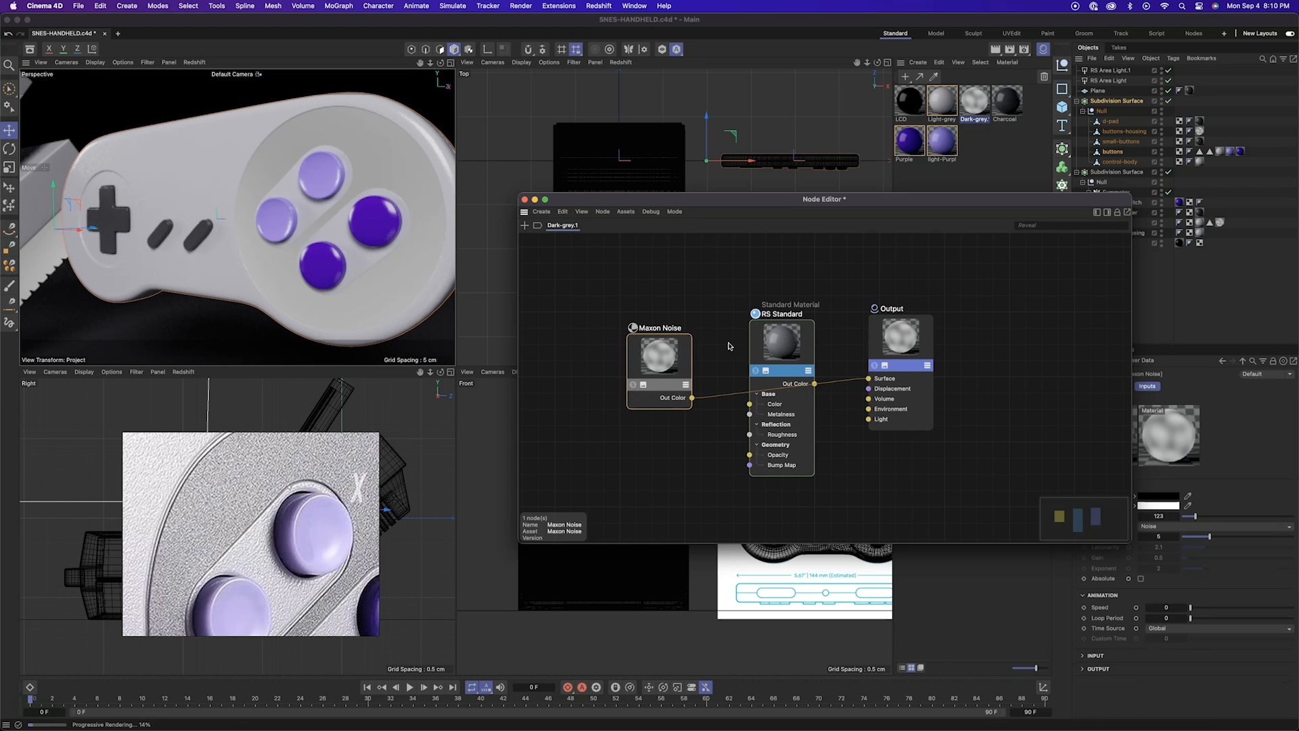
Move the node graph window clear of the noise settings and lower the Maxon Noise Octaves to about 1.66
drag(732, 199, 688, 146)
click(1178, 572)
drag(813, 145, 733, 168)
drag(1211, 537, 1175, 538)
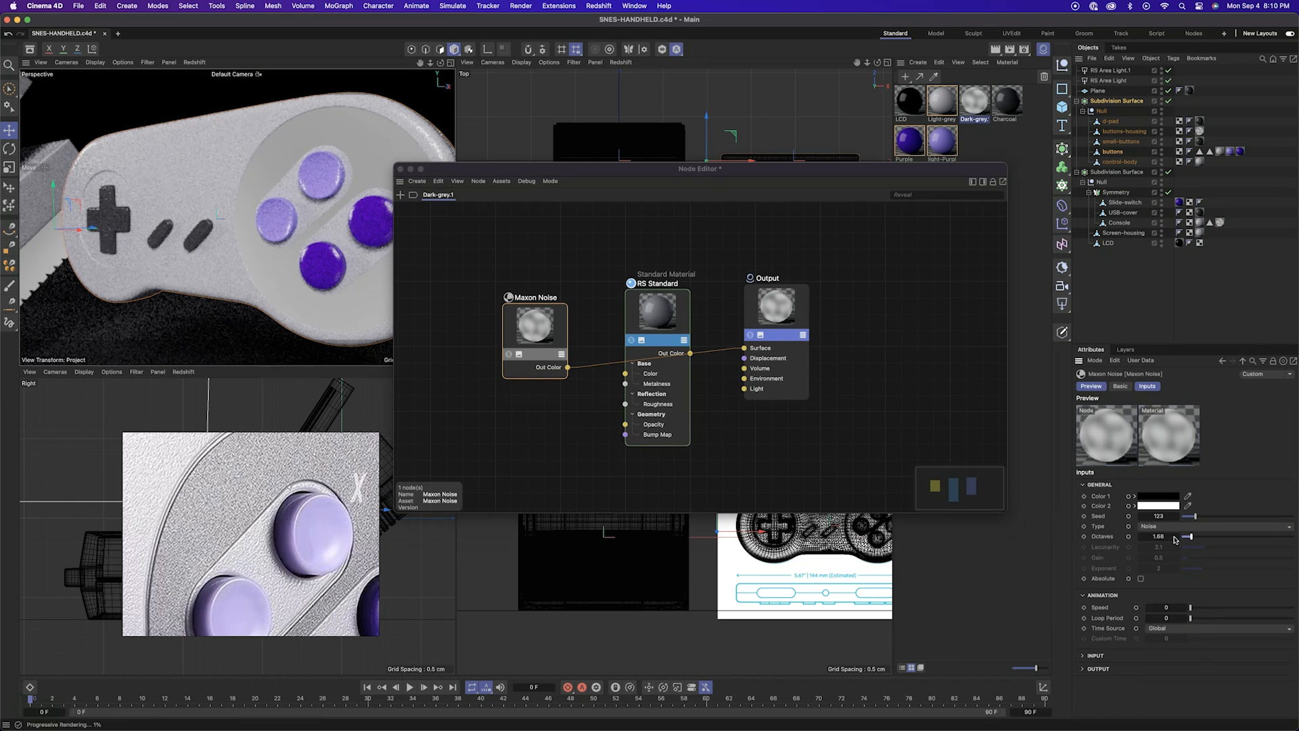
Try Overall Scale values of 10, 0.1 and 0.01 in the Maxon Noise's input settings
click(1083, 655)
scroll(1178, 656, down, 2)
double_click(1190, 665)
text(10)
key(Tab)
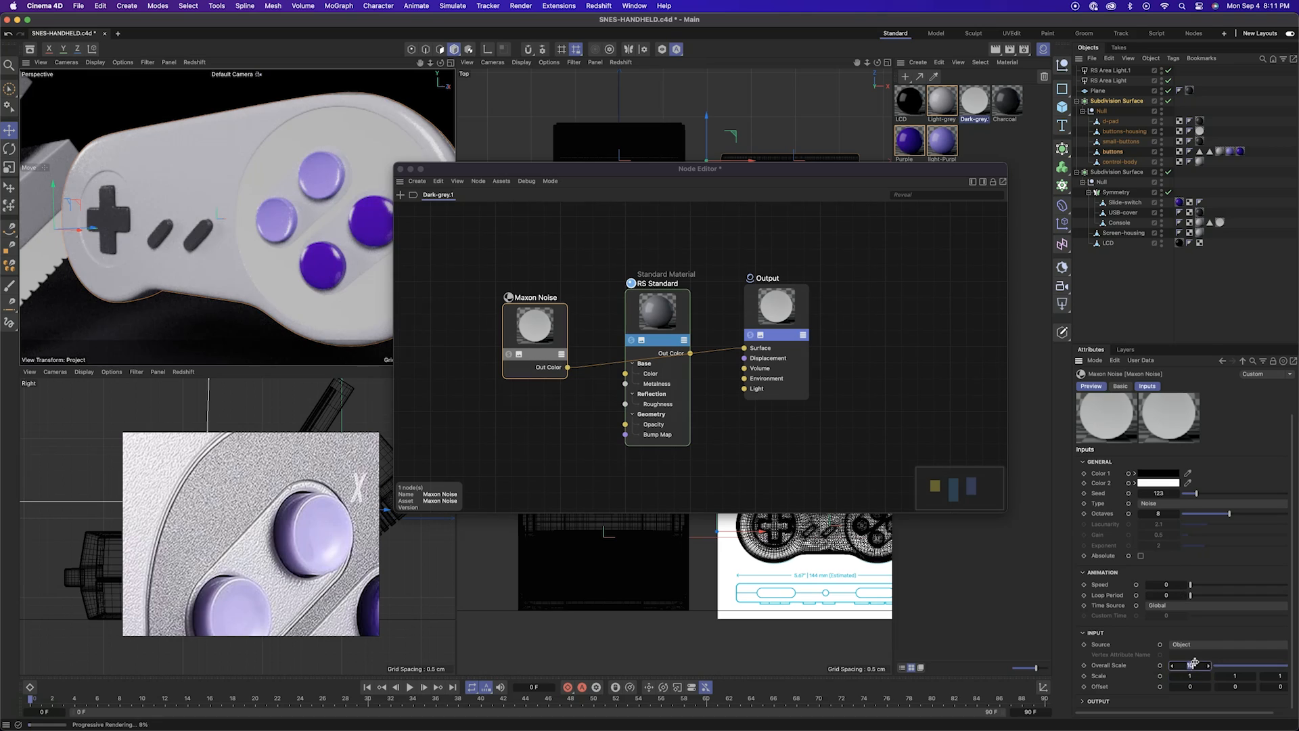
text(0.1)
key(Tab)
double_click(1193, 665)
text(0.01)
key(Tab)
Fine-tune the Maxon Noise's Overall Scale with 0.001, 0.003 and 0.002, checking the grain on the controller
double_click(1193, 665)
text(0.001)
scroll(298, 190, up, 5)
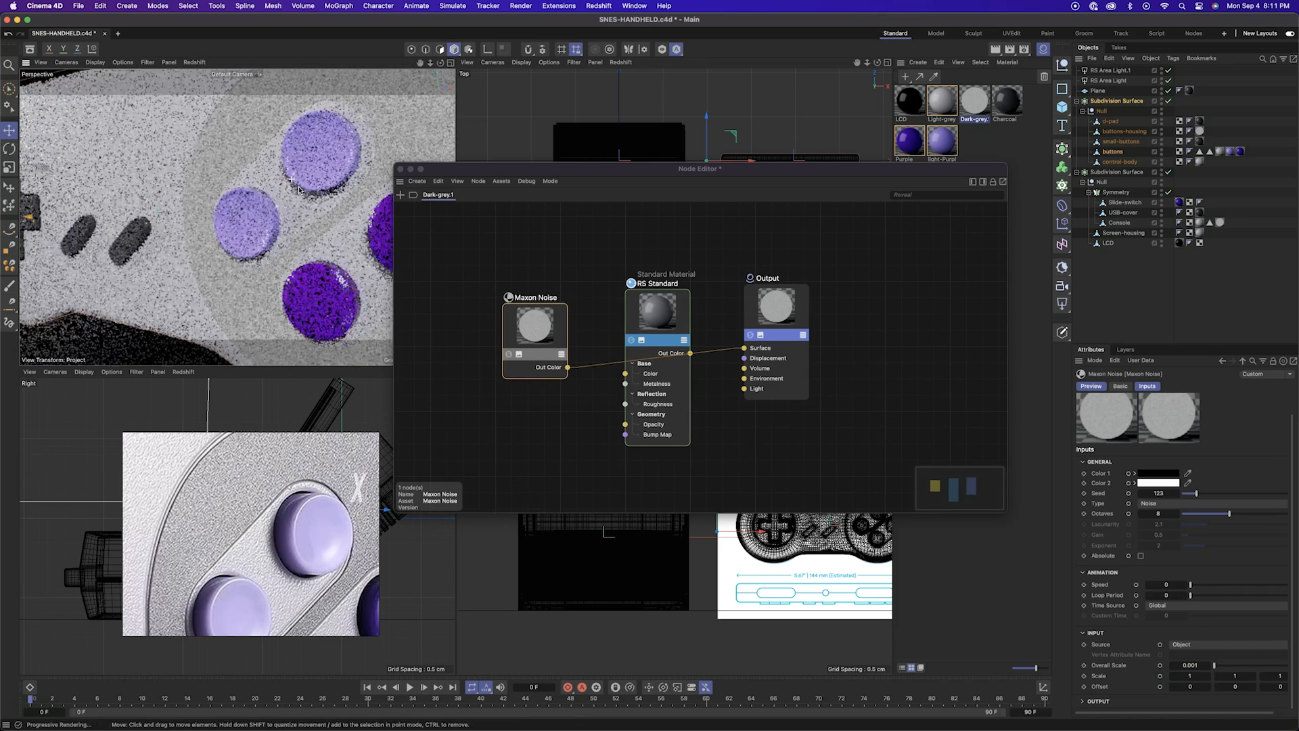
alt+middle_drag(299, 190, 272, 220)
key(BackSpace)
text(3)
scroll(301, 248, down, 4)
scroll(301, 249, up, 2)
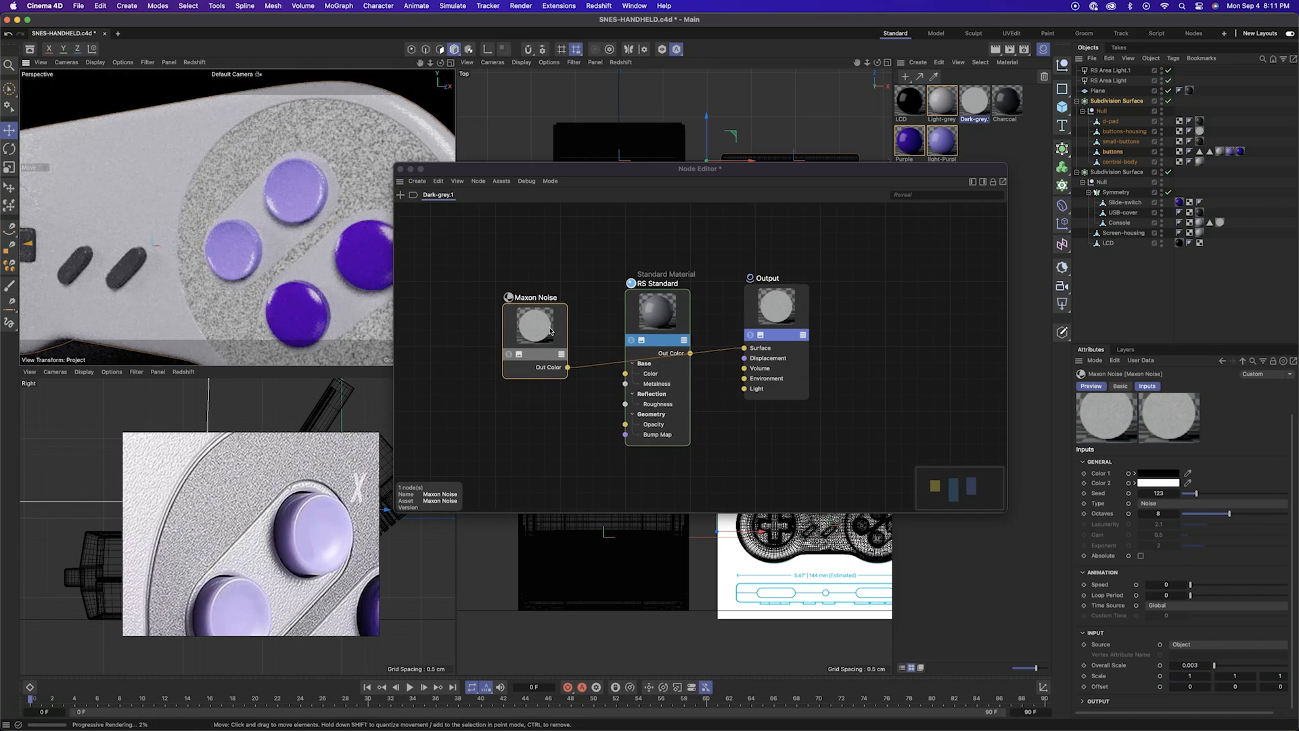
text(2)
key(Tab)
Find the Bump Map node in the node assets and add it to the Dark-grey material's graph
double_click(452, 228)
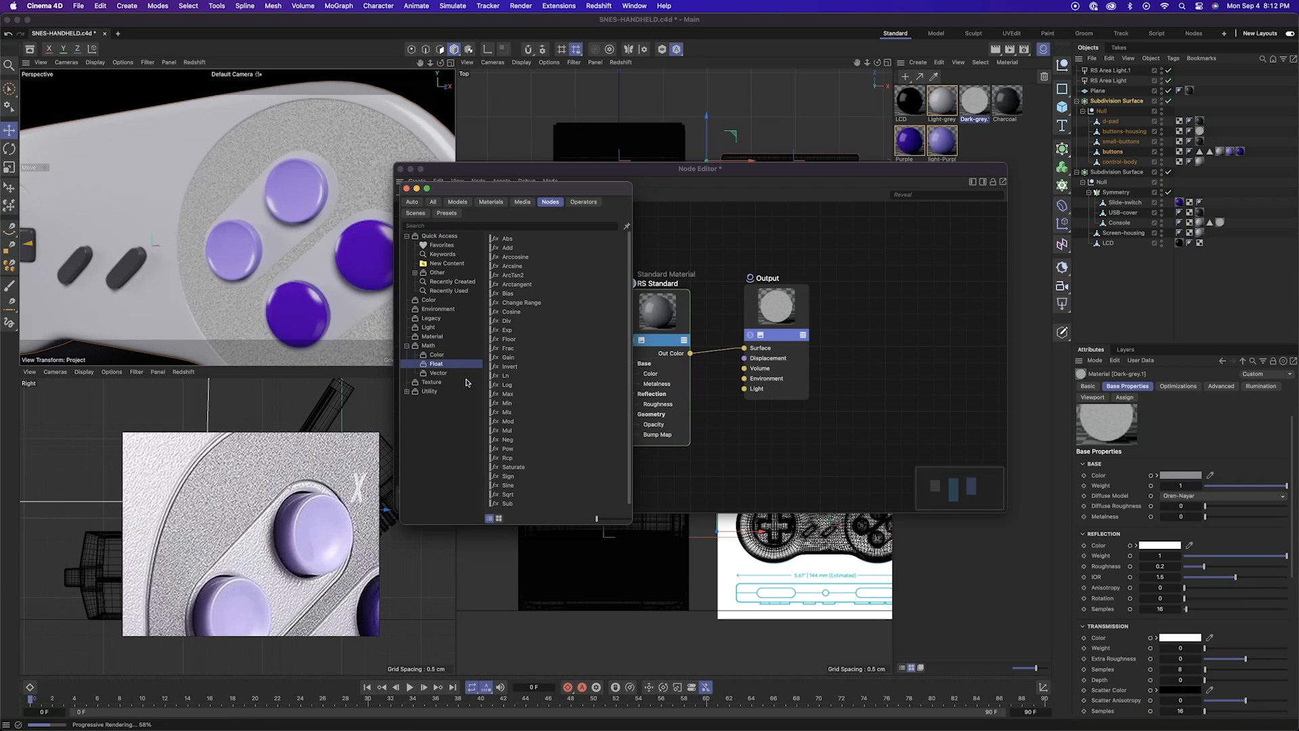
click(460, 226)
text(noisbump)
drag(462, 188, 296, 189)
double_click(289, 247)
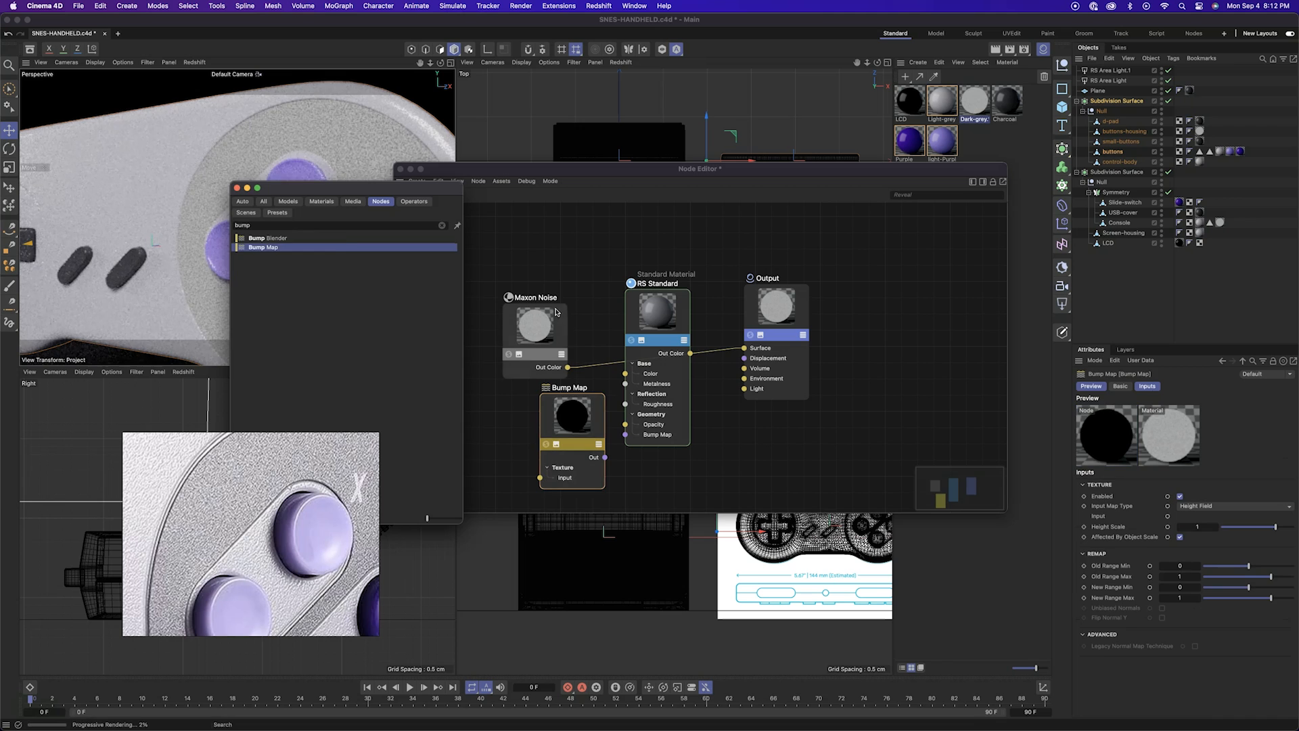
Connect Maxon Noise to the Bump Map input, Bump Map to RS Standard's Bump Map, and RS Standard to the Output's Surface
drag(520, 367, 540, 478)
click(509, 308)
drag(586, 406, 575, 397)
drag(691, 354, 745, 348)
drag(670, 313, 693, 308)
drag(450, 169, 524, 177)
drag(660, 406, 674, 386)
Try a Bump Map Height Scale of 0.1 with the Object-Space Normal input map type
drag(1209, 527, 1190, 527)
drag(650, 399, 654, 391)
click(194, 62)
click(215, 92)
click(1211, 508)
click(1222, 468)
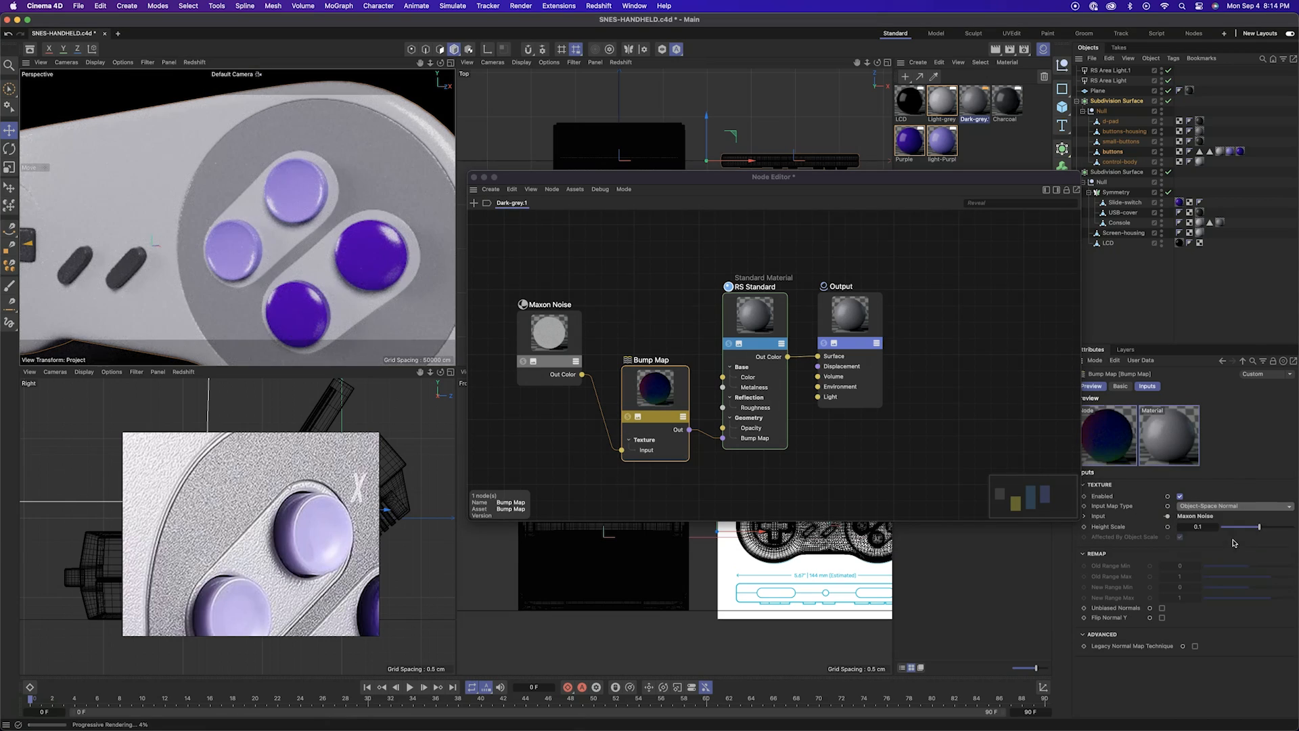
Set the Bump Map's Input Map Type to Height Field and its Height Scale to 0.02
click(1267, 506)
click(1268, 513)
double_click(1200, 527)
text(0.02)
key(Return)
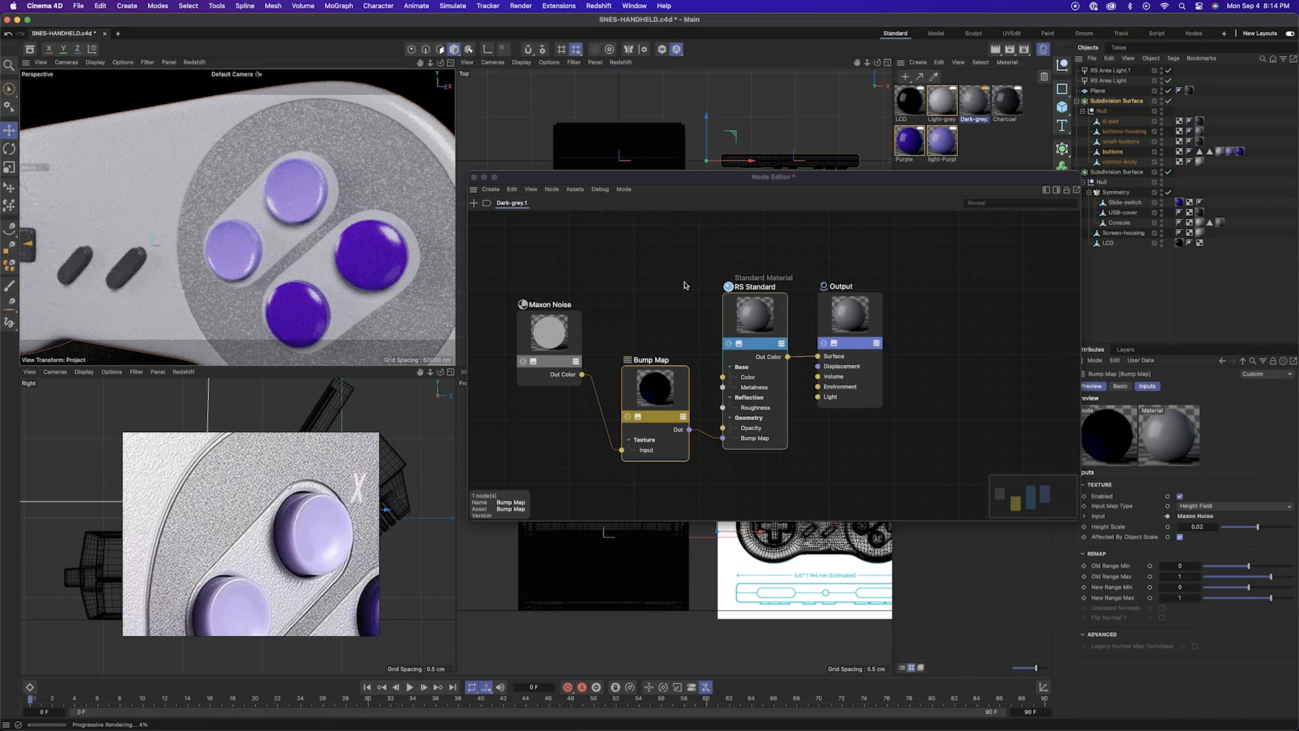
Try Bump Map Height Scale values of 0.2, 0.001 and 0.005 while viewing the buttons at an angle
alt+drag(352, 285, 243, 252)
double_click(1198, 527)
text(0.2)
key(Return)
double_click(1198, 527)
text(0.001)
key(Return)
double_click(1196, 526)
text(0.005)
key(Return)
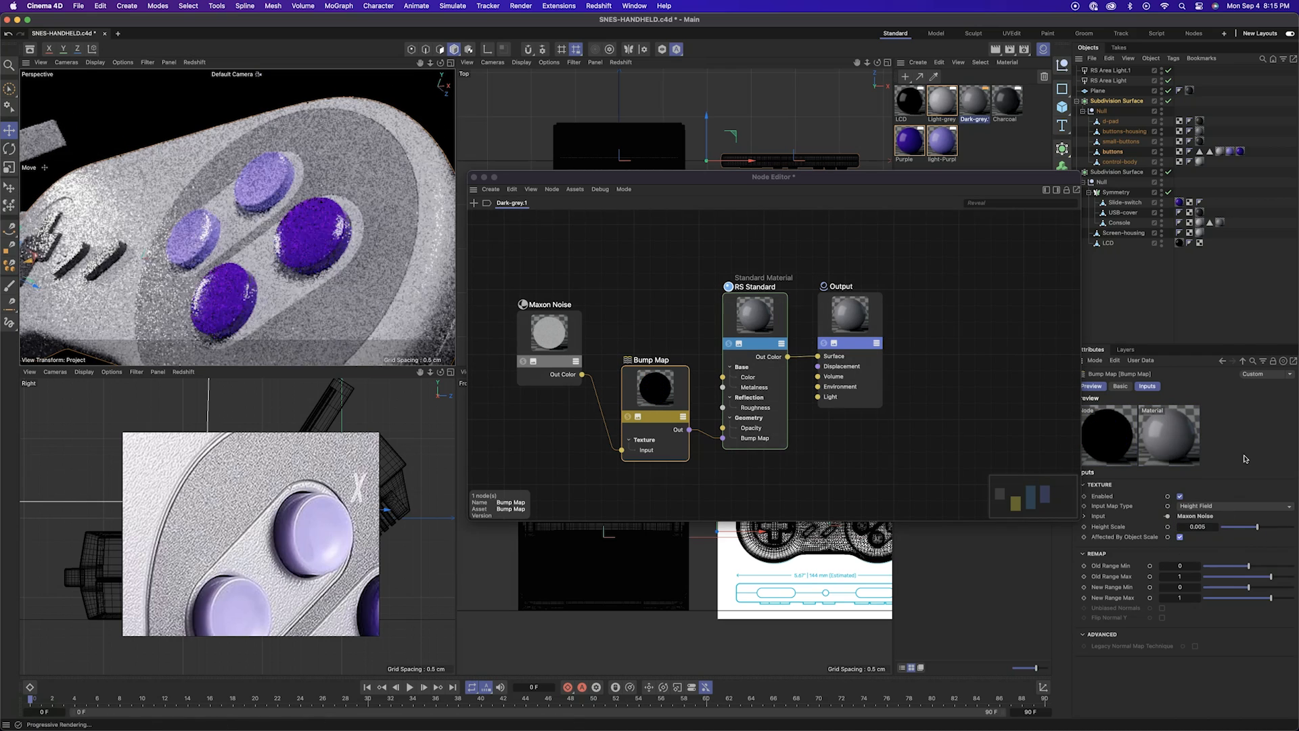
Set the Dark-grey Bump Map's Height Scale to 0.01 and check the grain across the whole controller
key(BackSpace)
key(BackSpace)
text(1)
key(Return)
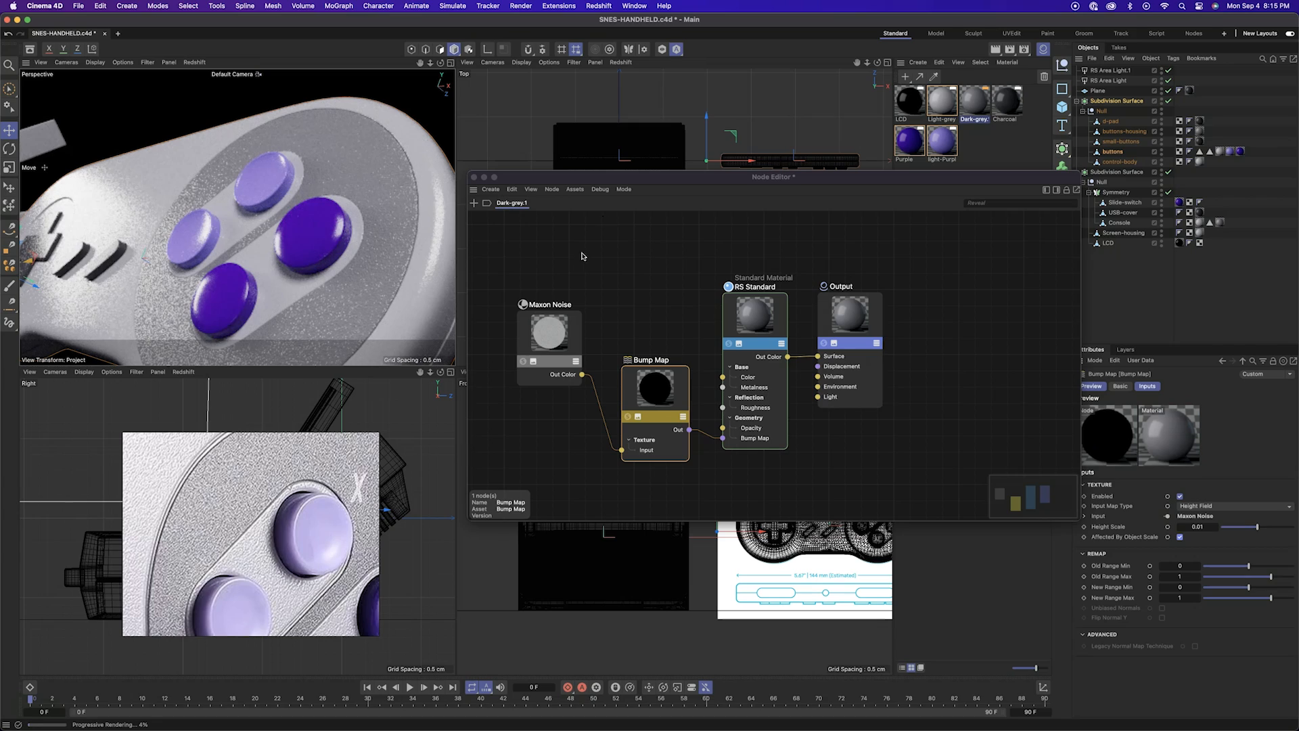
scroll(407, 241, down, 5)
alt+drag(408, 241, 440, 289)
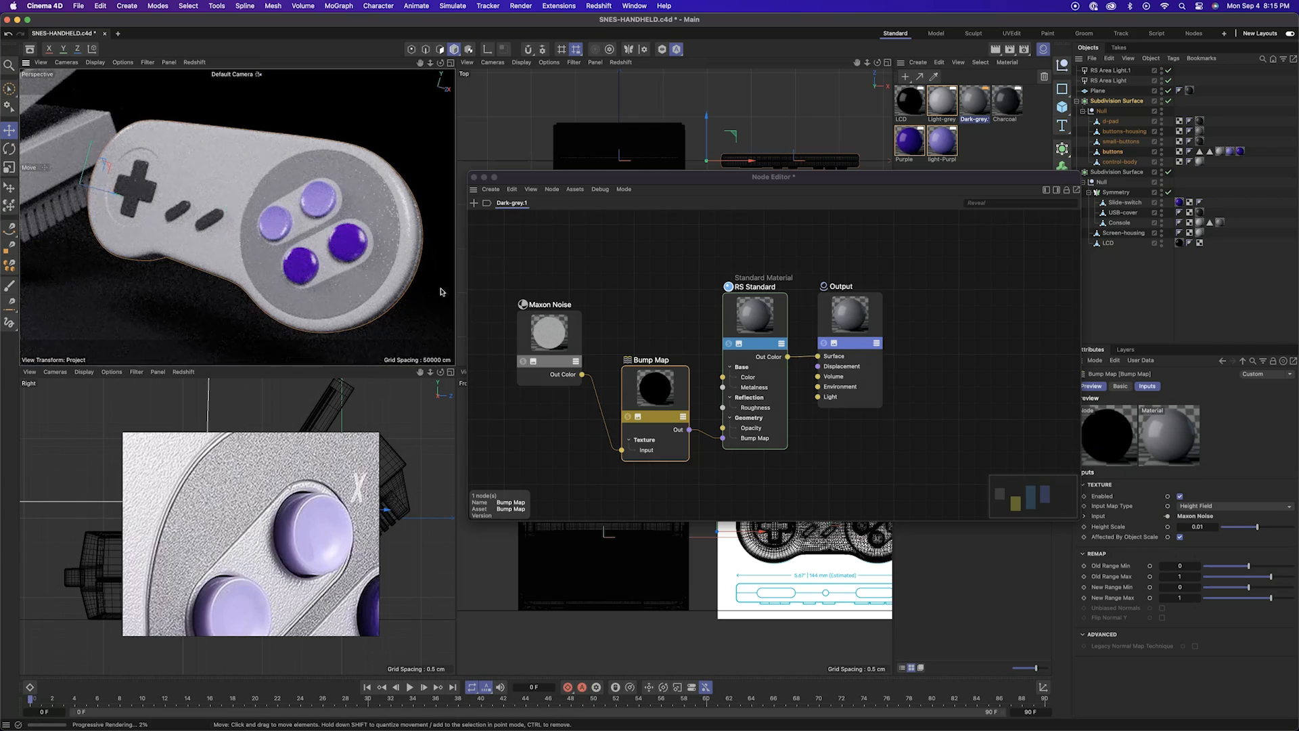
scroll(428, 263, up, 5)
scroll(428, 262, down, 5)
Set the Dark-grey Maxon Noise's Overall Scale to 0.003 and check it on the controller beside the console
click(561, 338)
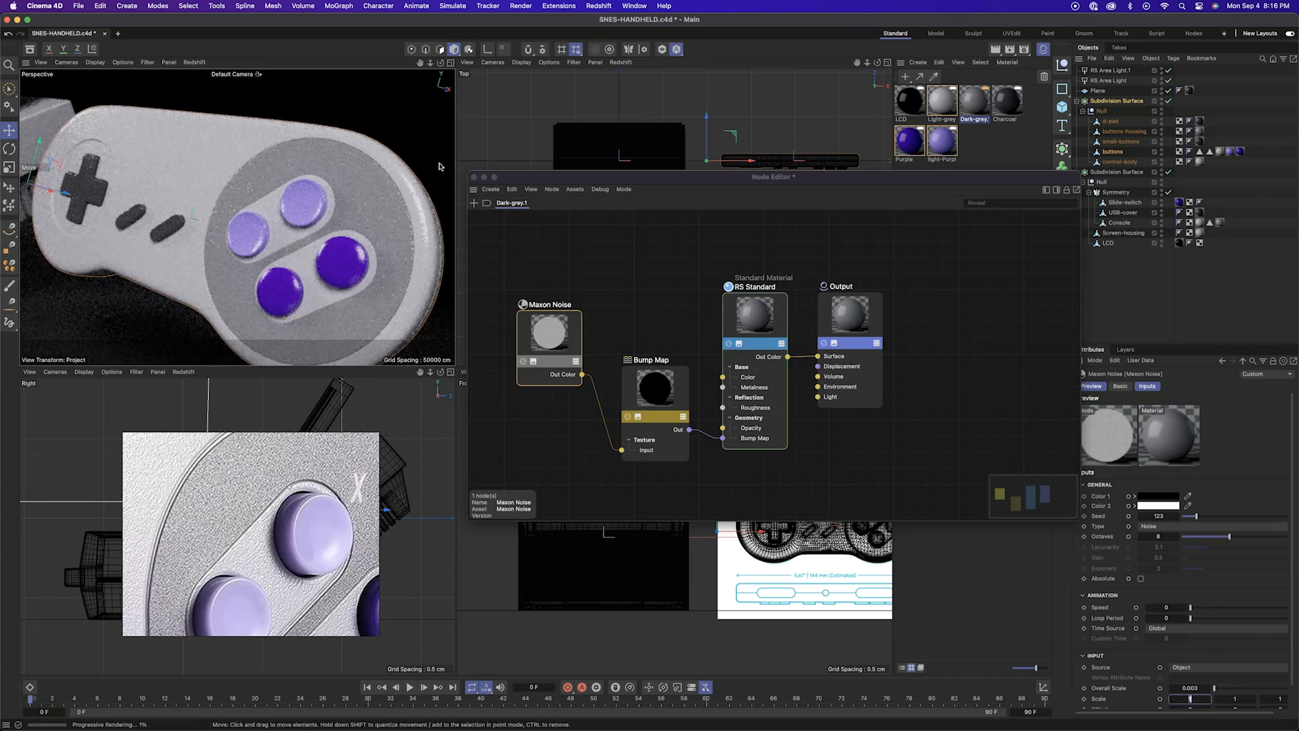
scroll(379, 282, up, 3)
scroll(376, 319, down, 8)
click(359, 266)
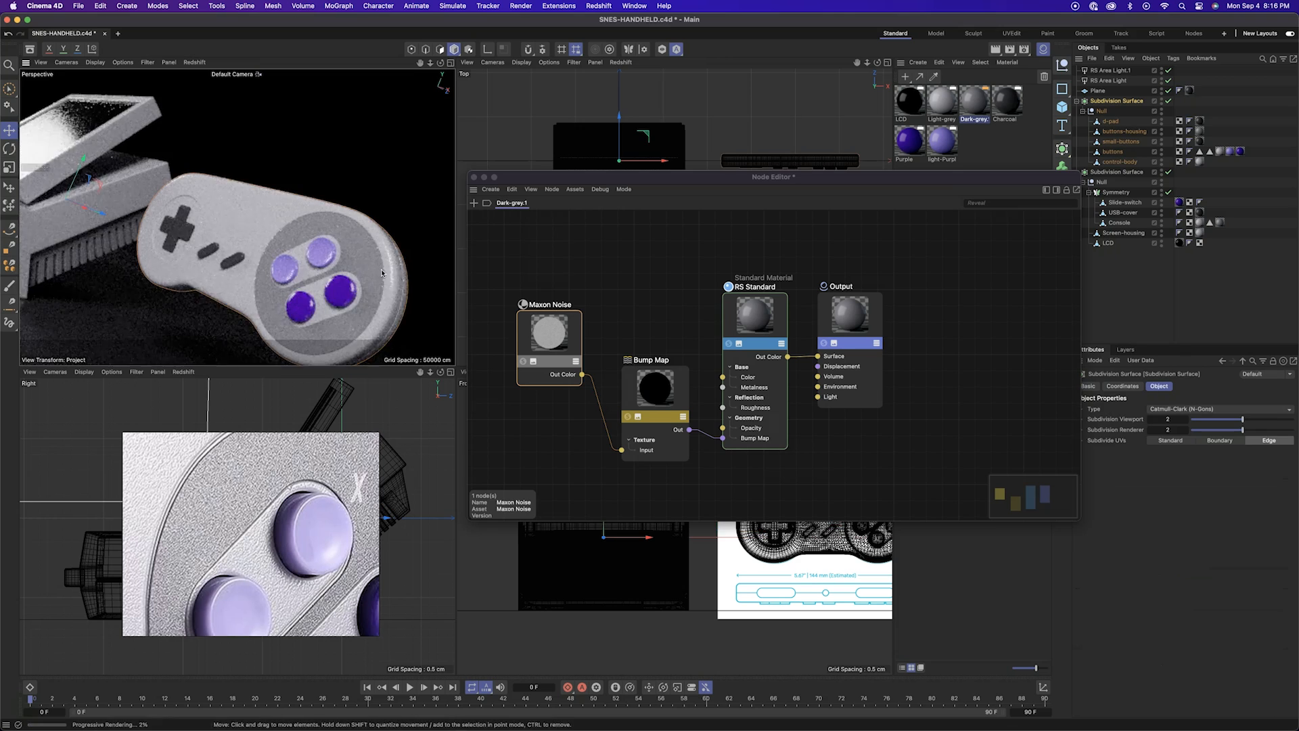
Set the Dark-grey RS Standard's reflection Roughness to 0.3 and IOR to 1.2
scroll(362, 263, up, 4)
click(754, 323)
scroll(1218, 609, down, 3)
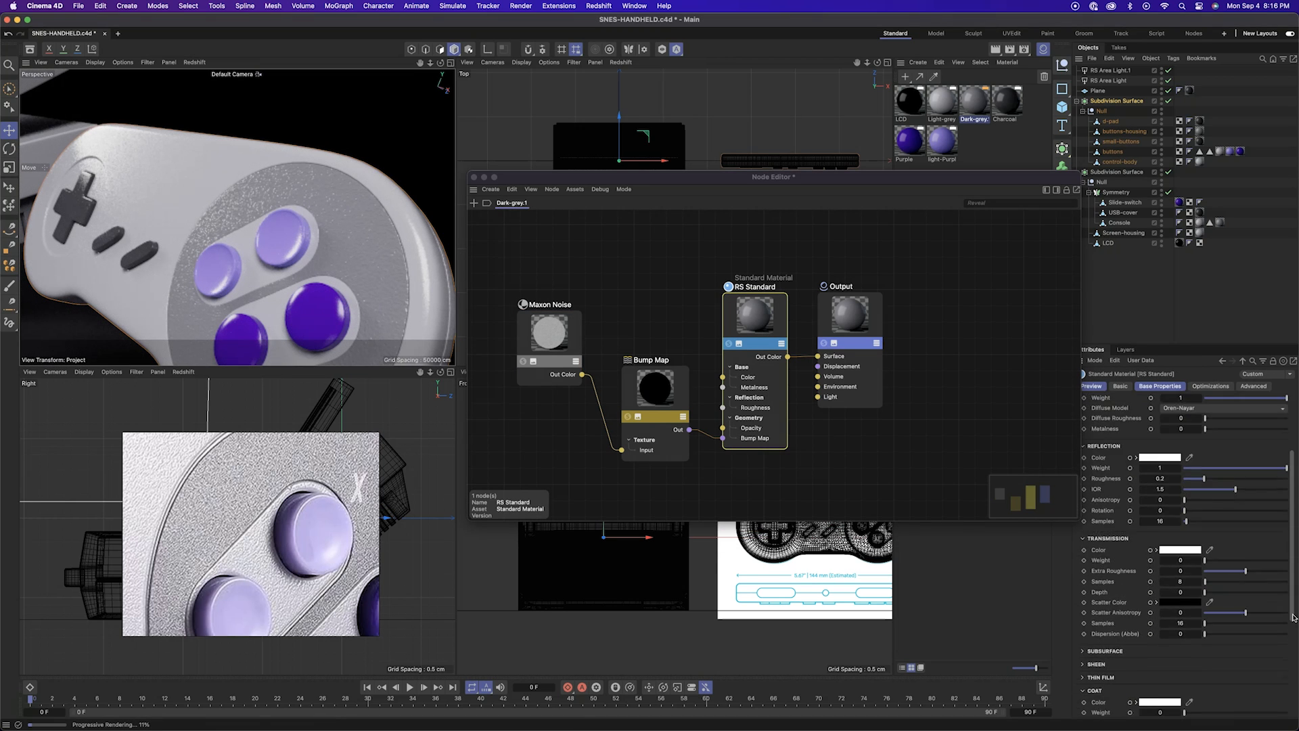
click(1161, 539)
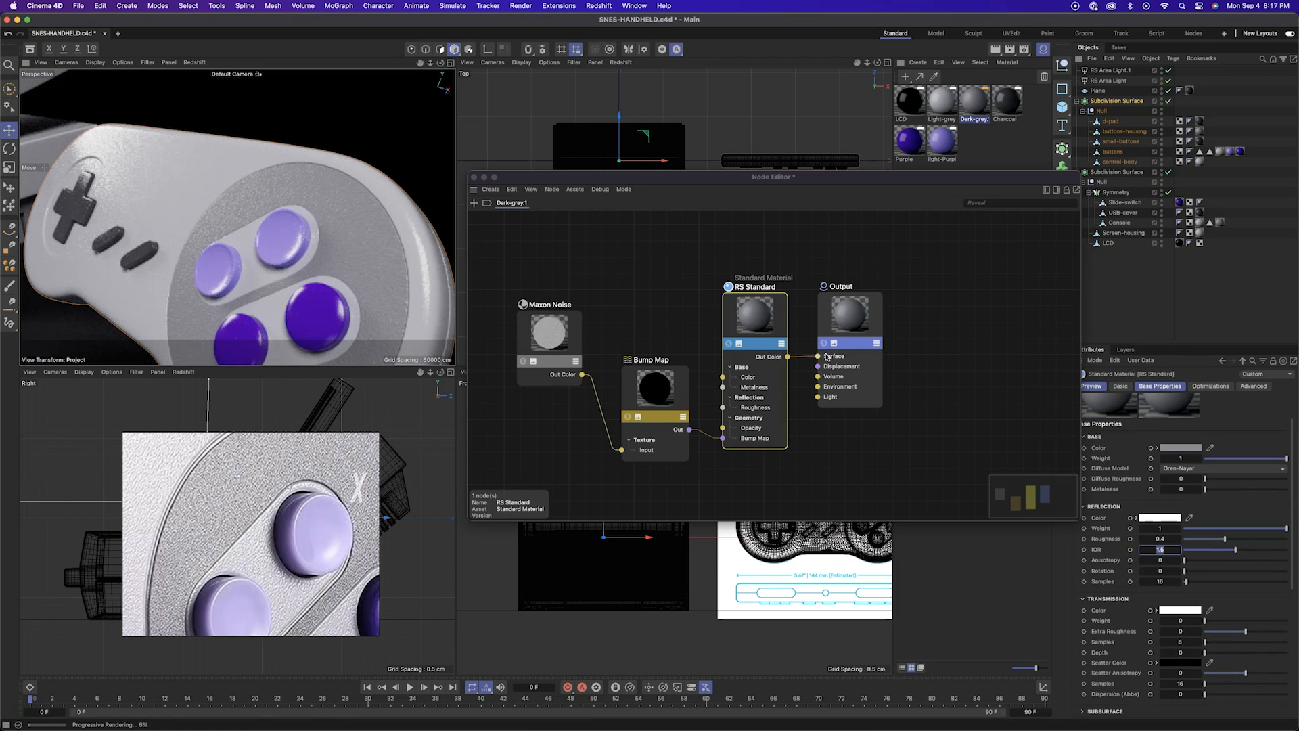
text(1.2)
key(Tab)
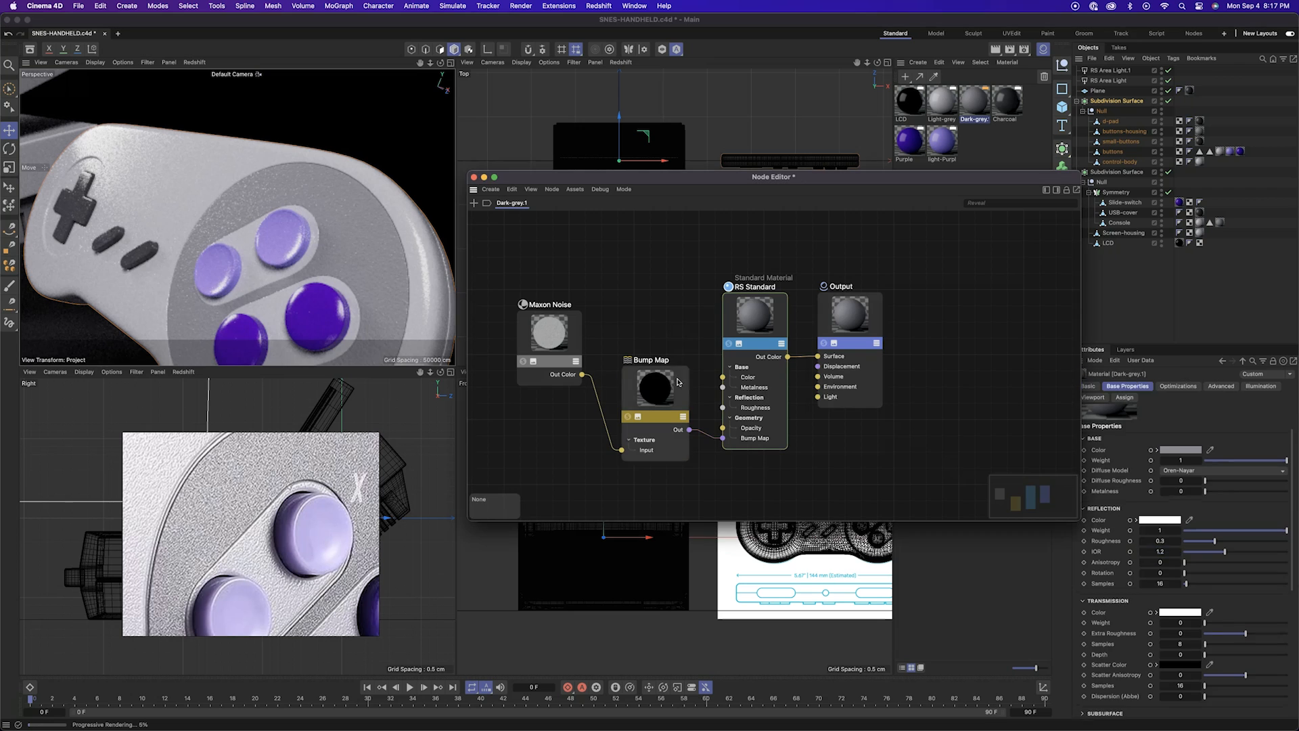
Open the Light-grey material's RS Standard and set its reflection Roughness to 0.3 and IOR to 1.2
click(942, 101)
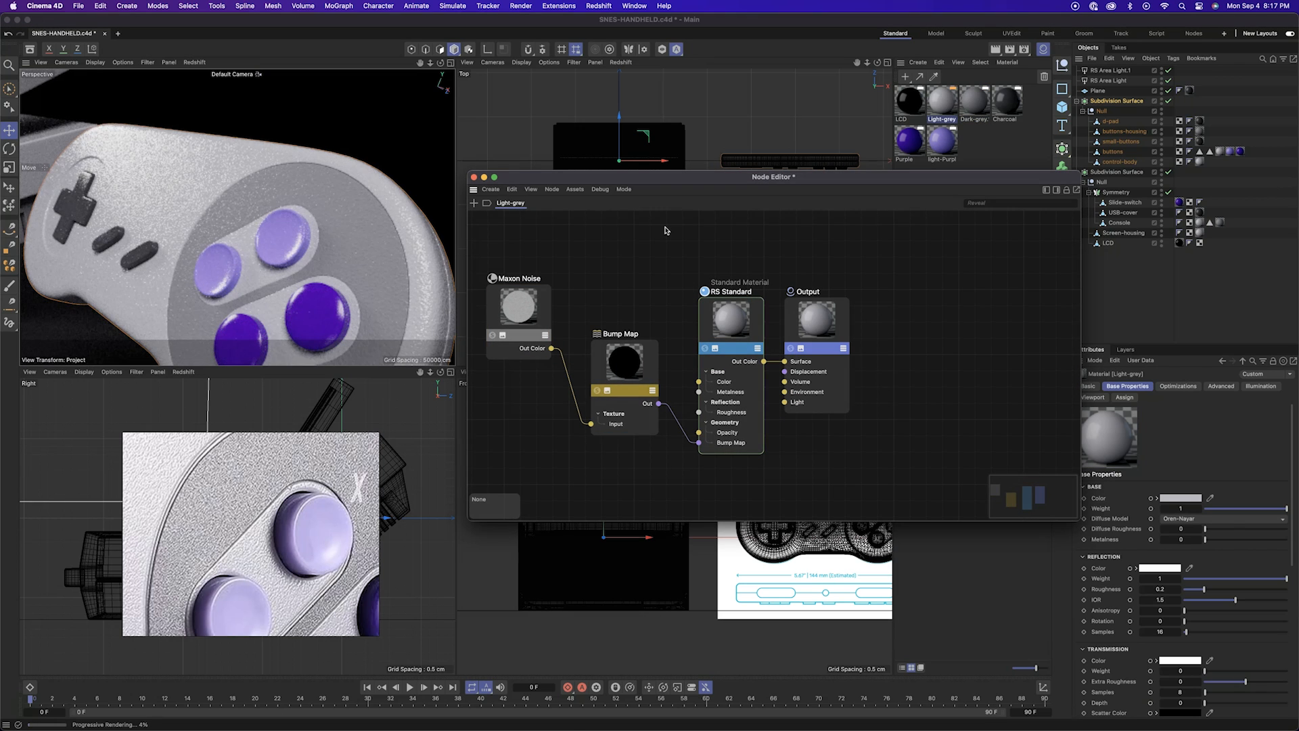
click(733, 347)
click(1172, 588)
text(.)
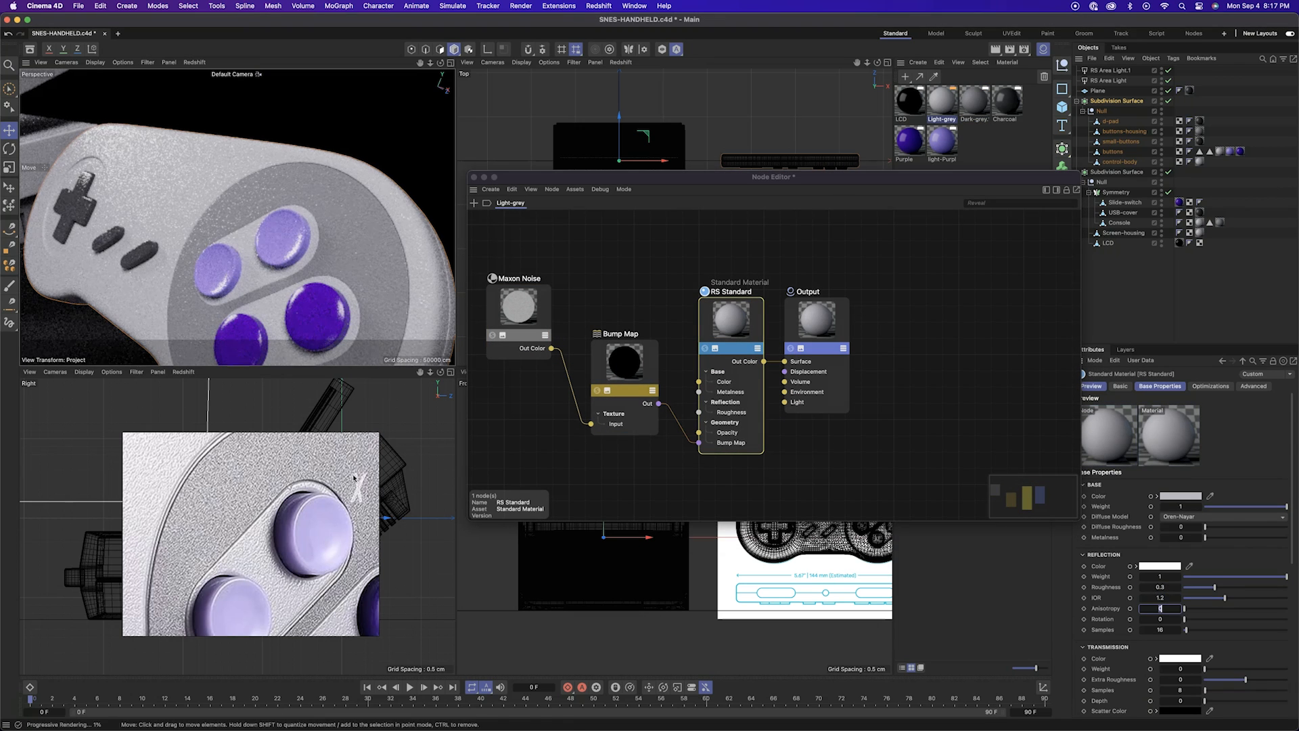
Inspect the back of the console and set the Light-grey Maxon Noise's Overall Scale to 0.002
alt+right_drag(274, 237, 182, 237)
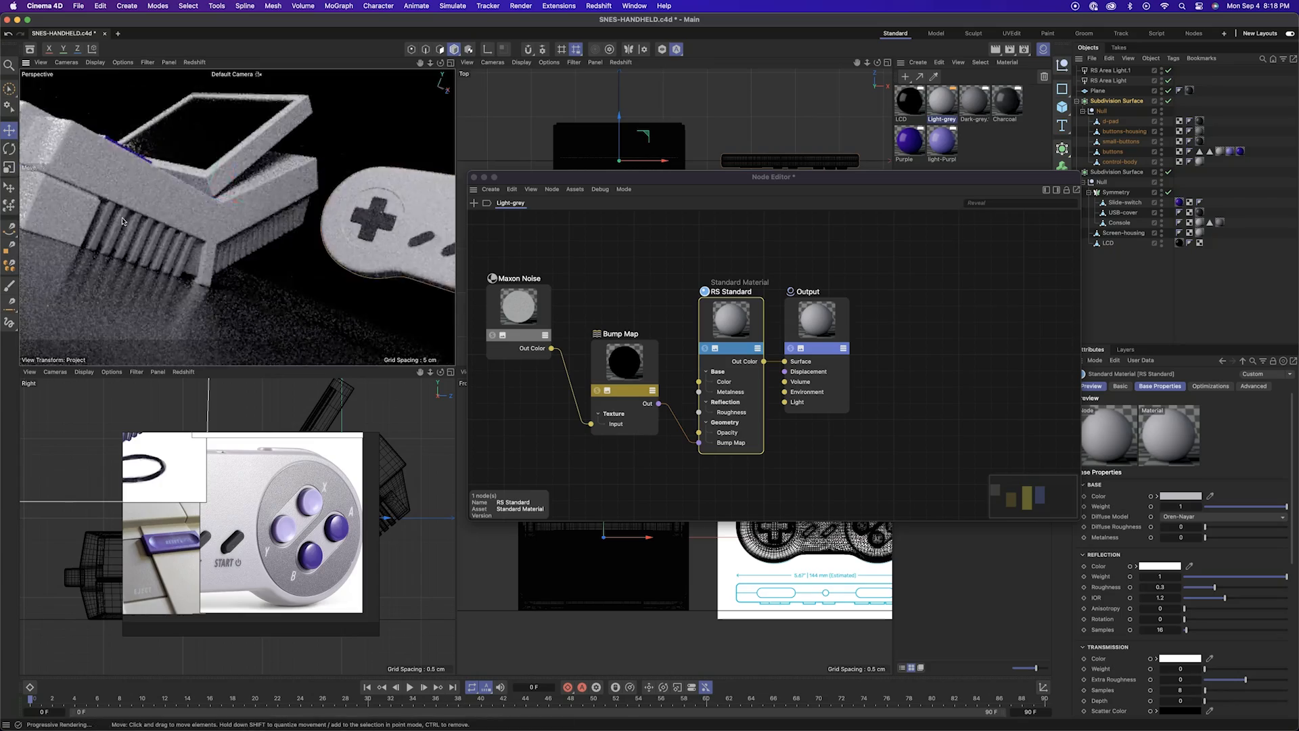
alt+drag(183, 237, 160, 206)
alt+middle_drag(160, 206, 209, 295)
alt+right_drag(209, 296, 334, 228)
alt+drag(334, 228, 173, 266)
alt+right_drag(174, 266, 237, 229)
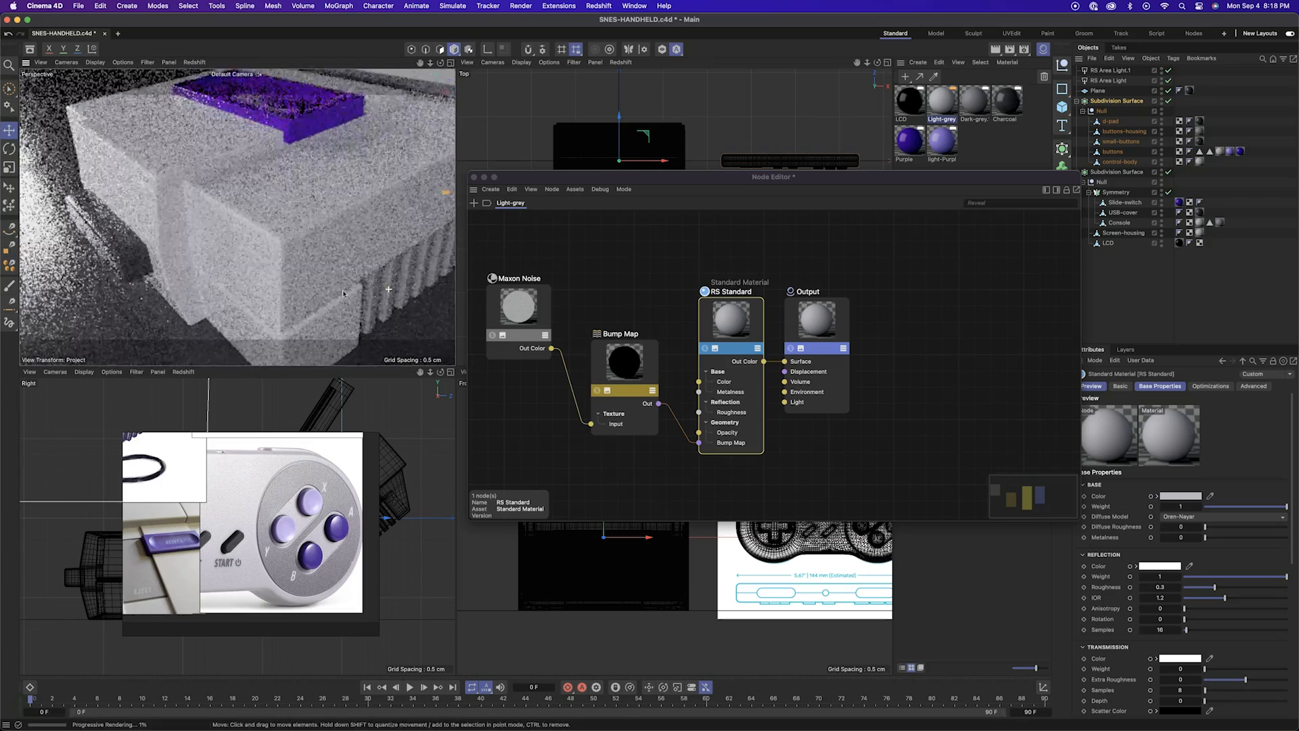
click(539, 318)
click(1199, 687)
key(BackSpace)
text(2)
key(Return)
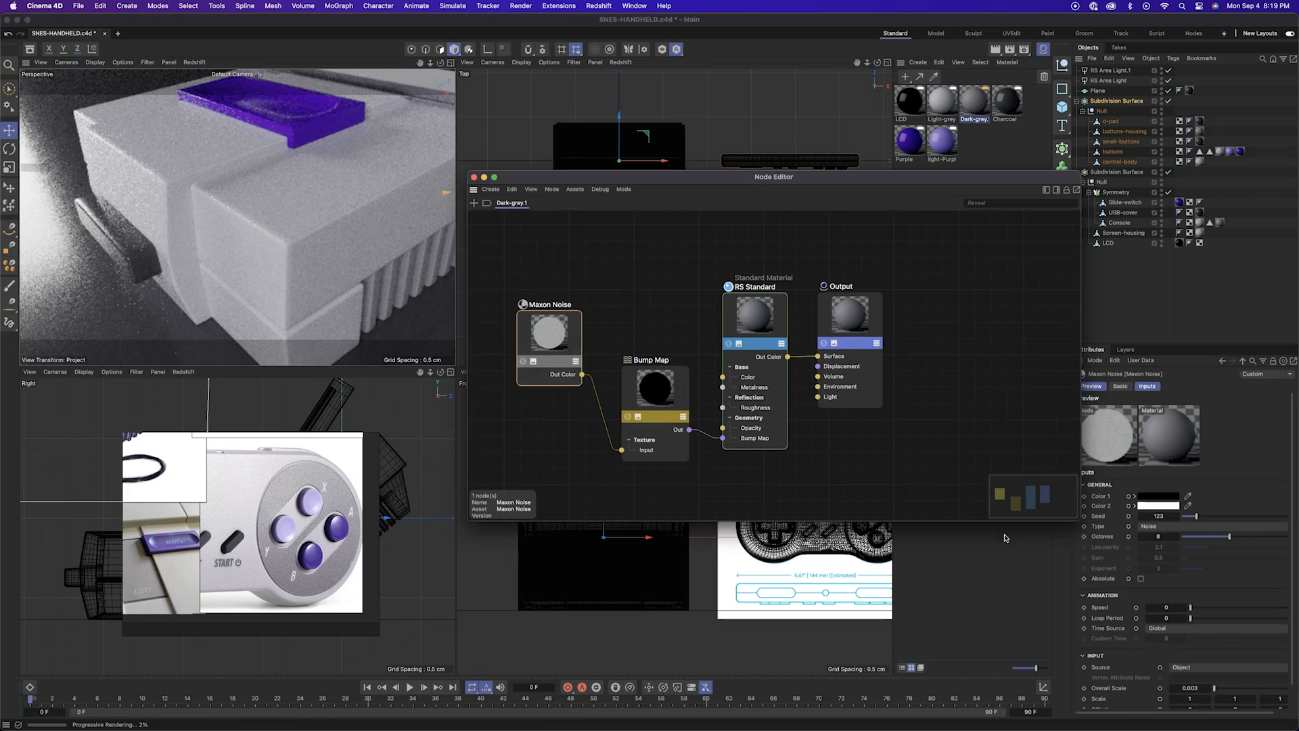
Set the Dark-grey Maxon Noise's Overall Scale to 0.002
click(1200, 688)
key(BackSpace)
text(2)
key(Return)
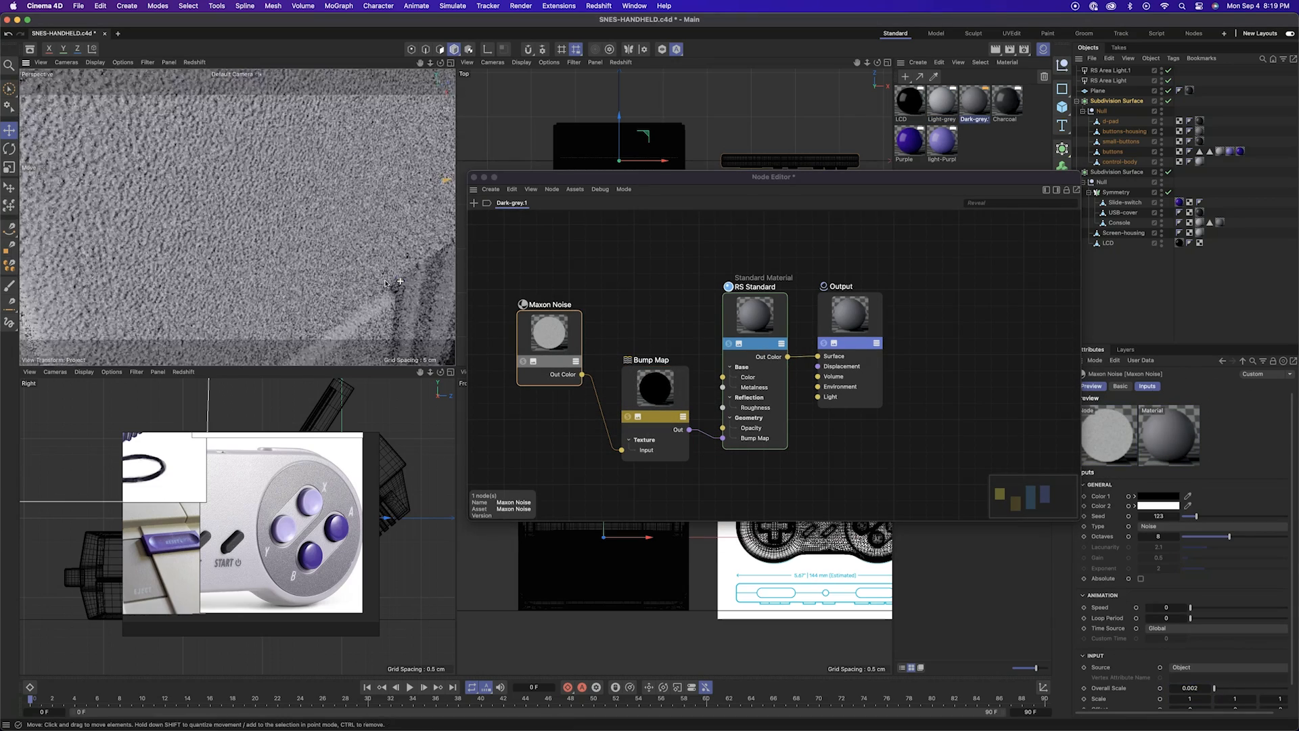
Inspect a console corner up close and turn off Affected By Object Scale on the Dark-grey Bump Map
alt+drag(386, 283, 634, 273)
click(994, 330)
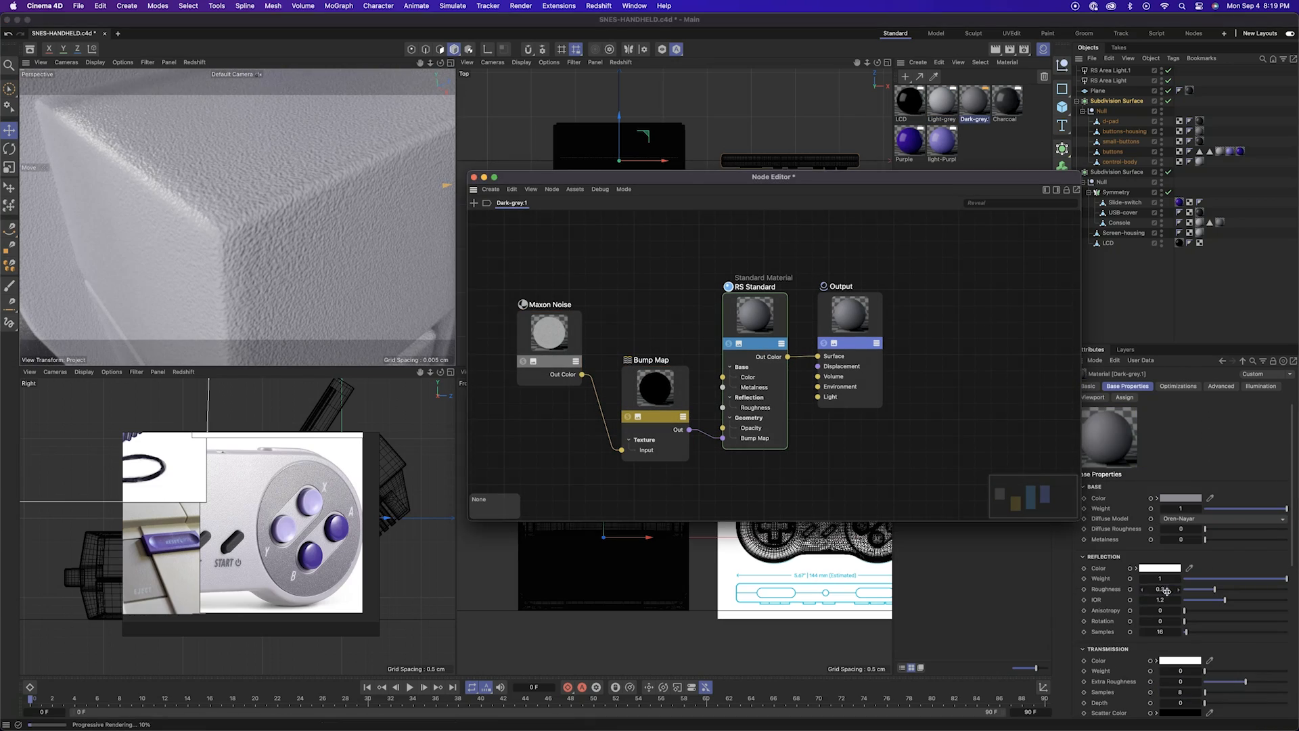
click(664, 377)
click(1209, 526)
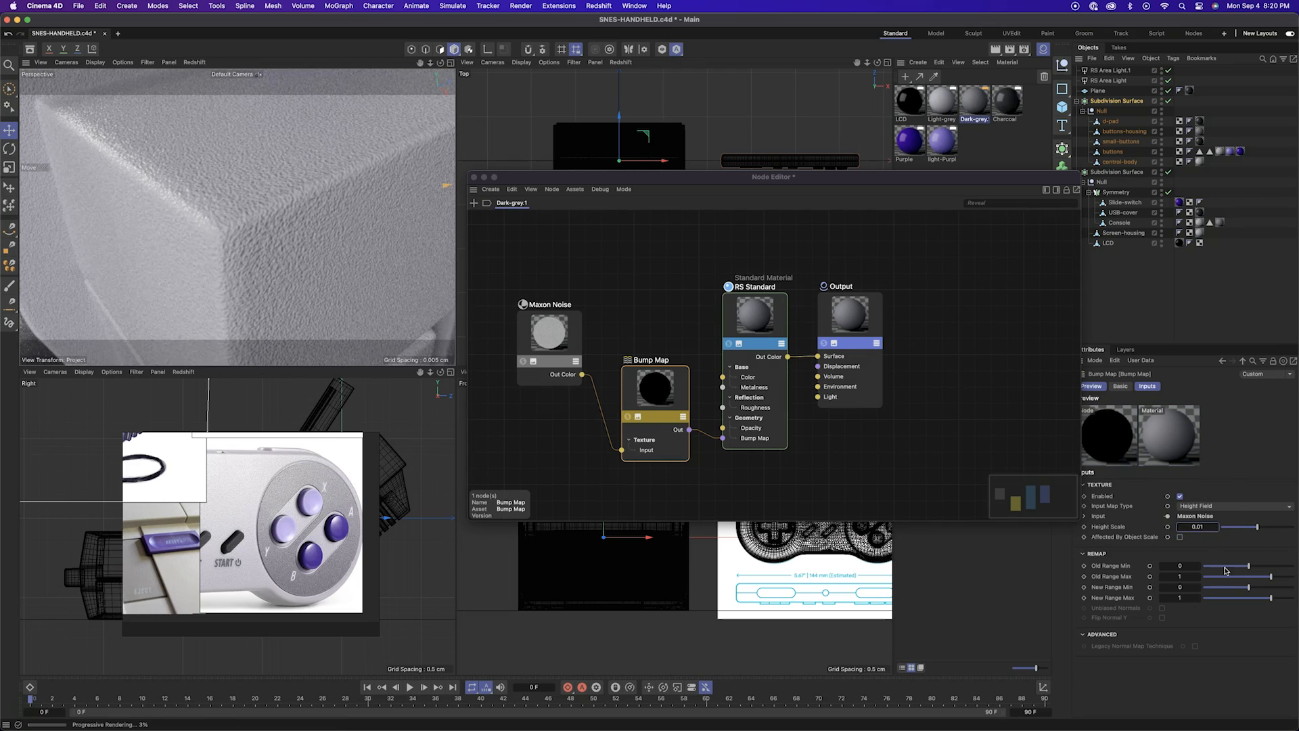
Select the Dark-grey Maxon Noise and look through its Output settings
drag(907, 176, 892, 182)
click(534, 339)
click(1098, 703)
scroll(1157, 627, down, 3)
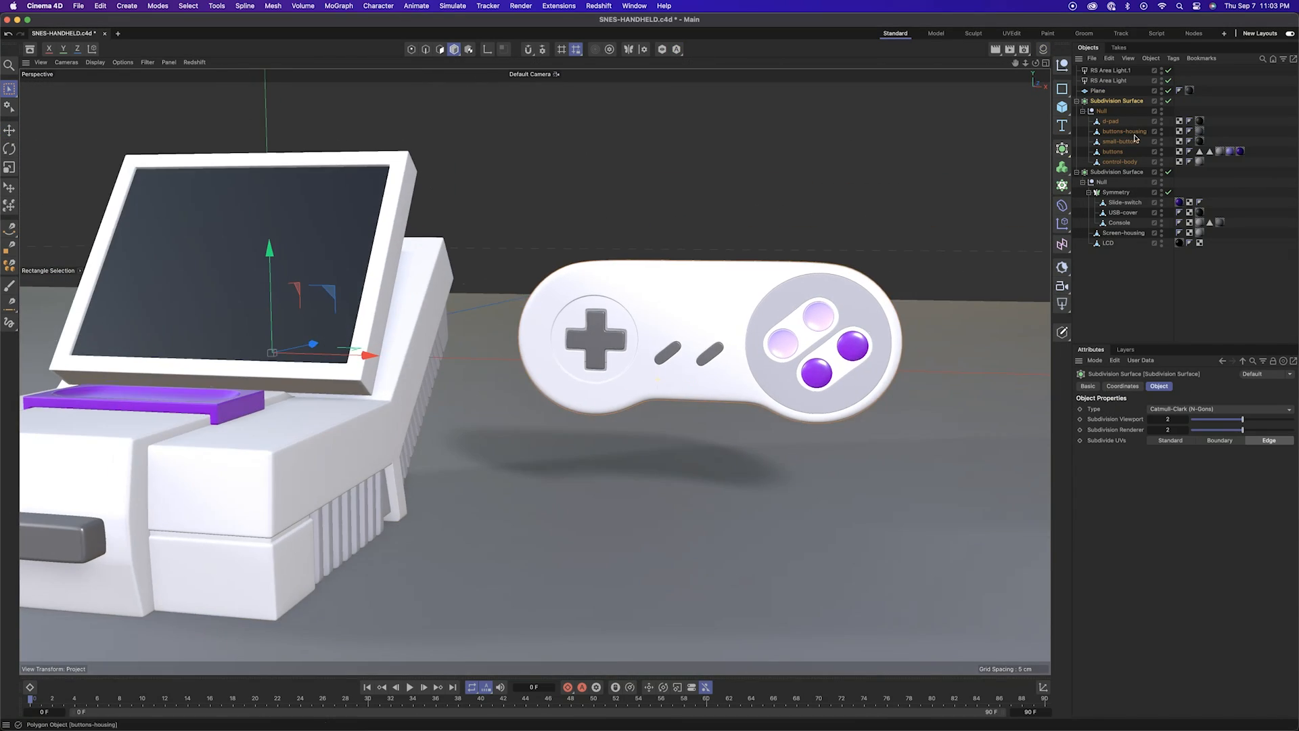
Hide the floor plane in the viewport and duplicate the Light-grey material
click(1162, 89)
click(1043, 50)
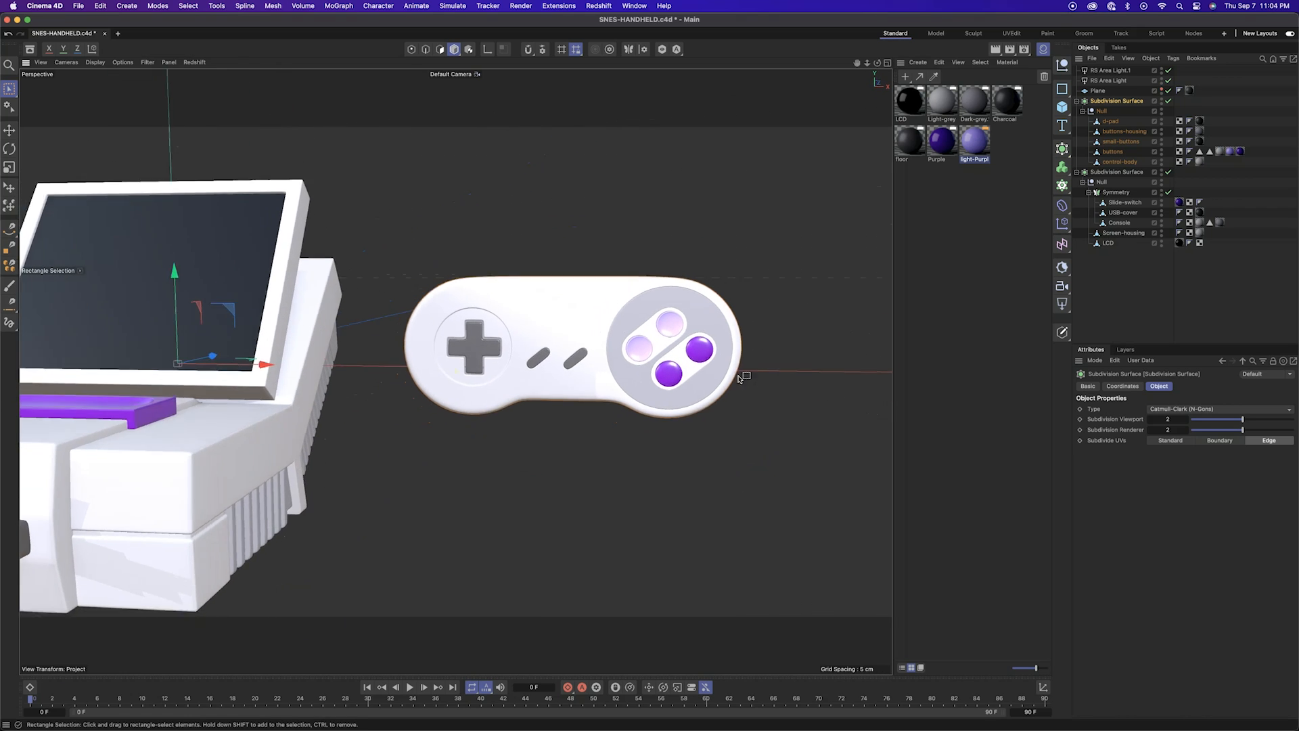
click(975, 108)
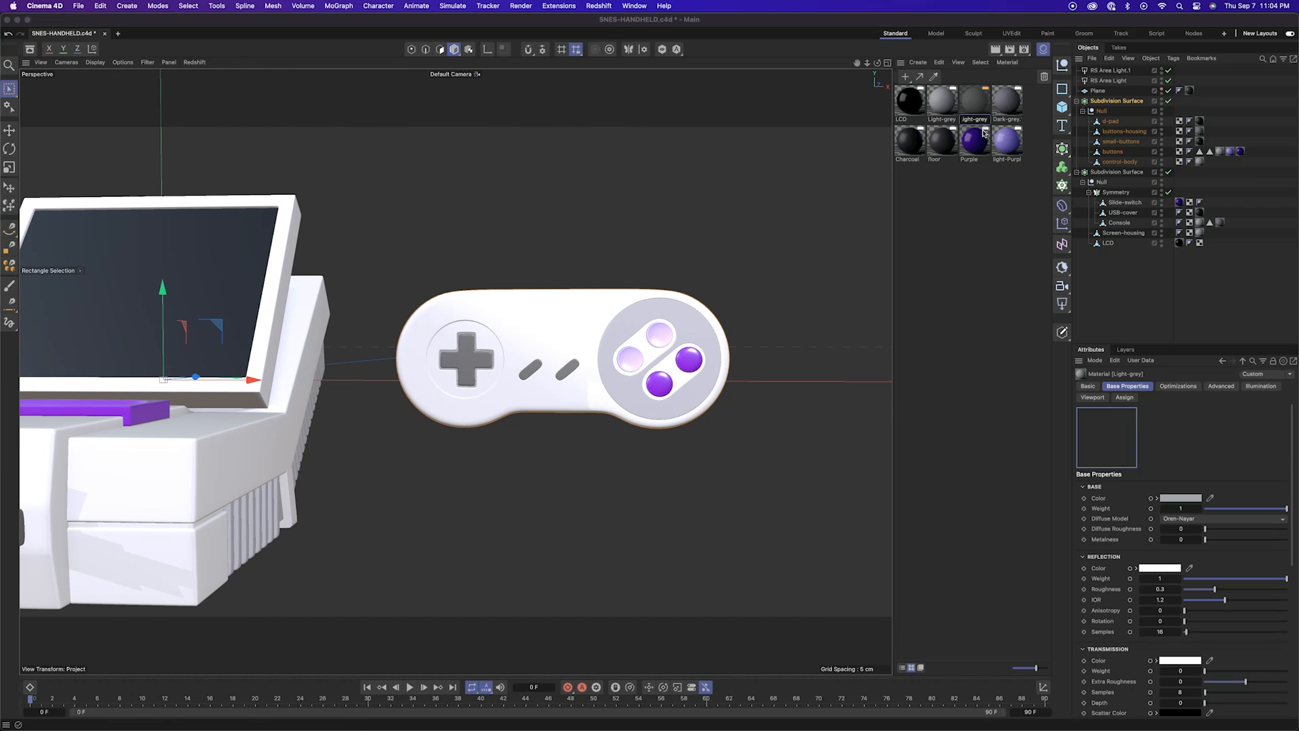
Name the duplicate material Light-grey-label, open its node graph and make room around its nodes
double_click(975, 102)
drag(986, 99, 904, 296)
click(781, 454)
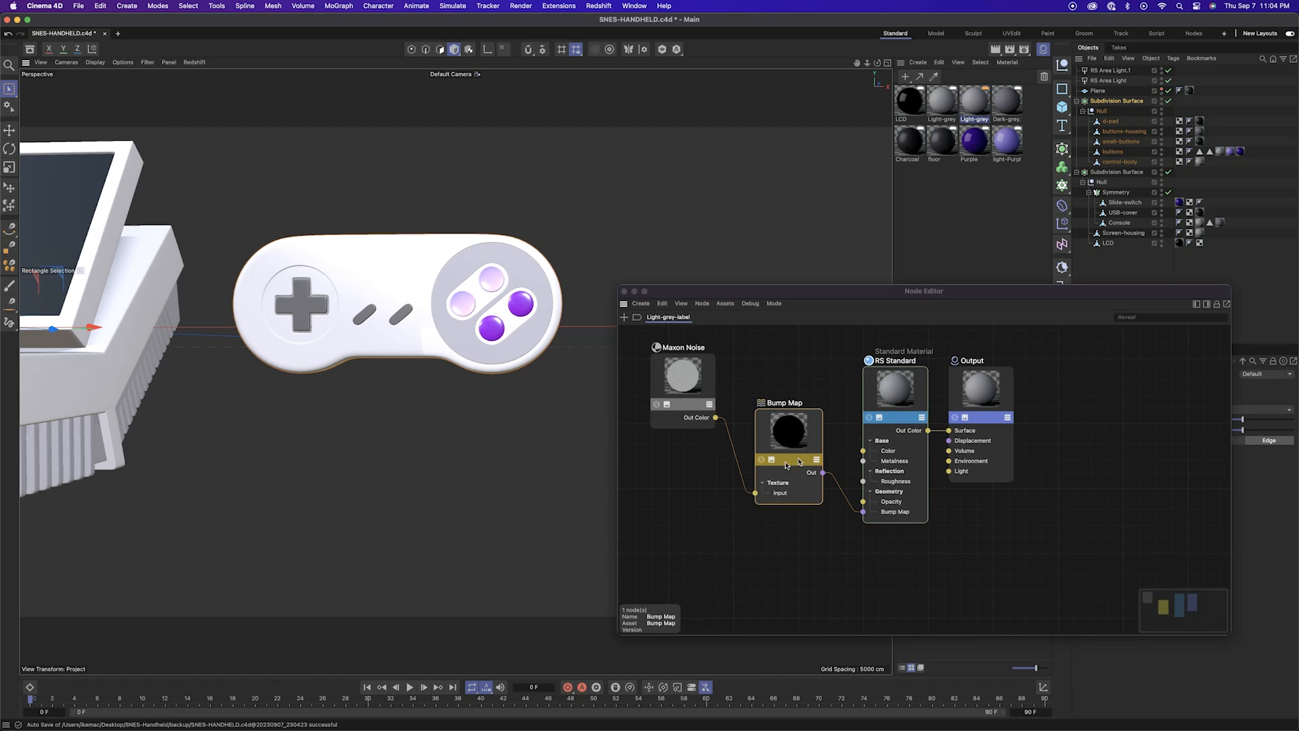
click(682, 482)
alt+middle_drag(682, 482, 739, 483)
Add a Texture node to the Light-grey-label graph and place it below the Maxon Noise
click(624, 318)
text(texture)
key(Return)
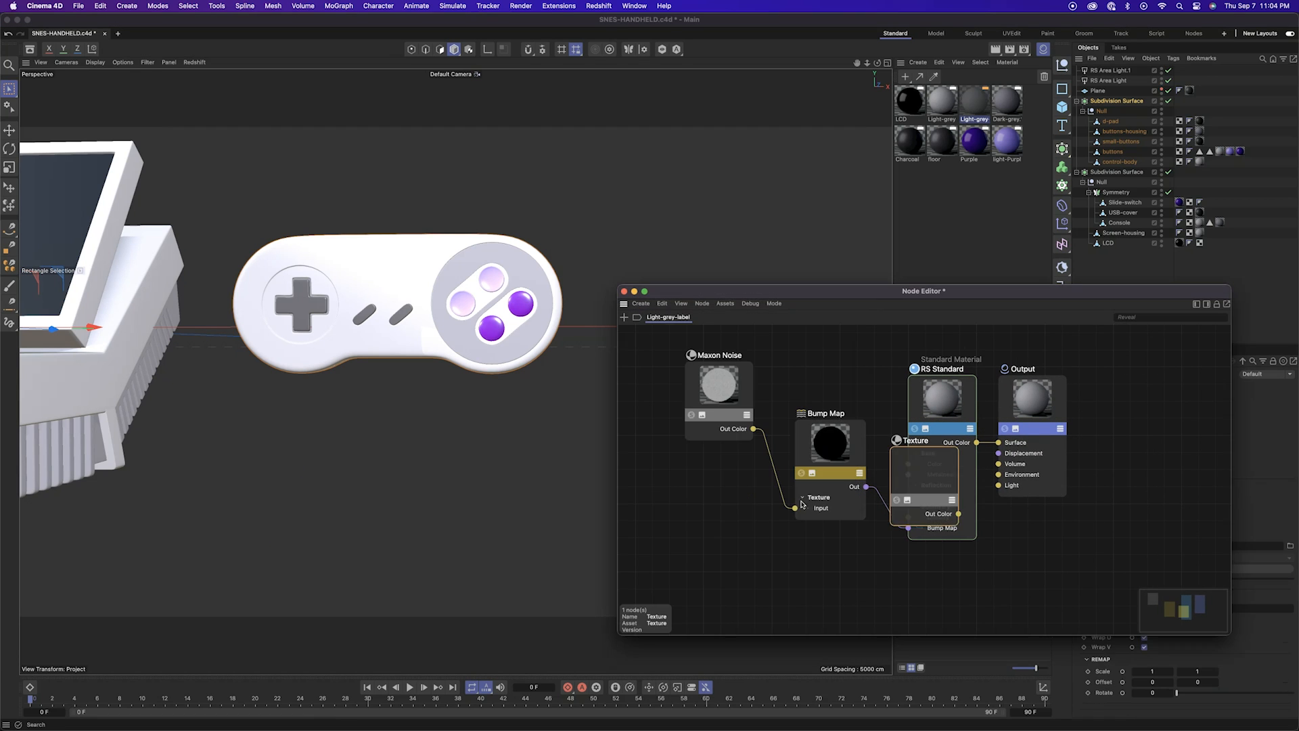
drag(925, 474, 705, 524)
drag(1008, 291, 871, 210)
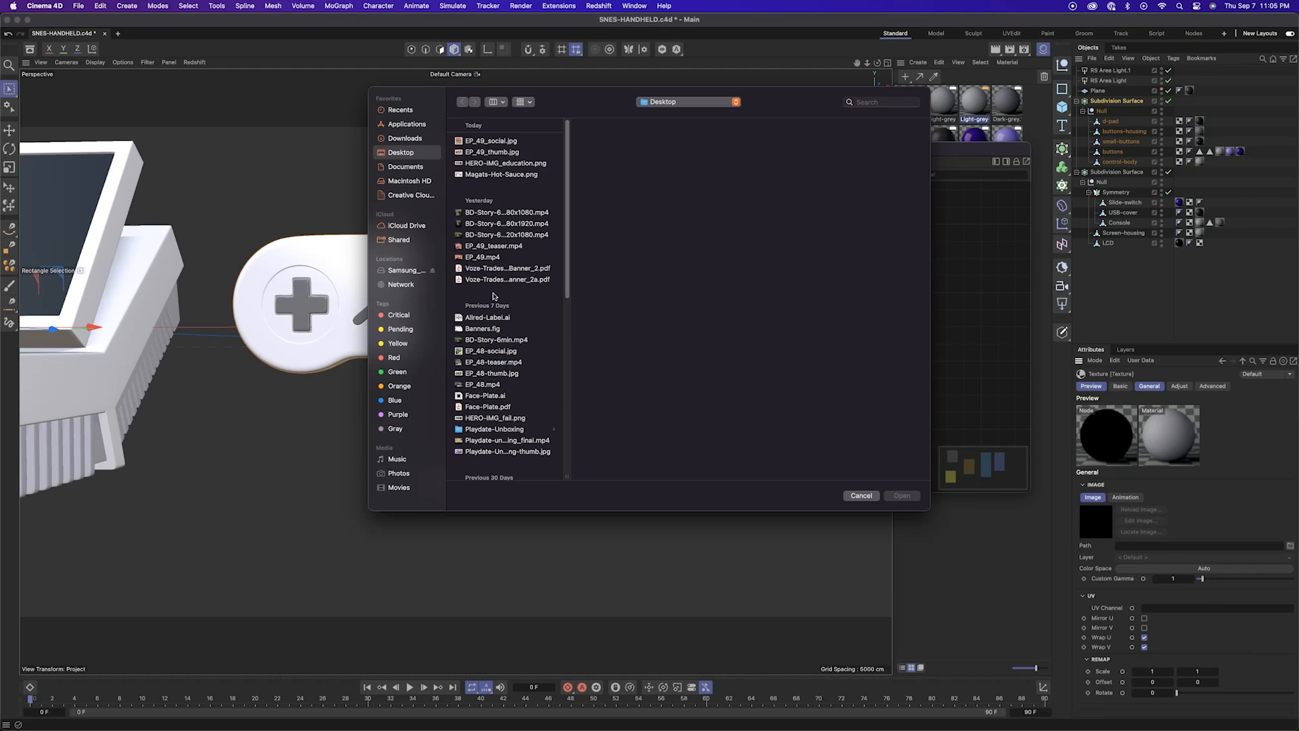
Load the label image from the SNES-Handheld folder into the Texture node and connect it to RS Standard's Color
click(630, 218)
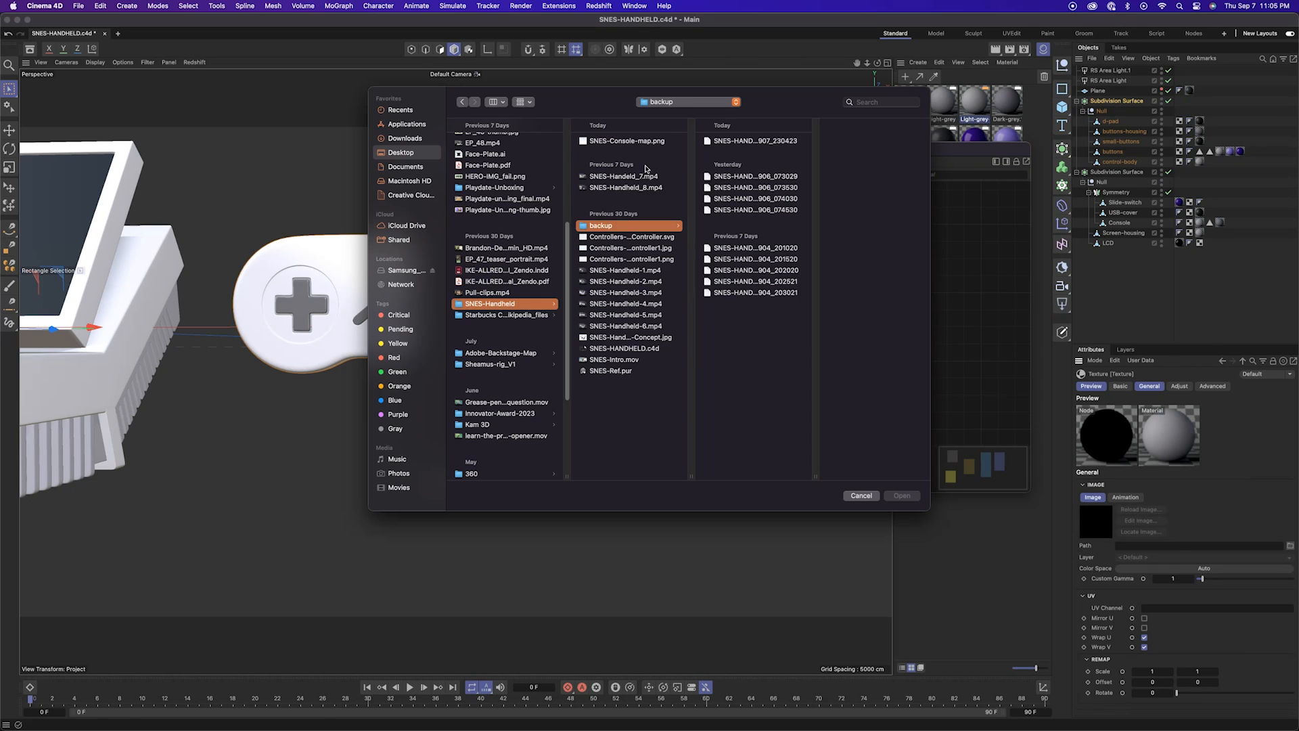
double_click(724, 203)
drag(629, 302, 638, 391)
drag(518, 254, 545, 441)
drag(507, 384, 569, 265)
drag(677, 149, 618, 210)
Apply the Light-grey-label material to the control-body and set its tag's projection to Flat
click(1116, 162)
drag(1114, 165, 1116, 163)
drag(798, 209, 961, 366)
click(1205, 430)
click(1178, 463)
scroll(599, 279, down, 4)
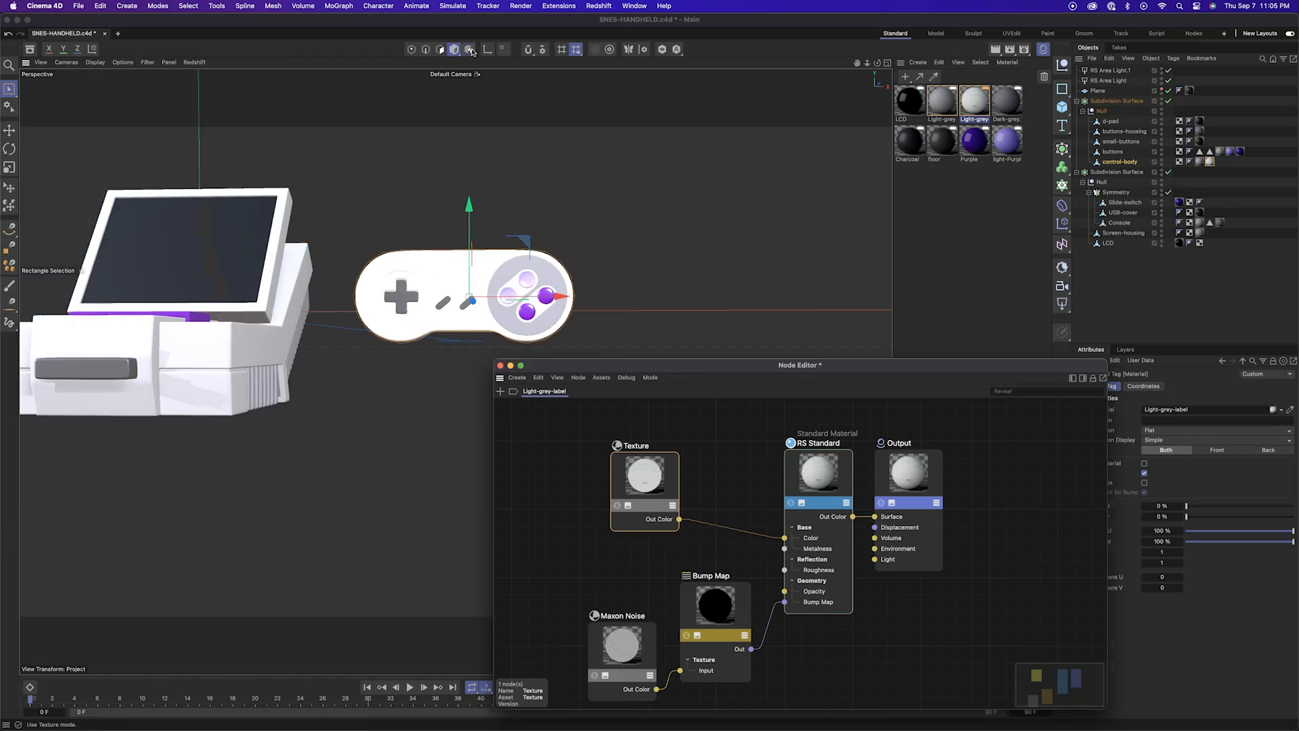
Switch to Texture mode and scale the flat projection down towards the controller's size
click(471, 51)
scroll(409, 221, down, 3)
middle_click(409, 221)
middle_click(409, 220)
scroll(409, 221, down, 5)
scroll(474, 223, up, 10)
scroll(625, 189, down, 10)
key(t)
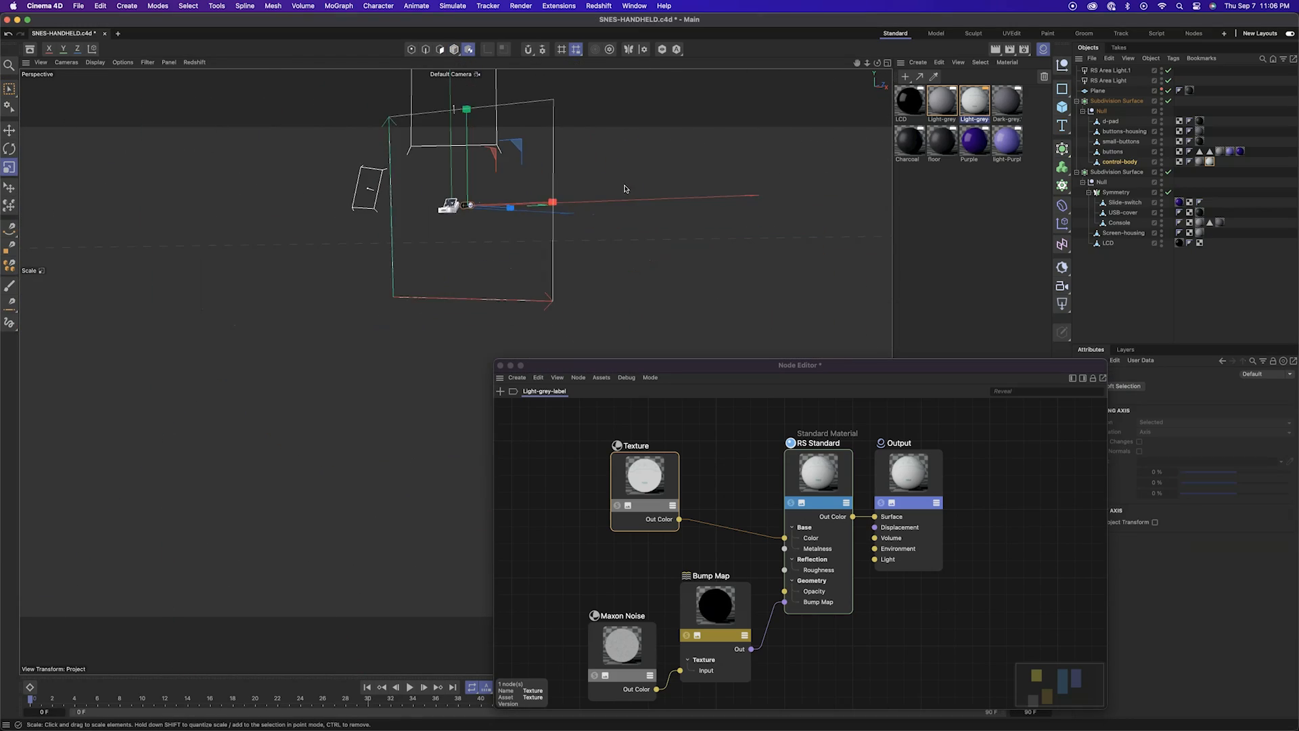
scroll(293, 250, up, 10)
drag(396, 236, 359, 239)
Start the Redshift viewport render and move the flat projection downward over the controller's face
click(194, 62)
click(207, 83)
scroll(365, 270, up, 8)
alt+drag(284, 254, 339, 254)
key(e)
drag(405, 199, 406, 222)
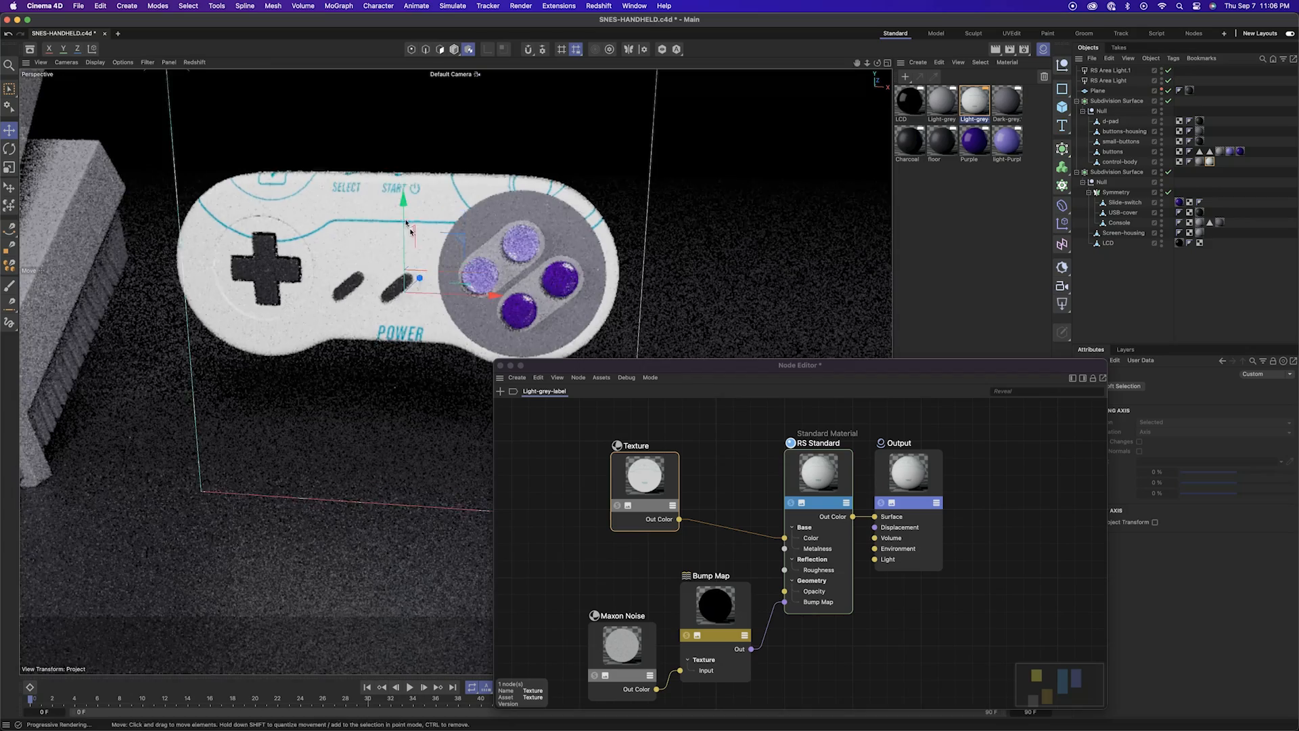
Nudge the flat projection until the printed labels line up with the controller's d-pad and small buttons
drag(472, 391, 464, 391)
drag(398, 349, 399, 355)
alt+drag(406, 399, 475, 394)
alt+drag(371, 414, 325, 354)
drag(933, 366, 789, 342)
click(1211, 162)
alt+drag(483, 297, 528, 288)
Stop the viewport render and brush-select the control-body's face polygons between the d-pad and the button housing
click(63, 91)
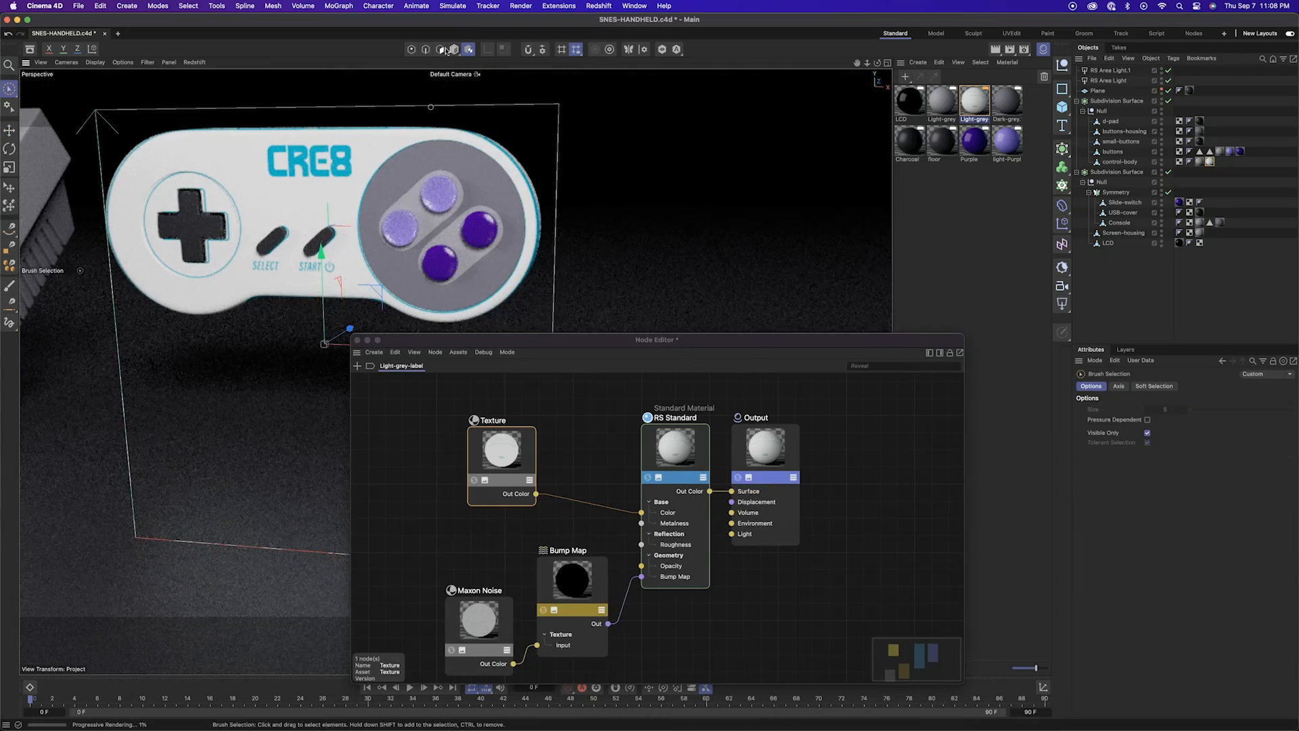
click(1120, 162)
click(195, 62)
click(218, 73)
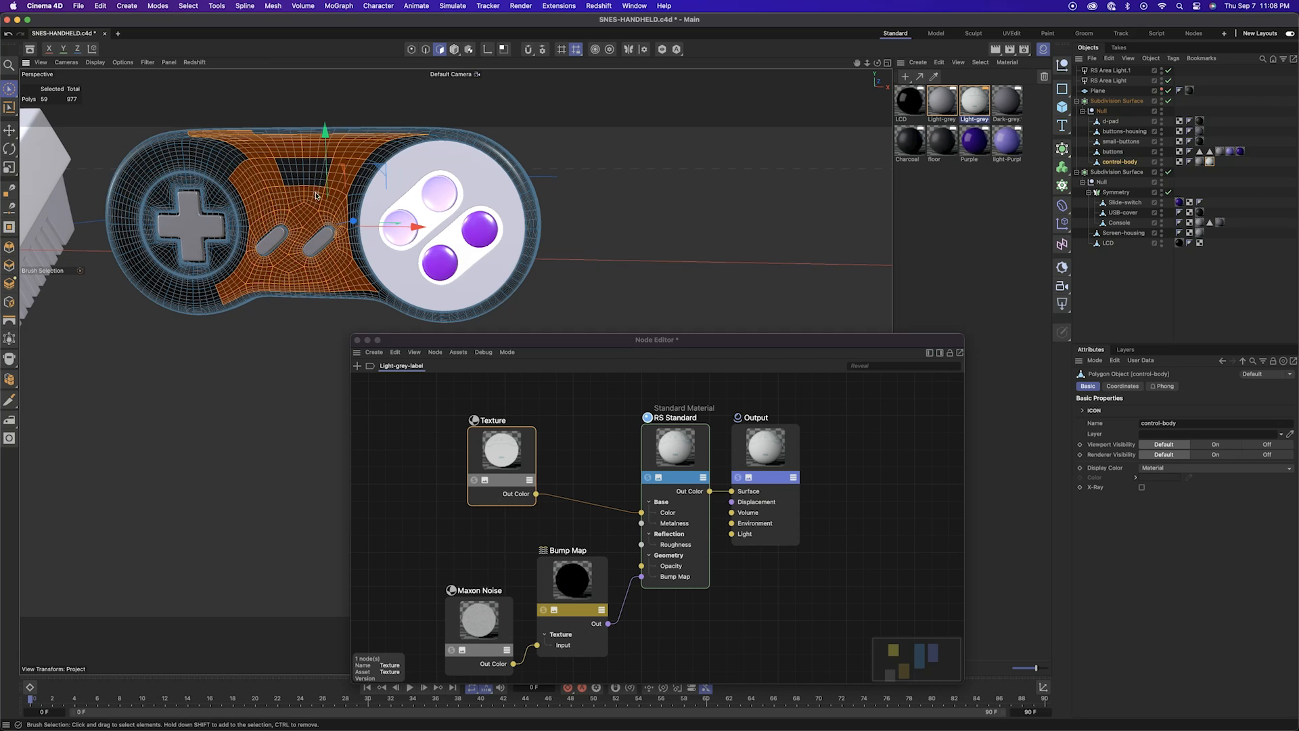
key(super+z)
alt+drag(273, 194, 244, 330)
Store the selected control-body polygons as a selection tag named Label select
click(189, 6)
click(213, 372)
click(1151, 422)
text(Label )
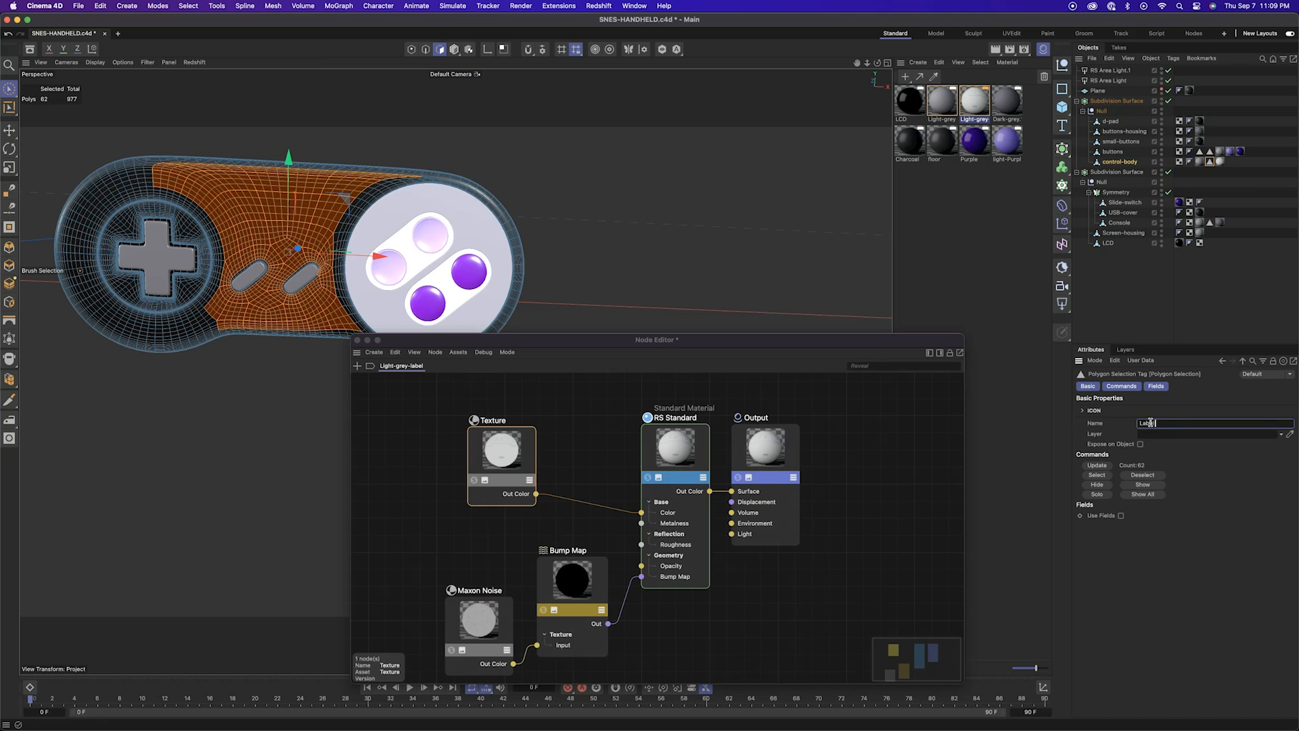
text(select)
Restrict the Light-grey-label material tag to the Label select polygons and check the labels on the controller
click(1221, 161)
drag(1210, 162, 1205, 421)
click(583, 217)
click(194, 63)
click(207, 79)
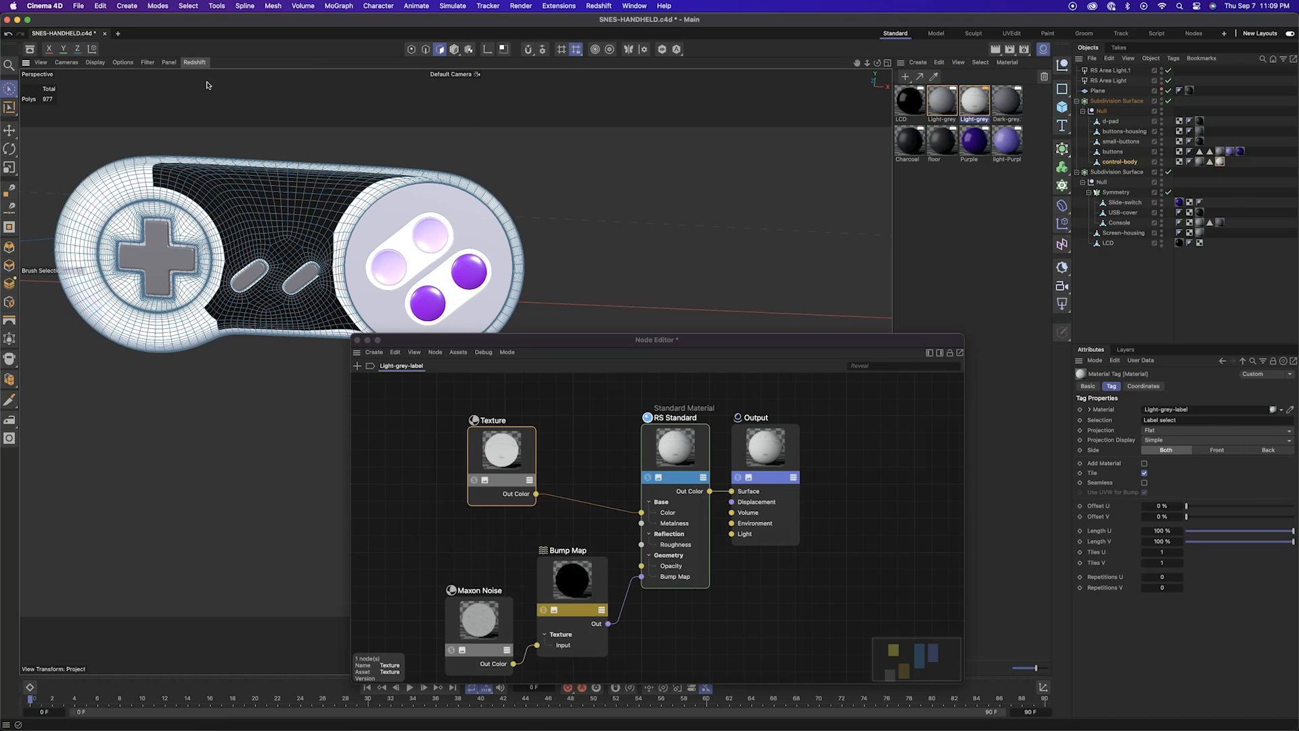
click(499, 451)
scroll(543, 234, up, 1)
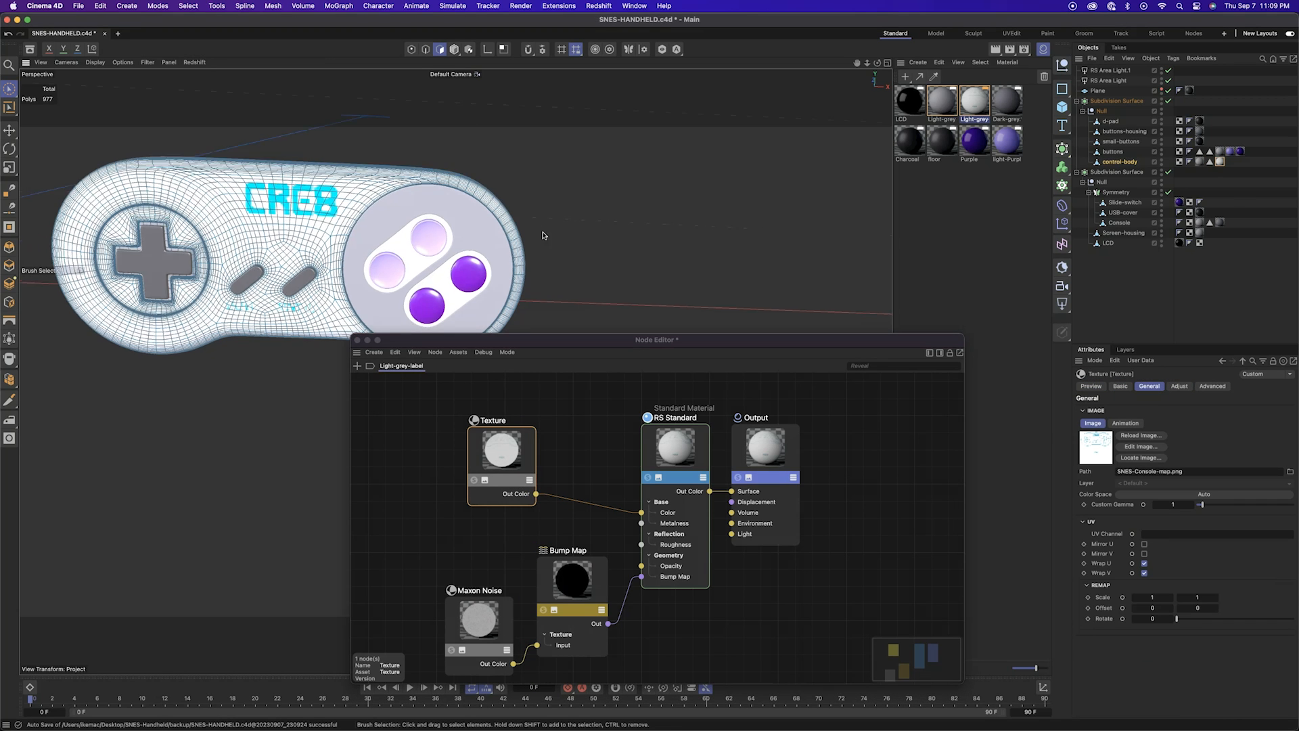
scroll(336, 261, up, 2)
key(Return)
alt+drag(337, 261, 324, 191)
scroll(335, 191, down, 3)
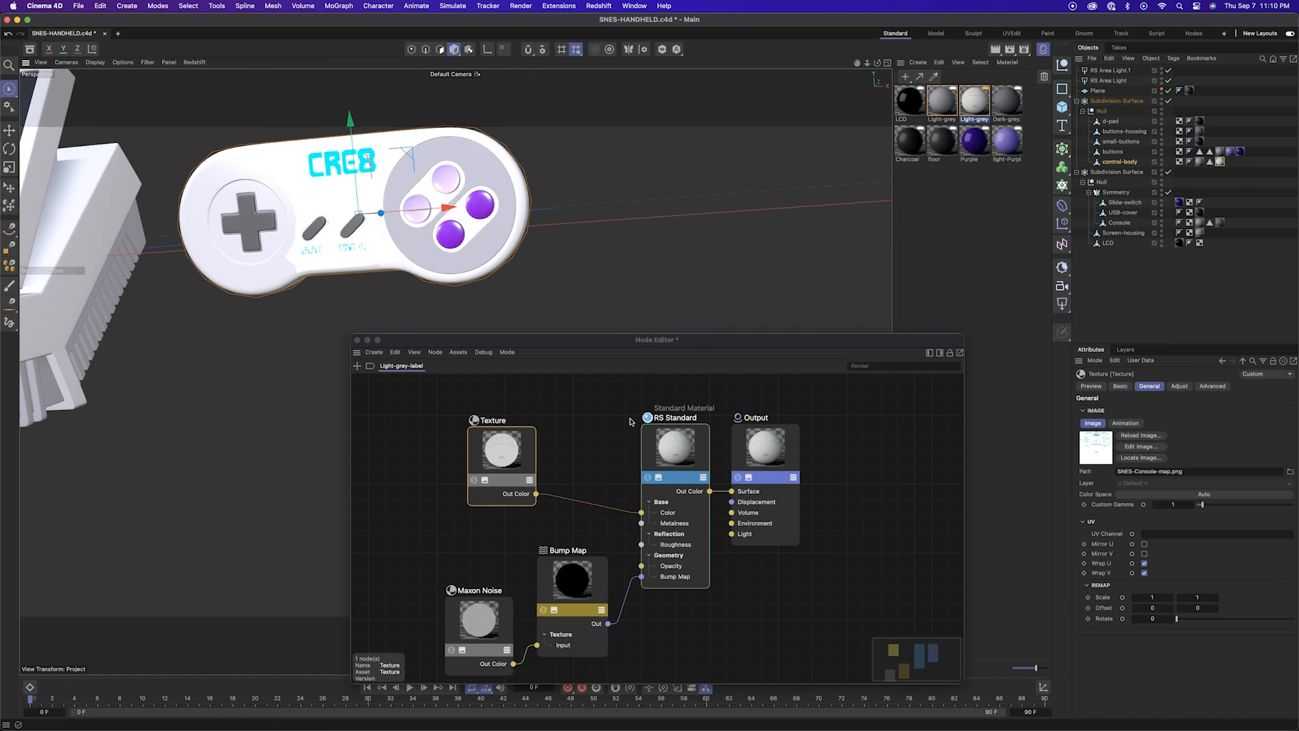
Switch to Photoshop and make an independent copy of the controller outline's Vector Smart Object, hiding the original
key(super+Tab)
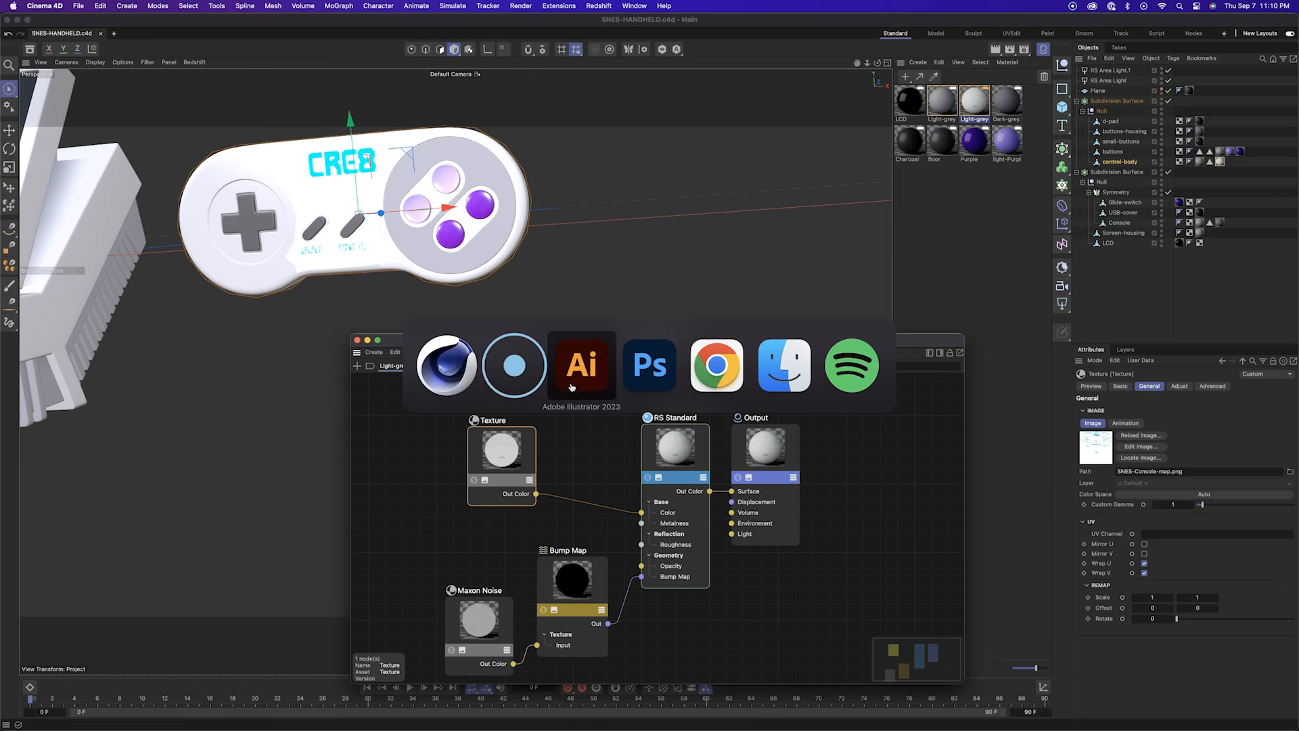
right_click(1232, 539)
click(1185, 362)
click(1183, 558)
right_click(1230, 561)
click(1186, 362)
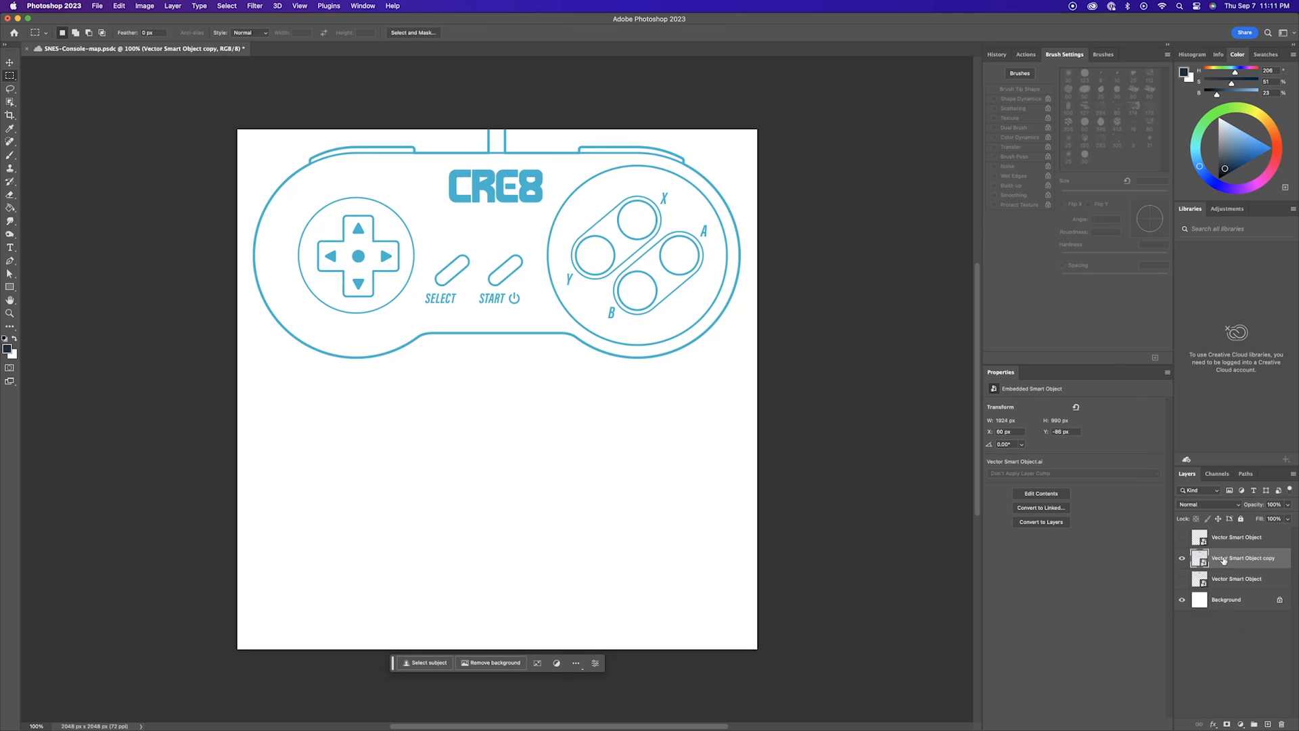
Open the smart object copy in Illustrator and delete the controller outlines and button letters, keeping CRE8, SELECT and START with its power symbol
double_click(1200, 558)
drag(582, 461, 508, 338)
key(Delete)
key(Delete)
drag(819, 469, 707, 302)
key(Delete)
key(Delete)
drag(615, 369, 695, 400)
key(Delete)
Recolour the remaining label artwork black and return to Photoshop
drag(731, 453, 492, 299)
click(993, 160)
click(843, 167)
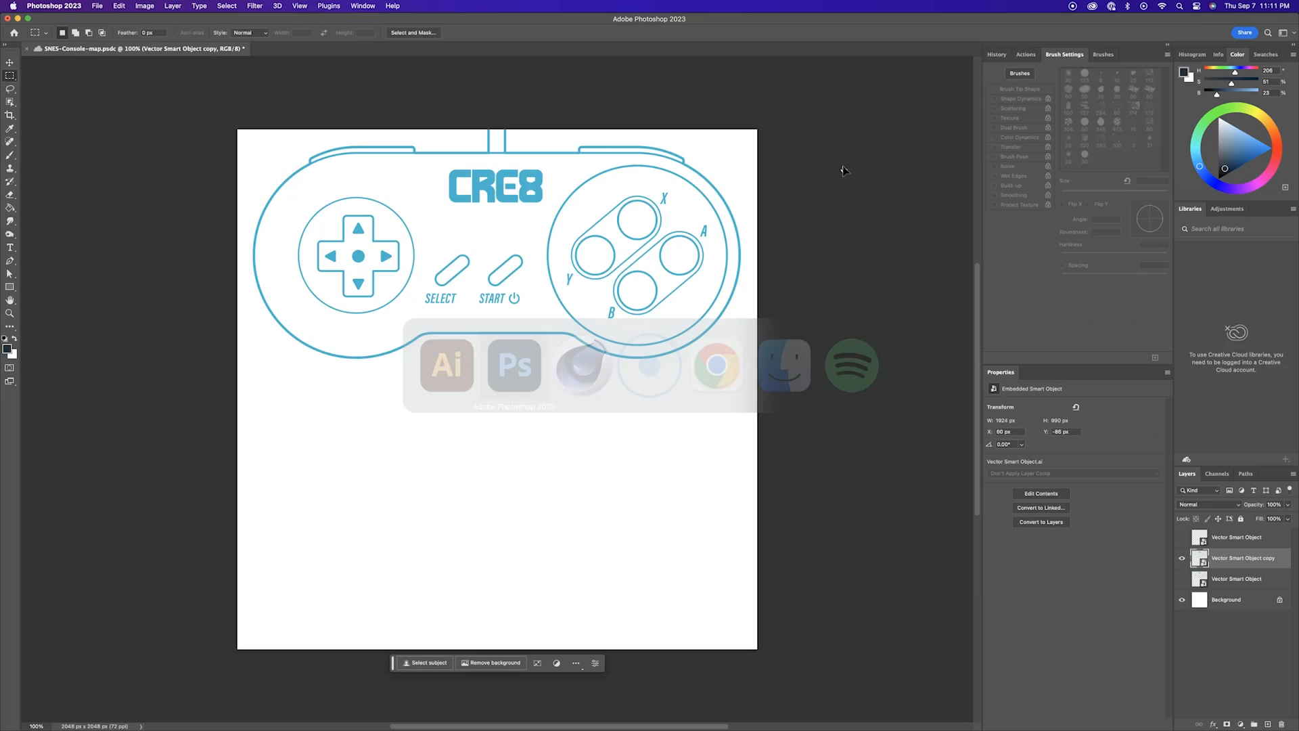
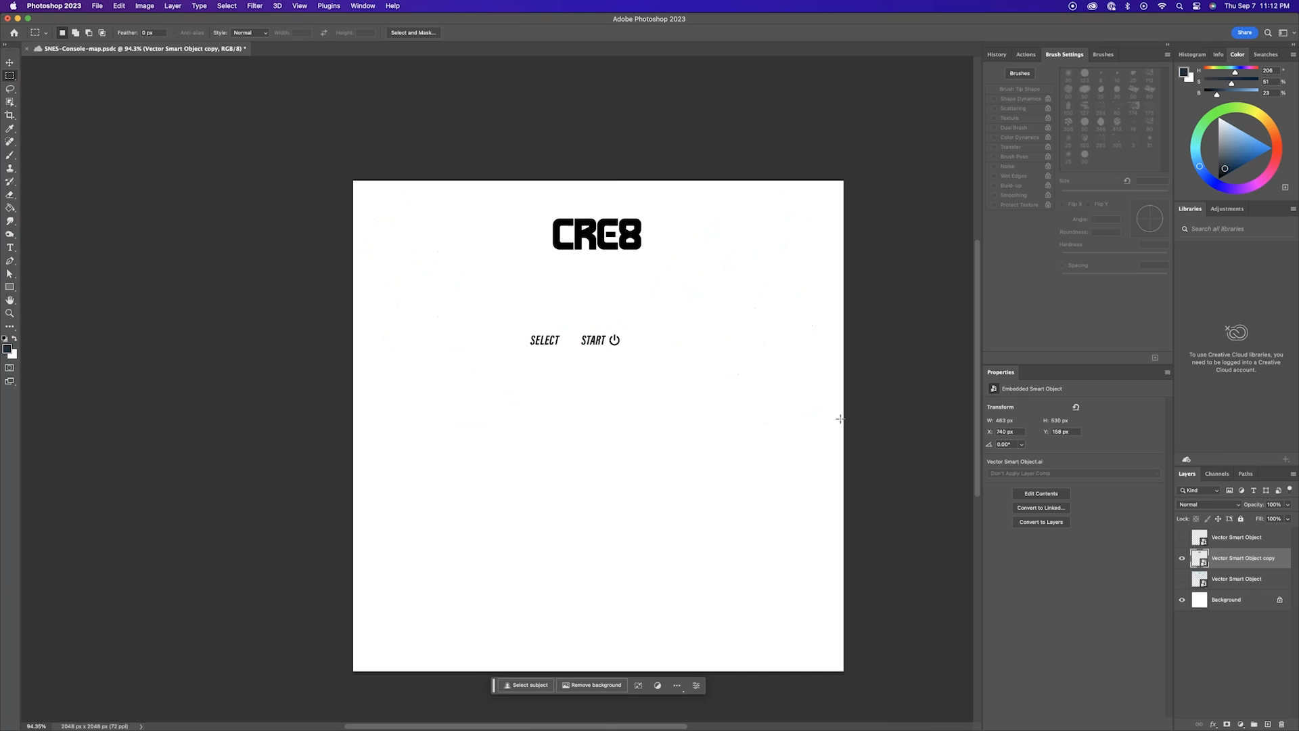
Export the label map for web as SNES-Console-map.png, replacing the existing file
key(alt+shift+super+s)
click(694, 498)
click(760, 568)
click(607, 427)
Switch to Cinema 4D, load the updated SNES-Console-map.png into the Texture node and toggle the viewport render
key(super+Tab)
key(super+Tab)
click(1121, 386)
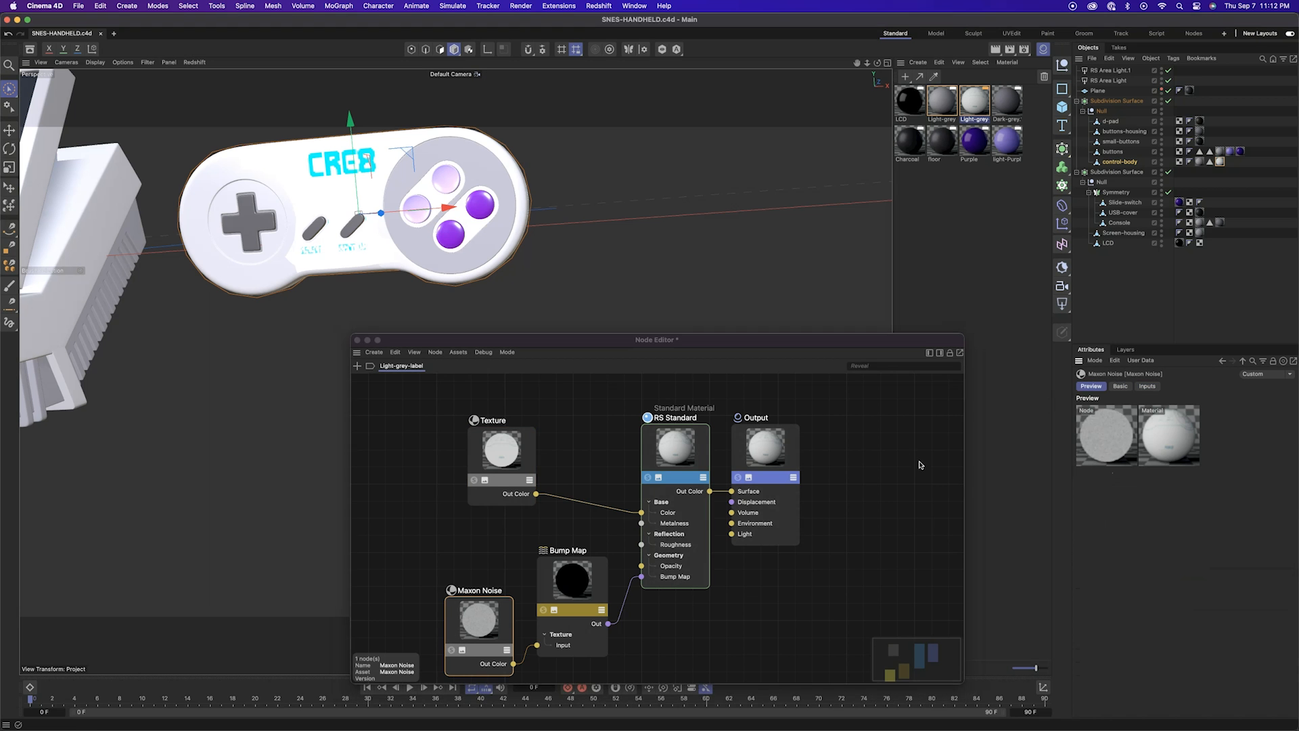
click(502, 449)
click(1290, 545)
click(507, 140)
click(902, 495)
click(195, 62)
click(205, 80)
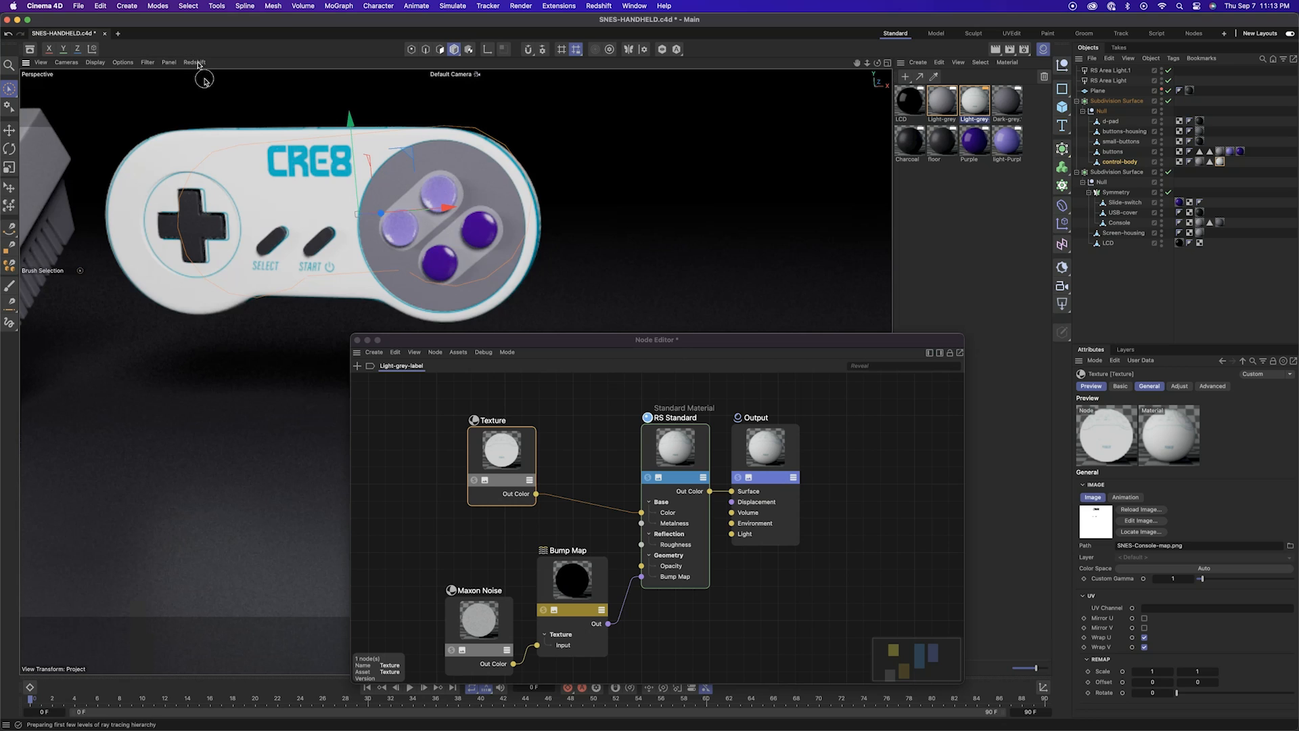
click(195, 62)
click(205, 80)
Add an Invert node between the Texture node and the RS Standard Opacity input so only the labels show
drag(517, 450, 503, 440)
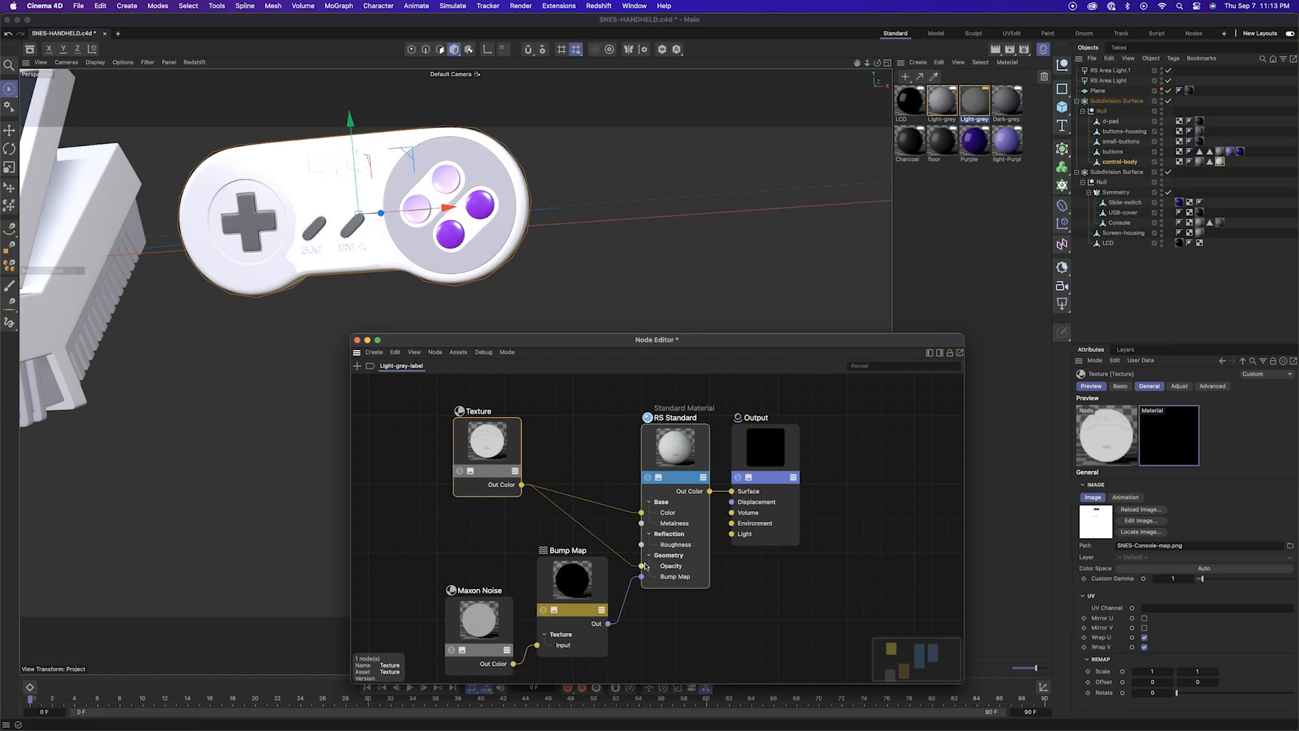
click(358, 366)
double_click(386, 444)
drag(482, 435, 447, 431)
drag(581, 419, 561, 452)
drag(487, 475, 641, 566)
drag(555, 493, 464, 560)
drag(442, 431, 406, 419)
scroll(465, 310, up, 10)
scroll(465, 309, down, 8)
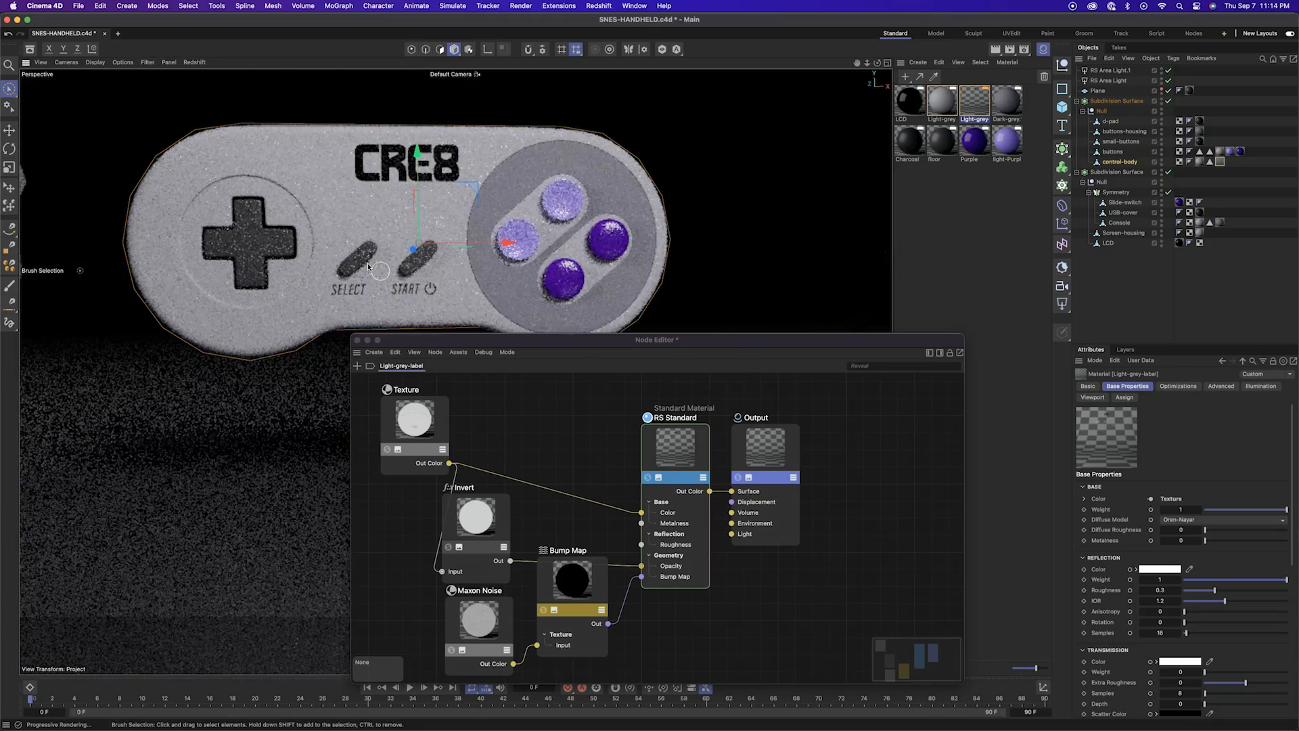
Switch to PureRef and frame the reference photo of the controller's SELECT and START labels
key(super+Tab)
click(427, 423)
click(541, 458)
double_click(526, 492)
scroll(95, 511, down, 3)
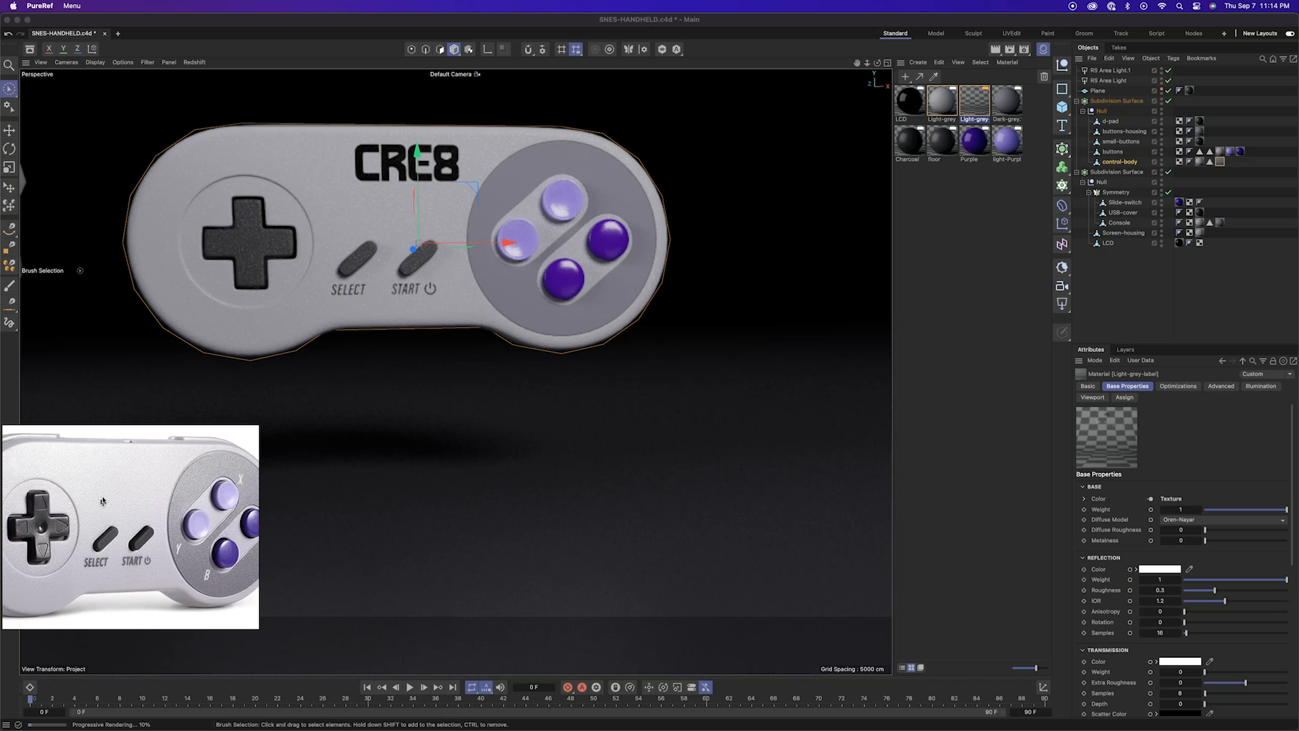
Open the Light-grey-label node graph and connect a near-black Color node to the RS Standard base Color
click(975, 101)
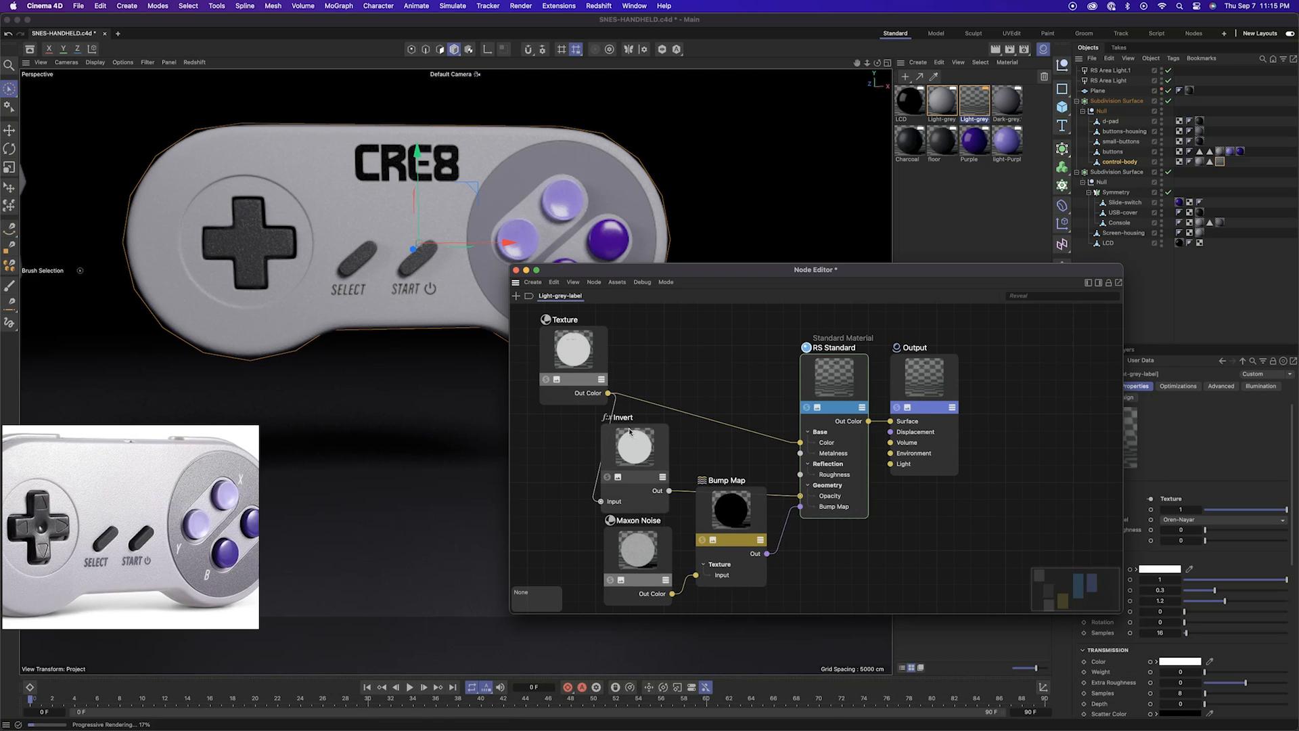
click(516, 296)
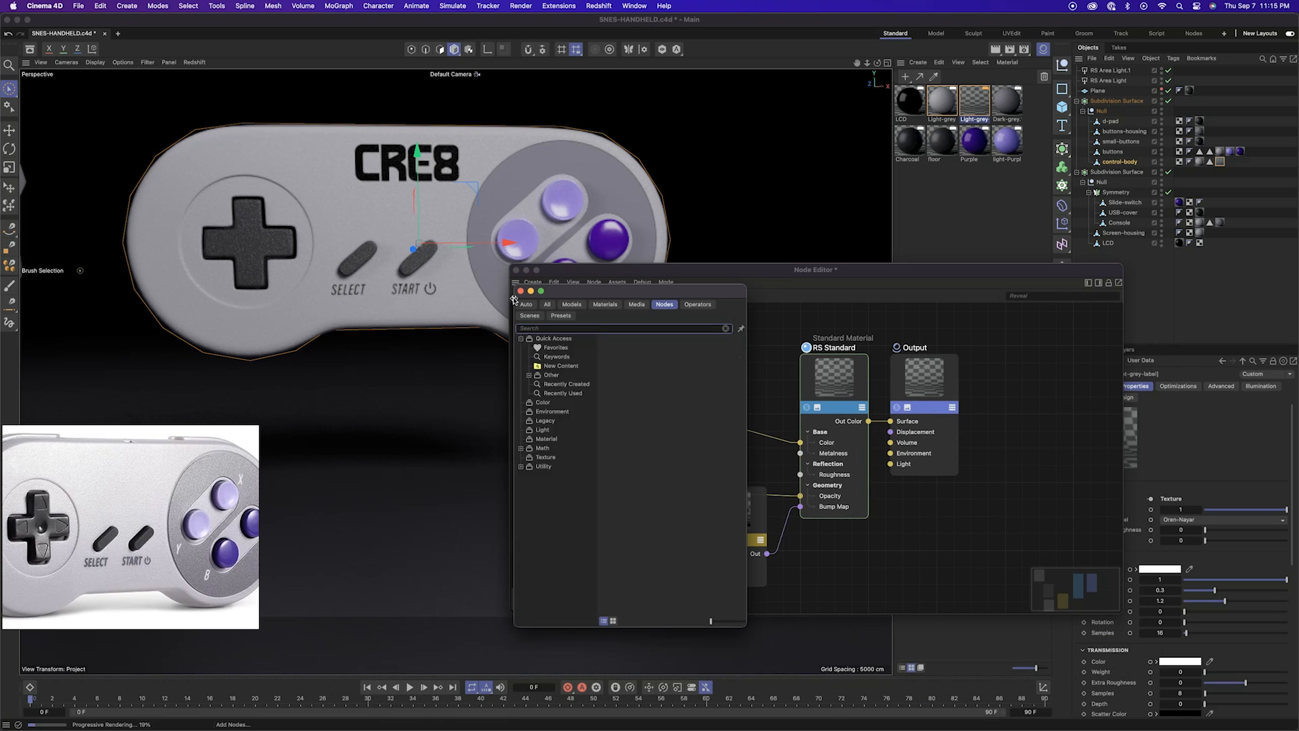
click(547, 303)
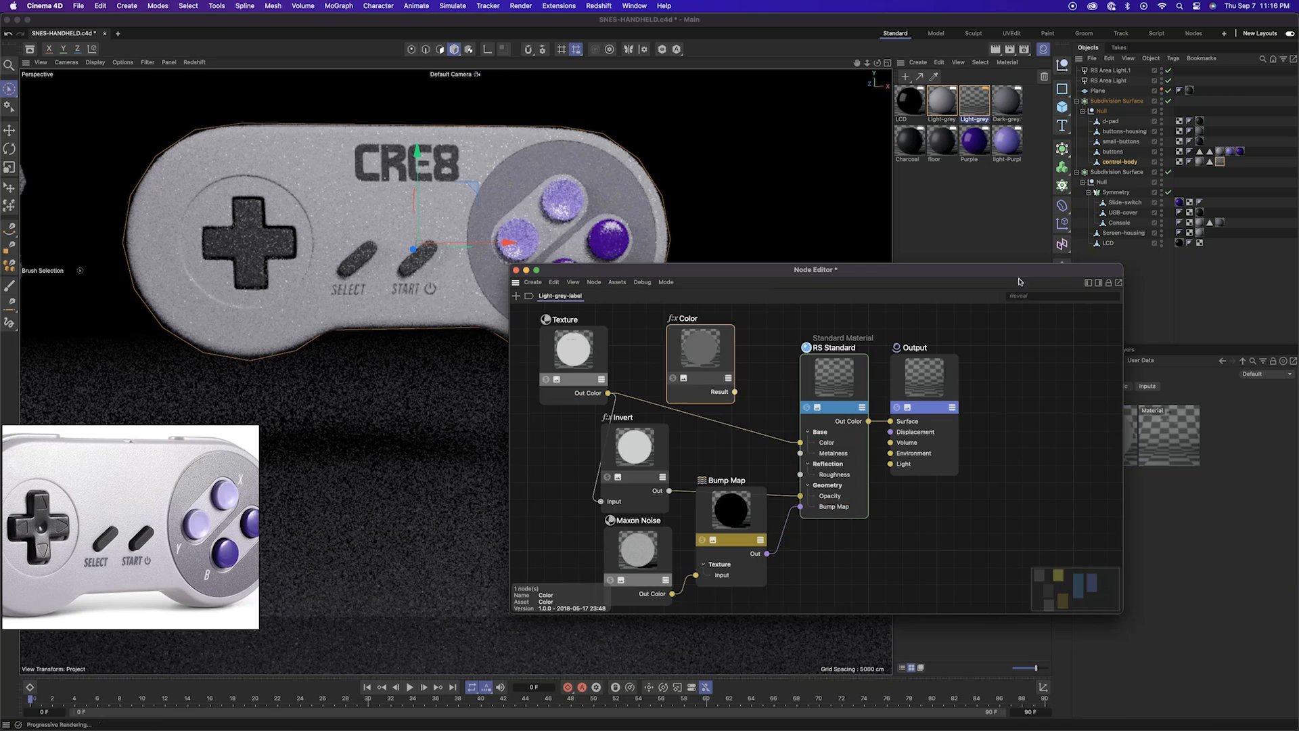
drag(1020, 282, 809, 287)
click(1162, 429)
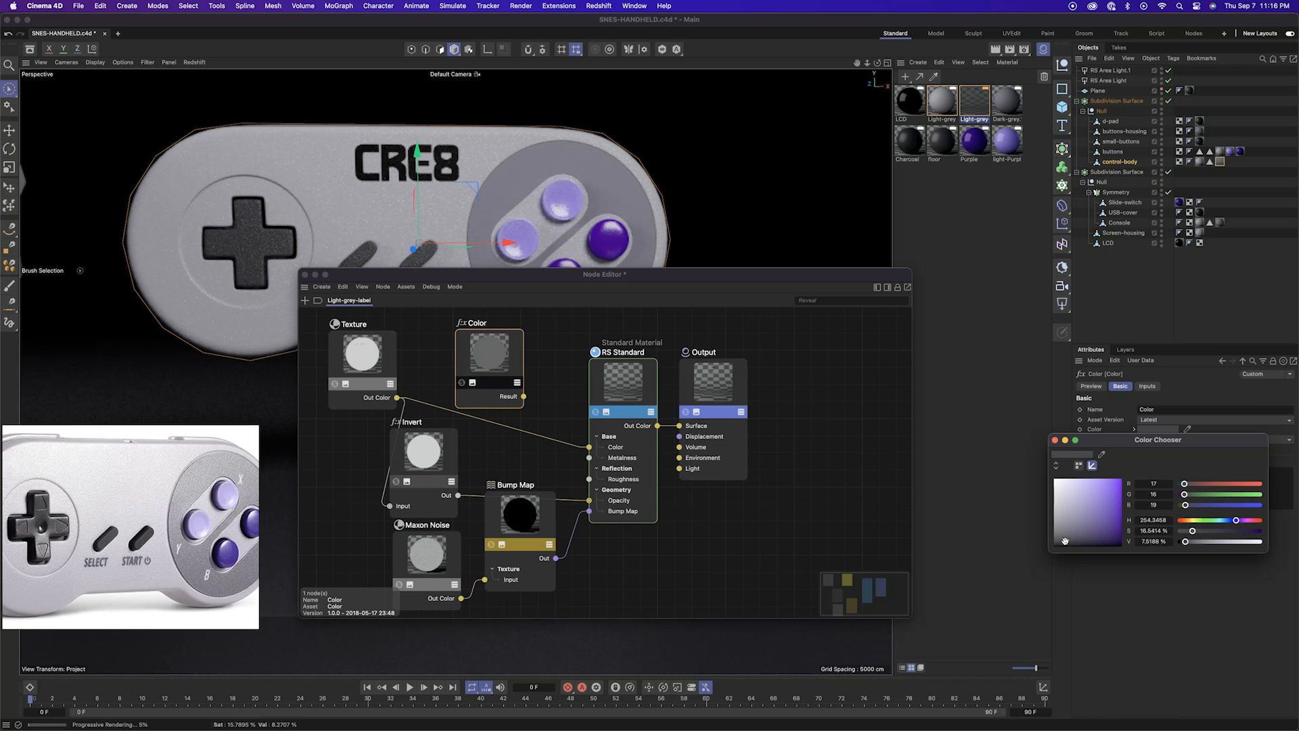
drag(568, 275, 746, 271)
drag(701, 392, 767, 443)
drag(539, 352, 515, 436)
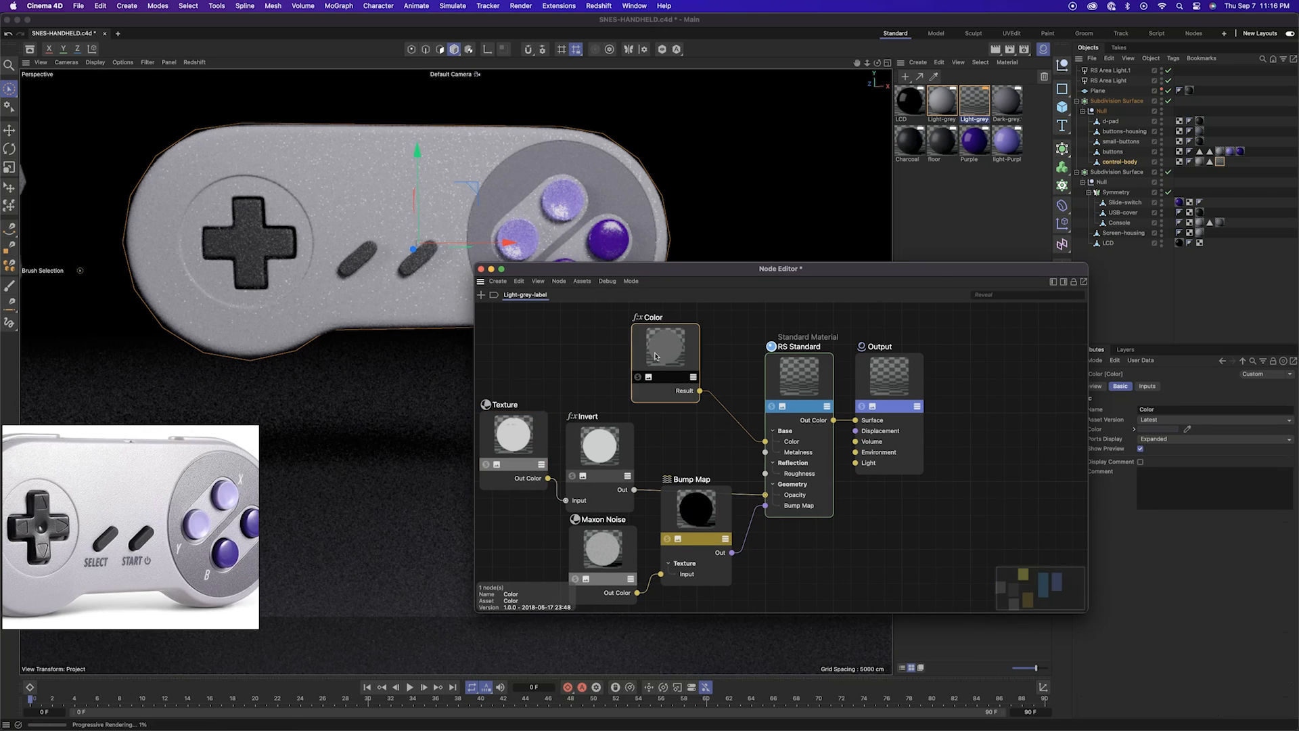
Replace the Color node with a Color Constant node connected to the base Color, trying a colour picked from the screen
click(667, 352)
drag(745, 271, 631, 273)
key(Delete)
click(370, 299)
click(398, 404)
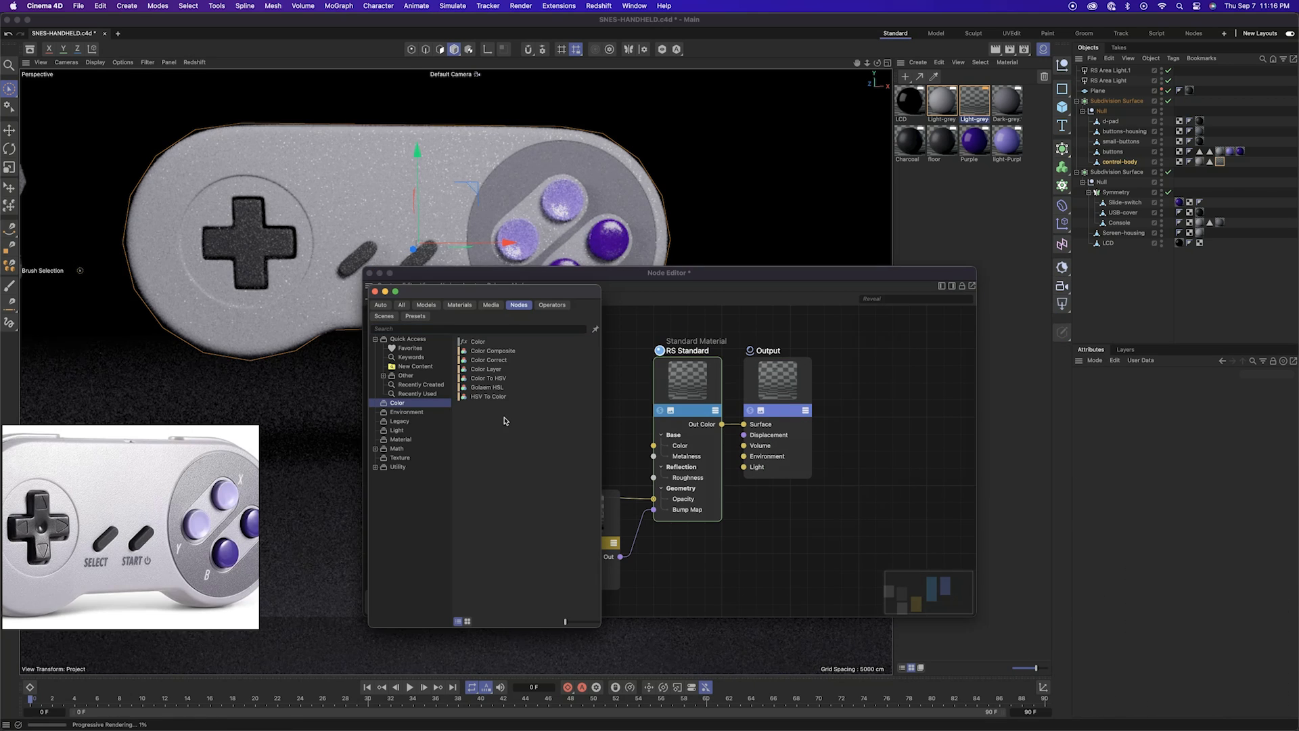
double_click(491, 351)
click(1158, 429)
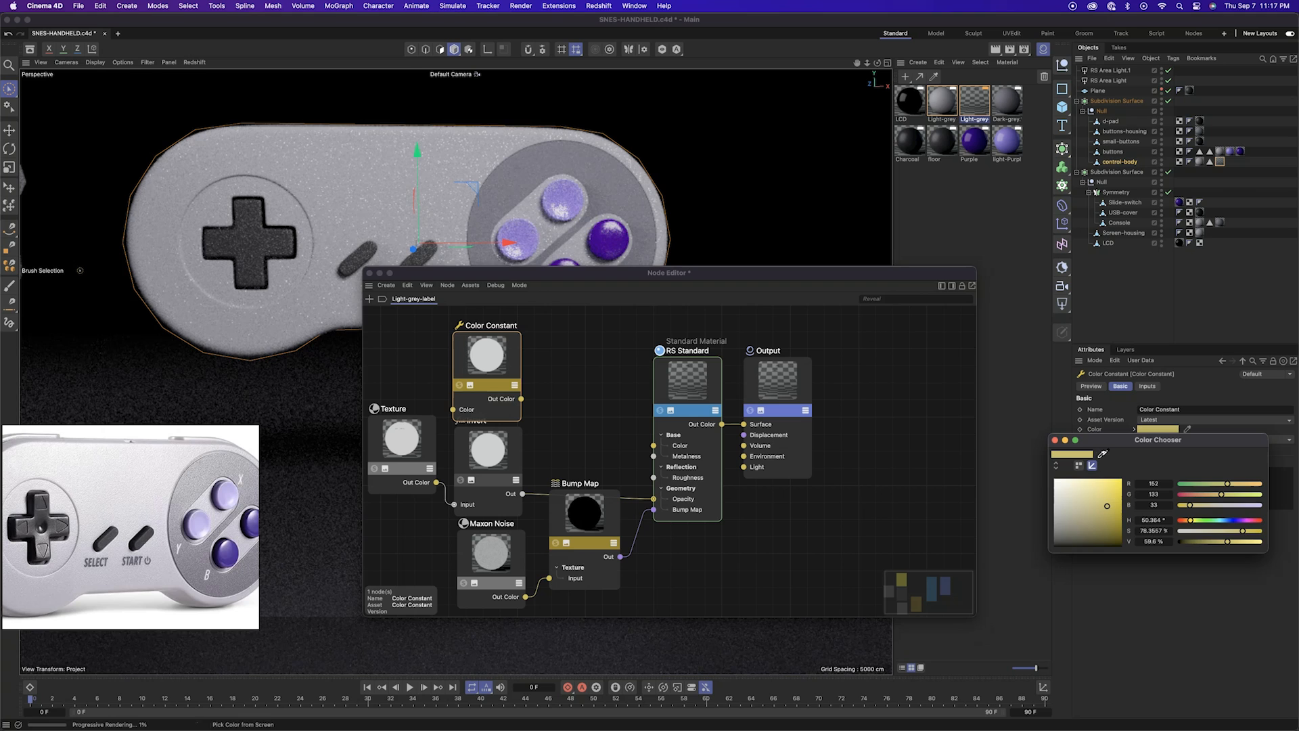
drag(521, 399, 656, 448)
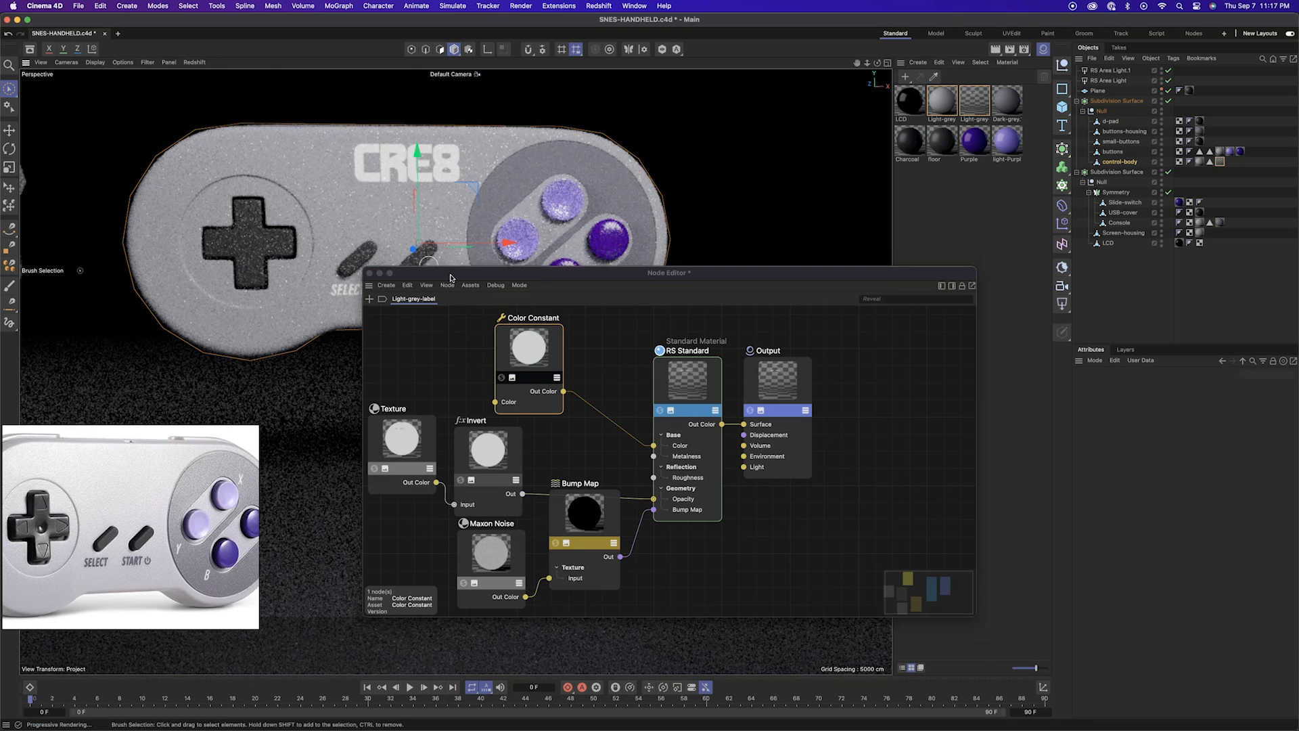
drag(711, 273, 705, 348)
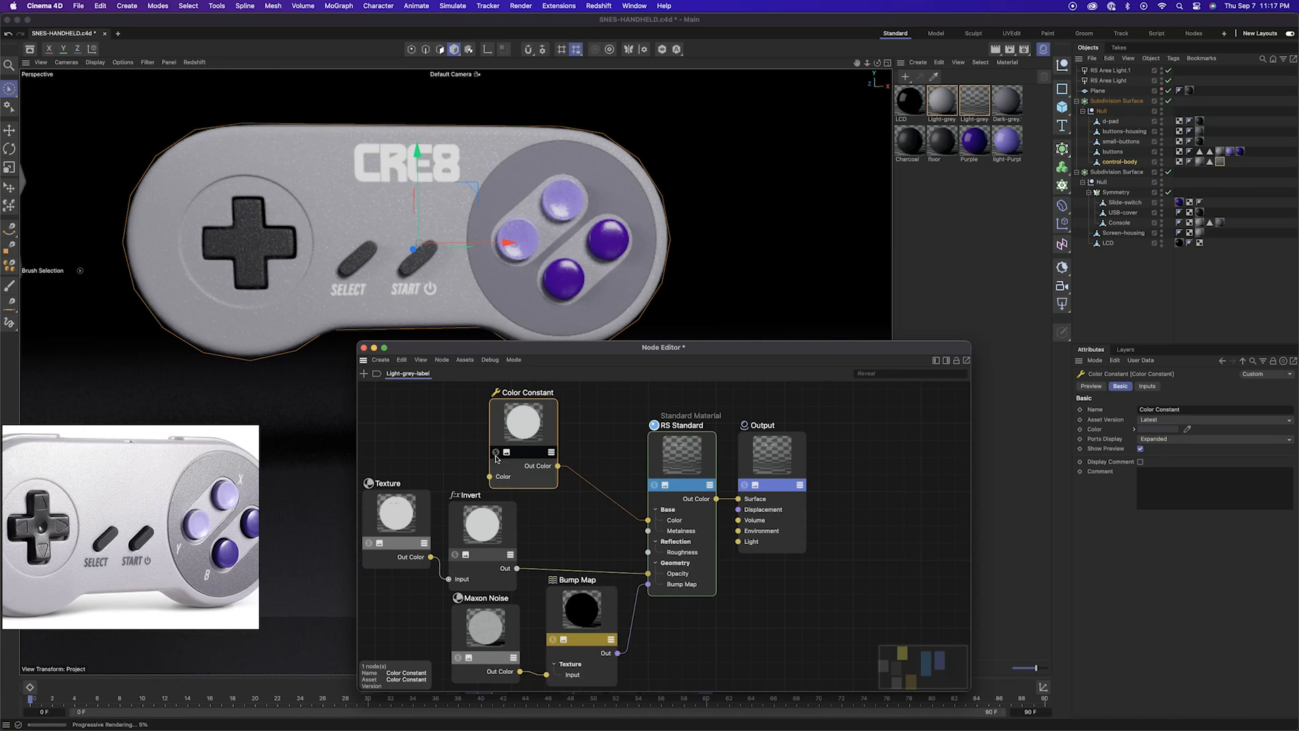
Set the Color Constant node's colour to a dark blue
click(1158, 429)
click(1120, 511)
click(1058, 441)
click(612, 434)
click(547, 423)
Replace the Color Constant with a Color node feeding the base Color and set it to near-black
click(364, 373)
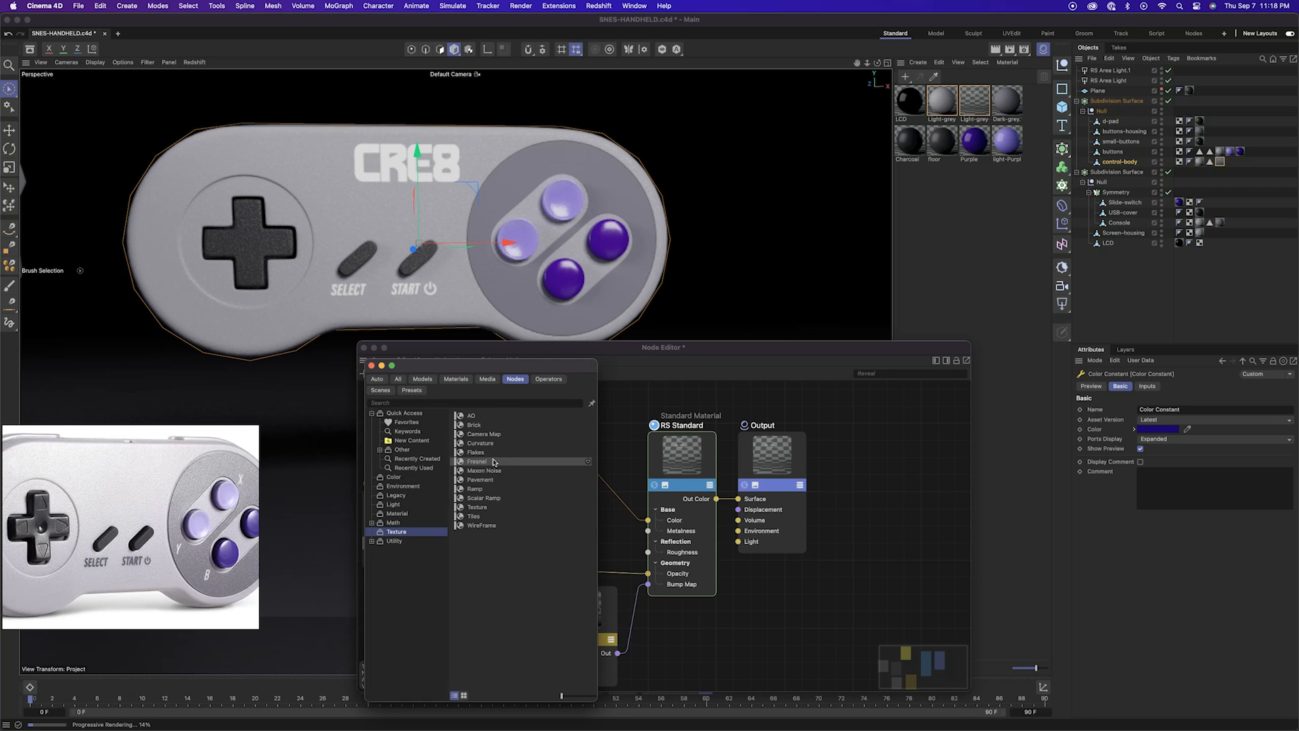
double_click(475, 416)
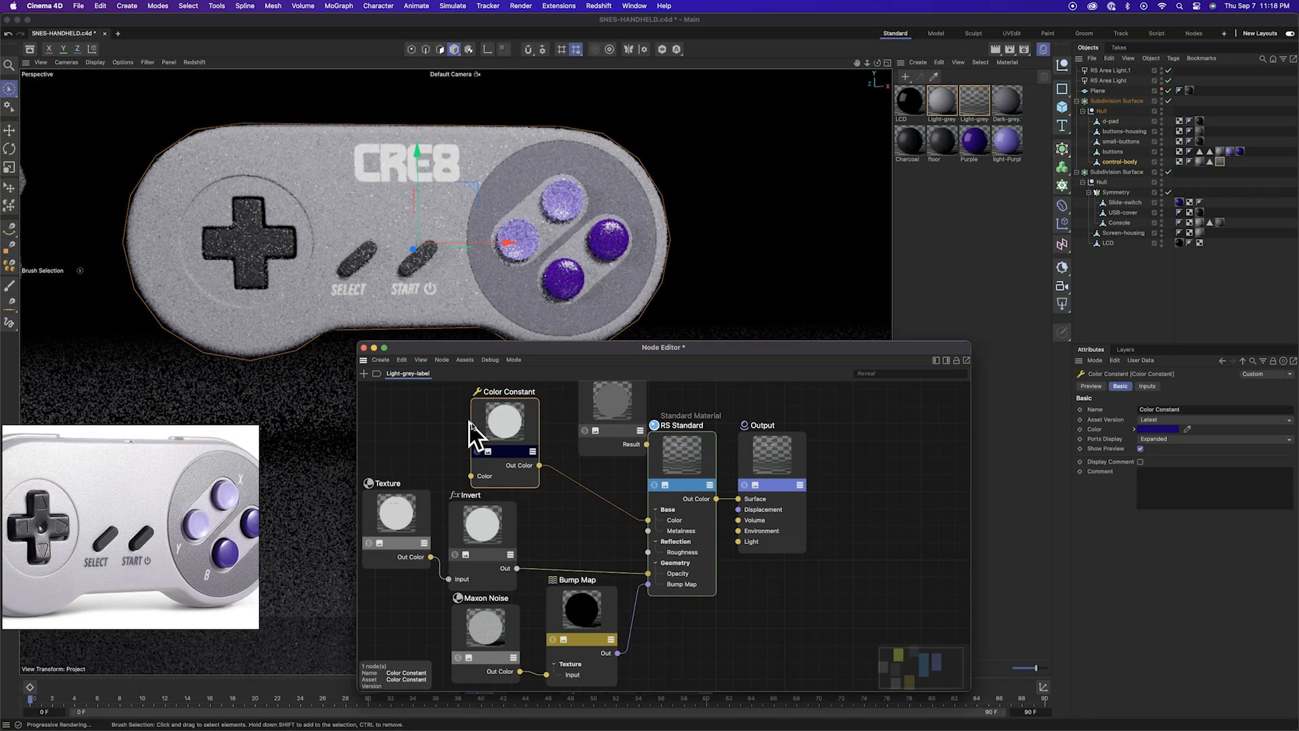
click(1158, 429)
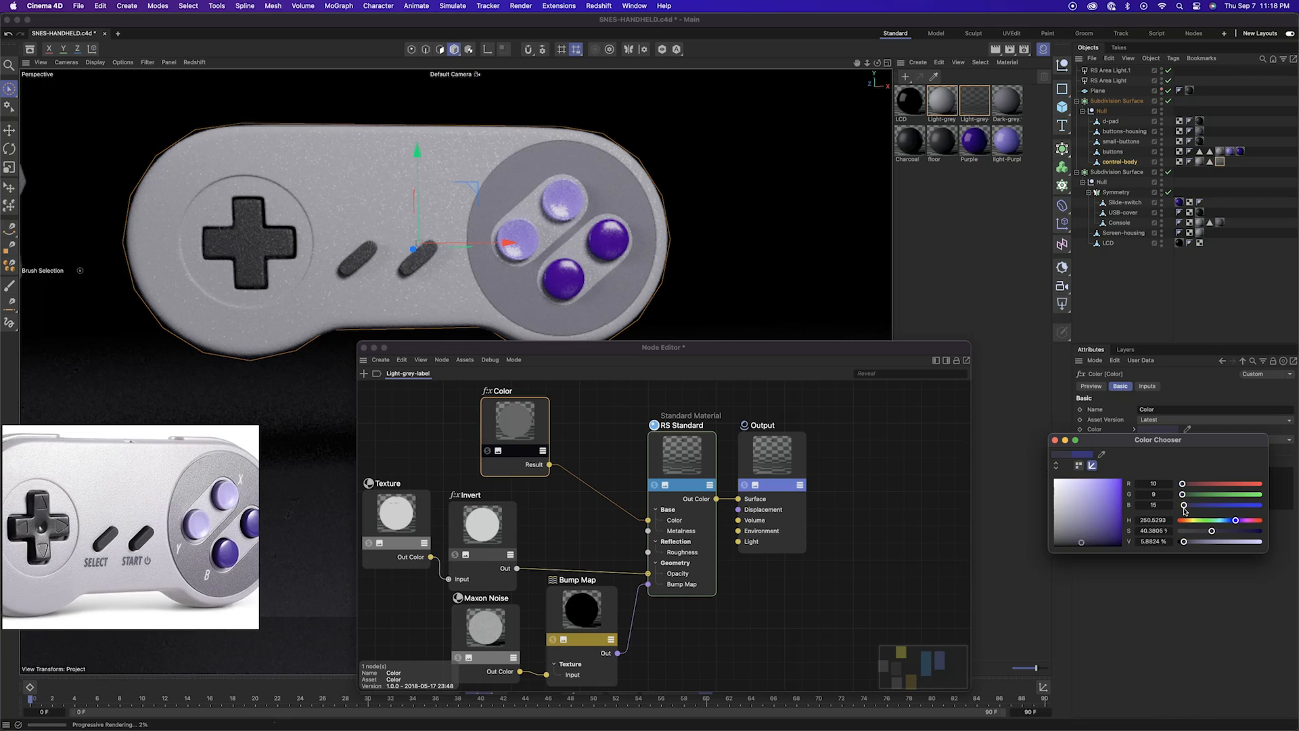
click(205, 93)
click(1174, 432)
drag(1188, 542, 1183, 544)
click(1055, 439)
click(1168, 429)
click(476, 238)
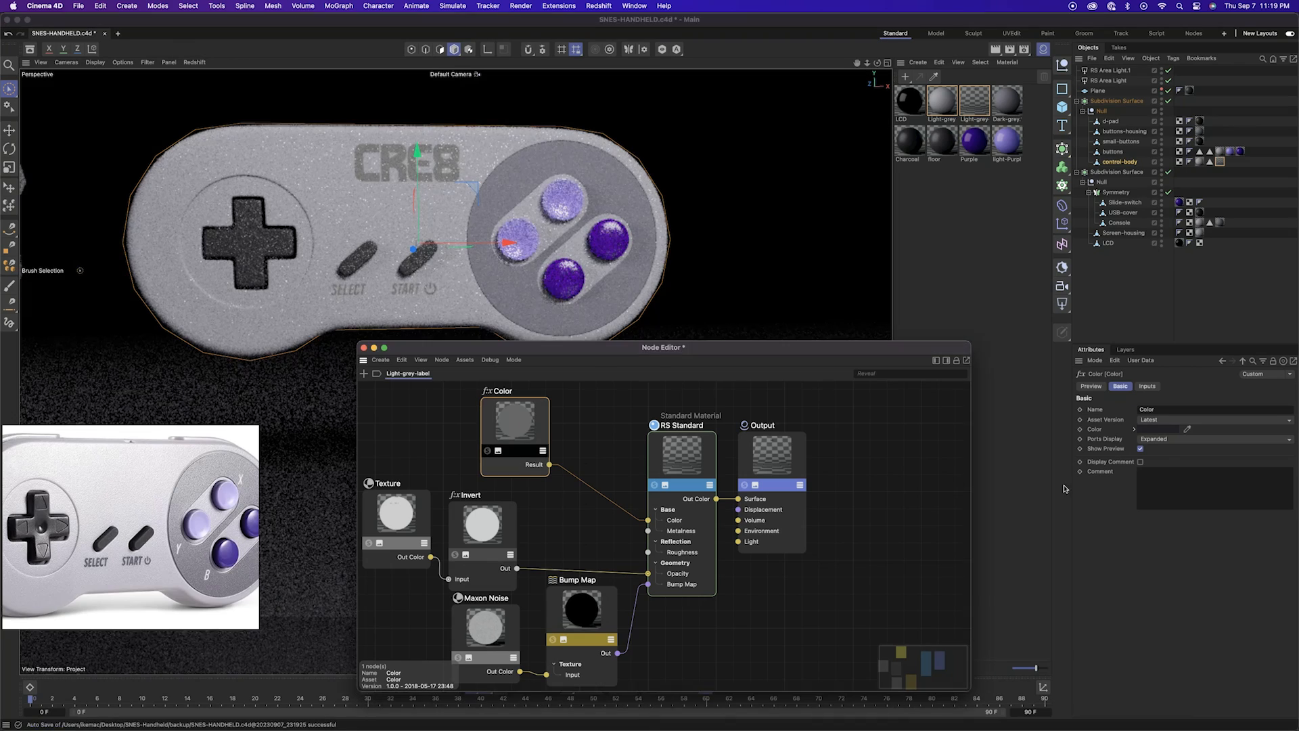
Examine the attributes of the Color and Texture nodes that feed the label material
click(1179, 501)
scroll(1162, 441, up, 2)
click(516, 422)
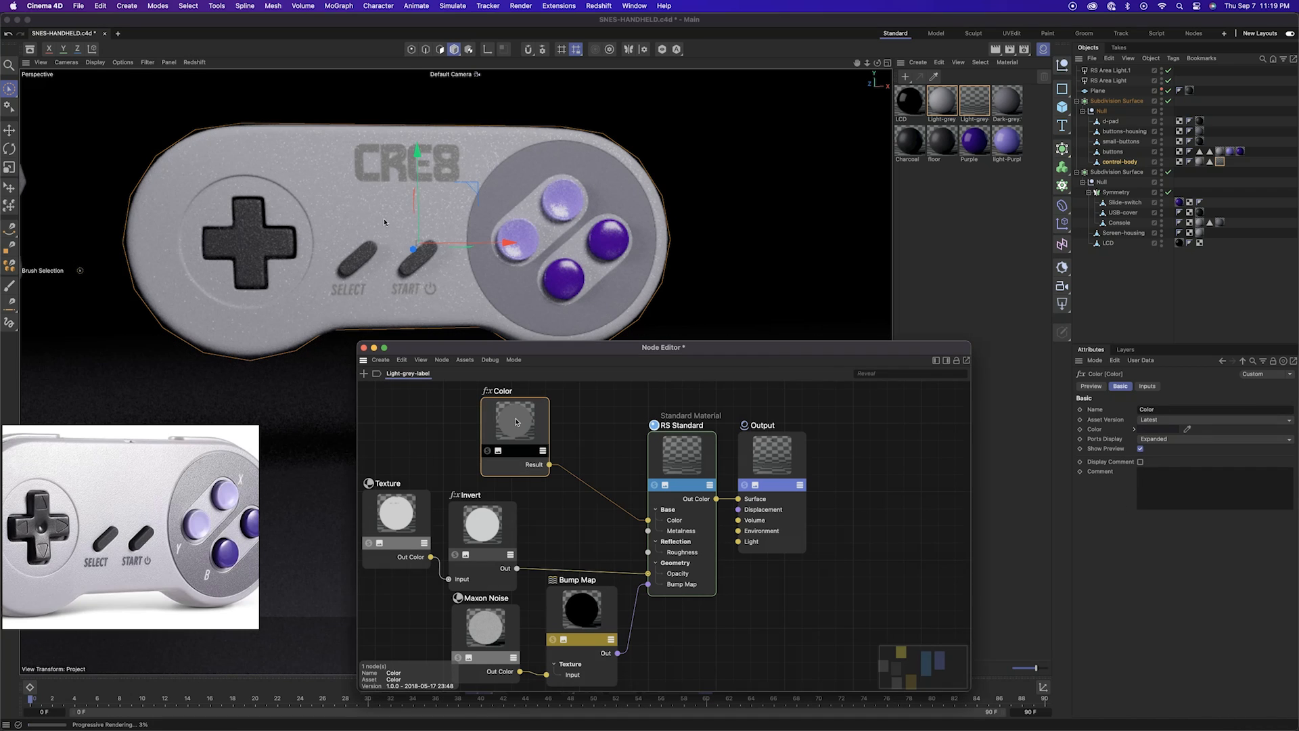
click(419, 517)
scroll(1247, 678, down, 2)
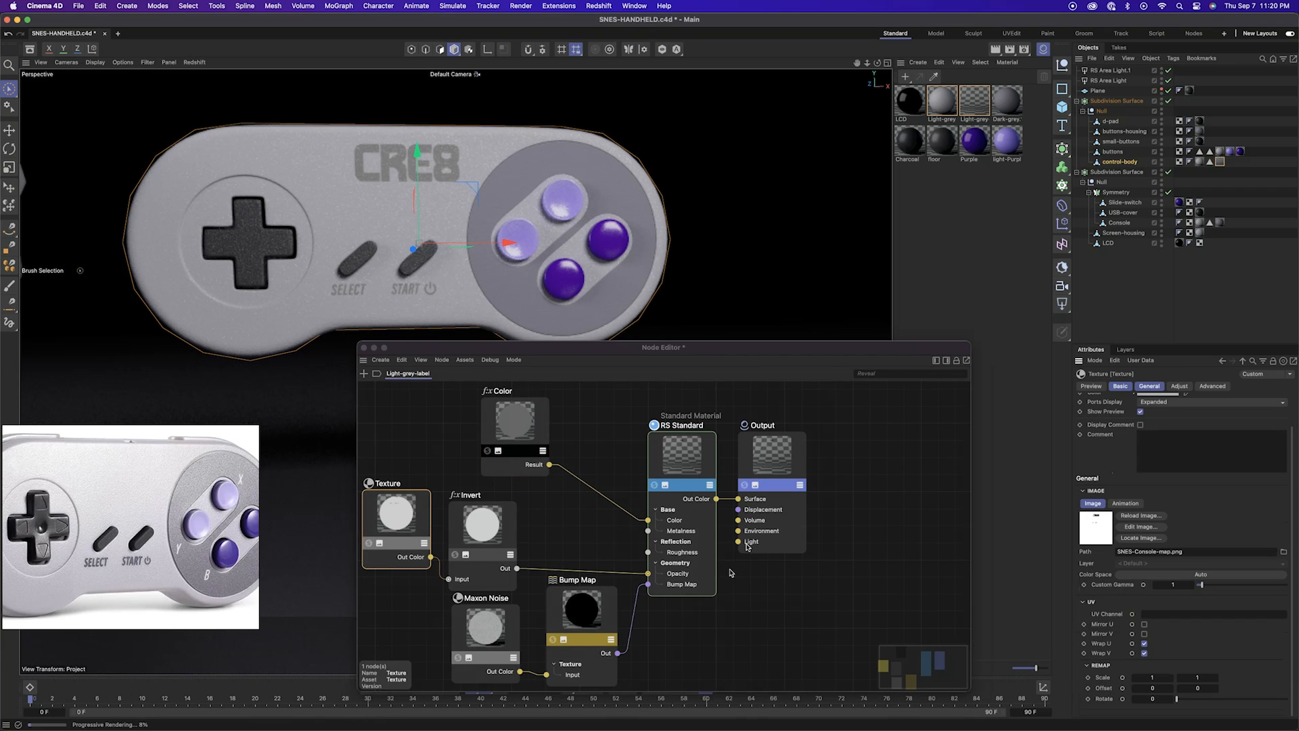
Set the Color node to a bright orange-red to test whether it drives the label colour
click(535, 427)
click(1158, 429)
click(1120, 482)
click(1137, 561)
click(602, 427)
click(518, 423)
click(240, 98)
click(524, 416)
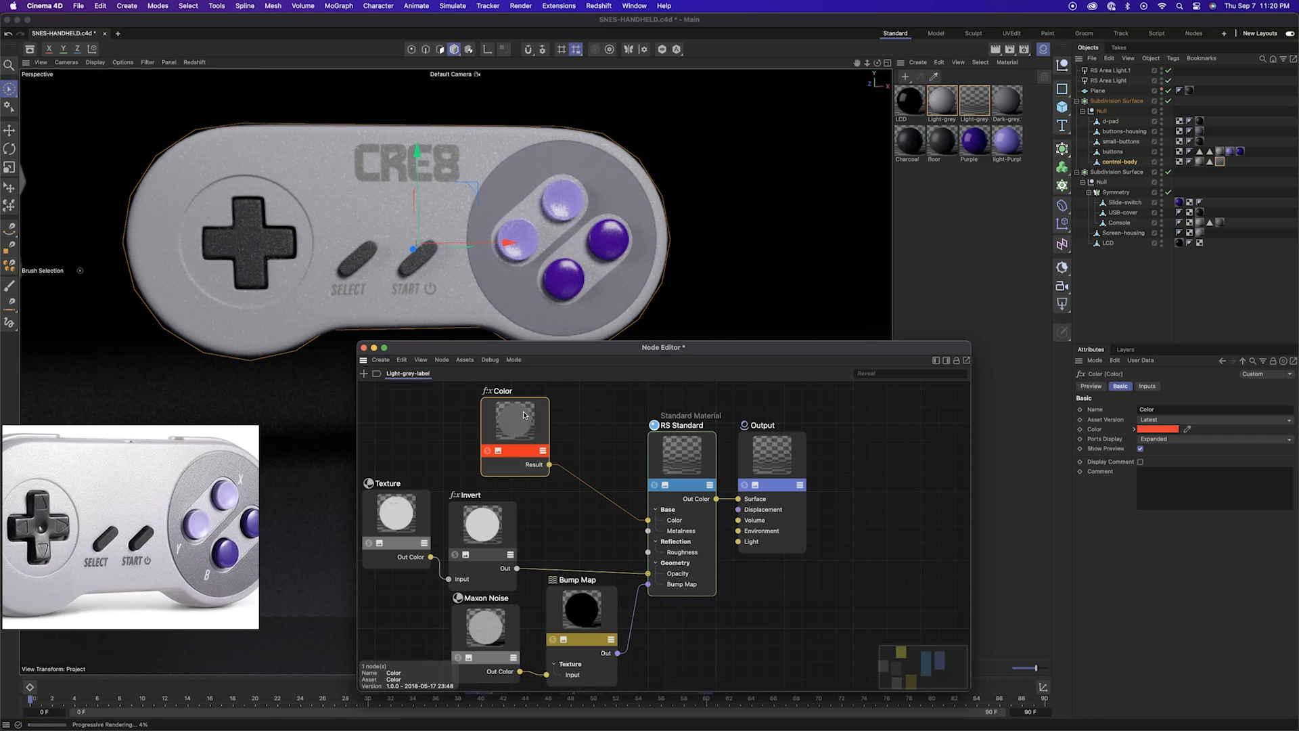
Delete the orange-red Color node, connect a fresh colour node to the base Color and try another colour on it
key(Delete)
click(363, 374)
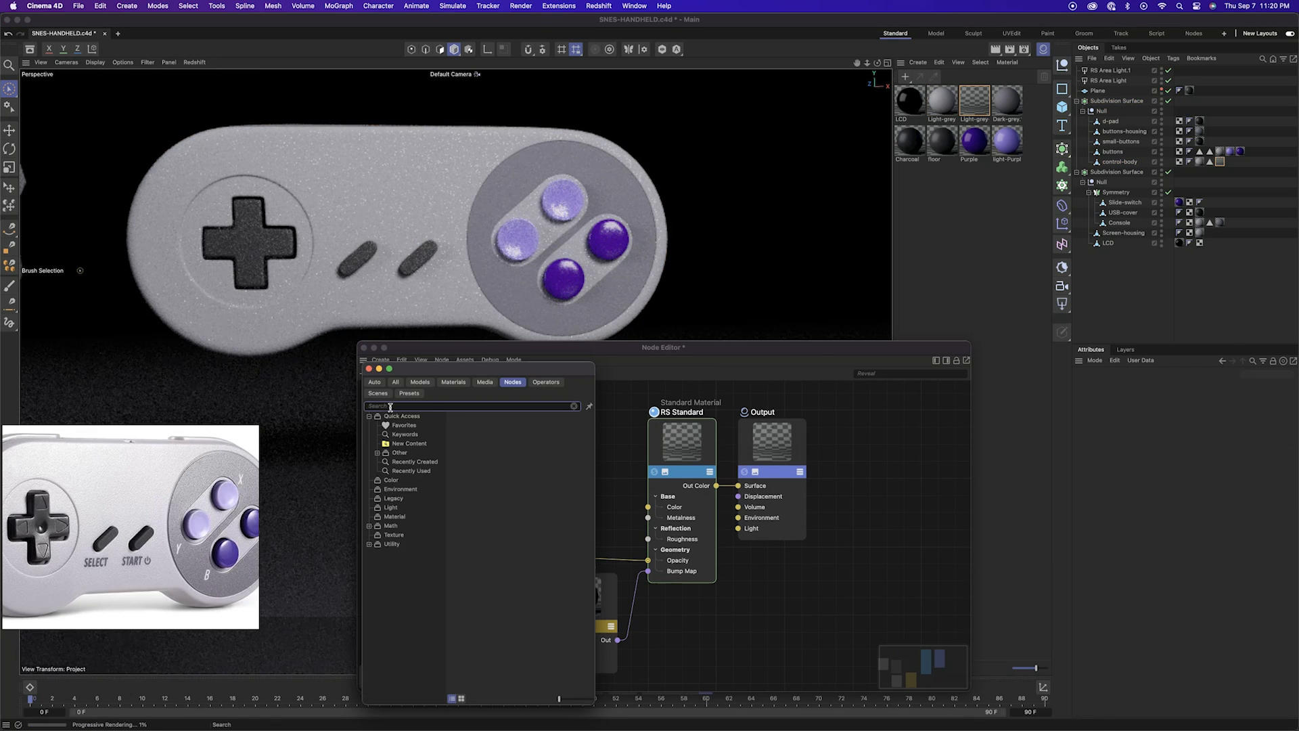
double_click(480, 496)
drag(570, 478, 648, 507)
drag(524, 420, 603, 481)
click(1158, 429)
click(1076, 533)
click(1137, 561)
click(602, 413)
click(584, 444)
Swap the trial colour node for a new Color node and connect its Result to the RS Standard base Color
click(1150, 386)
click(363, 374)
drag(611, 422, 613, 423)
click(584, 484)
key(Delete)
drag(544, 461, 647, 507)
drag(509, 427, 579, 447)
Set the Color node's input to hue 226°, saturation 9% and value 11%, then restart the viewport render
click(1181, 533)
click(1242, 510)
mouse_move(1182, 535)
mouse_down()
mouse_move(1183, 519)
mouse_move(1192, 532)
mouse_up()
click(194, 62)
click(206, 90)
click(194, 62)
click(205, 90)
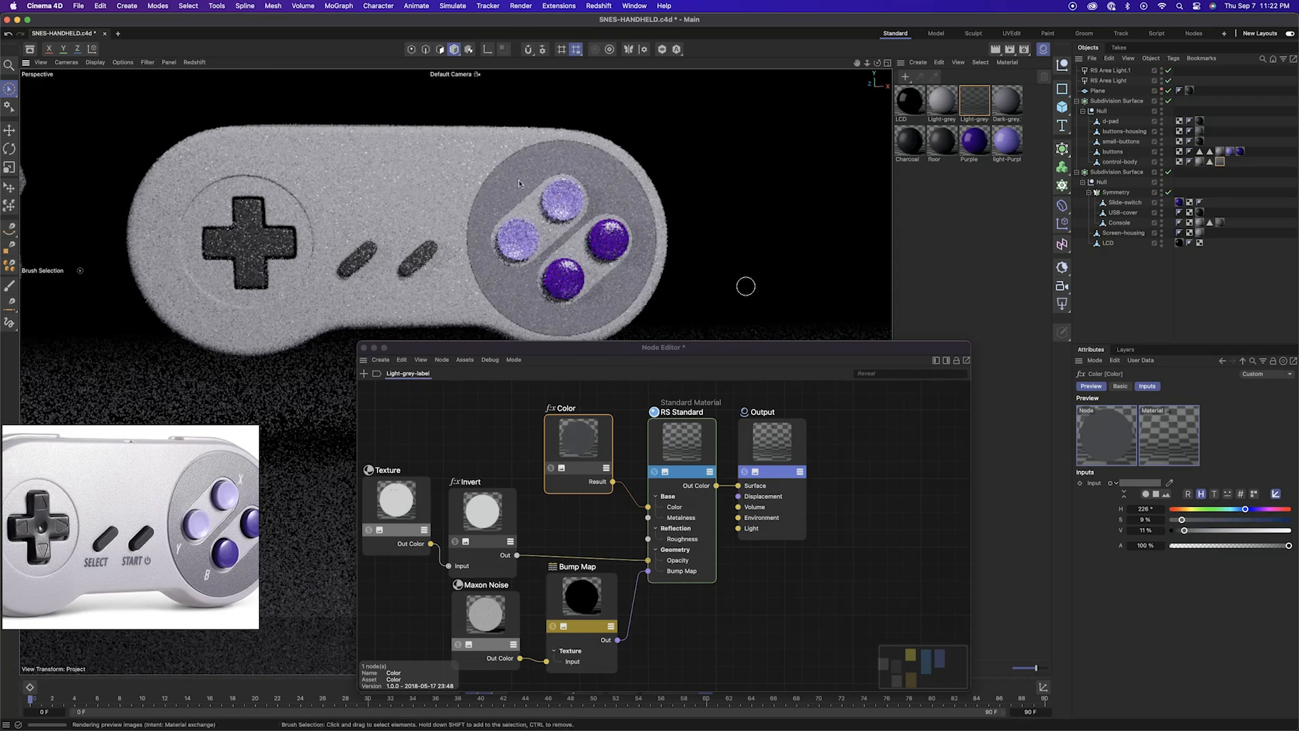
Tidy the Maxon Noise, Bump Map and Invert nodes in the graph and close the Node Editor
drag(482, 617, 451, 625)
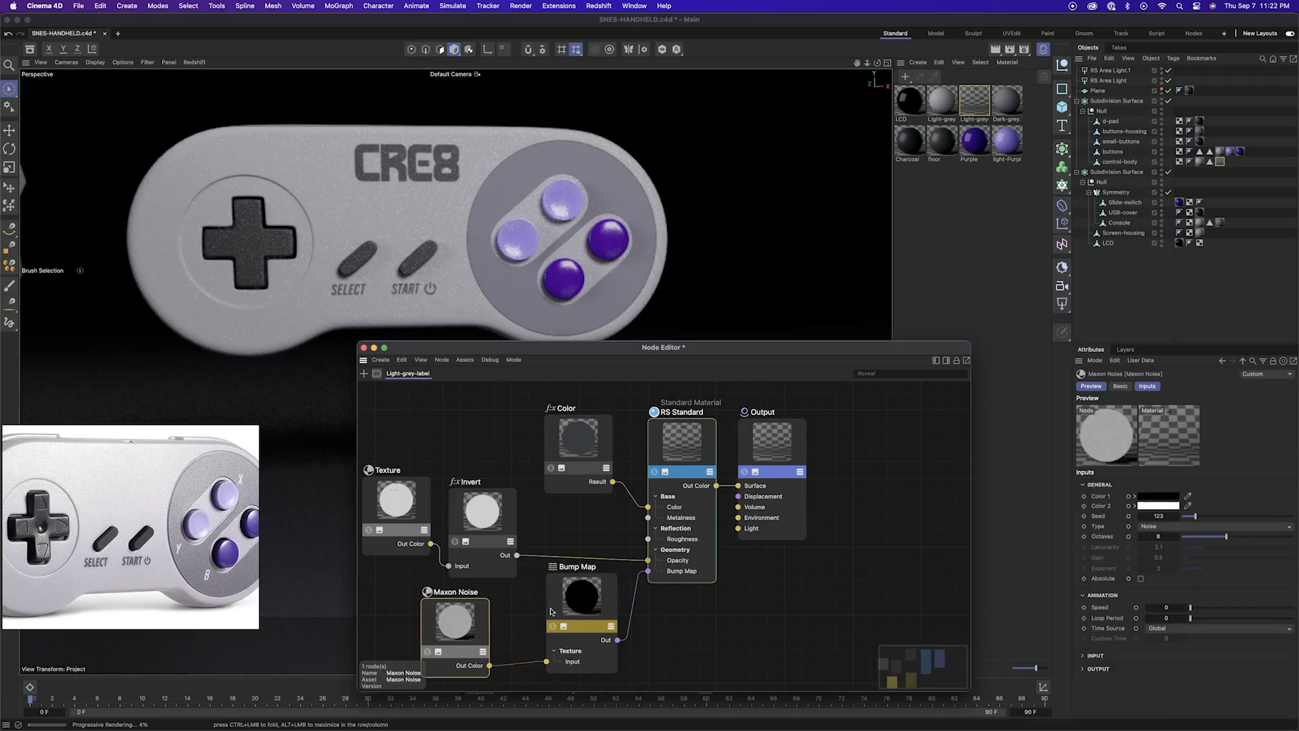
drag(580, 601, 545, 610)
drag(476, 527, 475, 502)
click(363, 349)
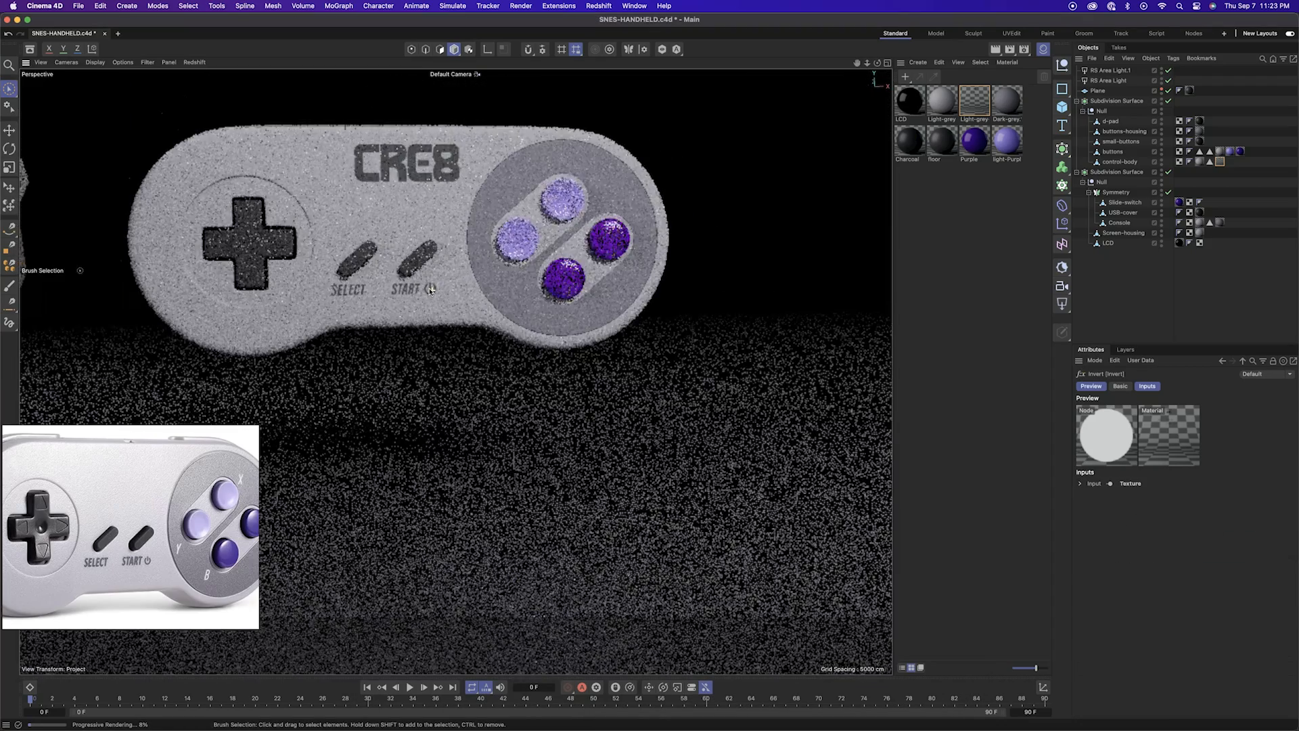
Stop the viewport render and examine the controller's printed labels against the reference photos
alt+drag(429, 290, 385, 291)
click(194, 62)
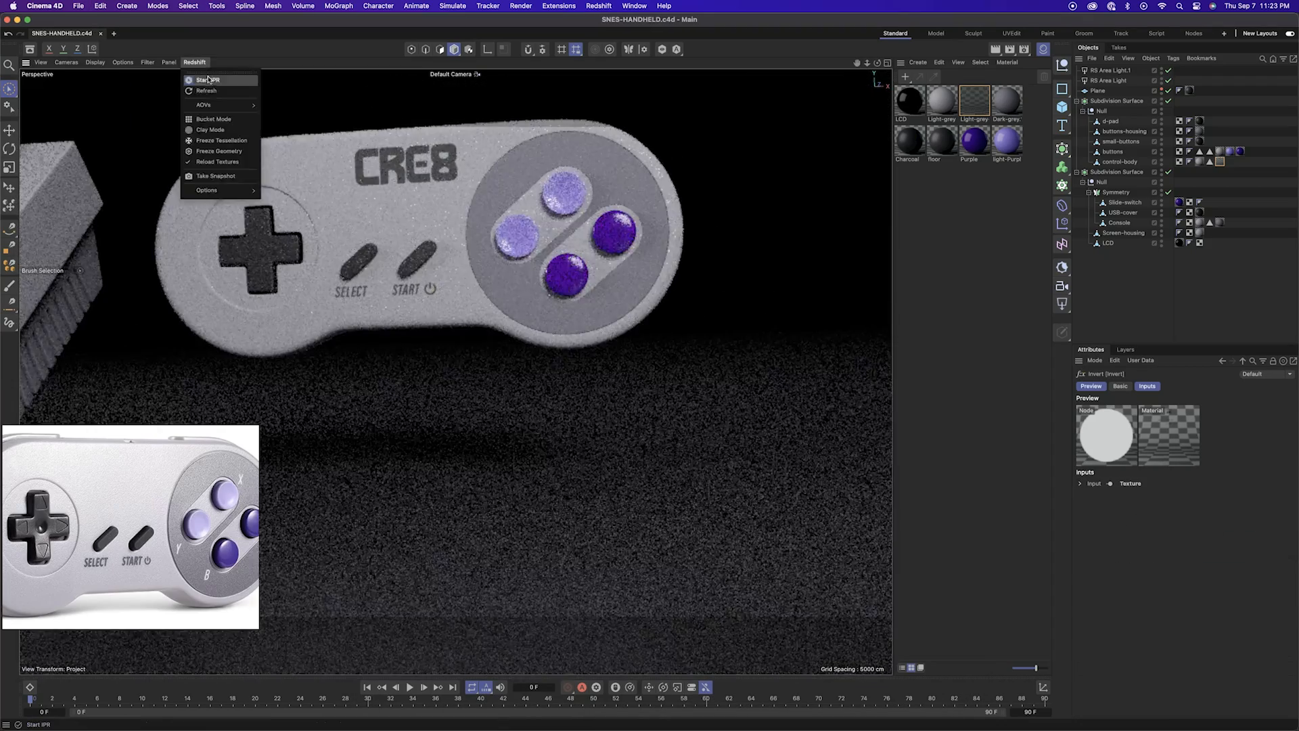
click(217, 79)
scroll(455, 368, down, 10)
alt+drag(456, 368, 508, 371)
click(193, 495)
scroll(183, 493, down, 5)
scroll(110, 482, down, 5)
scroll(83, 501, up, 5)
scroll(82, 513, down, 5)
scroll(94, 535, down, 3)
scroll(110, 564, up, 6)
scroll(110, 564, down, 3)
Switch to Photoshop and turn the blue POWER label black with a Color Overlay layer effect
key(super+Tab)
key(super+Tab)
key(super+Tab)
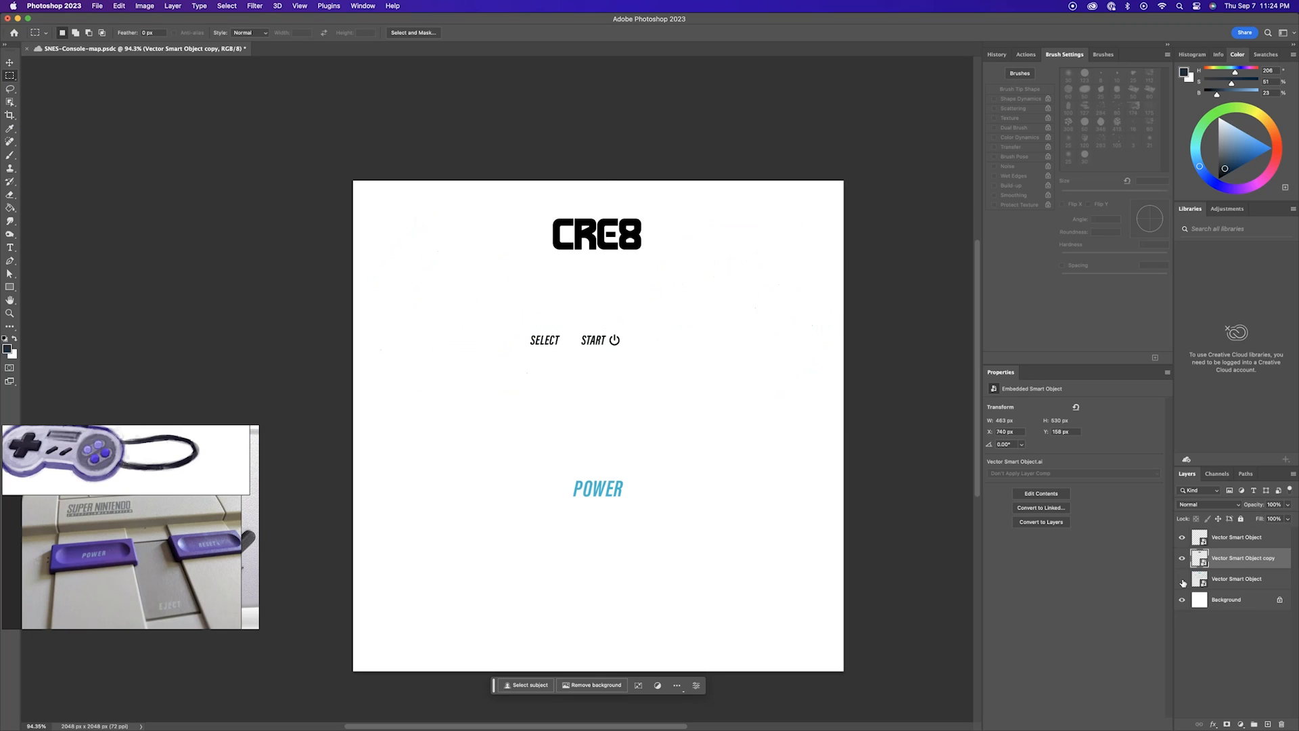
double_click(1210, 539)
key(Return)
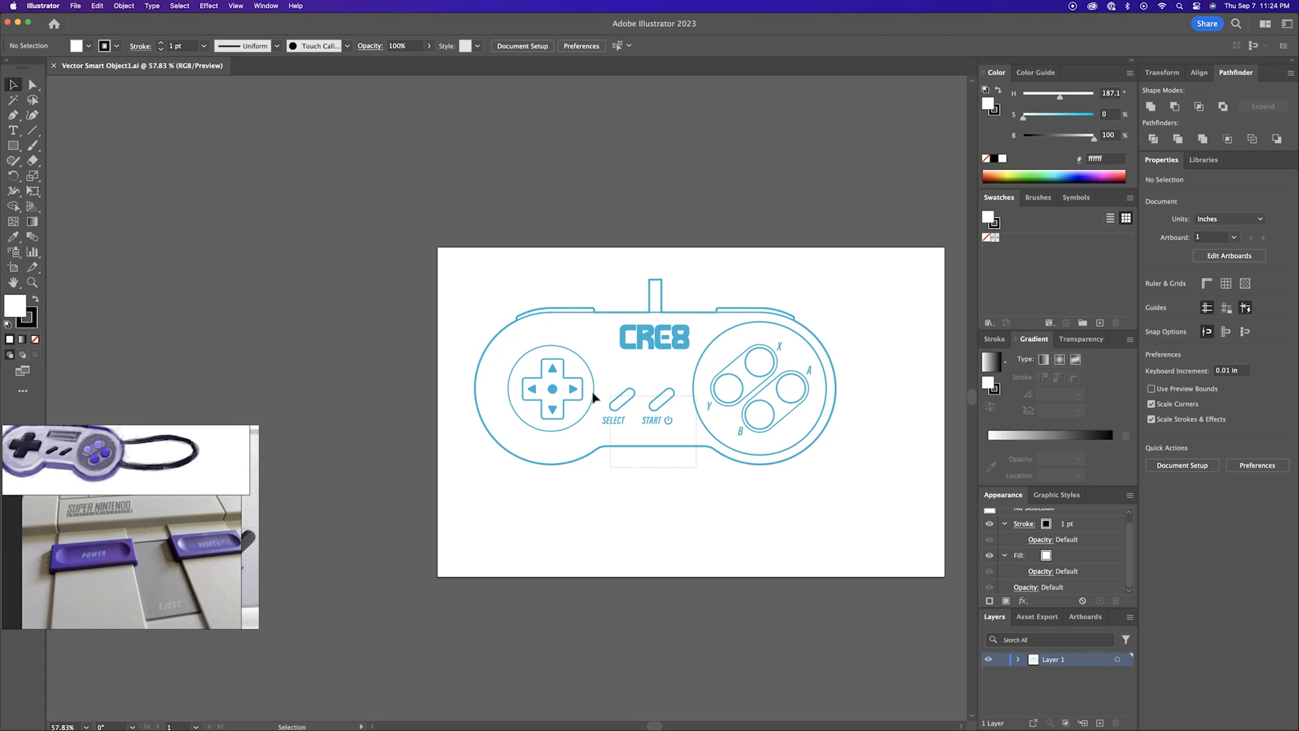
Check the controller artwork in Illustrator, then create a separate smart object copy of its full outline layer in Photoshop
key(super+a)
click(685, 499)
key(super+Tab)
right_click(1261, 598)
click(1224, 362)
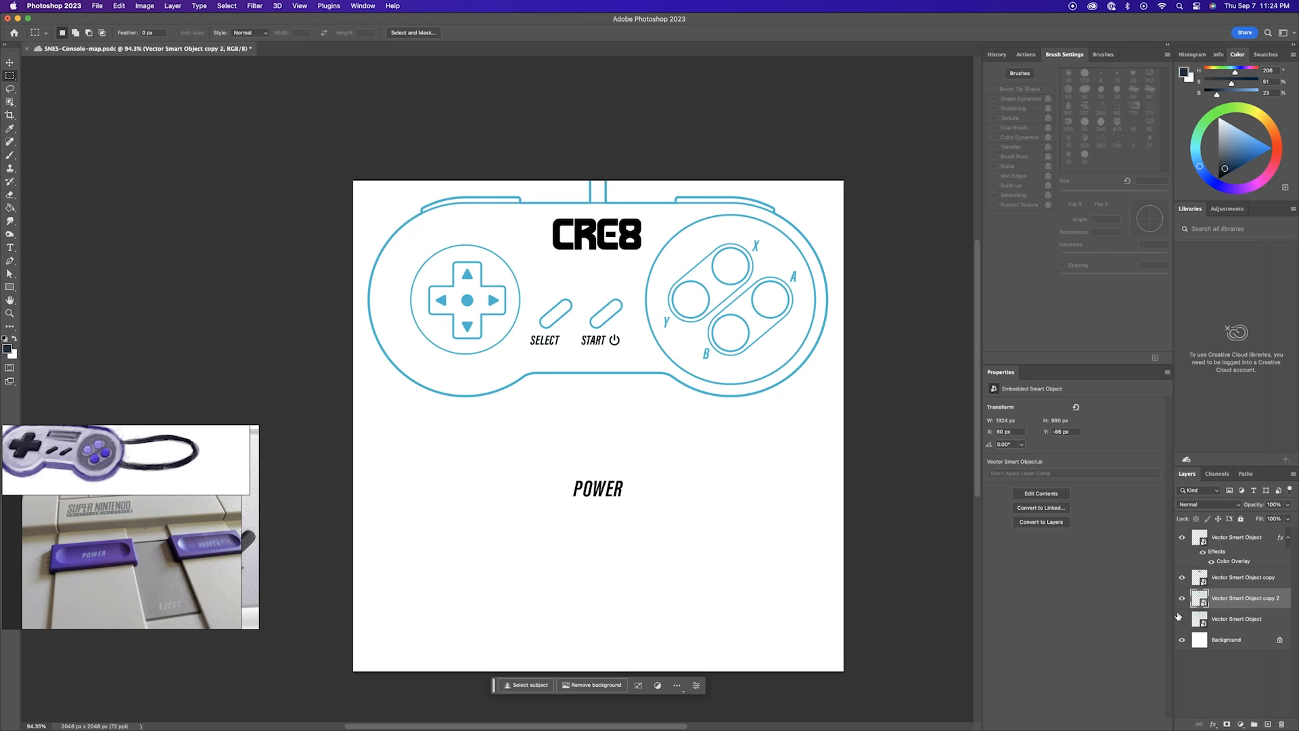
In Illustrator, delete the controller outlines, CRE8 logo and SELECT/START artwork, keeping the d-pad symbols and X, Y, A, B letters, and save
key(super+Tab)
click(493, 429)
key(Delete)
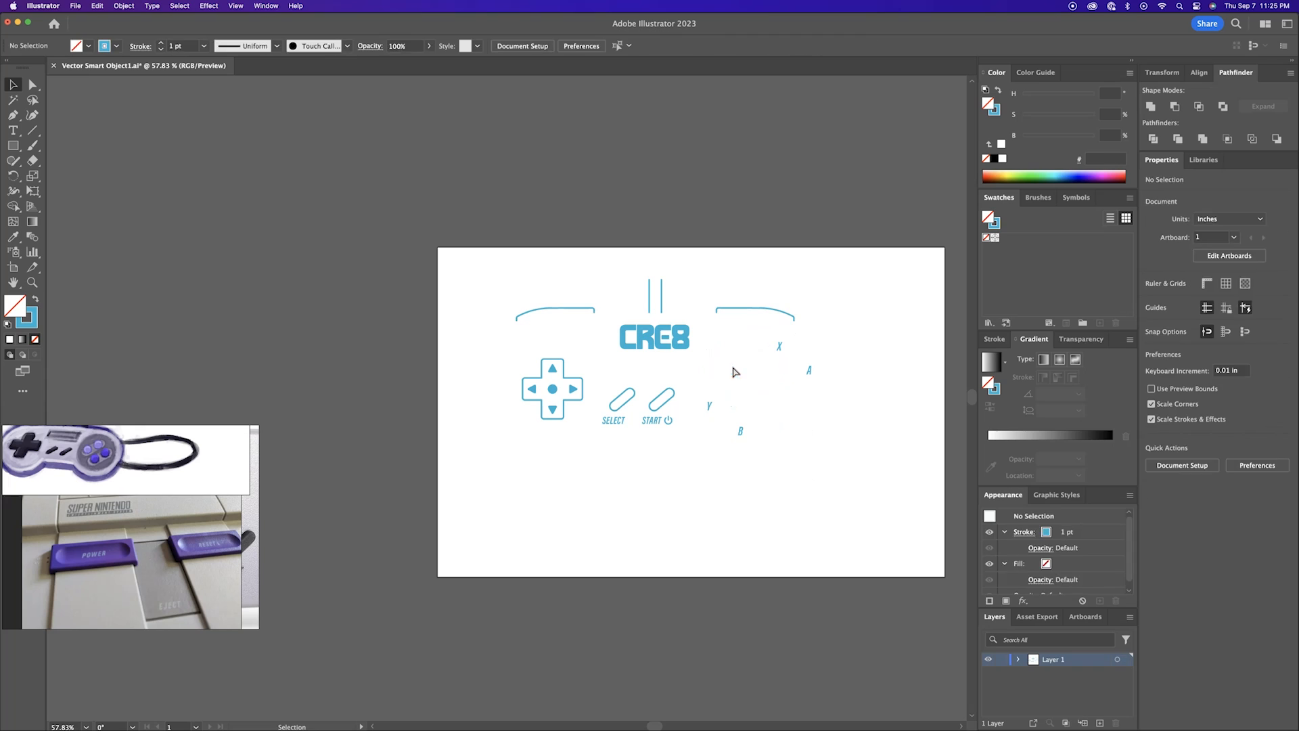
click(719, 309)
key(Delete)
drag(710, 354, 626, 321)
key(Delete)
drag(685, 437, 582, 371)
key(Delete)
key(super+s)
Recolour all the remaining d-pad symbols and button letters black and save the artwork
key(super+a)
click(994, 158)
key(super+s)
In Photoshop, move the edited label layer above the full outline copy, reposition its artwork and hide the outline copy
key(super+Tab)
drag(1199, 619, 1199, 589)
super+drag(449, 278, 467, 295)
super+drag(466, 291, 786, 329)
click(1184, 621)
Export the label map for web over the existing image and switch to Cinema 4D
key(super+alt+shift+s)
click(755, 574)
click(760, 567)
key(super+Tab)
key(super+Tab)
key(super+Tab)
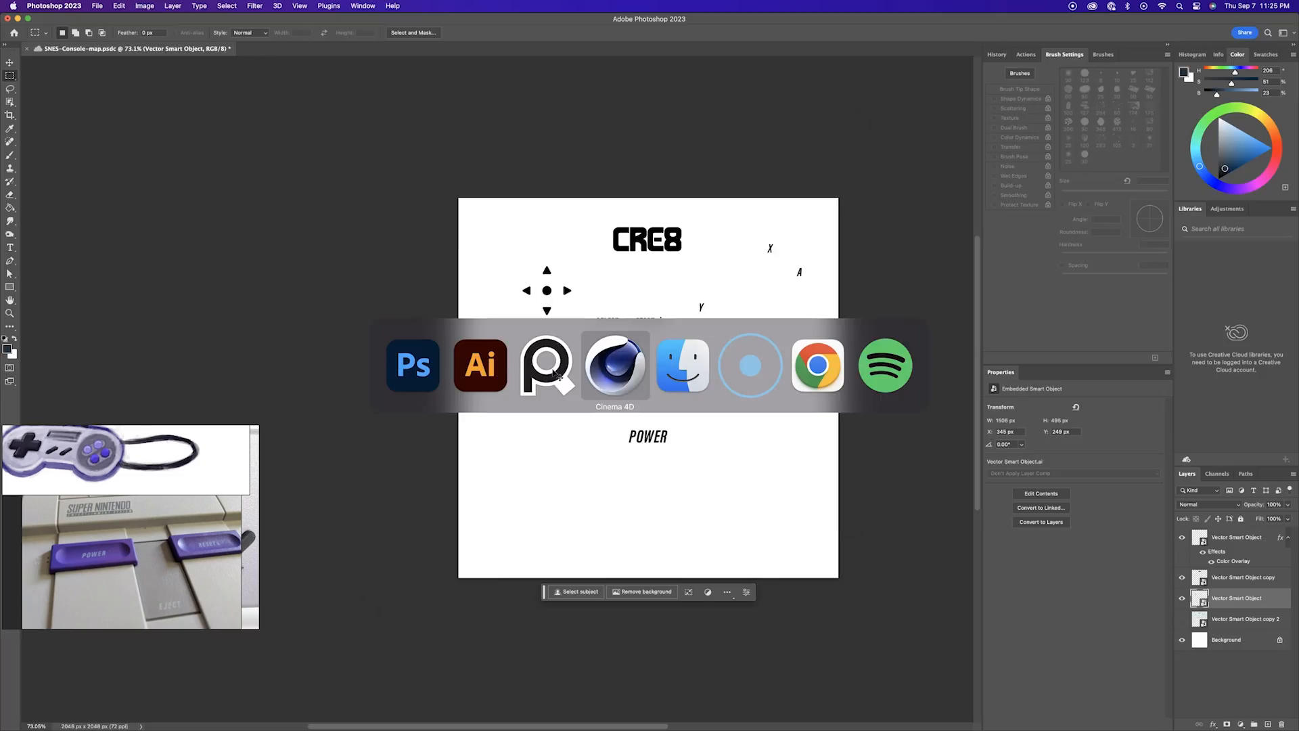
Open the Light-grey-label material and test-render the controller from a wider view
double_click(974, 102)
click(621, 200)
click(194, 62)
click(203, 77)
alt+right_drag(709, 387, 669, 285)
click(194, 62)
click(208, 79)
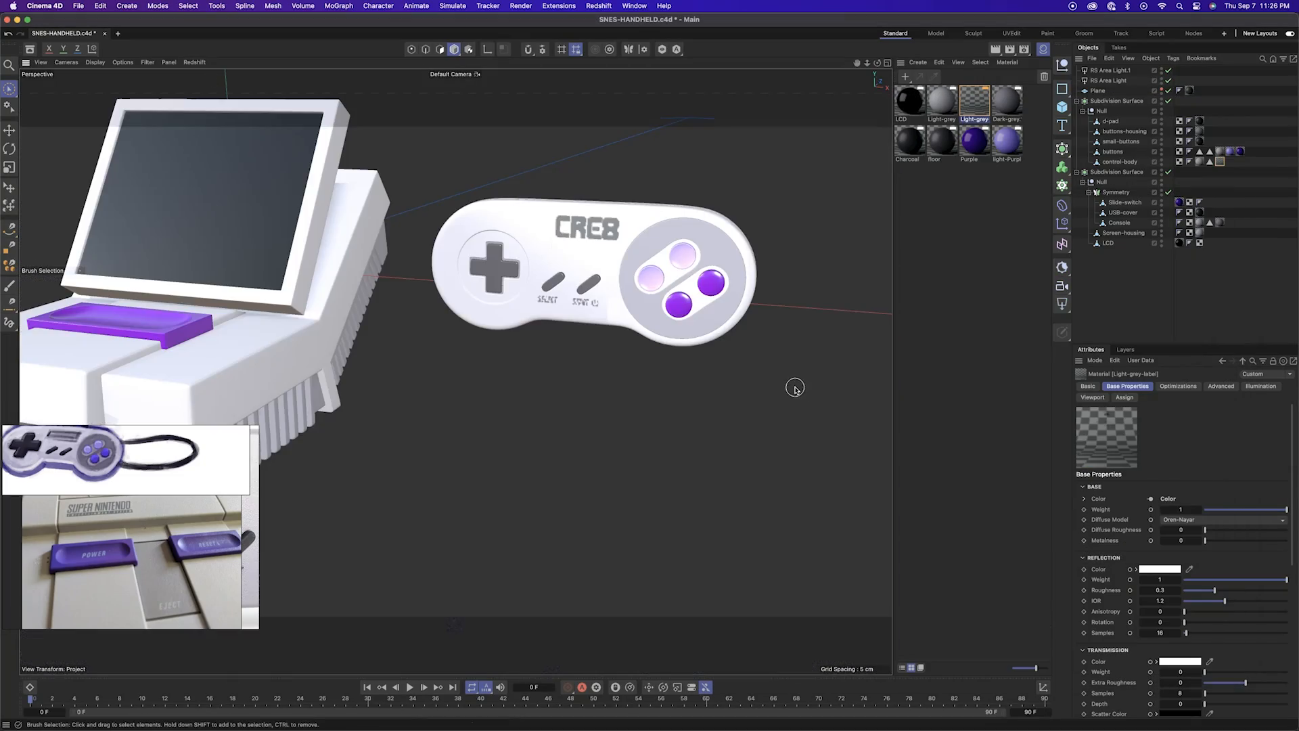
Return to Photoshop, export the label map for web once more, replacing the existing file, and go back to Cinema 4D
key(super+Tab)
key(super+alt+shift+s)
key(Return)
key(Return)
click(612, 424)
key(super+Tab)
Start and refresh the viewport render to check the controller's labels
click(194, 62)
click(206, 79)
click(194, 62)
click(221, 90)
Stop the render and relink the Light-grey-label Texture node to SNES-Console-map.png
click(194, 62)
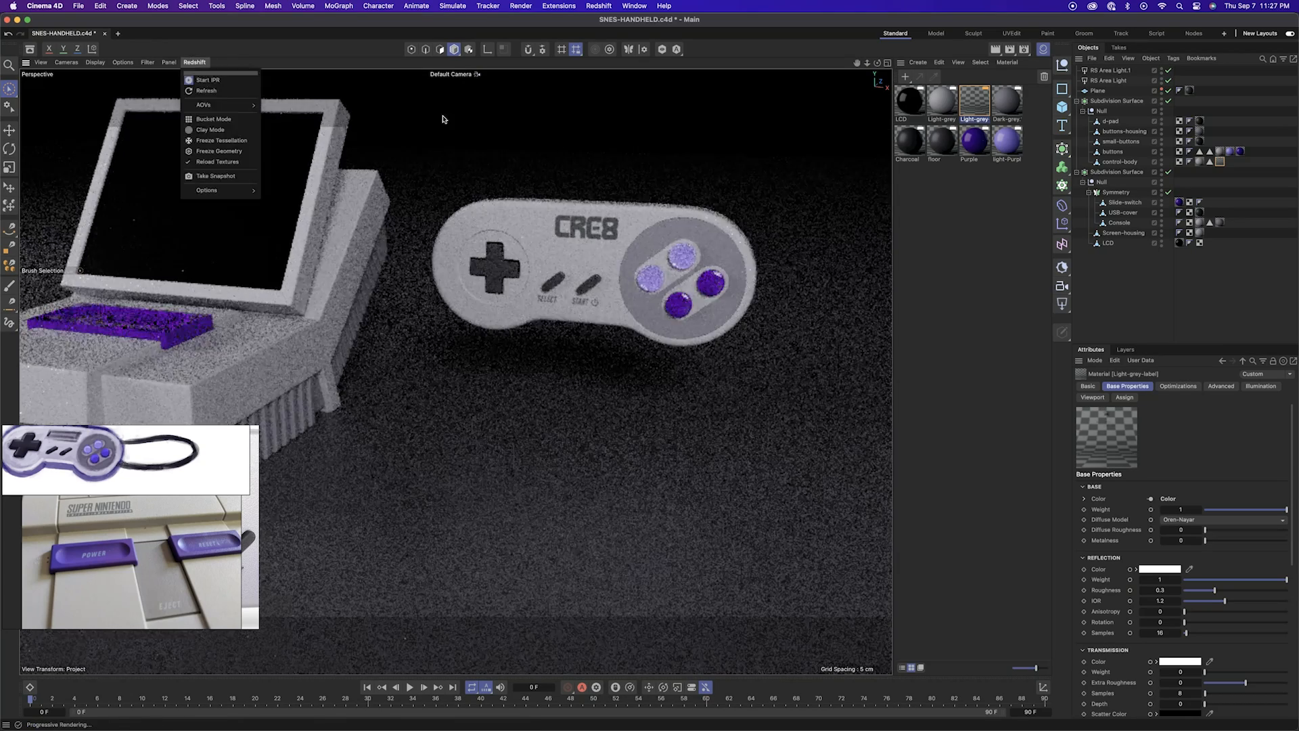
click(208, 80)
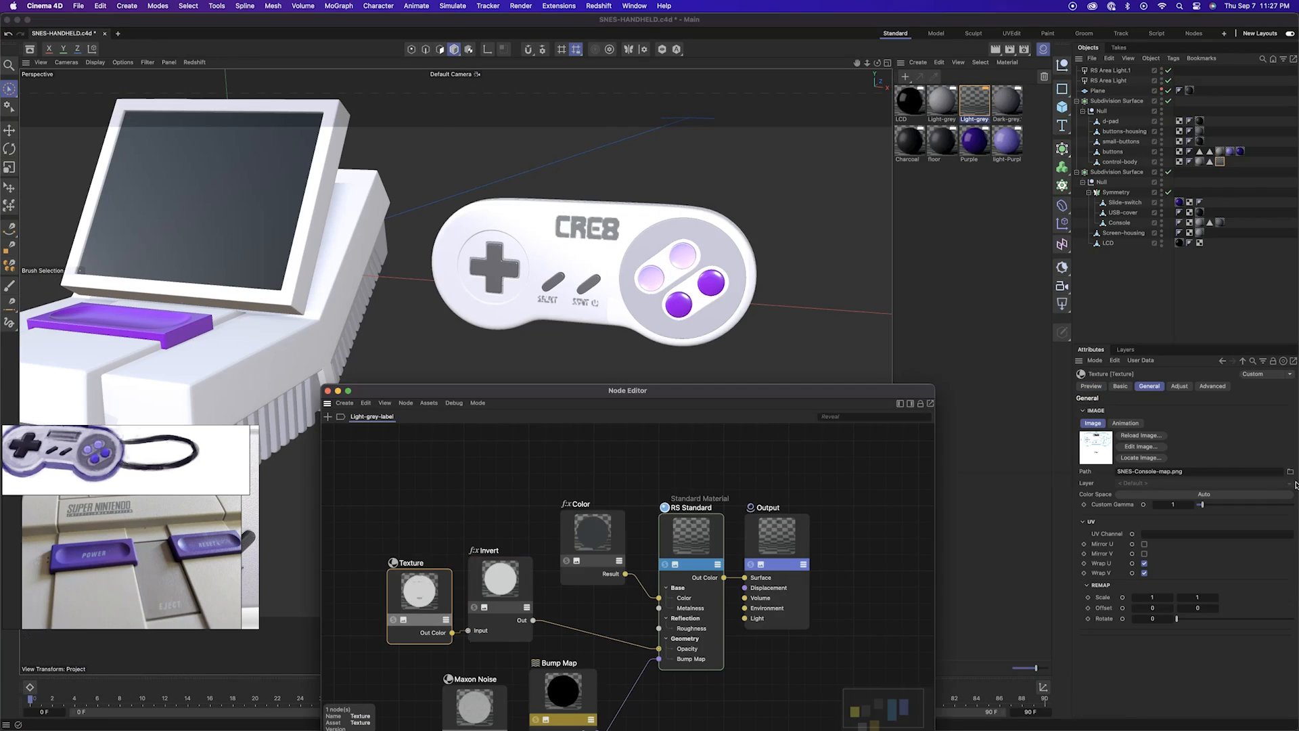
click(1290, 471)
key(Return)
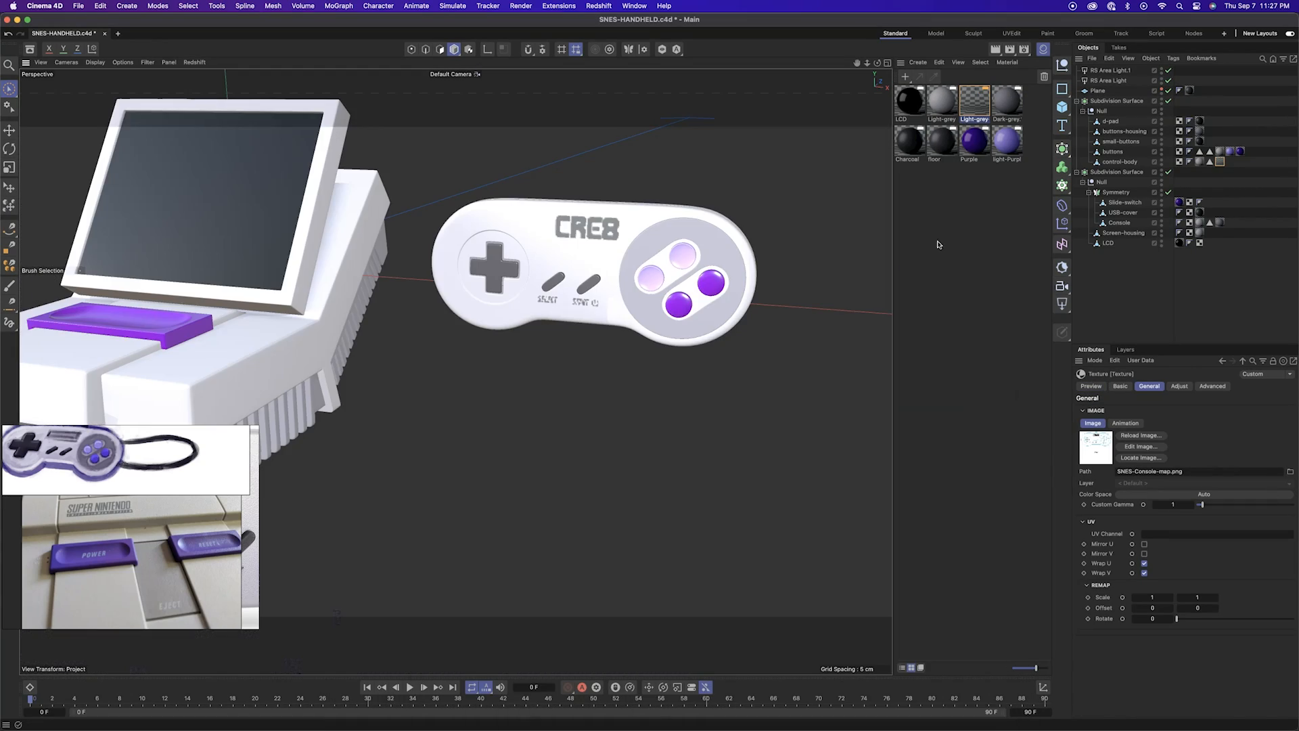
Duplicate the dark-grey material, rename the copy Dark-grey-label and apply it to the buttons-housing object
click(1008, 102)
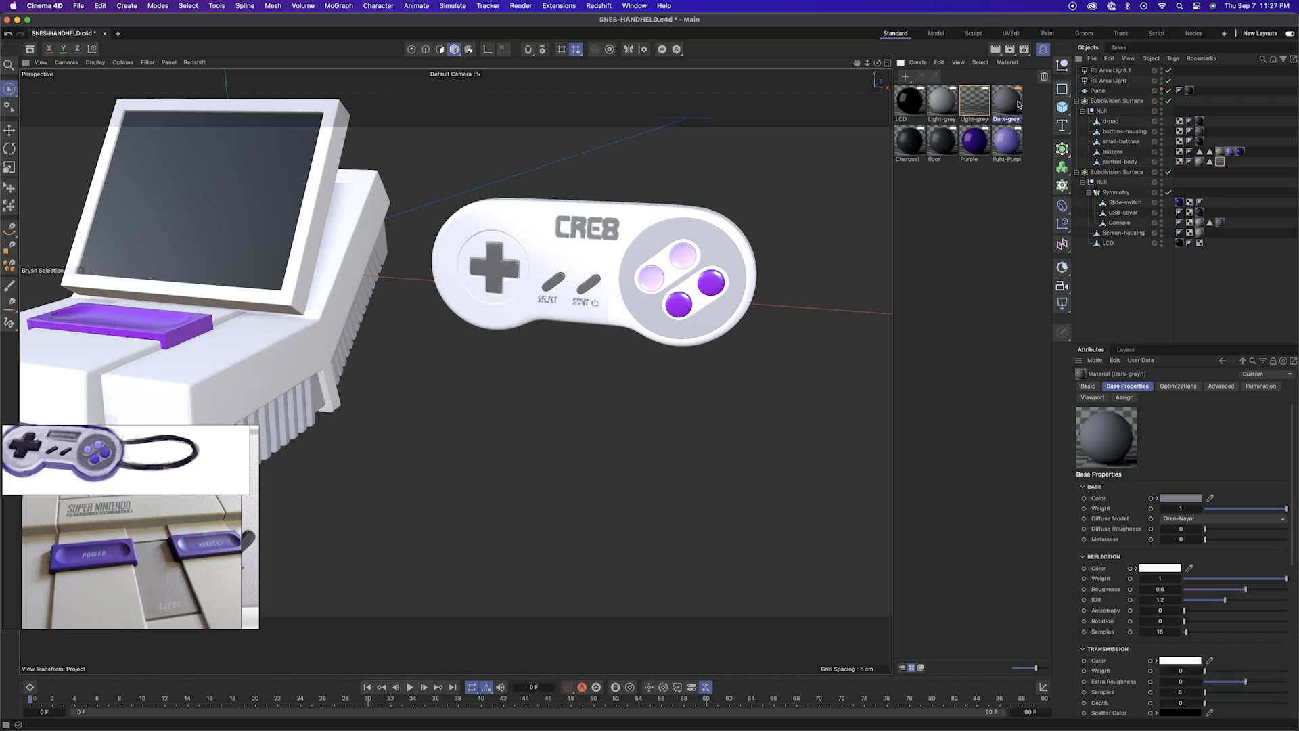
double_click(914, 161)
text(Dark-grey-label)
key(Return)
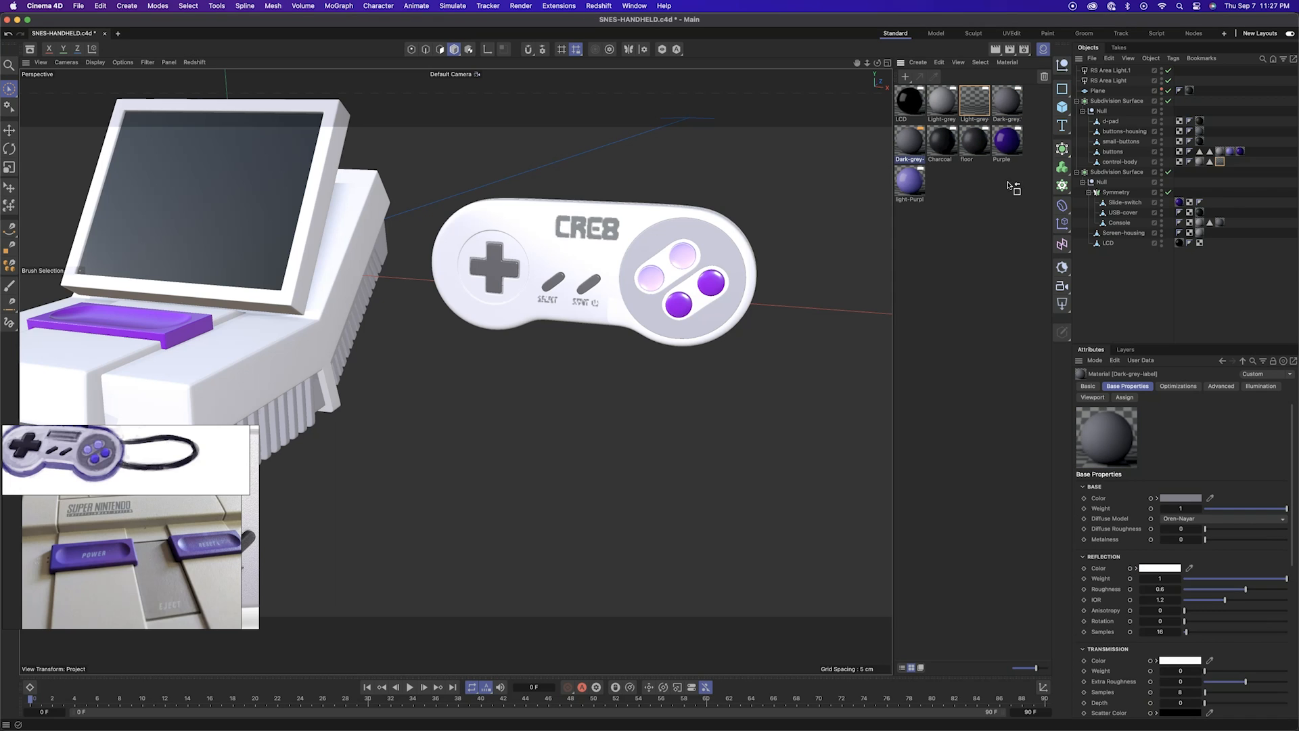
drag(1113, 134, 1117, 132)
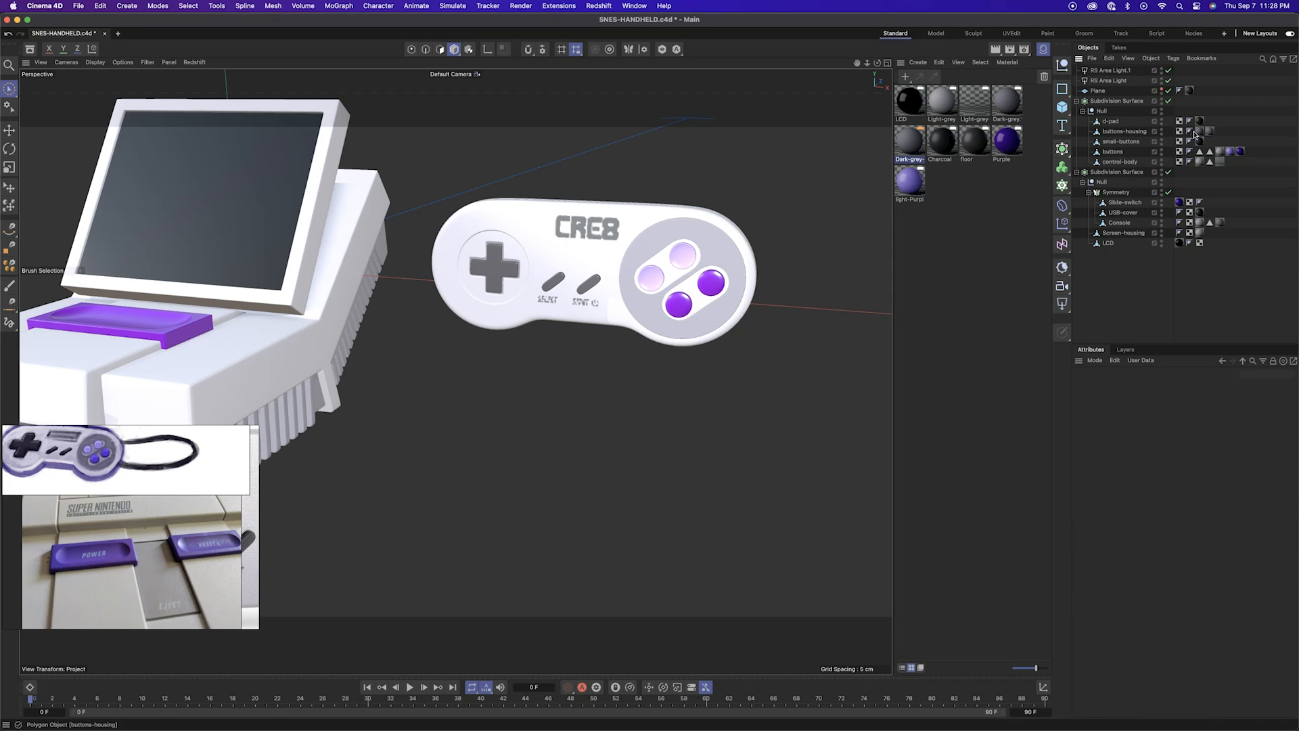
Copy the Texture, Invert and Color nodes from Light-grey-label and paste them into the Dark-grey-label graph
double_click(974, 101)
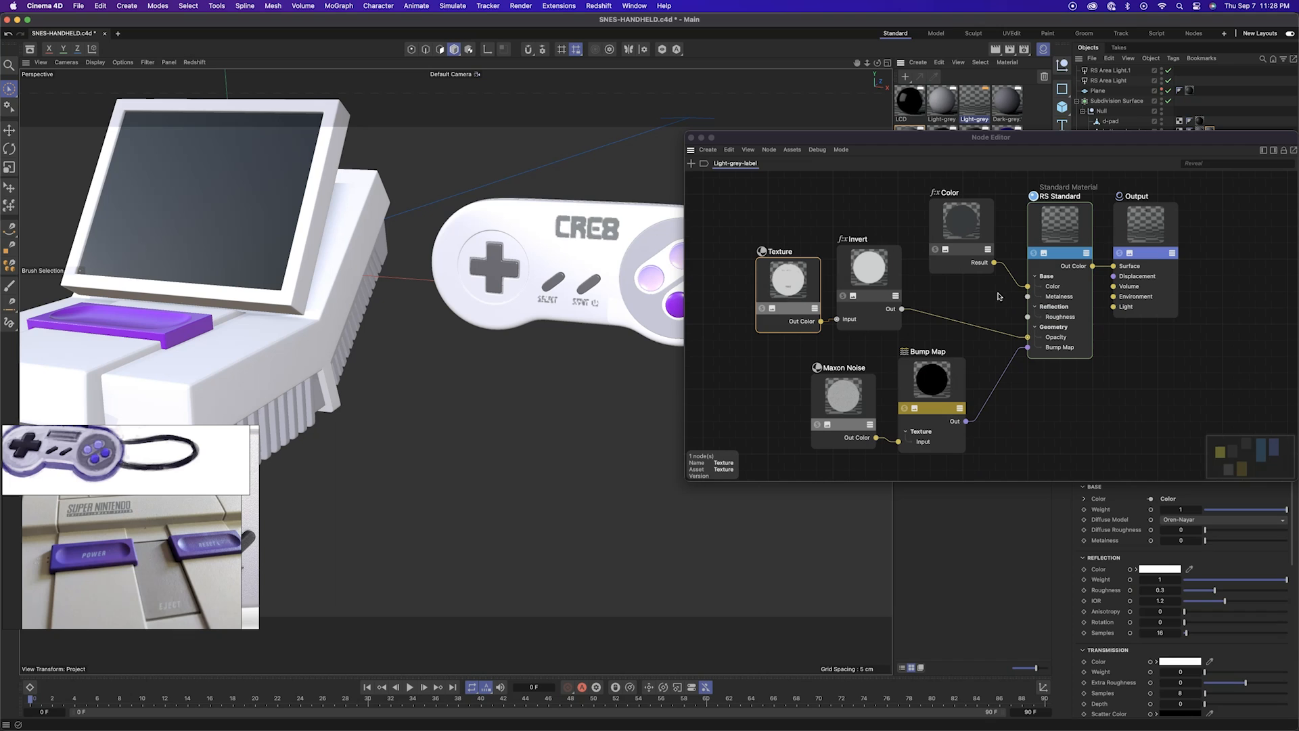
drag(976, 331, 775, 189)
key(super+c)
drag(1002, 137, 981, 219)
double_click(913, 143)
key(super+v)
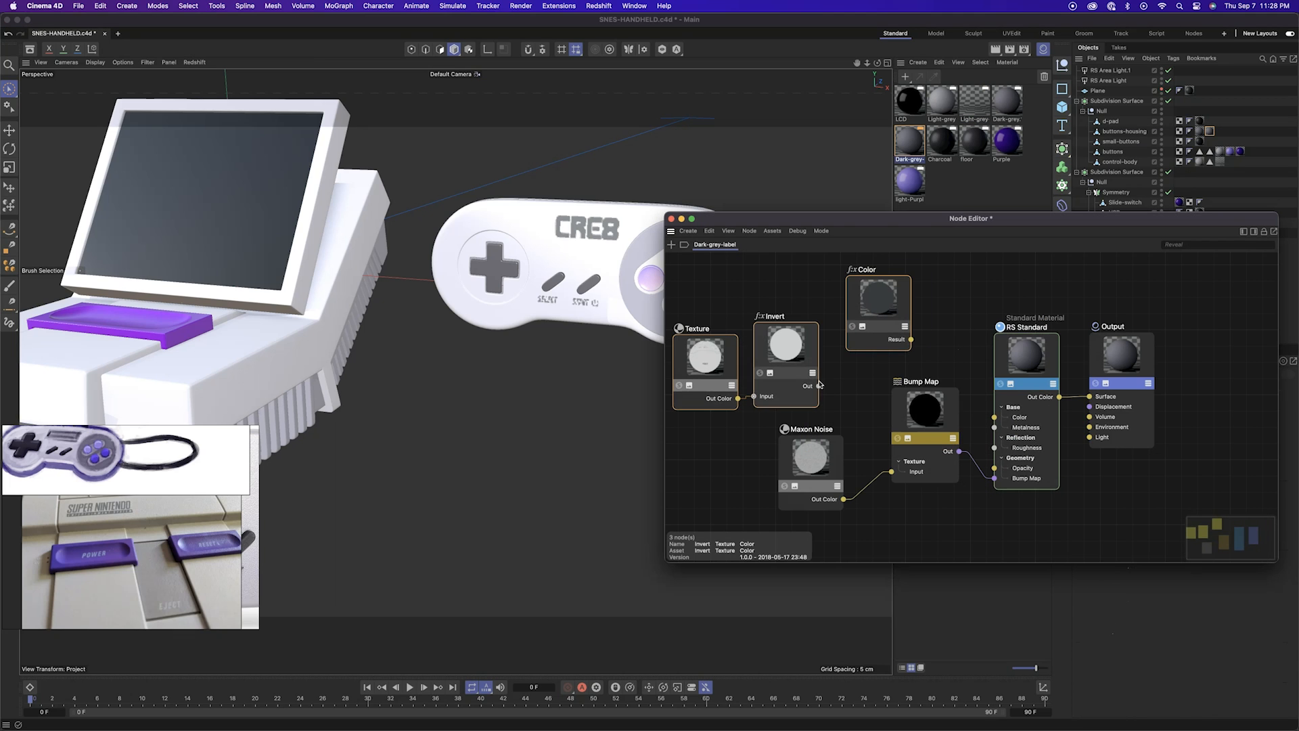
Connect the pasted Color node to the RS Standard base Color and brighten its input to value 92%
drag(997, 420, 995, 418)
drag(926, 408, 927, 476)
click(878, 298)
drag(1032, 219, 645, 293)
drag(1203, 531, 1279, 530)
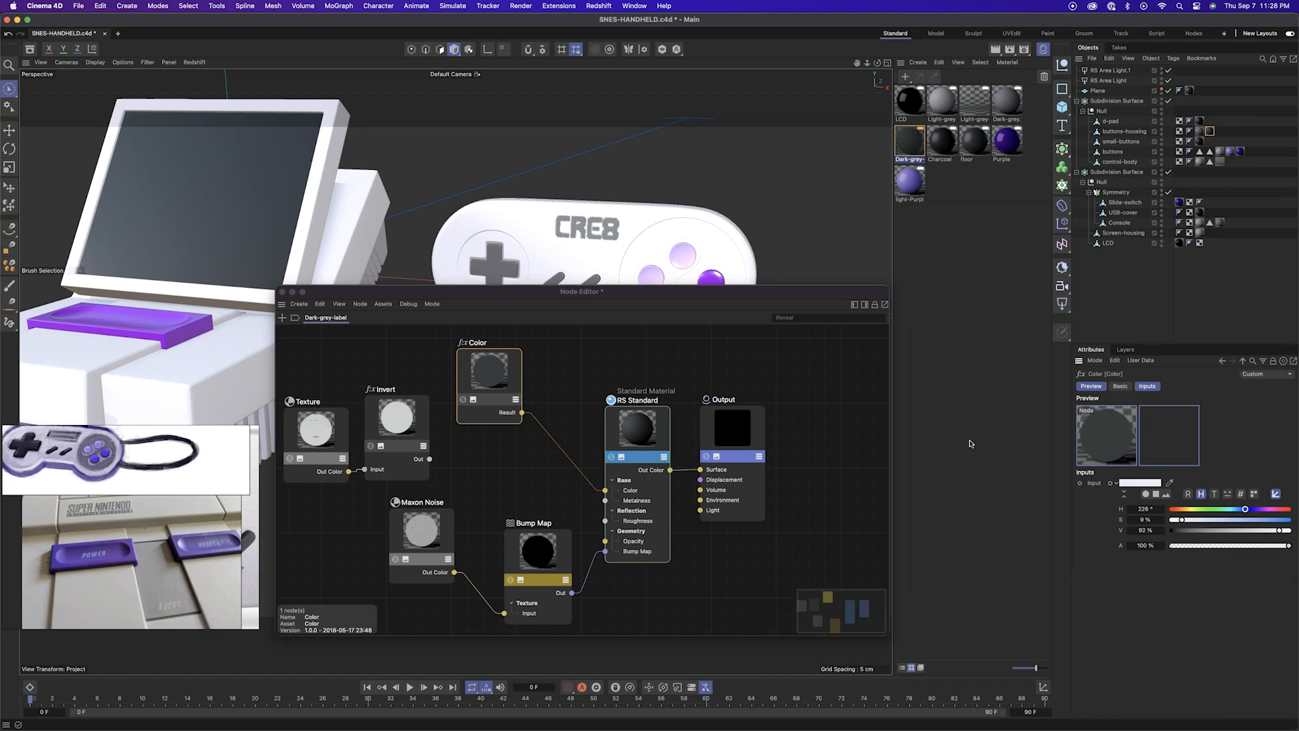
Connect the Invert output to the RS Standard Opacity and rearrange the Maxon Noise and Bump Map nodes
drag(664, 294, 824, 325)
drag(602, 636, 697, 582)
drag(701, 584, 638, 579)
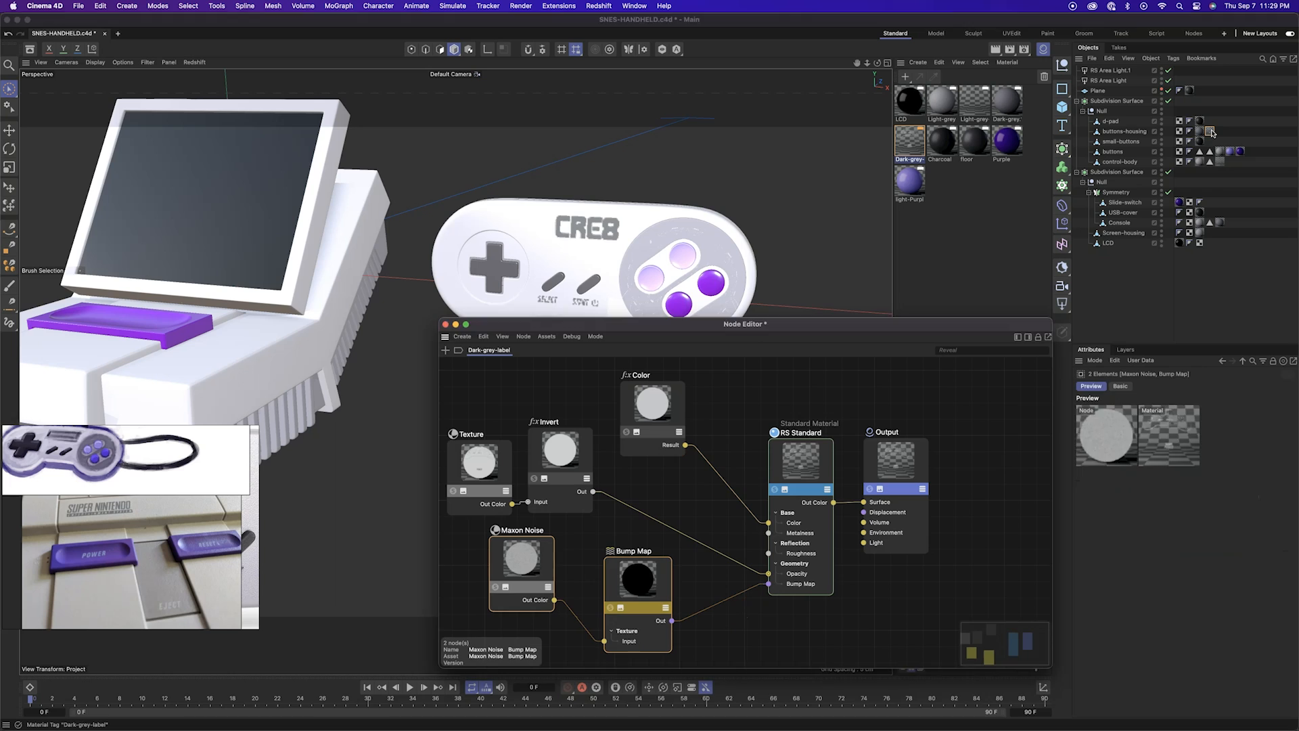
Scale and move the Dark-grey-label projection on buttons-housing so the X, Y, A and B letters sit beside their buttons
click(1210, 131)
drag(812, 325, 806, 412)
scroll(474, 245, down, 4)
click(468, 49)
key(t)
drag(568, 244, 523, 243)
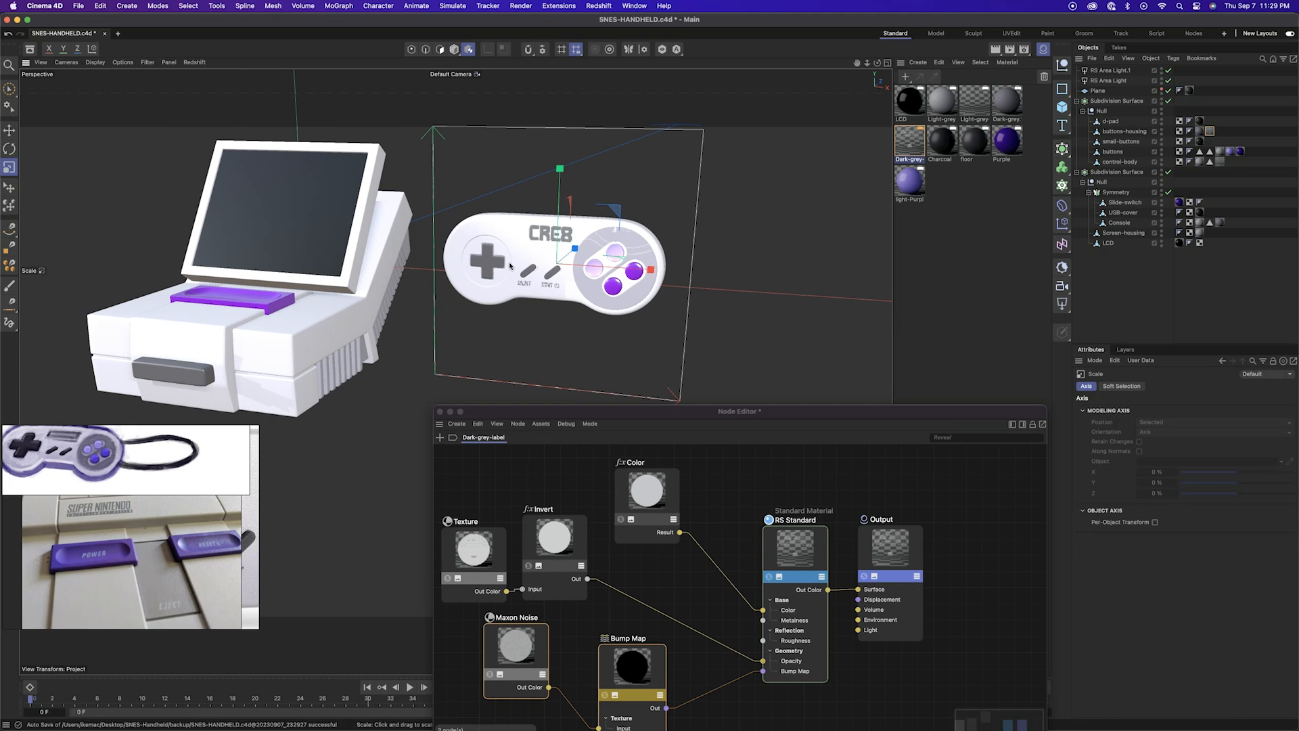
key(e)
scroll(560, 295, up, 5)
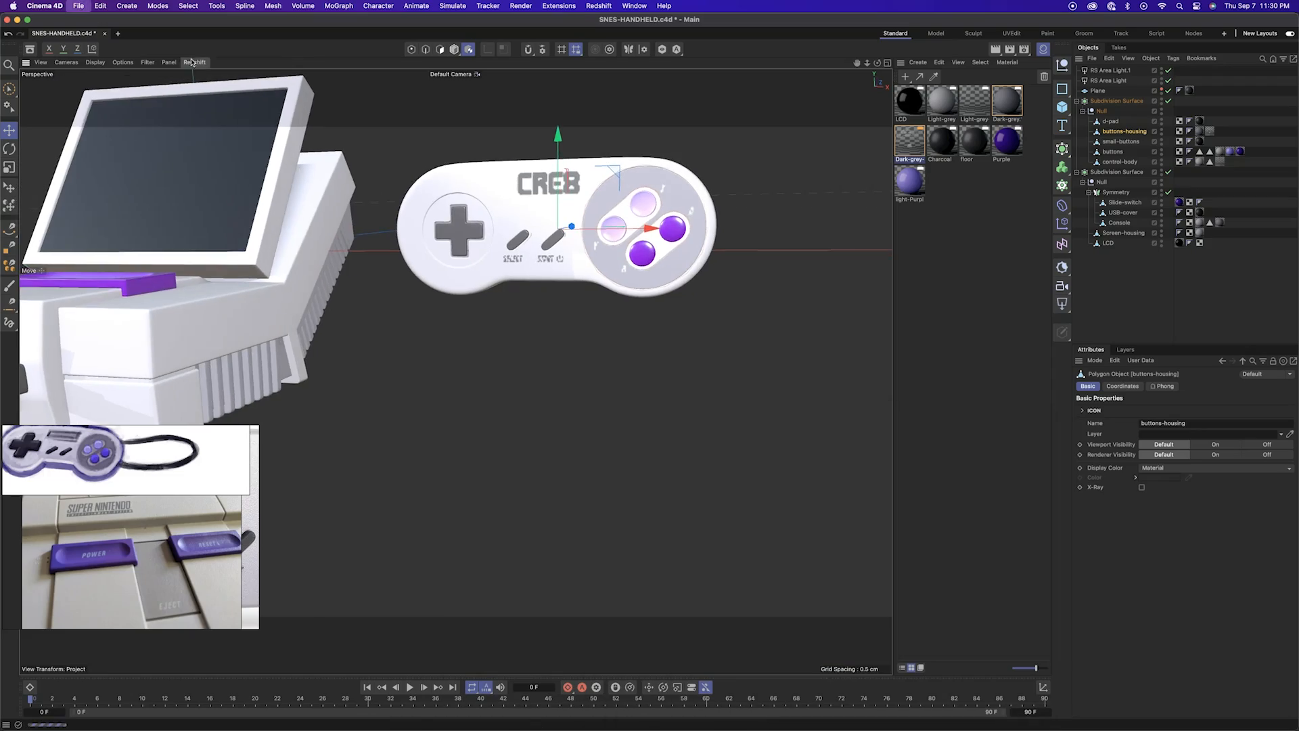
Start the viewport render and inspect the X, Y, A and B letters on the button housing
click(192, 62)
click(203, 75)
scroll(649, 213, up, 5)
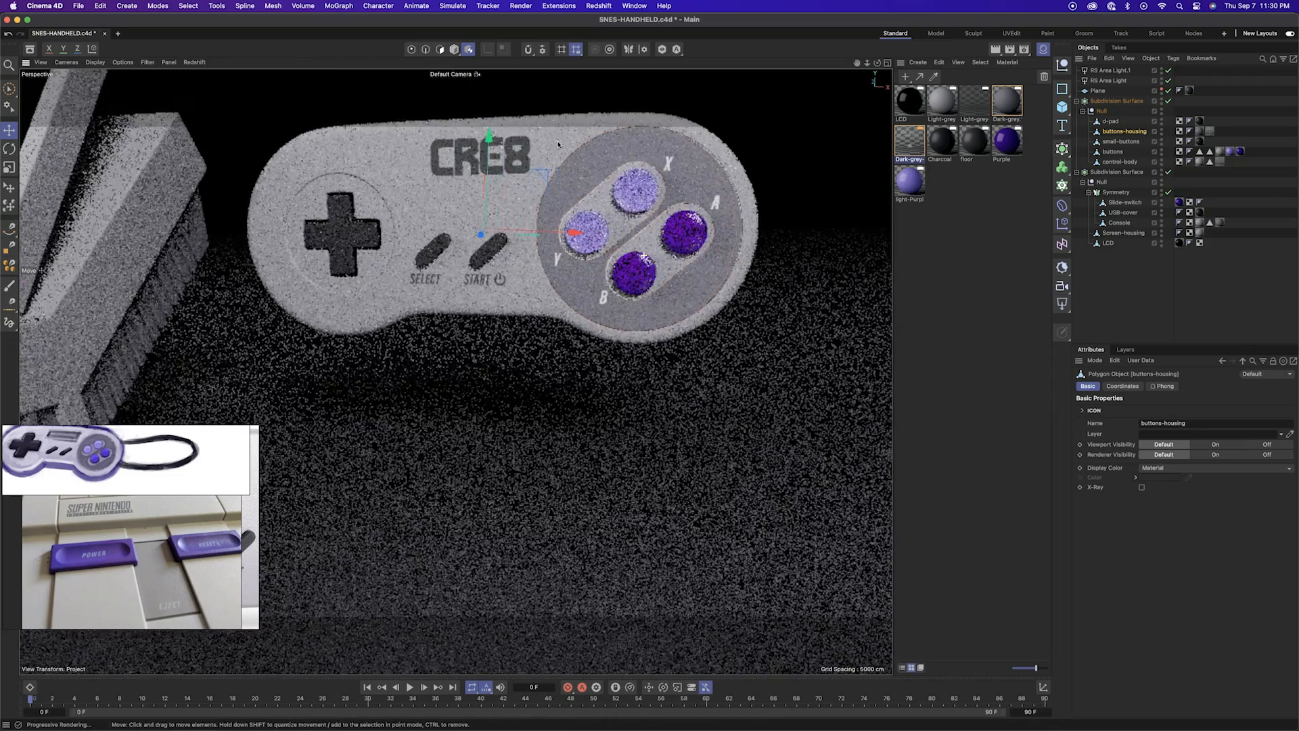
click(454, 49)
click(542, 91)
scroll(649, 212, down, 1)
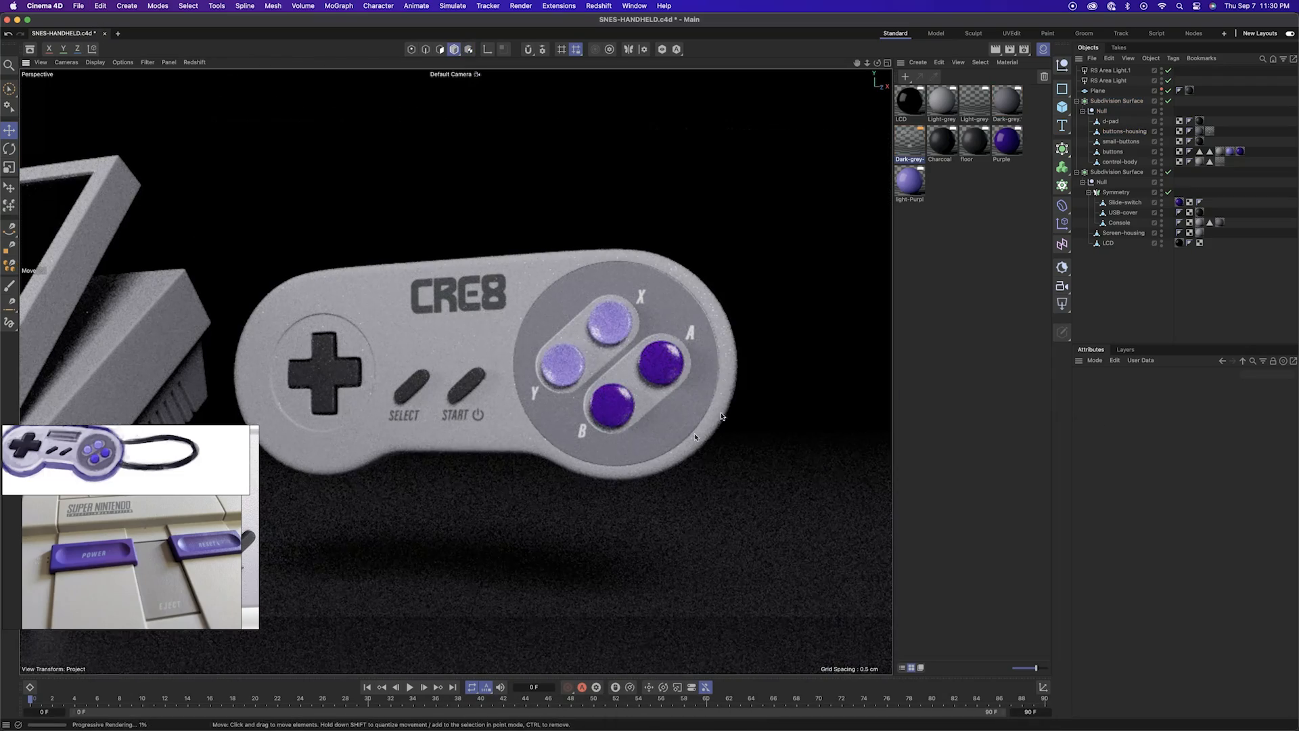
Sample the button housing's grey for the Dark-grey-label Color node and set its value to 73%
double_click(909, 140)
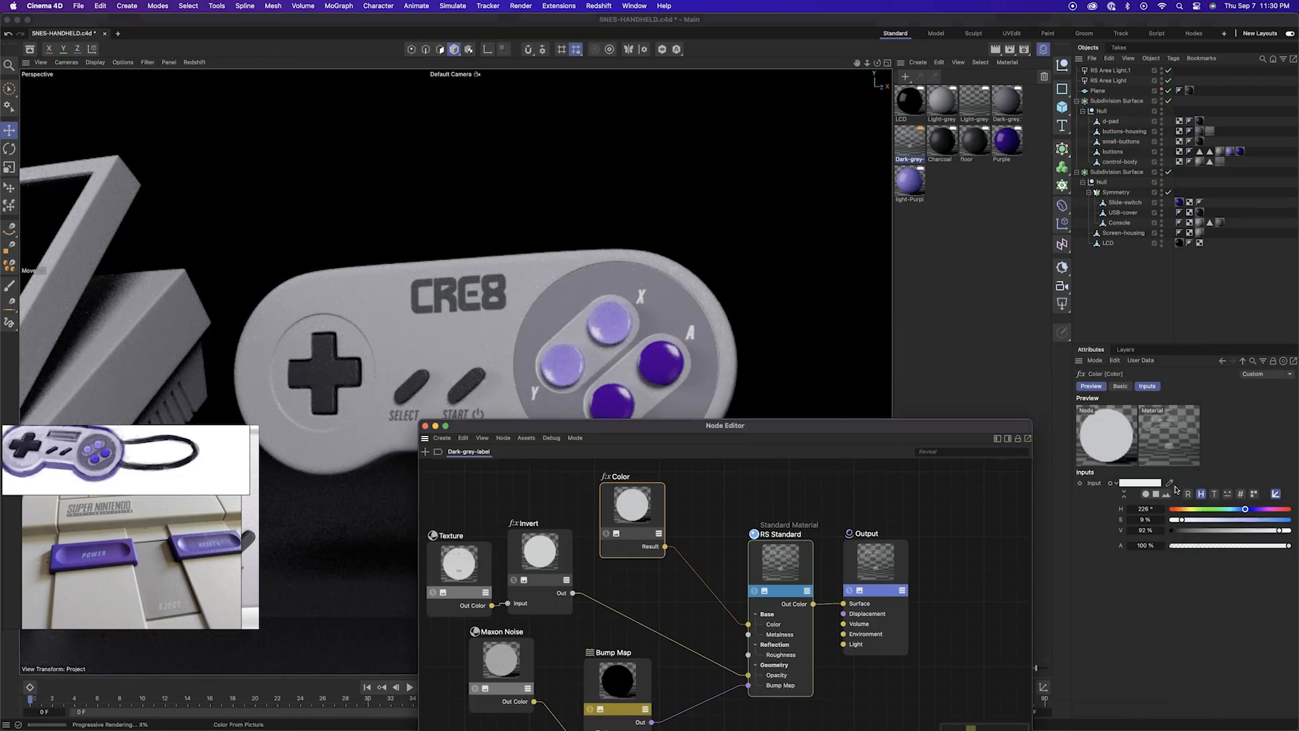
click(1170, 483)
click(677, 308)
drag(1235, 530, 1257, 531)
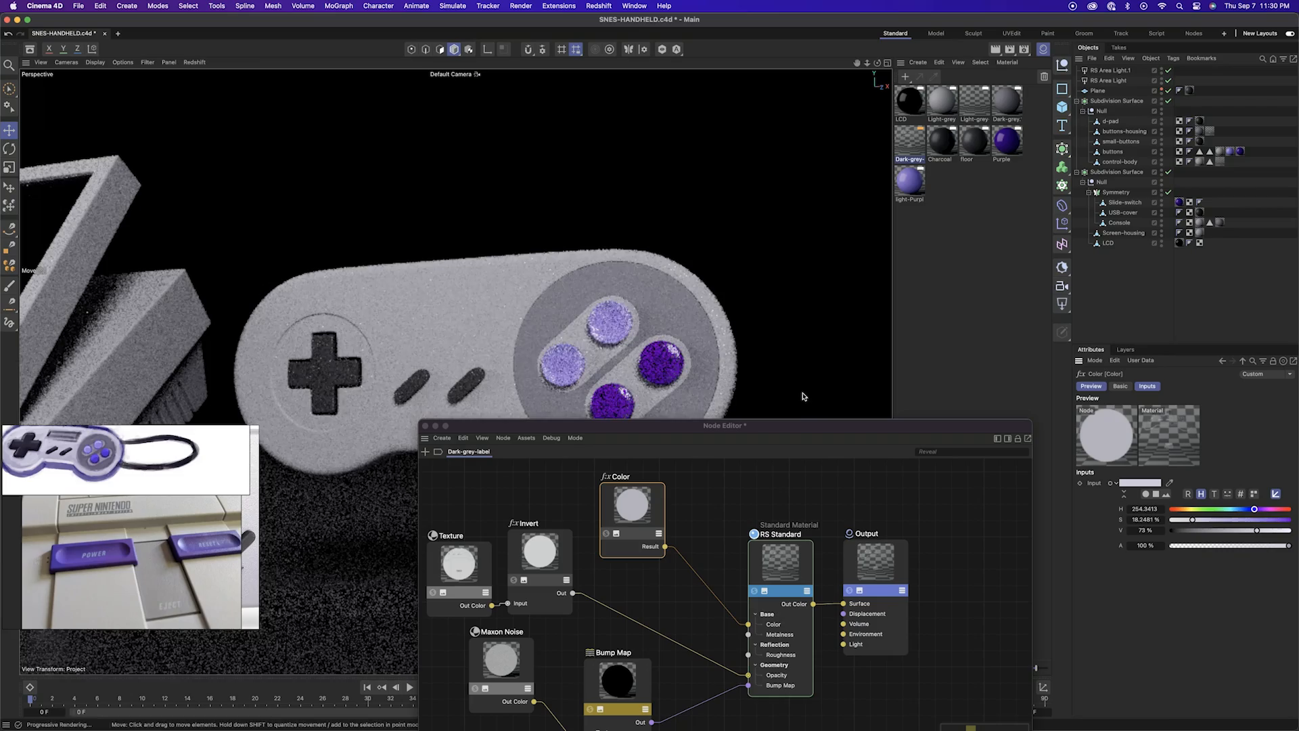
Refresh the viewport render and compare the button letters with the reference photo
click(206, 90)
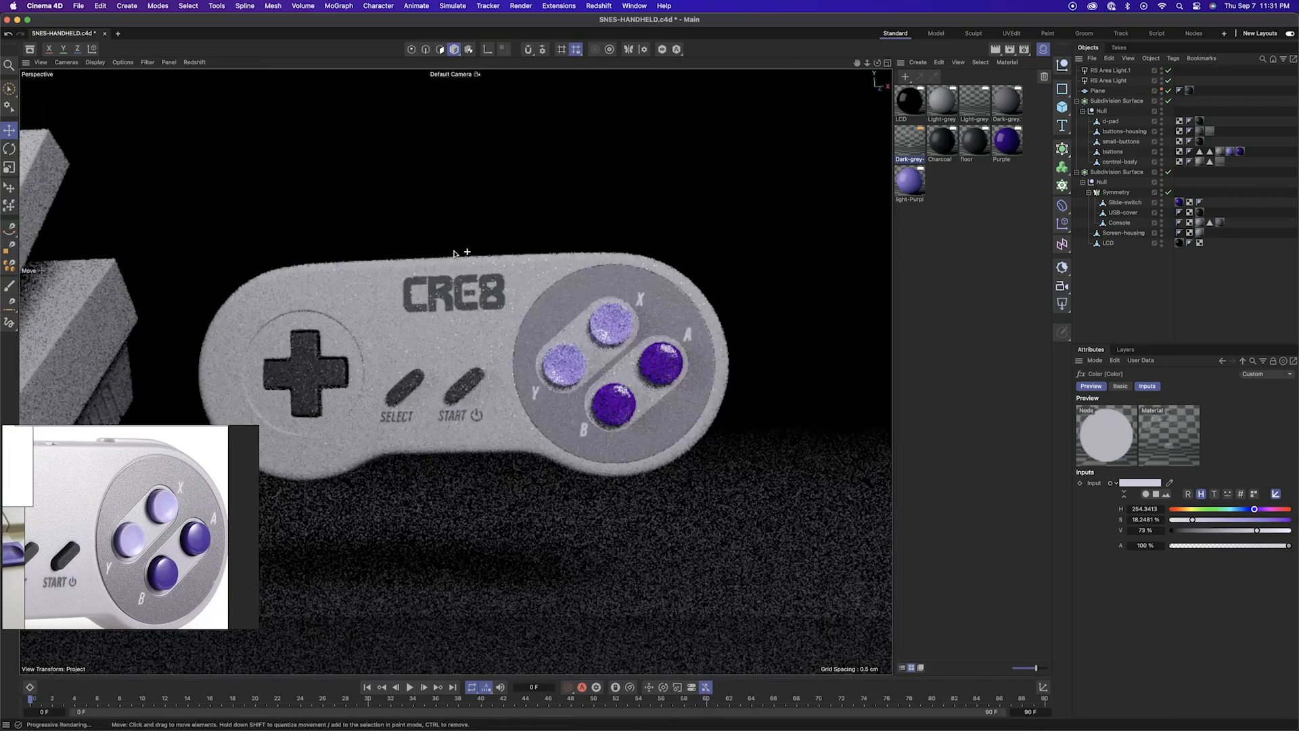
mouse_move(454, 254)
alt+mouse_down()
mouse_move(444, 270)
mouse_move(440, 251)
alt+mouse_up()
alt+drag(503, 283, 490, 313)
click(195, 62)
click(205, 88)
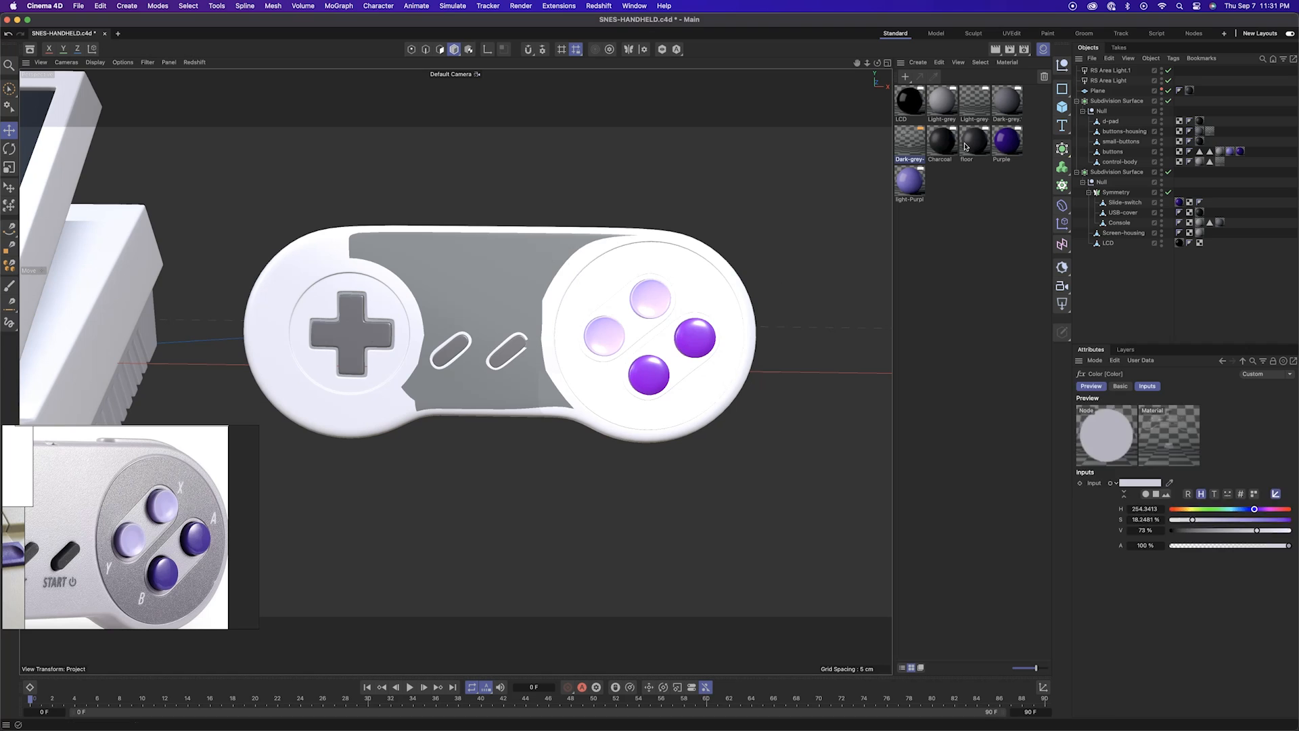
Duplicate Dark-grey-label, rename the original for the button housing and rename Light-grey-label as Body label
click(941, 142)
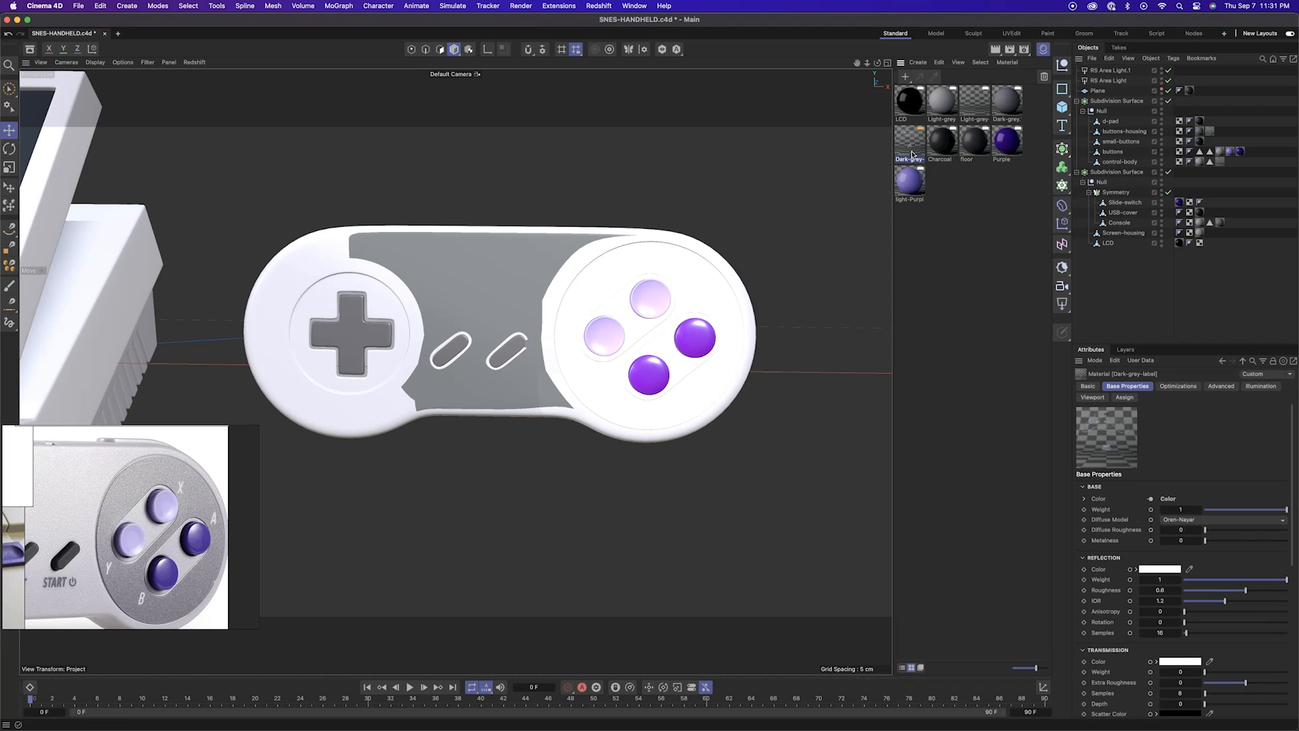
double_click(917, 160)
click(977, 119)
double_click(977, 120)
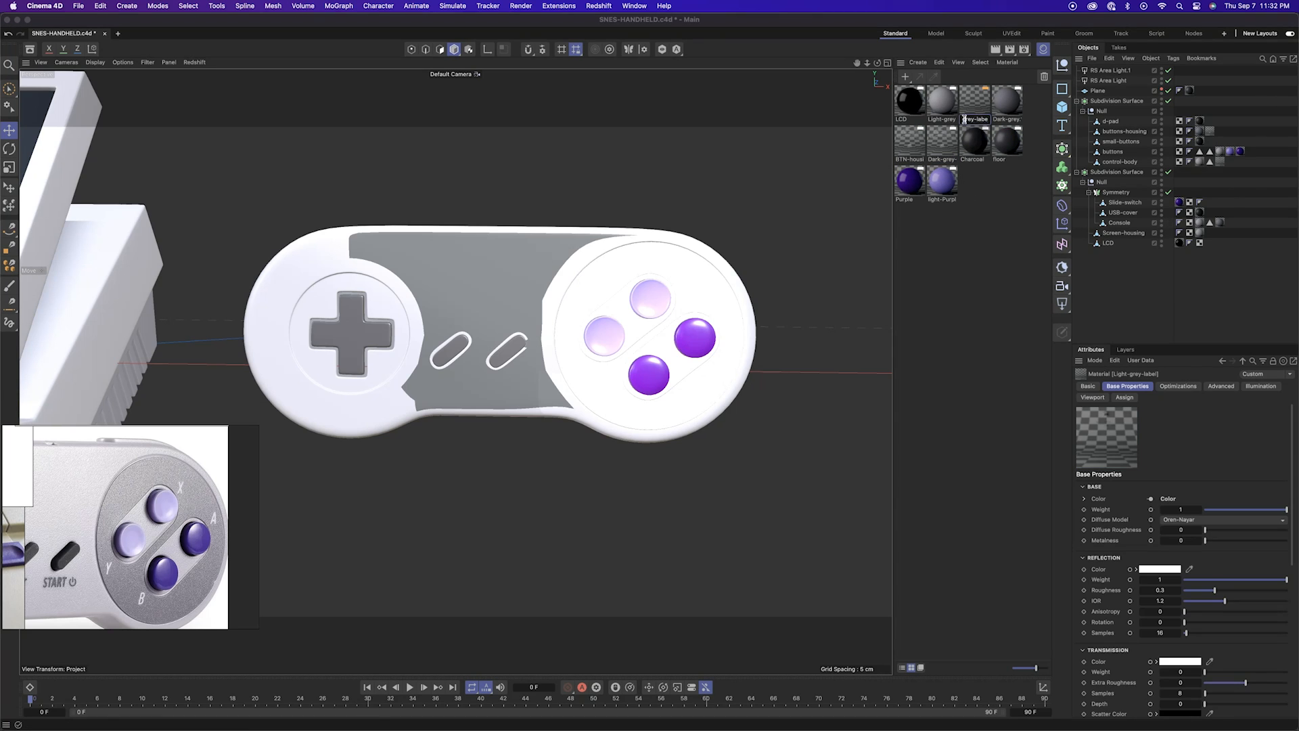
Rename the Dark-grey-label copy DPad-bump and apply it to the d-pad object
double_click(941, 159)
text(DPad-bump)
key(Return)
drag(941, 143, 1208, 126)
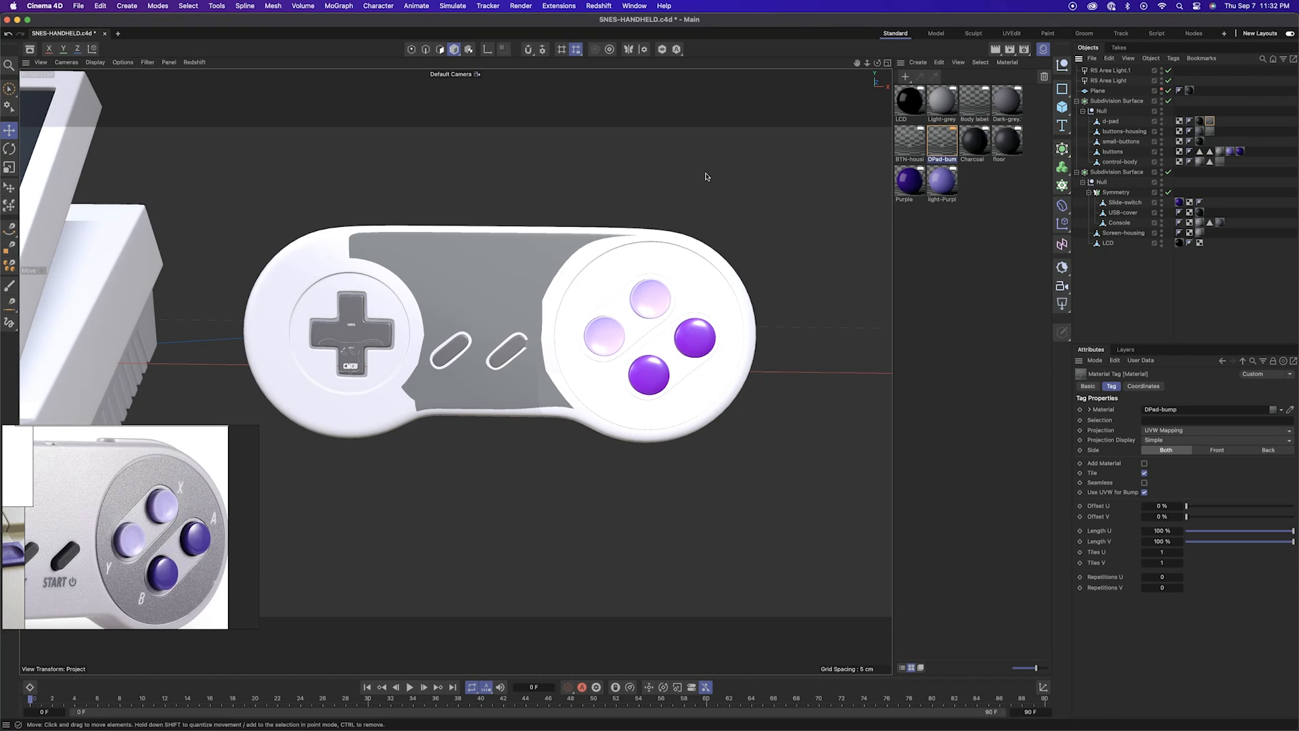
Set the DPad-bump tag's projection to Flat and scale its texture projection over the d-pad
click(465, 241)
key(t)
click(1210, 121)
click(1216, 430)
click(1178, 463)
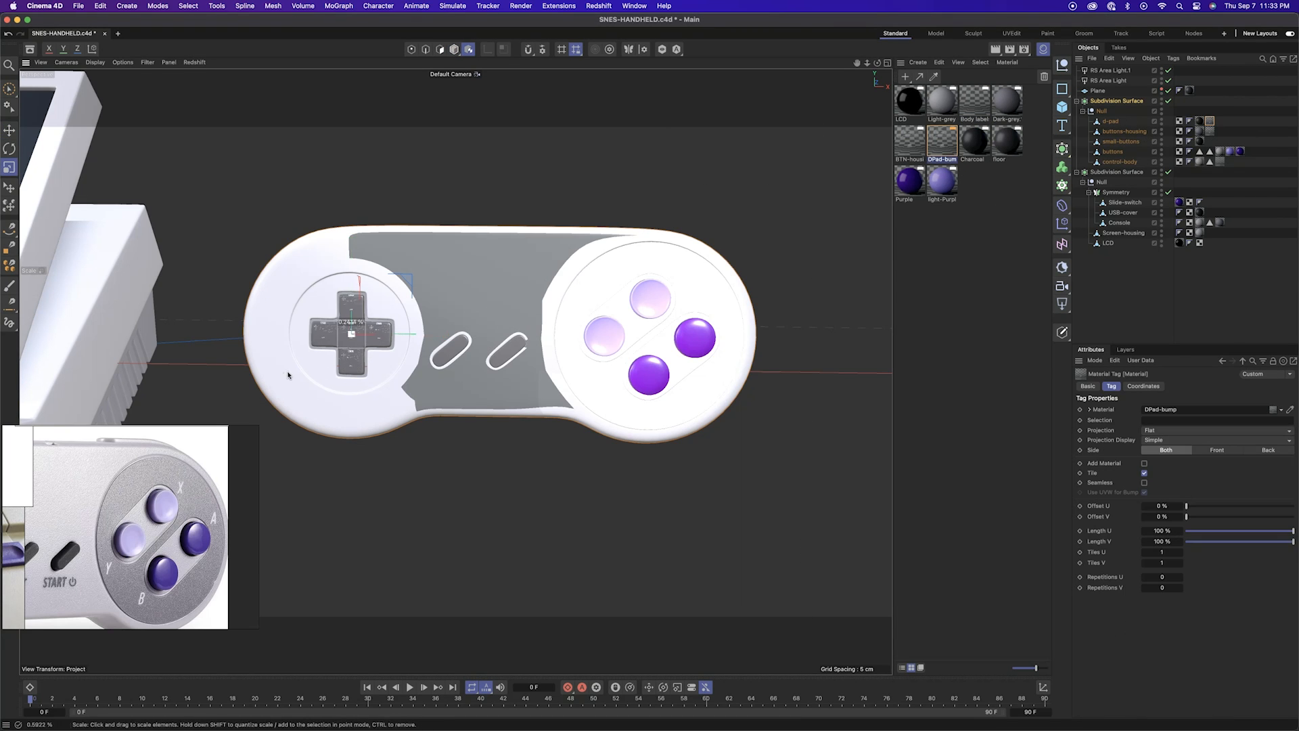
Move the DPad-bump projection so the arrows and centre dot line up with the d-pad, and start the viewport render
key(e)
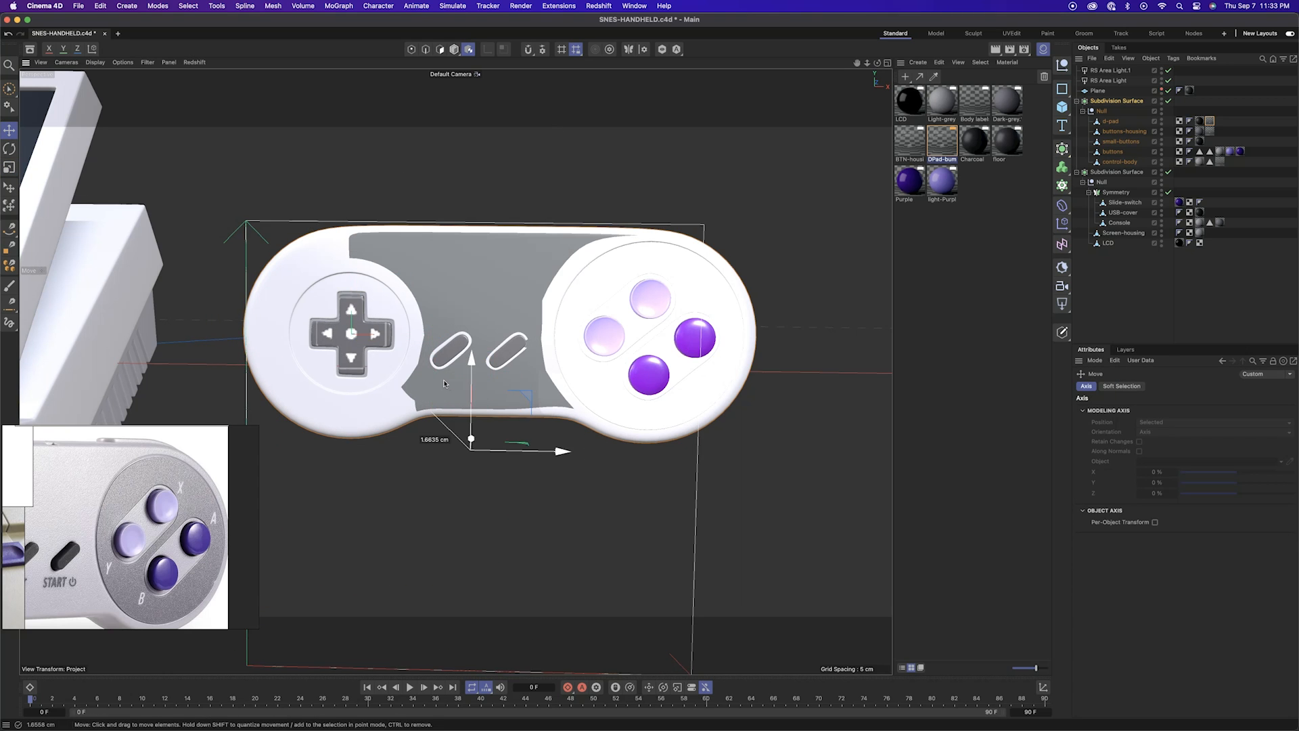
scroll(444, 384, up, 5)
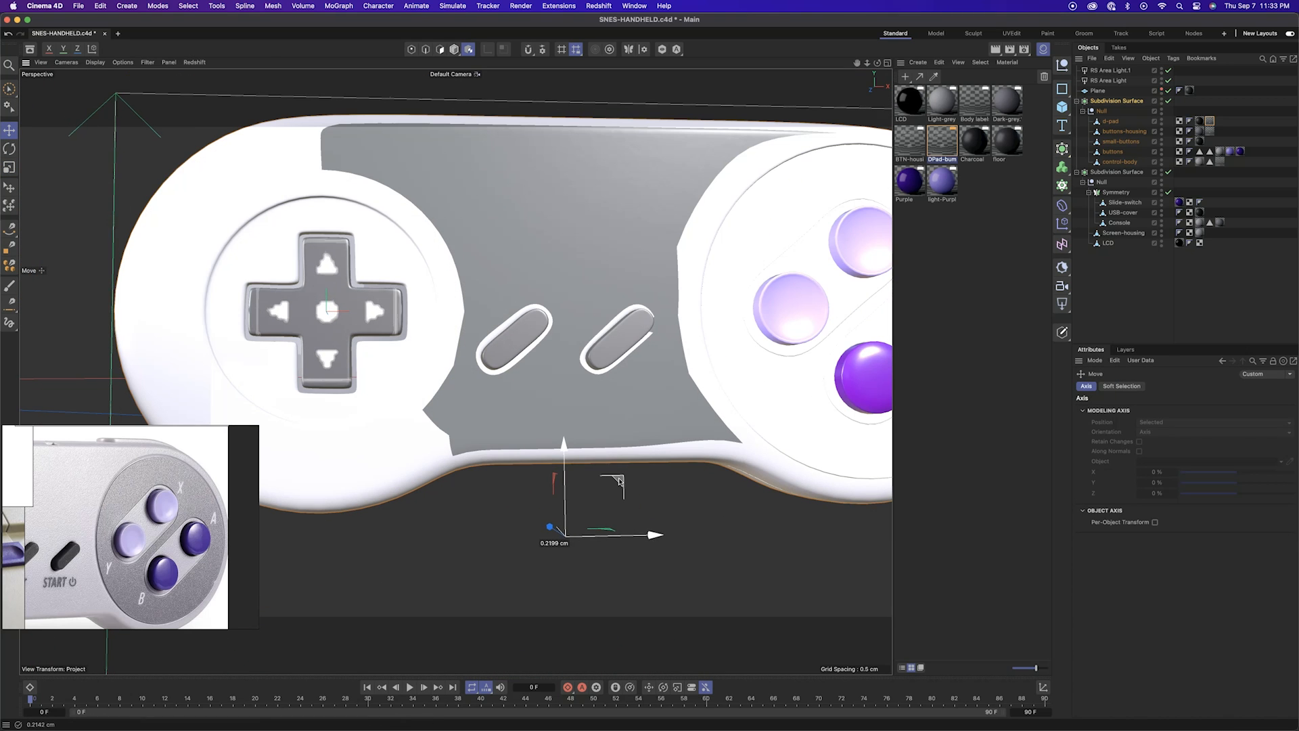
alt+drag(522, 447, 565, 449)
scroll(413, 345, down, 3)
alt+drag(413, 345, 392, 307)
scroll(420, 354, up, 3)
scroll(429, 343, down, 4)
click(194, 62)
click(197, 80)
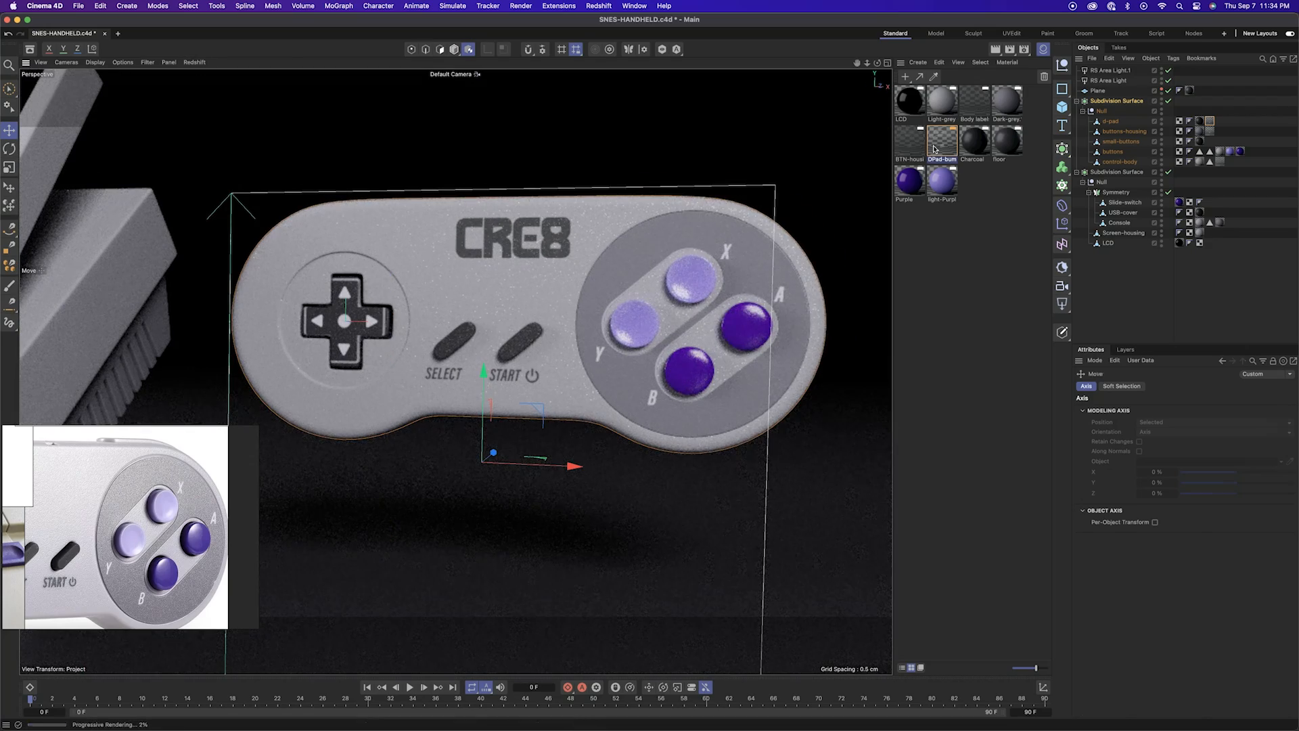
In the DPad-bump graph, delete the Maxon Noise node and connect the Invert output to the Bump Map input
double_click(935, 148)
drag(951, 160, 945, 172)
click(737, 418)
key(Delete)
drag(806, 339, 817, 489)
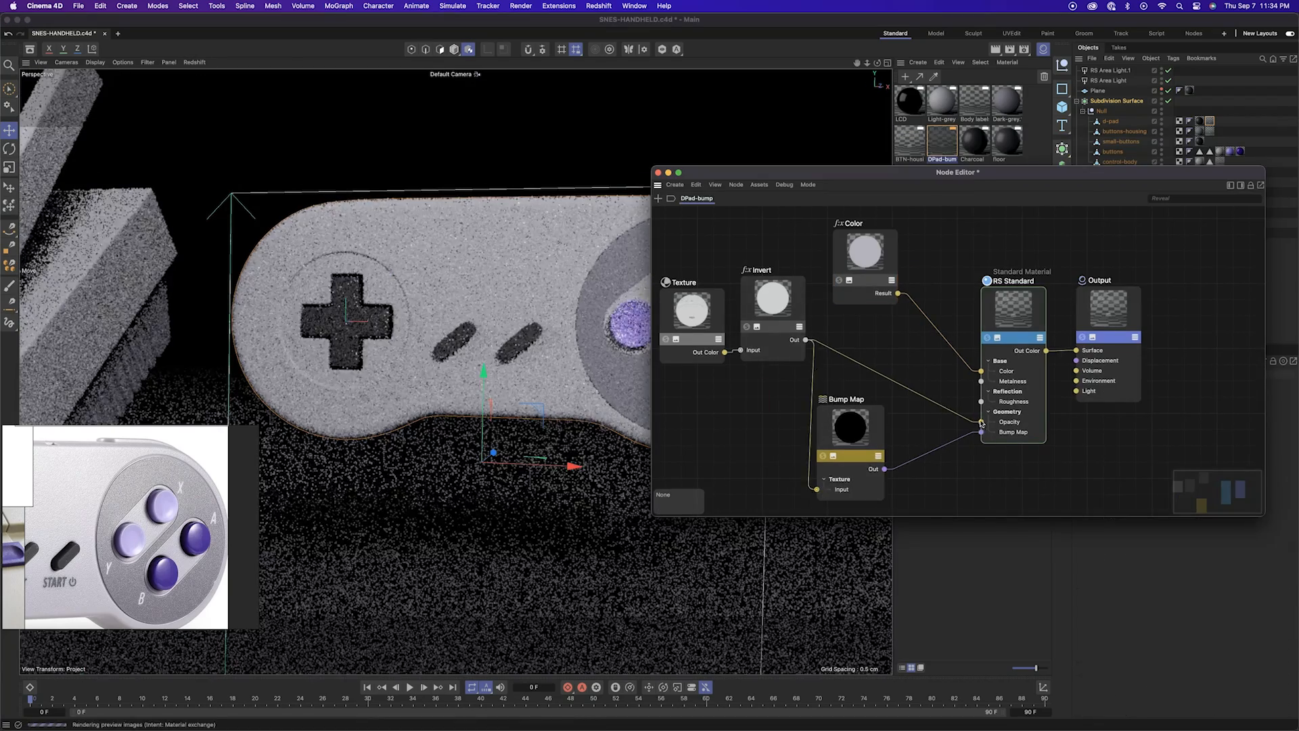
Disconnect the Color node from the DPad-bump base Color and delete it
drag(980, 372, 949, 353)
click(869, 280)
key(Delete)
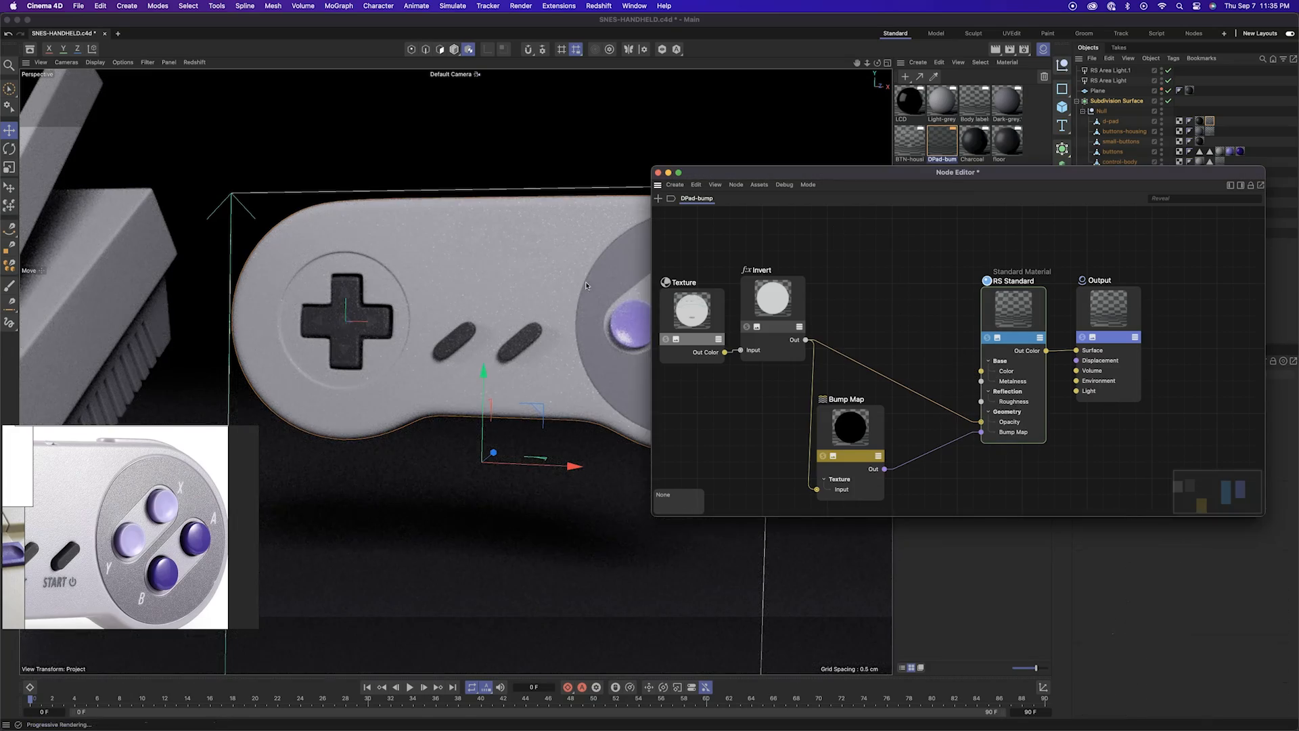
Refresh the viewport render and examine the arrow symbols on the d-pad up close
scroll(356, 341, up, 5)
click(194, 62)
click(206, 90)
alt+drag(438, 362, 501, 346)
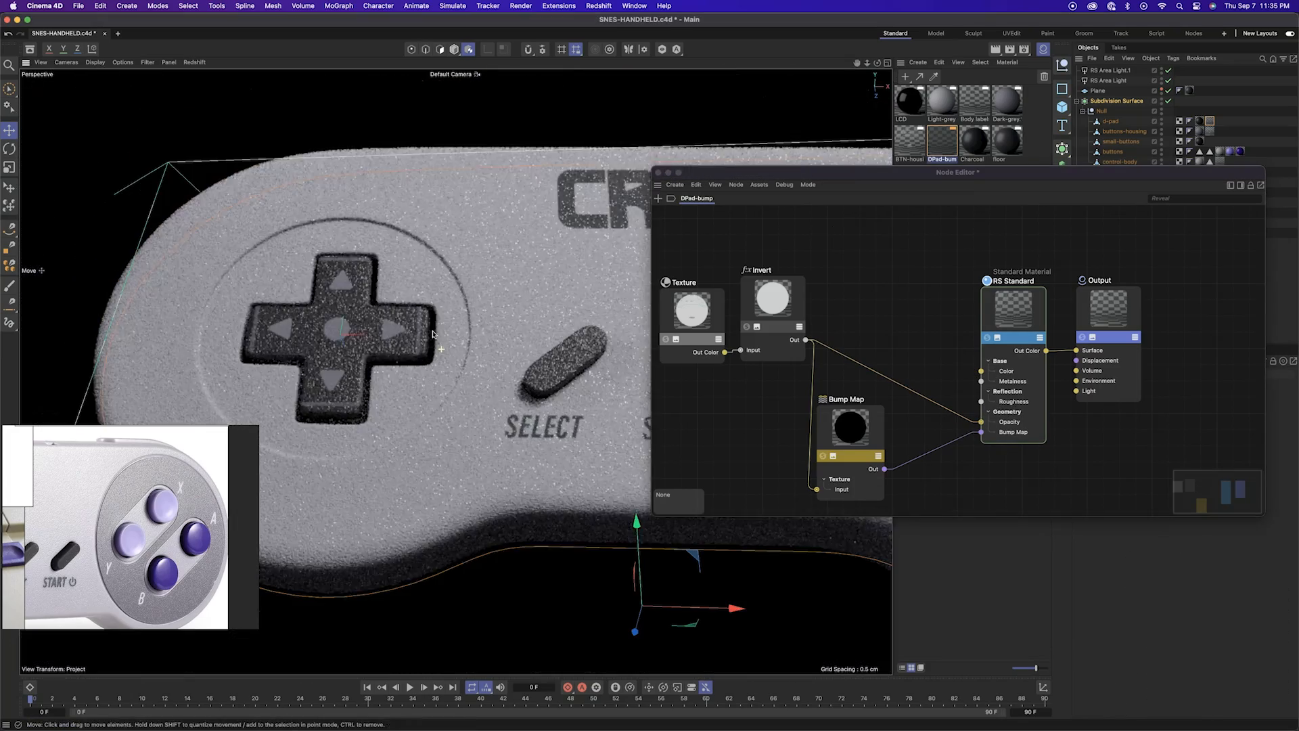
In the DPad-bump graph, connect the Texture output directly to the Bump Map, disconnect Invert from Opacity, and refresh the render
drag(725, 352, 817, 489)
drag(981, 421, 947, 410)
click(194, 62)
click(207, 91)
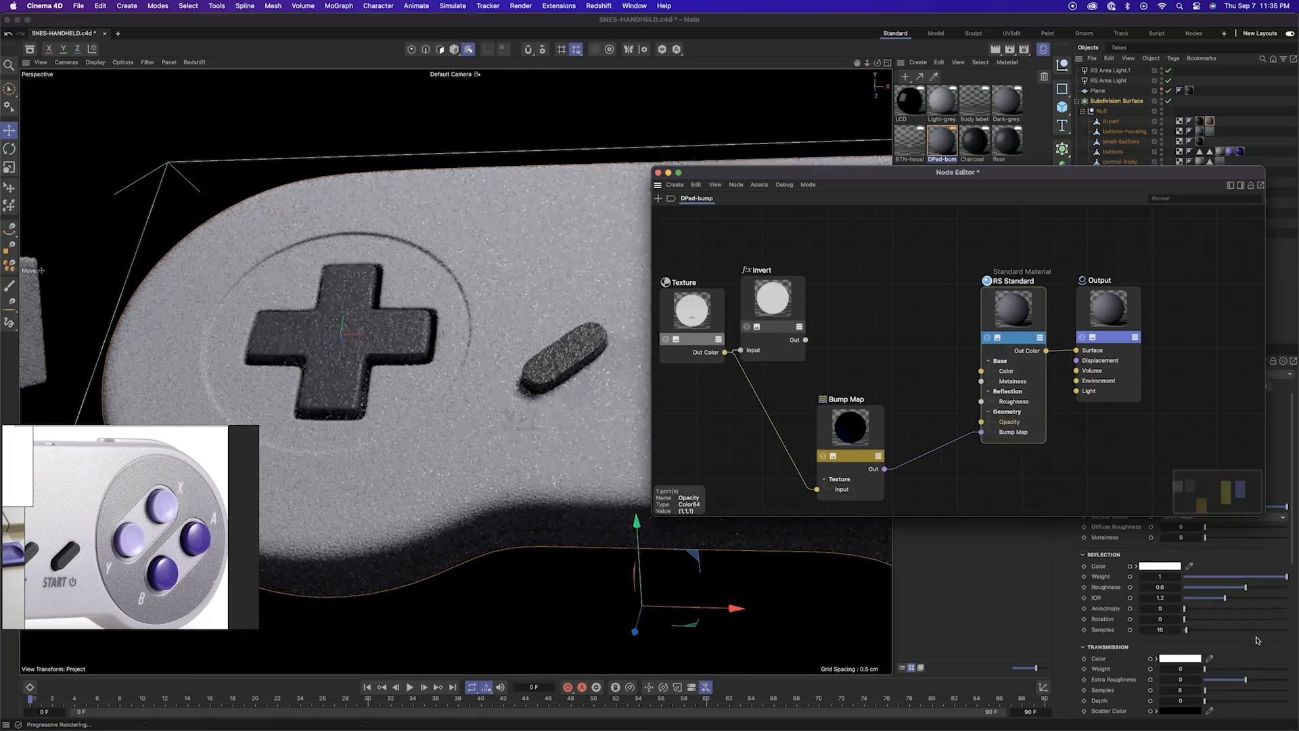
Set the DPad-bump RS Standard node's Opacity colour to black and refresh the viewport render
drag(1087, 176, 779, 141)
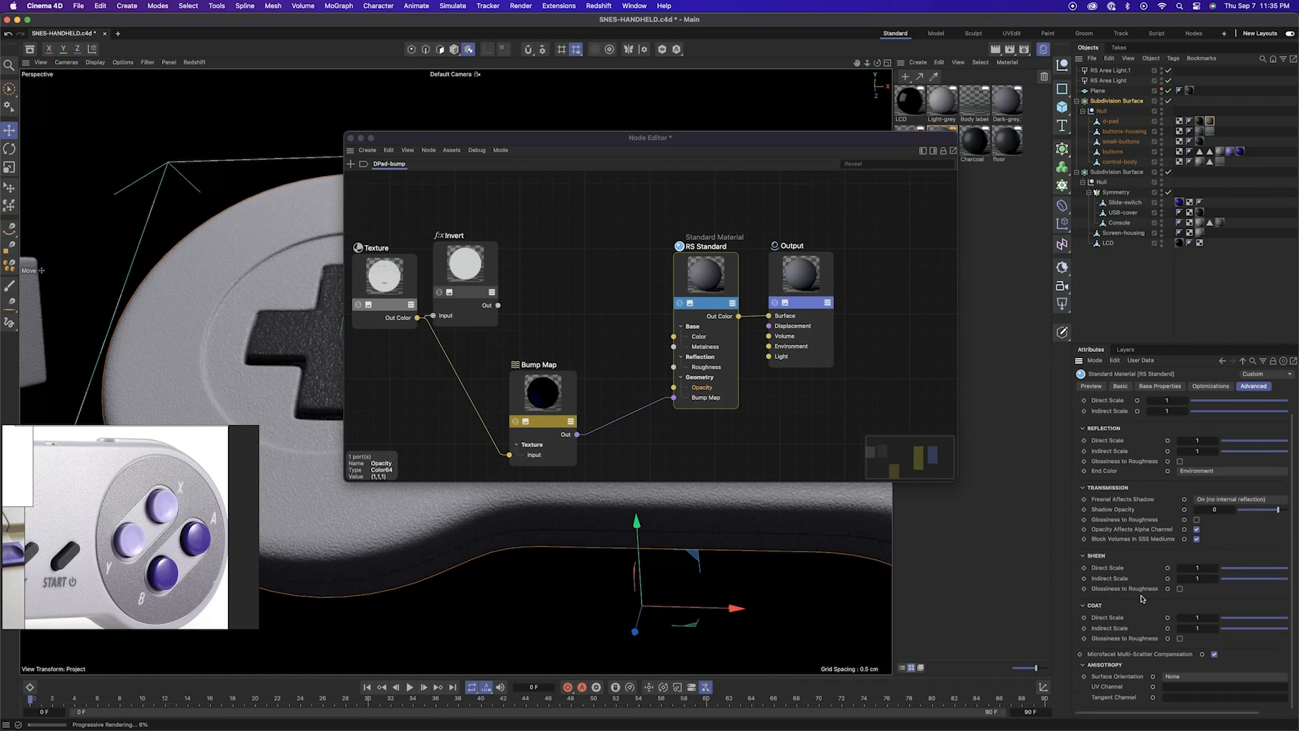
click(1154, 387)
scroll(1232, 661, down, 10)
click(1175, 666)
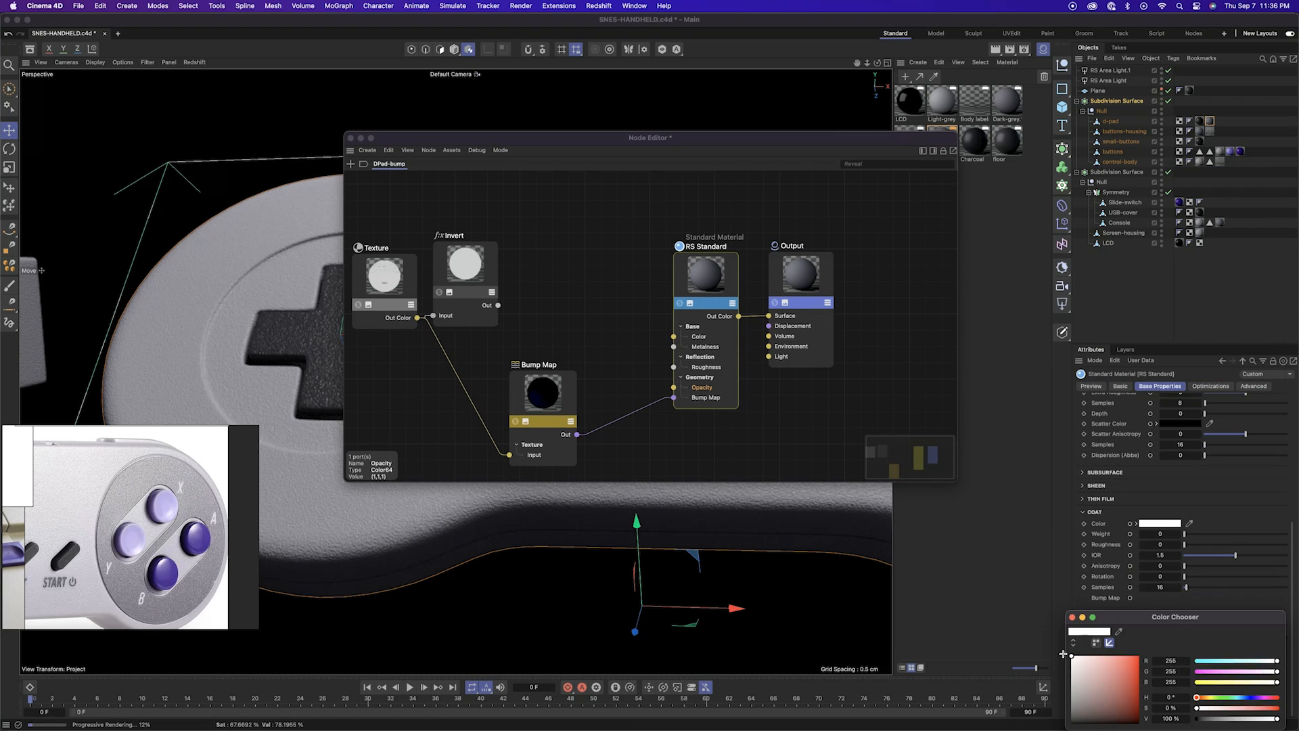
click(1072, 724)
click(194, 62)
drag(467, 140, 621, 193)
click(205, 91)
Connect the Invert output to the Bump Map input in the DPad-bump graph and refresh the viewport render
click(614, 362)
drag(669, 346, 684, 486)
click(722, 440)
drag(816, 194, 814, 106)
click(195, 62)
click(205, 90)
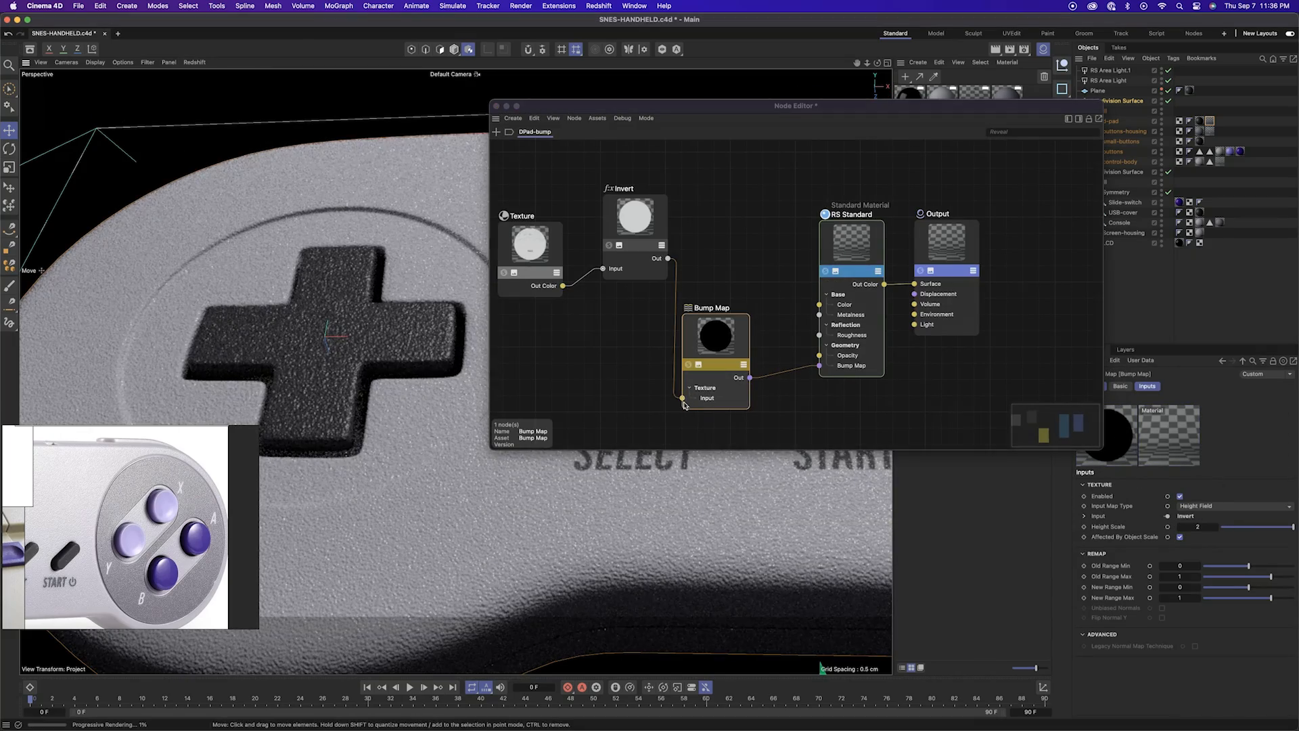
Remap the DPad-bump Bump Map with Old Range Max -0.088, New Range Min 0.848 and New Range Max -0.448
click(719, 364)
click(1187, 516)
click(1121, 386)
drag(914, 106, 779, 114)
click(1148, 387)
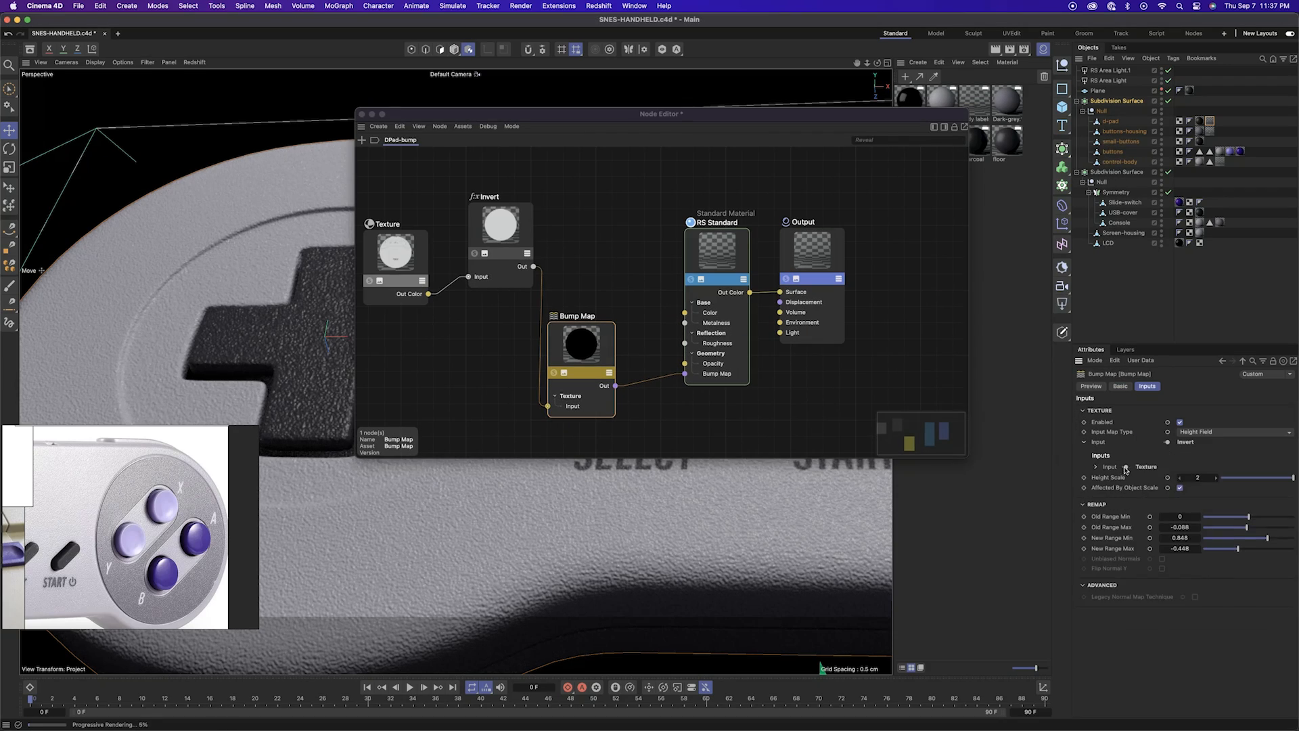
Connect the Texture output straight to the Bump Map input, delete the Invert node, and refresh the viewport render
drag(428, 294, 548, 406)
drag(514, 278, 524, 269)
key(Delete)
drag(582, 114, 721, 98)
click(199, 63)
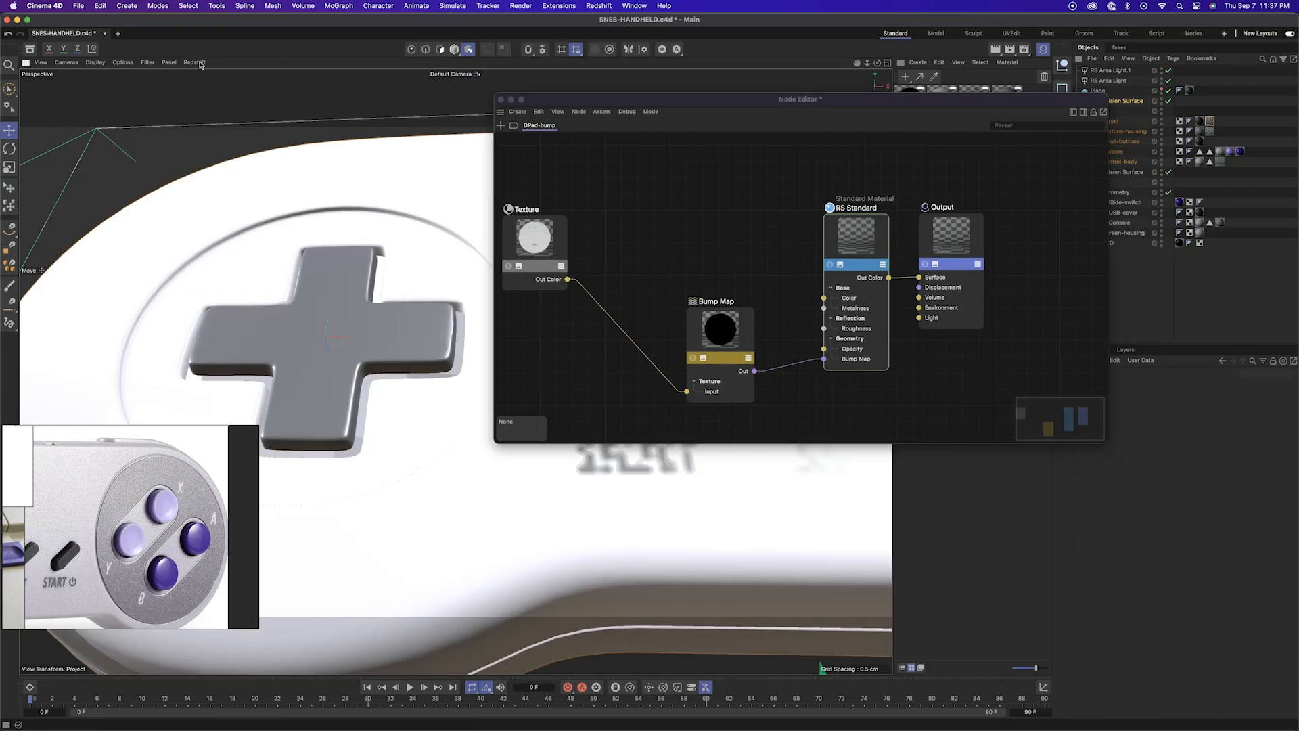
Change the DPad-bump RS Standard node's Opacity colour to a dark grey
click(856, 237)
scroll(1181, 552, down, 10)
click(1176, 665)
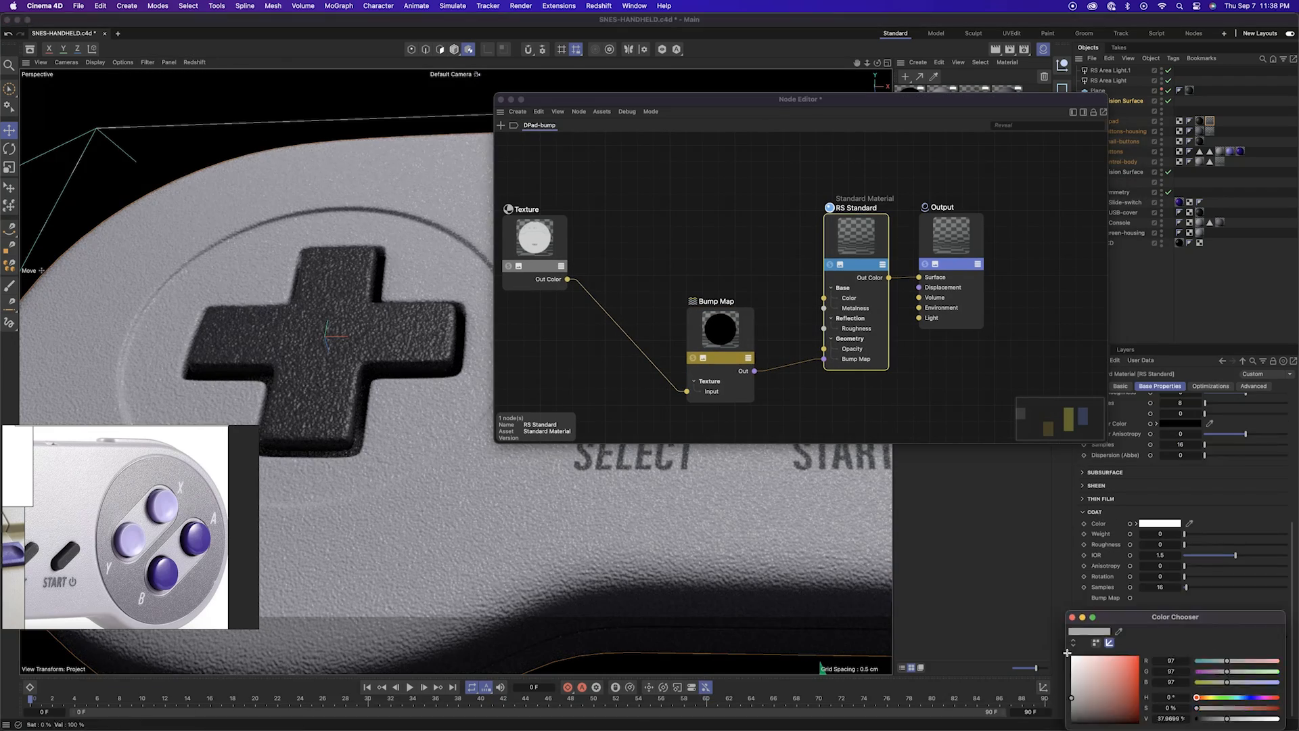
drag(1197, 714, 1218, 714)
key(Return)
click(1002, 595)
Set the DPad-bump RS Standard node's Opacity colour to white and connect the Texture output to its Opacity input
alt+drag(406, 359, 408, 388)
click(856, 241)
scroll(1230, 610, down, 10)
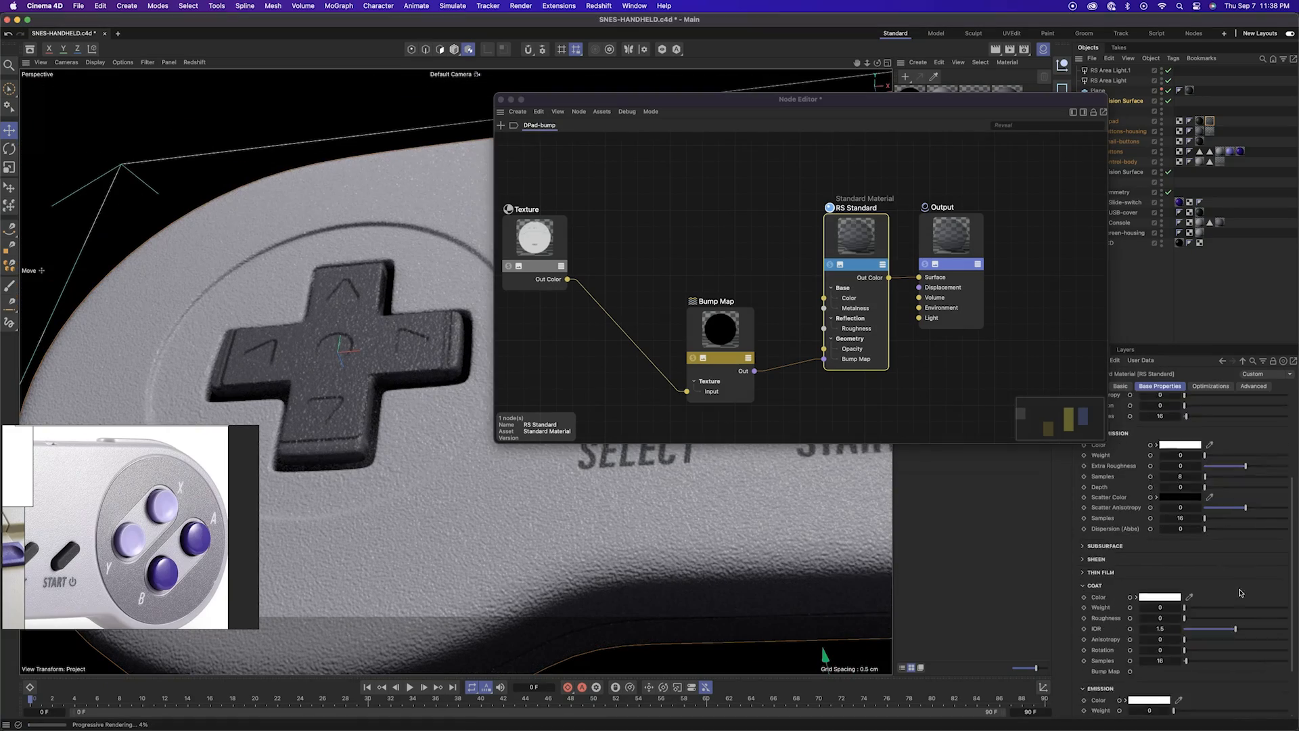
click(1177, 666)
drag(1083, 669, 1068, 653)
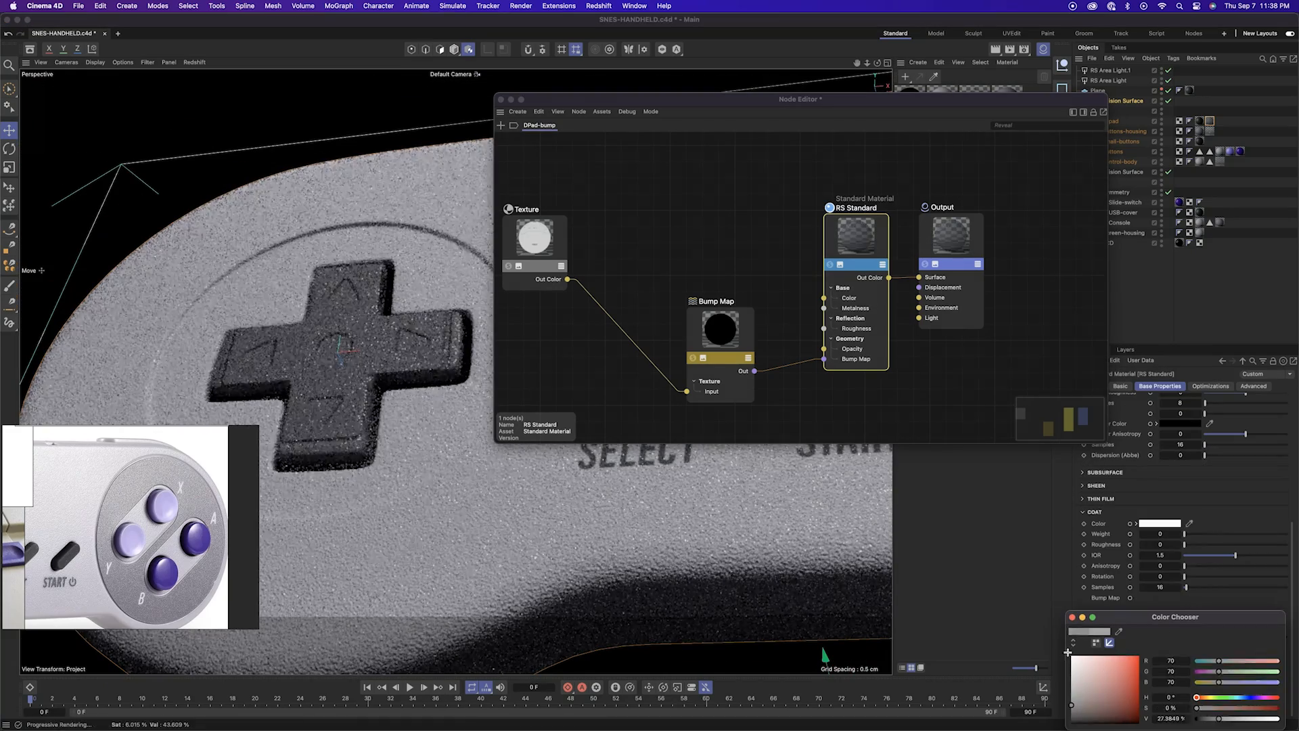
drag(567, 279, 824, 349)
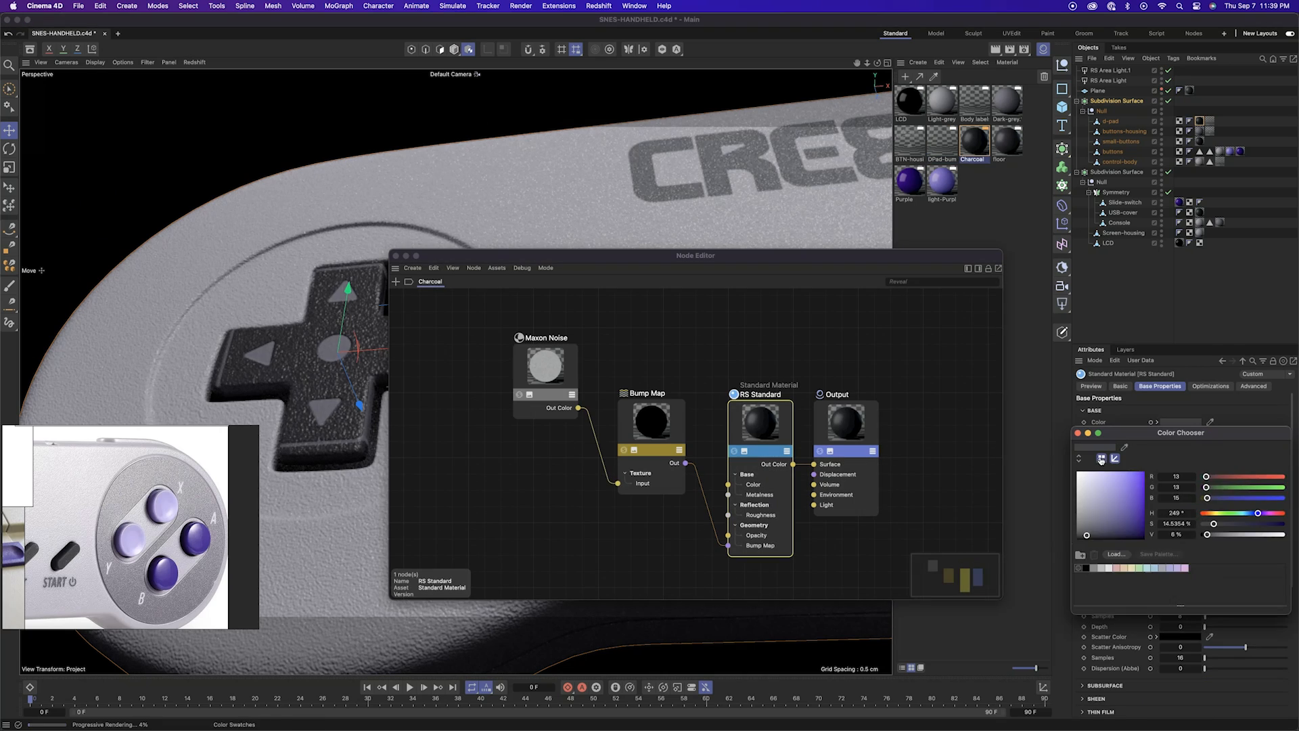
Match the DPad-bump material's base Color to the Charcoal base colour, RGB 13, 13, 15
click(1093, 475)
click(1078, 433)
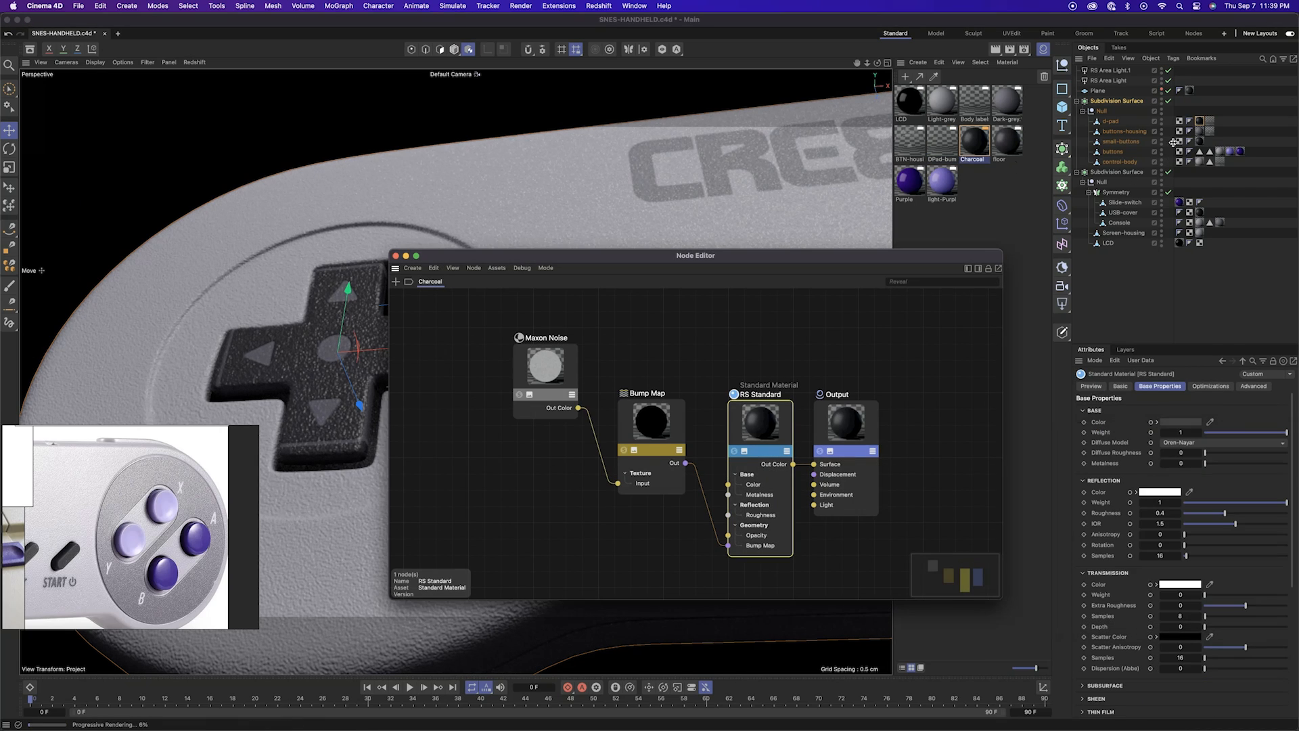
click(949, 148)
click(1181, 422)
click(1078, 433)
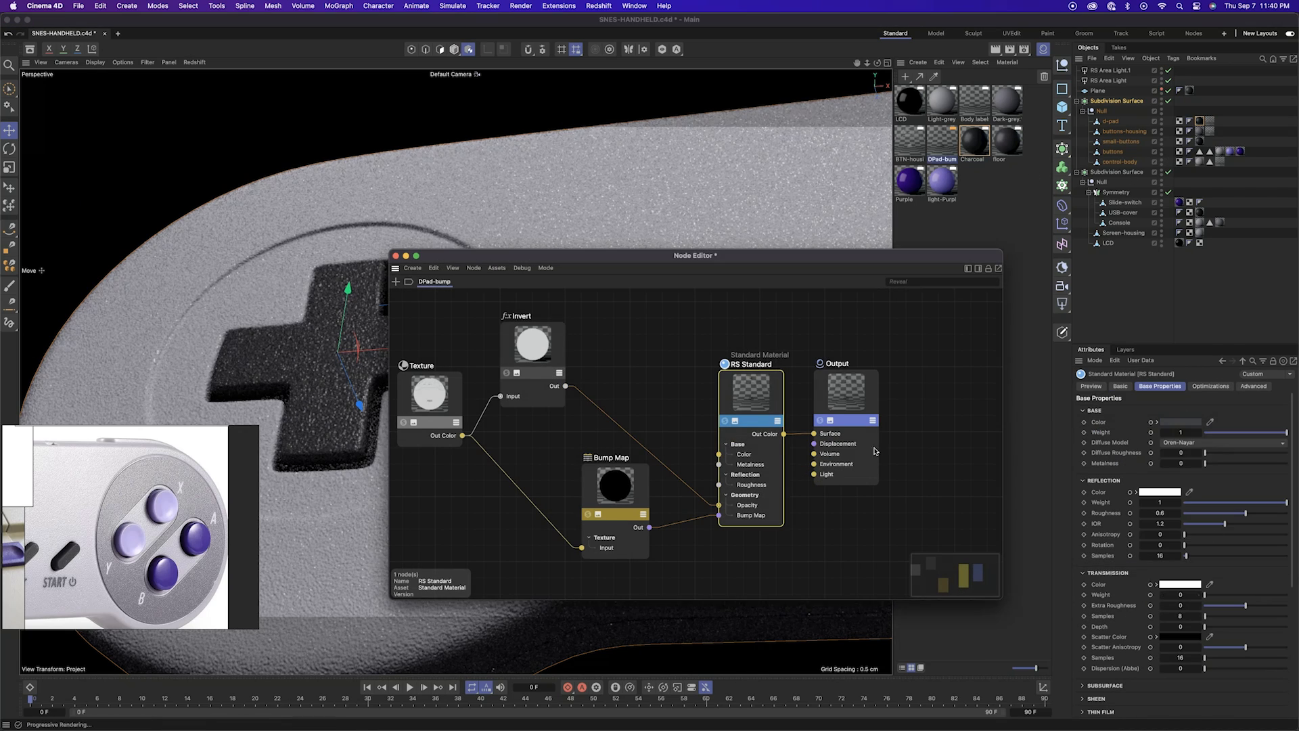
Compare with the Charcoal bump settings, then try a Height Scale of 10 on the DPad-bump Bump Map
scroll(1241, 659, down, 6)
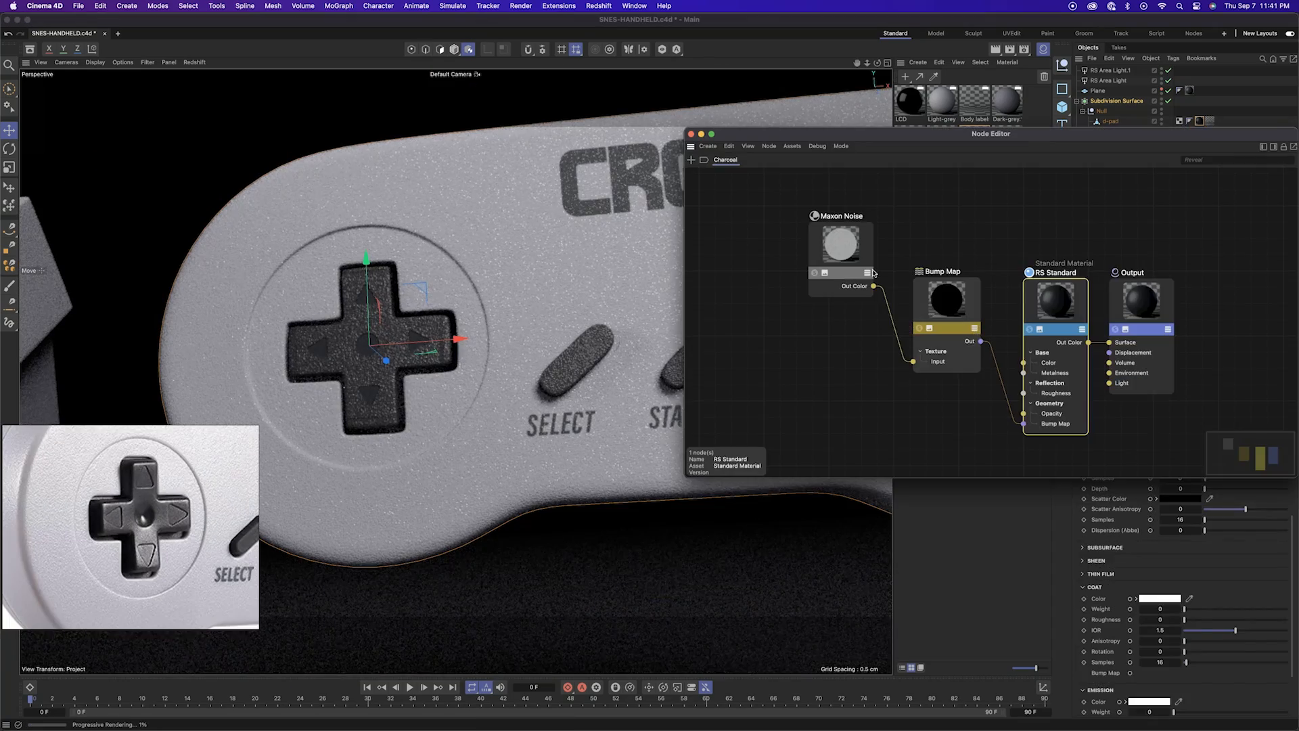
click(946, 298)
drag(846, 133, 550, 196)
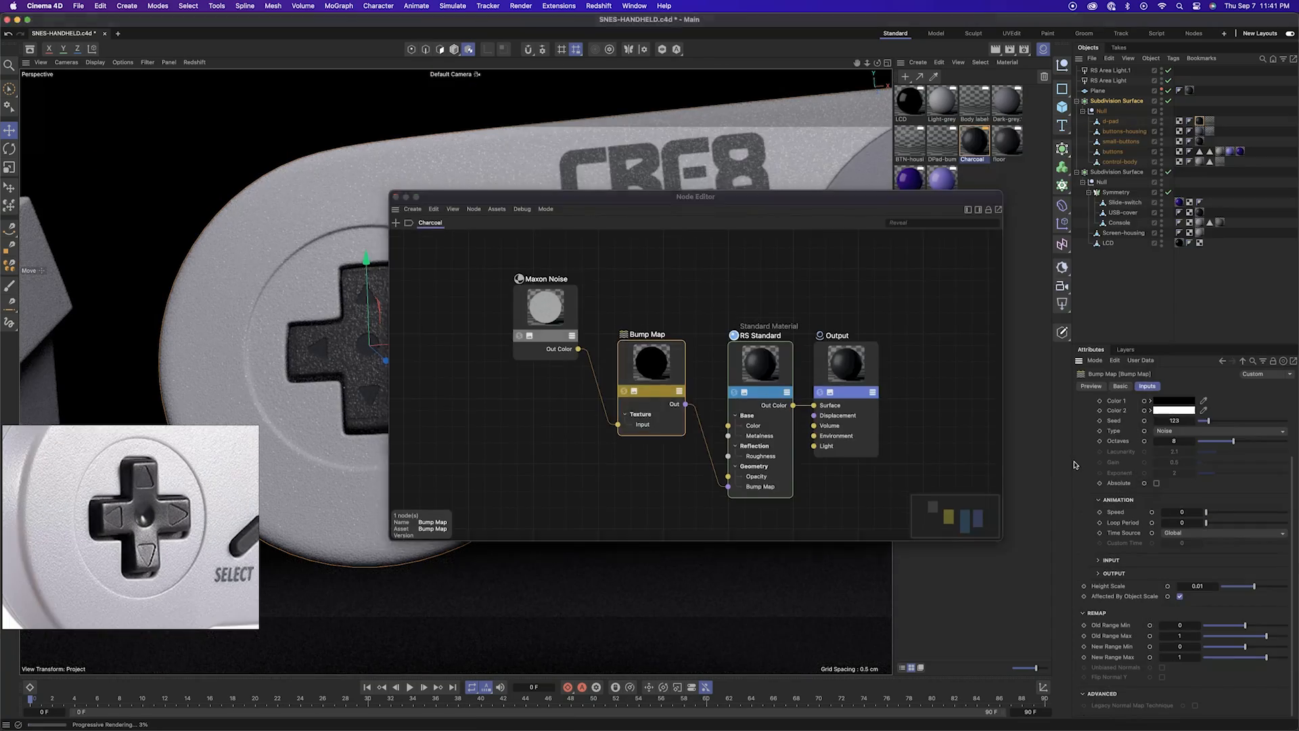
drag(712, 198, 800, 291)
click(942, 142)
click(641, 377)
click(710, 515)
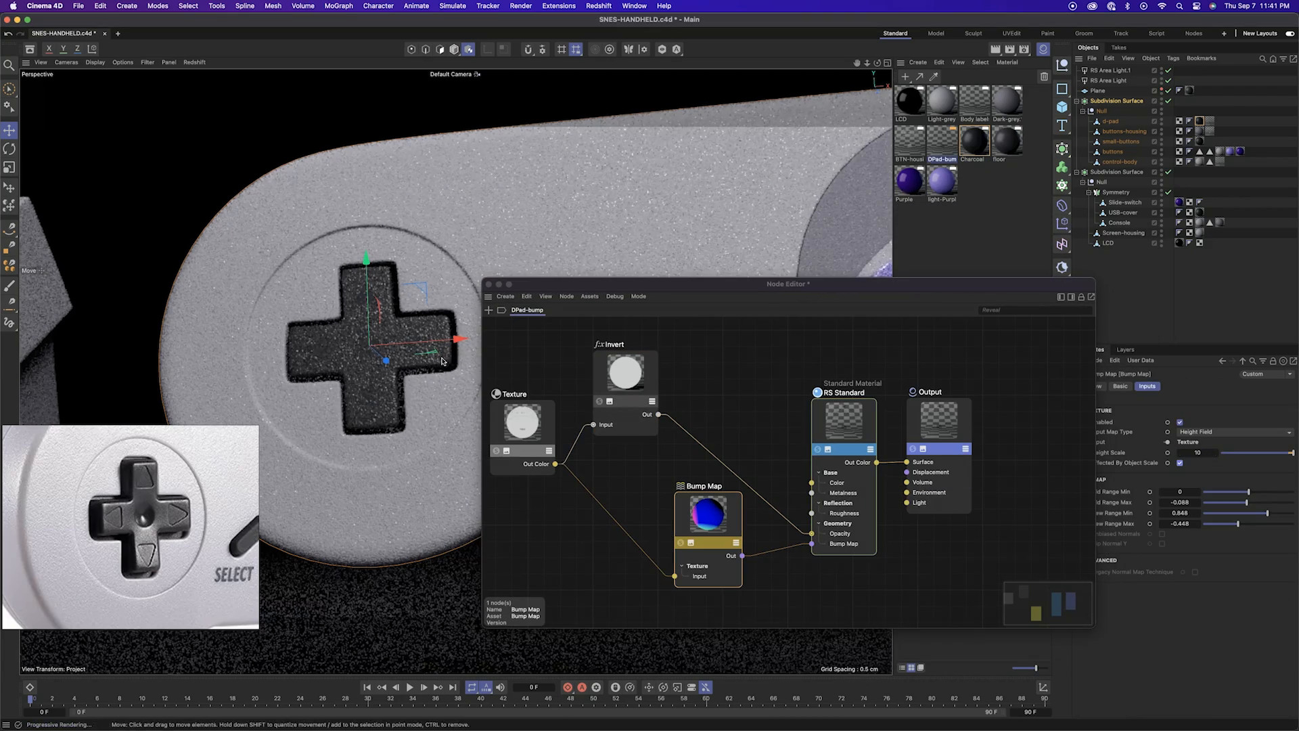
mouse_move(396, 328)
alt+mouse_down()
mouse_move(359, 318)
mouse_move(406, 331)
alt+mouse_up()
scroll(400, 330, up, 5)
scroll(399, 330, down, 8)
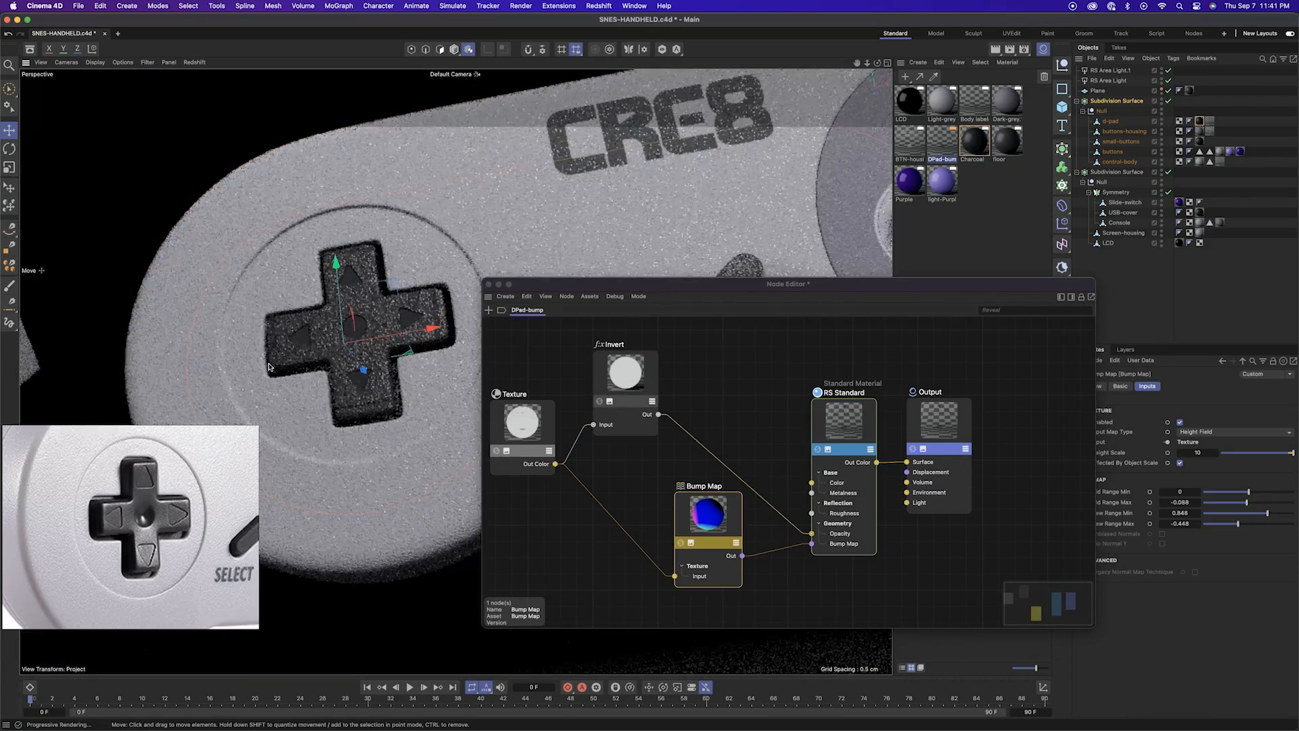
Set the DPad-bump Bump Map's Height Scale to 2, close its graph and refresh the viewport render
double_click(1205, 453)
text(2)
key(Return)
drag(783, 285, 697, 333)
click(208, 53)
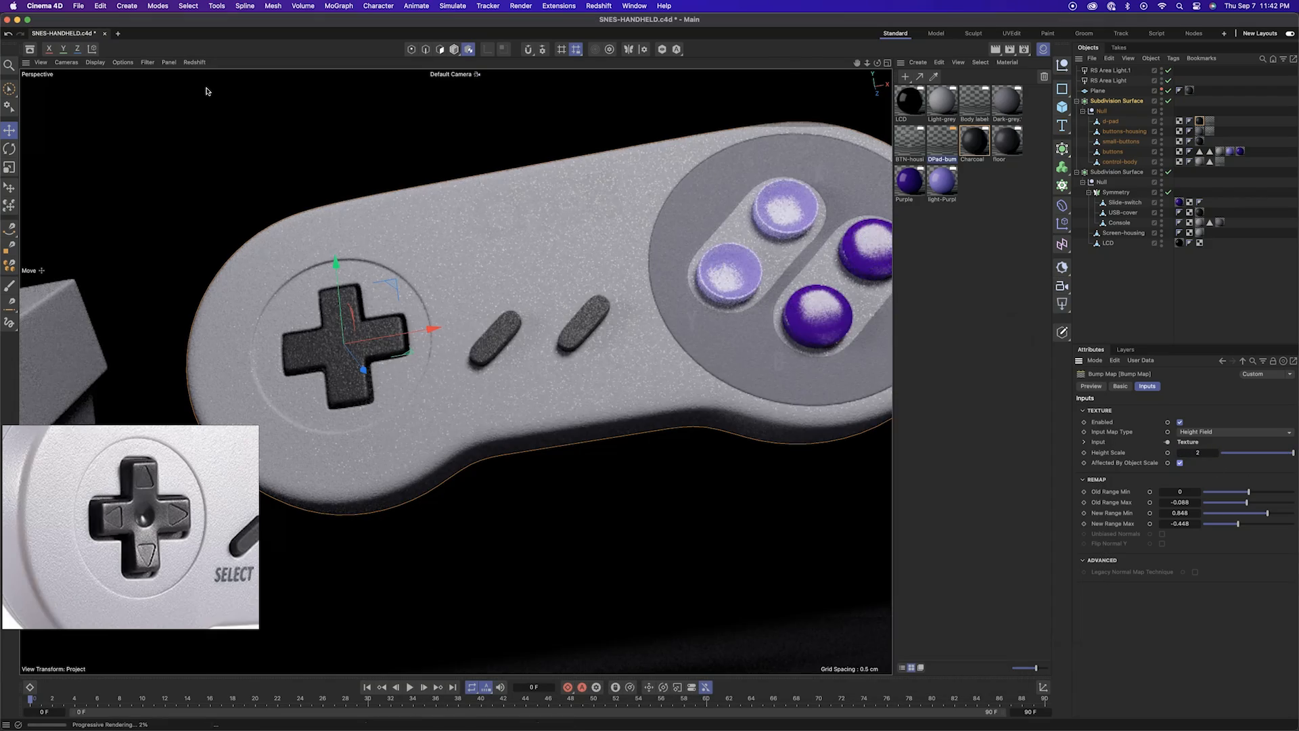
scroll(364, 164, down, 4)
scroll(561, 283, up, 5)
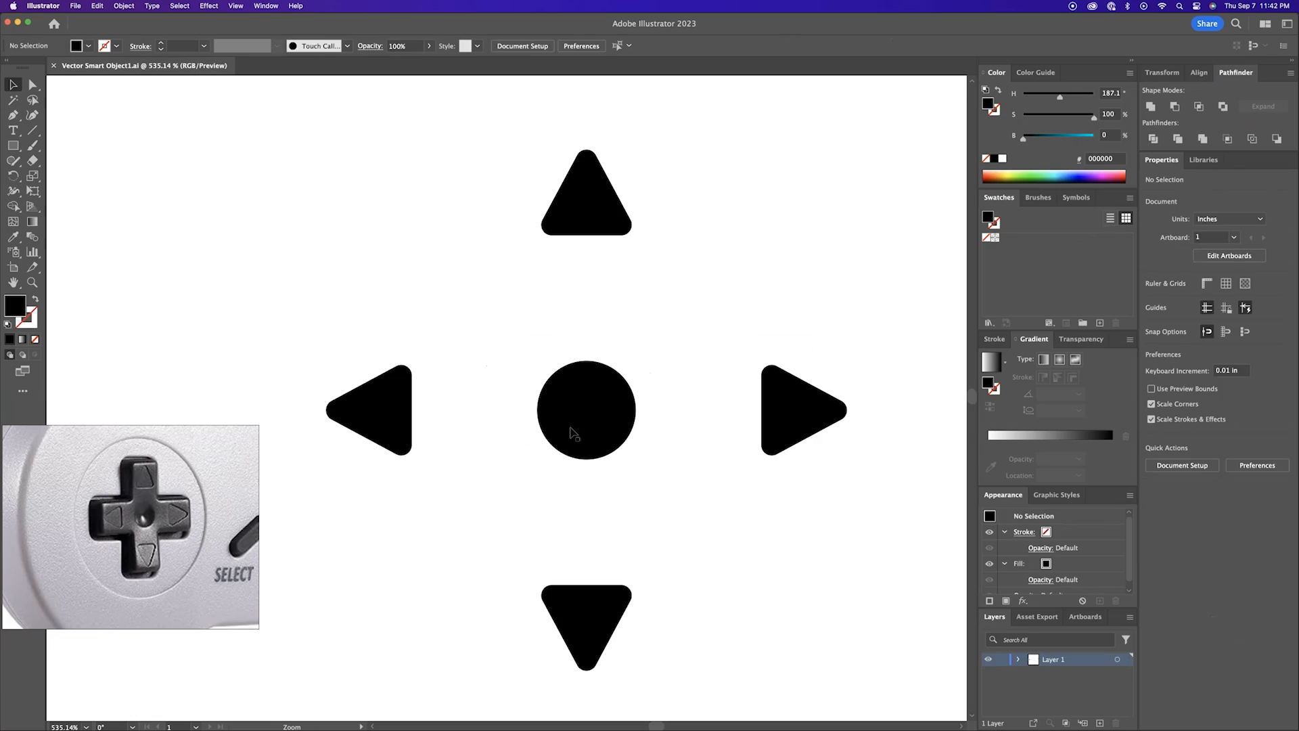
In Illustrator, fill the d-pad artwork's centre circle with a radial black-to-white gradient and adjust the gradient
click(571, 426)
click(1060, 359)
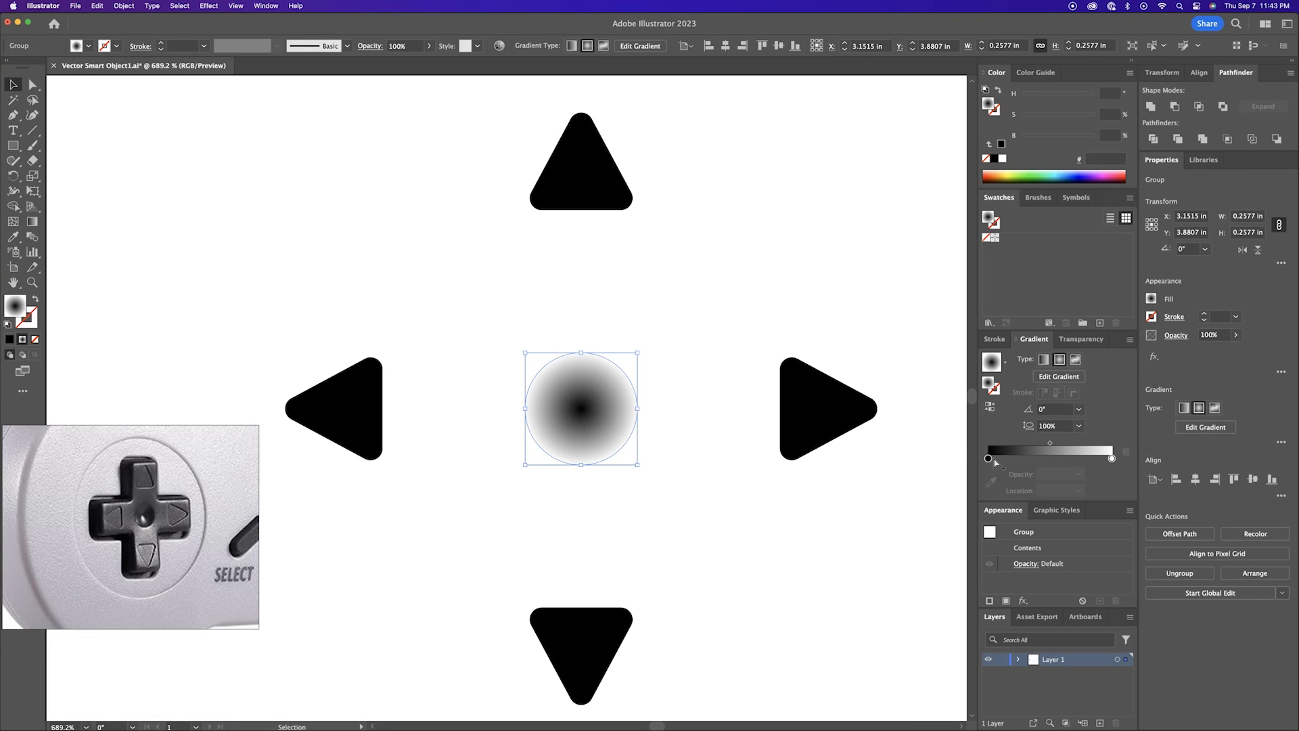
click(752, 326)
mouse_move(753, 326)
super+mouse_down()
mouse_move(726, 328)
mouse_move(746, 328)
super+mouse_up()
click(606, 395)
double_click(1049, 459)
click(847, 477)
super+drag(846, 477, 761, 457)
drag(762, 457, 501, 387)
click(636, 392)
drag(636, 391, 751, 374)
click(864, 490)
Save the vector artwork, export the updated texture map from Photoshop over the existing image, and return to Cinema 4D
key(super+s)
key(super+Tab)
super+drag(474, 319, 376, 285)
key(alt+shift+super+s)
click(679, 494)
click(766, 570)
key(super+Tab)
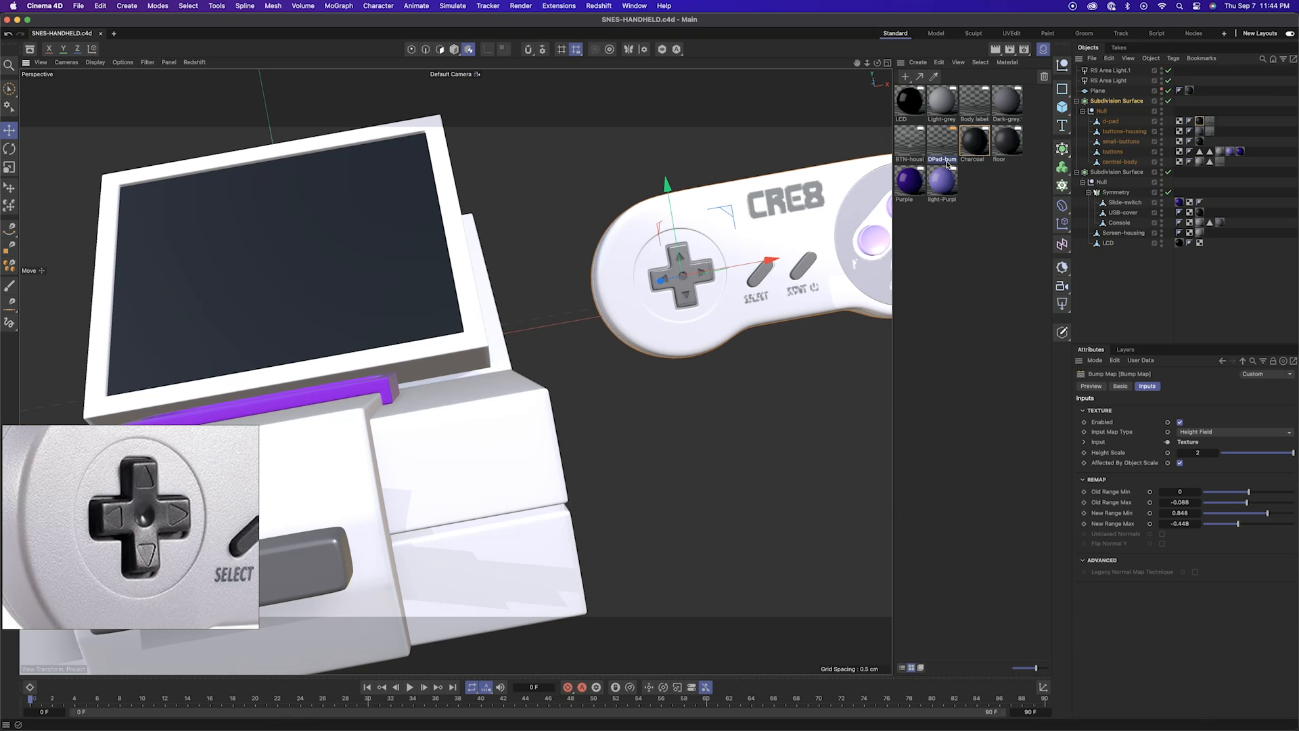
Load the updated SNES-Console-map.png into the DPad-bump Texture node and start the viewport render on the d-pad
double_click(942, 150)
click(560, 263)
click(1291, 472)
click(902, 495)
click(325, 104)
click(195, 63)
click(206, 79)
scroll(704, 322, up, 10)
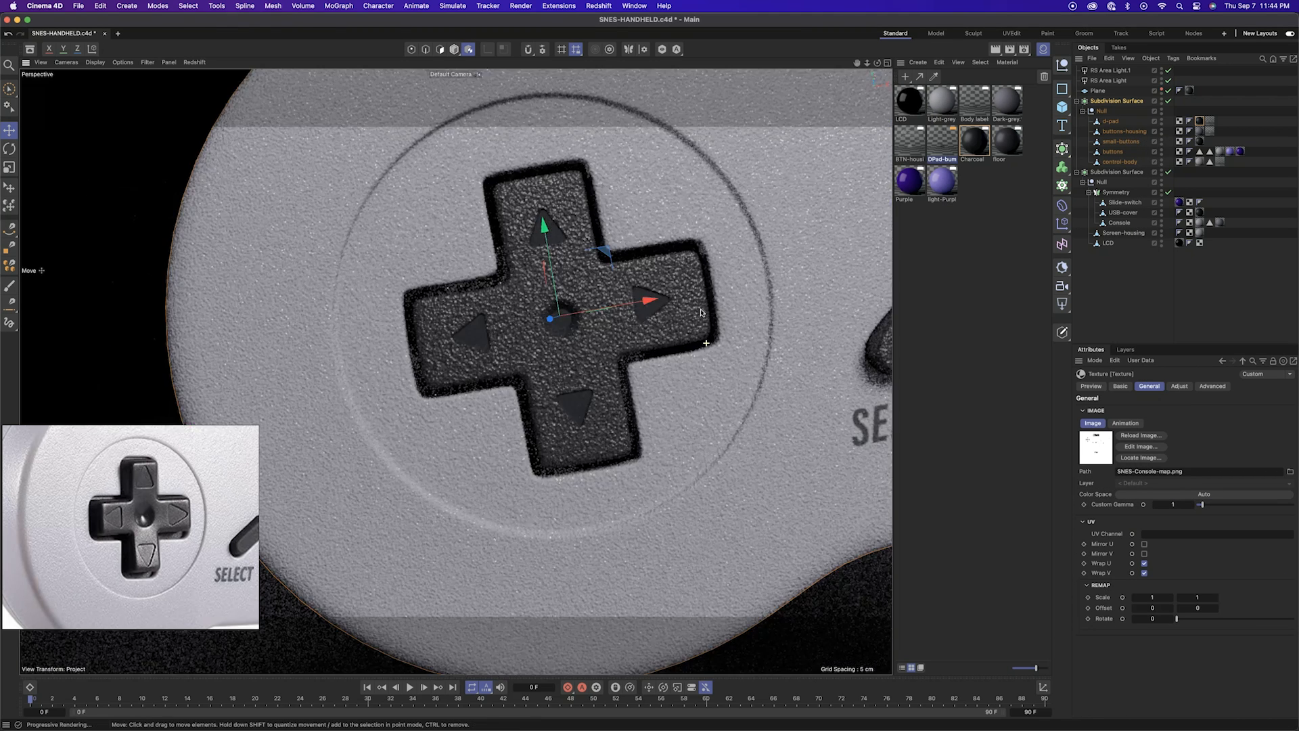
Set the Overall Scale of the Charcoal material's Maxon Noise node to 0.001
alt+drag(704, 322, 681, 216)
scroll(547, 288, down, 8)
alt+drag(525, 347, 549, 426)
scroll(549, 291, up, 5)
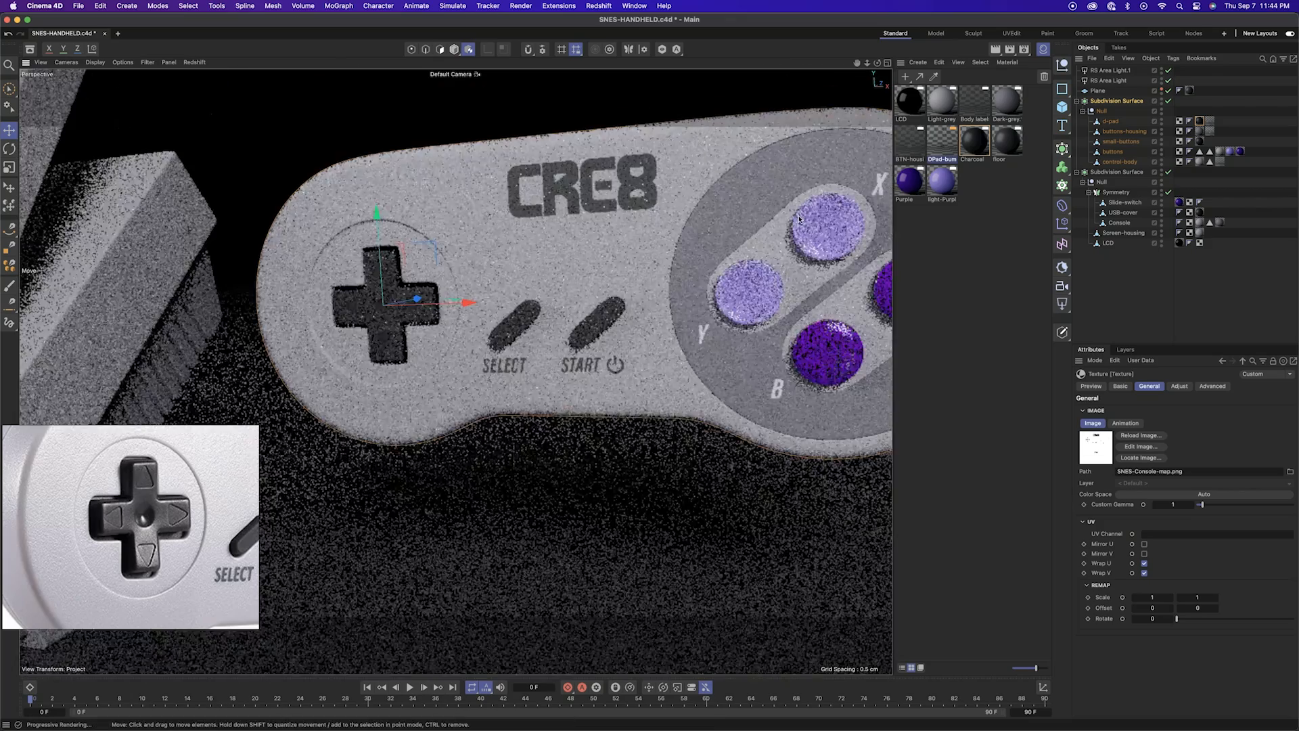
double_click(975, 141)
drag(931, 137, 520, 161)
click(430, 271)
click(1196, 616)
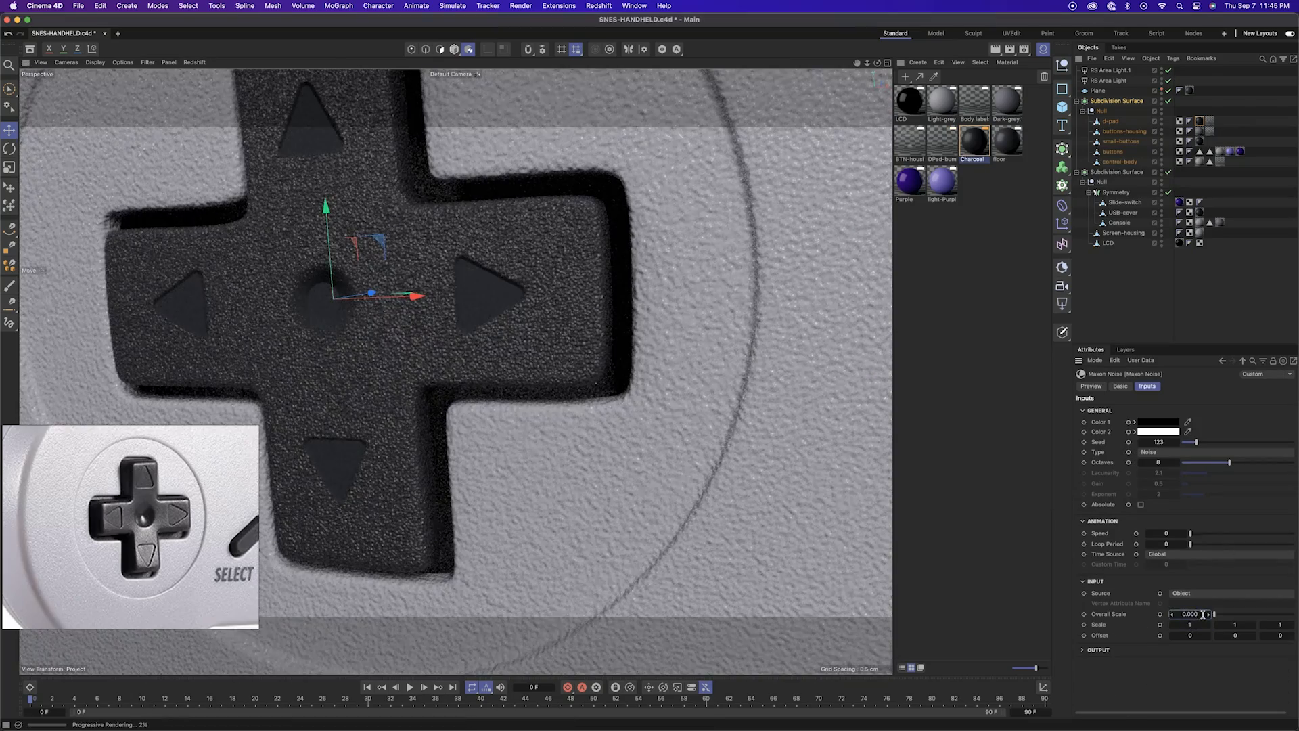
text(05)
key(Tab)
text(1)
key(Return)
Darken Color 2 of the Charcoal Maxon Noise from white to a mid grey
click(1162, 432)
drag(1256, 545, 1224, 545)
click(1225, 415)
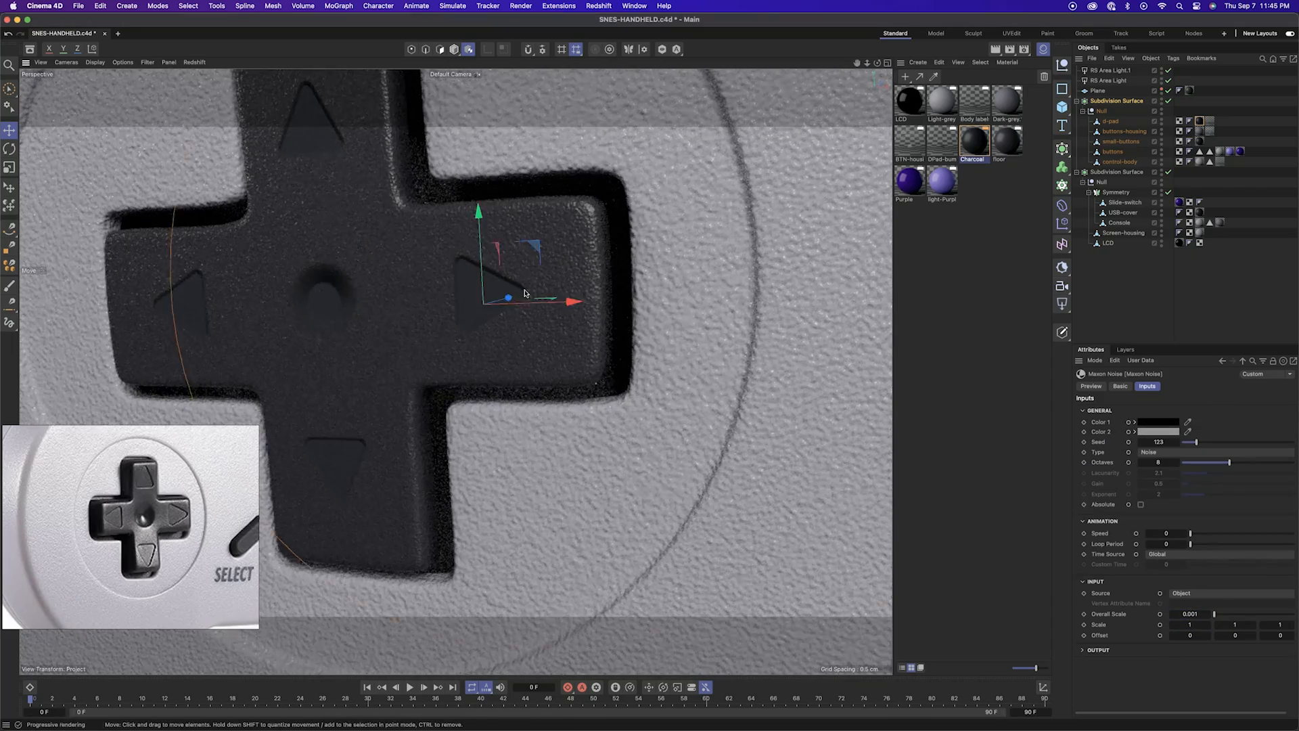
Stop the viewport render, select the console's purple slide switch and assign the button-housing label material to it
scroll(525, 293, down, 6)
scroll(535, 339, down, 5)
alt+middle_drag(135, 399, 477, 367)
mouse_move(476, 366)
alt+mouse_down()
mouse_move(509, 516)
mouse_move(474, 575)
mouse_move(305, 379)
mouse_move(477, 413)
alt+mouse_up()
click(194, 62)
click(207, 79)
click(454, 49)
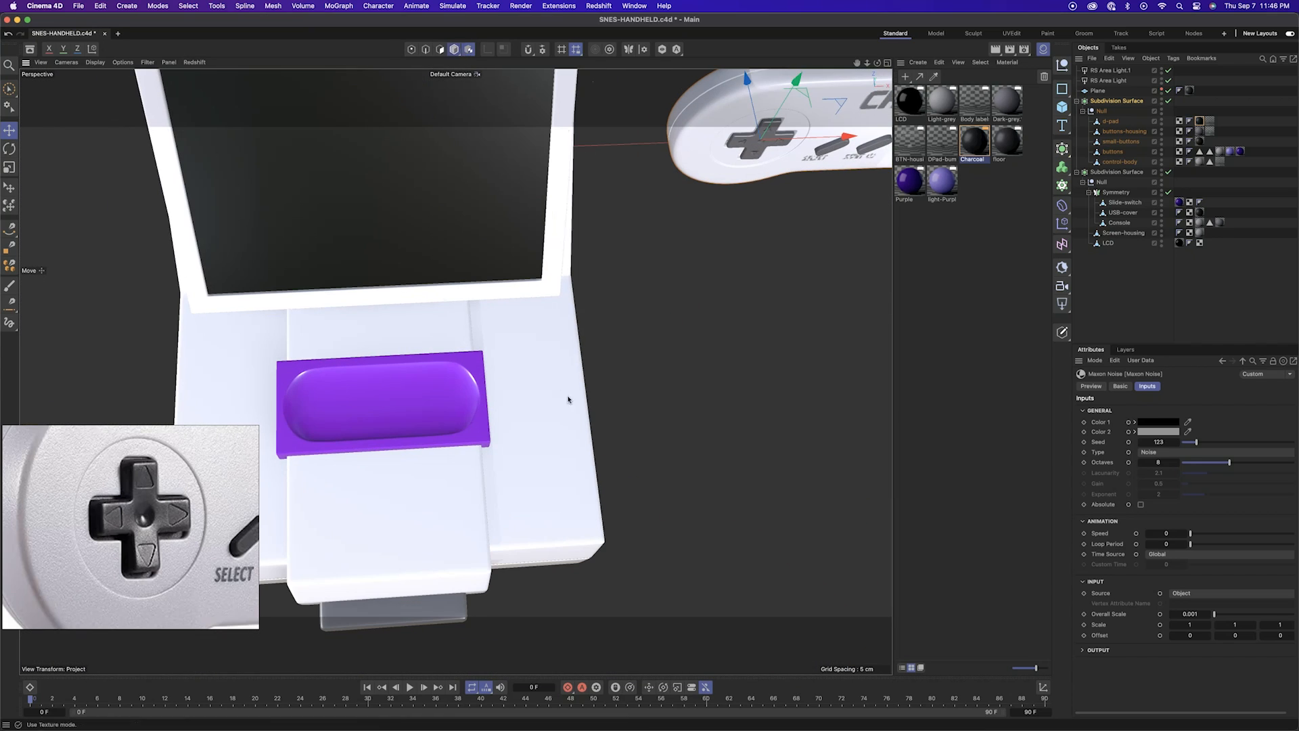
click(433, 406)
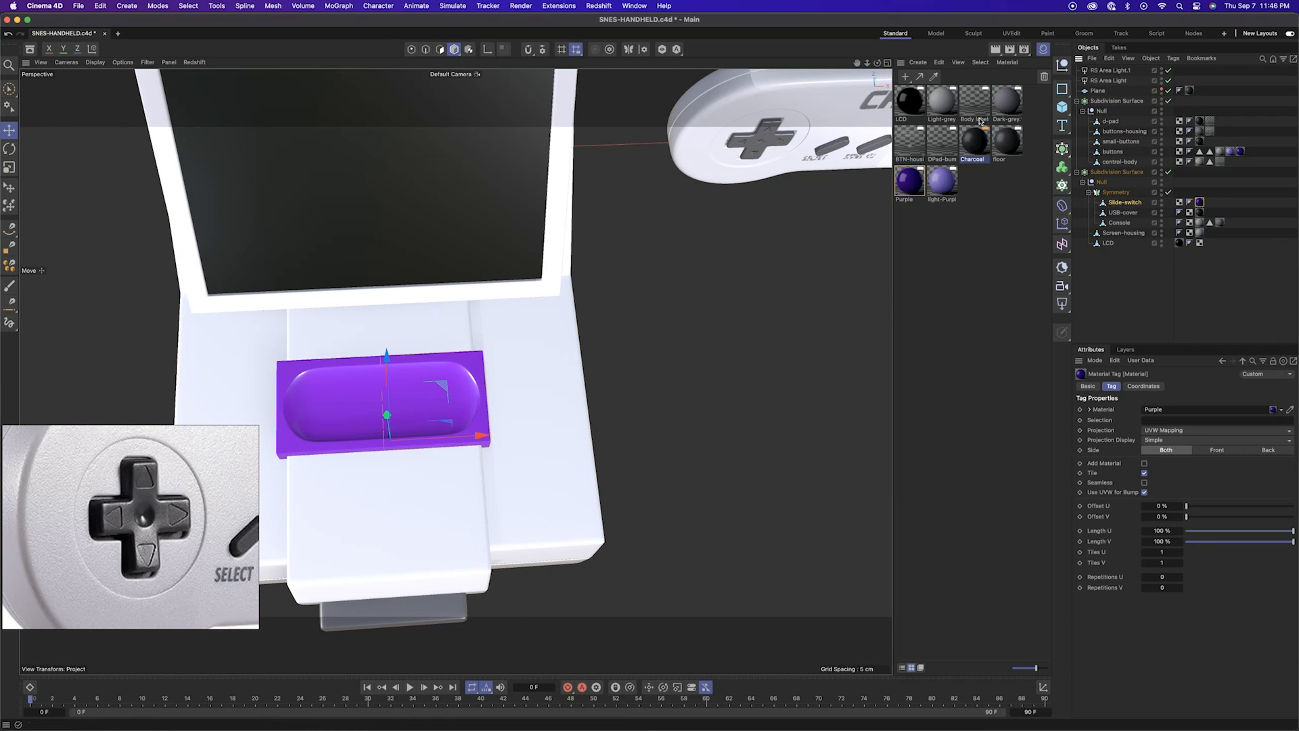
click(915, 149)
drag(919, 161, 1124, 203)
Scale, rotate and move the label projection on the slide switch in texture mode
scroll(728, 416, down, 5)
alt+drag(729, 416, 704, 366)
key(t)
drag(609, 460, 514, 487)
click(1210, 203)
click(468, 49)
key(r)
mouse_move(444, 458)
mouse_down()
mouse_move(422, 433)
mouse_move(467, 467)
mouse_up()
key(e)
scroll(473, 458, up, 5)
scroll(473, 440, up, 5)
drag(558, 351, 641, 365)
Rescale the slide switch's label projection and shift it so the POWER lettering sits centred in the recess
click(903, 144)
scroll(542, 379, down, 10)
alt+drag(542, 393, 500, 433)
scroll(535, 338, up, 8)
key(super+Tab)
scroll(128, 552, down, 5)
scroll(162, 531, up, 5)
click(597, 344)
key(t)
drag(598, 344, 880, 235)
key(e)
drag(545, 220, 545, 211)
alt+drag(560, 304, 544, 460)
scroll(545, 406, up, 5)
Duplicate the button-housing label material and rename the copy BTN-power-label
click(910, 141)
double_click(939, 159)
ctrl+drag(910, 141, 789, 371)
key(BackSpace)
key(BackSpace)
key(BackSpace)
key(BackSpace)
key(BackSpace)
key(BackSpace)
key(BackSpace)
text(power)
key(Return)
Clean up the BTN-power-label graph with its Color at H 260.8, S 35%, V 56%, and apply the material to the slide switch
double_click(942, 140)
drag(582, 667, 730, 602)
key(Delete)
click(739, 450)
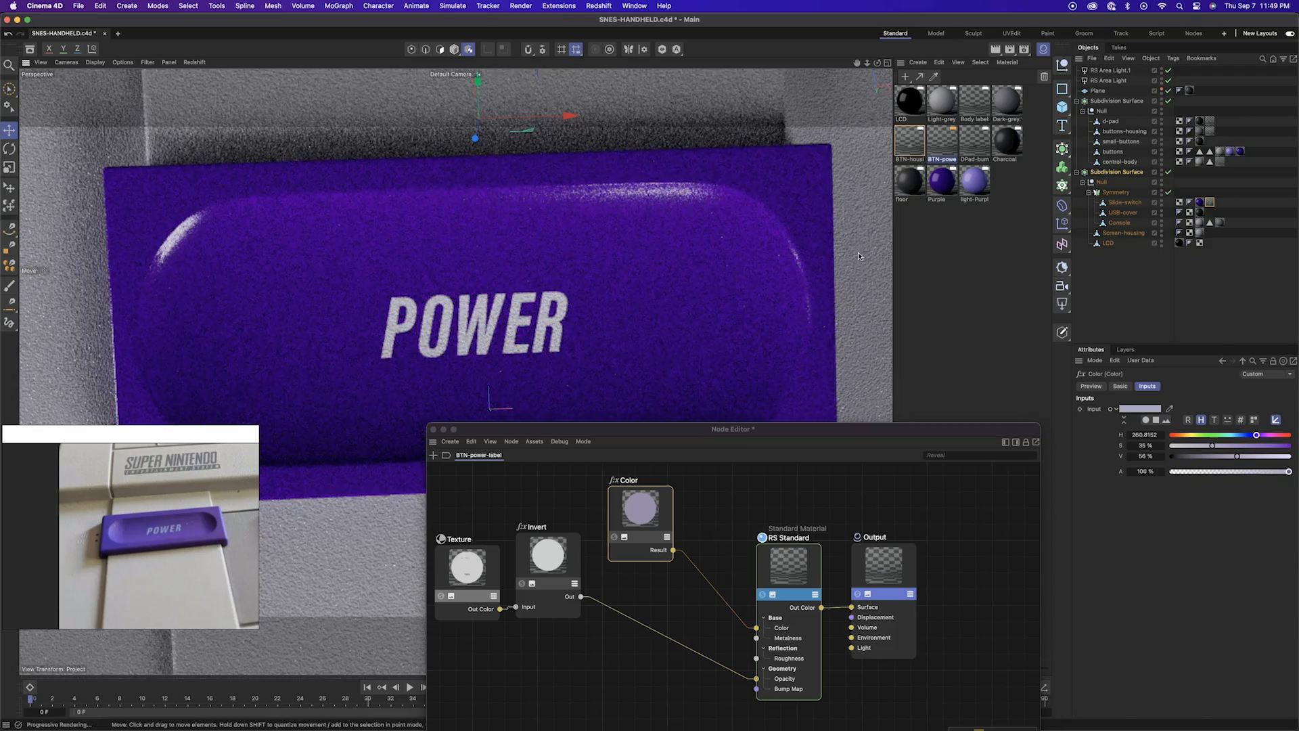
drag(942, 140, 1212, 204)
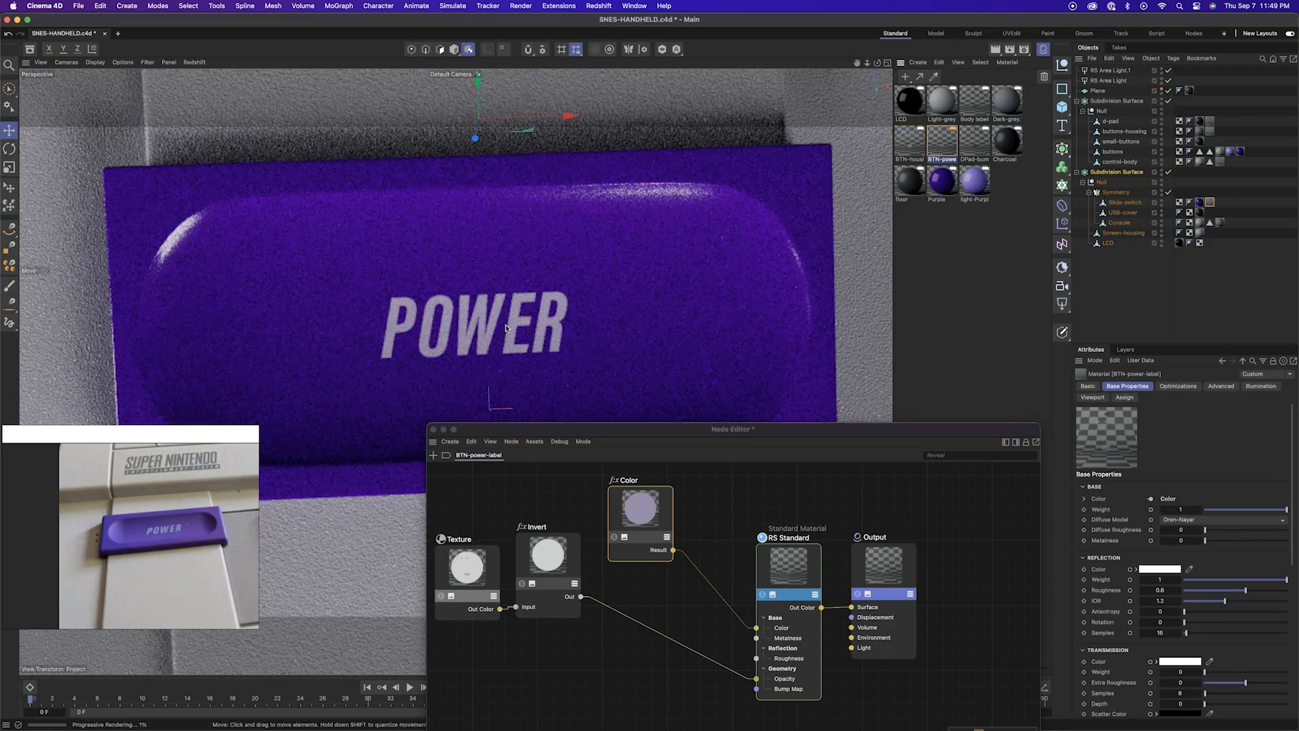
Set the saturation of the BTN-power-label material's Color node to 51%
scroll(589, 353, down, 5)
alt+drag(589, 353, 436, 298)
click(1001, 542)
drag(1217, 446, 1224, 447)
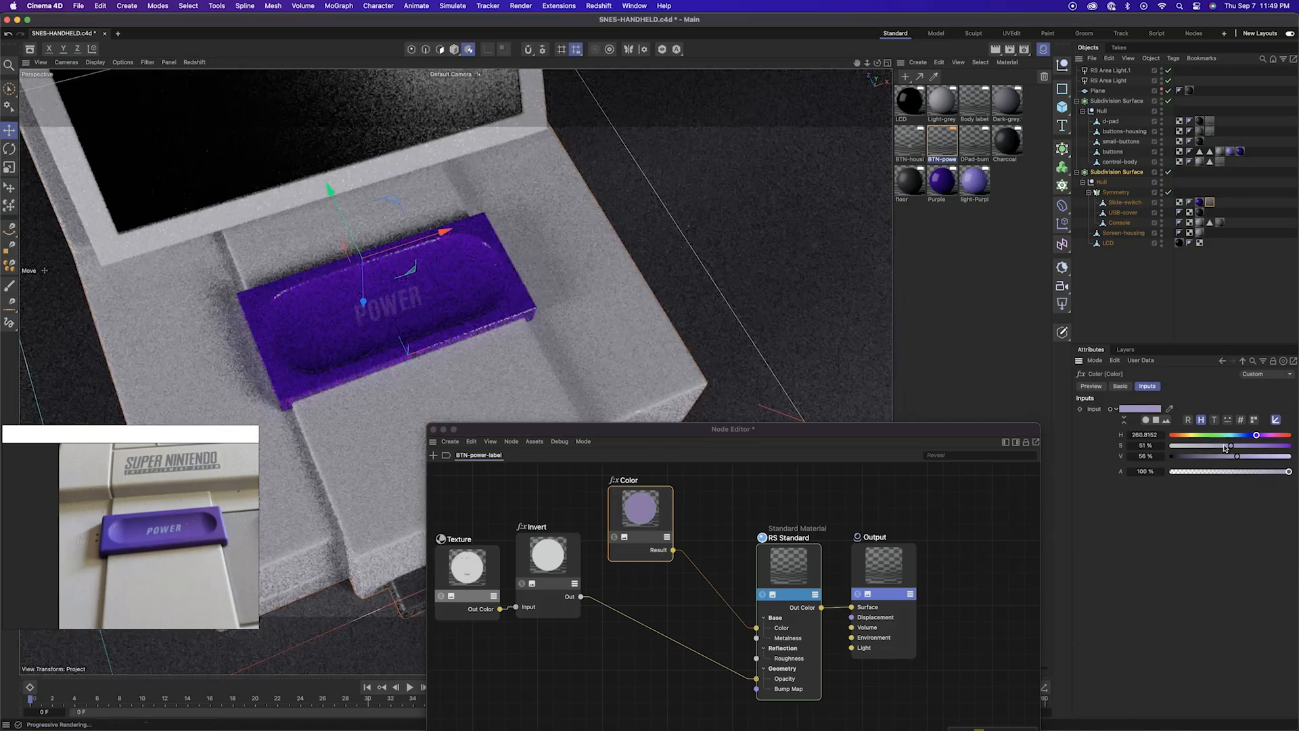